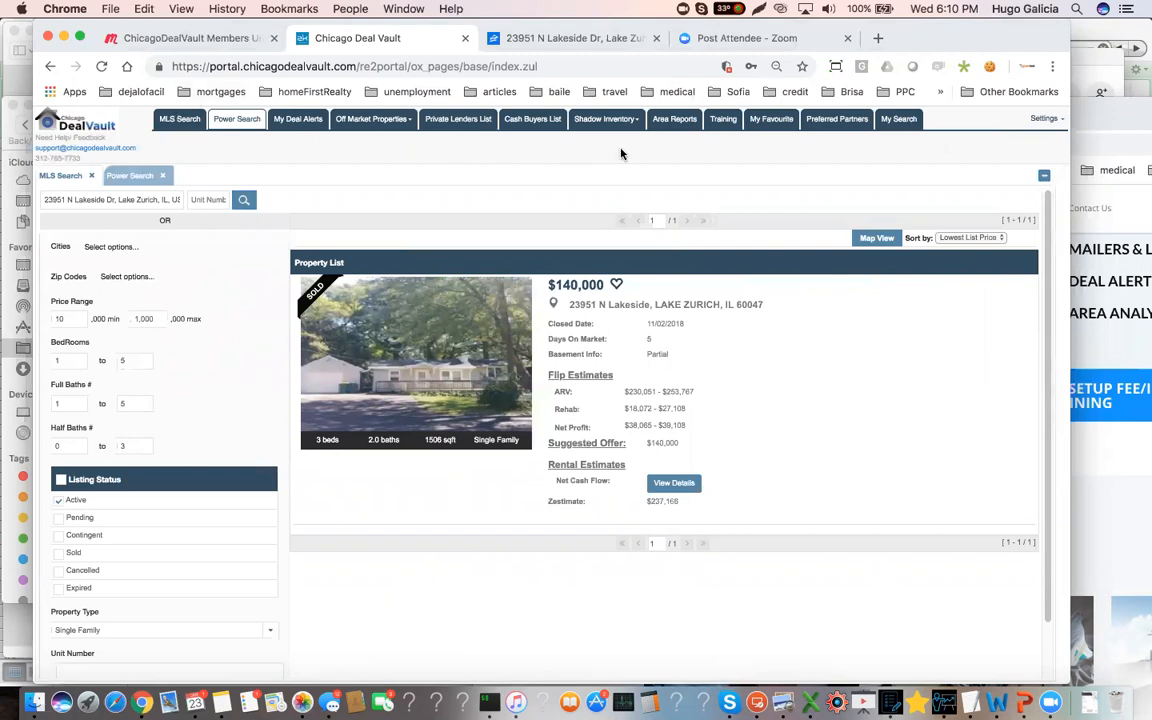
# Search the area reports for "lake z" and open Lake Zurich.pdf
pyautogui.click(675, 122)
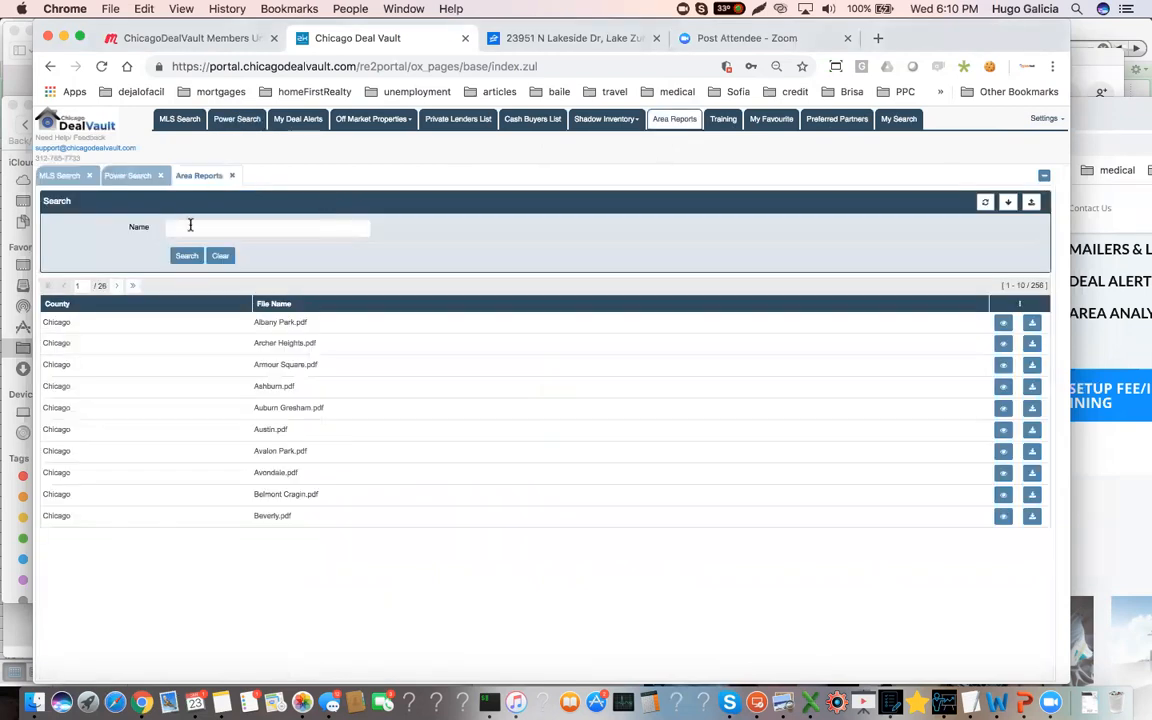
pyautogui.click(190, 226)
pyautogui.write('lake z')
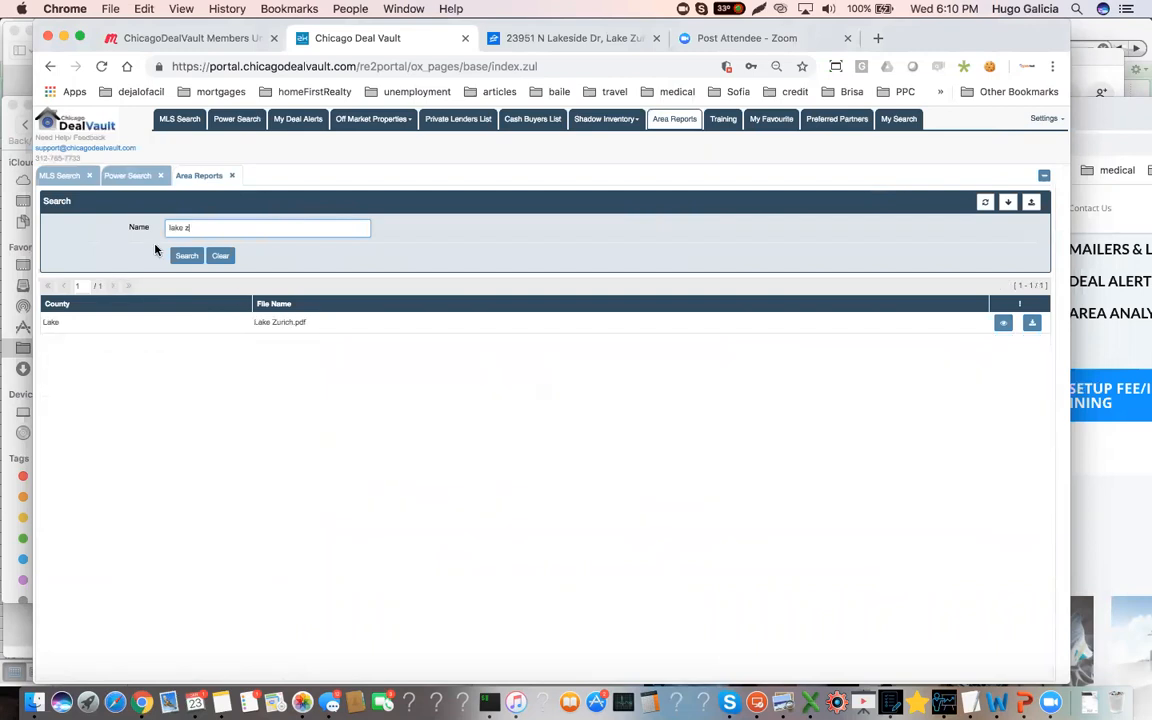
pyautogui.click(282, 326)
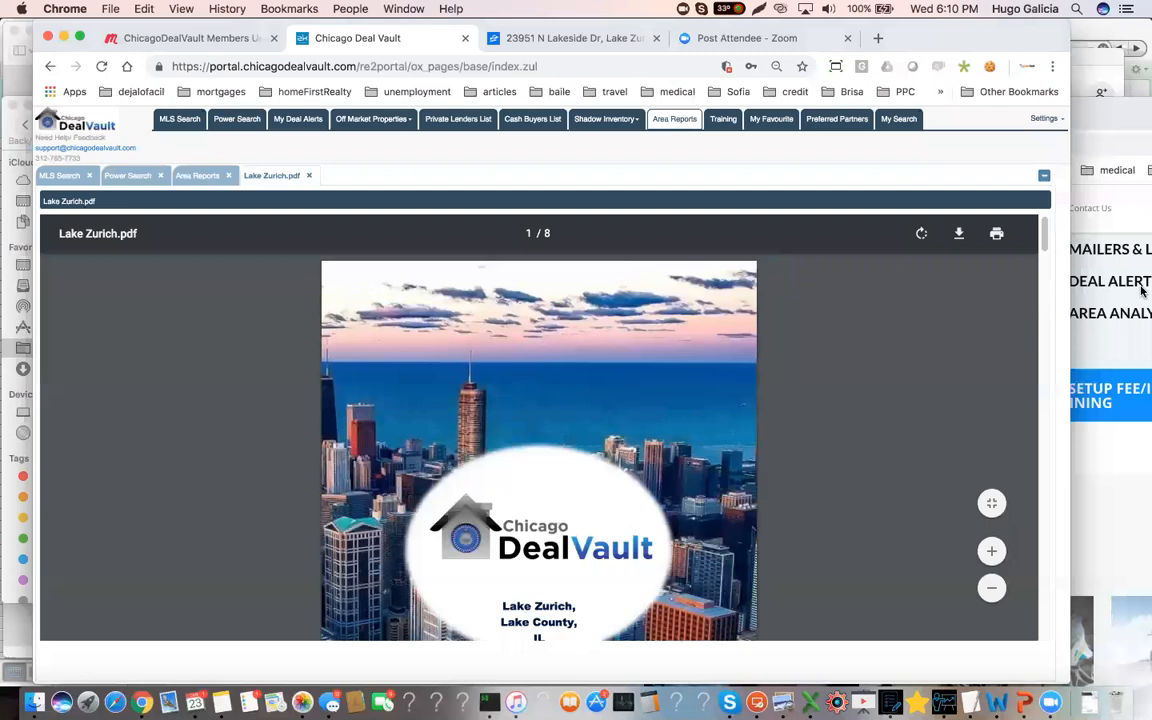
# Examine the Lake Zurich report's area map, observed factors and livability grades on page 2
pyautogui.click(992, 551)
pyautogui.click(992, 551)
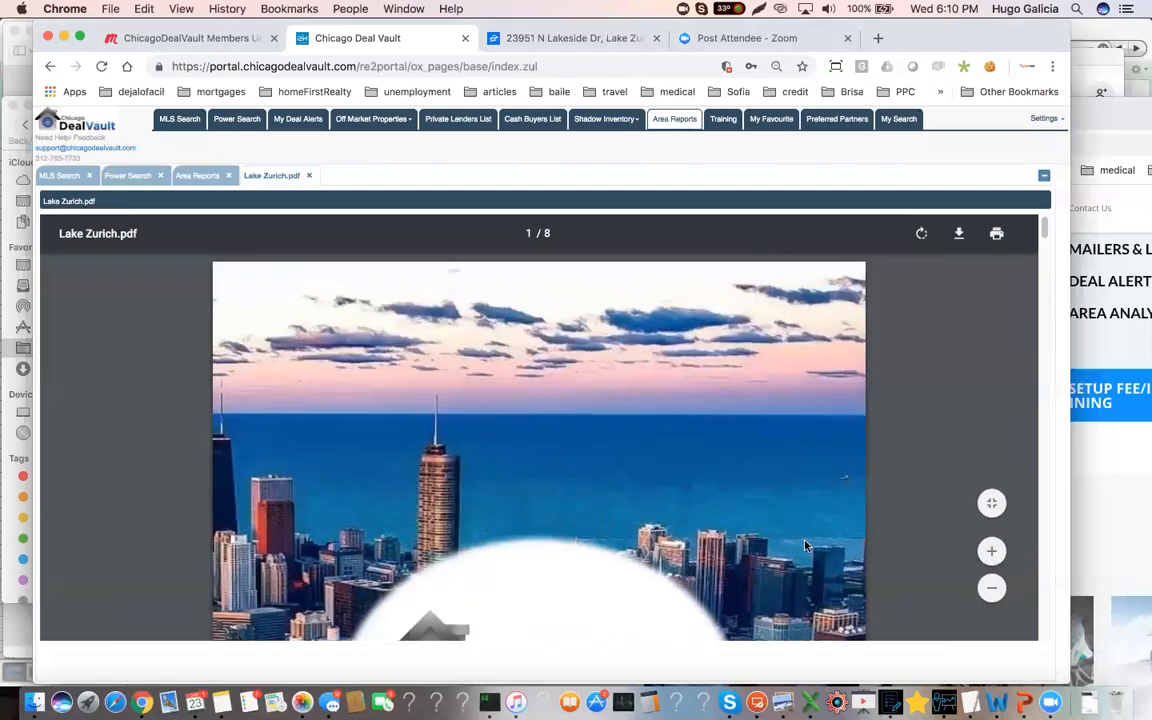
pyautogui.scroll(-5, 806, 545)
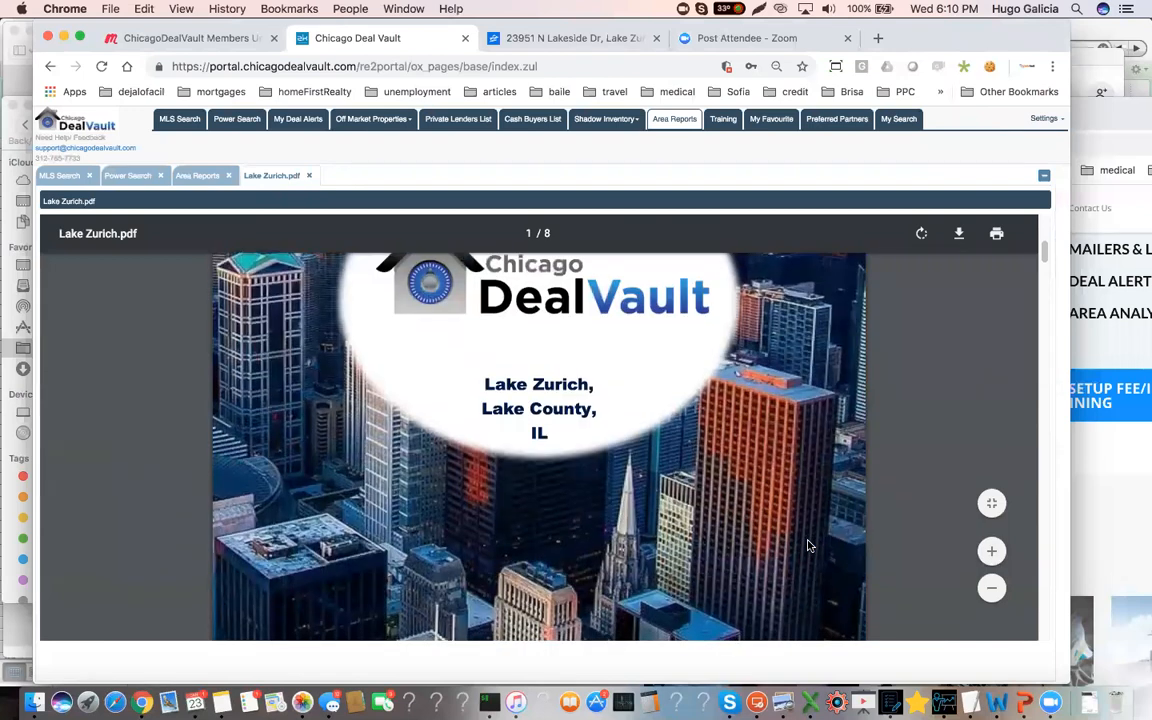
pyautogui.scroll(-10, 809, 546)
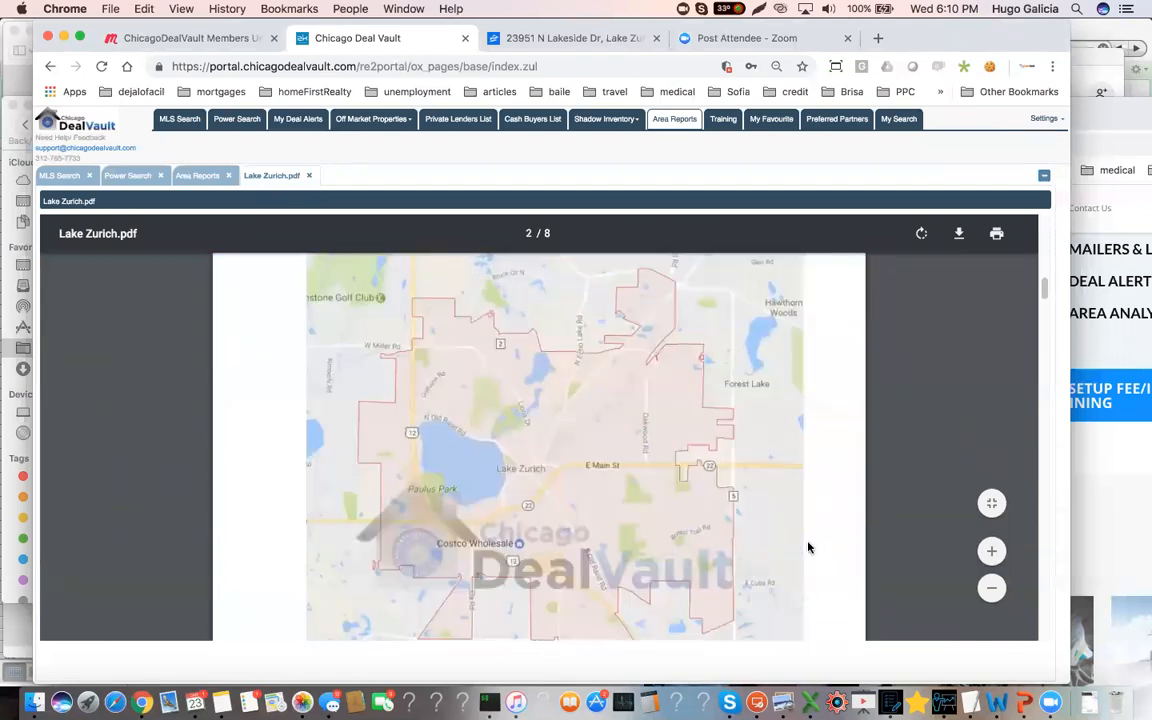
pyautogui.scroll(-3, 809, 546)
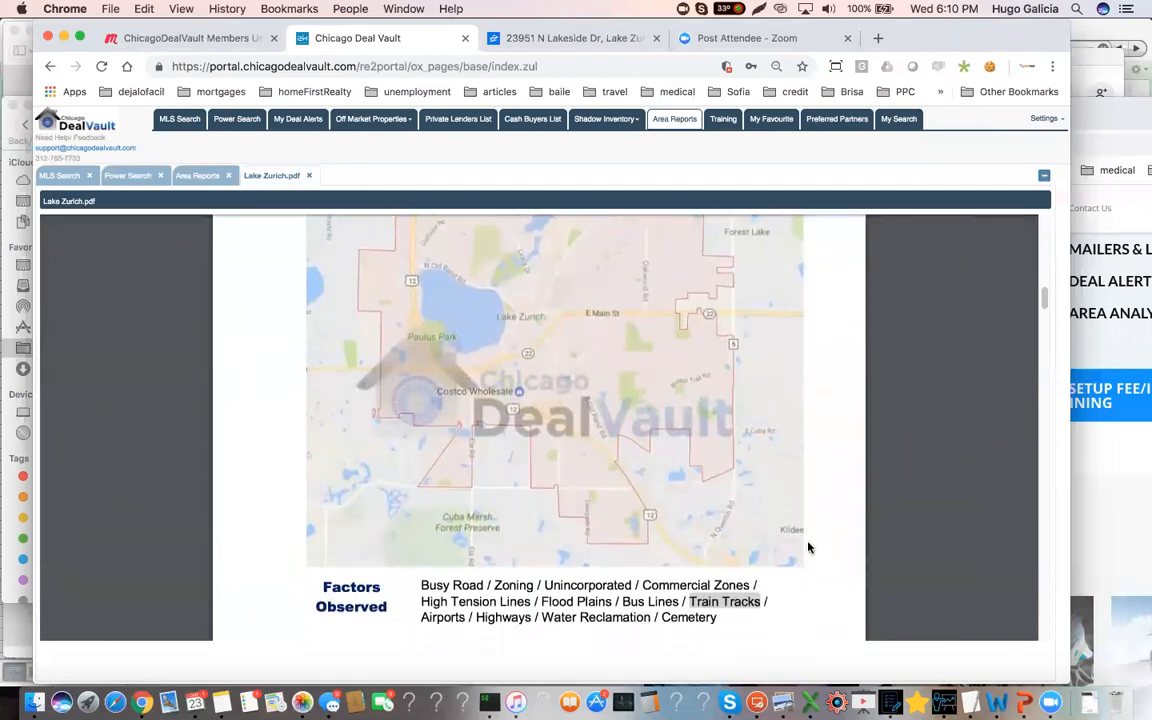
pyautogui.scroll(-2, 809, 546)
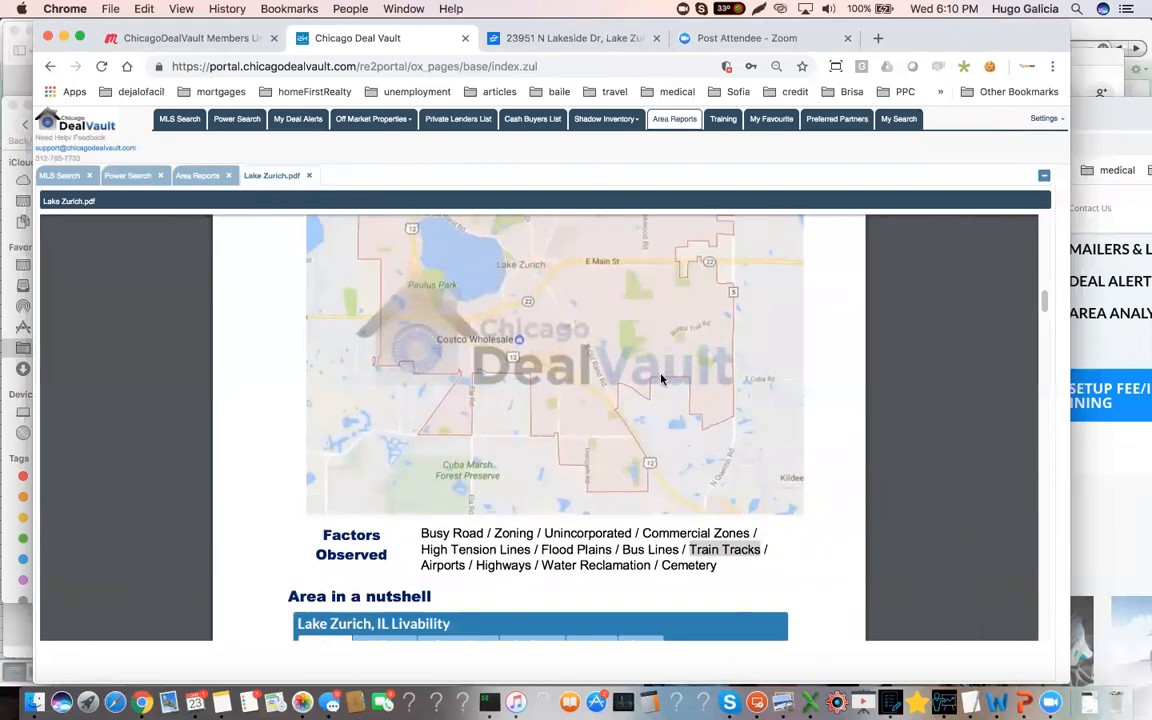
pyautogui.scroll(-1, 653, 382)
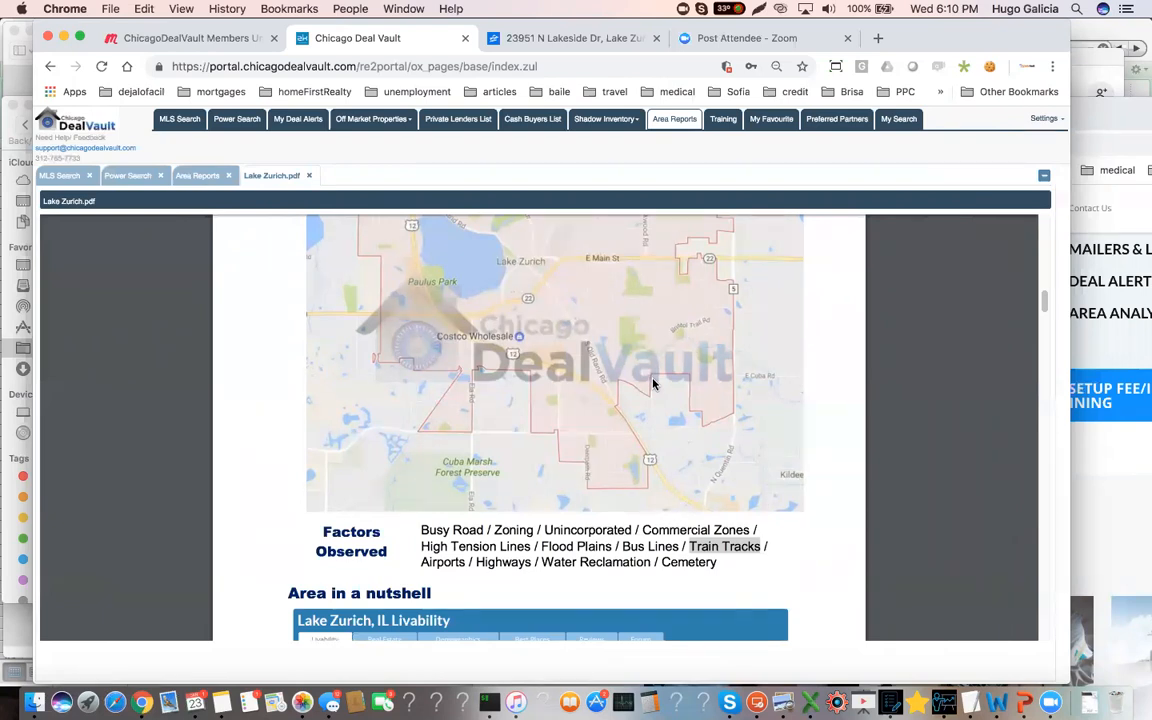
pyautogui.scroll(-2, 653, 383)
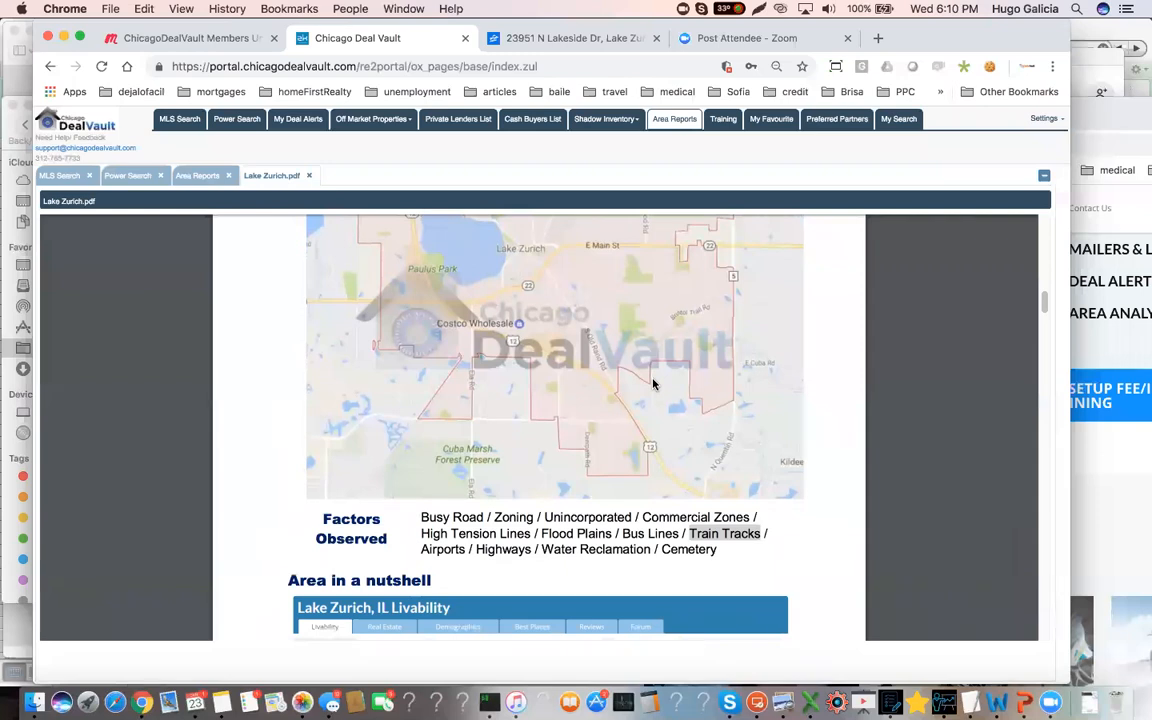
pyautogui.scroll(-5, 653, 383)
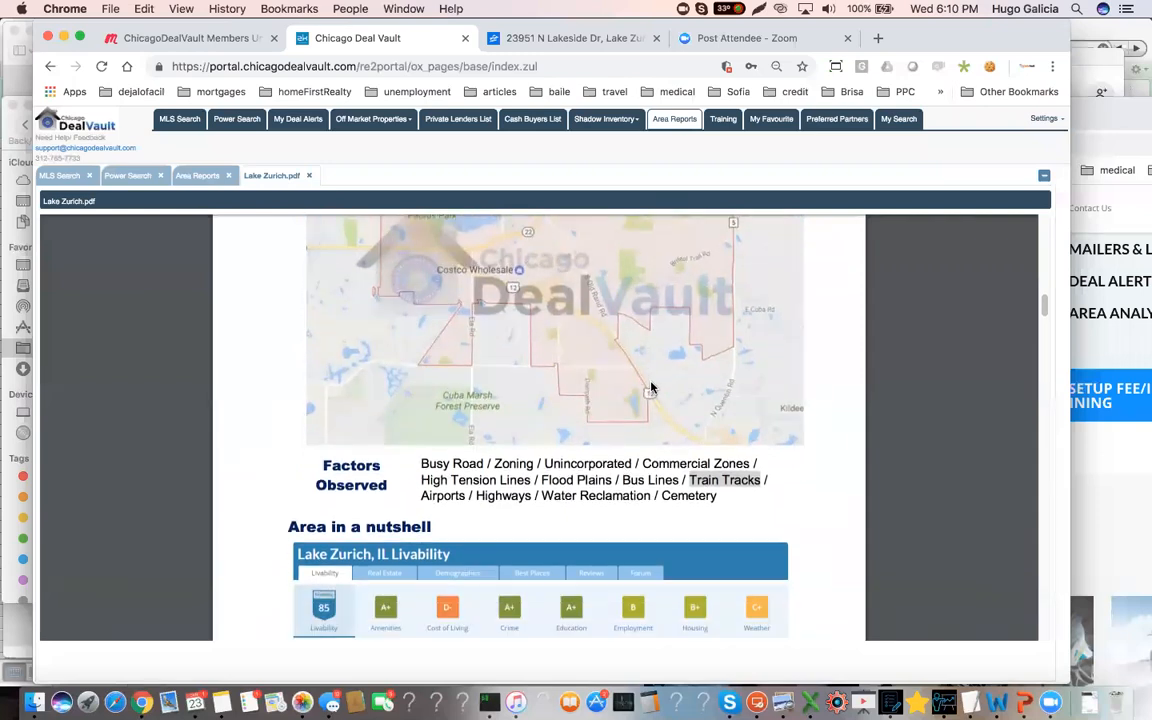
pyautogui.scroll(-5, 650, 387)
pyautogui.scroll(-2, 651, 388)
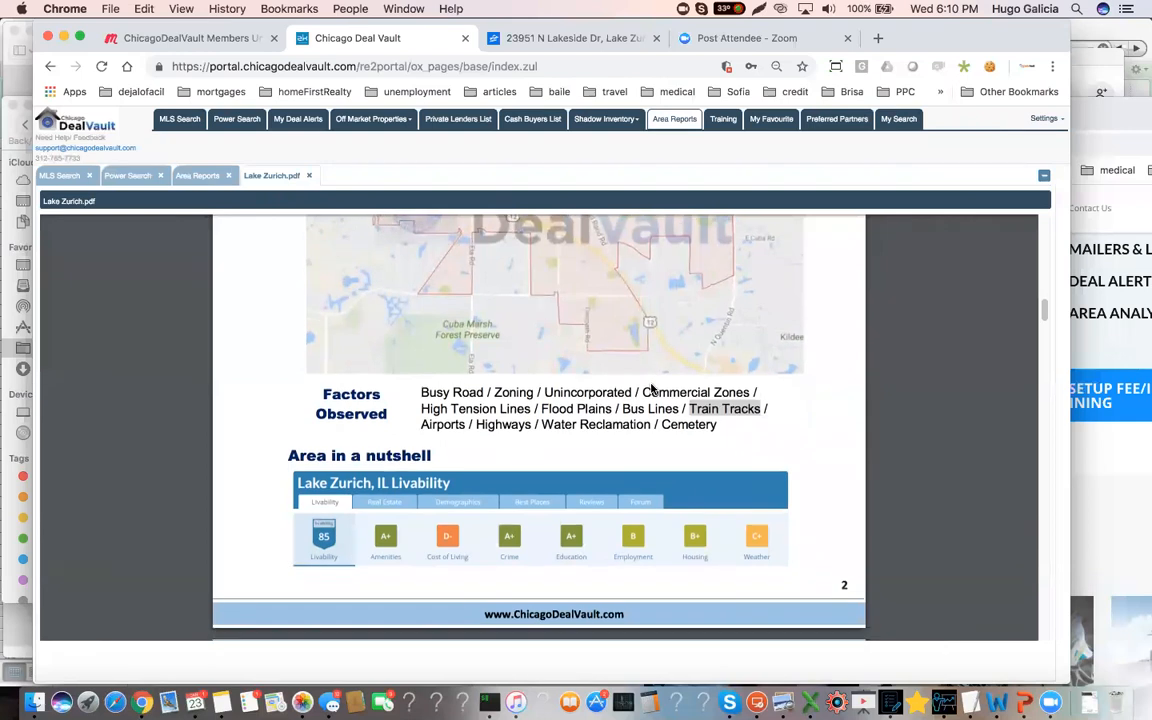
pyautogui.scroll(-5, 651, 388)
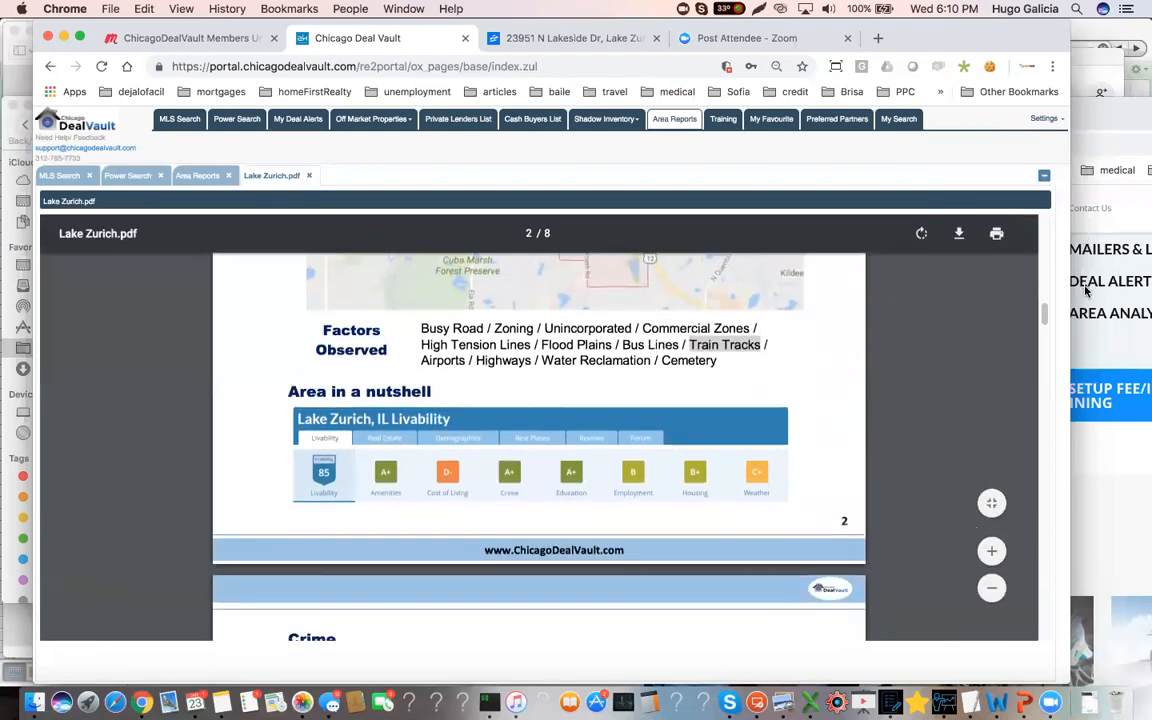
pyautogui.click(991, 551)
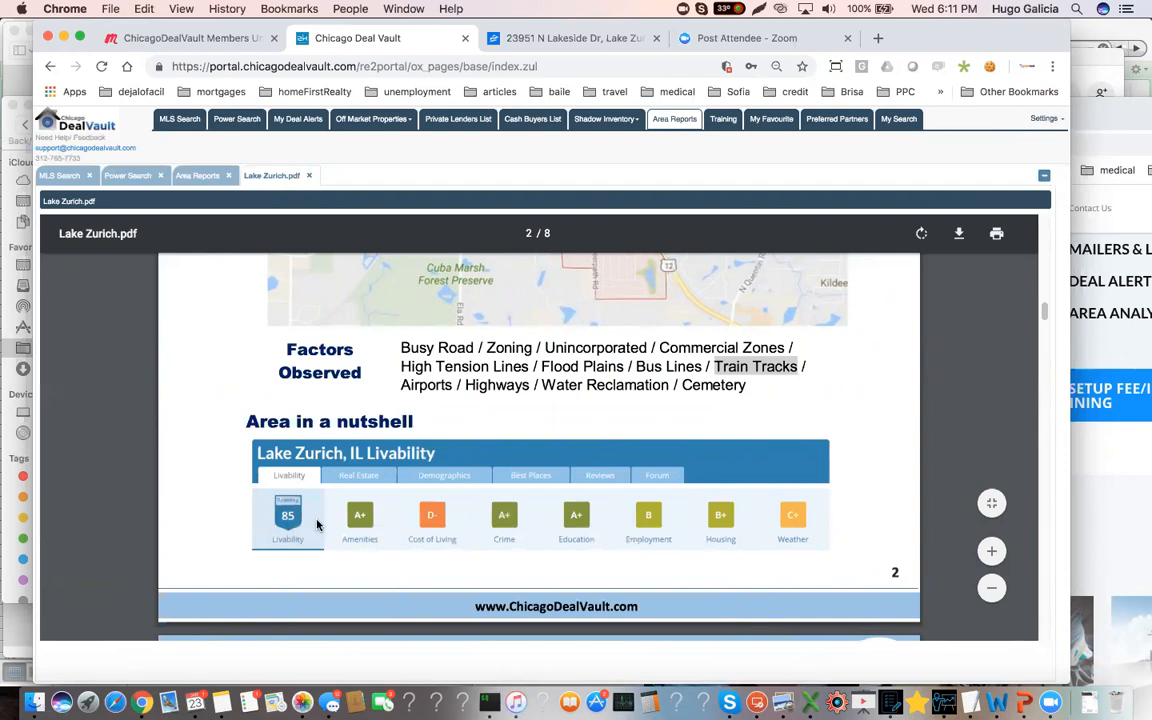
# Review the report's crime index chart, crime map and the map of listing prices around Lake Zurich
pyautogui.scroll(-1, 481, 494)
pyautogui.scroll(-10, 481, 494)
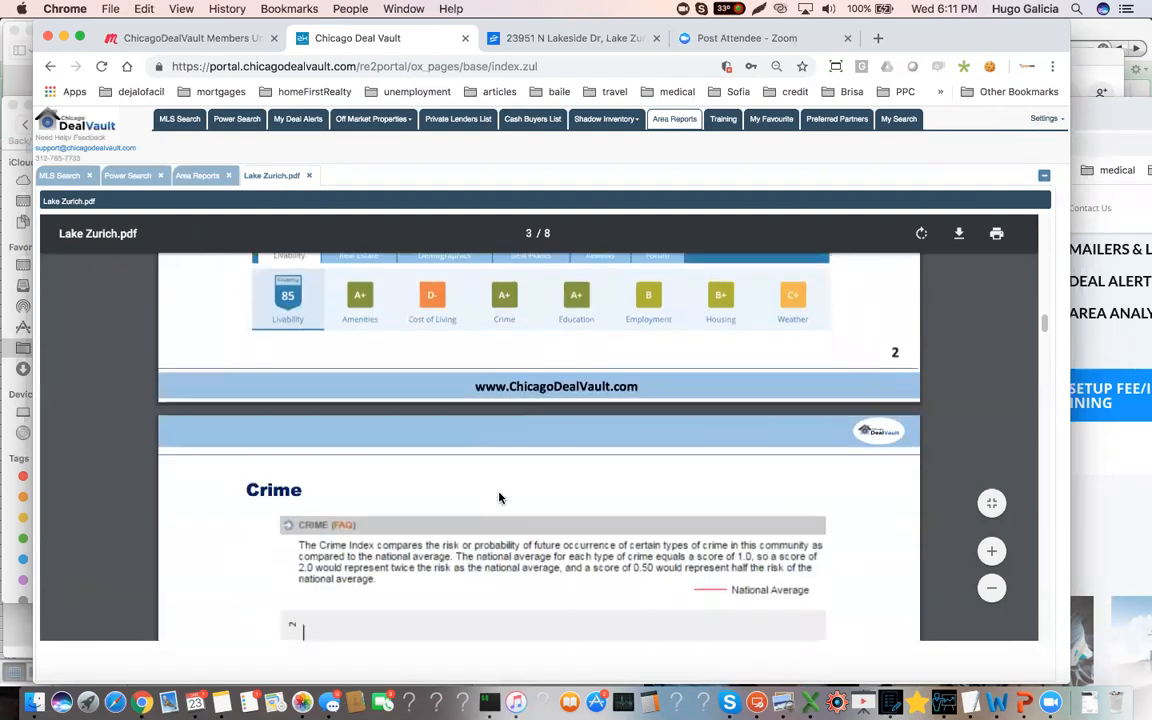
pyautogui.scroll(-2, 504, 499)
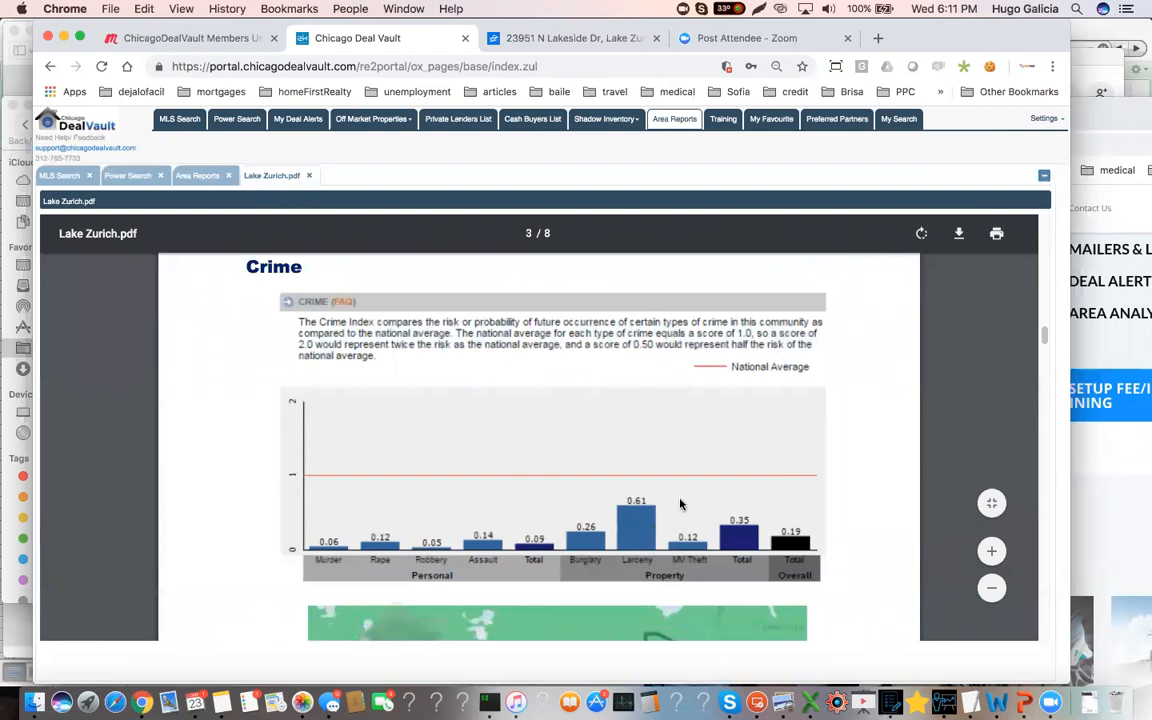
pyautogui.scroll(-8, 658, 491)
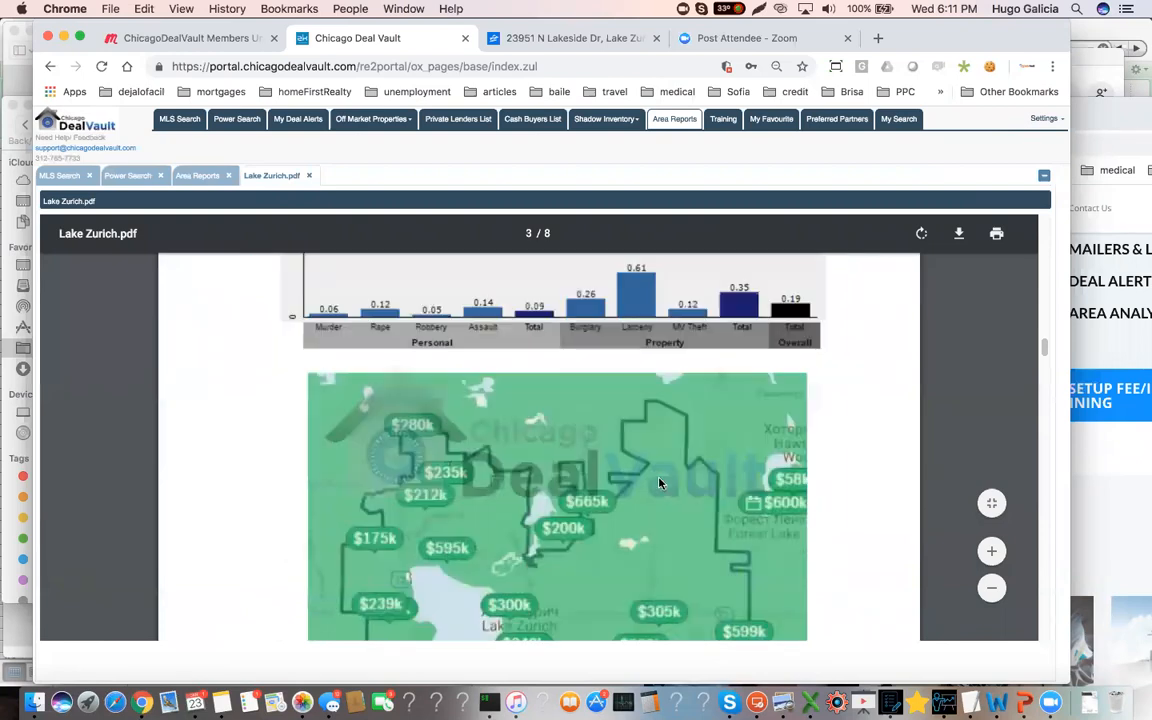
pyautogui.scroll(-10, 658, 483)
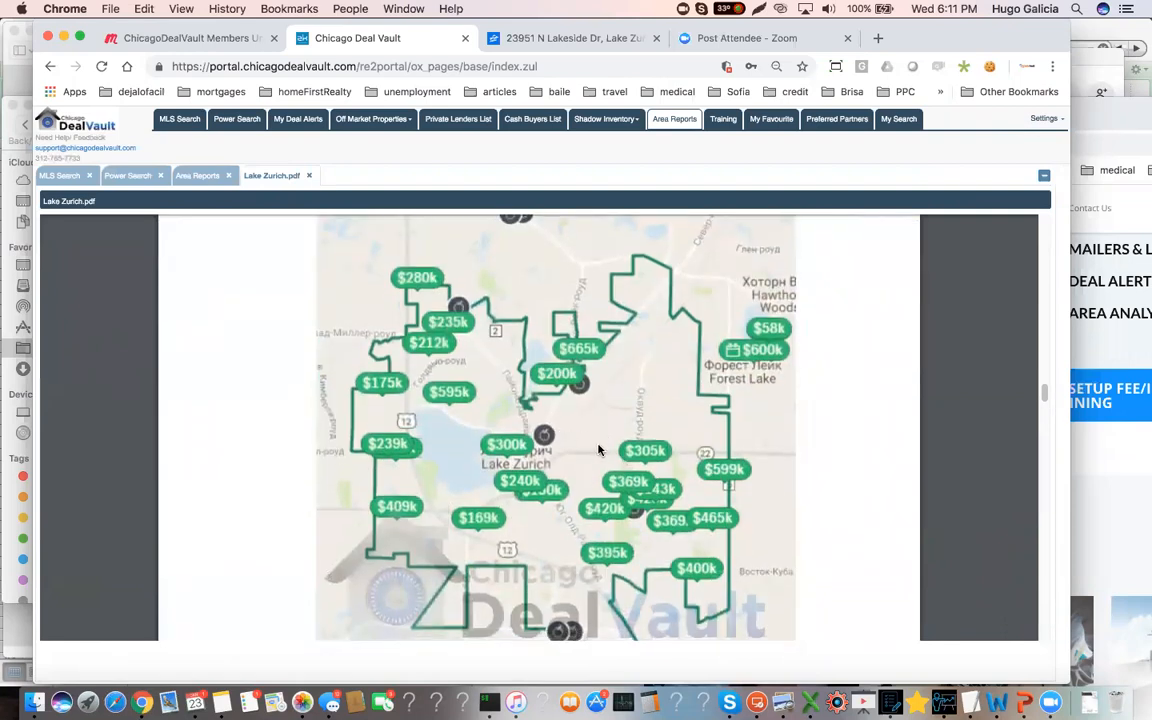
pyautogui.scroll(-2, 598, 450)
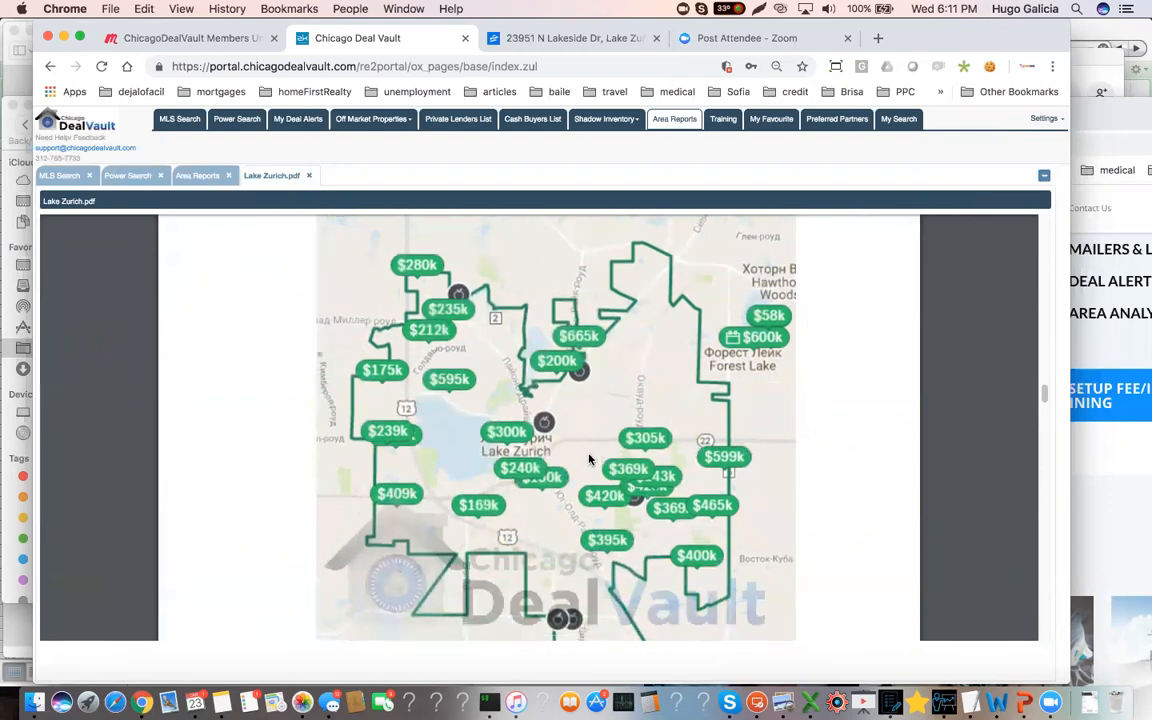
# Review the household income, population and industry sections, comparing Lake Zurich with Illinois and the U.S
pyautogui.scroll(-10, 589, 459)
pyautogui.scroll(-3, 589, 459)
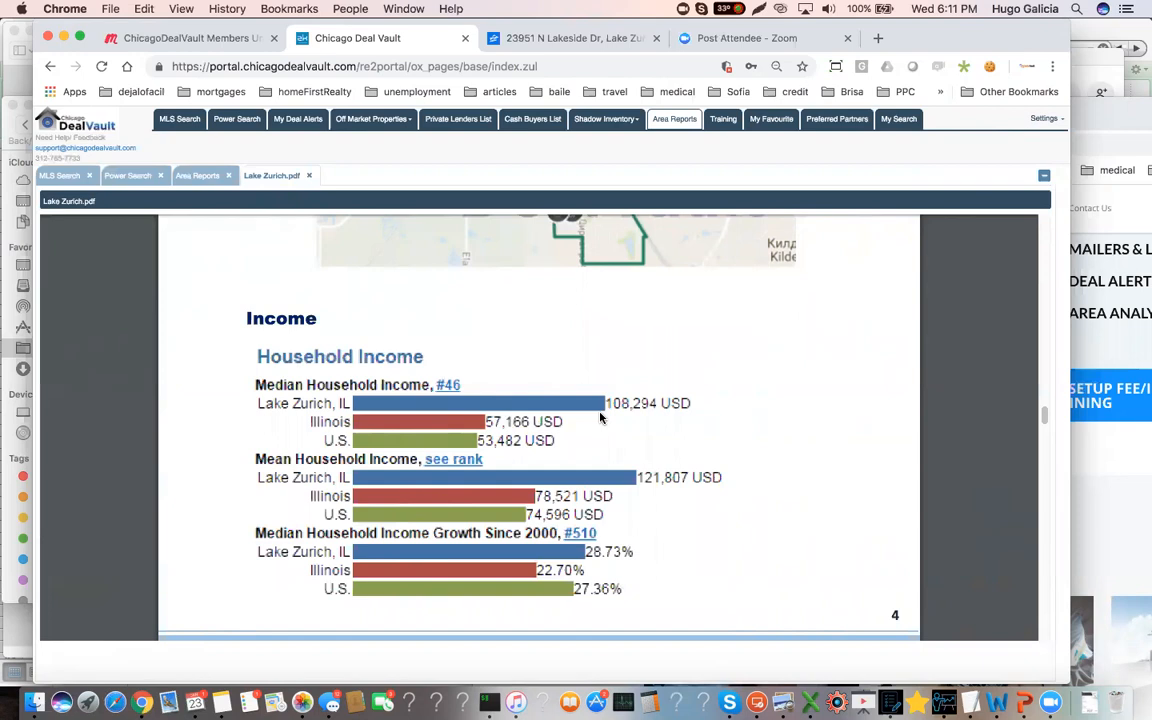
pyautogui.scroll(-8, 600, 418)
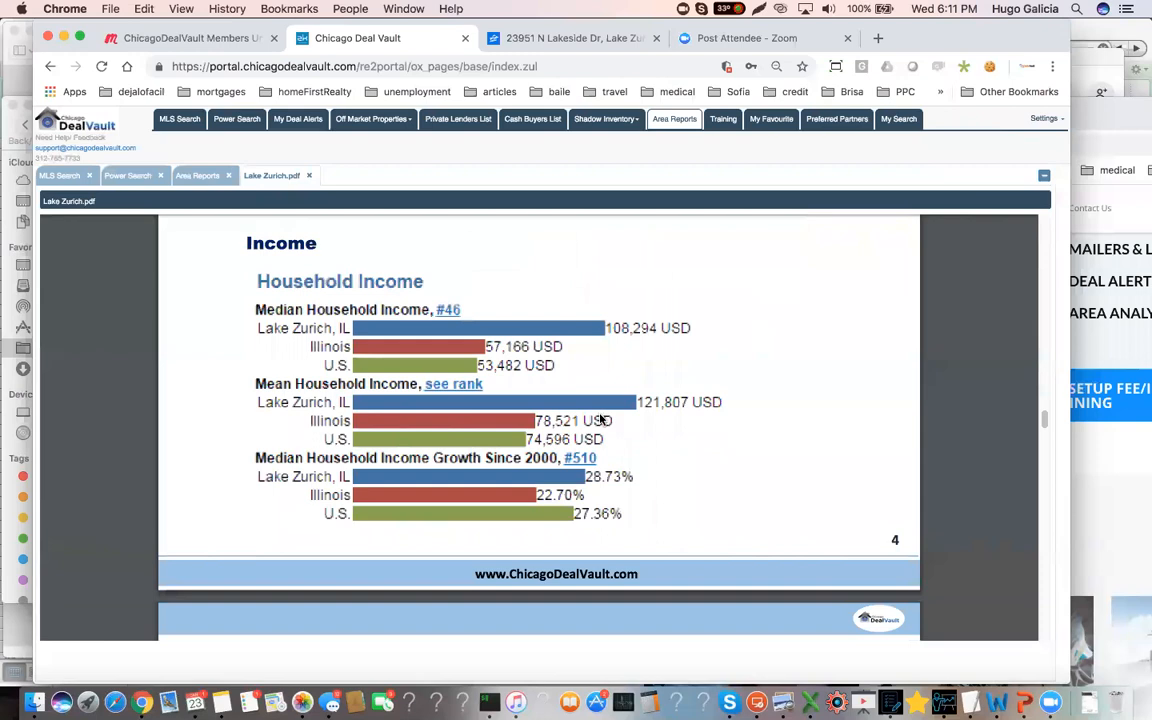
pyautogui.scroll(-1, 600, 420)
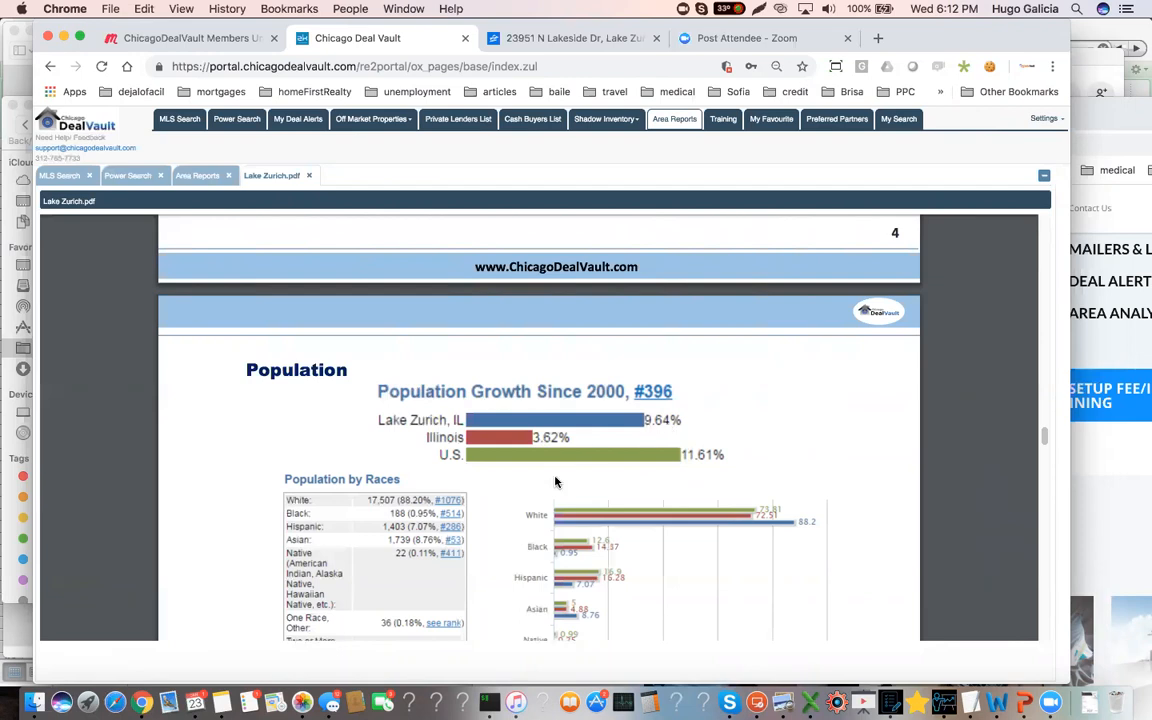
pyautogui.scroll(-3, 556, 482)
pyautogui.scroll(-5, 556, 482)
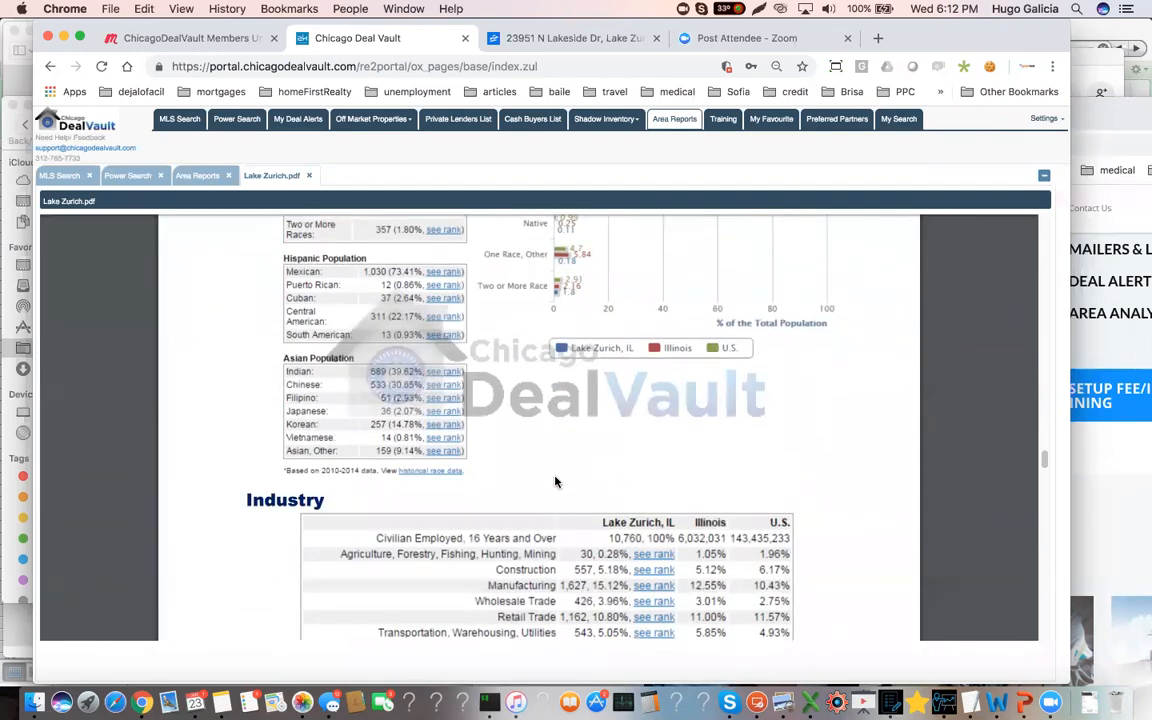
pyautogui.scroll(-2, 556, 482)
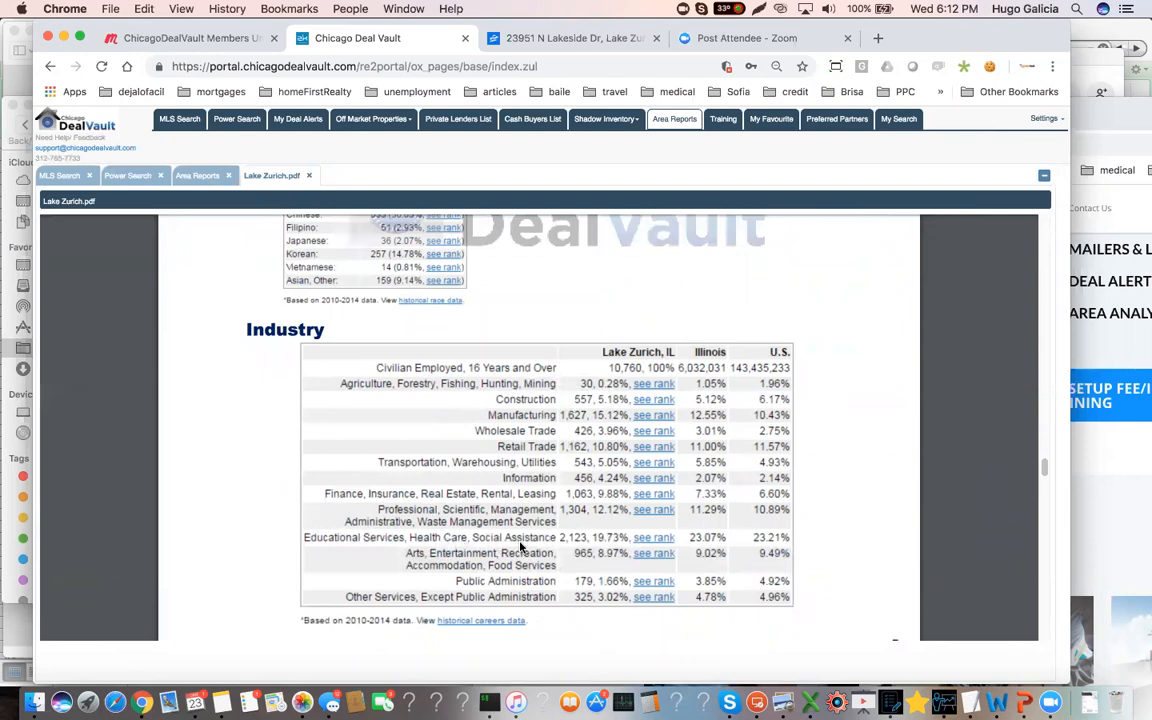
pyautogui.scroll(-5, 520, 545)
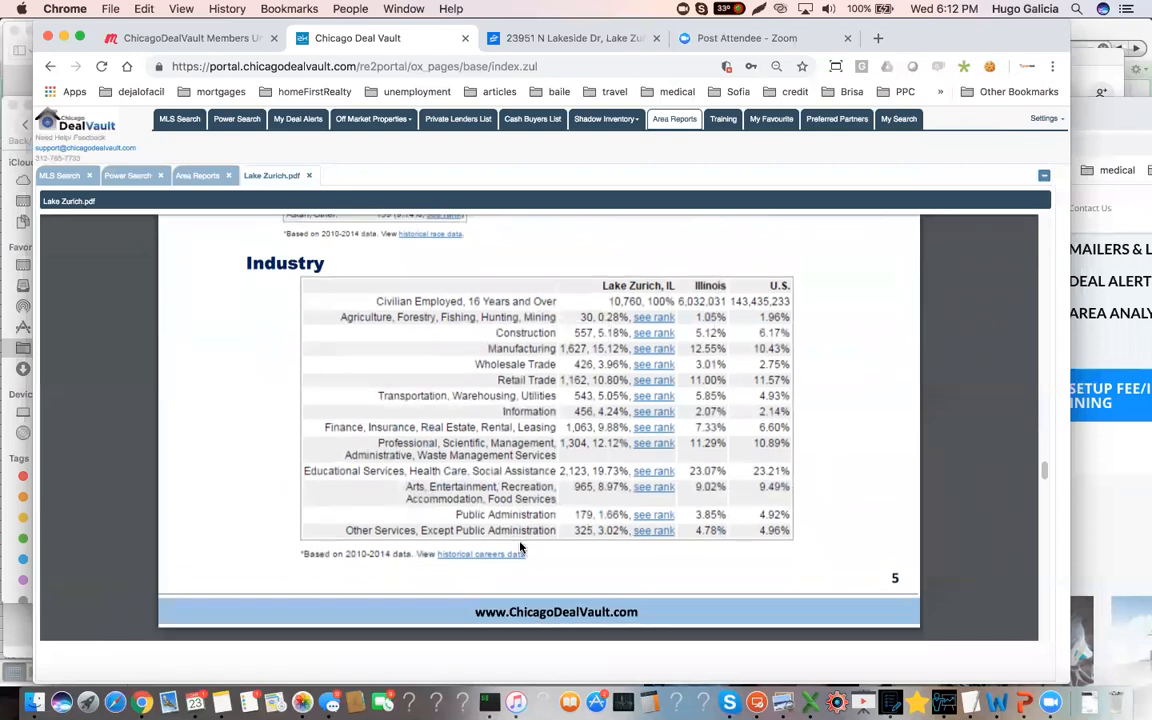
# Read the housing occupancy table and the report's area type, approach and conclusion
pyautogui.scroll(-10, 520, 547)
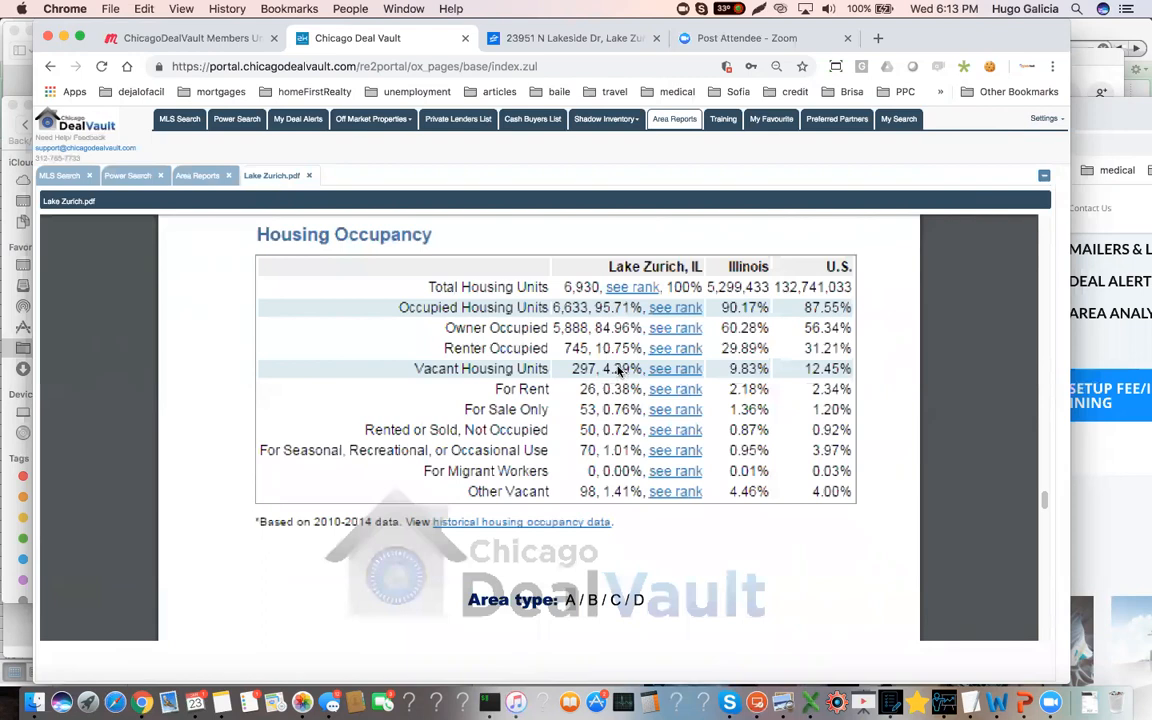
pyautogui.scroll(-1, 605, 375)
pyautogui.scroll(-4, 600, 377)
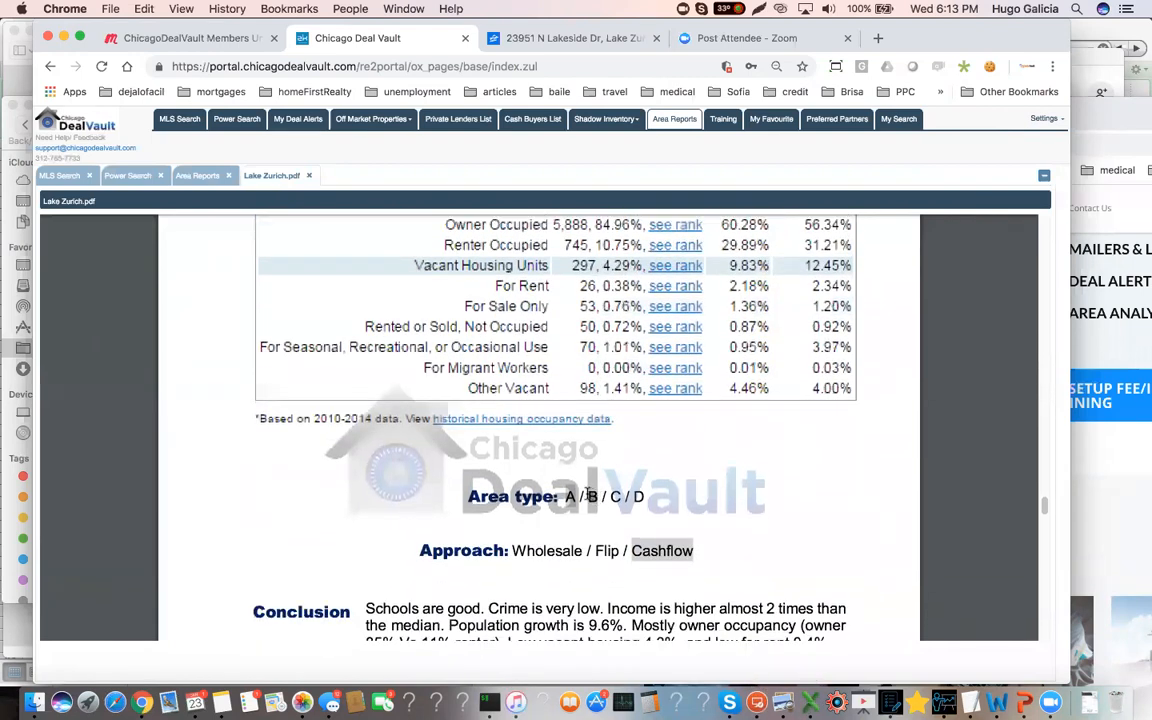
pyautogui.scroll(-5, 592, 415)
pyautogui.scroll(-2, 690, 457)
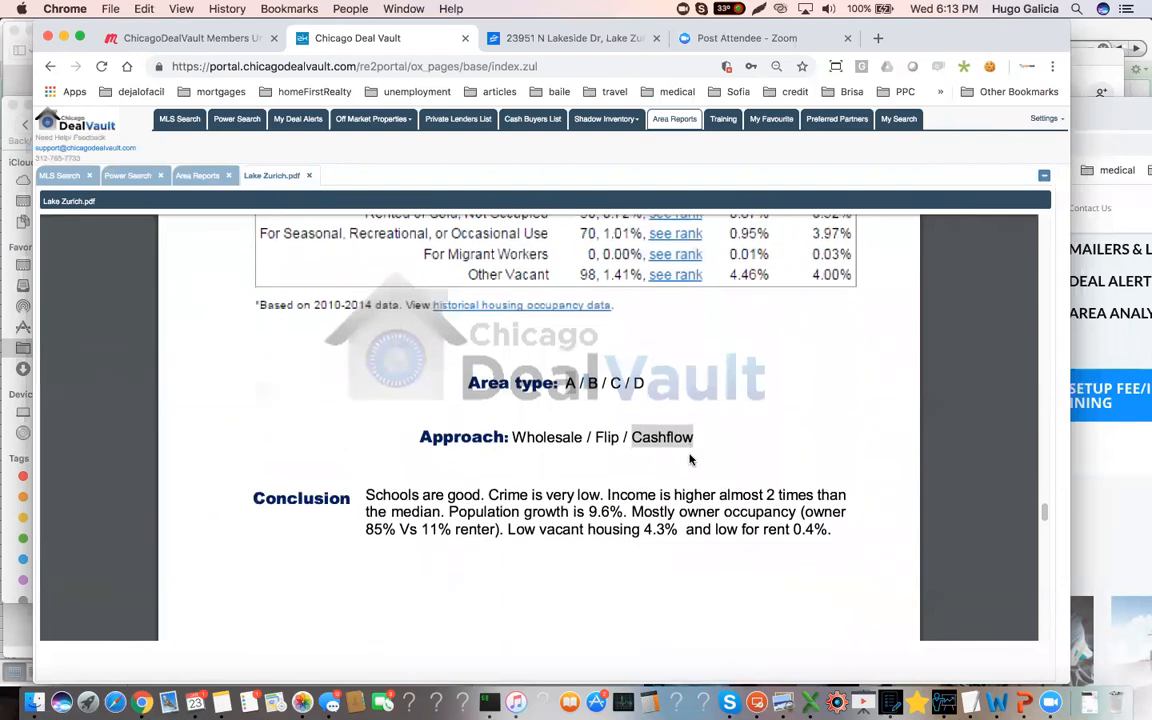
# Examine the 12-month sales market analysis for detached homes, down to the sweet spot to buy
pyautogui.scroll(-15, 690, 460)
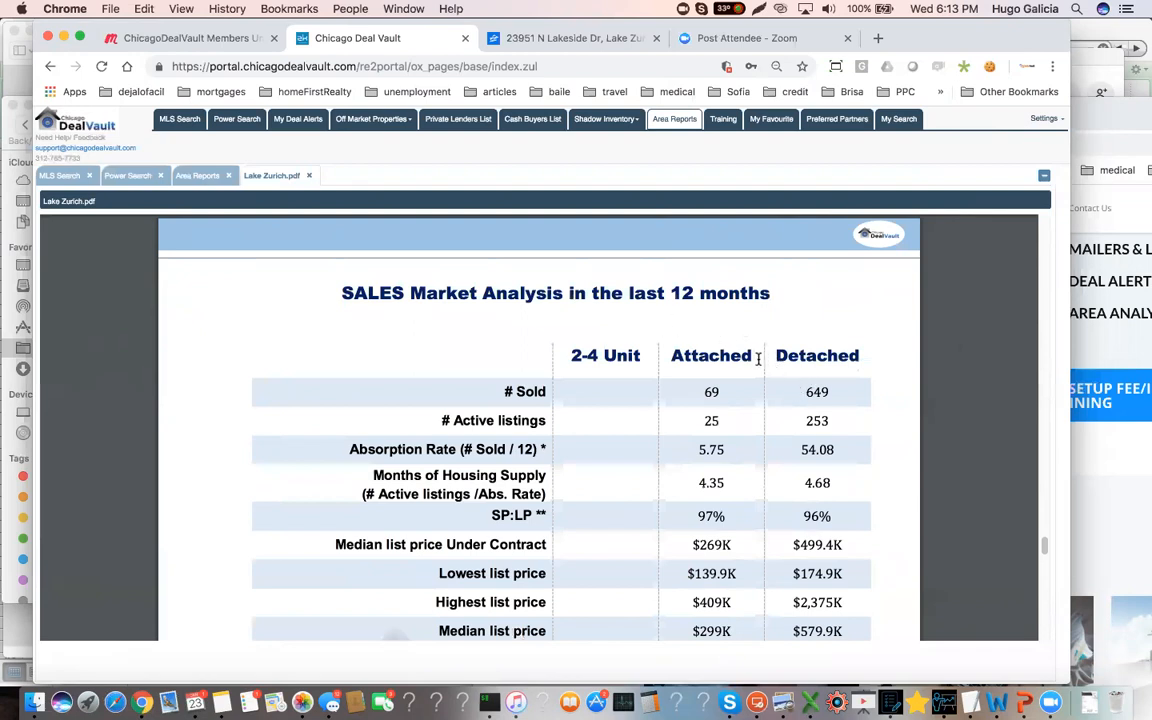
pyautogui.scroll(-1, 830, 391)
pyautogui.tripleClick(828, 343)
pyautogui.click(829, 346)
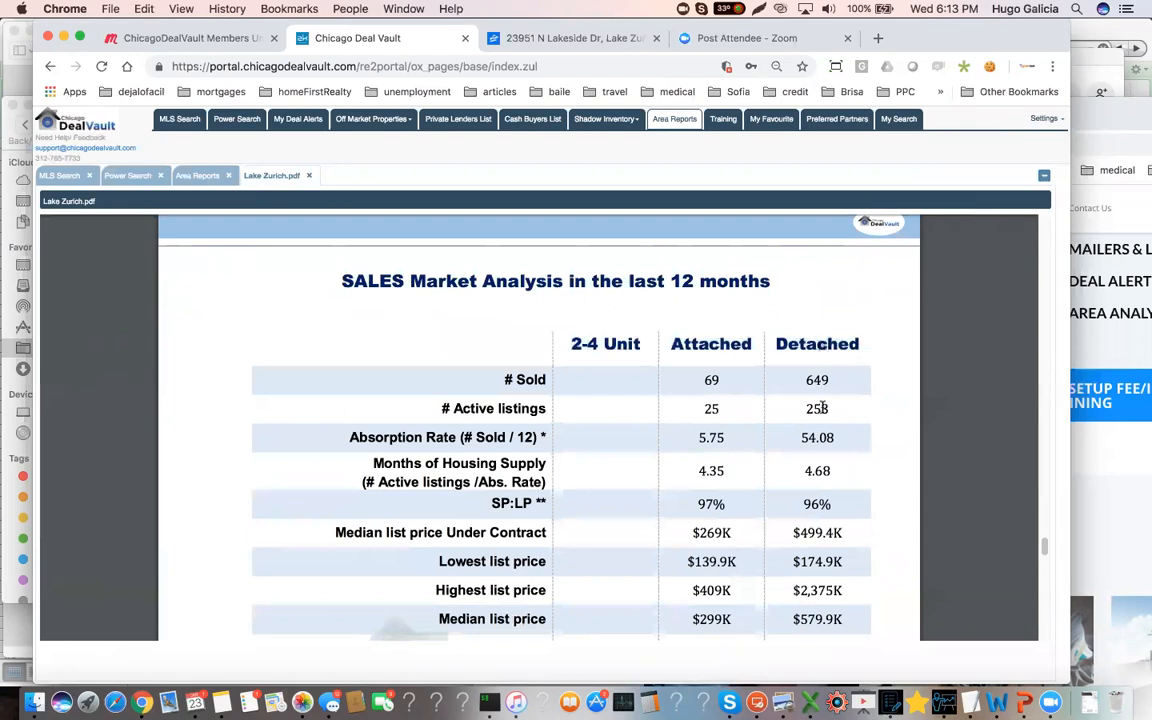
pyautogui.scroll(-2, 818, 406)
pyautogui.scroll(-5, 822, 407)
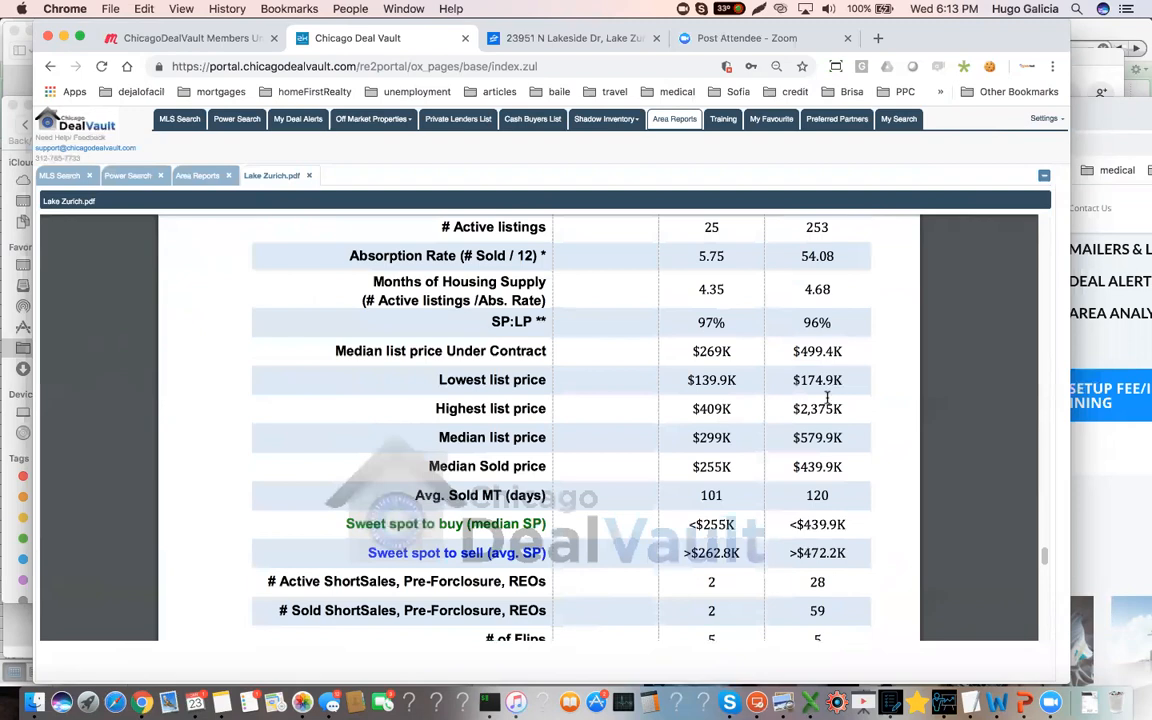
pyautogui.tripleClick(815, 524)
pyautogui.click(818, 524)
# Compare the property's MLS search listing with the report's "Sweet spot to buy (median SP)" row and highlight that row
pyautogui.click(61, 177)
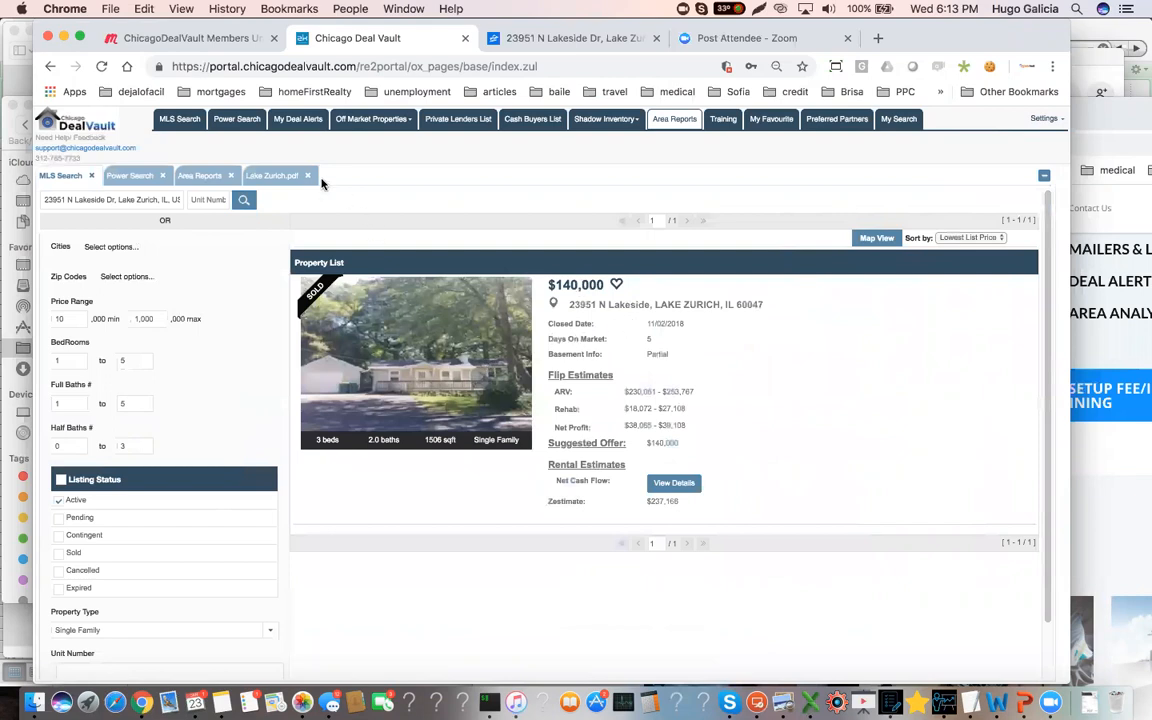
pyautogui.click(256, 175)
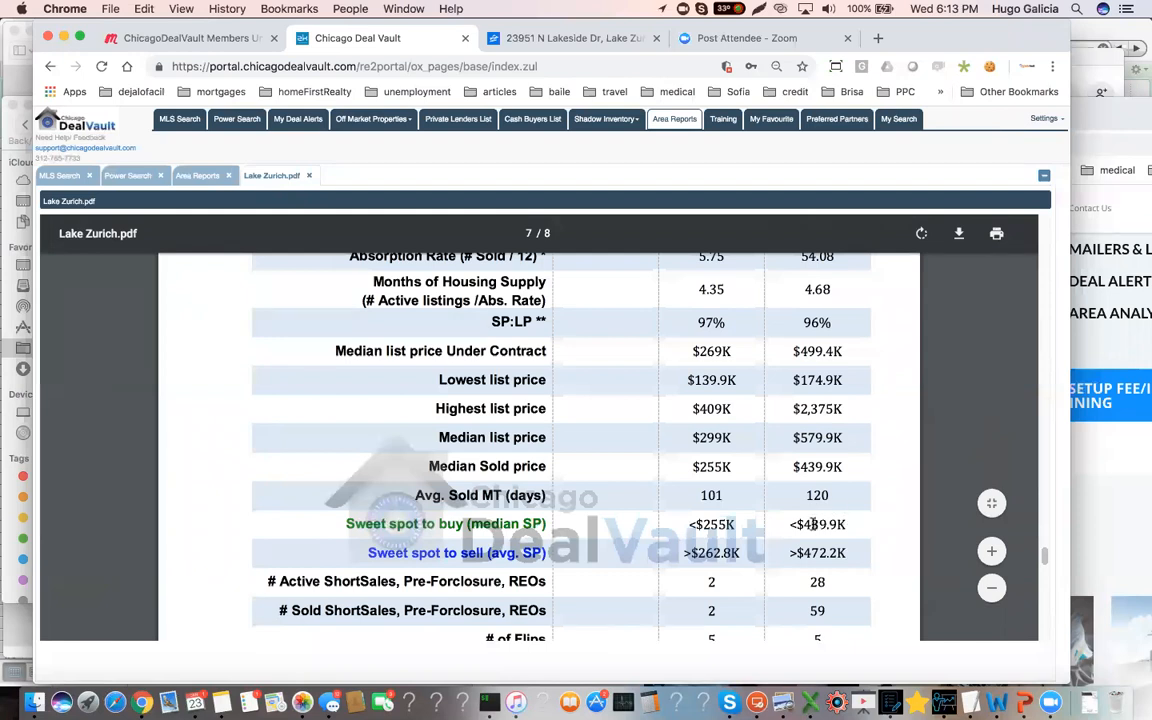
pyautogui.tripleClick(813, 524)
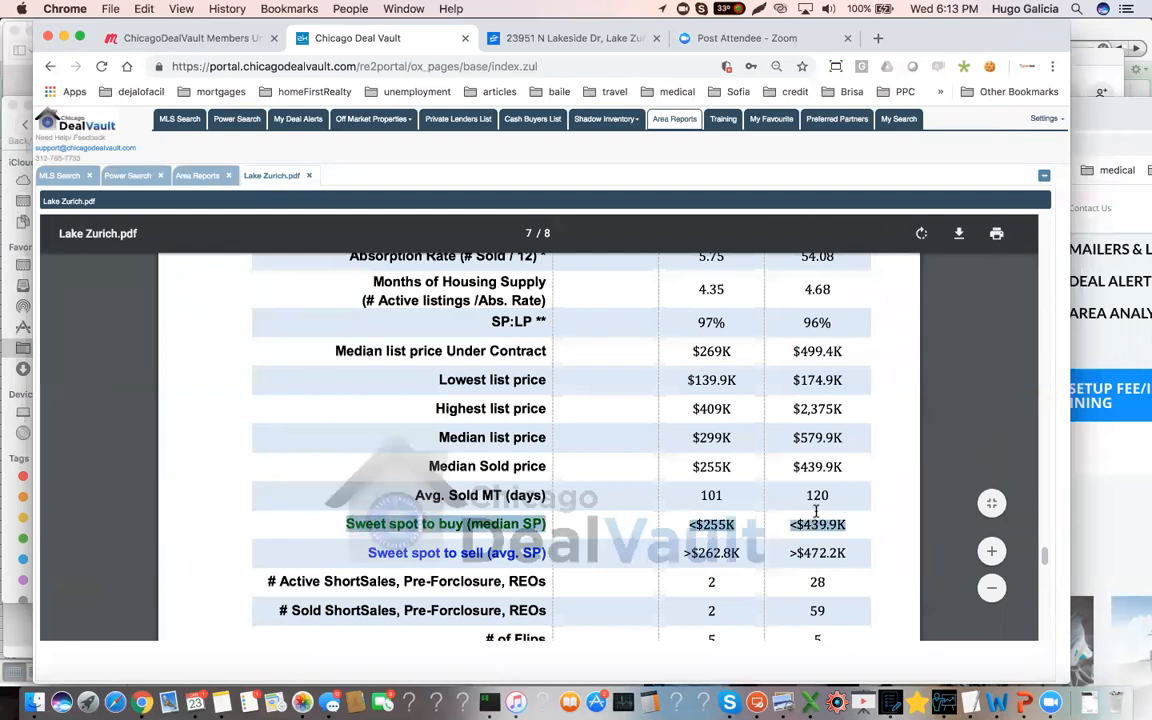
# Highlight the detached homes' average sold market time in the sales analysis and review the surrounding rows
pyautogui.scroll(-1, 816, 511)
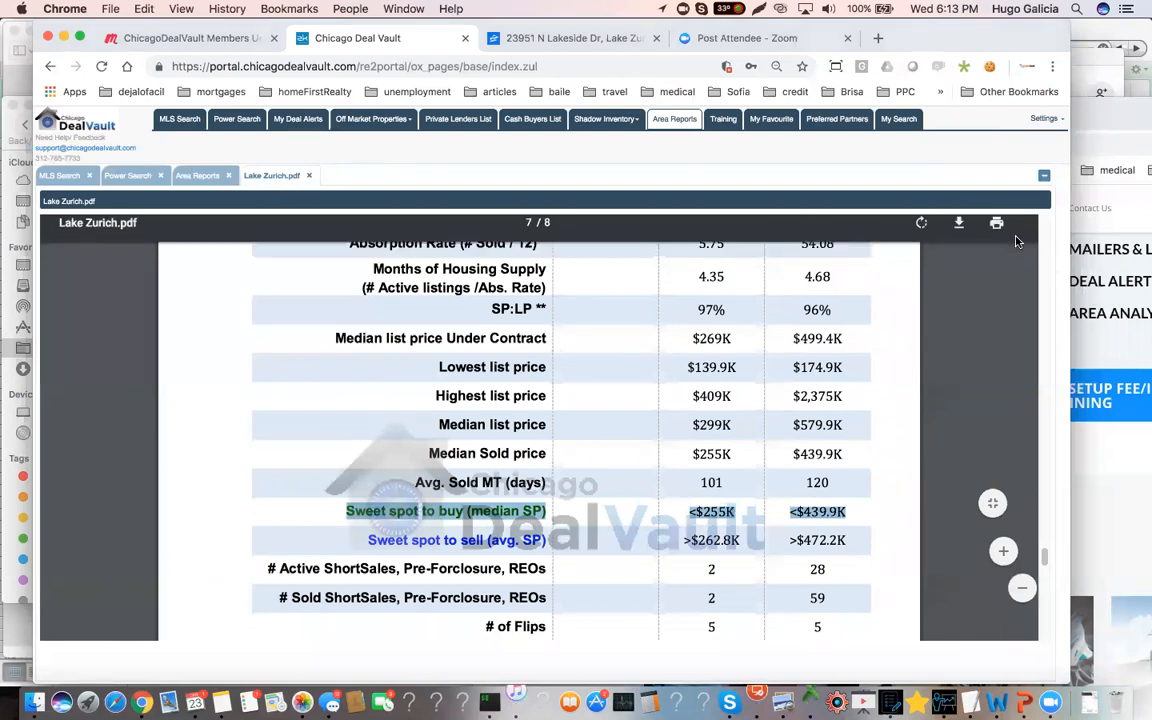
pyautogui.click(822, 483)
pyautogui.click(828, 484)
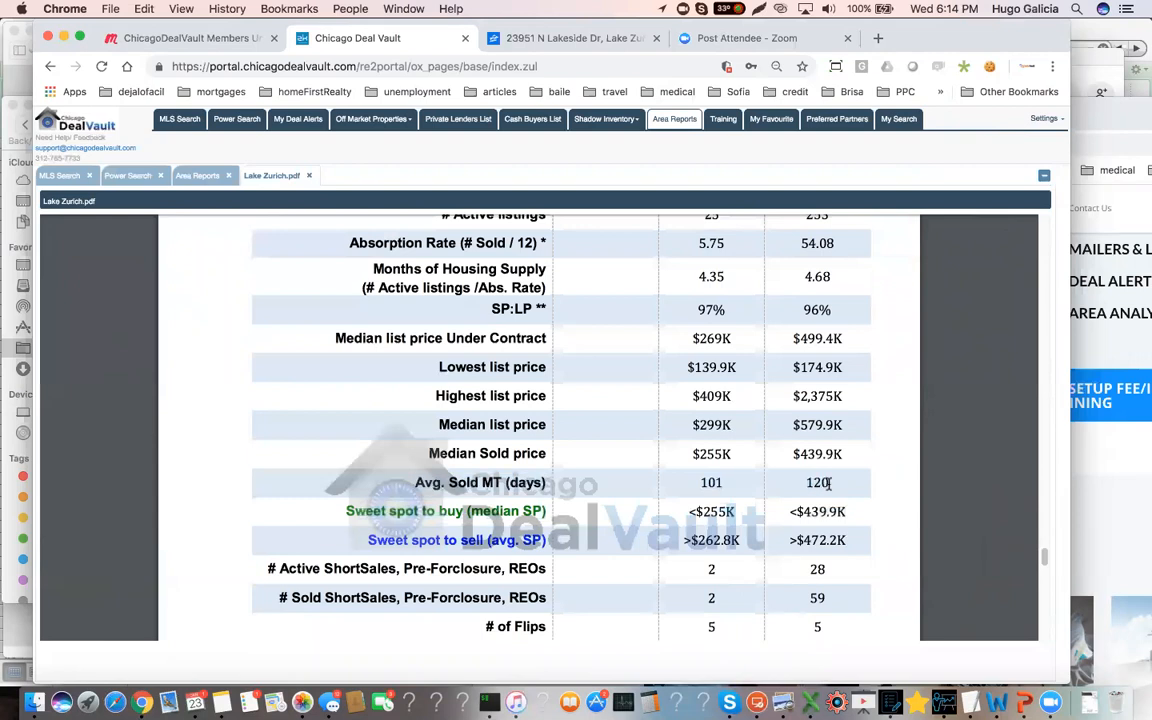
pyautogui.moveTo(828, 484); pyautogui.dragTo(805, 481)
pyautogui.scroll(2, 836, 488)
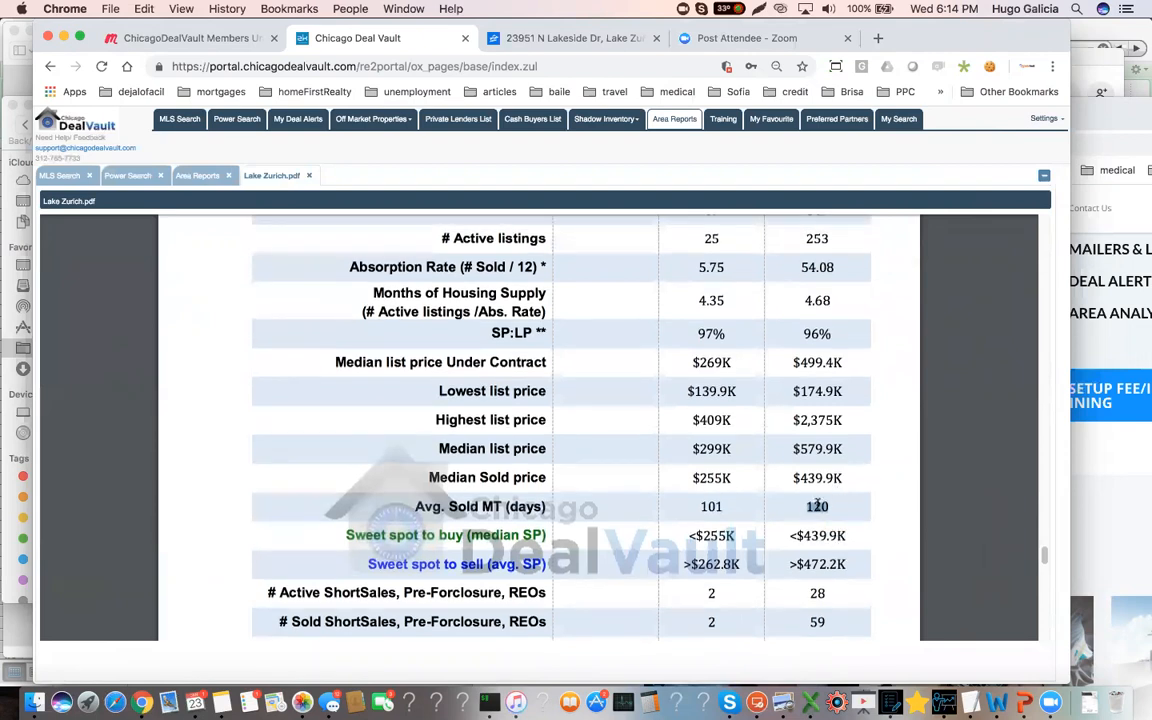
pyautogui.scroll(2, 822, 511)
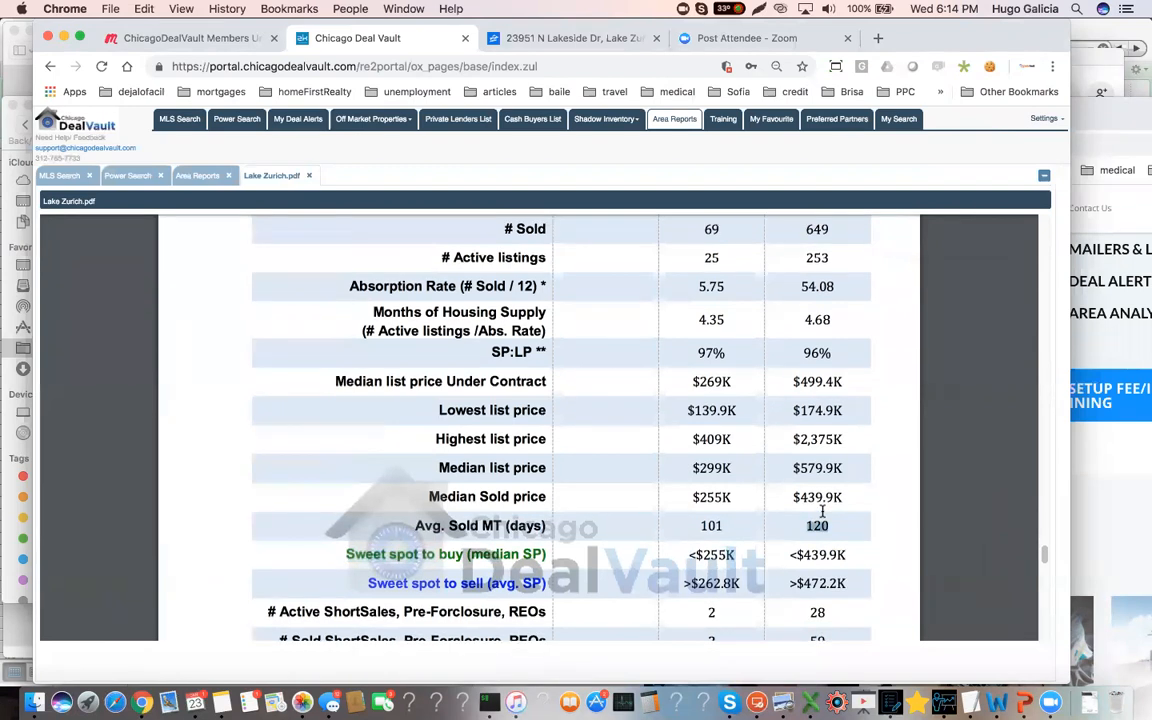
# Read the report's rental market analysis and gross rent table, then highlight the time on market in the rental conclusion
pyautogui.scroll(-5, 836, 528)
pyautogui.scroll(-12, 836, 528)
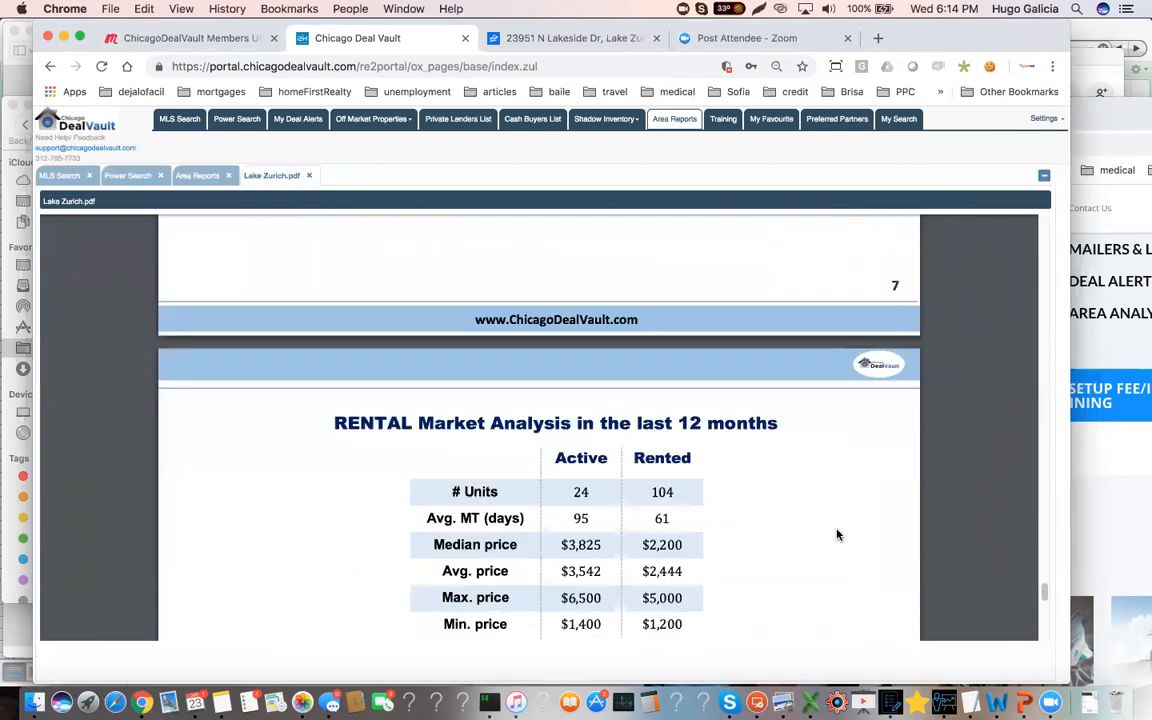
pyautogui.scroll(-1, 836, 535)
pyautogui.scroll(-4, 588, 556)
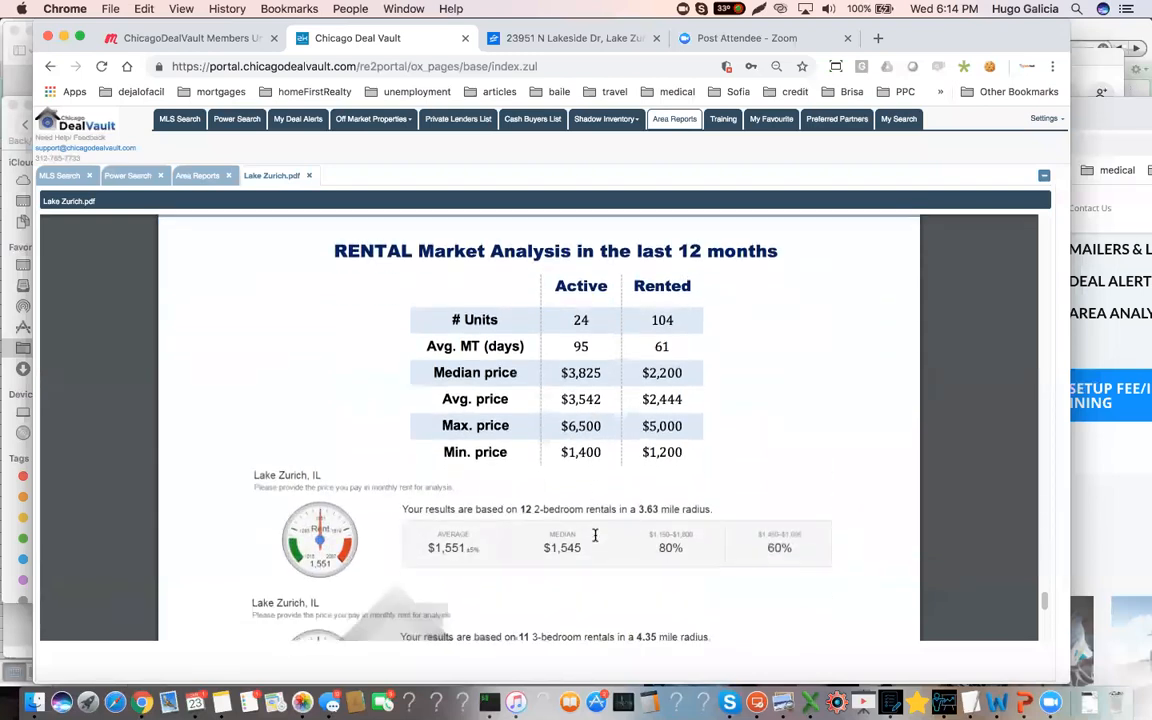
pyautogui.scroll(-6, 595, 535)
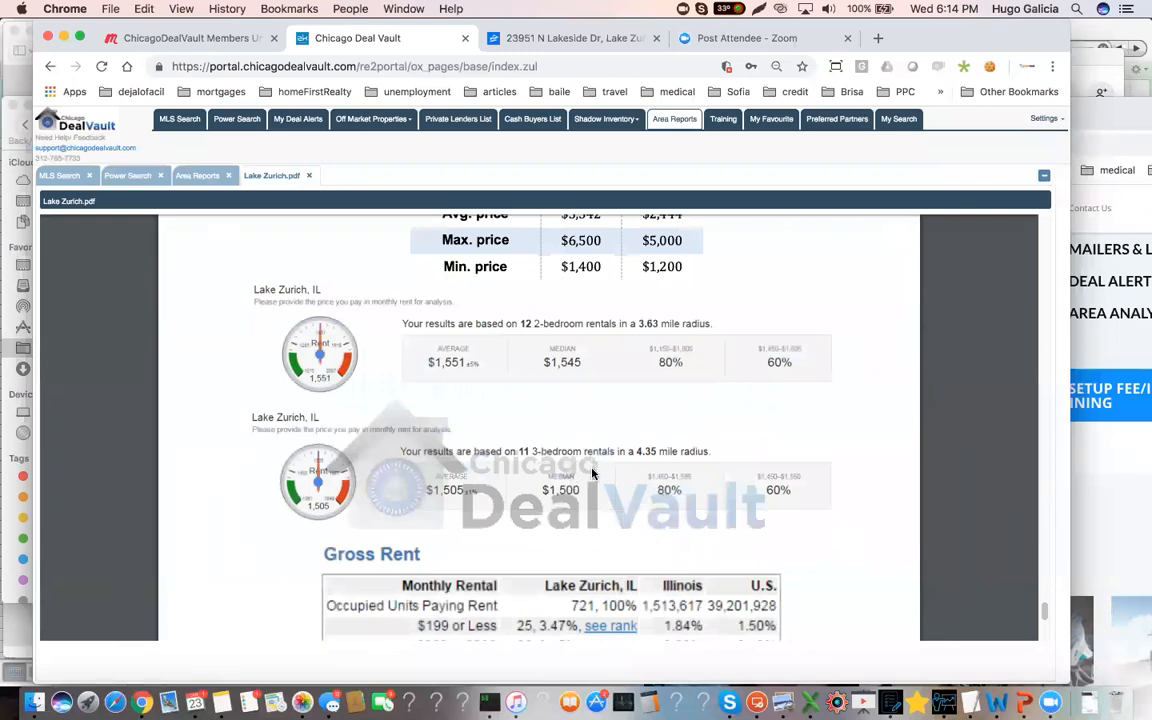
pyautogui.scroll(-6, 593, 497)
pyautogui.scroll(-3, 595, 500)
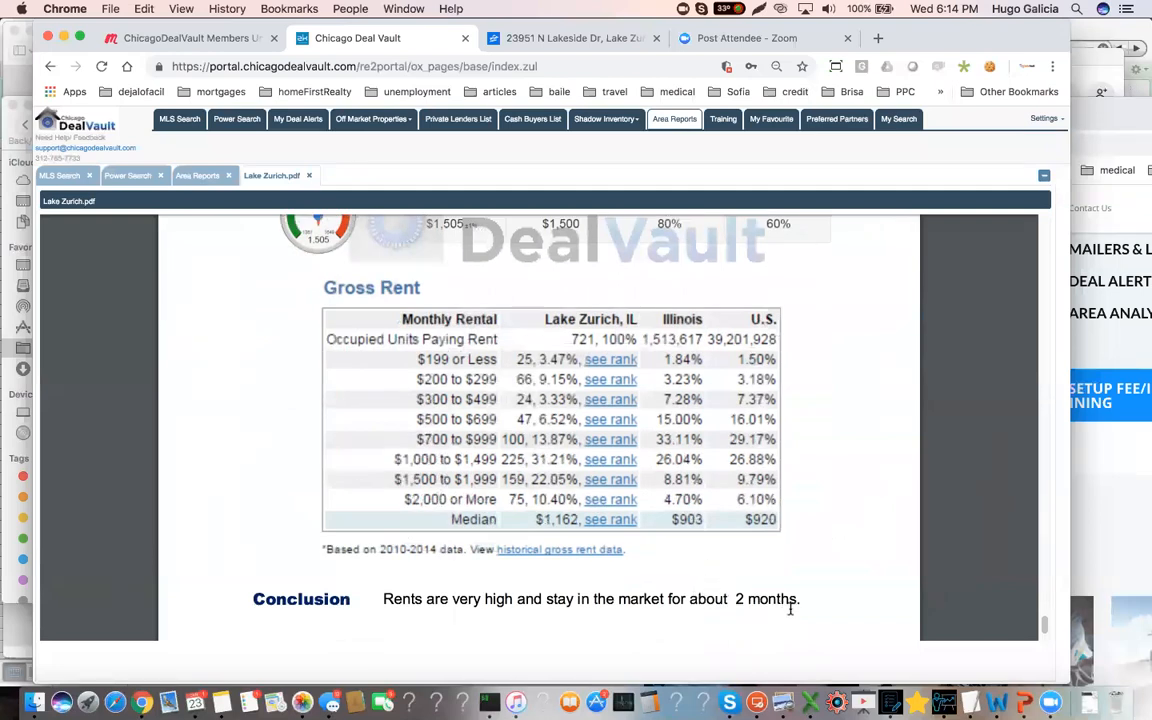
pyautogui.moveTo(790, 598); pyautogui.dragTo(731, 590)
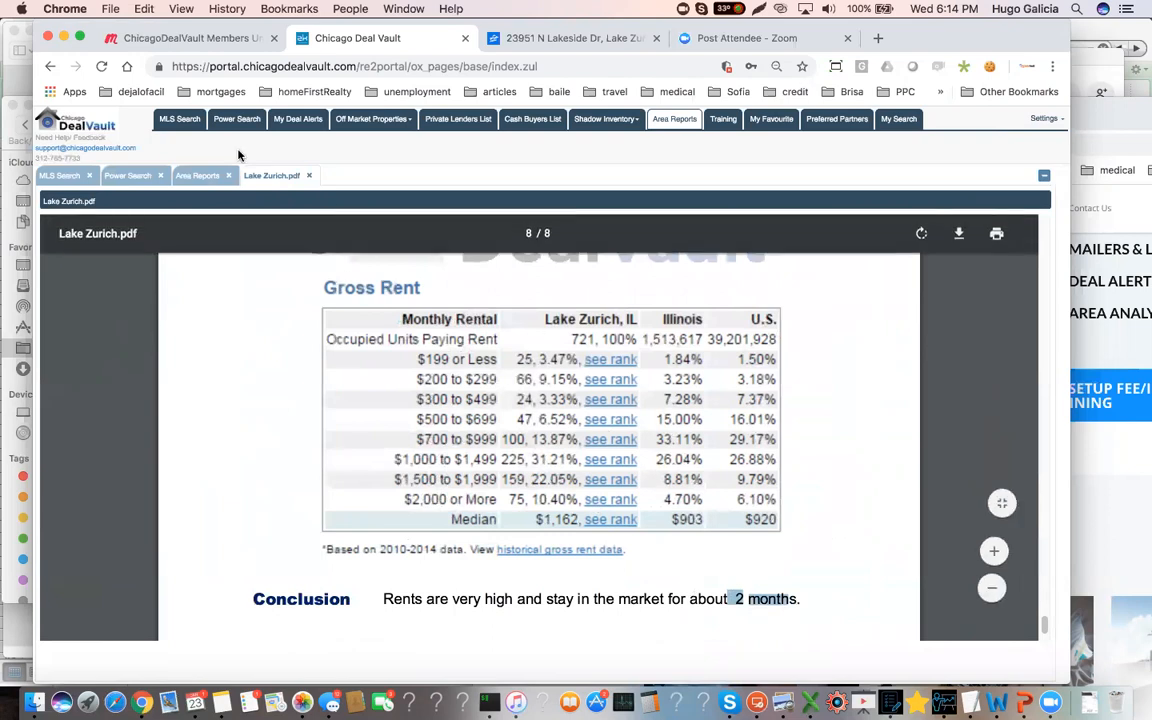
# Open the deal alerts settings and check the property type, price range and cities
pyautogui.click(55, 173)
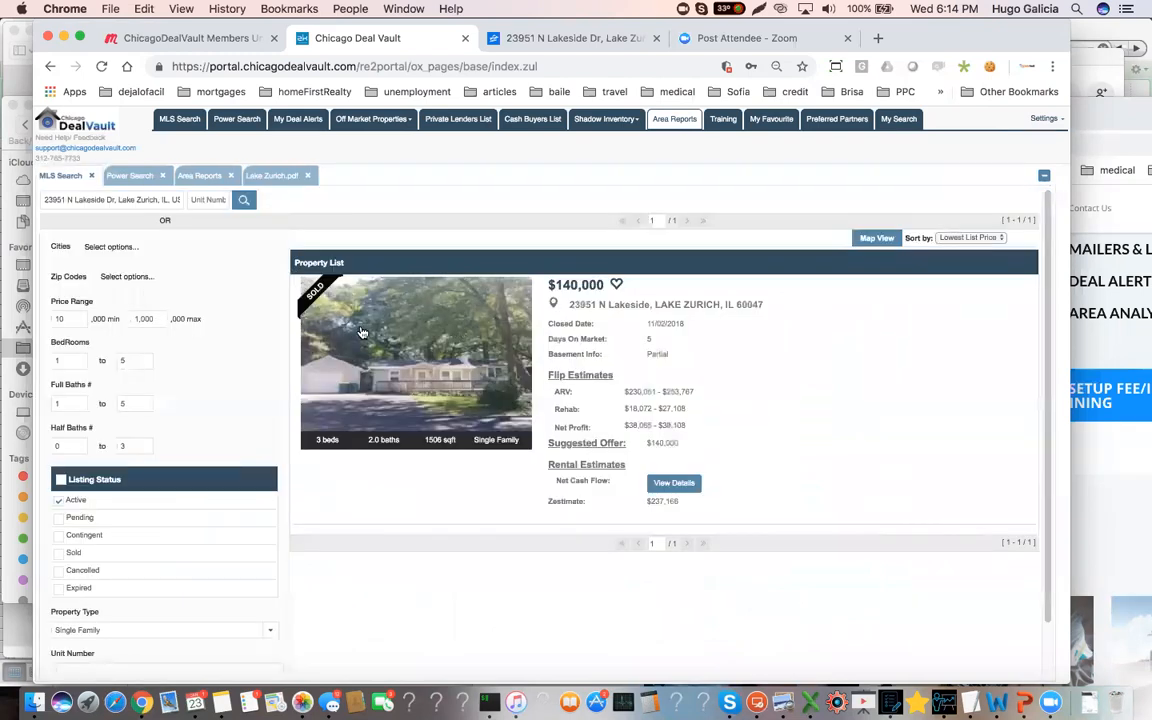
pyautogui.click(1044, 118)
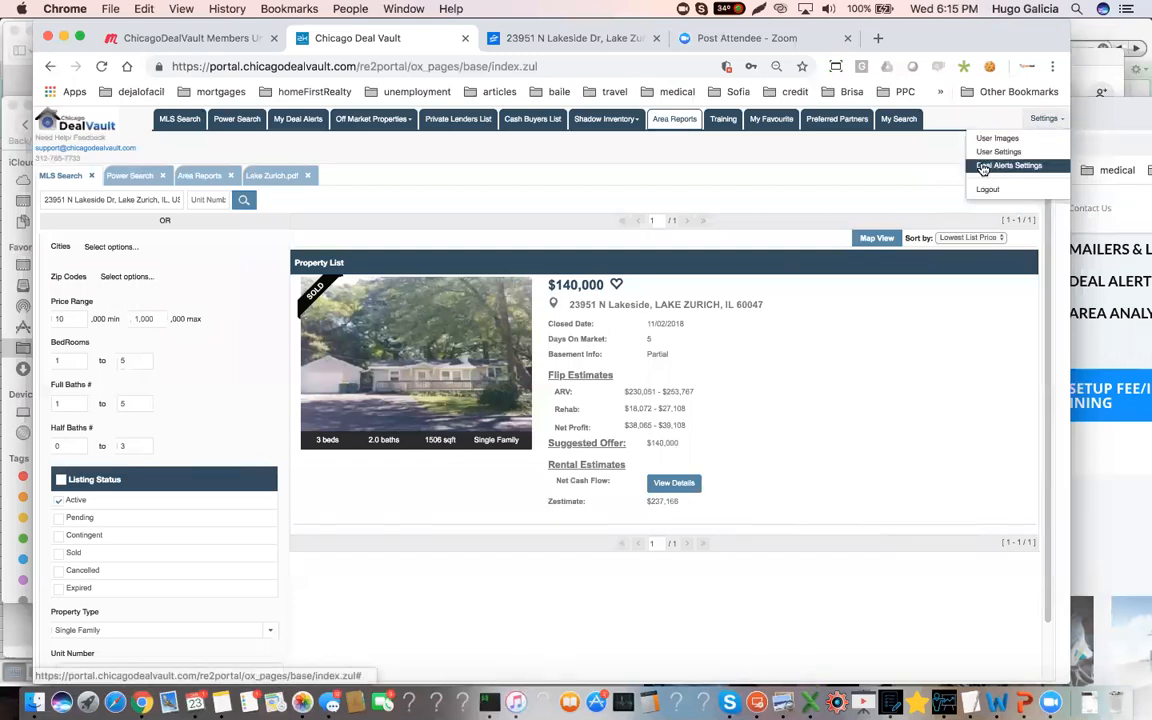
pyautogui.click(1008, 167)
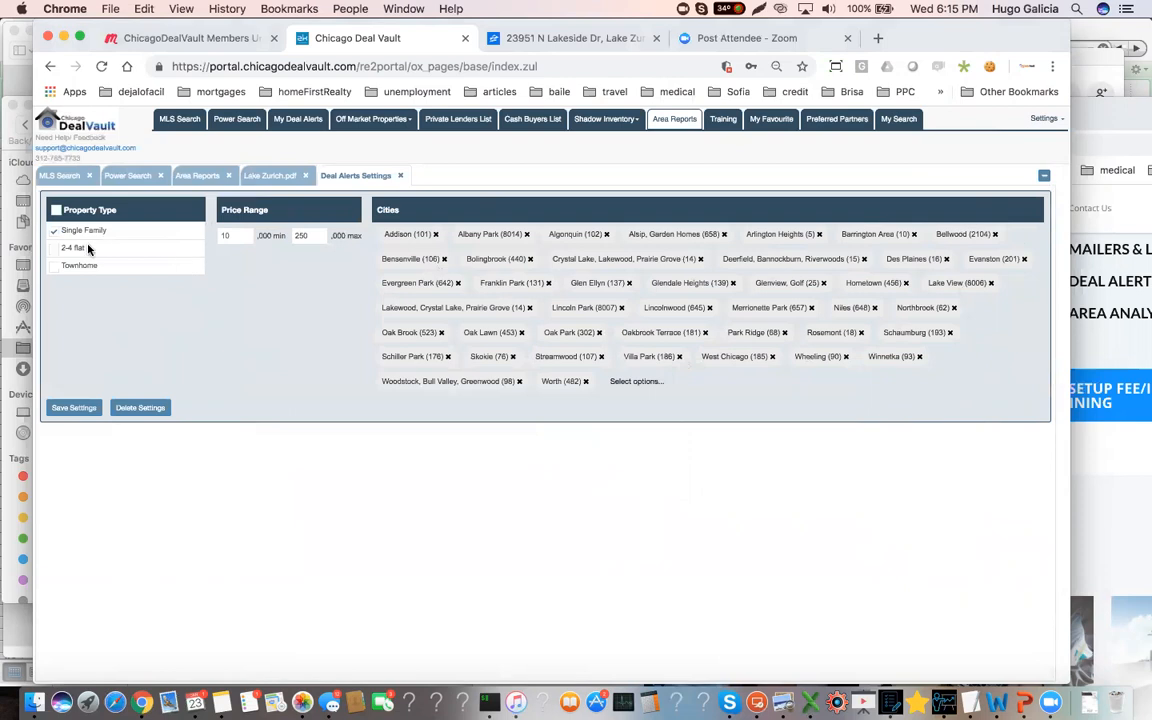
pyautogui.click(311, 237)
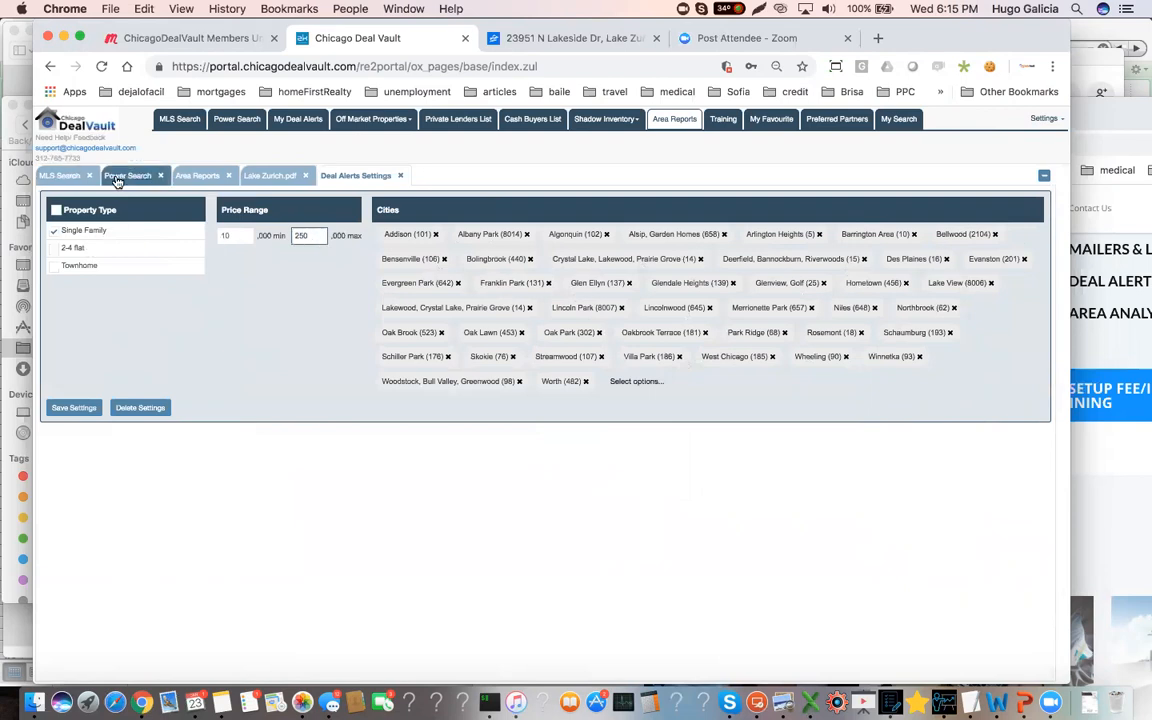
# Open the deal alerts property list, browse its listings and check the sorting options, keeping Top hot deals
pyautogui.click(55, 176)
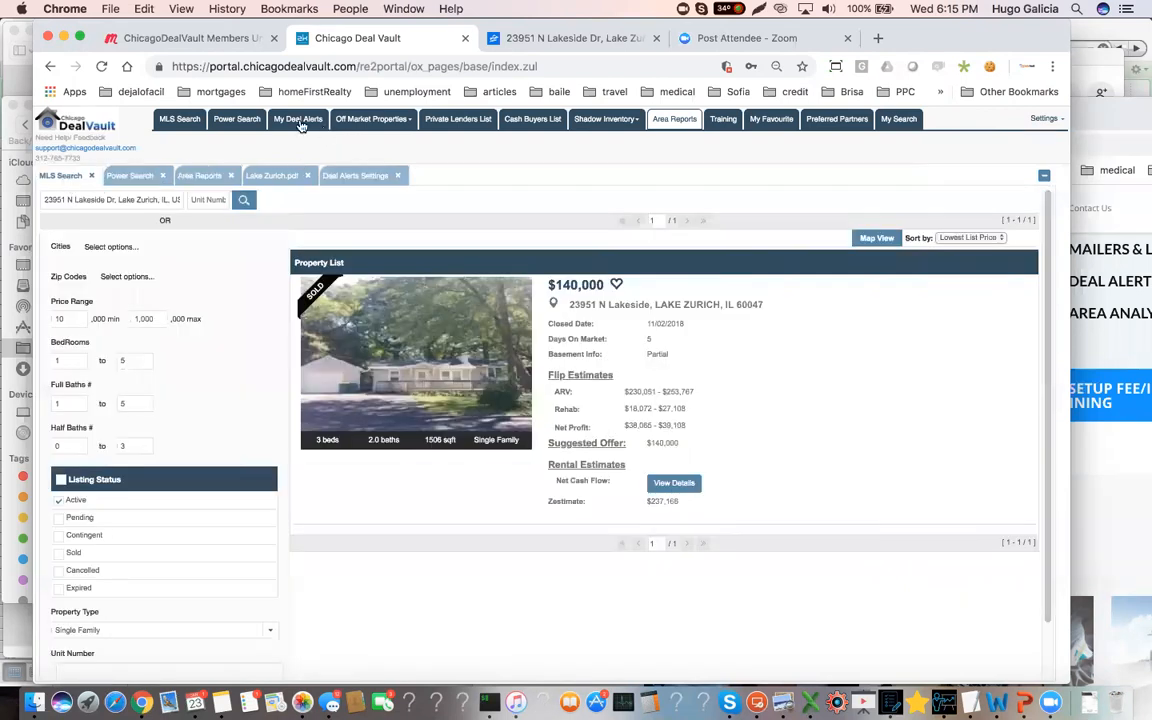
pyautogui.click(300, 120)
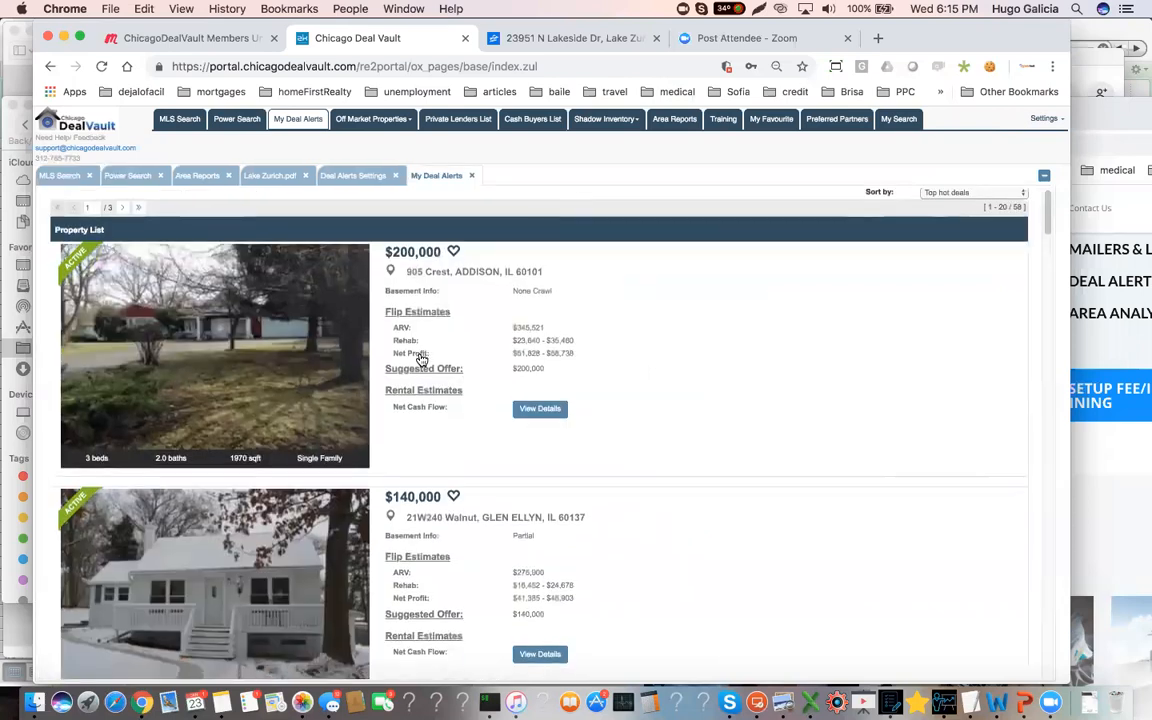
pyautogui.scroll(-3, 415, 360)
pyautogui.scroll(-1, 415, 360)
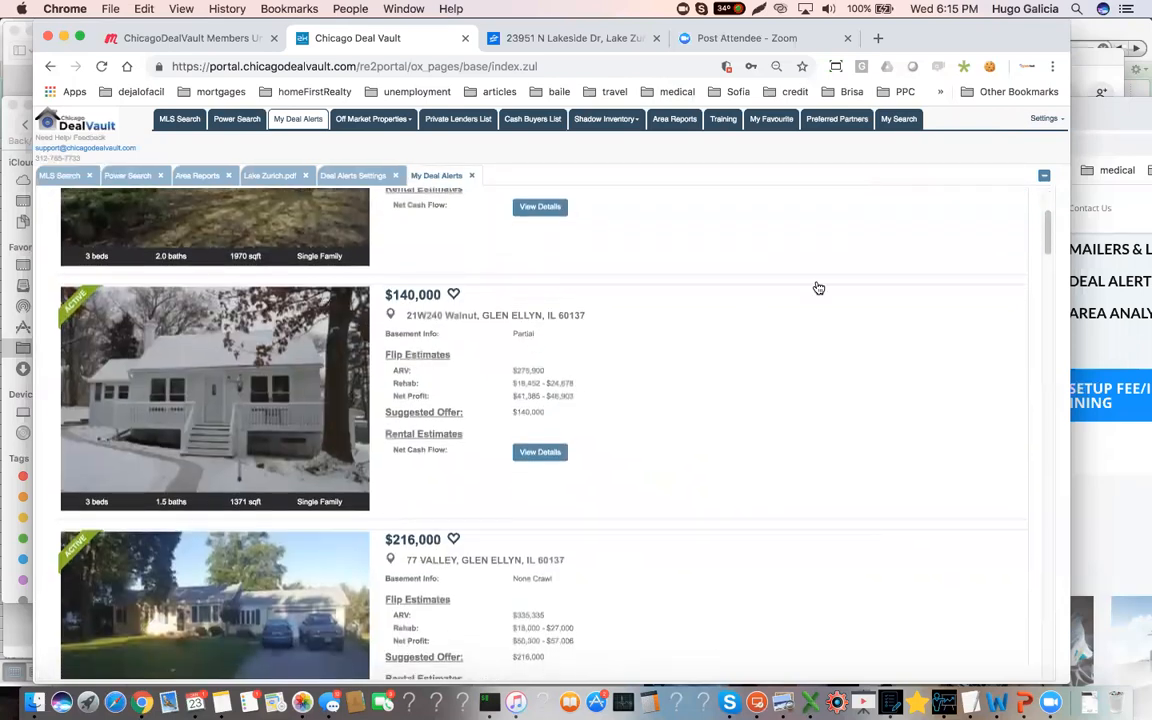
pyautogui.scroll(4, 955, 255)
pyautogui.click(968, 195)
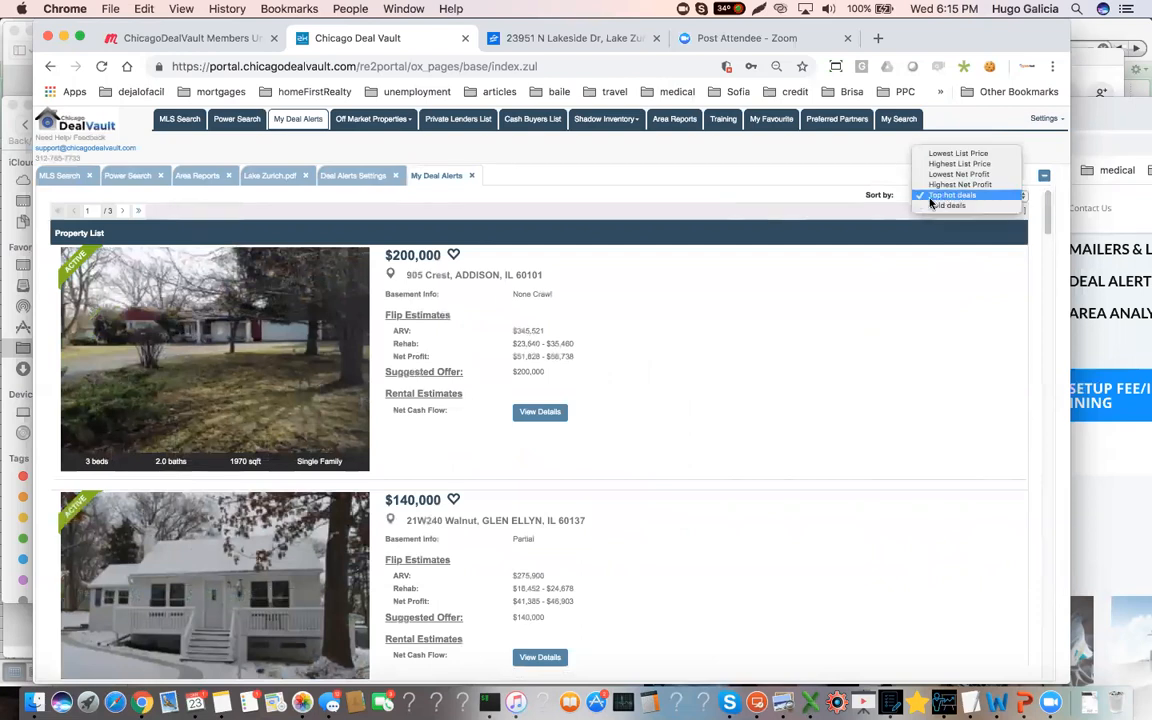
pyautogui.click(673, 320)
# Highlight the list price and the ARV of the $140,000 Glen Ellyn listing to compare them
pyautogui.scroll(-4, 673, 326)
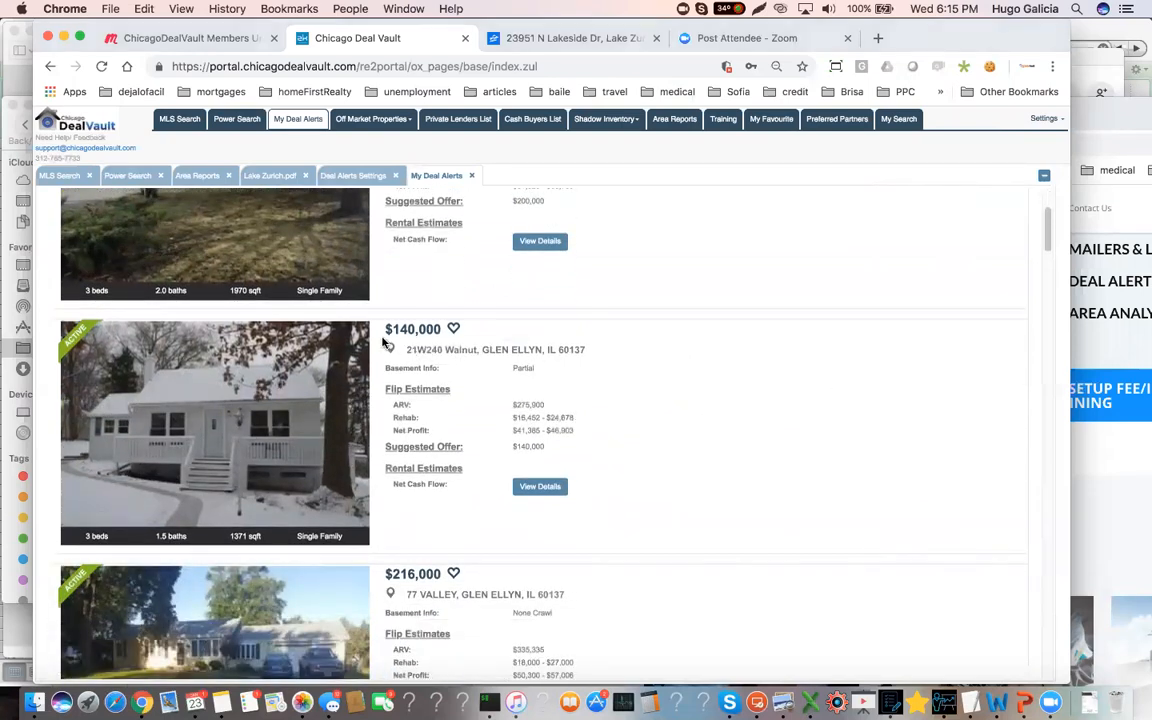
pyautogui.moveTo(375, 328); pyautogui.dragTo(442, 333)
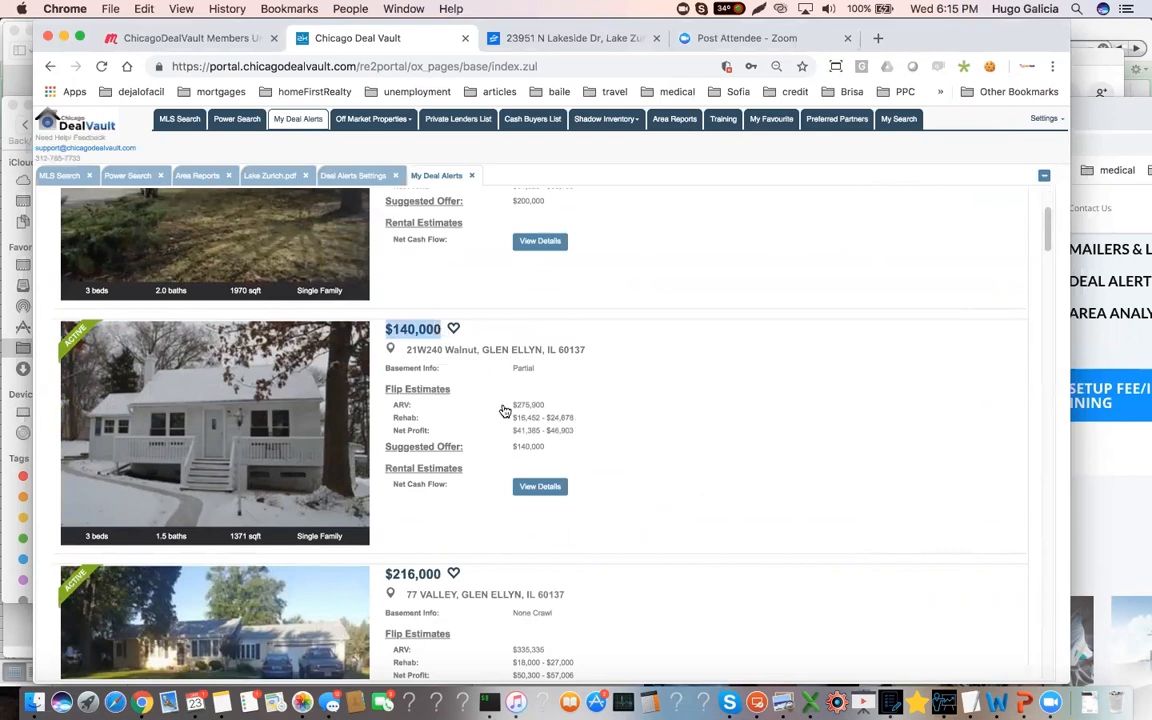
pyautogui.moveTo(511, 410); pyautogui.dragTo(553, 413)
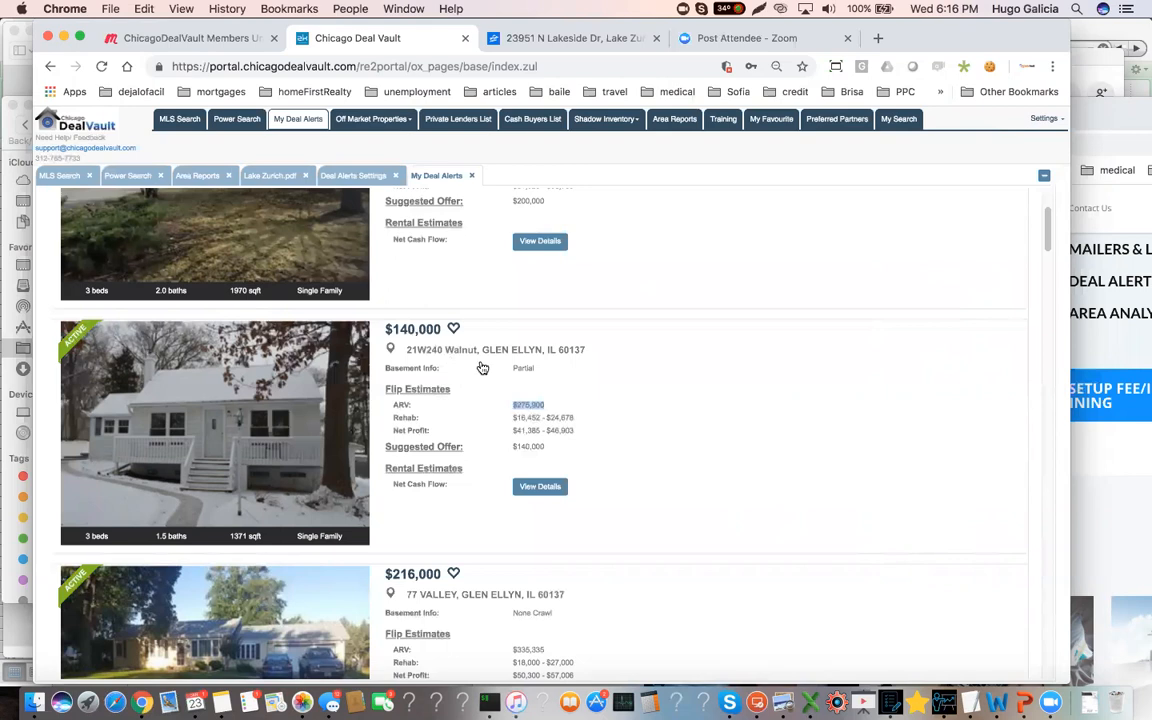
# Return to the MLS search result and open the Lake Zurich property's details page
pyautogui.scroll(1, 481, 366)
pyautogui.click(60, 177)
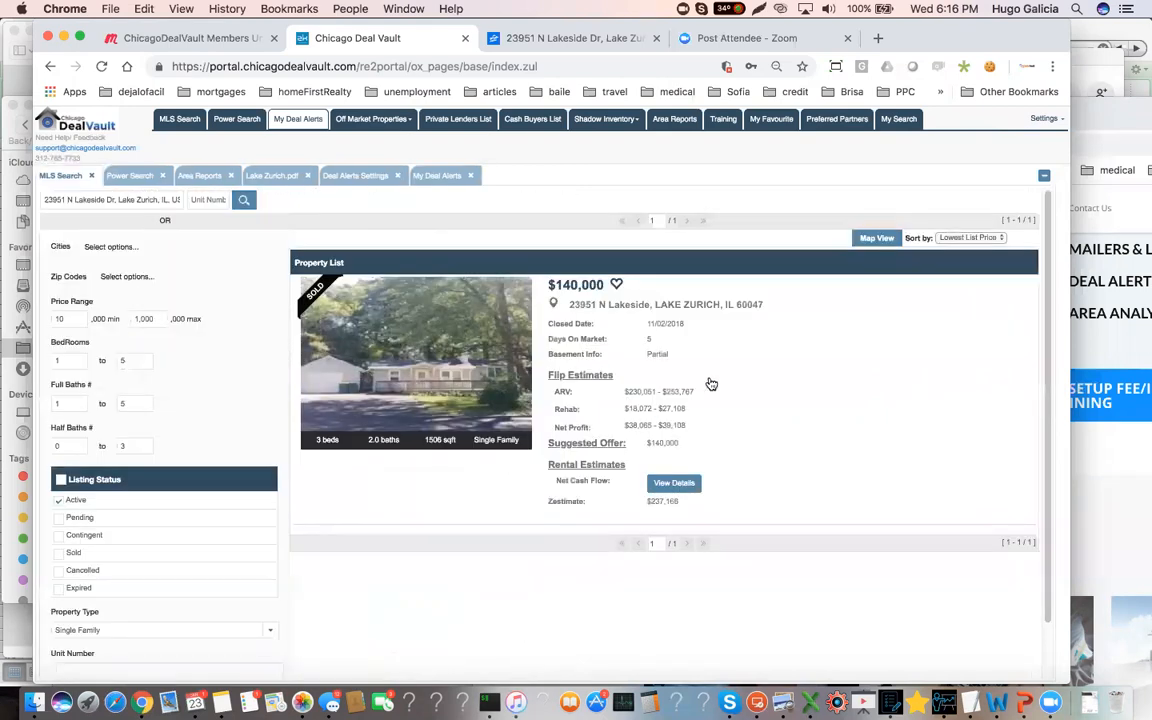
pyautogui.click(674, 483)
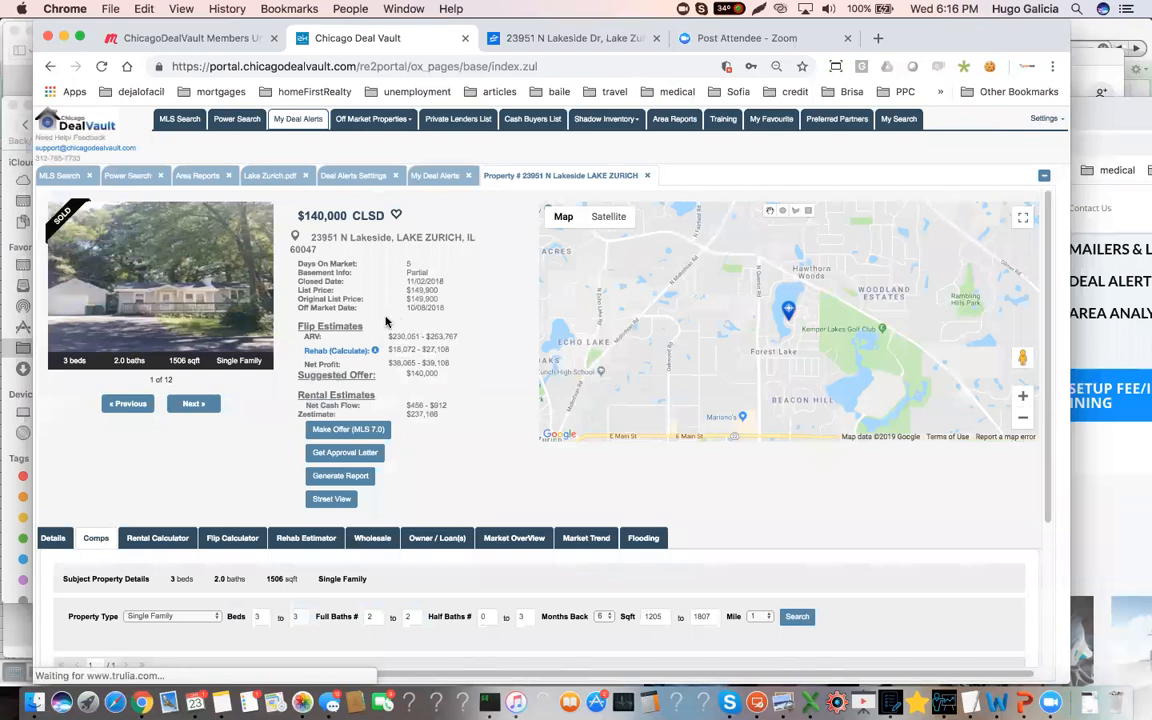
# Highlight the property's original list price, closed price and days on market, and check its suggested offer
pyautogui.moveTo(445, 306); pyautogui.dragTo(398, 302)
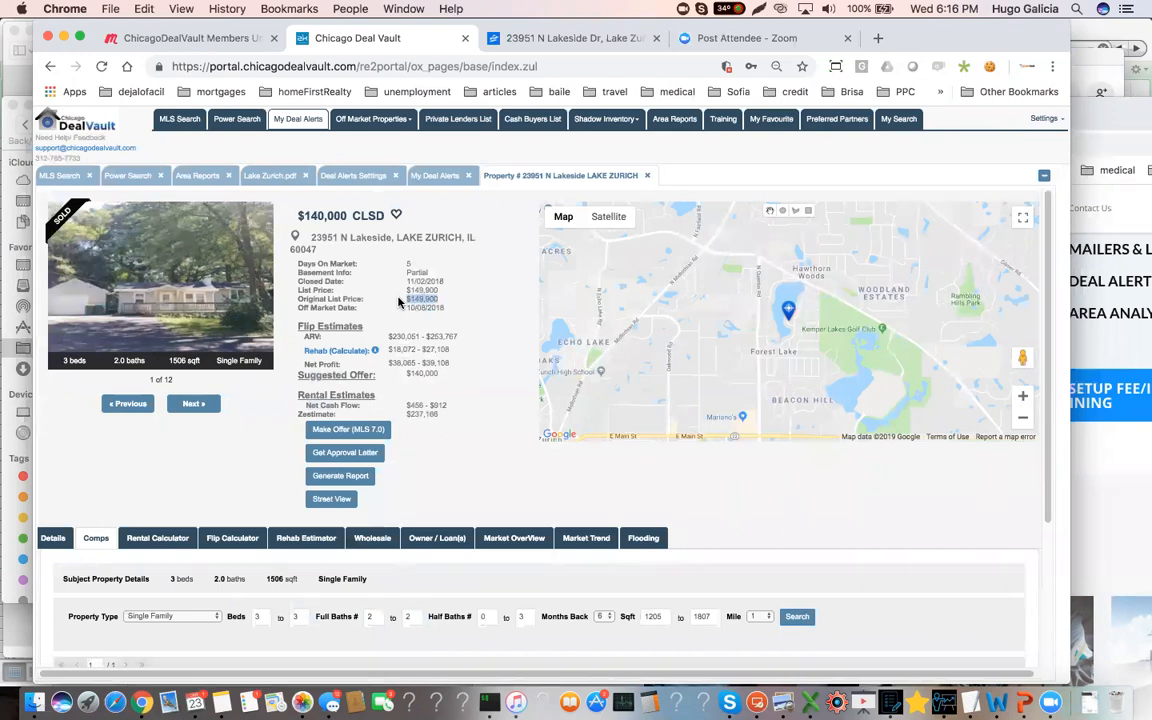
pyautogui.moveTo(438, 374); pyautogui.dragTo(403, 375)
pyautogui.moveTo(384, 217); pyautogui.dragTo(297, 216)
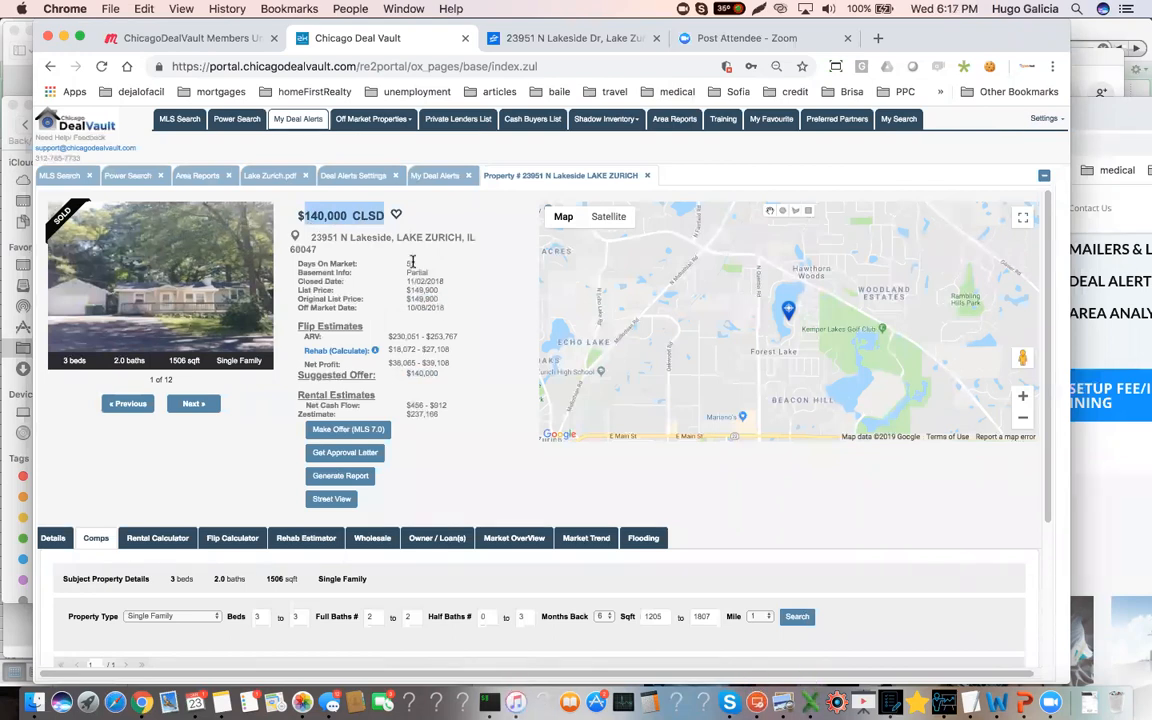
pyautogui.doubleClick(408, 263)
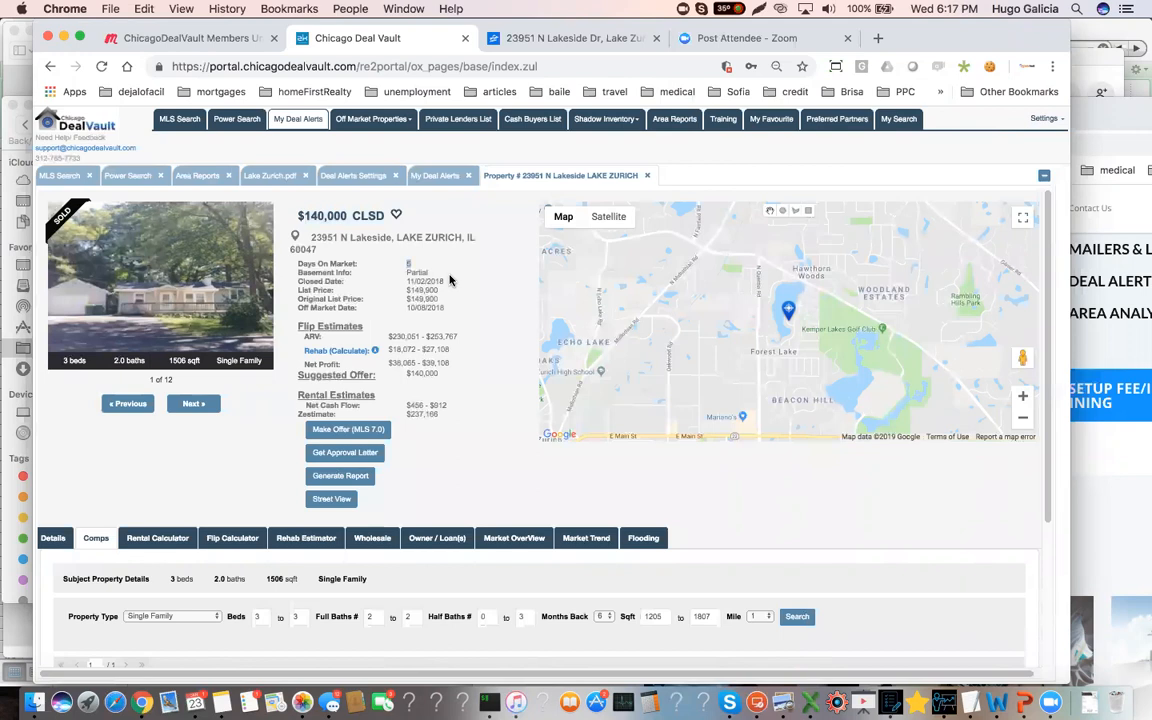
# Browse the property's photos through to the last one and return to the one before it to assess its condition
pyautogui.click(196, 408)
pyautogui.click(196, 408)
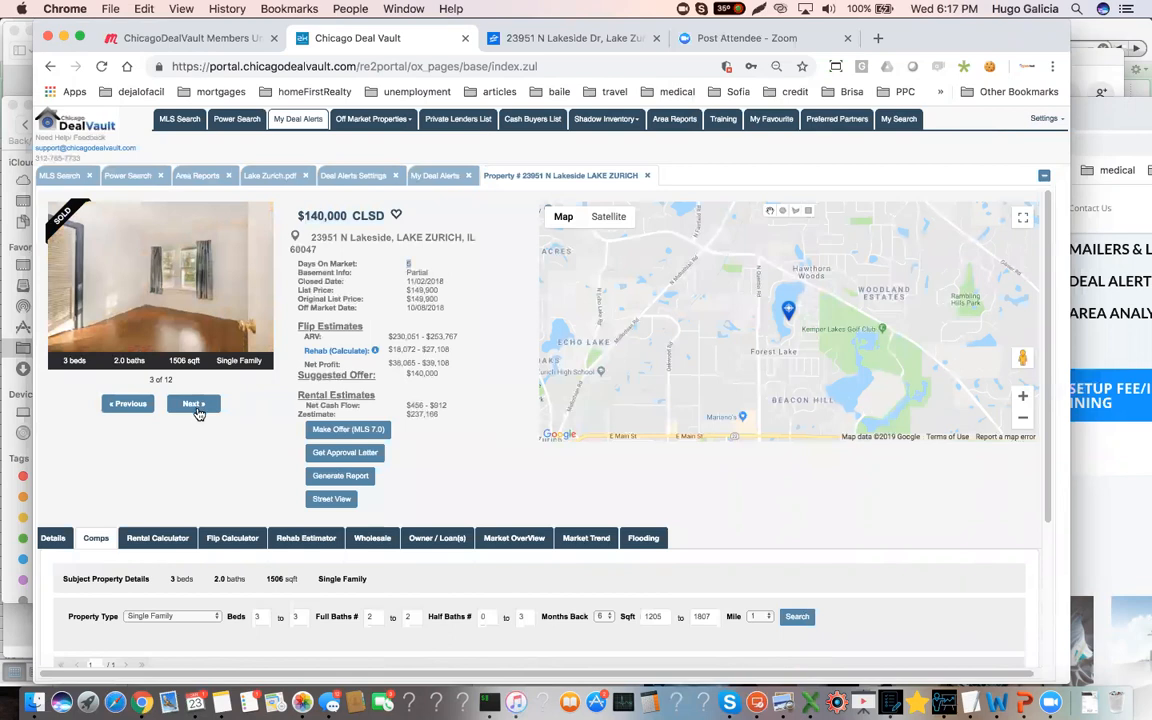
pyautogui.click(197, 410)
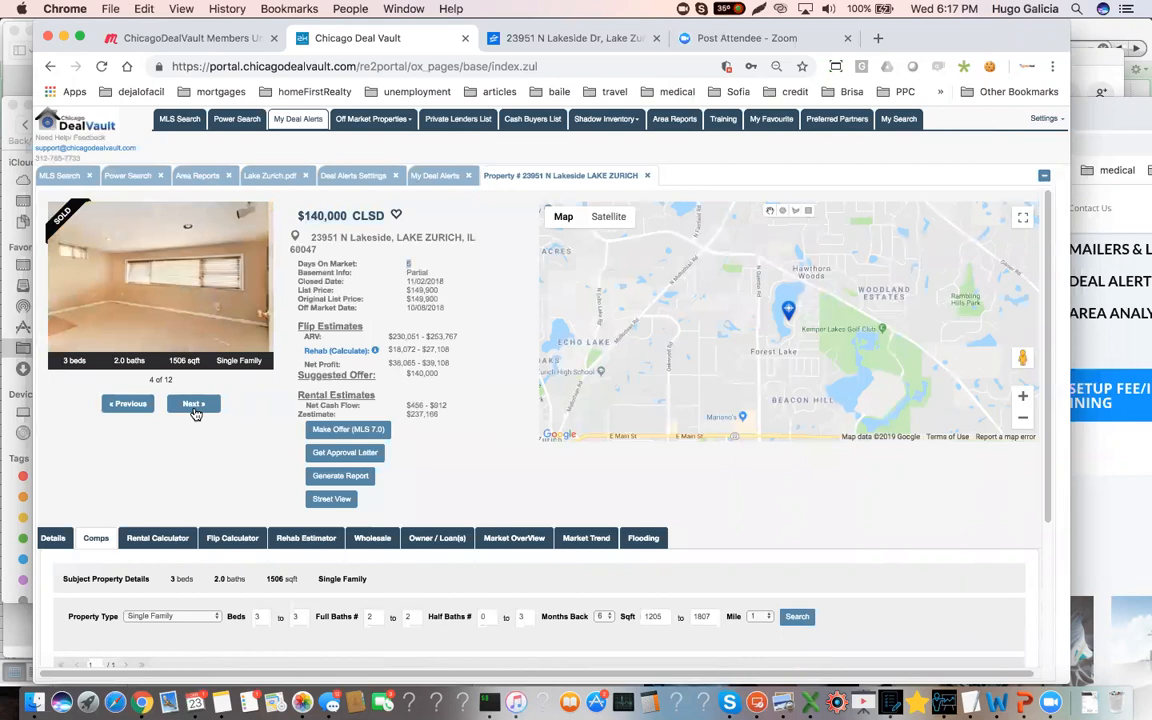
pyautogui.click(196, 414)
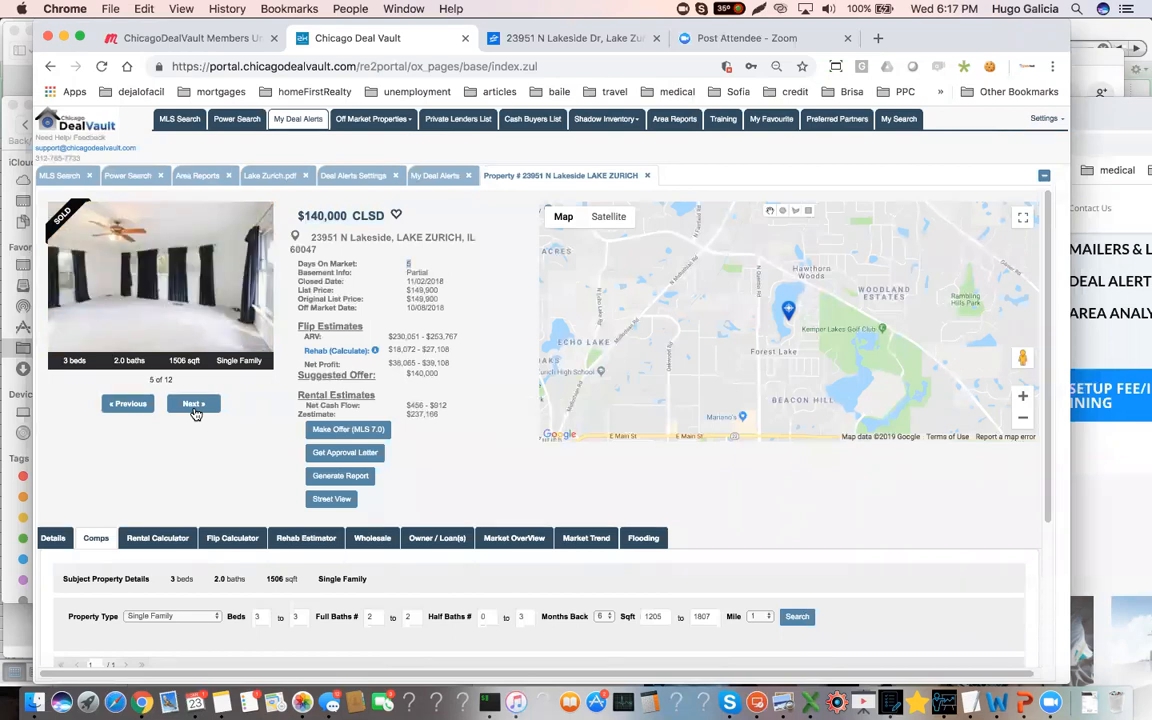
pyautogui.click(196, 414)
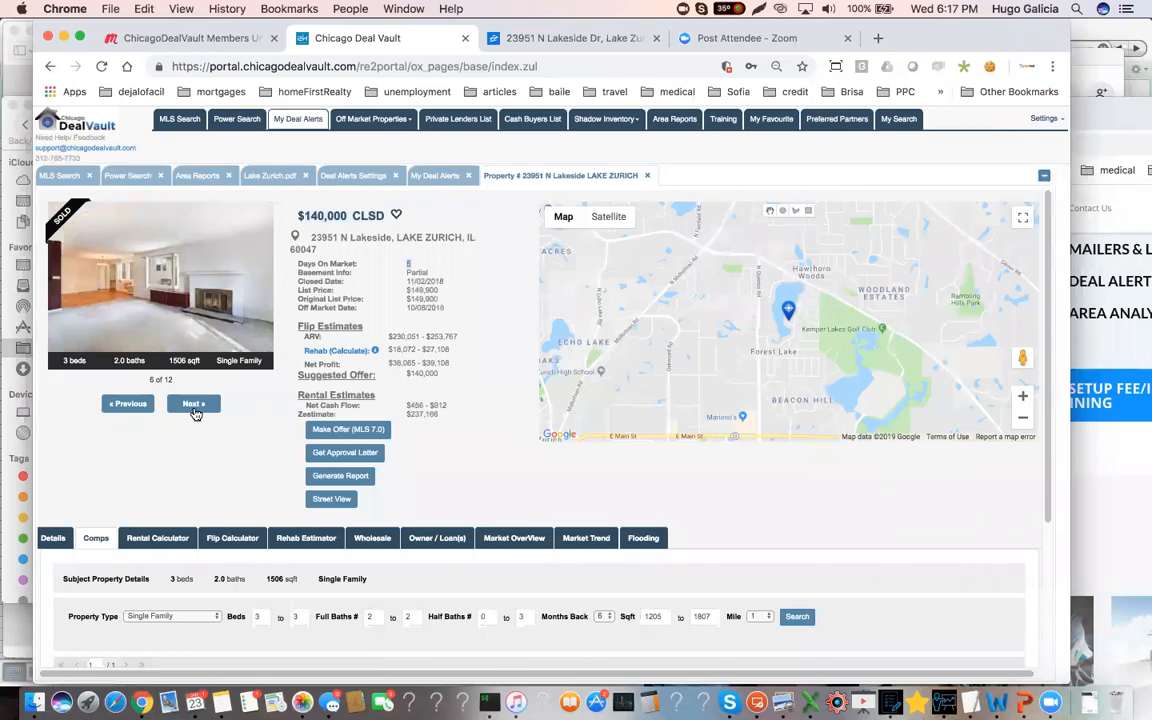
pyautogui.click(196, 414)
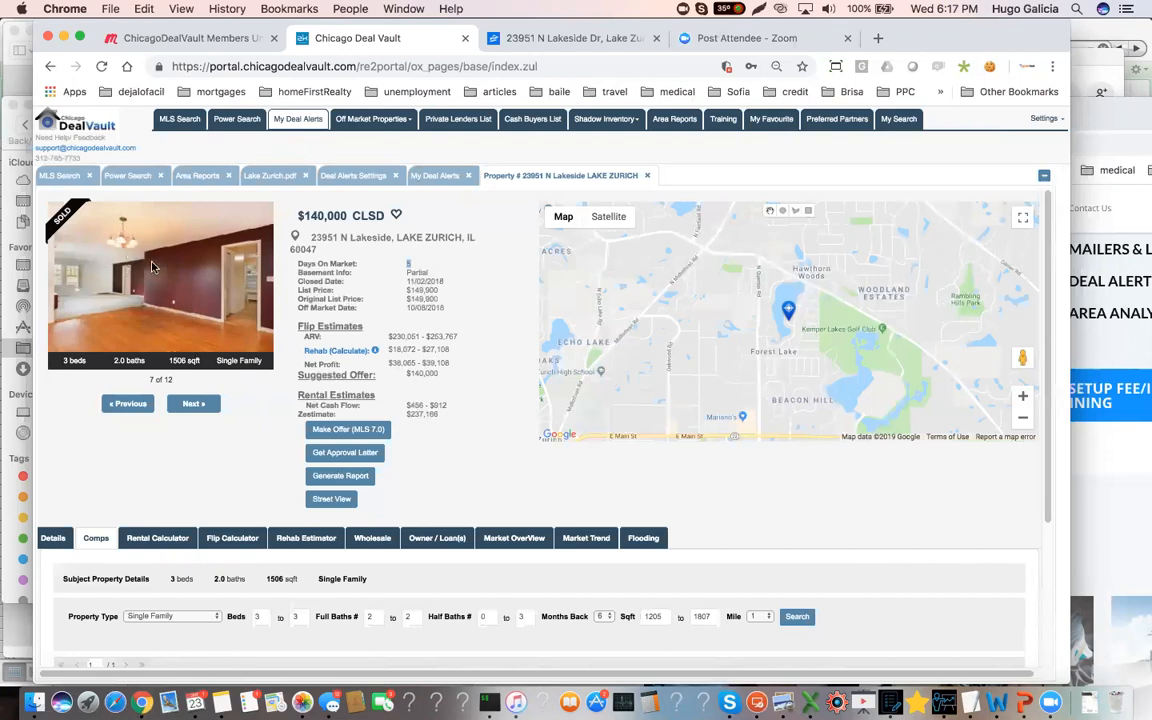
pyautogui.click(199, 406)
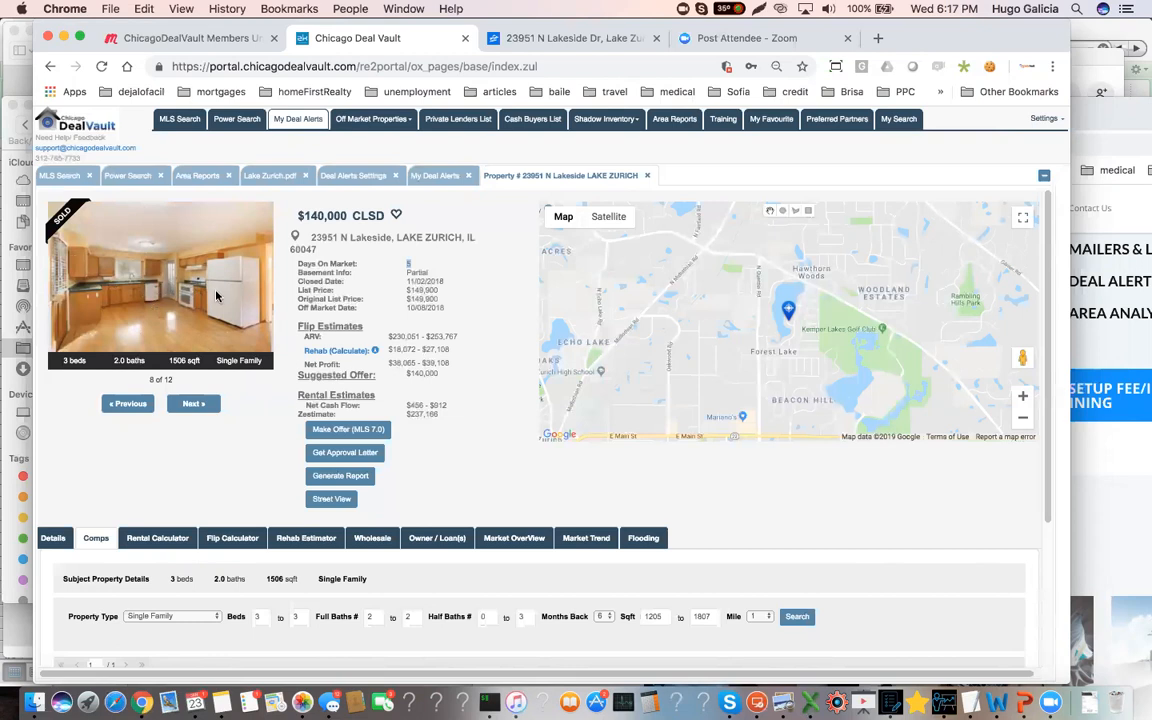
pyautogui.click(196, 404)
pyautogui.click(196, 404)
pyautogui.click(196, 404)
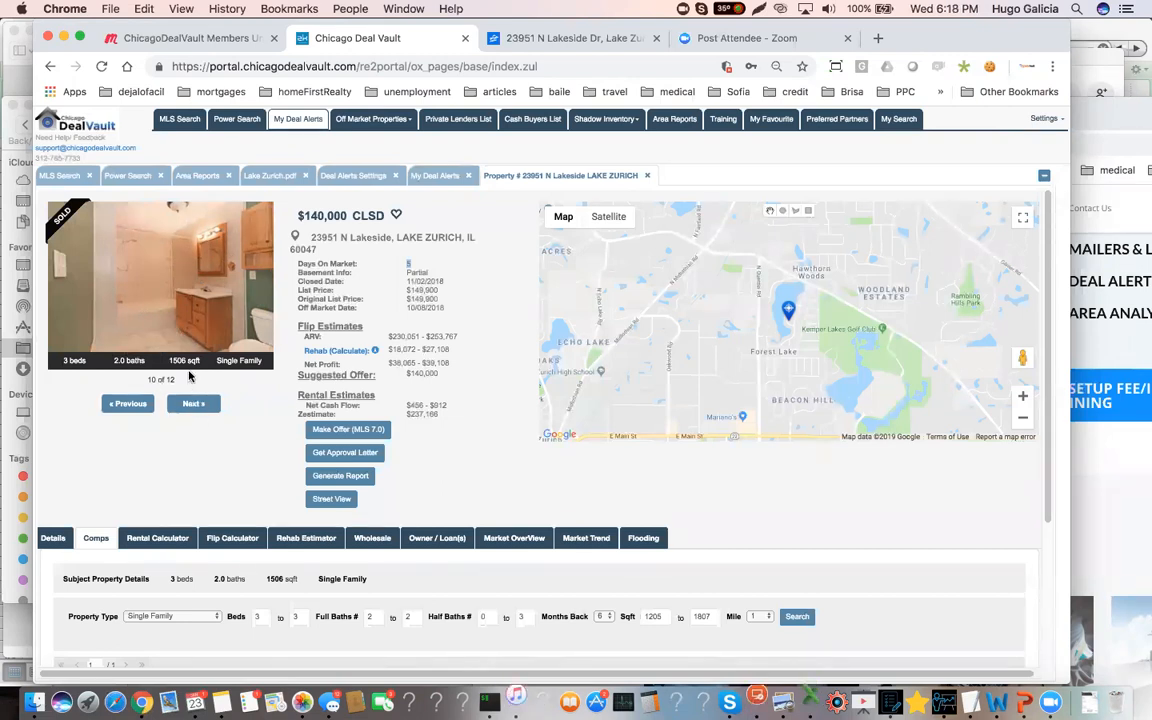
pyautogui.click(186, 405)
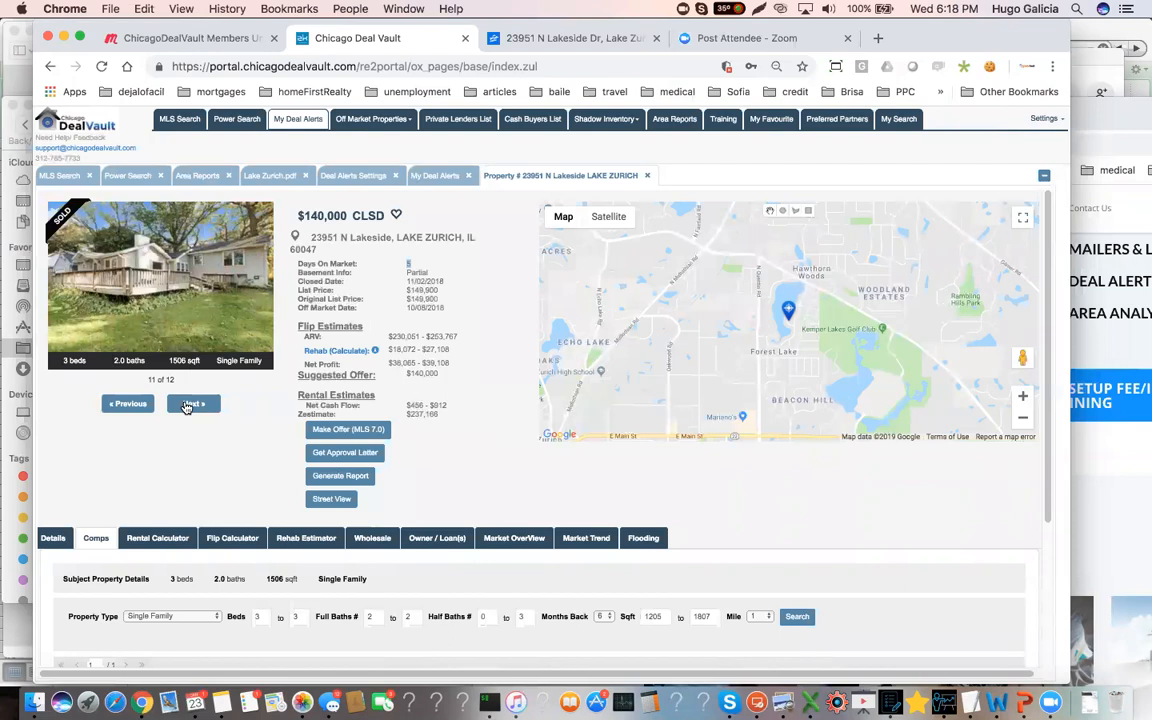
pyautogui.click(186, 405)
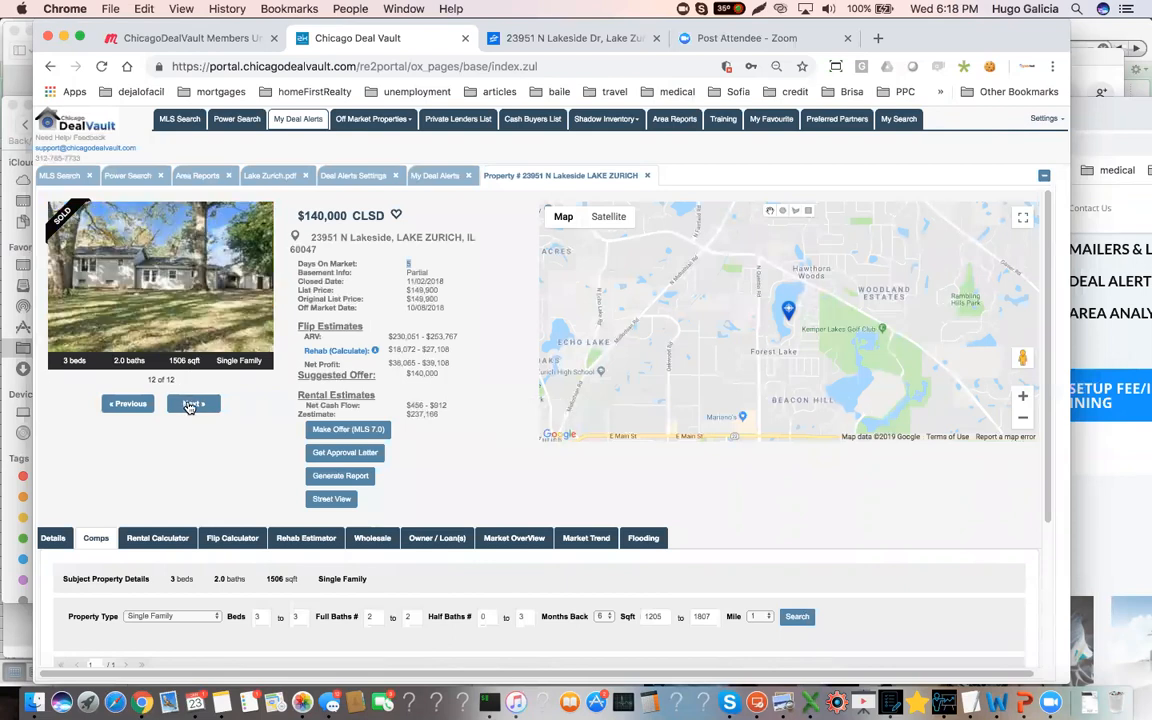
pyautogui.click(128, 404)
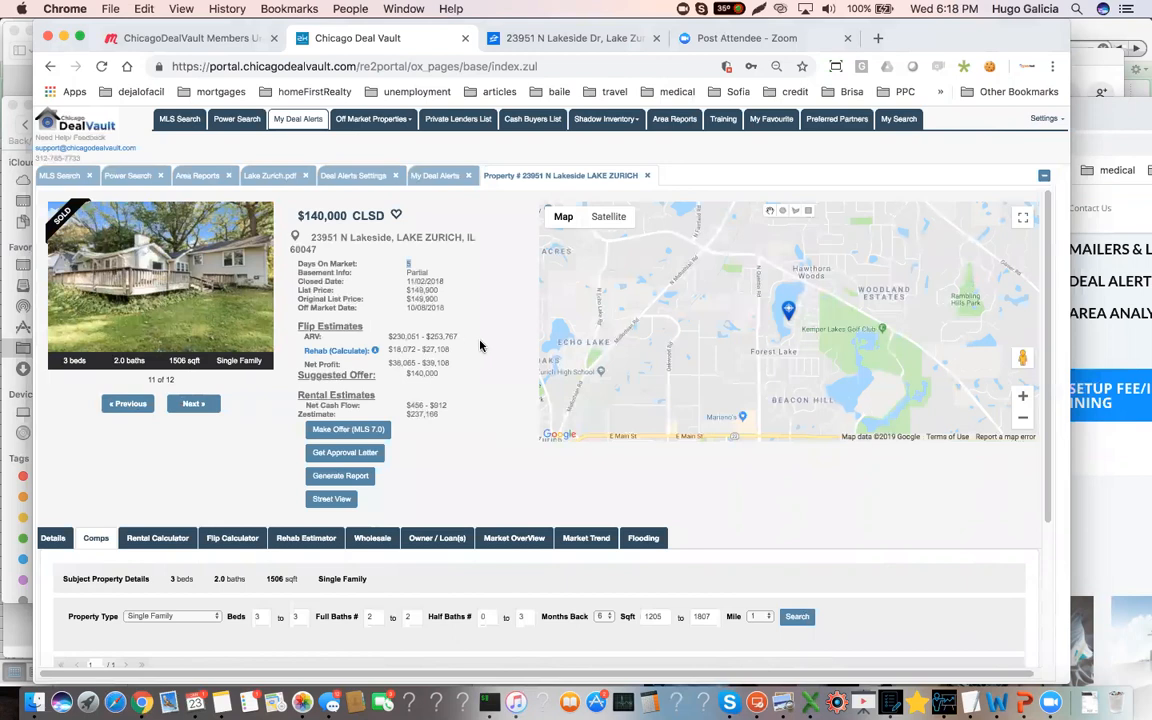
# Highlight the property's rehab estimate range, ARV range and original list price to weigh them against each other
pyautogui.moveTo(452, 349); pyautogui.dragTo(390, 347)
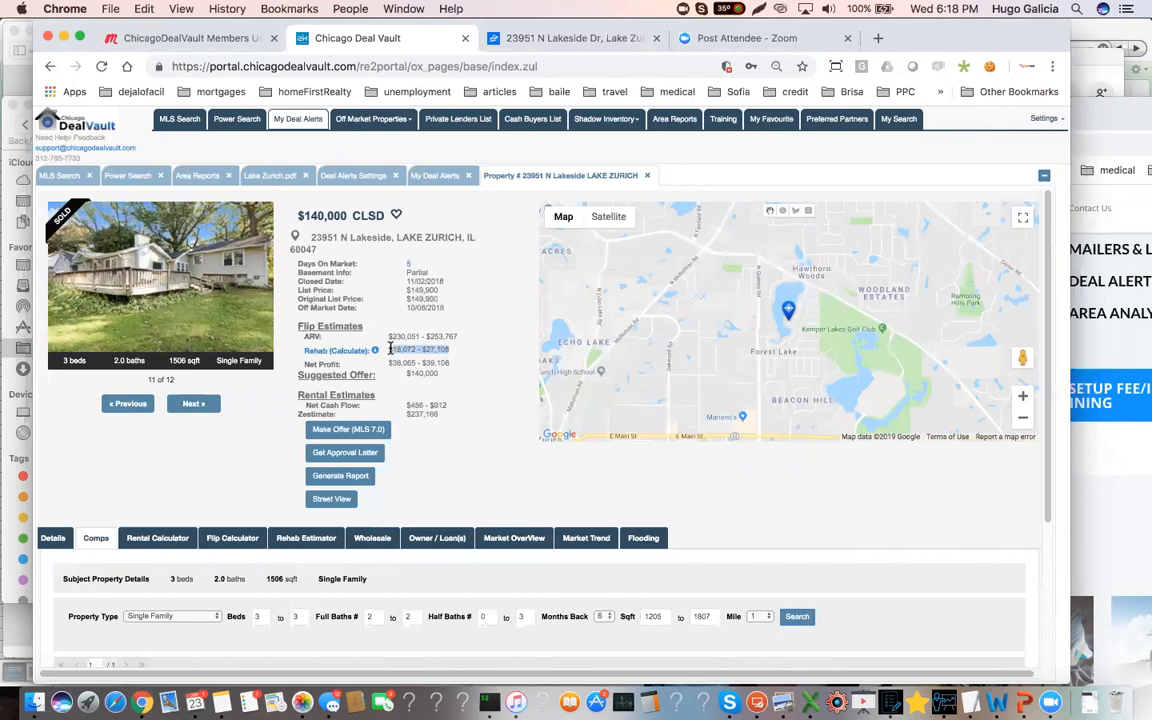
pyautogui.doubleClick(396, 349)
pyautogui.moveTo(421, 350); pyautogui.dragTo(452, 352)
pyautogui.moveTo(459, 335)
pyautogui.mouseDown()
pyautogui.moveTo(403, 331)
pyautogui.moveTo(455, 336)
pyautogui.mouseUp()
pyautogui.click(404, 335)
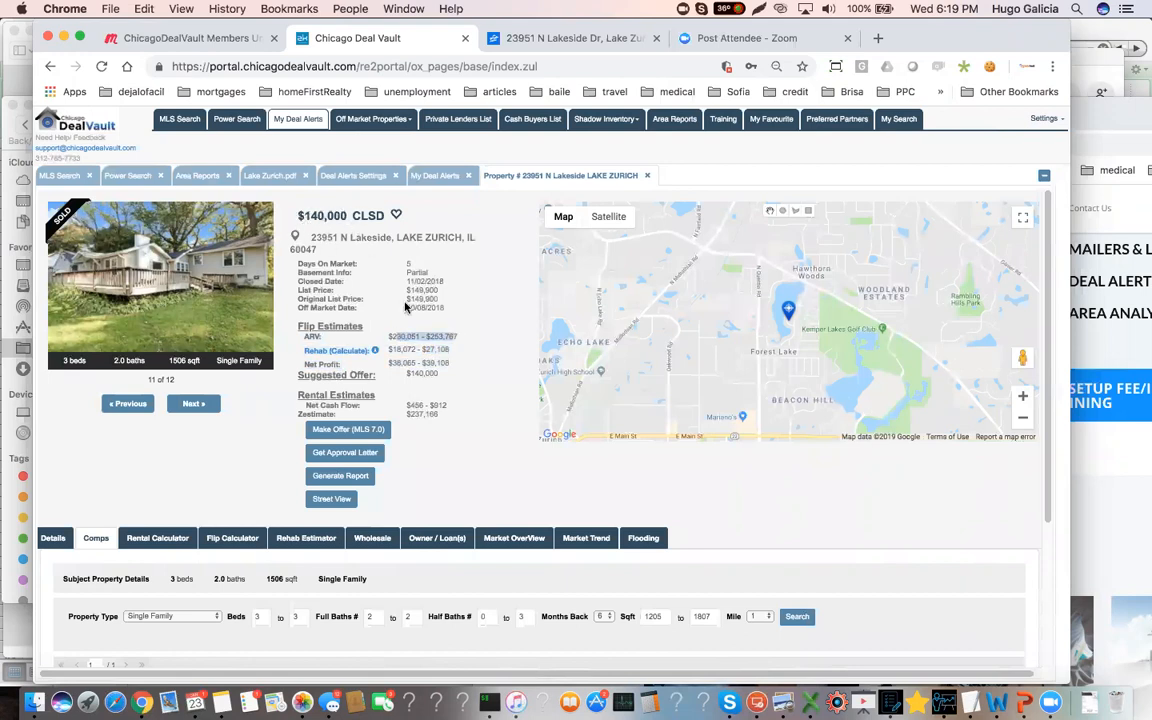
pyautogui.tripleClick(414, 297)
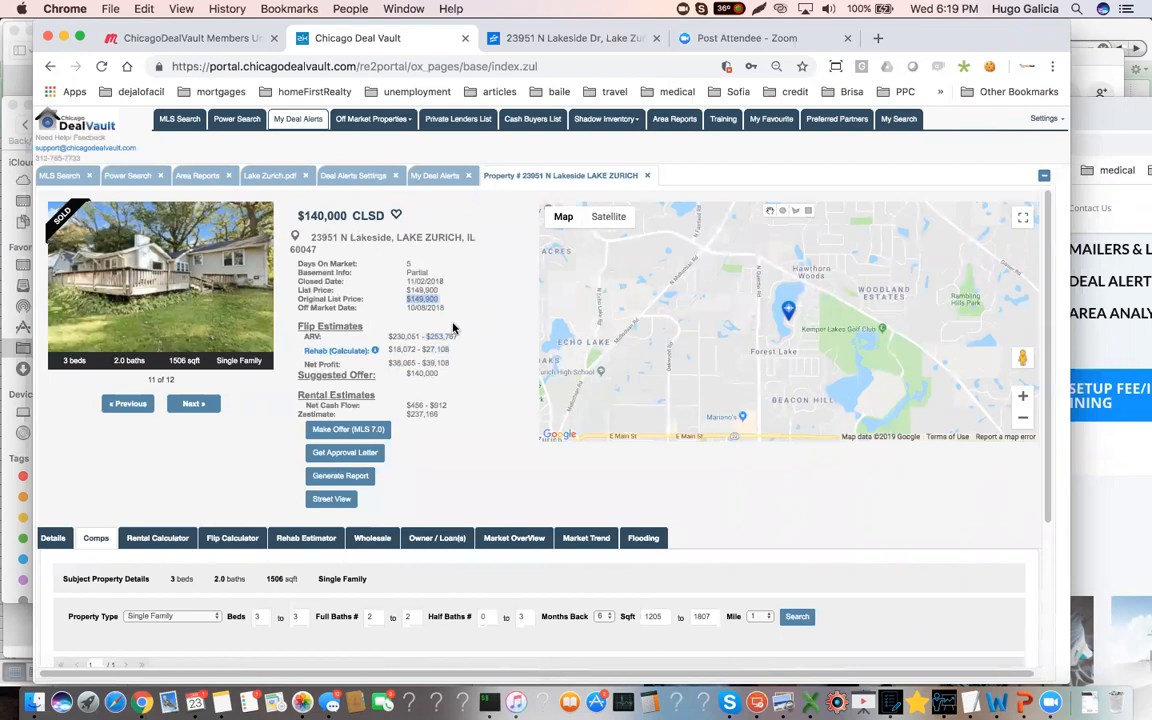
pyautogui.tripleClick(445, 337)
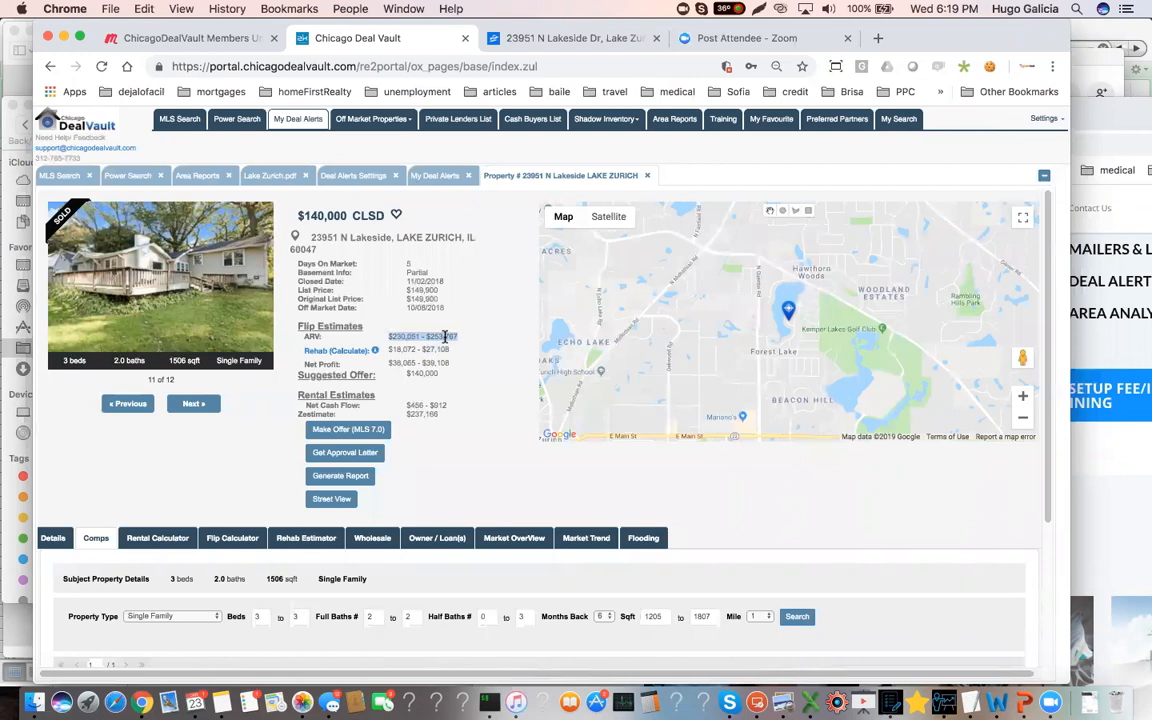
# Review the comps search criteria and highlight the property's bedroom count for comparison
pyautogui.scroll(-1, 213, 483)
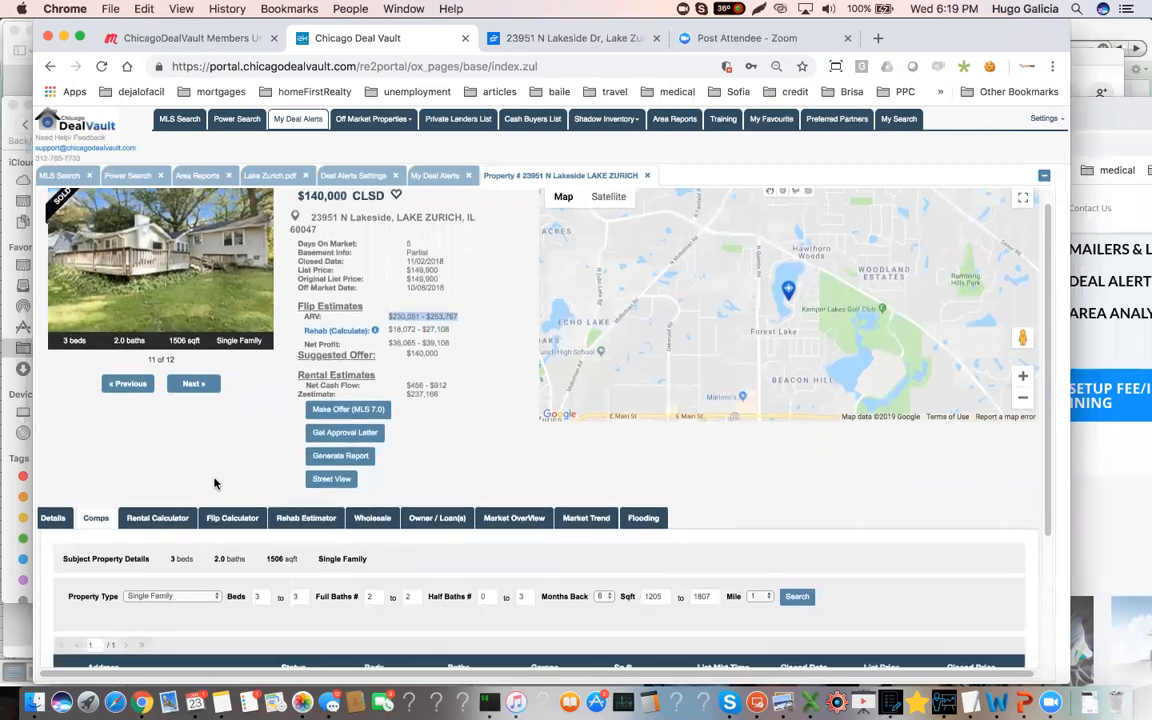
pyautogui.scroll(-1, 108, 458)
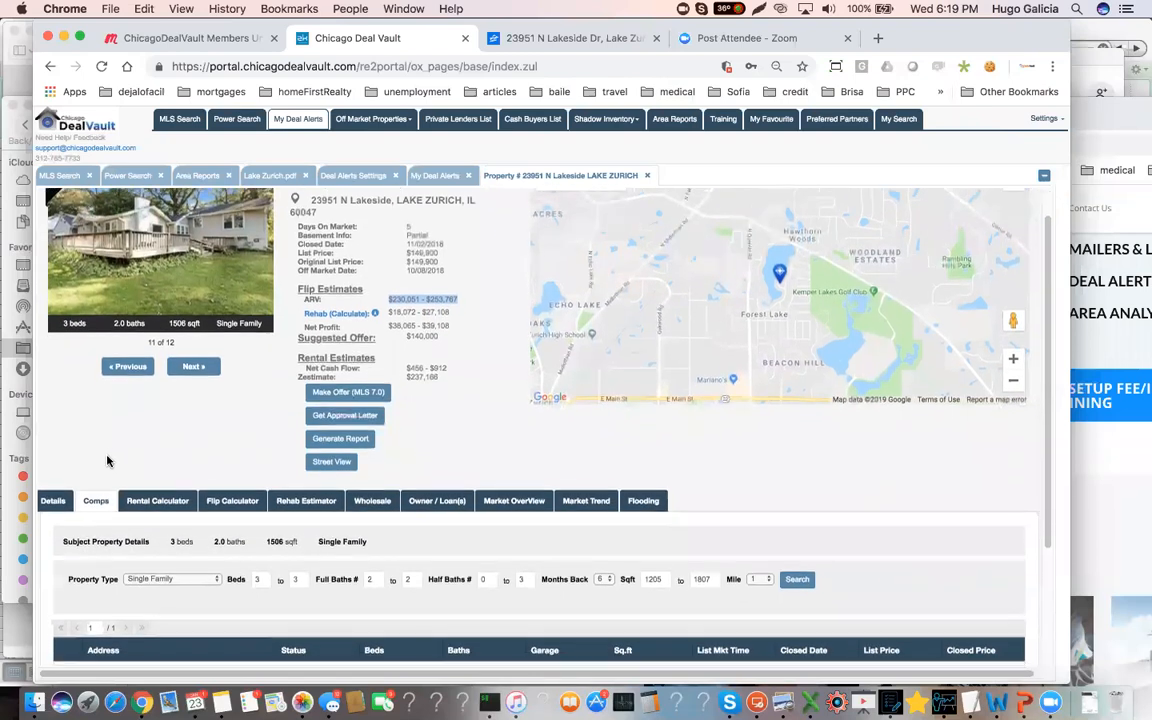
pyautogui.scroll(-4, 108, 458)
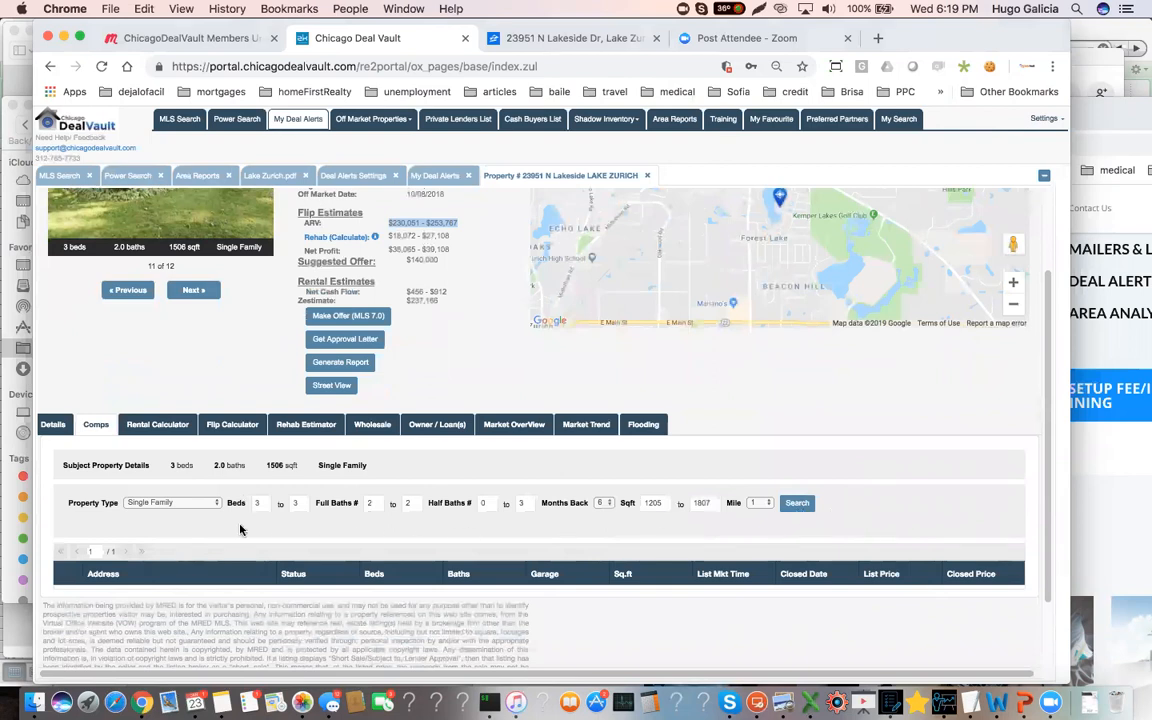
pyautogui.scroll(3, 183, 367)
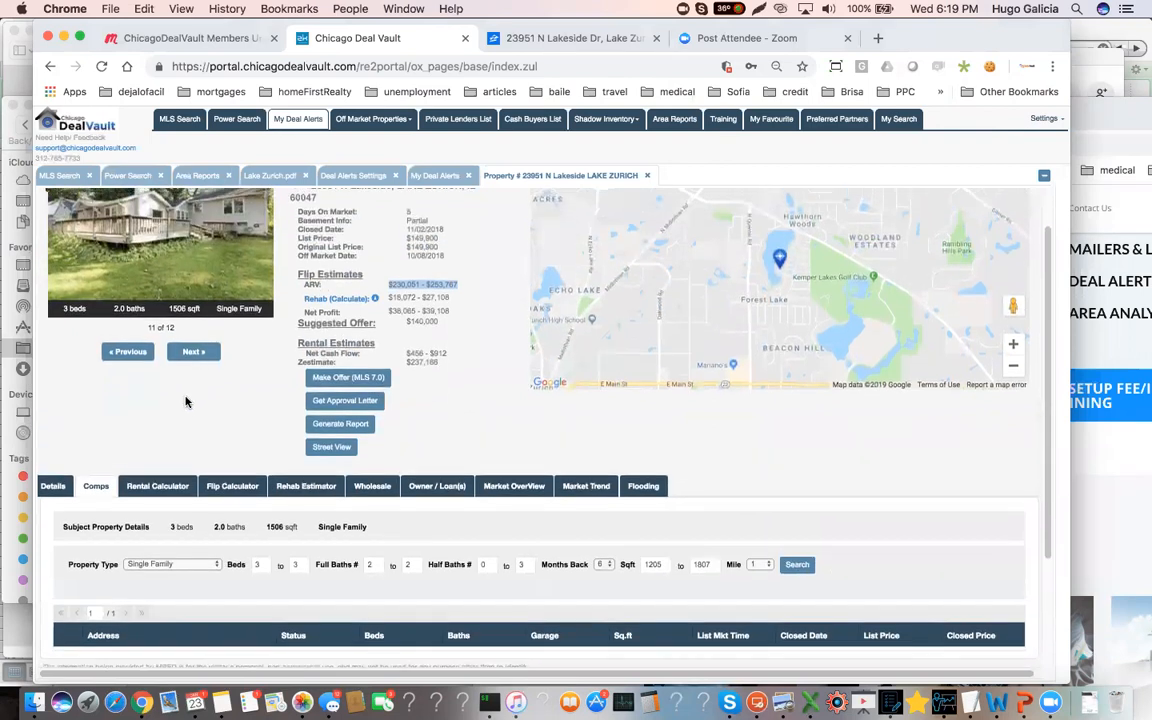
pyautogui.moveTo(56, 339); pyautogui.dragTo(110, 339)
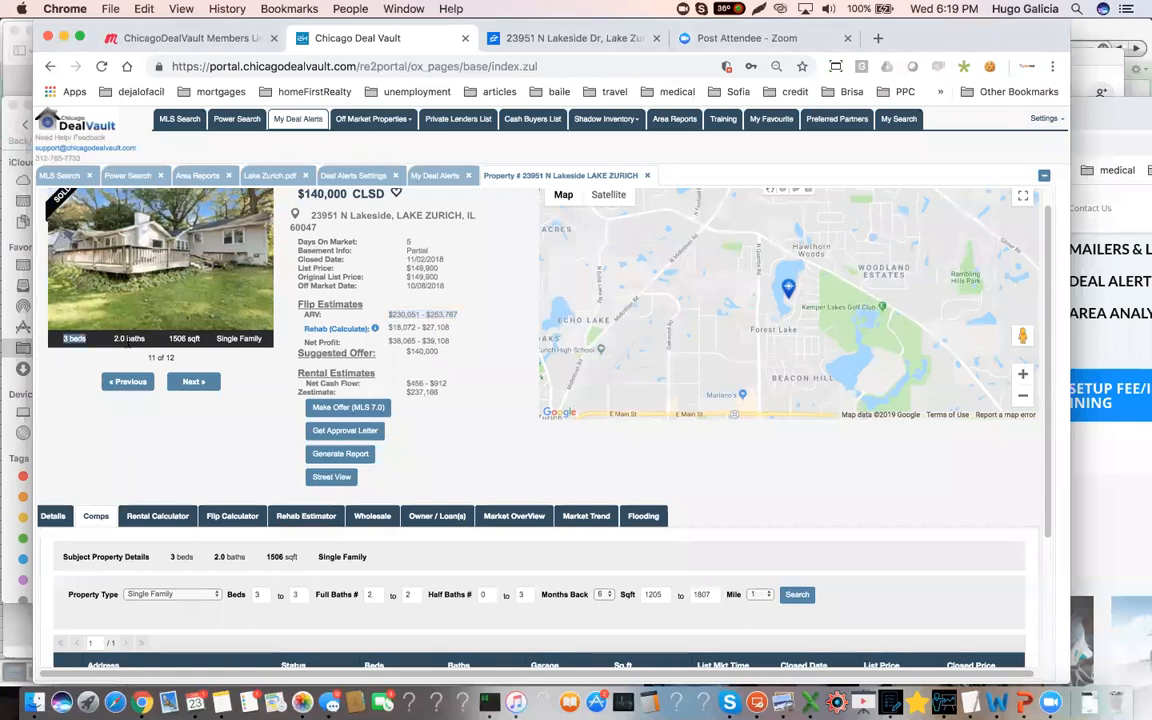
pyautogui.click(140, 347)
# Search for comps from the past 6 months within 1 mile and exclude the subject property from the results
pyautogui.scroll(-4, 256, 441)
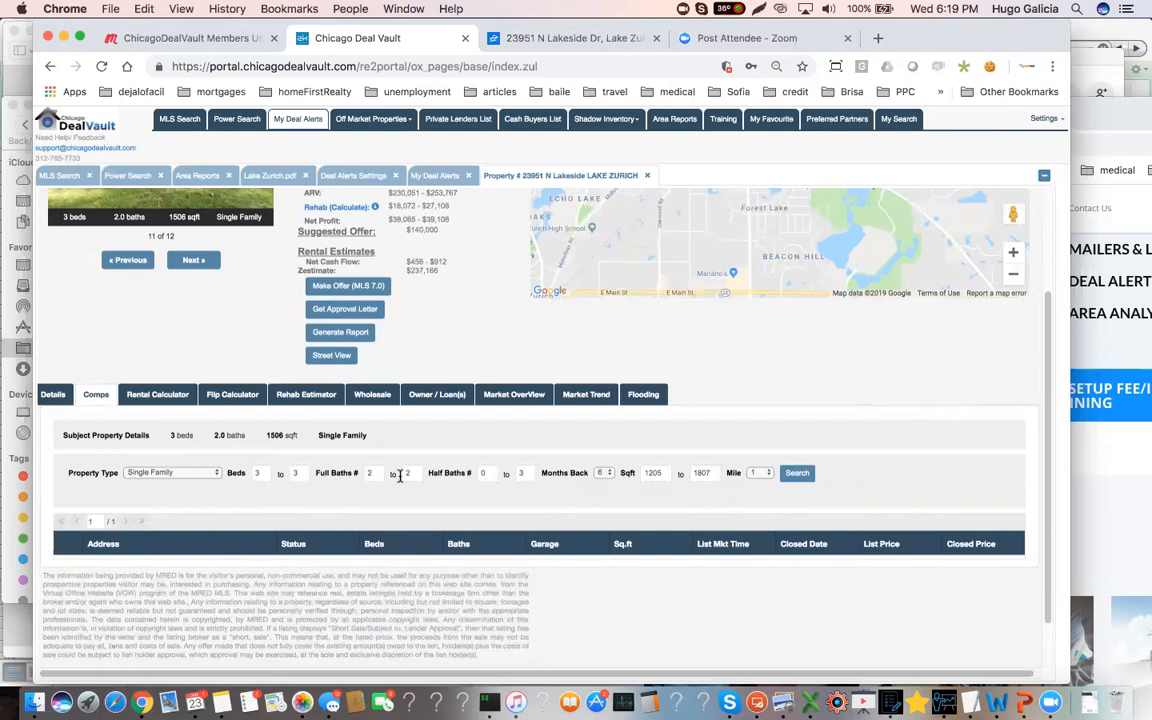
pyautogui.click(606, 474)
pyautogui.click(606, 474)
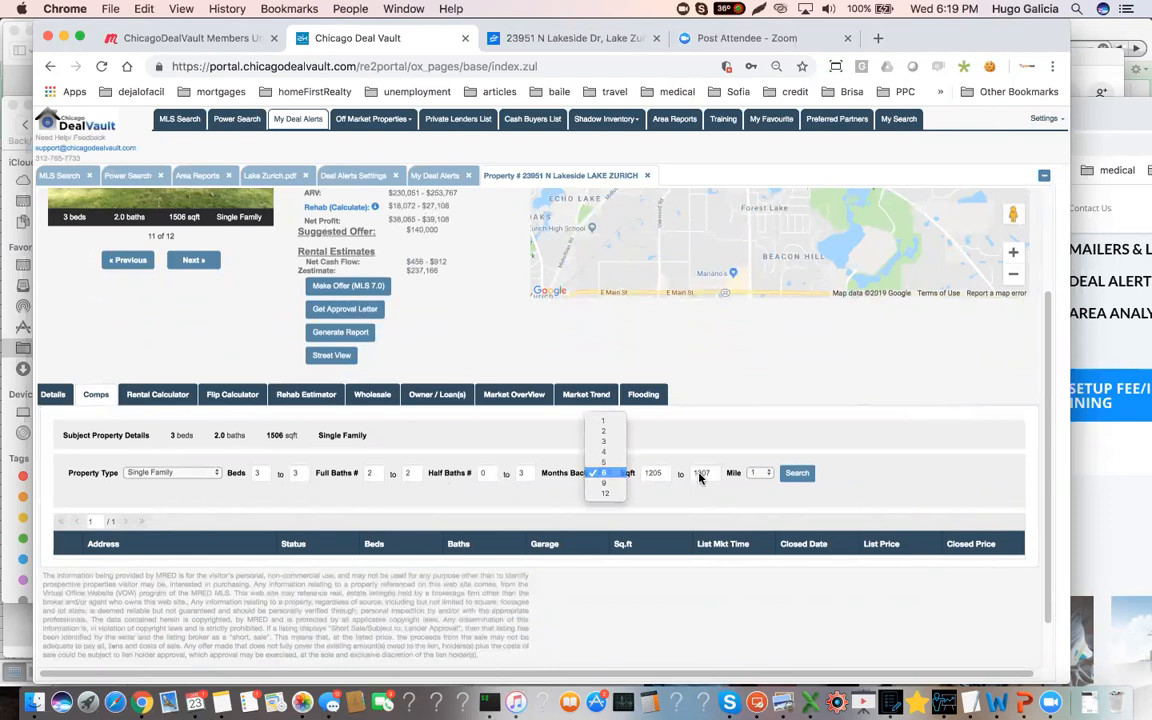
pyautogui.click(760, 473)
pyautogui.click(765, 475)
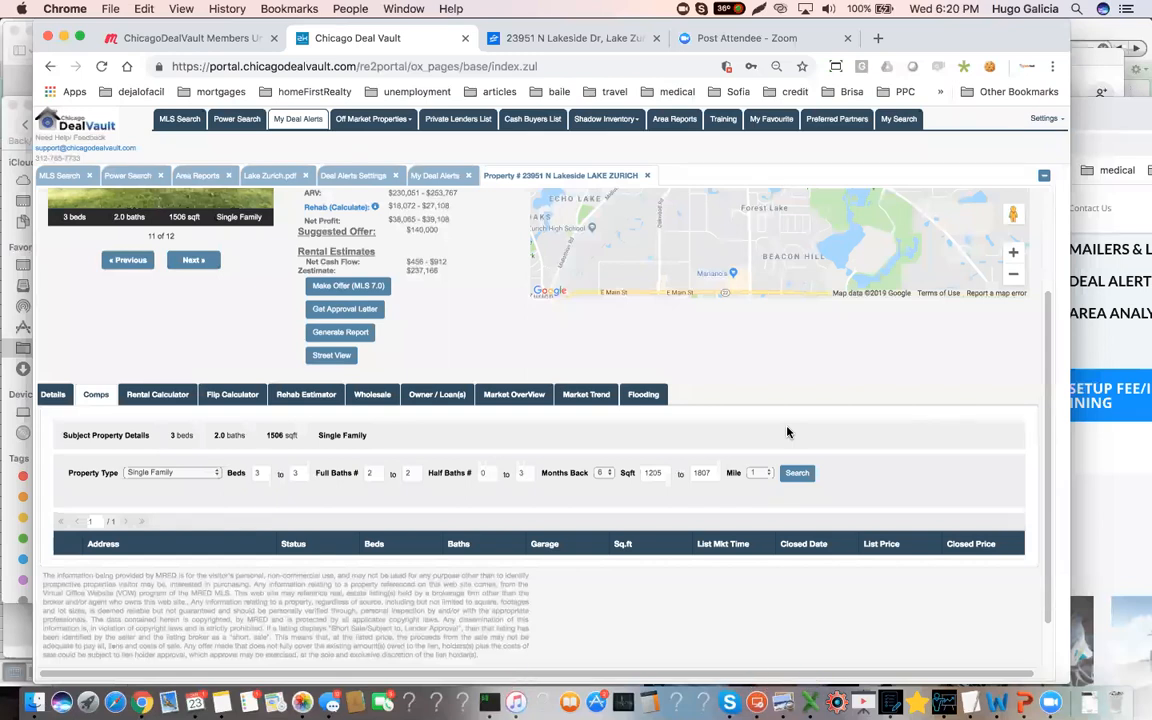
pyautogui.click(756, 473)
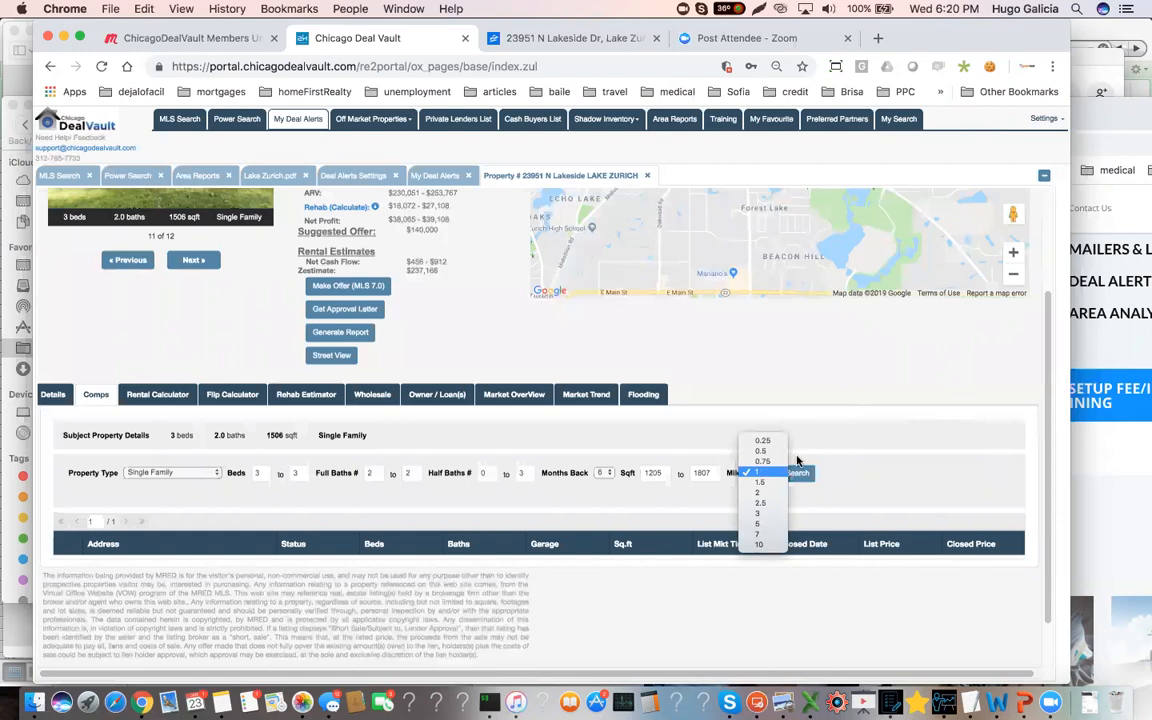
pyautogui.click(760, 473)
pyautogui.click(797, 473)
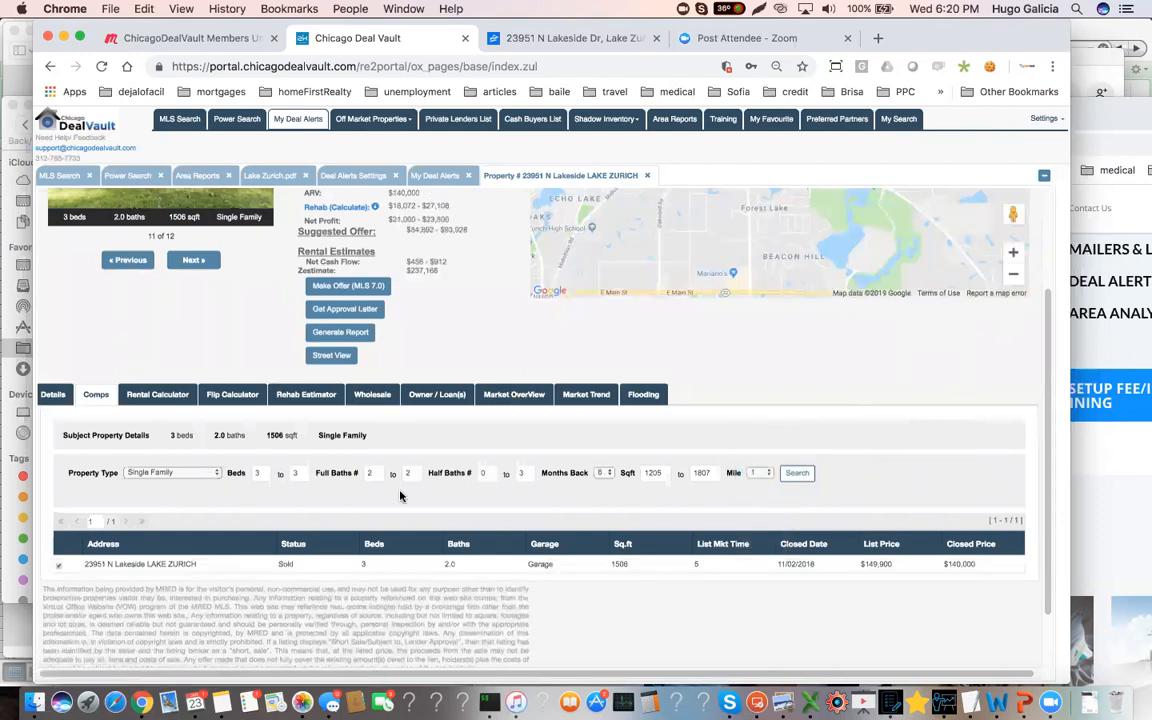
pyautogui.scroll(-2, 383, 498)
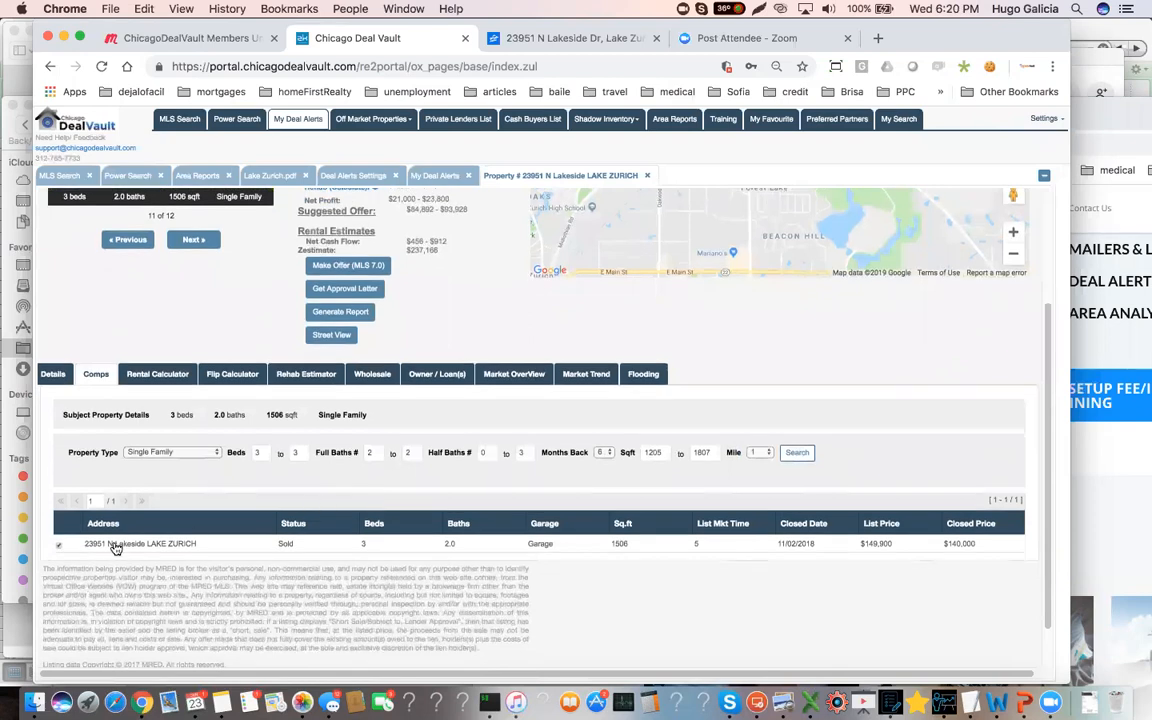
pyautogui.click(60, 548)
# Widen the comps search to a 2-mile radius and 9 months back, and run it
pyautogui.click(757, 458)
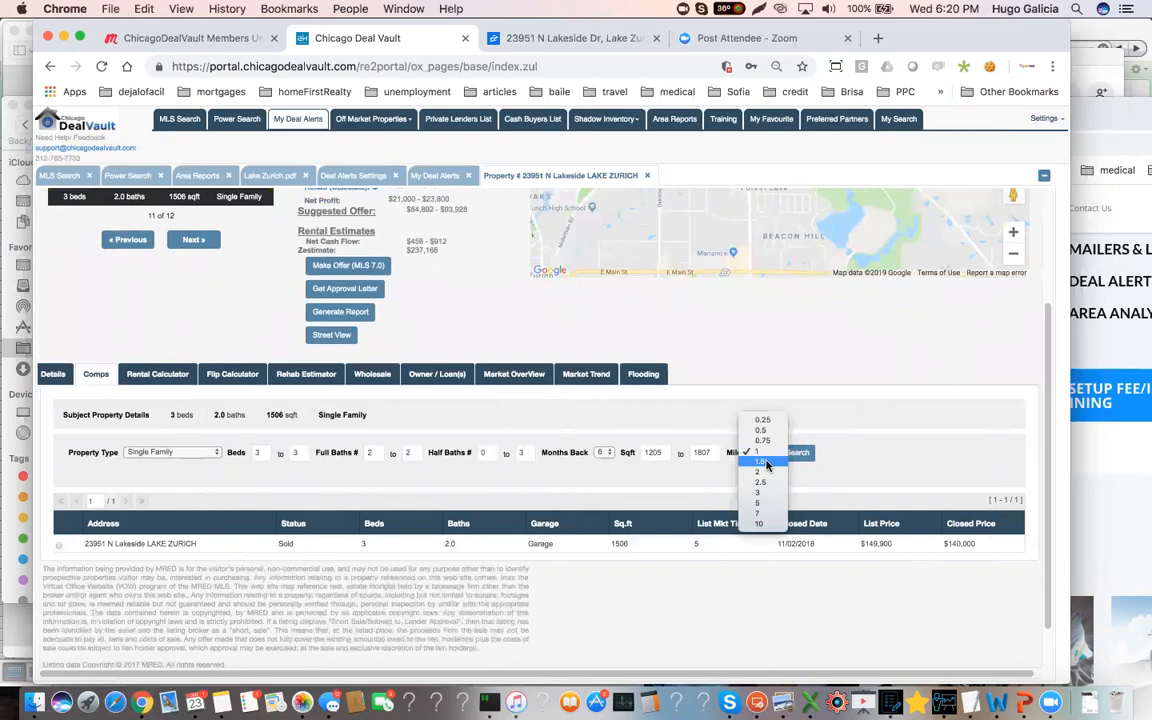
pyautogui.click(762, 471)
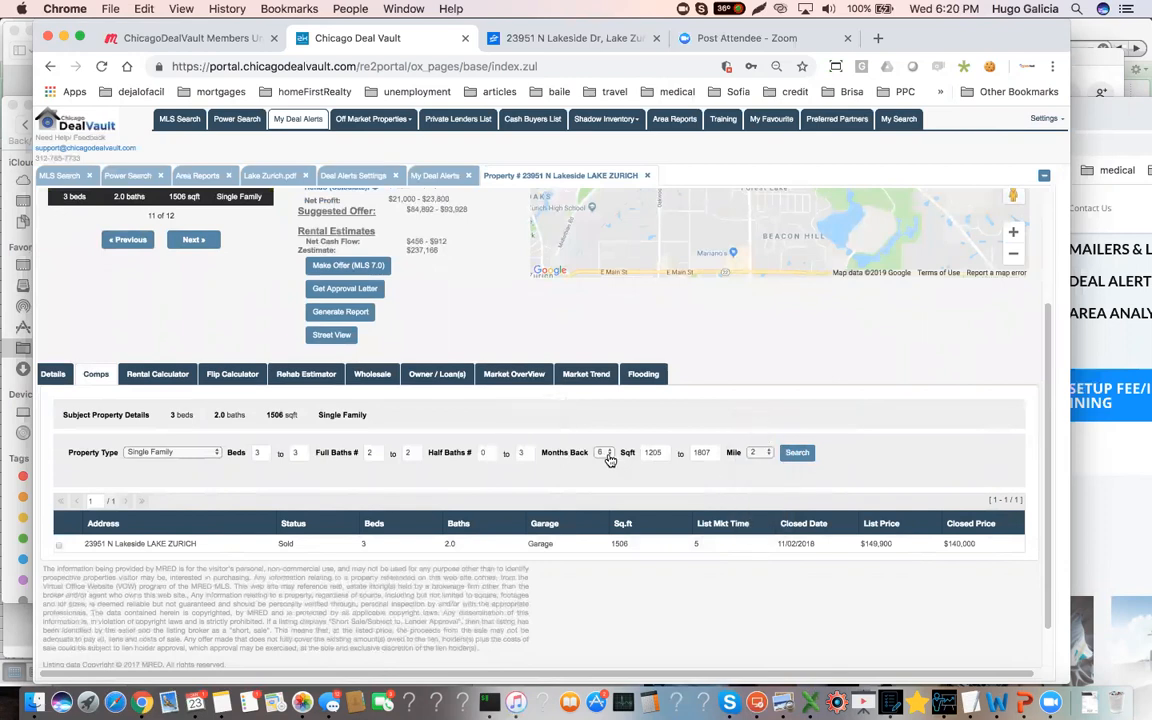
pyautogui.click(607, 455)
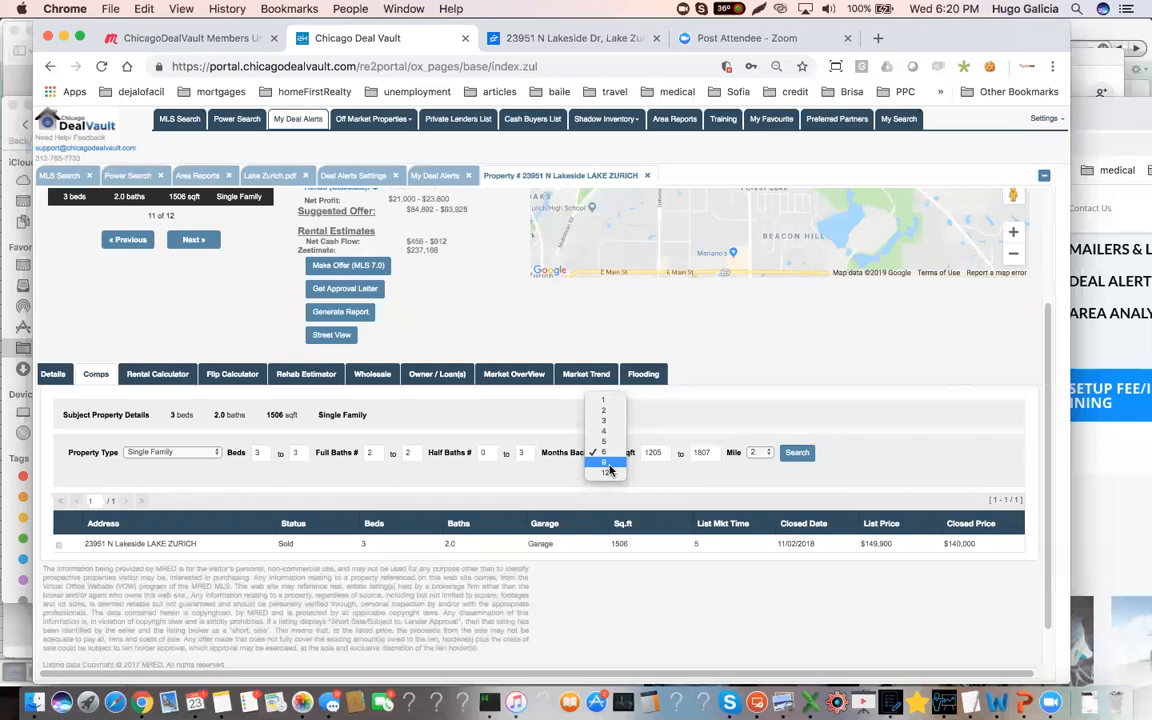
pyautogui.click(609, 470)
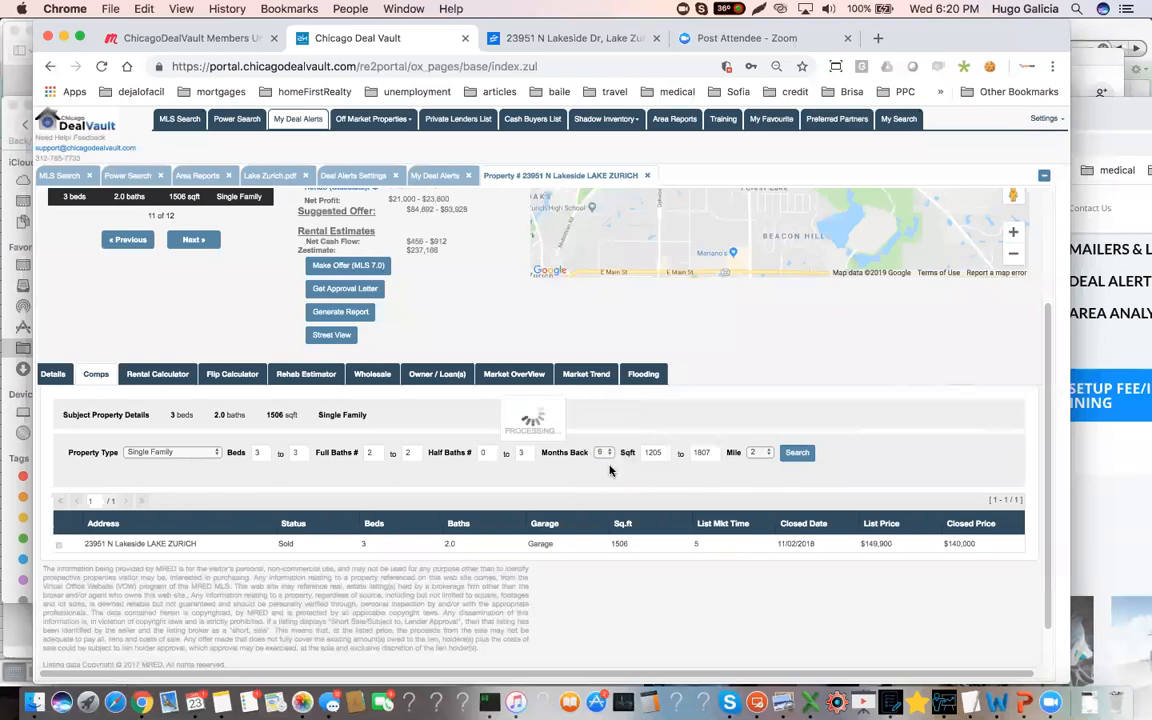
pyautogui.click(797, 454)
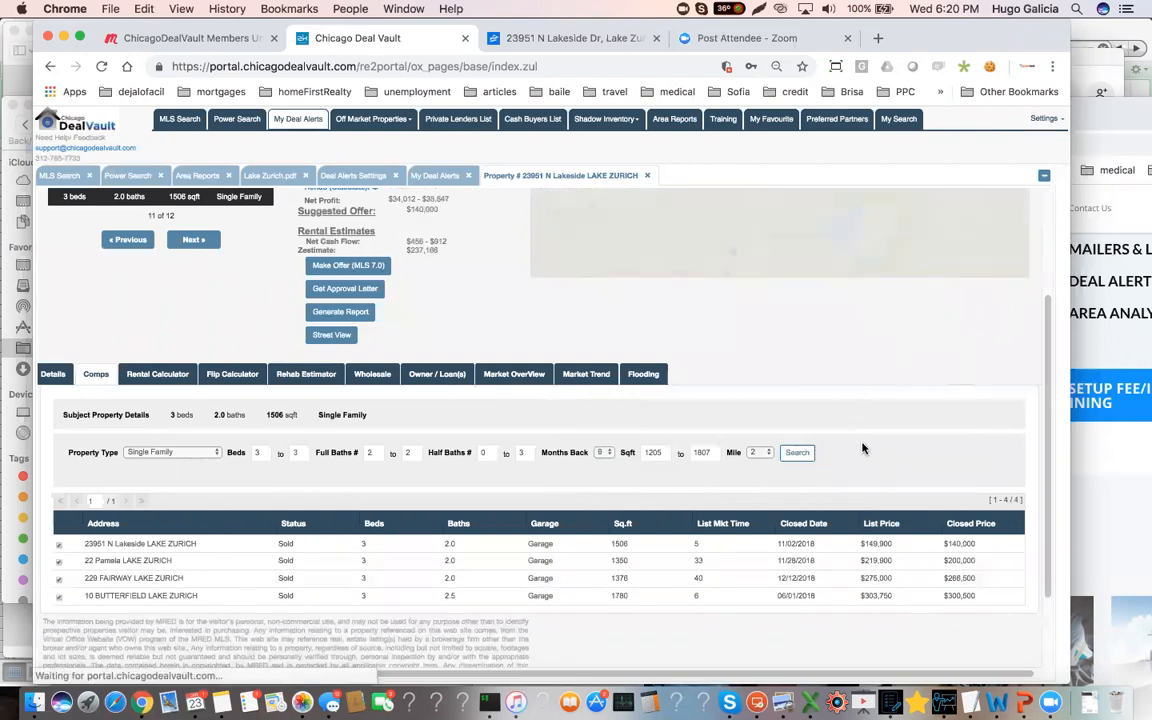
# Exclude the subject property from the comps and zoom the map out to show where the remaining comps are located
pyautogui.scroll(-2, 200, 540)
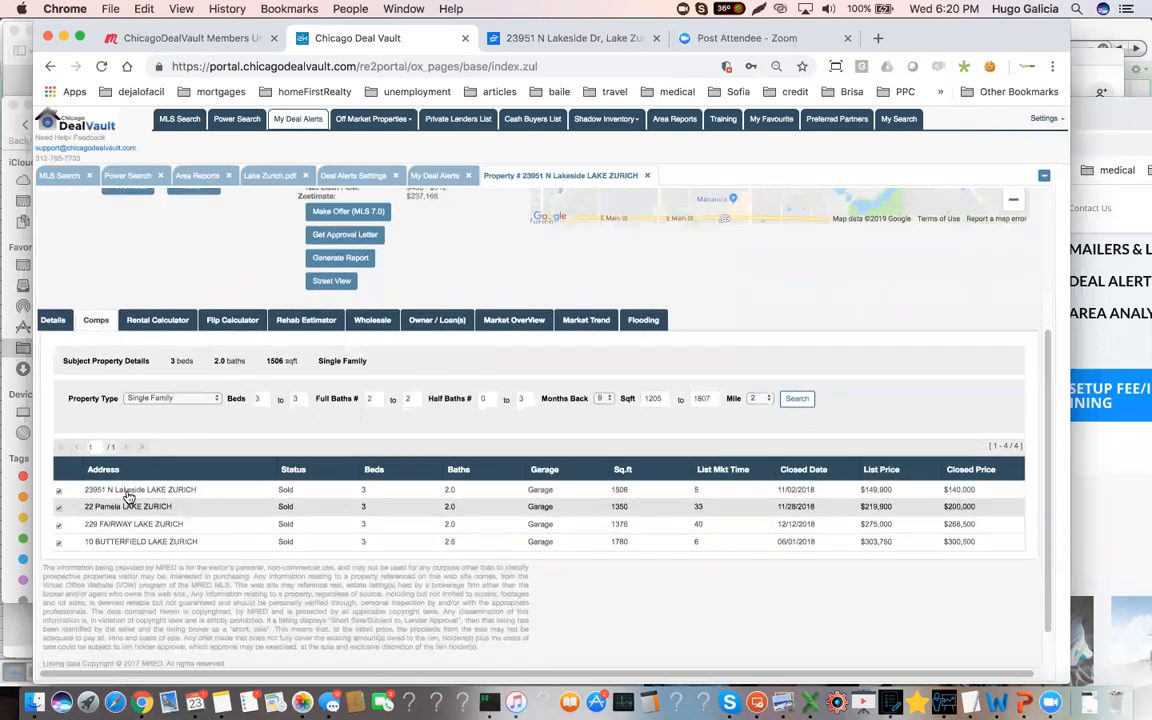
pyautogui.scroll(-1, 58, 496)
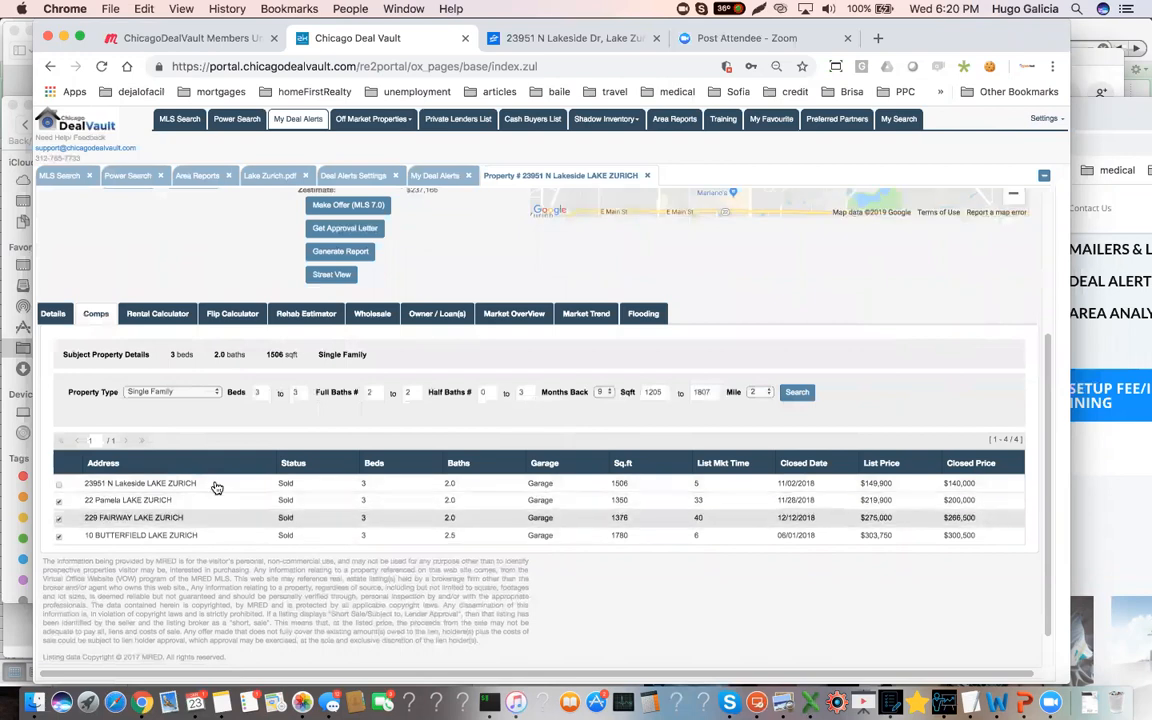
pyautogui.scroll(4, 370, 458)
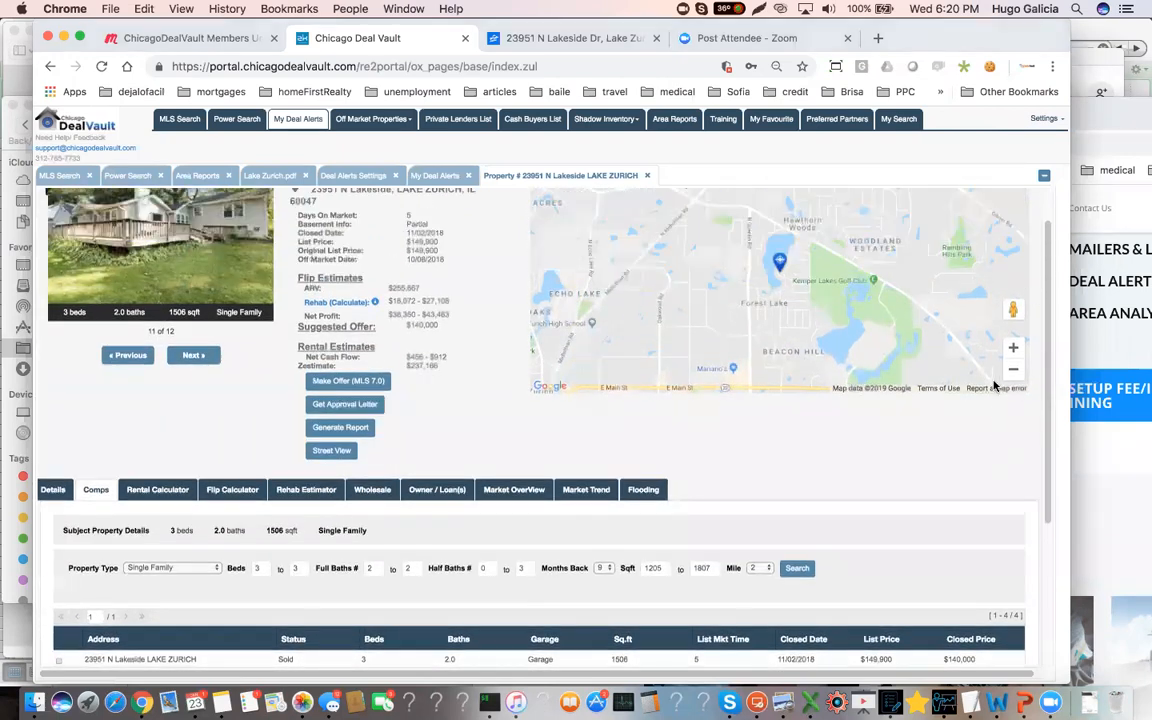
pyautogui.click(1013, 370)
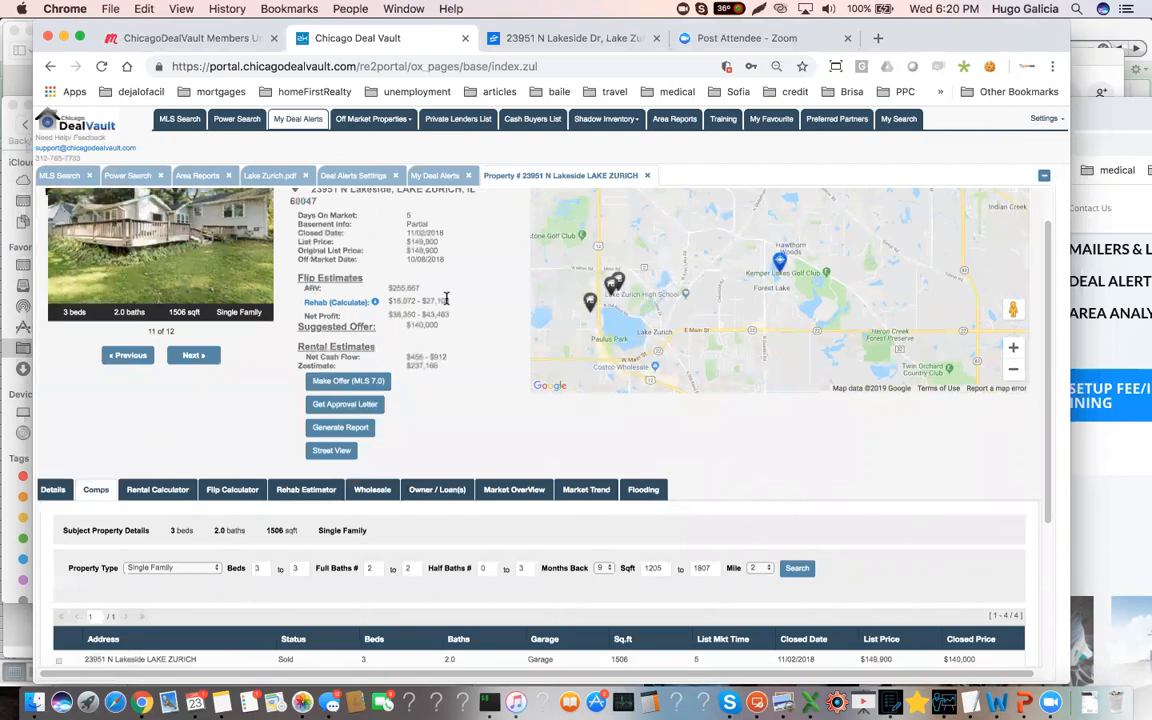
# Highlight the recalculated ARV and check it against the square footage and closed prices of the comps
pyautogui.moveTo(420, 289); pyautogui.dragTo(392, 285)
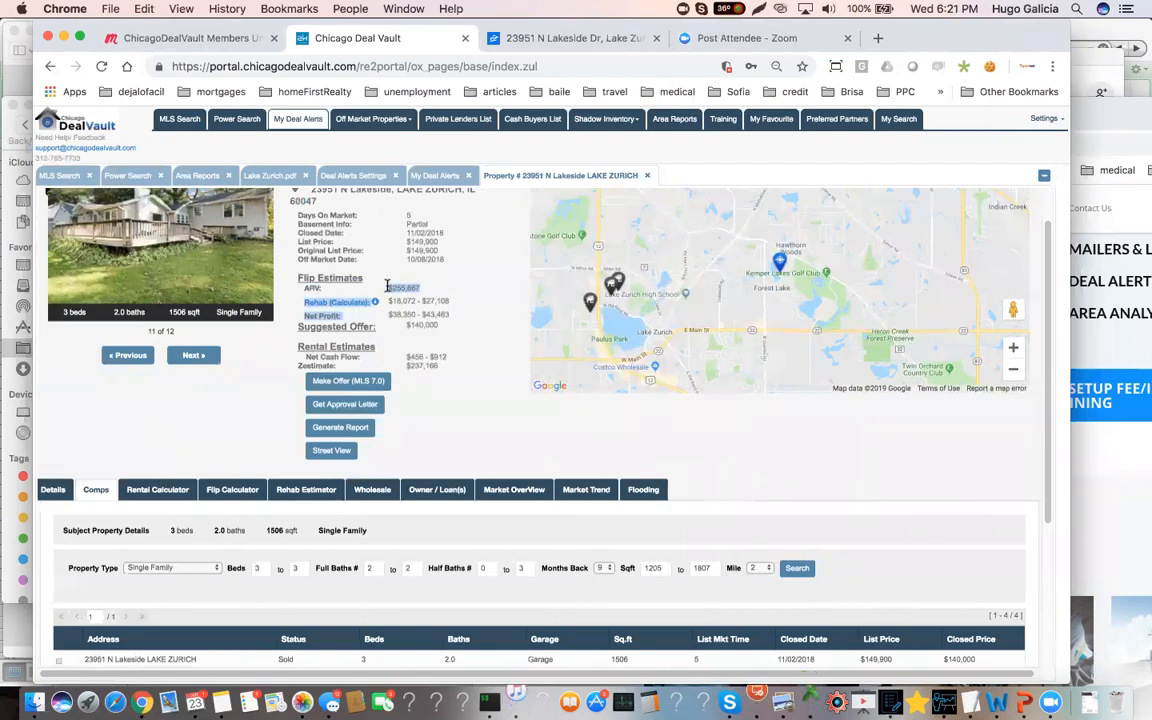
pyautogui.scroll(-1, 472, 400)
pyautogui.scroll(-5, 474, 405)
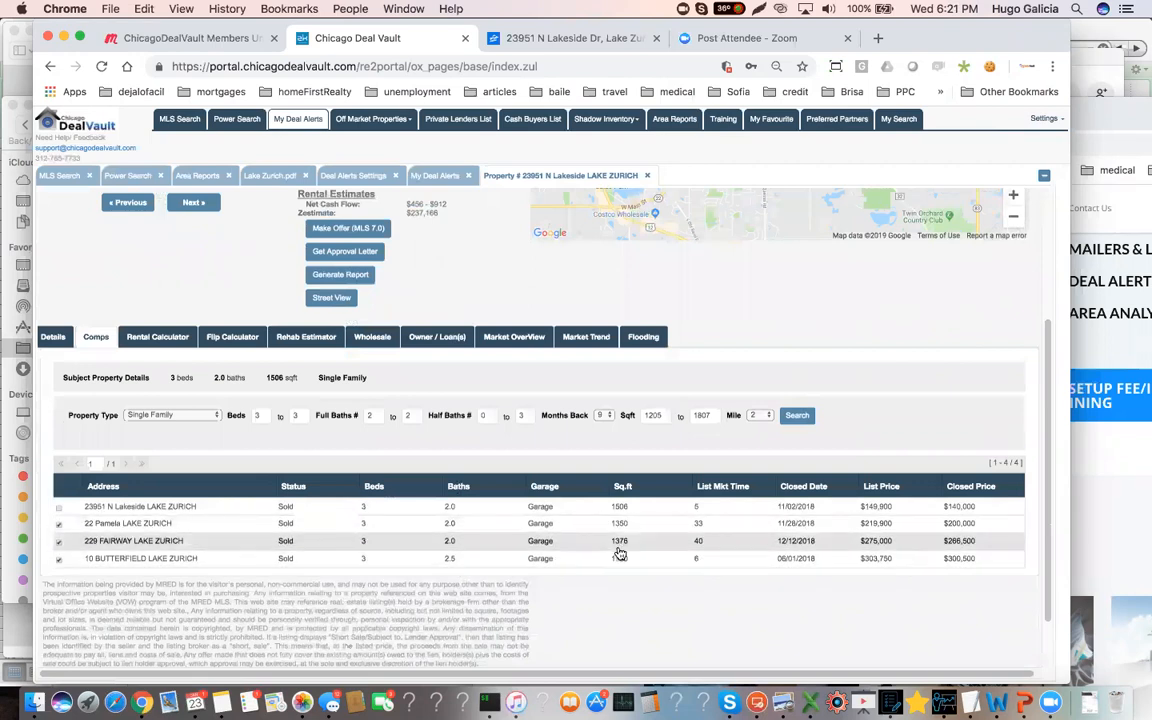
pyautogui.scroll(4, 550, 433)
pyautogui.moveTo(388, 298); pyautogui.dragTo(420, 297)
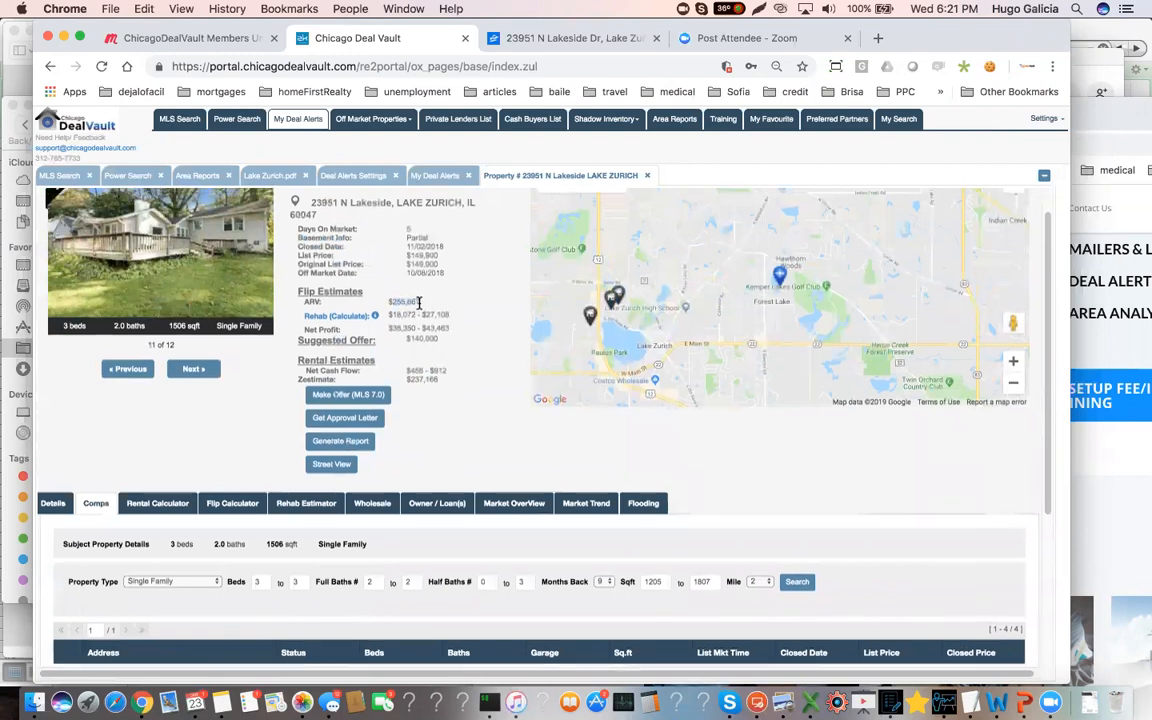
# Highlight the property's closed price, ARV and rehab estimate to compare purchase cost and repairs with resale value
pyautogui.scroll(1, 420, 310)
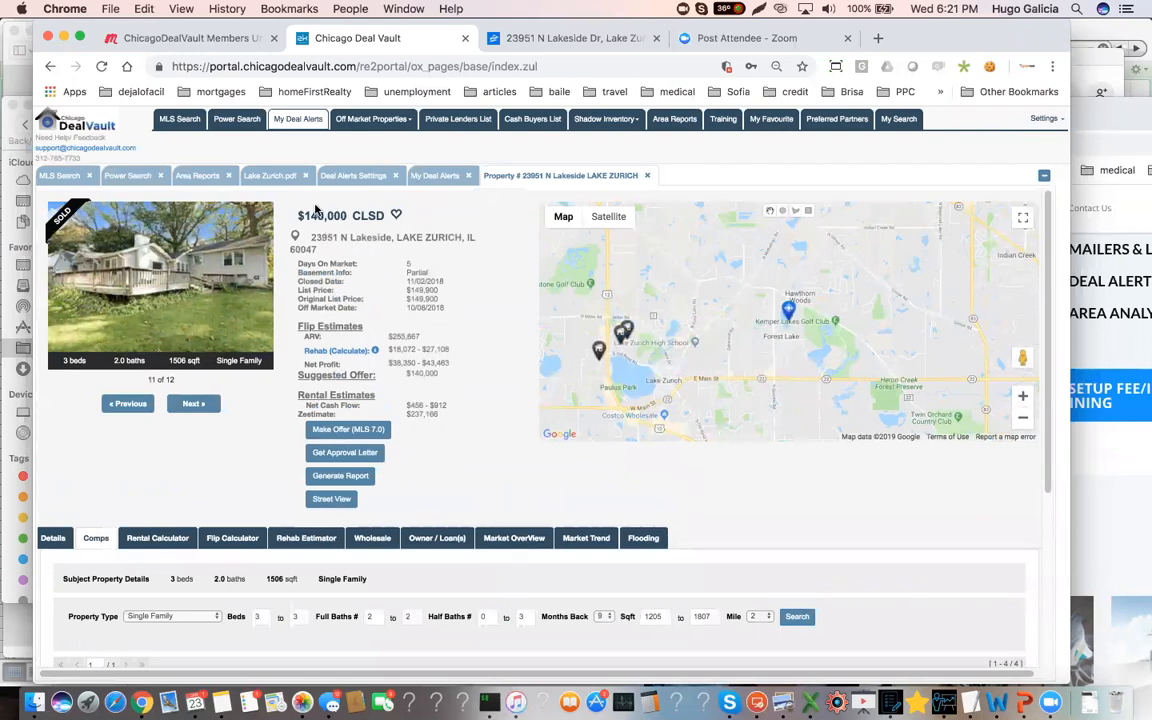
pyautogui.moveTo(293, 216); pyautogui.dragTo(385, 220)
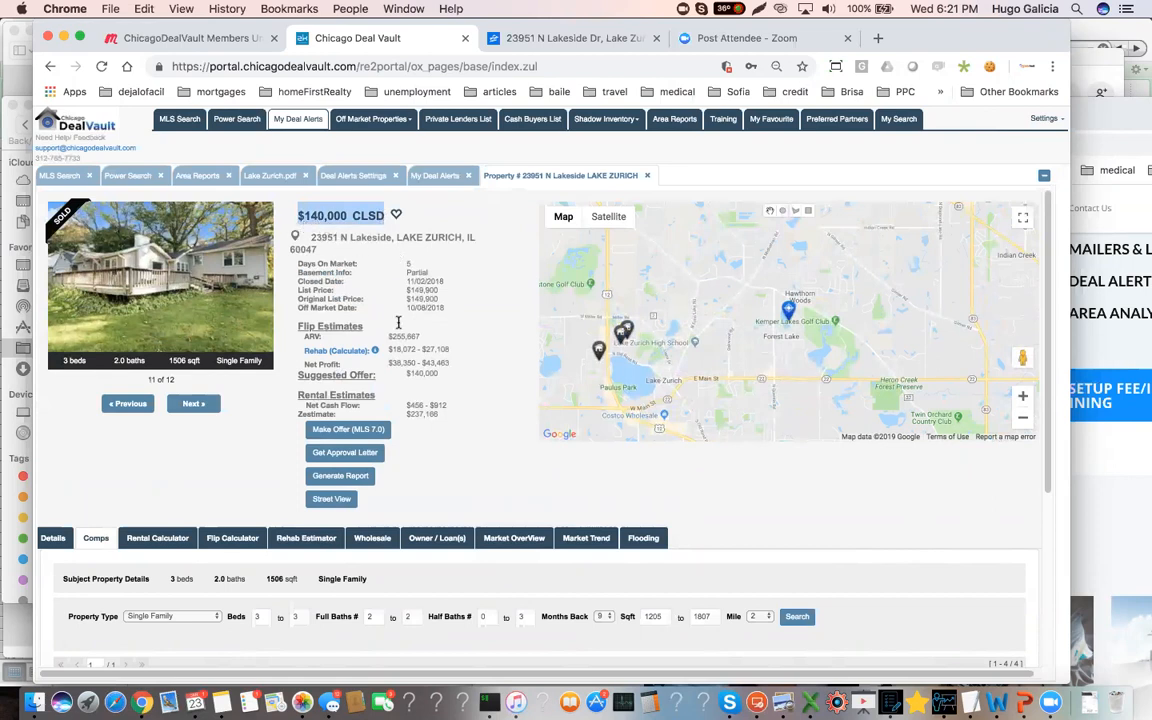
pyautogui.moveTo(424, 339); pyautogui.dragTo(387, 336)
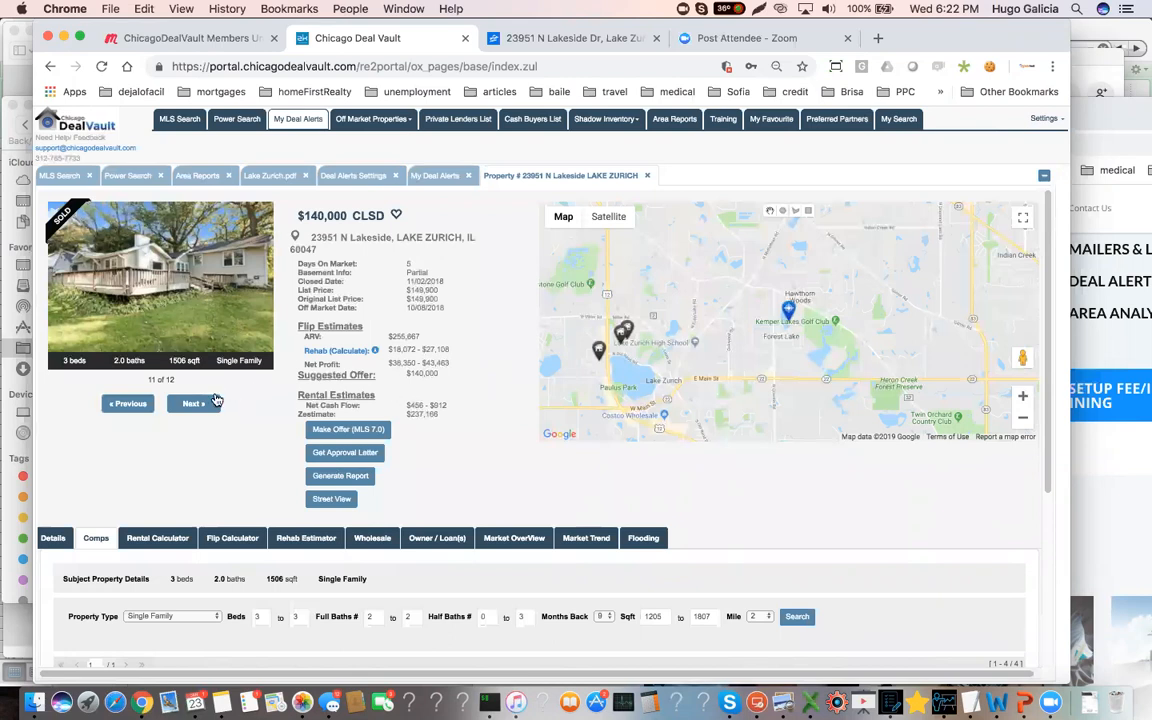
pyautogui.moveTo(455, 362); pyautogui.dragTo(408, 349)
pyautogui.click(396, 347)
pyautogui.doubleClick(397, 336)
pyautogui.click(397, 349)
pyautogui.tripleClick(397, 349)
pyautogui.doubleClick(399, 336)
# Go back two photos to the kitchen, browse forward to the last photo, and return to the comps list
pyautogui.doubleClick(128, 404)
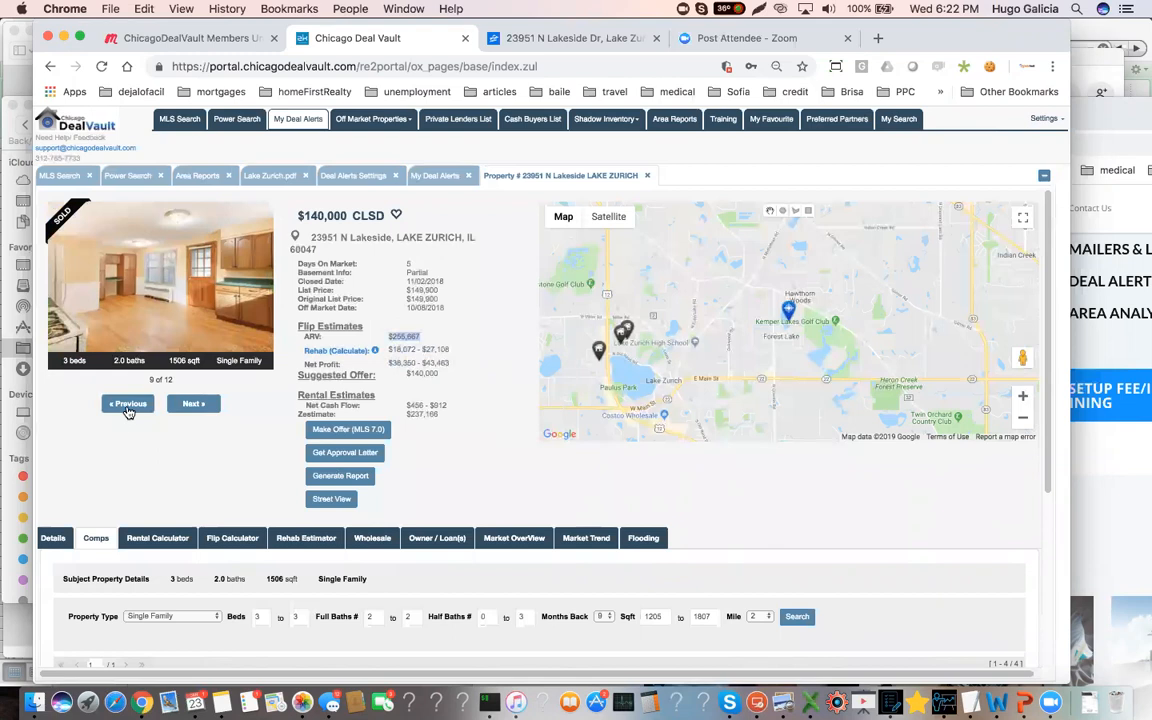
pyautogui.click(196, 405)
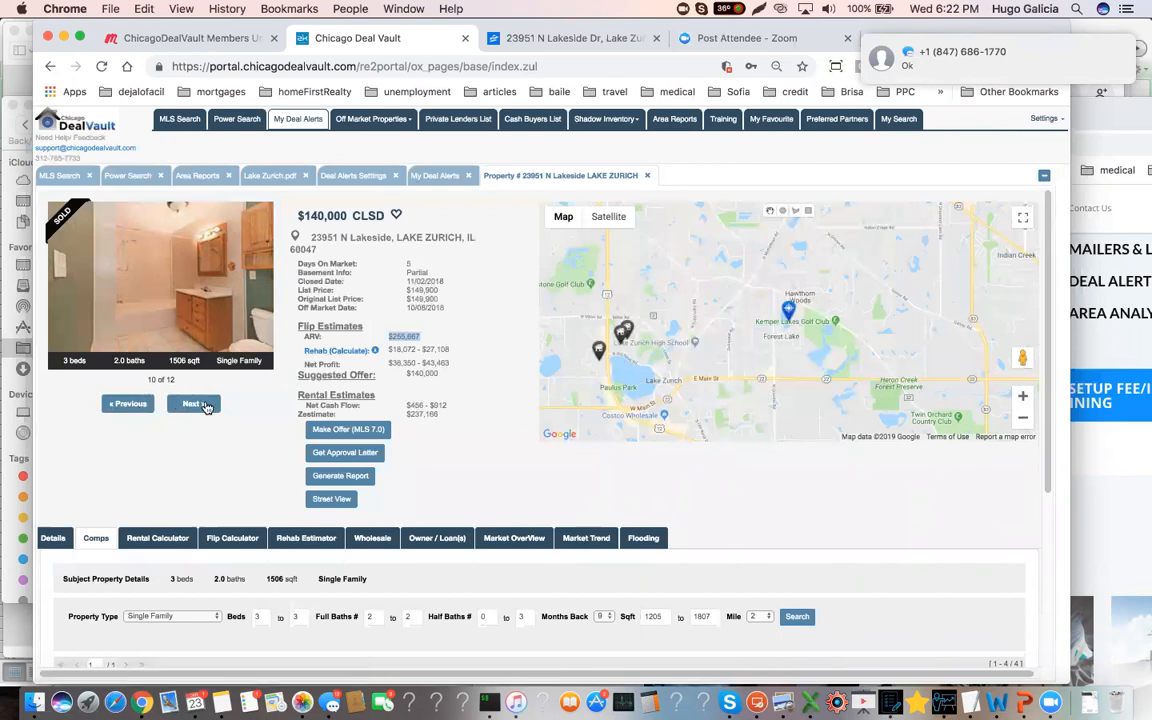
pyautogui.click(205, 406)
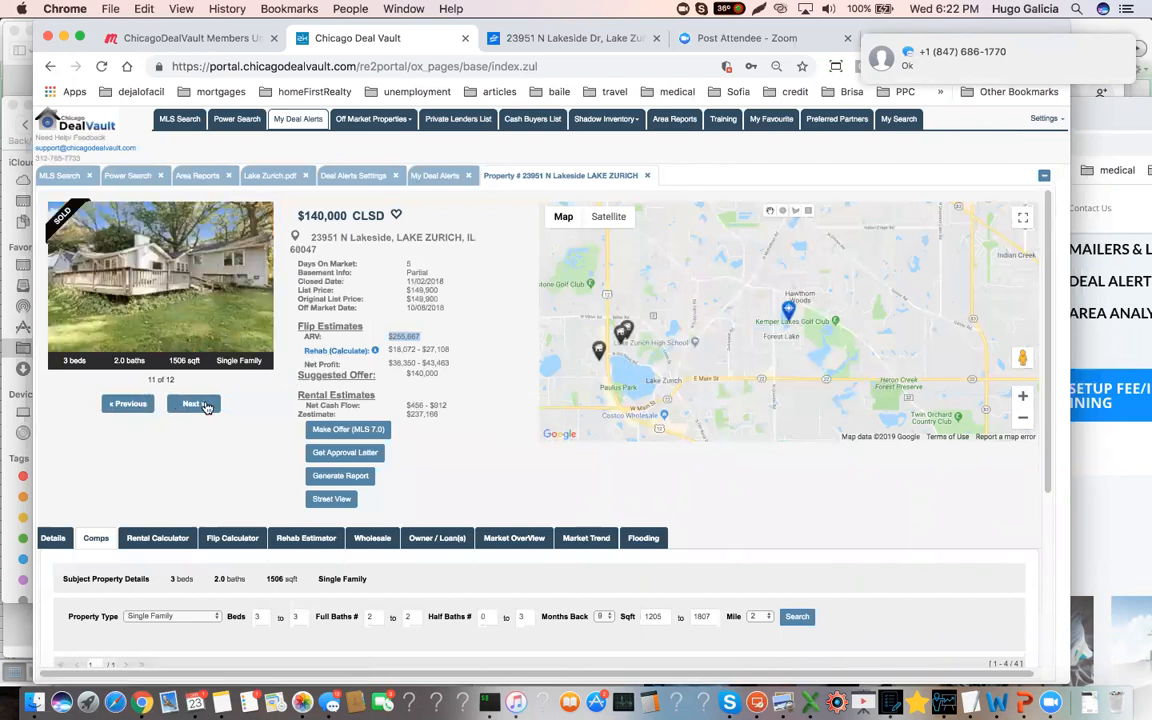
pyautogui.click(203, 406)
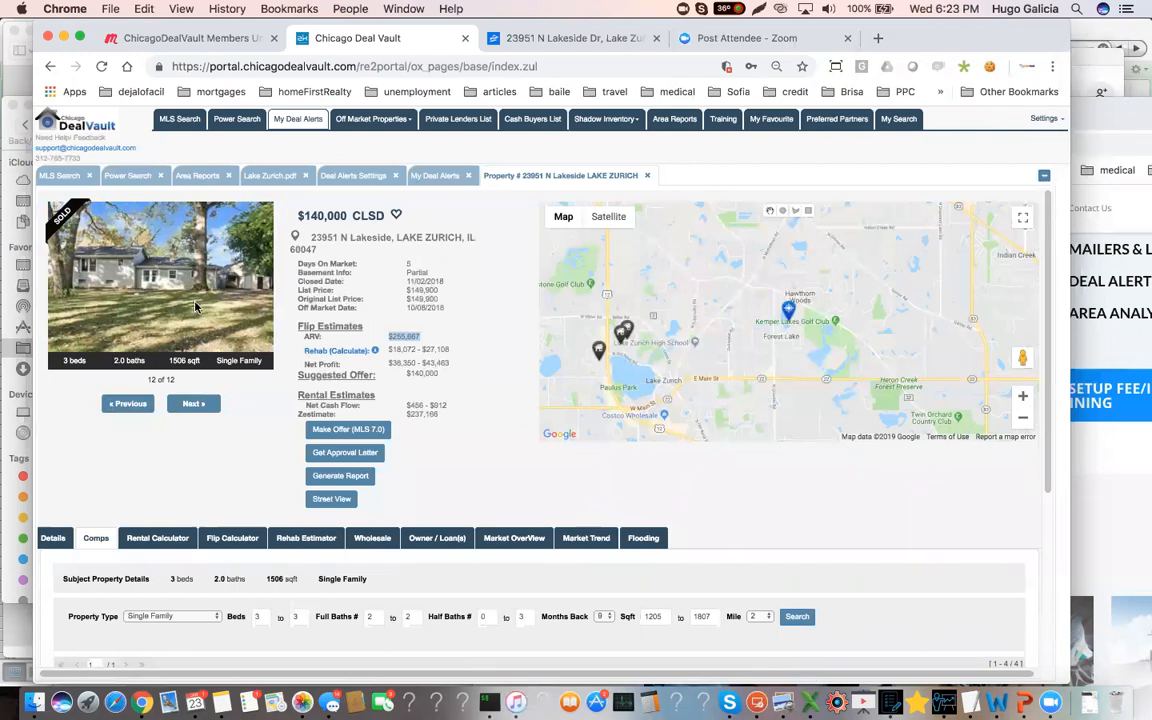
pyautogui.scroll(-3, 244, 360)
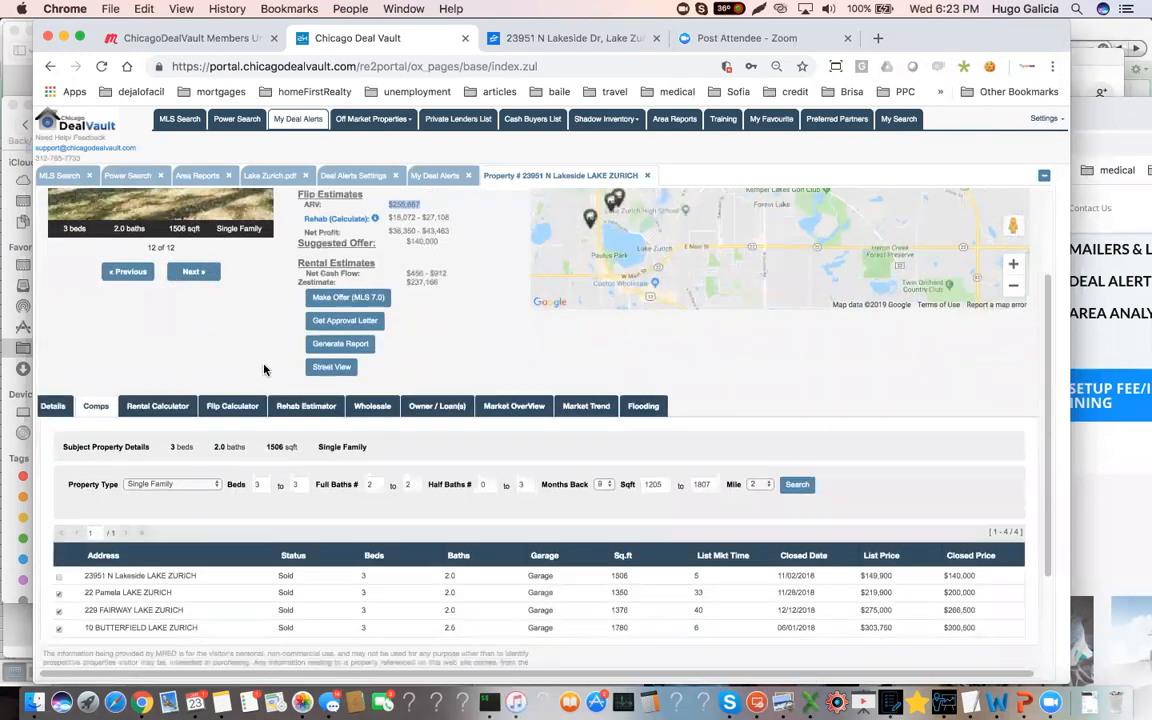
# Open the Rehab Estimator for the Lake Zurich property and examine the exterior repair items, down to the window quantity
pyautogui.scroll(-3, 264, 370)
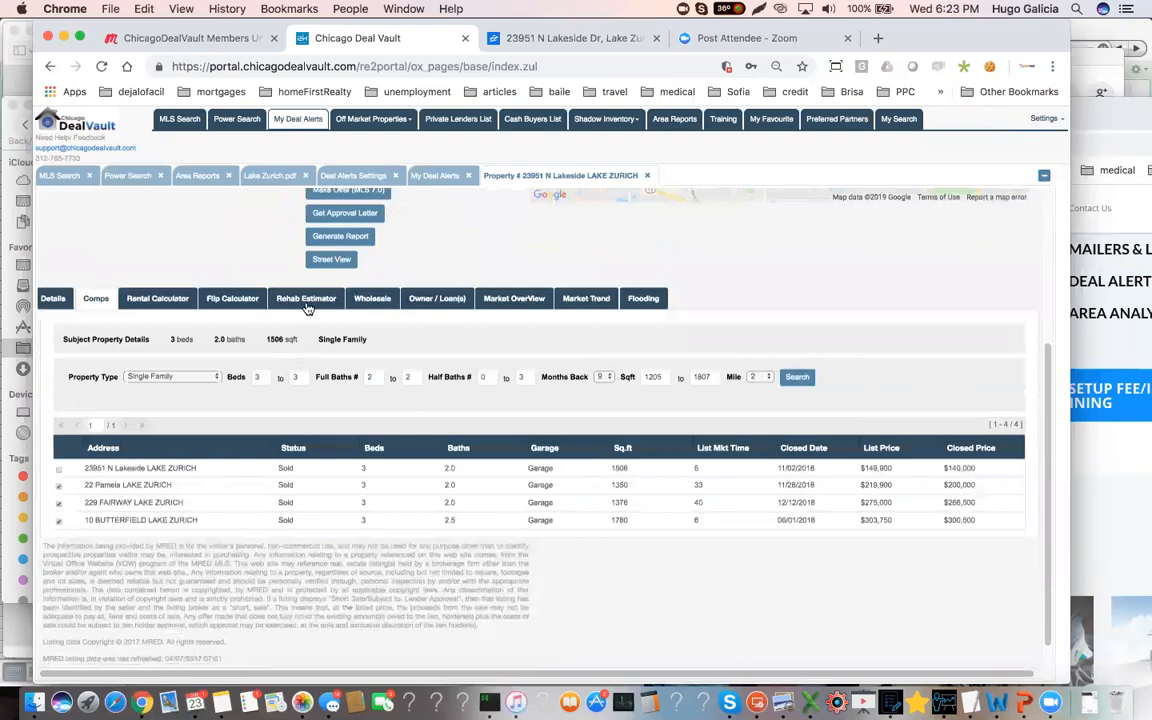
pyautogui.click(306, 300)
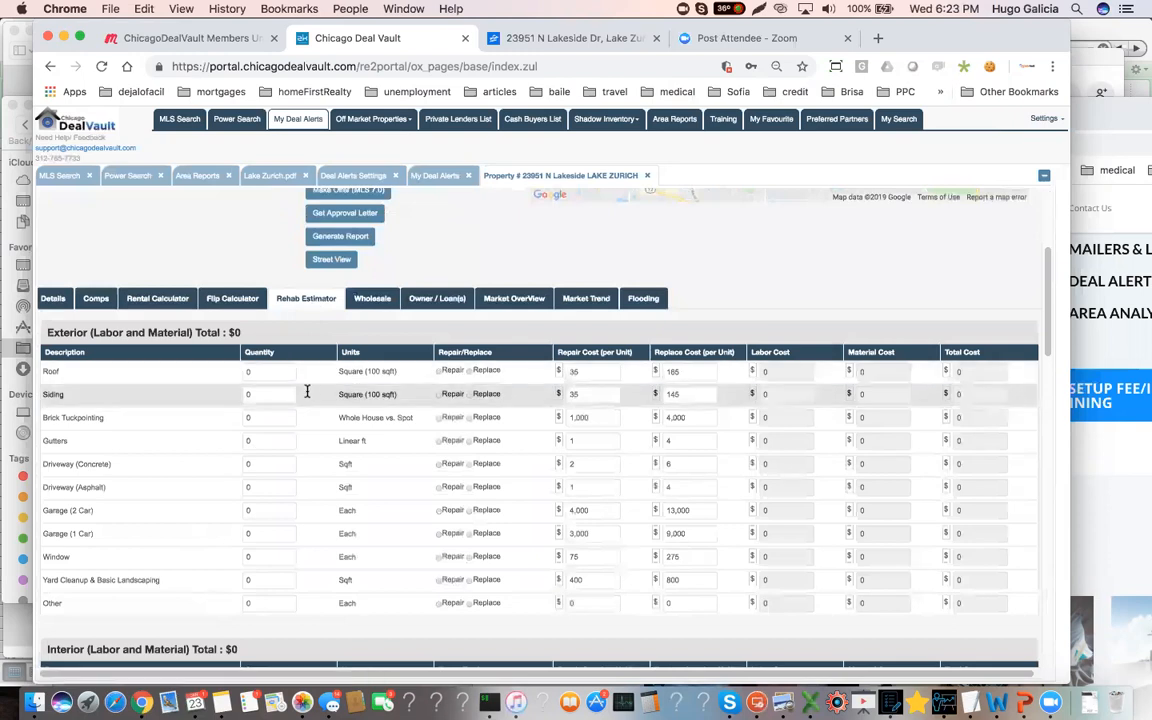
pyautogui.scroll(-1, 309, 390)
pyautogui.scroll(-3, 312, 395)
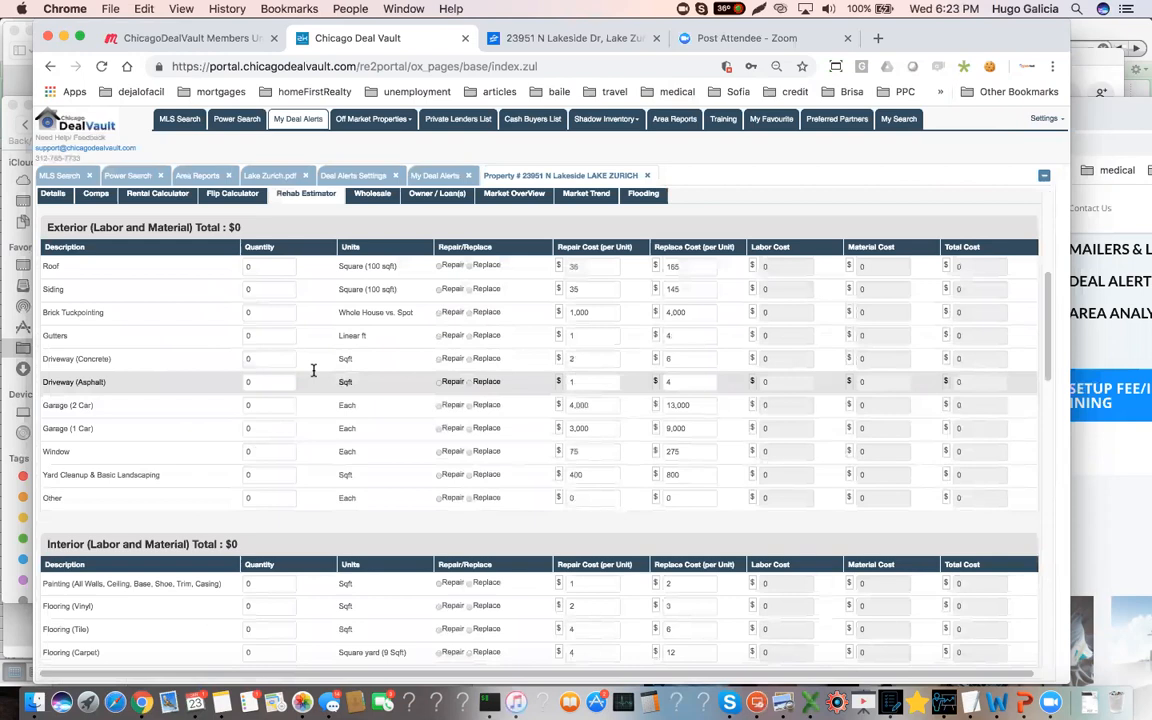
pyautogui.scroll(1, 314, 366)
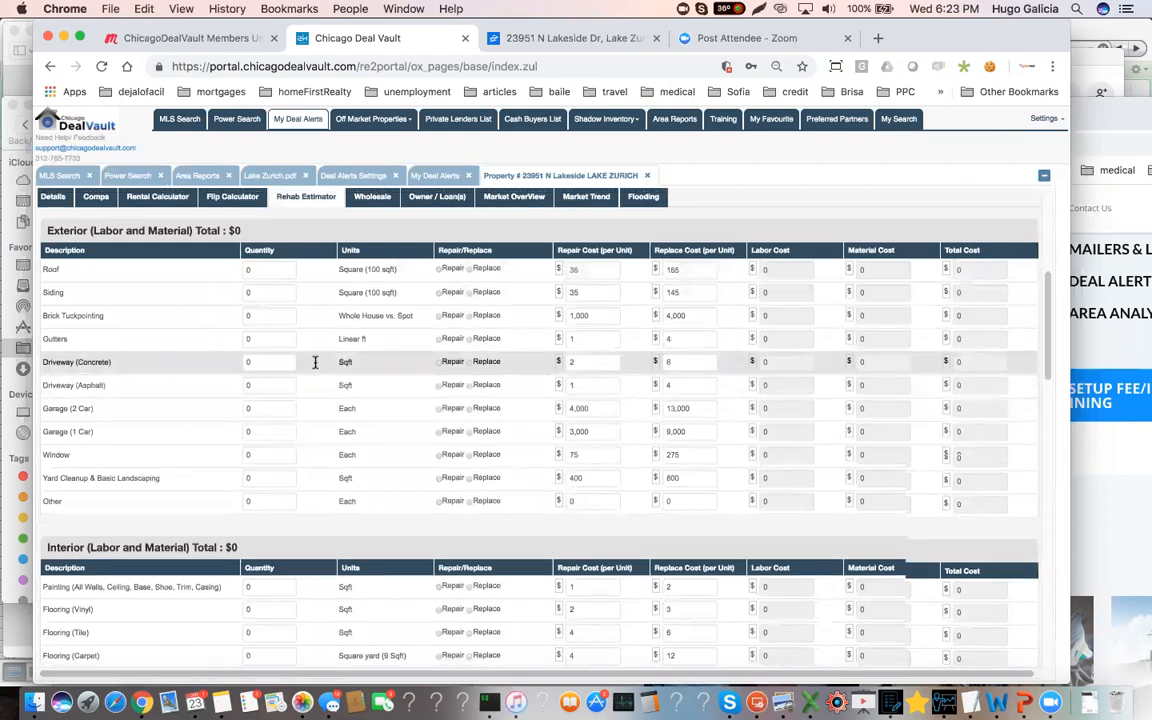
pyautogui.scroll(1, 314, 363)
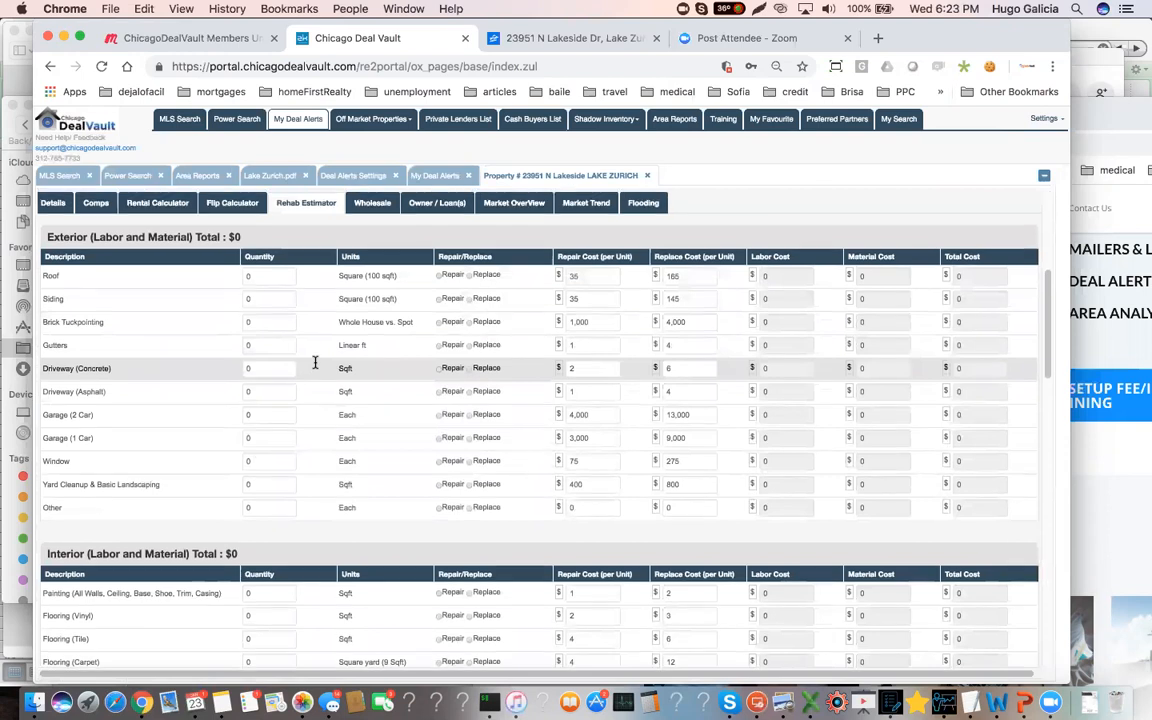
pyautogui.scroll(3, 314, 365)
pyautogui.scroll(-1, 314, 365)
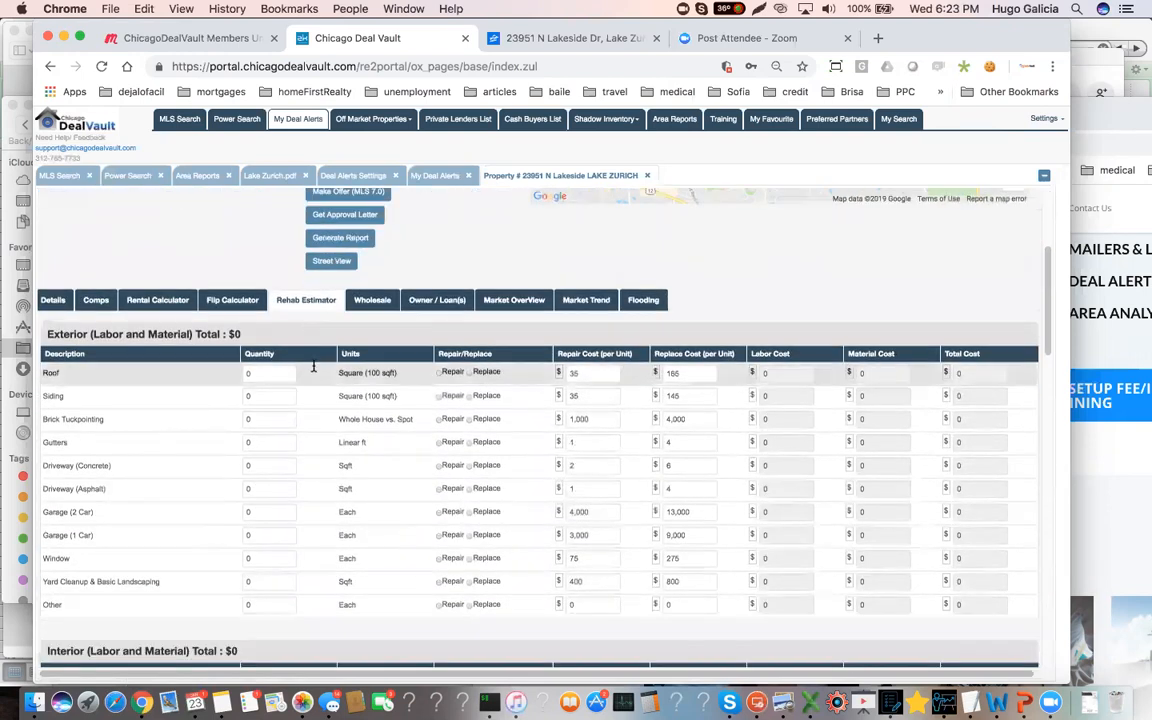
pyautogui.scroll(-1, 314, 367)
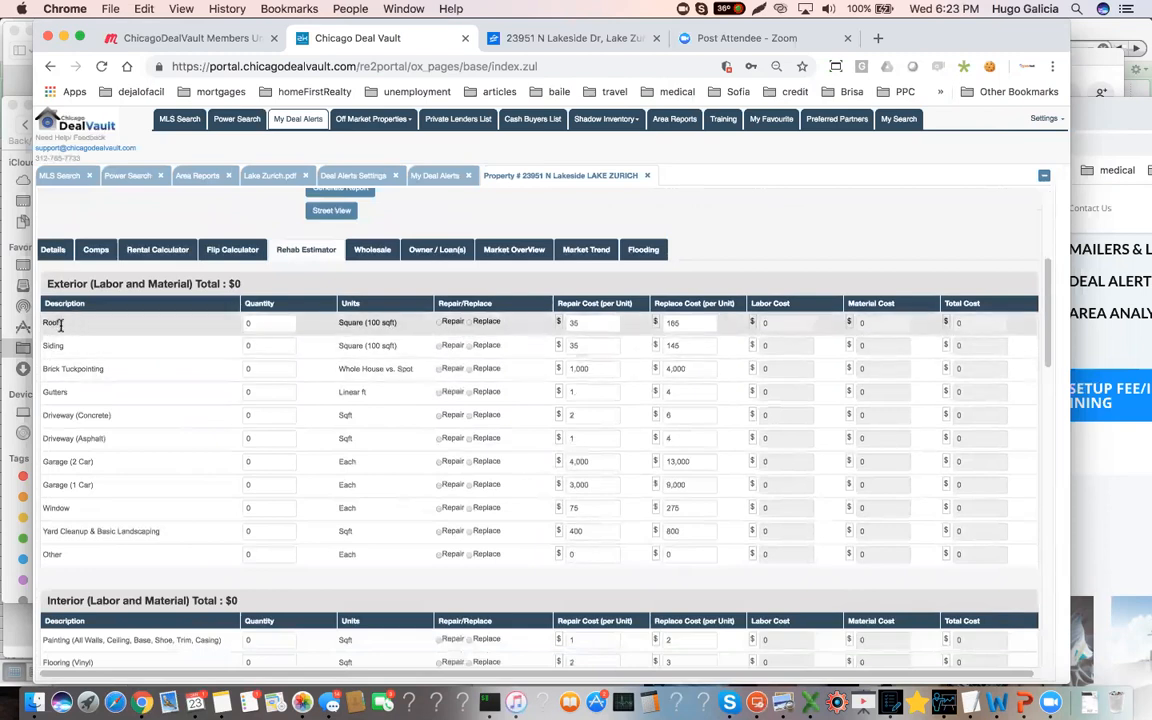
pyautogui.scroll(-1, 122, 342)
pyautogui.scroll(-1, 136, 381)
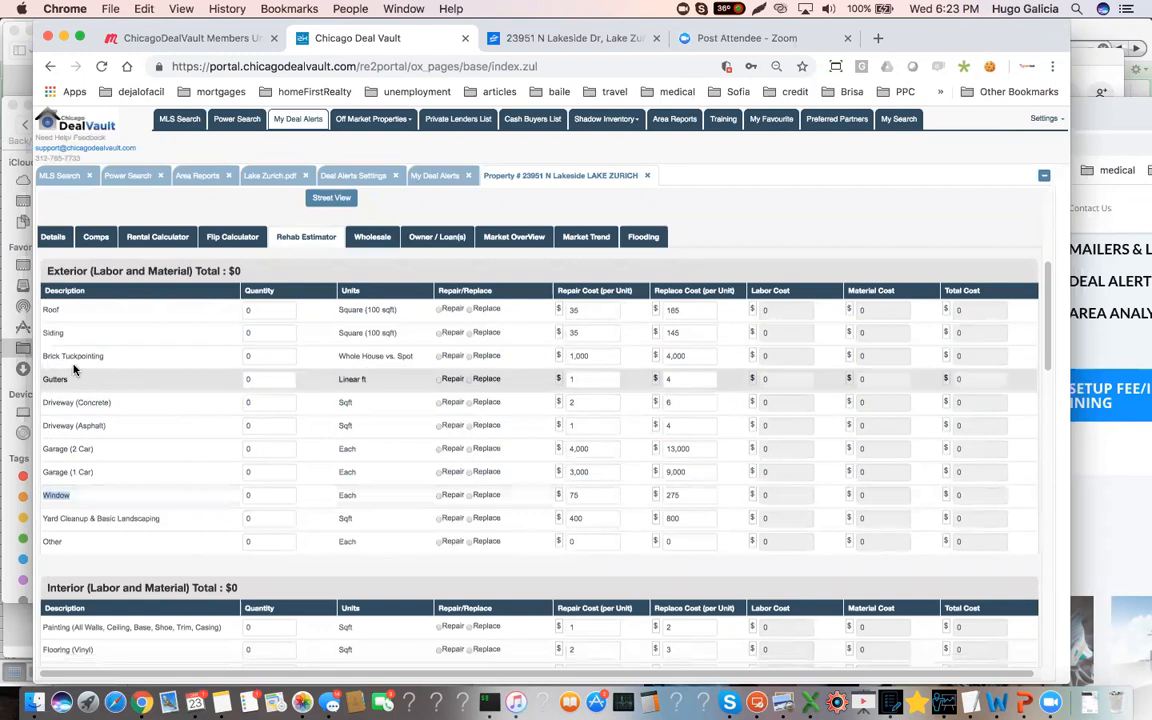
pyautogui.click(250, 493)
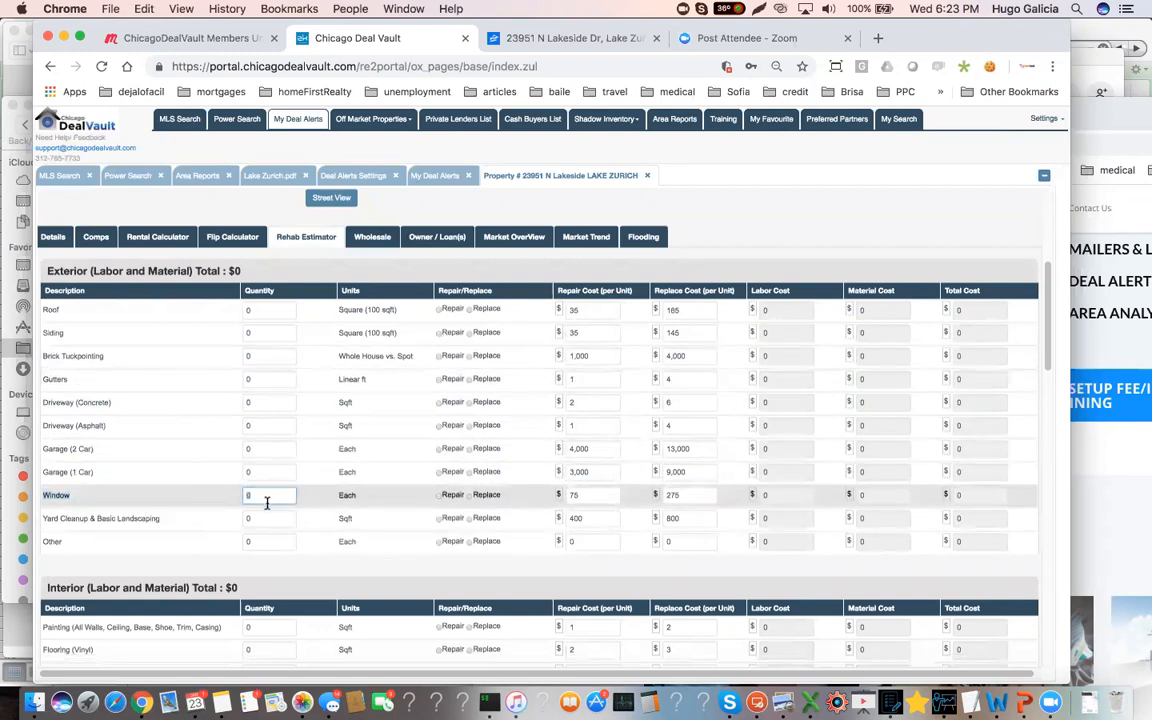
pyautogui.scroll(-1, 284, 503)
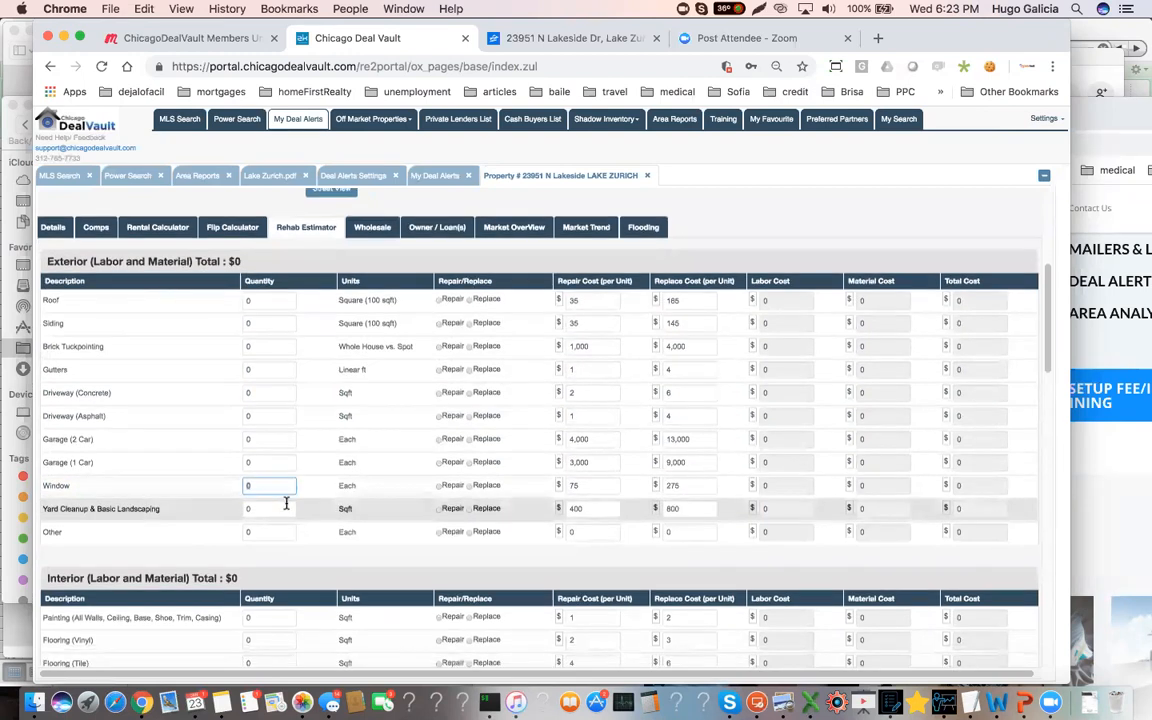
# Set the interior painting quantity to 1600 sqft in the rehab estimate
pyautogui.scroll(-10, 286, 503)
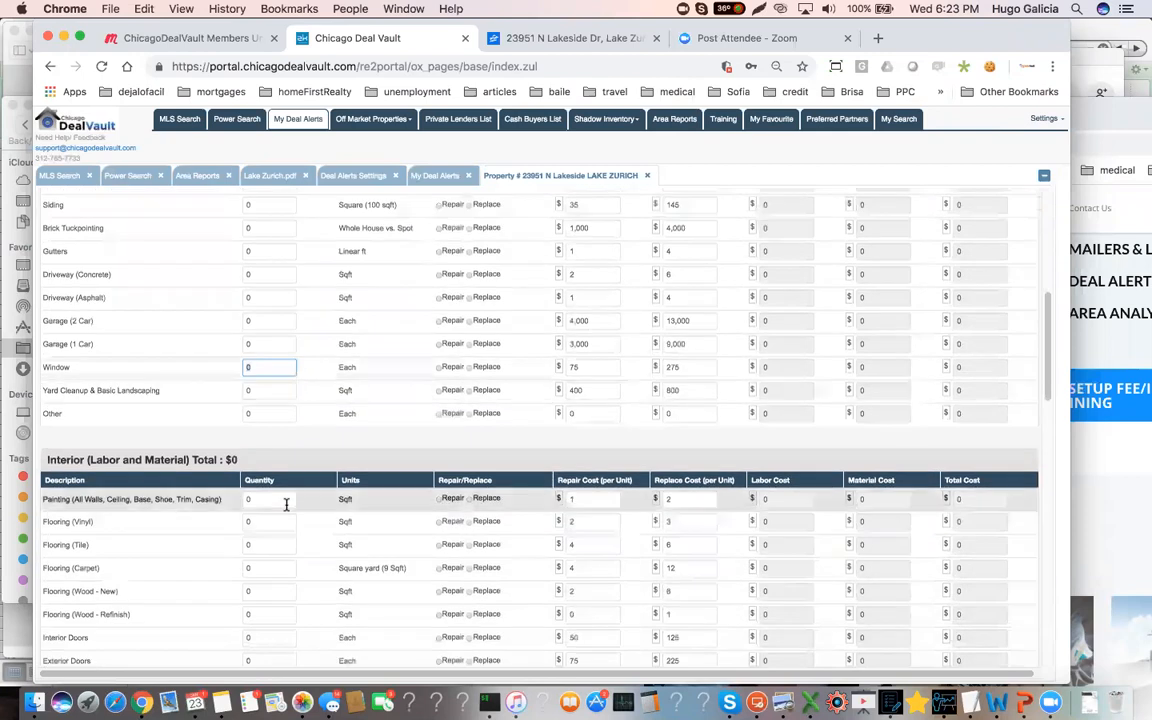
pyautogui.scroll(-4, 253, 524)
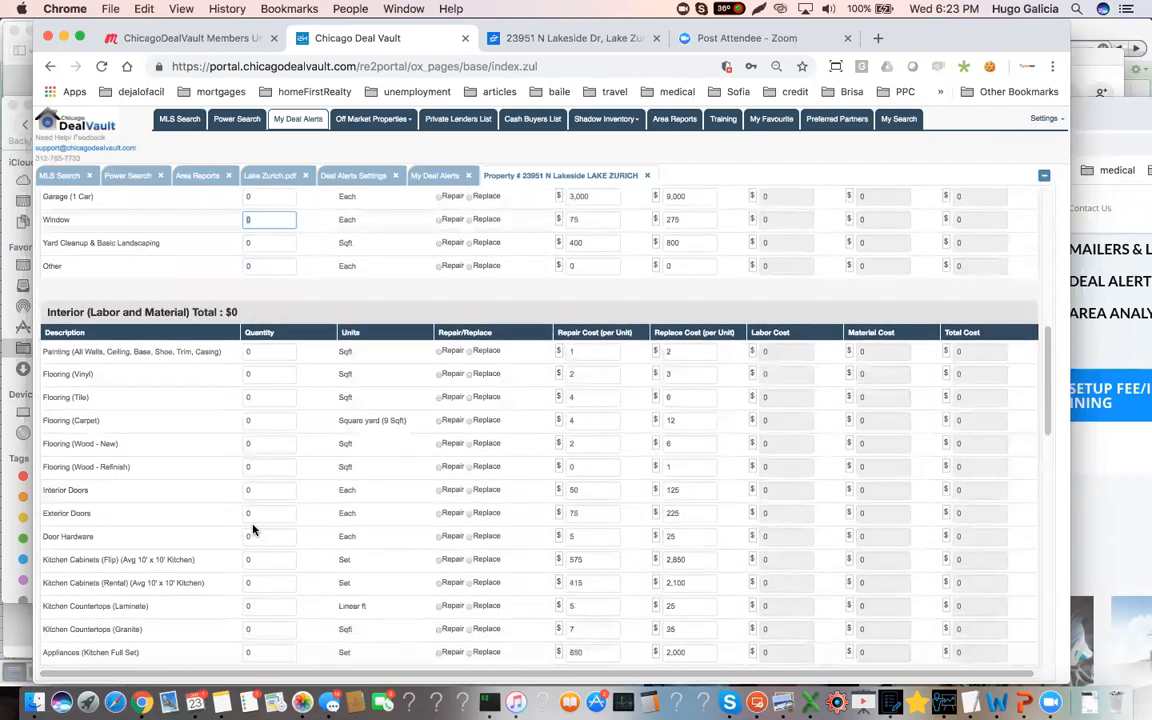
pyautogui.click(264, 352)
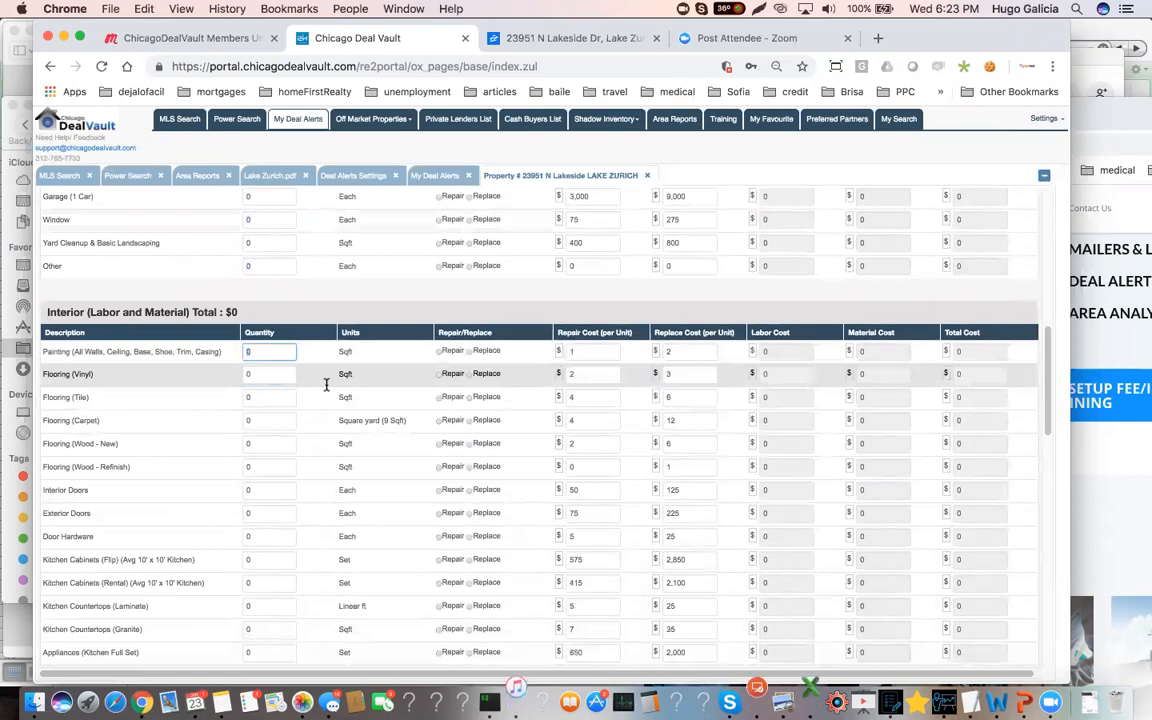
pyautogui.write('1600')
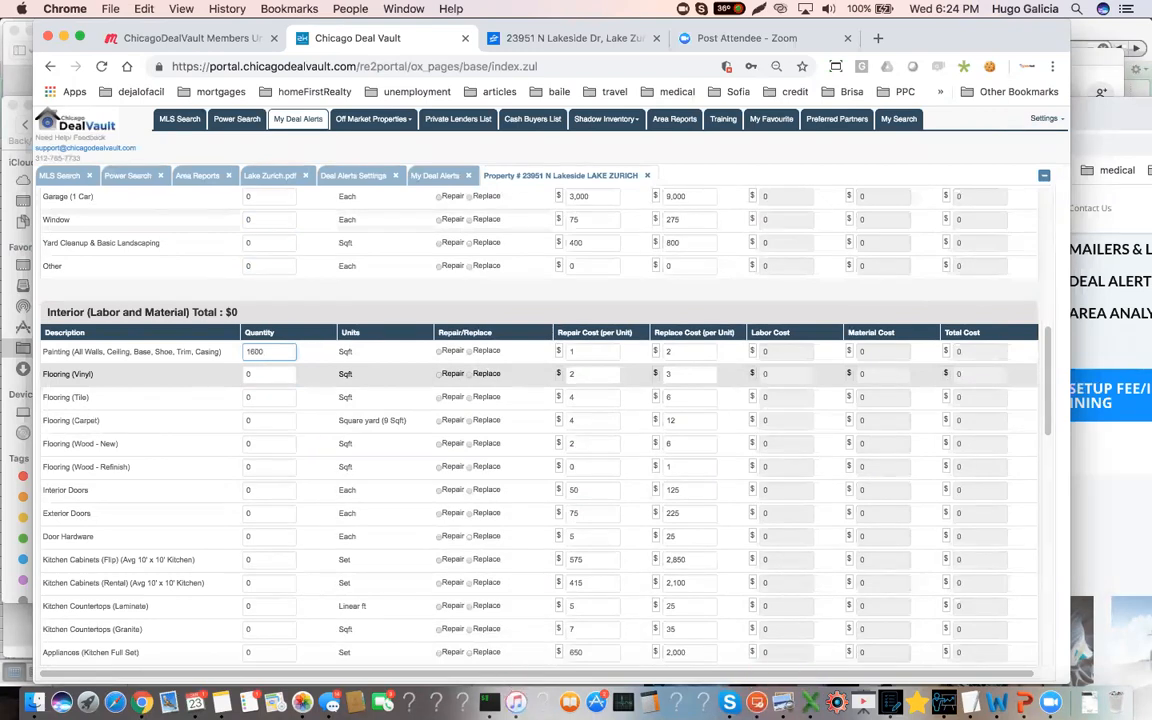
pyautogui.click(469, 355)
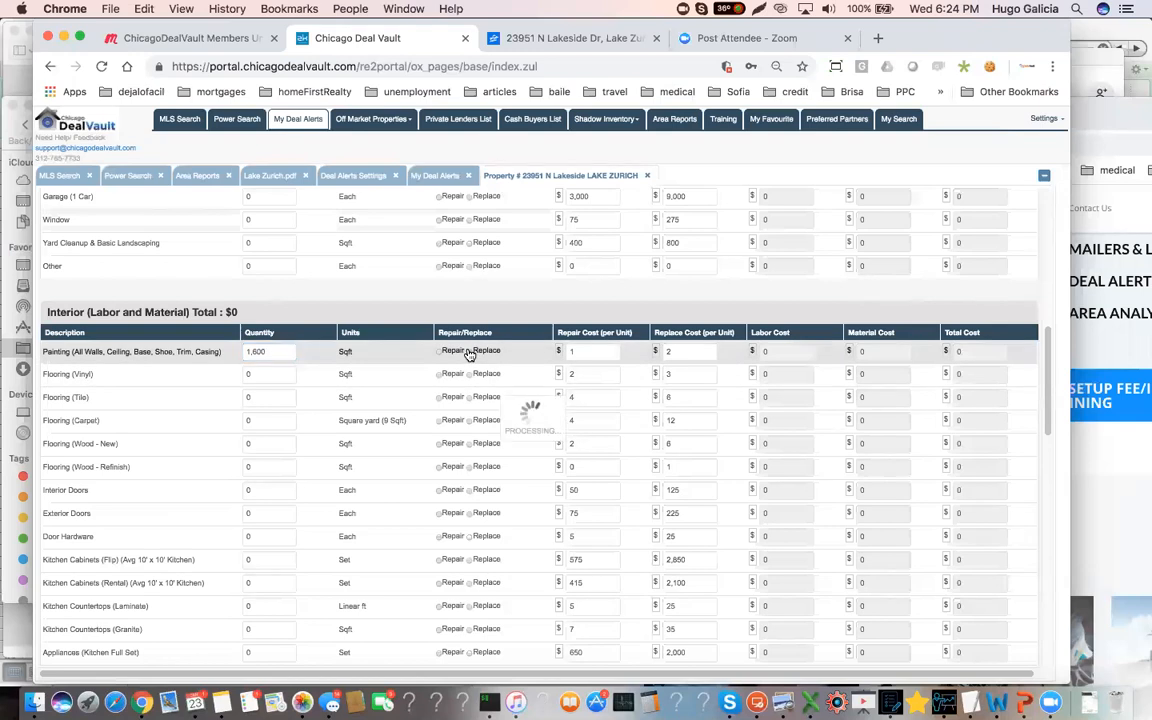
# Set the tile flooring quantity to 200 sqft and mark both tile flooring and painting as Replace
pyautogui.scroll(-1, 160, 406)
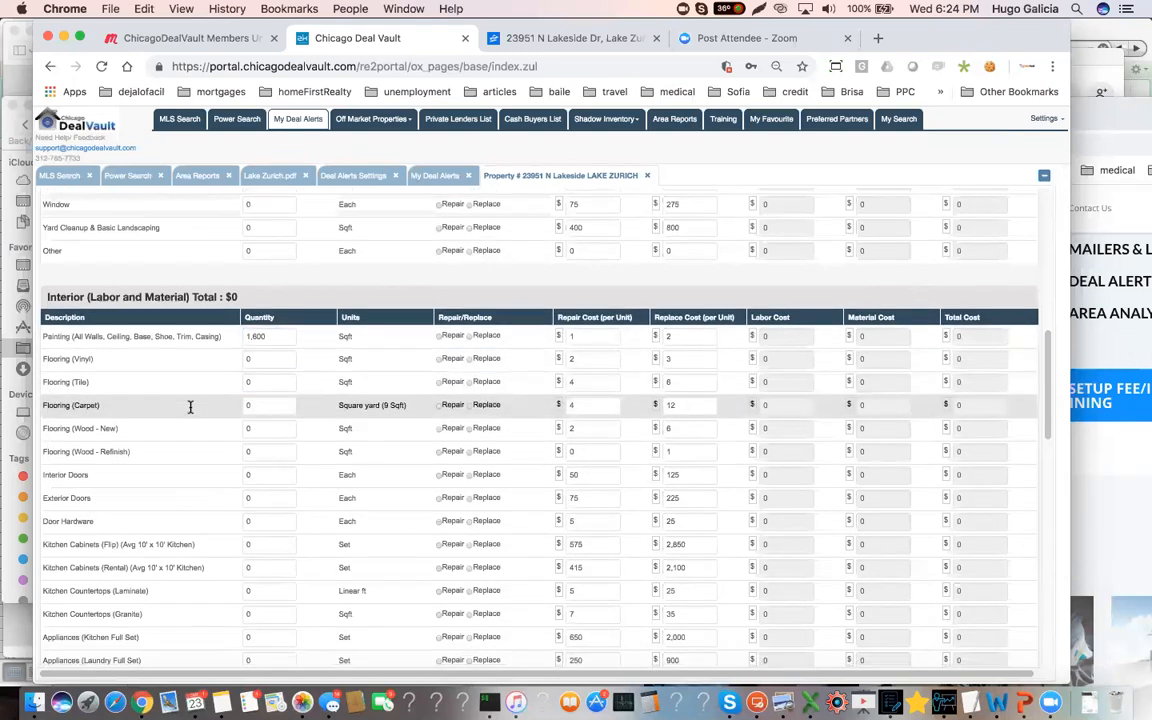
pyautogui.click(262, 382)
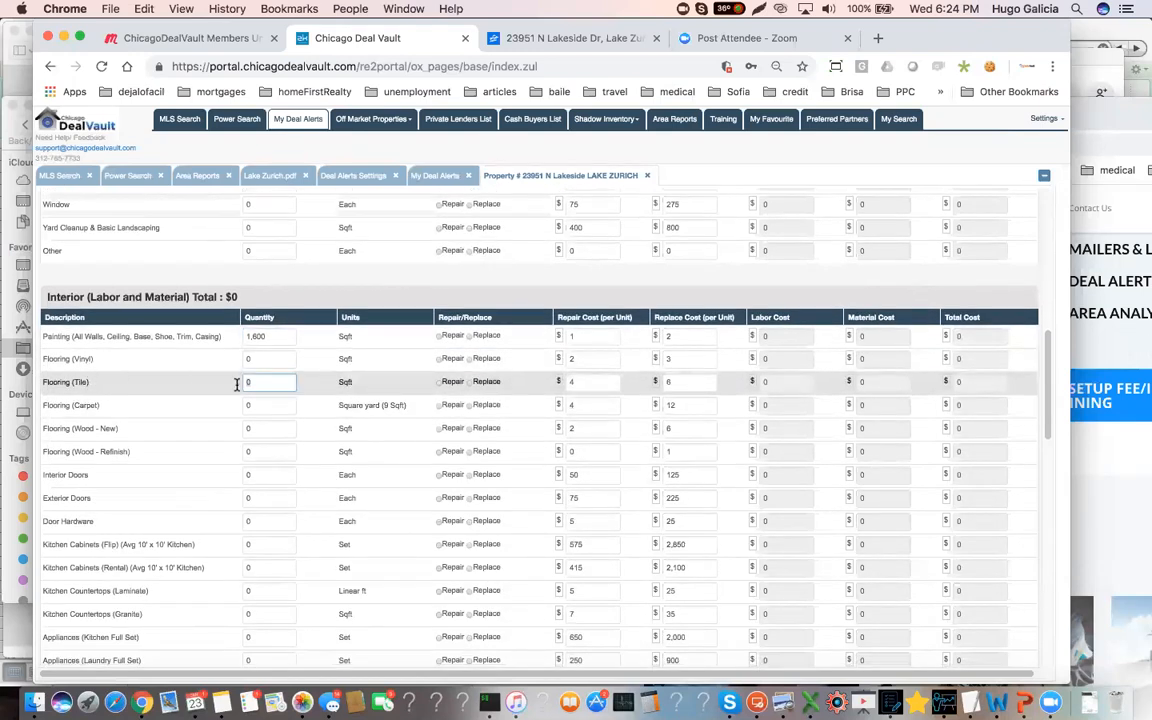
pyautogui.write('200')
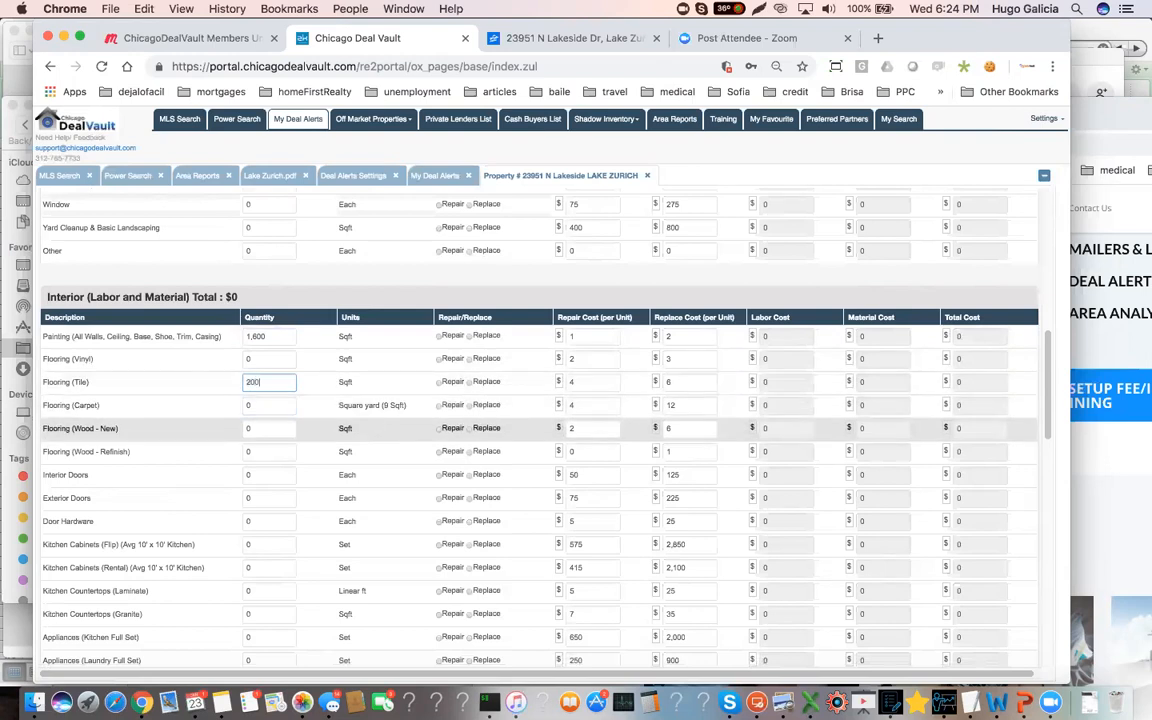
pyautogui.click(469, 381)
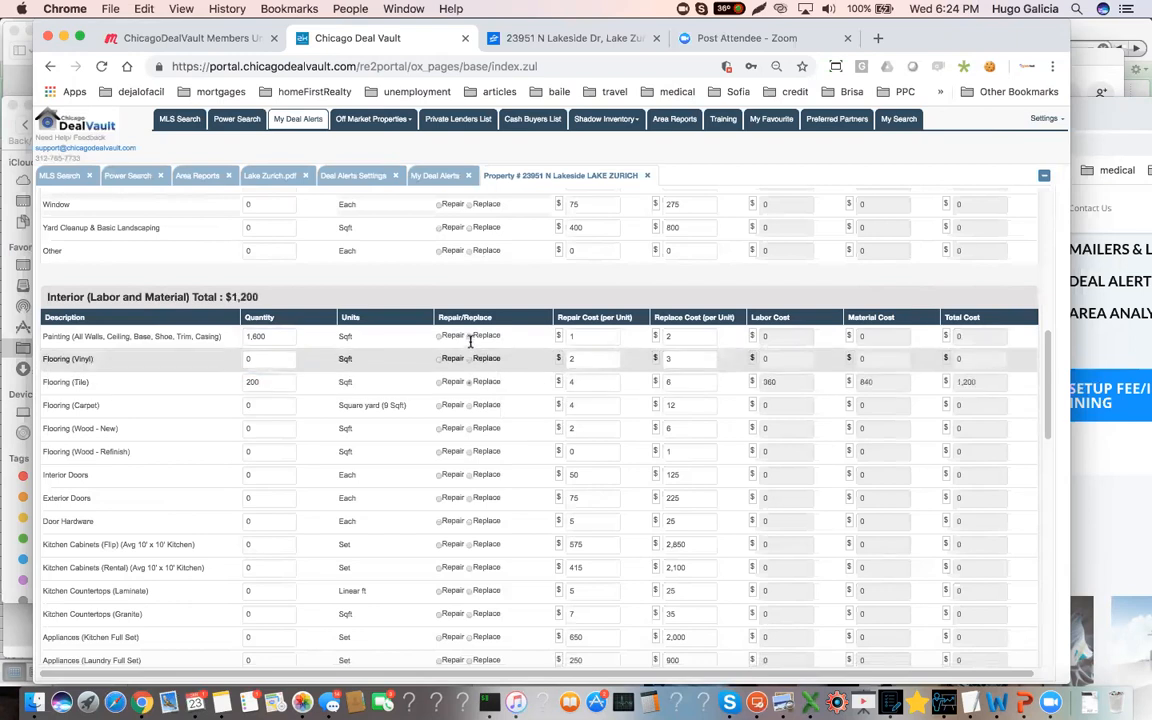
pyautogui.click(469, 337)
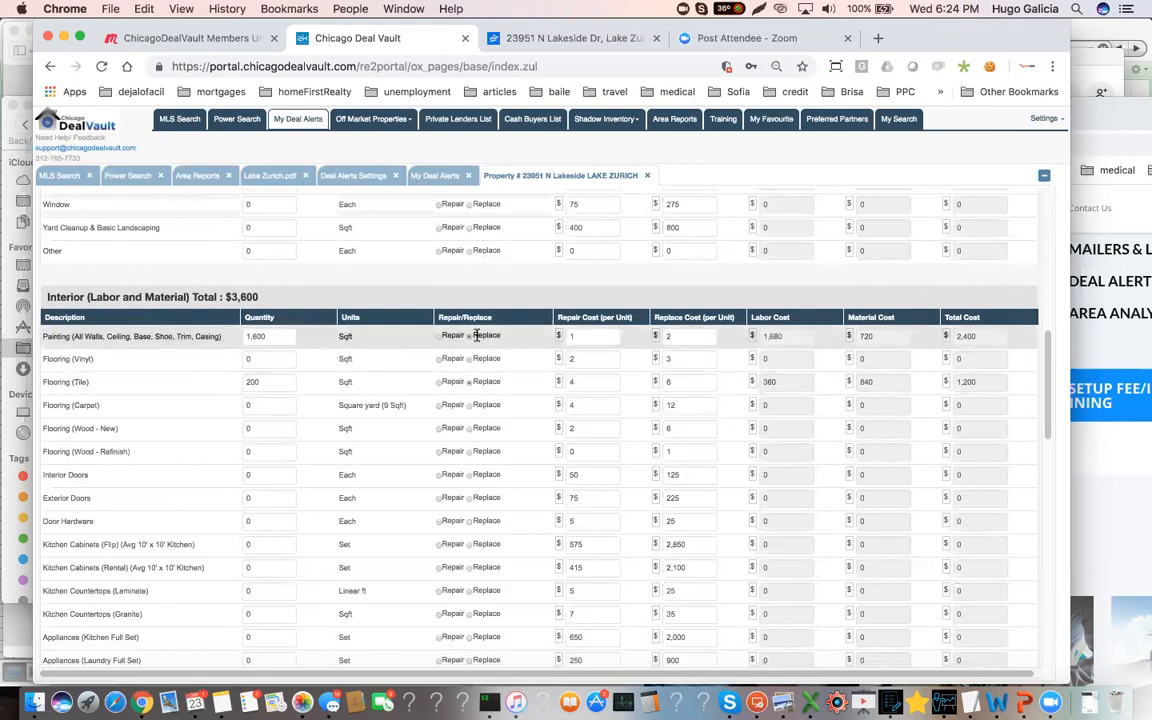
# Switch to the property's Zillow listing, open its photo gallery and browse to the third photo, showing the kitchen
pyautogui.scroll(-1, 301, 426)
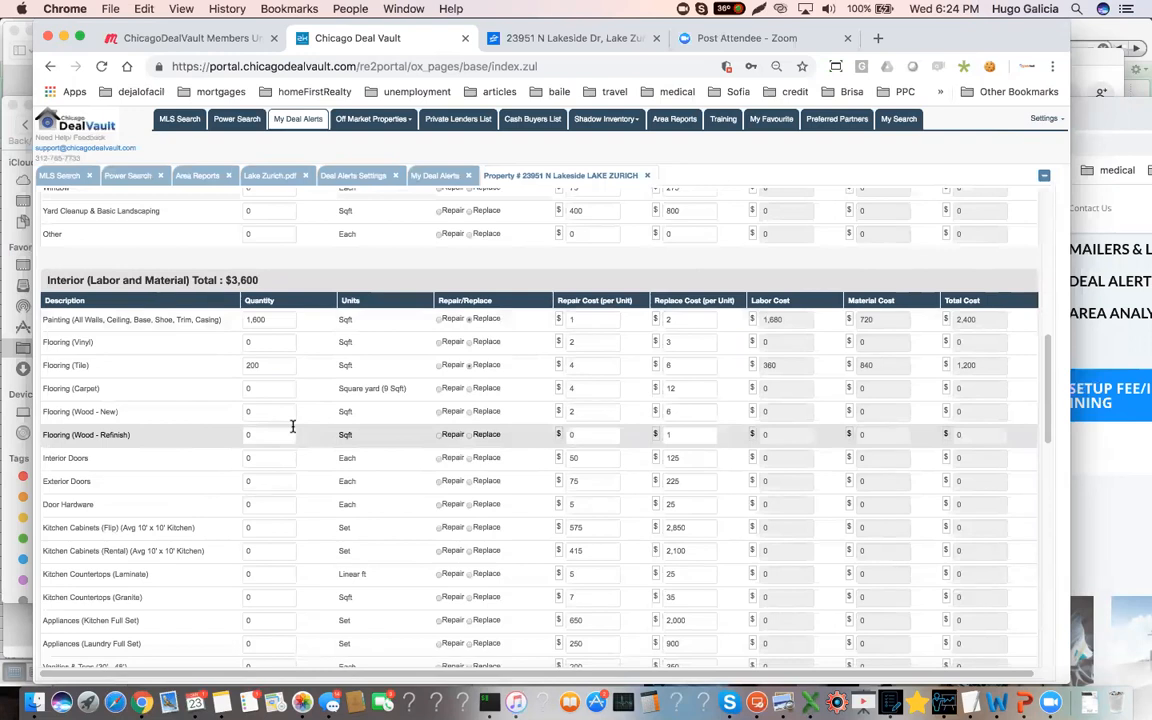
pyautogui.click(572, 39)
pyautogui.click(457, 267)
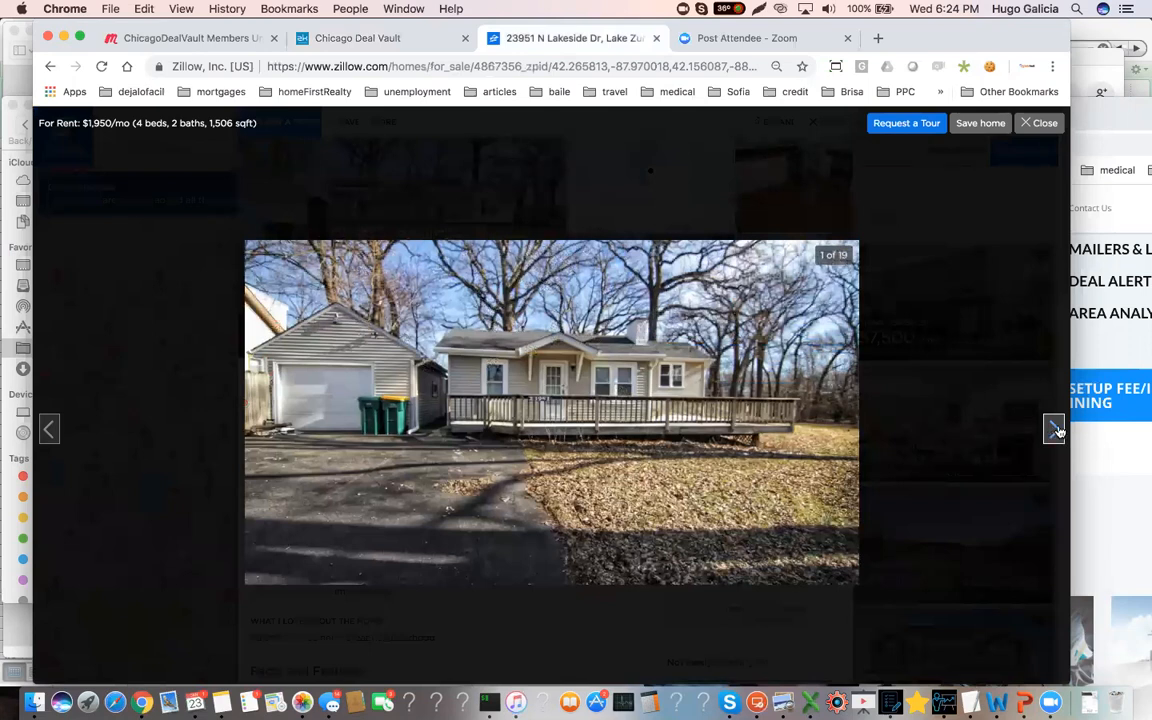
pyautogui.click(1055, 429)
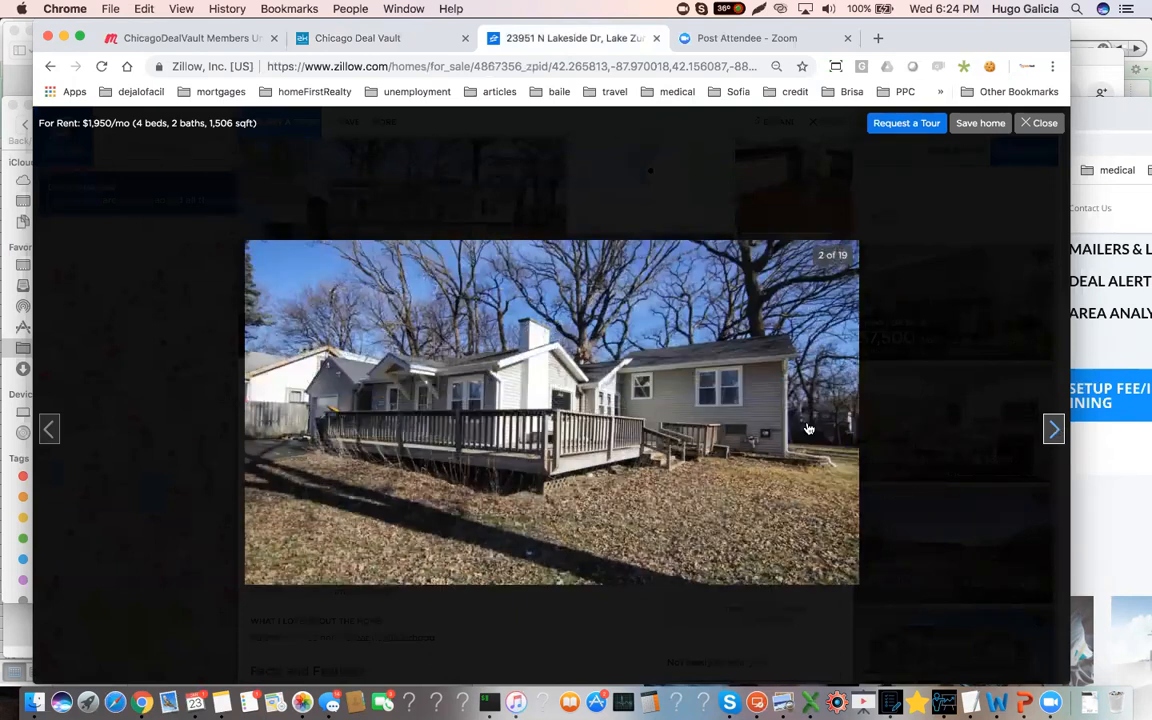
pyautogui.click(1053, 429)
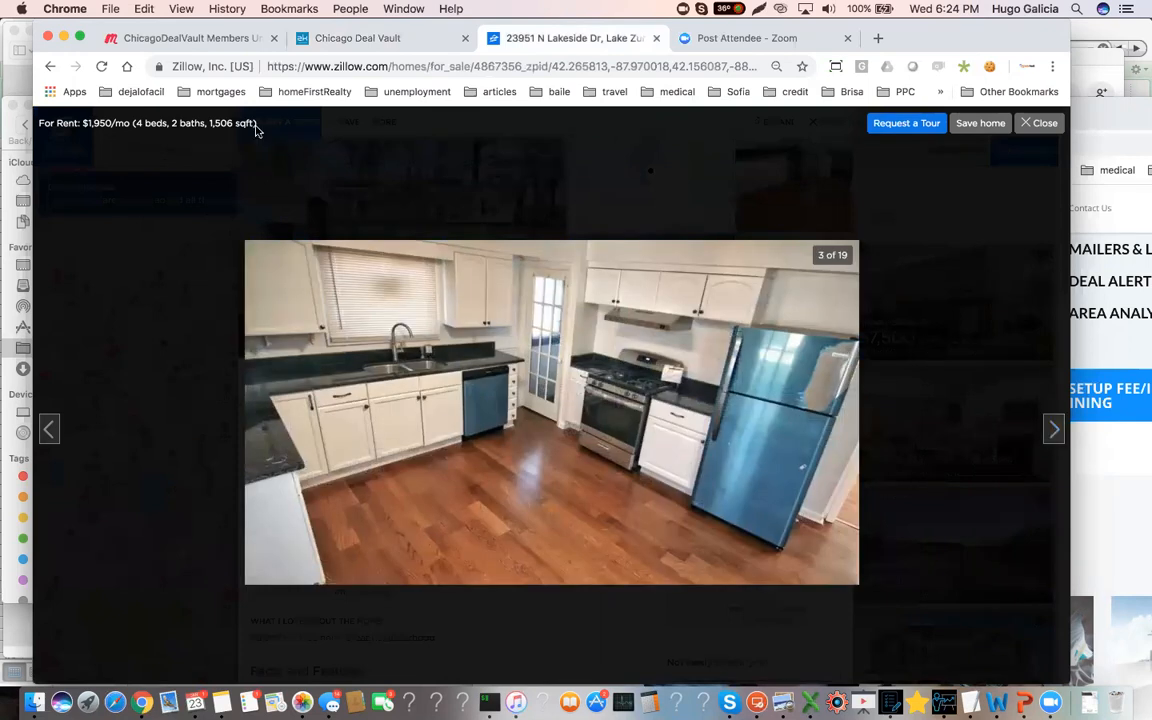
# Return to Chicago Deal Vault and go back through the property photos to the kitchen, photo 8 of 12
pyautogui.click(336, 38)
pyautogui.scroll(15, 167, 340)
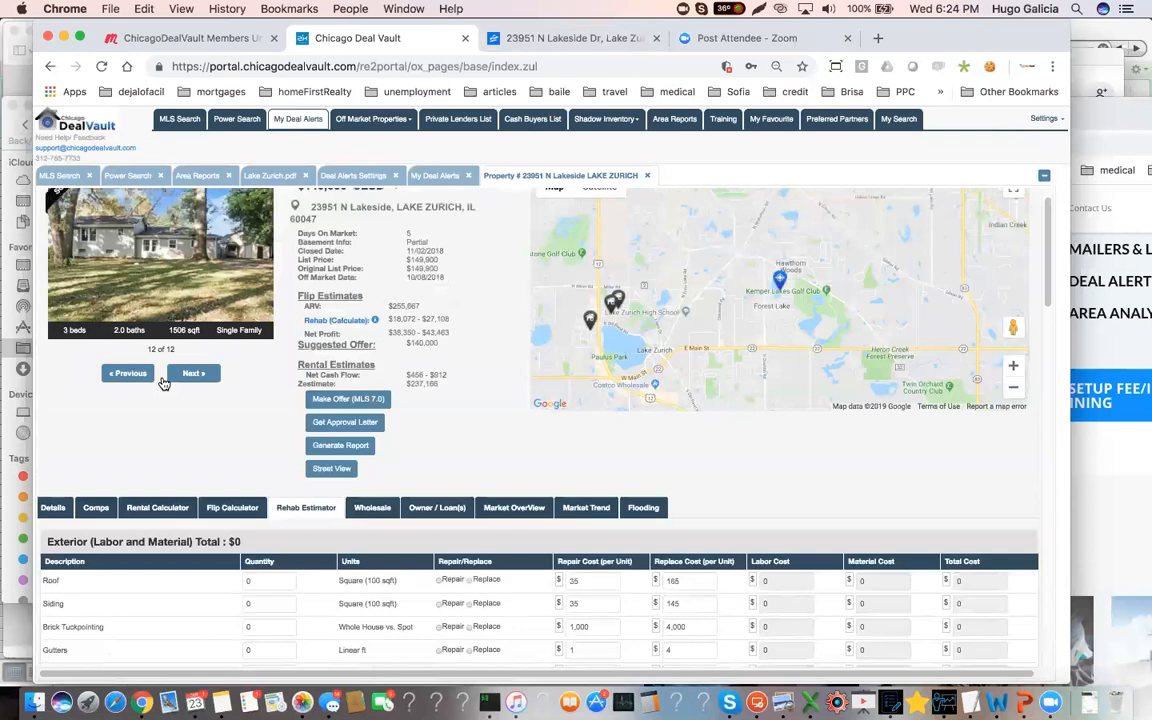
pyautogui.click(140, 374)
pyautogui.click(140, 374)
pyautogui.click(140, 374)
pyautogui.click(130, 374)
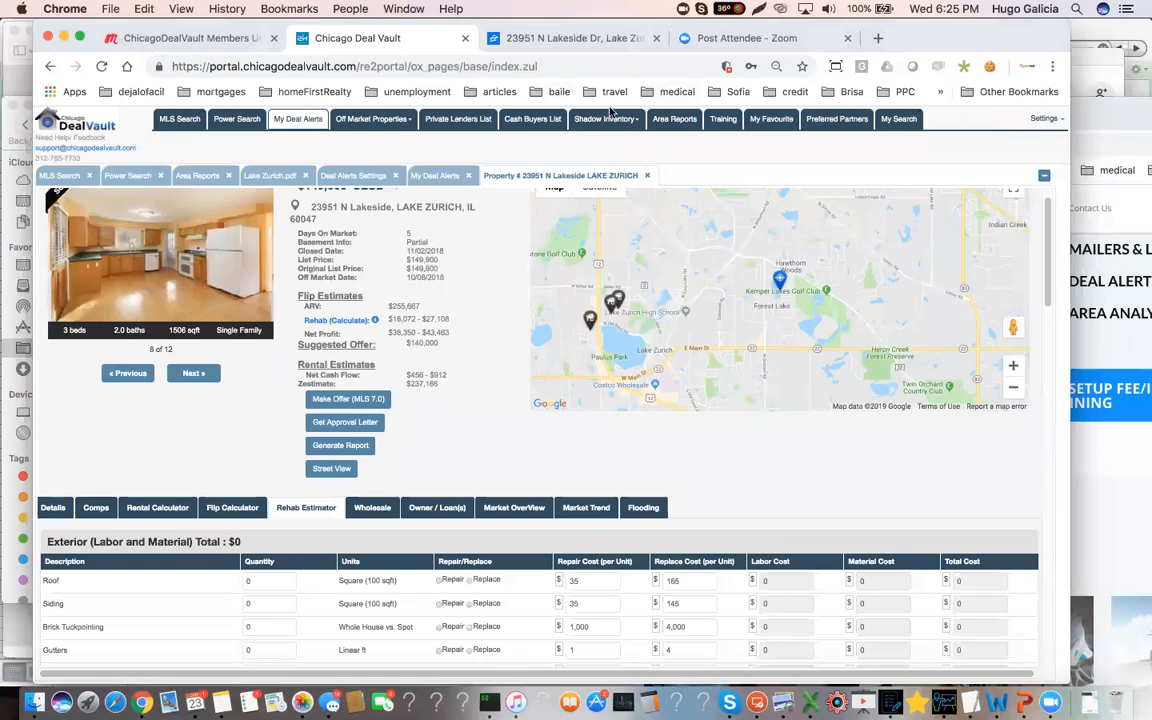
# Switch to the property's Zillow listing and browse its gallery from the kitchen through the living areas and bedrooms to photo 11, the bathroom vanity
pyautogui.click(515, 37)
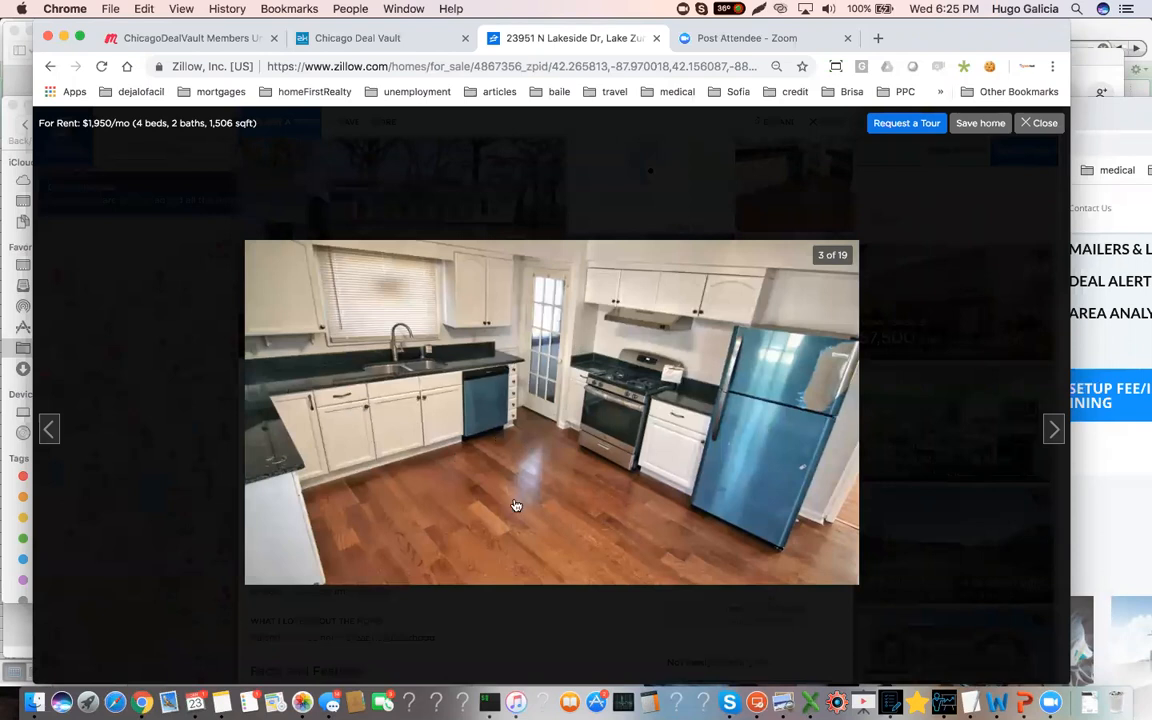
pyautogui.click(1052, 429)
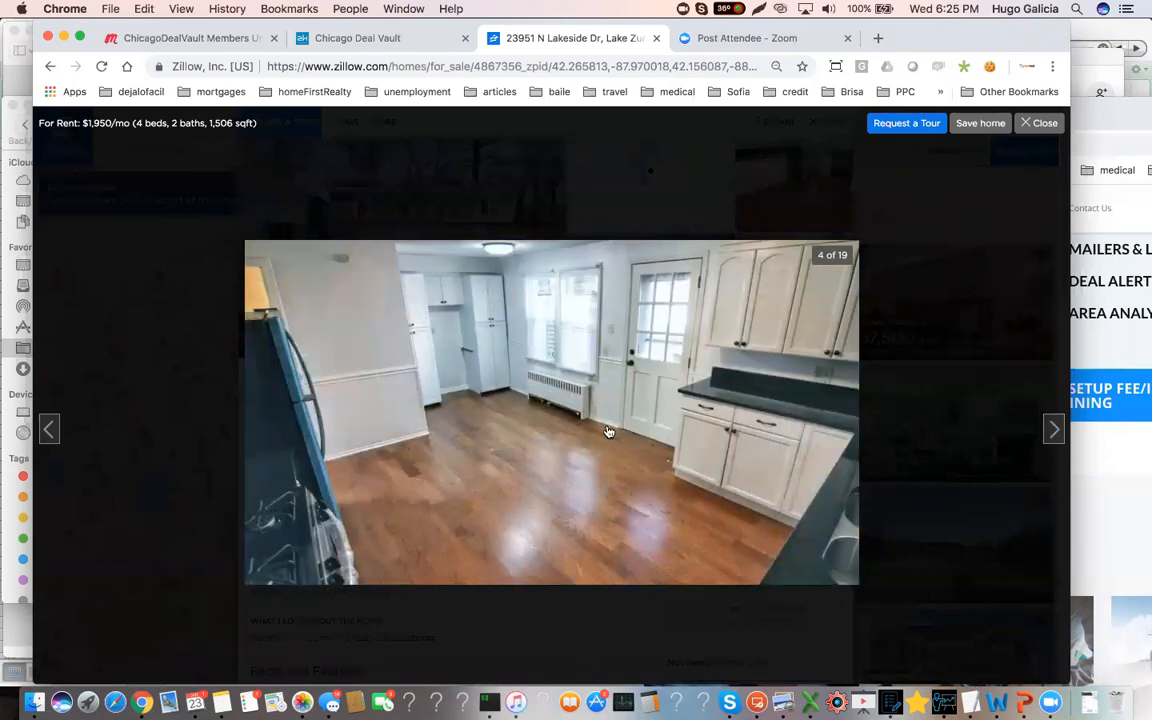
pyautogui.click(1052, 429)
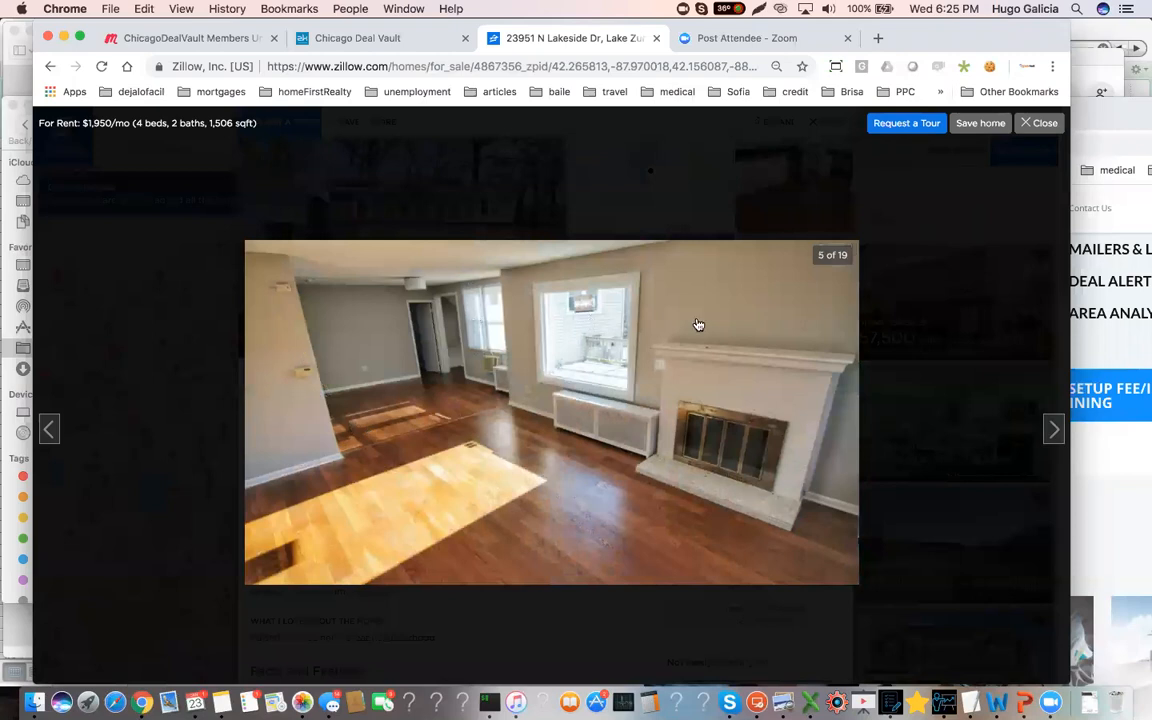
pyautogui.click(1052, 430)
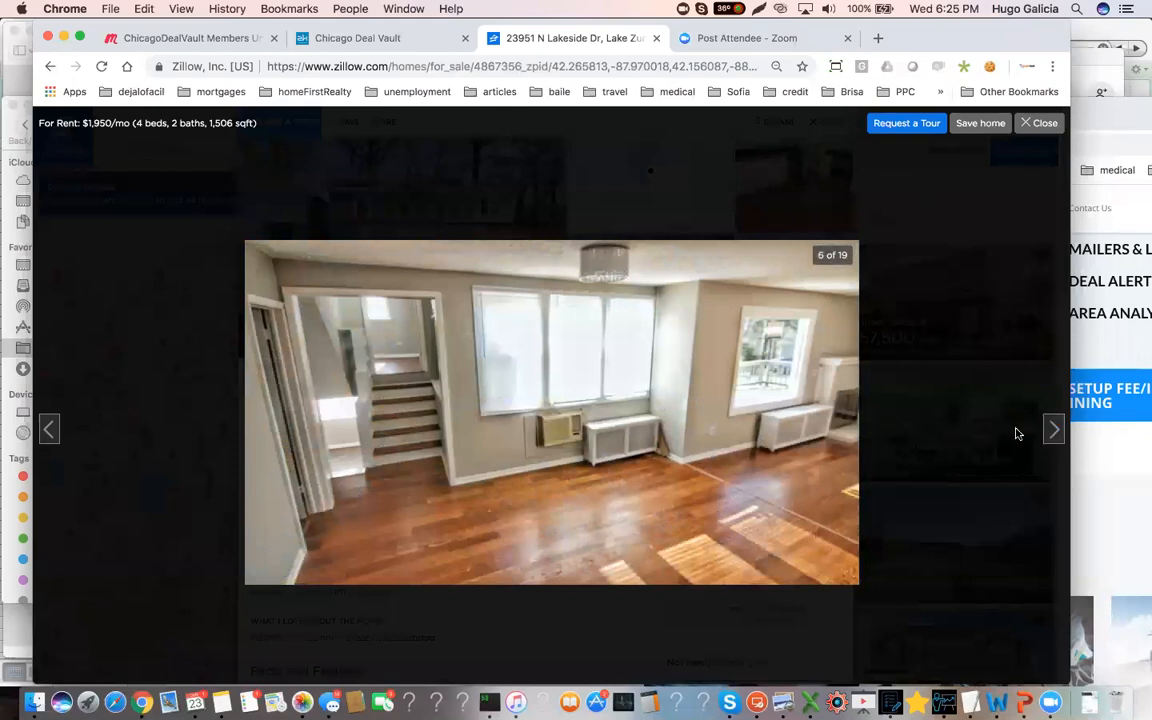
pyautogui.click(1054, 430)
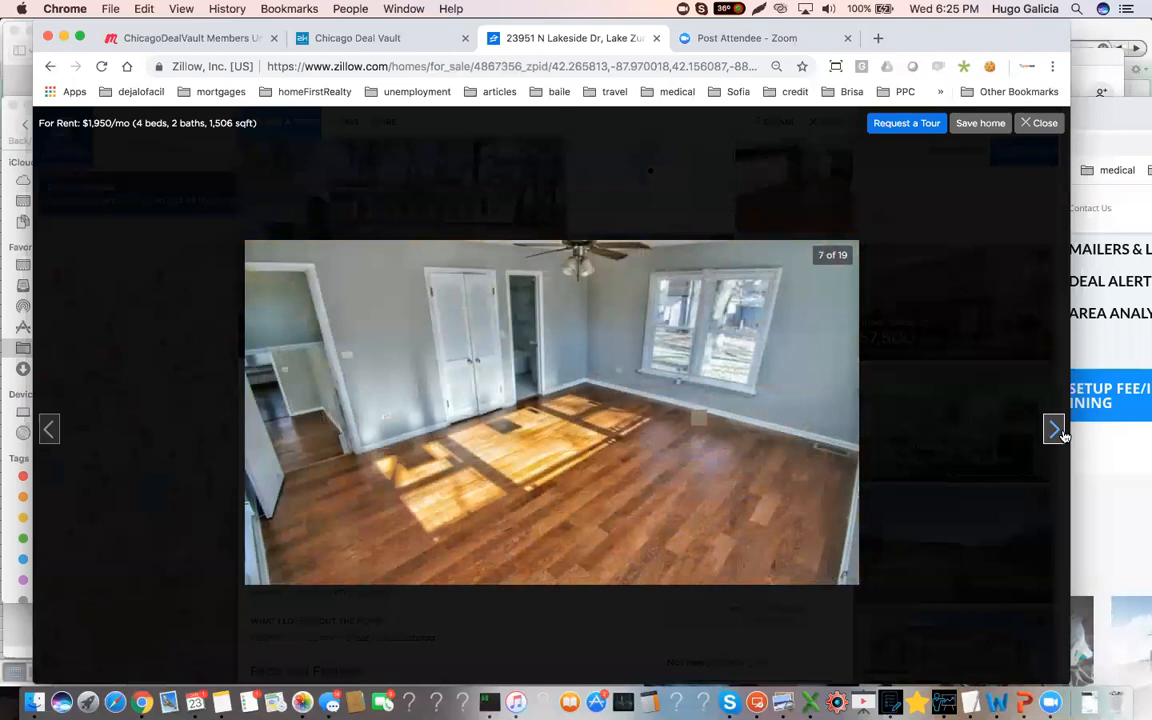
pyautogui.click(1055, 430)
pyautogui.click(1055, 430)
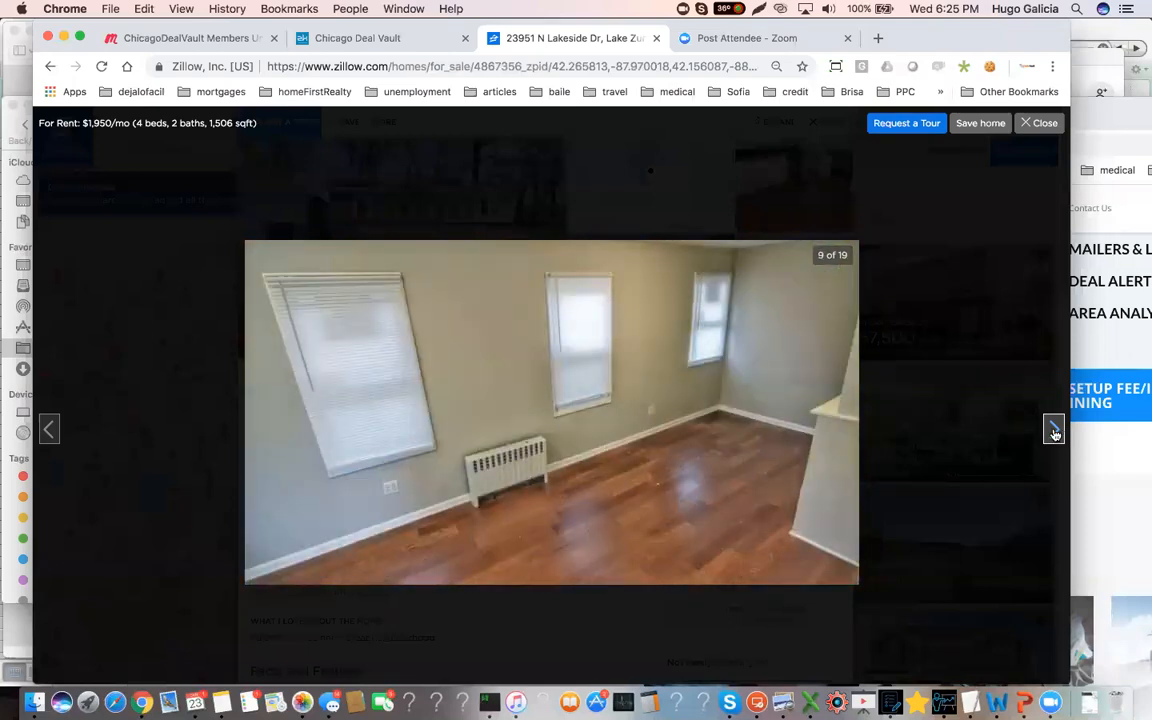
pyautogui.click(1055, 431)
pyautogui.click(1054, 431)
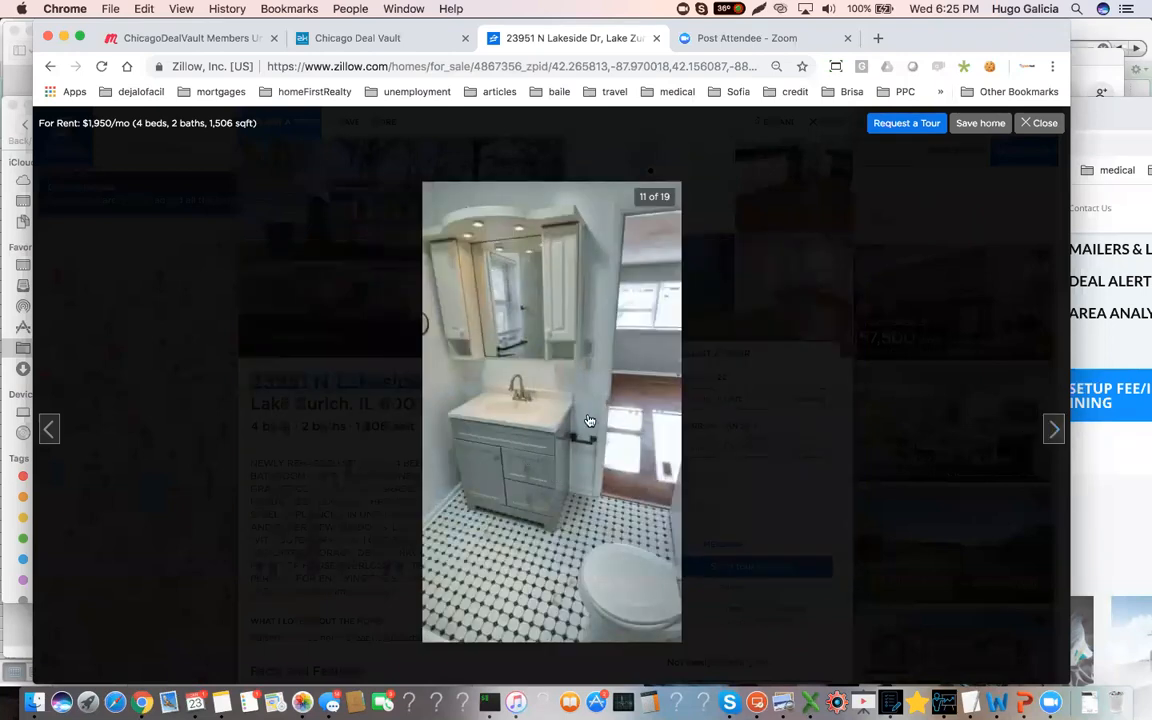
# Continue through the Zillow photos of the bathrooms, basement and laundry room to photo 17, the outdoor view
pyautogui.click(1053, 431)
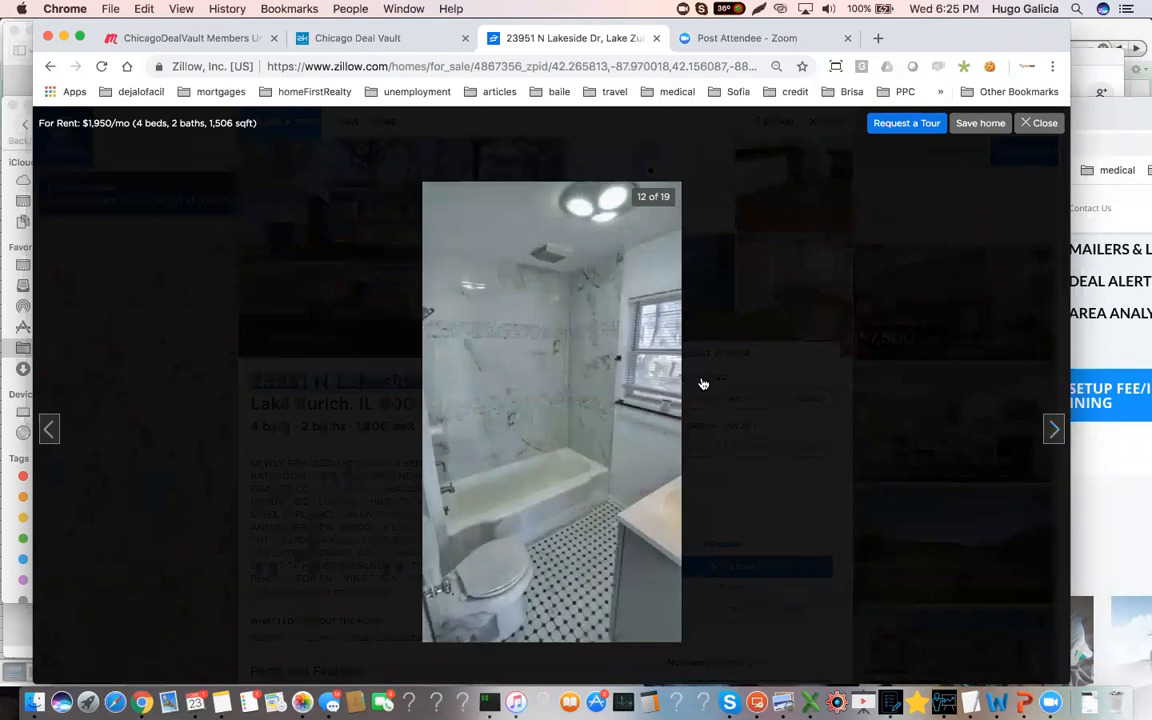
pyautogui.click(1053, 431)
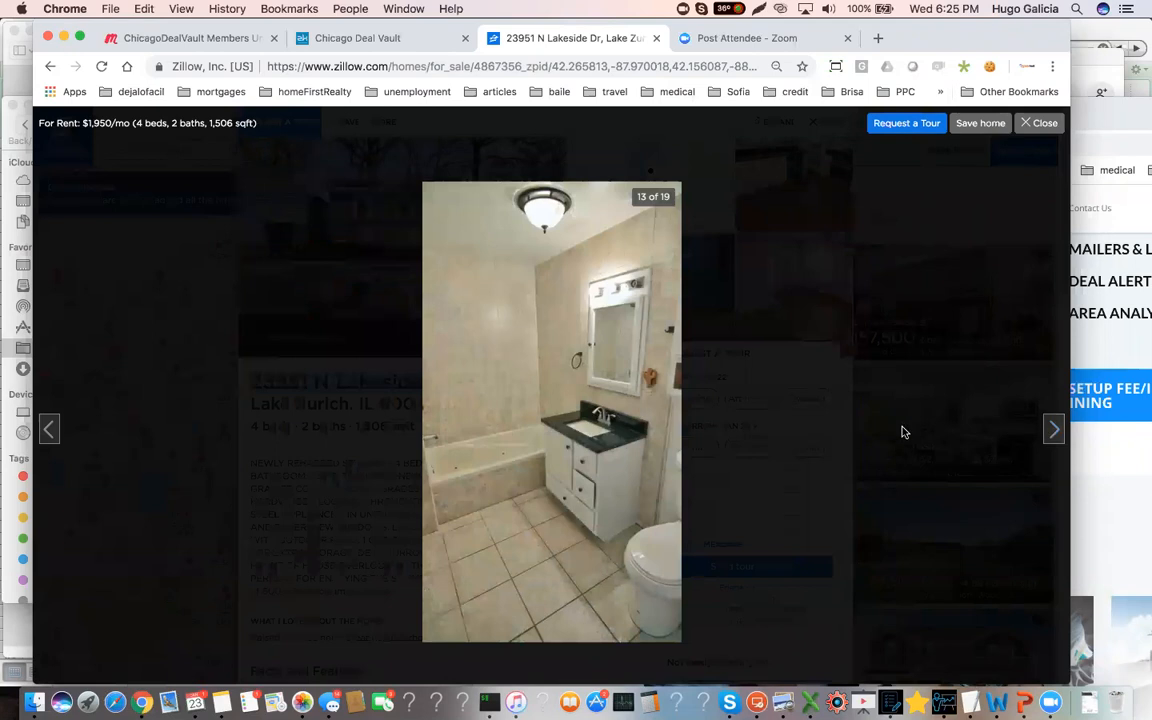
pyautogui.click(1052, 432)
pyautogui.click(1052, 432)
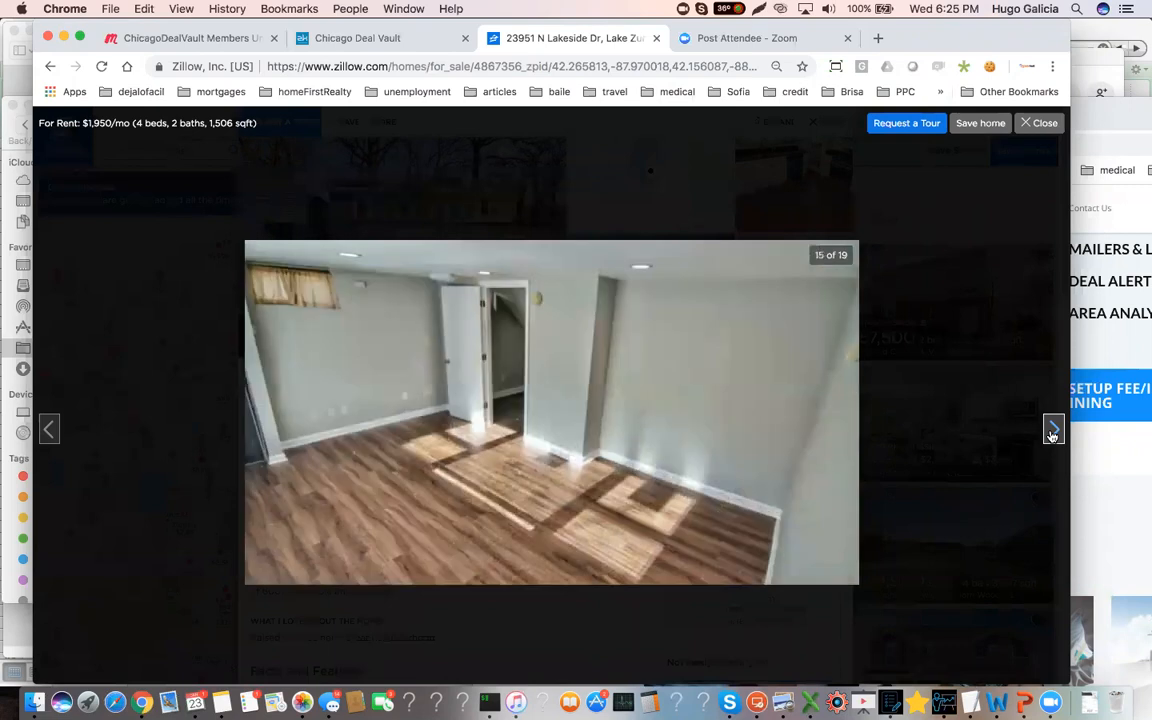
pyautogui.click(1052, 432)
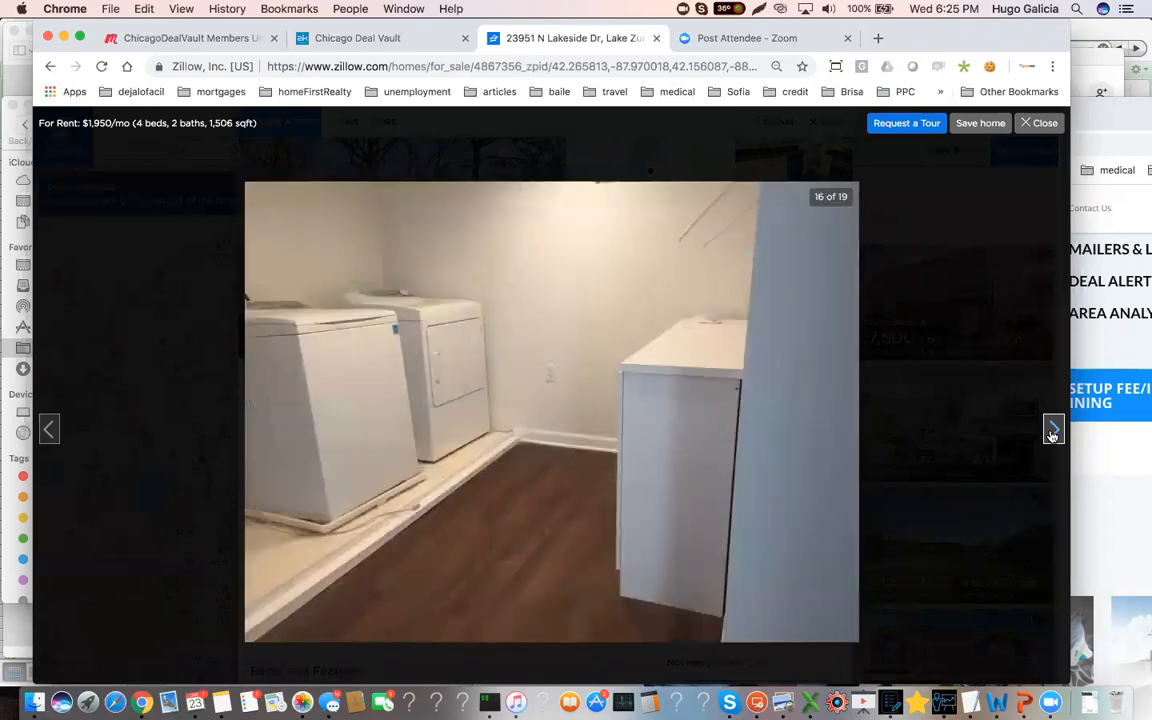
pyautogui.click(1052, 432)
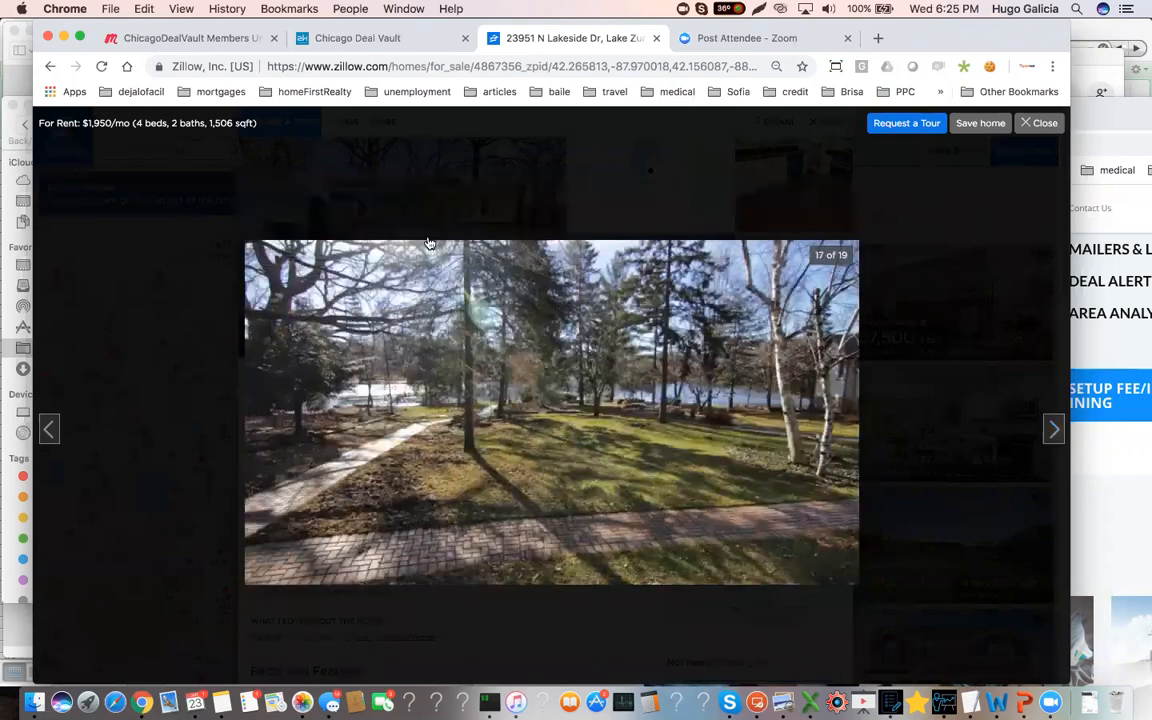
# Return to Chicago Deal Vault and set new wood flooring to 1500 sqft in the rehab estimate, marked as Replace
pyautogui.click(372, 40)
pyautogui.scroll(-2, 360, 500)
pyautogui.scroll(-1, 359, 515)
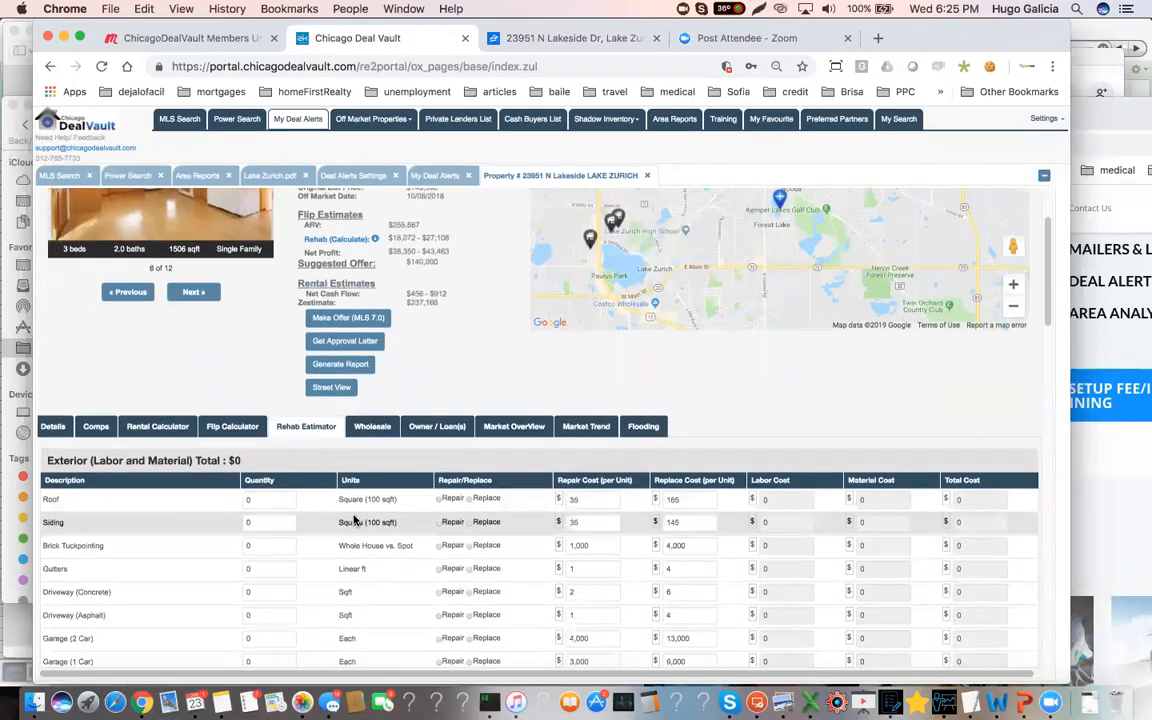
pyautogui.scroll(-2, 345, 517)
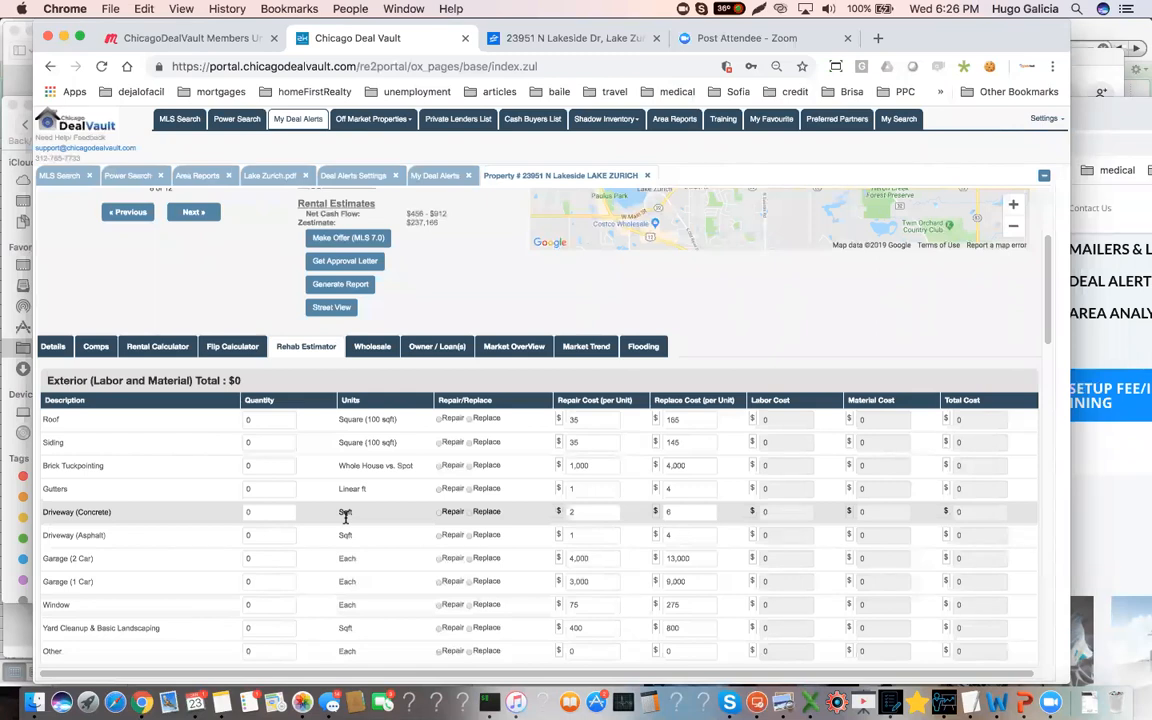
pyautogui.scroll(4, 345, 505)
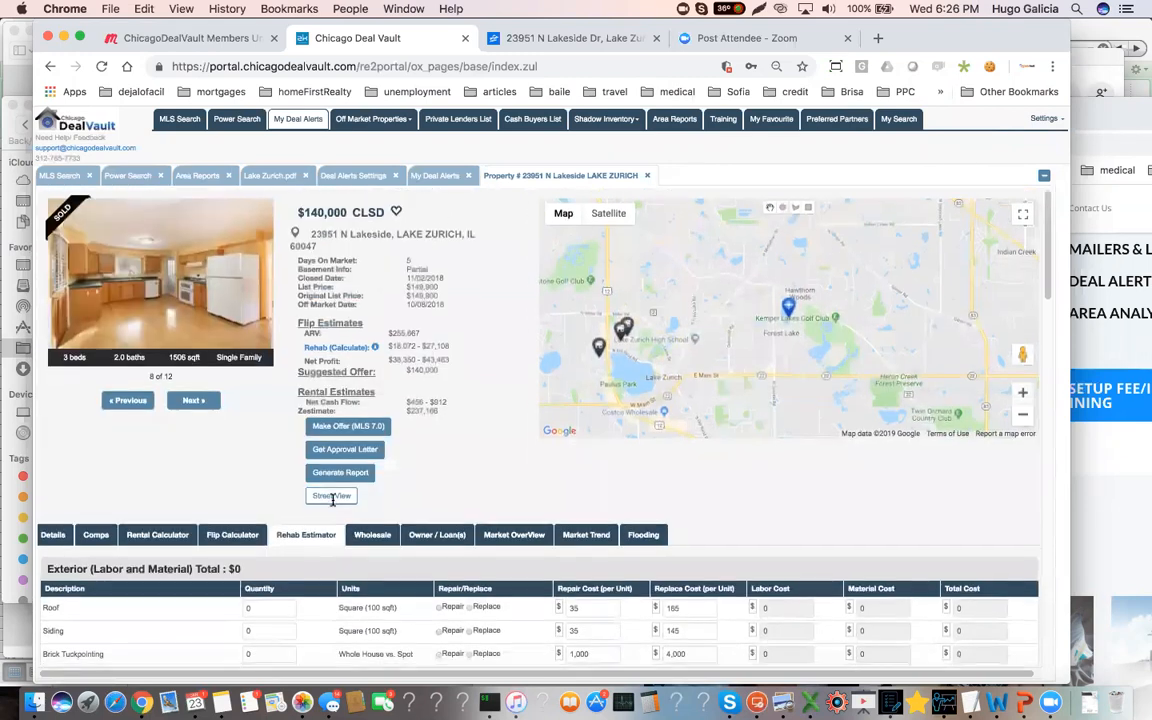
pyautogui.scroll(-5, 333, 500)
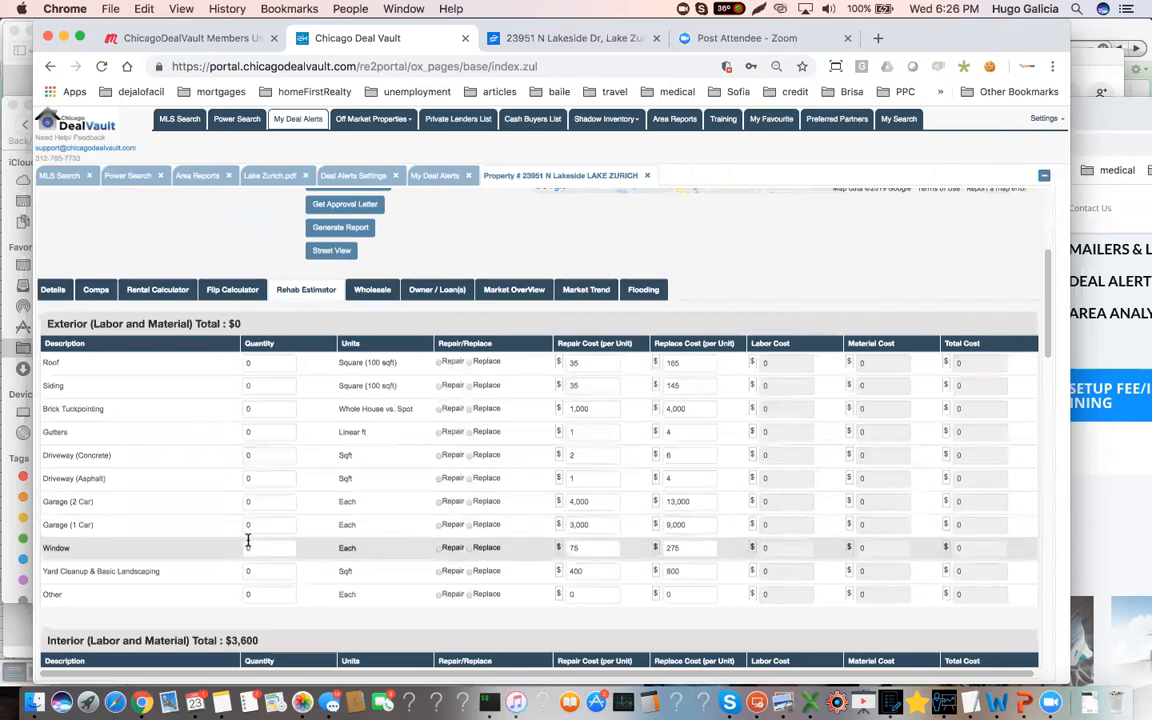
pyautogui.scroll(-1, 248, 547)
pyautogui.scroll(-3, 250, 545)
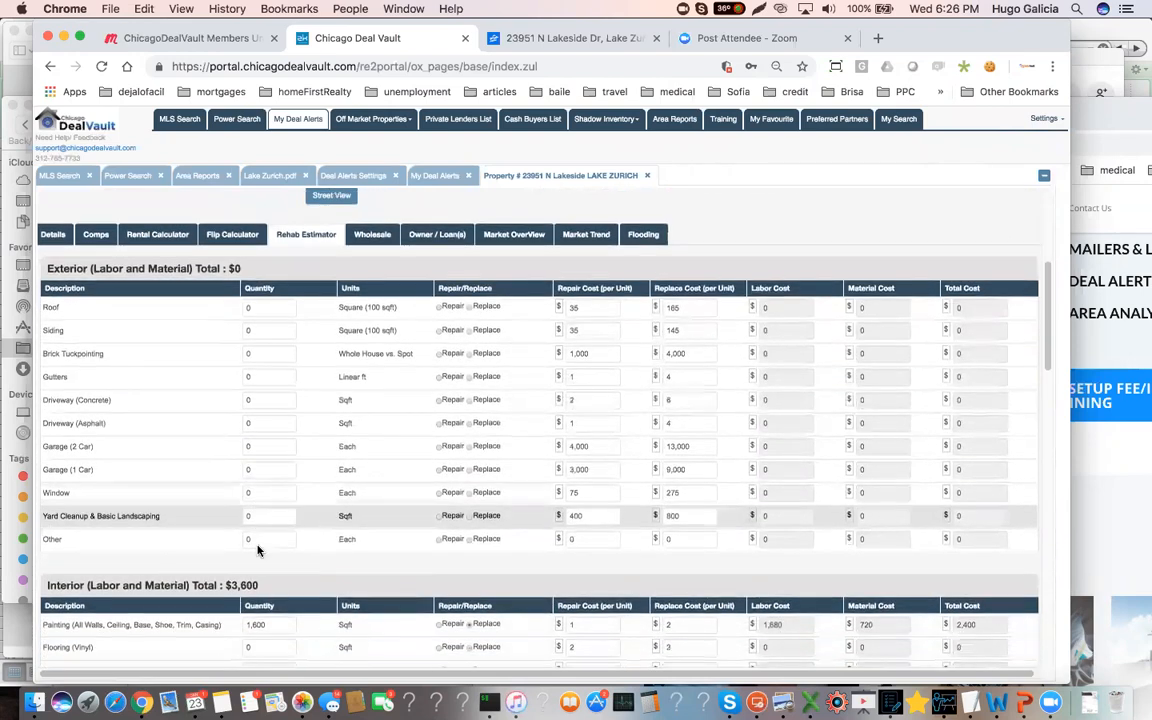
pyautogui.scroll(-5, 259, 540)
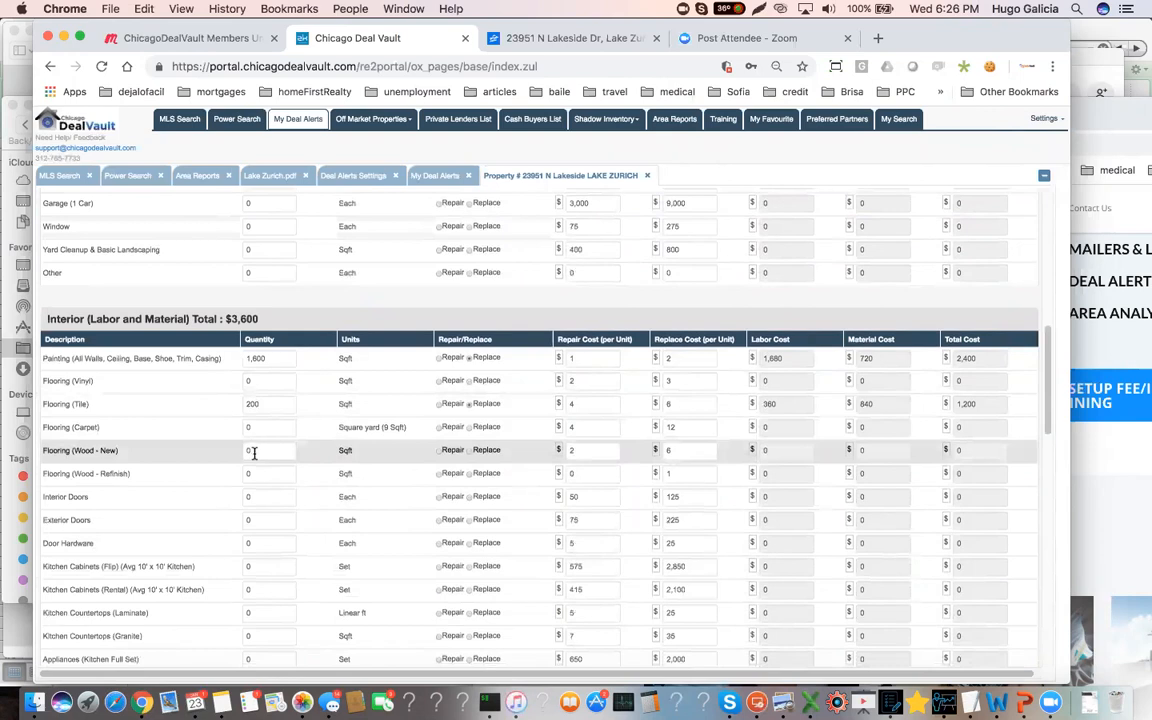
pyautogui.click(254, 452)
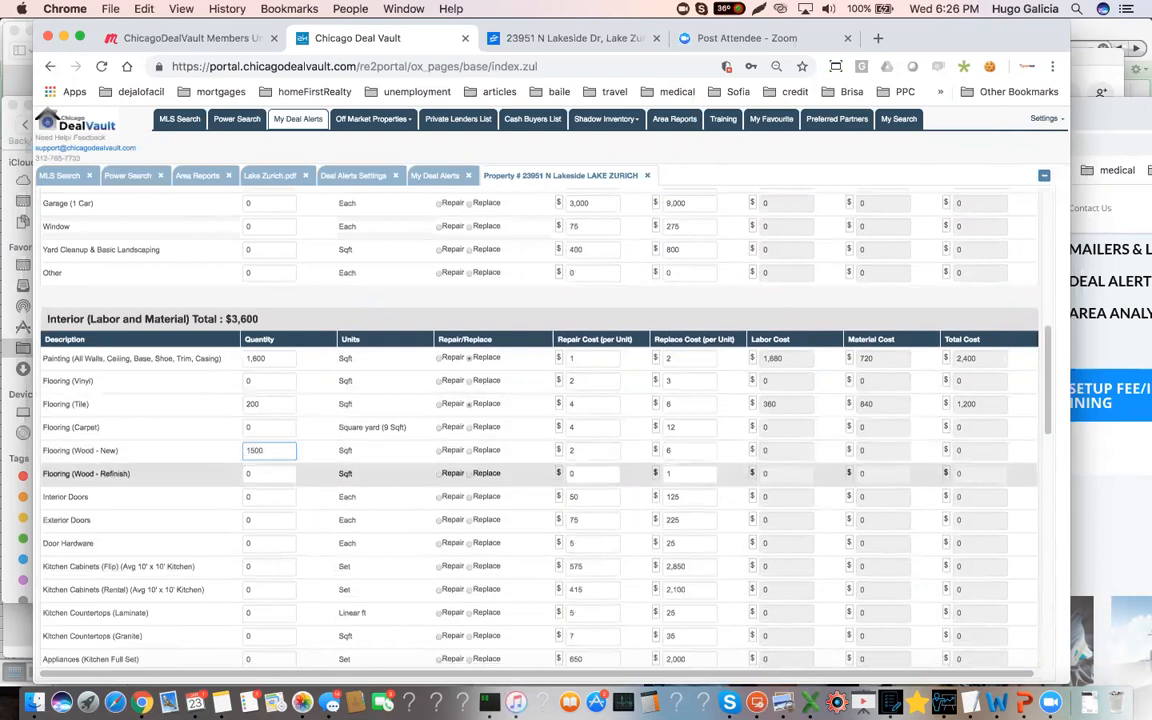
pyautogui.click(468, 453)
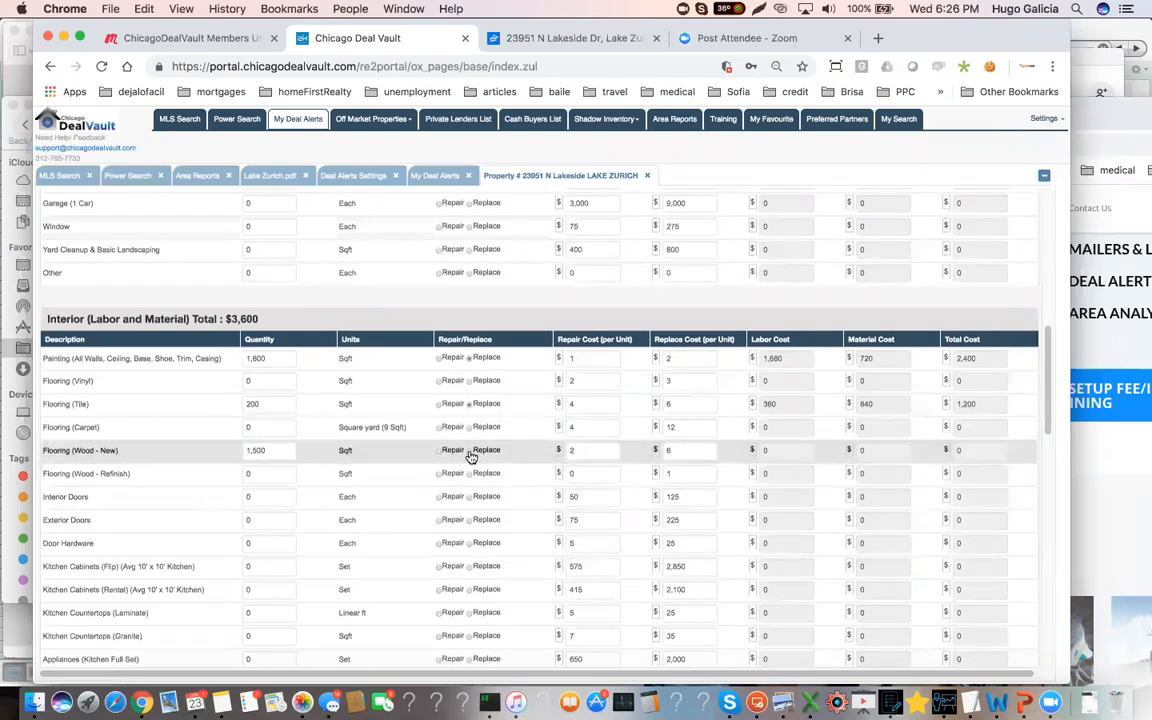
pyautogui.click(474, 451)
# Set the full kitchen appliance quantity to 1 set in the interior estimate and mark it as Replace
pyautogui.scroll(-2, 214, 517)
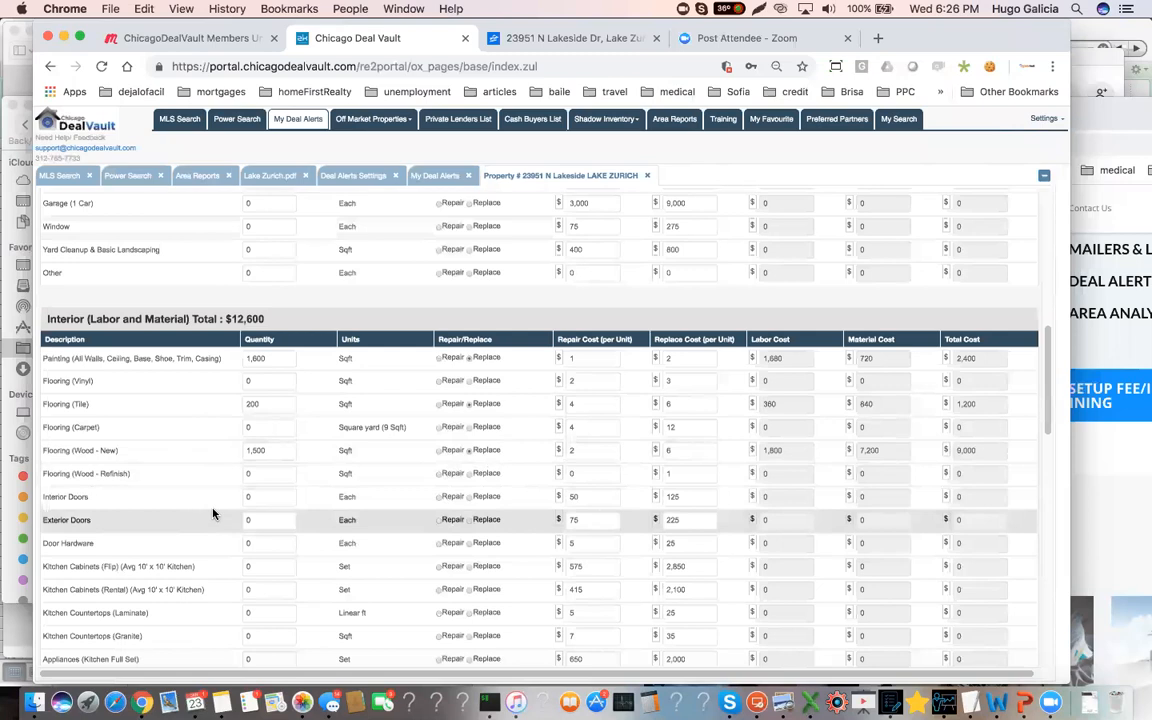
pyautogui.scroll(-4, 214, 513)
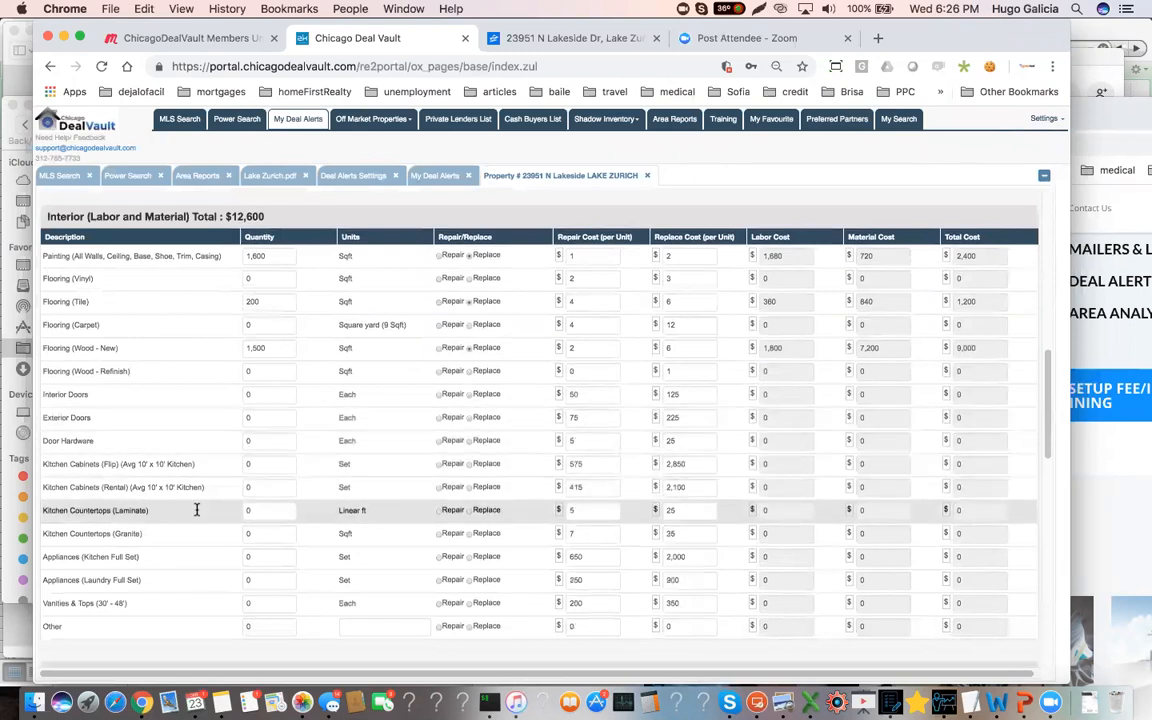
pyautogui.scroll(-1, 200, 508)
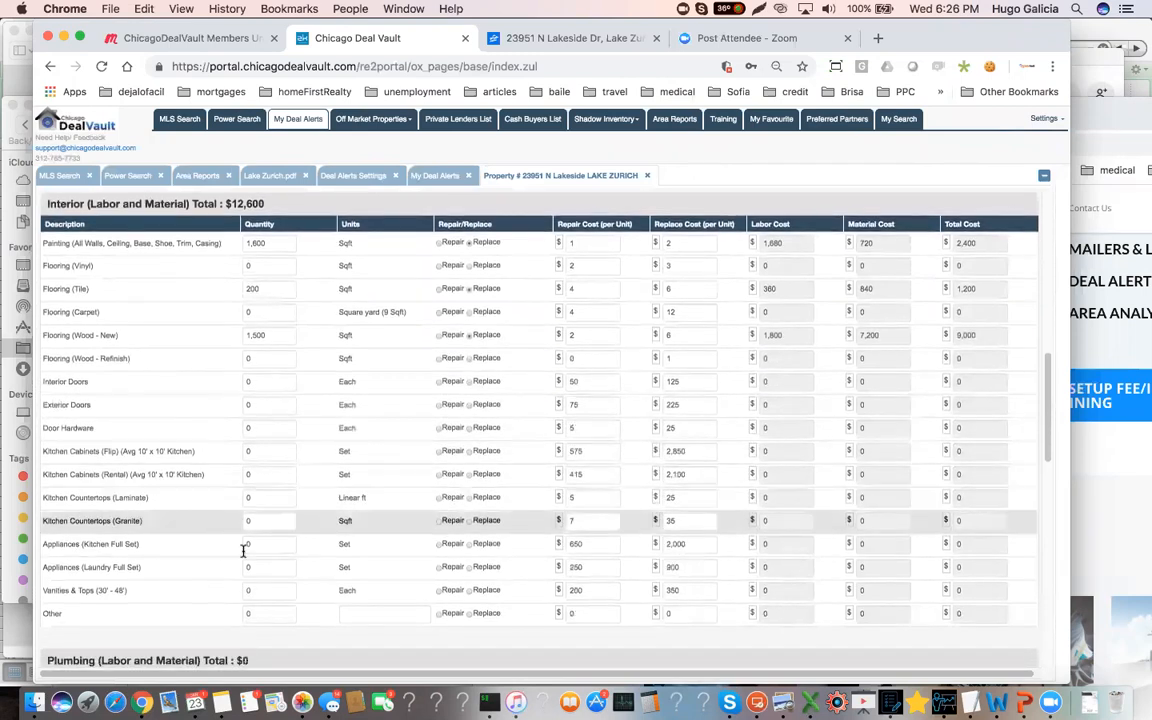
pyautogui.click(265, 544)
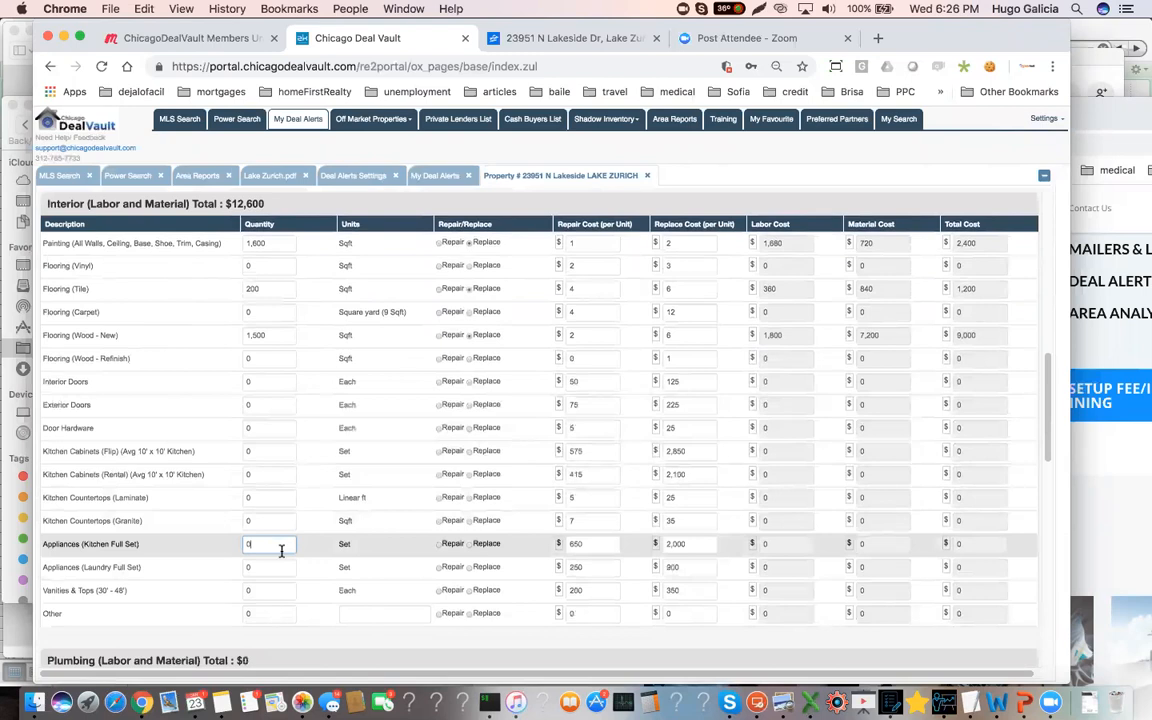
pyautogui.click(469, 545)
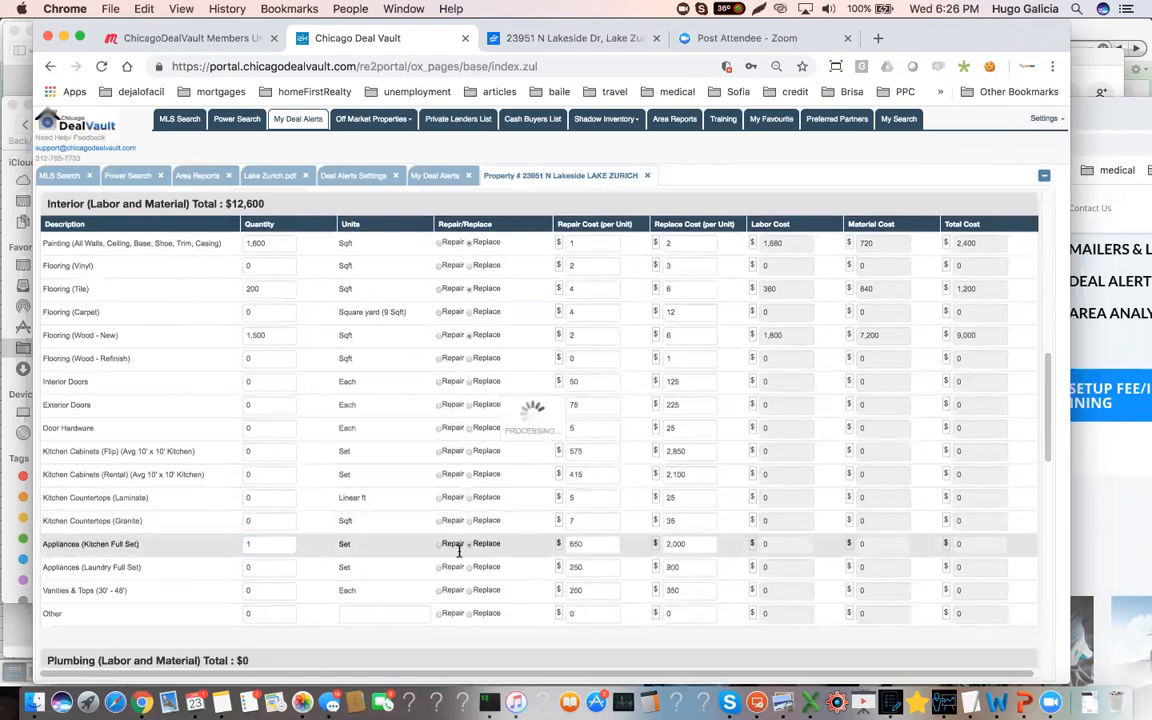
# Set the vanities and tops quantity to 2 in the interior estimate and mark them as Replace
pyautogui.scroll(-1, 293, 588)
pyautogui.scroll(-1, 293, 588)
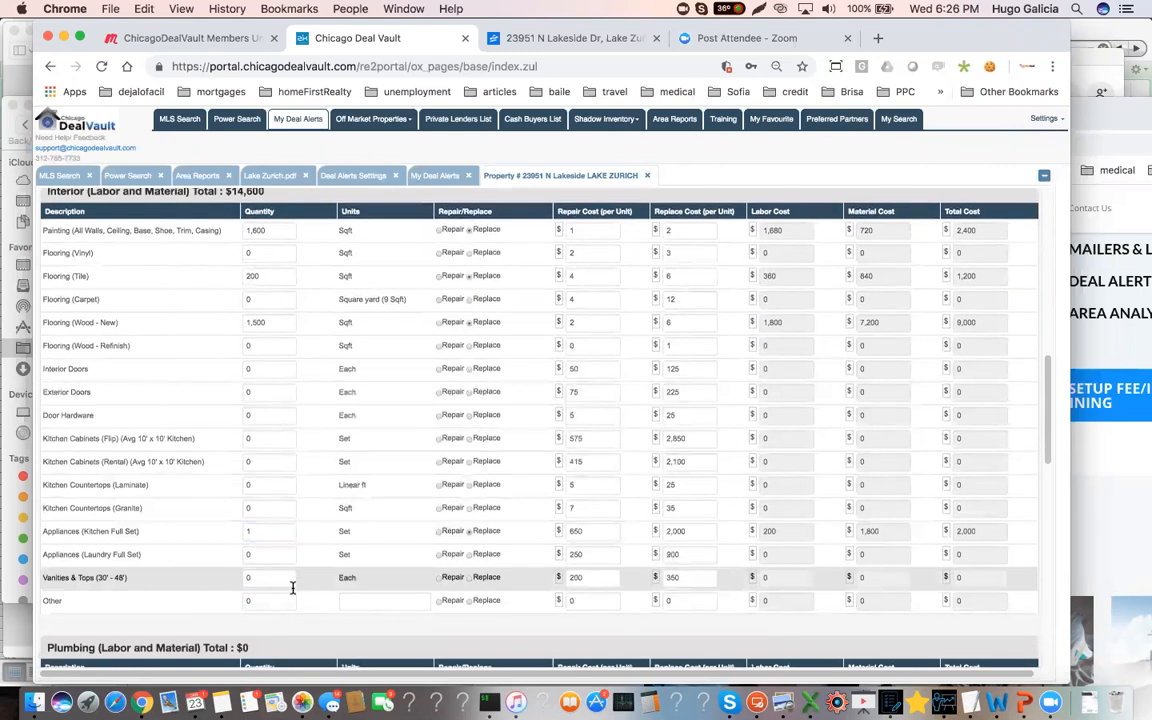
pyautogui.scroll(-4, 278, 586)
pyautogui.click(268, 527)
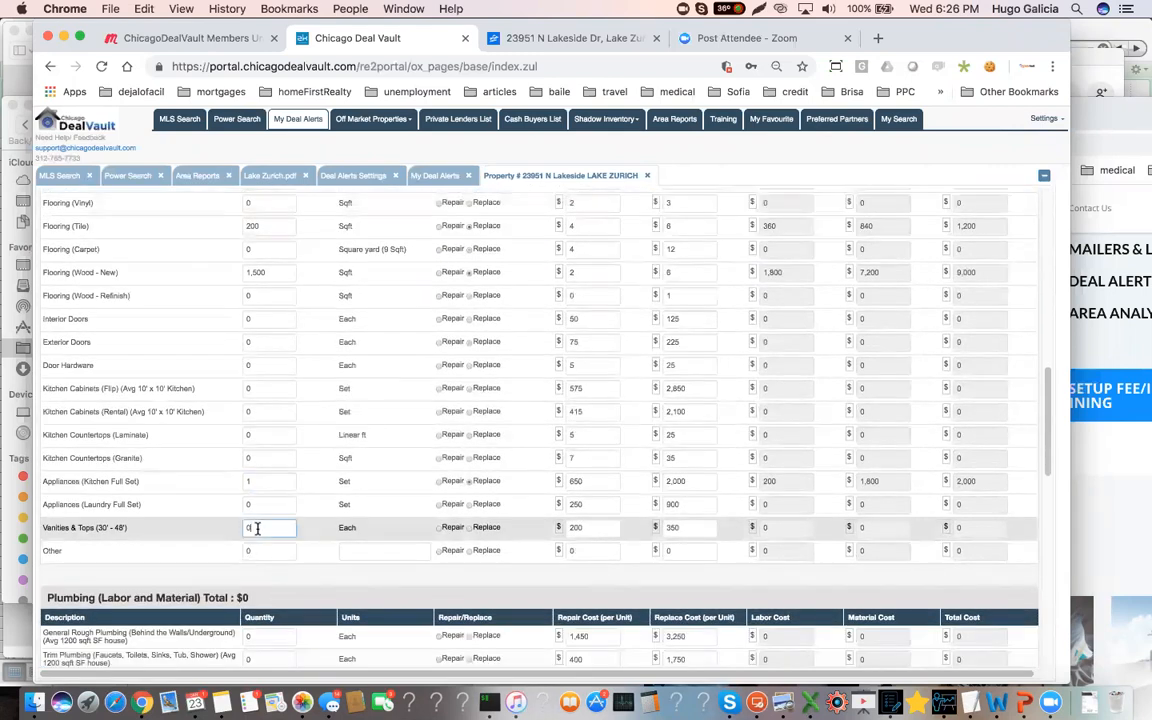
pyautogui.click(469, 535)
# Set the ejector pump quantity to 1 in the plumbing estimate and mark it as Replace
pyautogui.scroll(-3, 222, 478)
pyautogui.scroll(-3, 257, 530)
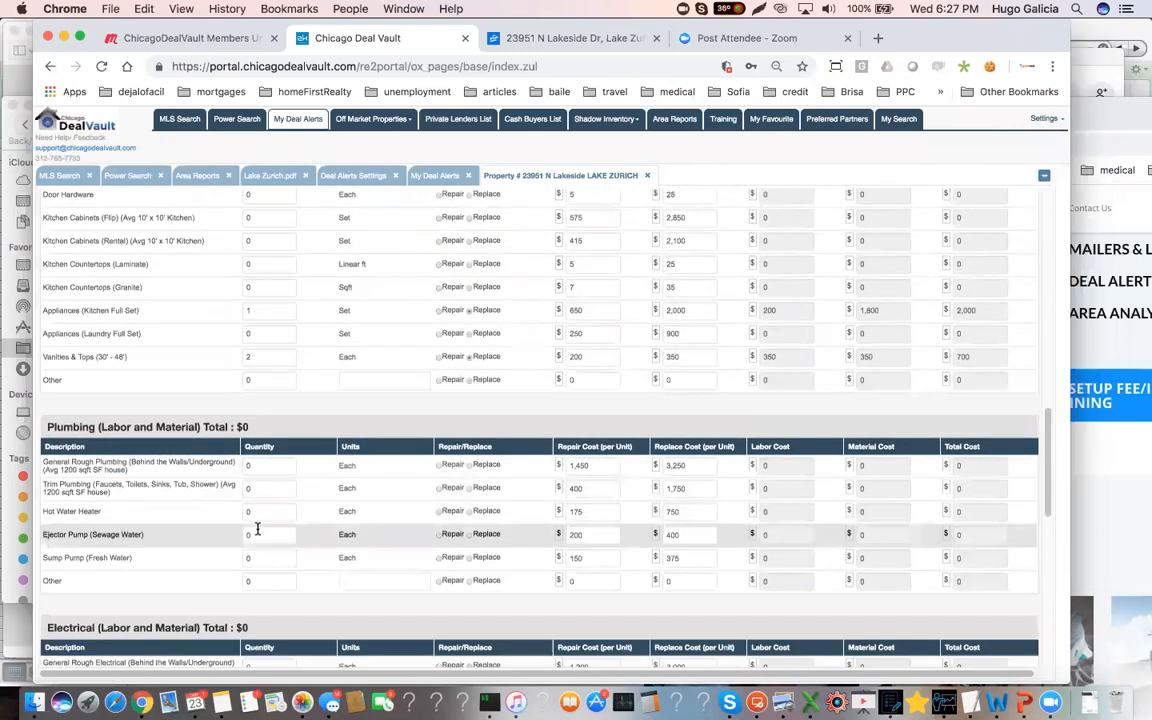
pyautogui.scroll(-1, 257, 528)
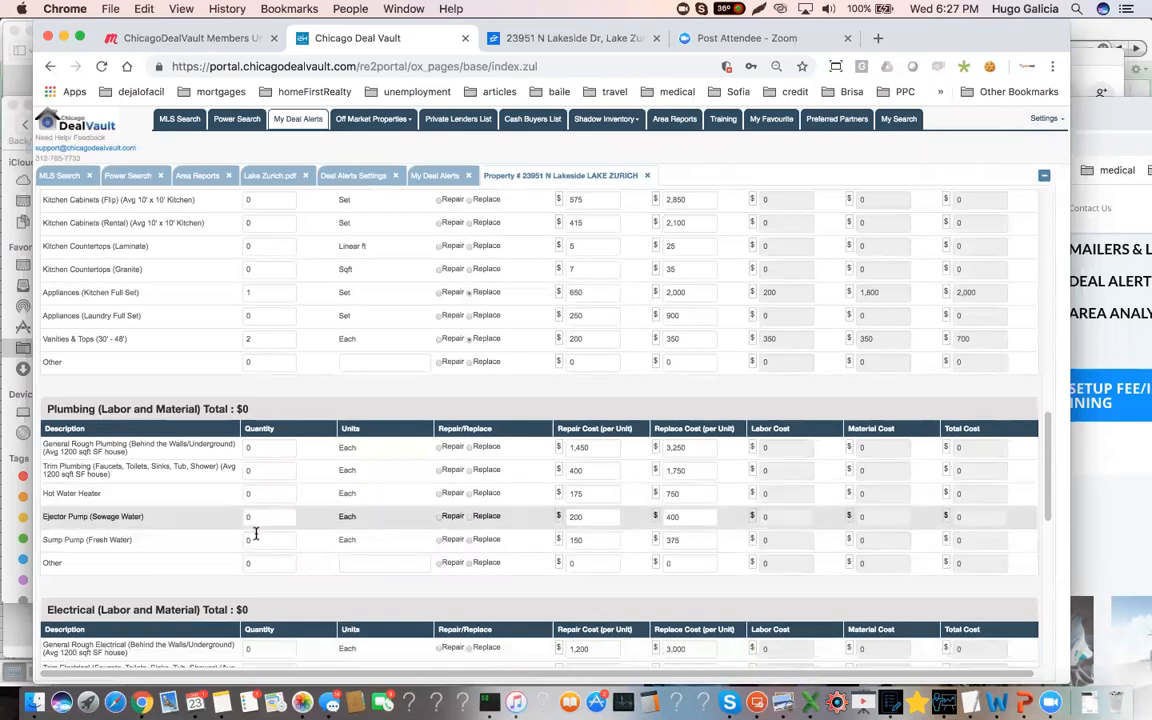
pyautogui.click(260, 517)
pyautogui.write('1')
pyautogui.click(470, 519)
# Review the electrical, HVAC and miscellaneous sections and the total rehab cost, returning to the plumbing section
pyautogui.scroll(-5, 331, 541)
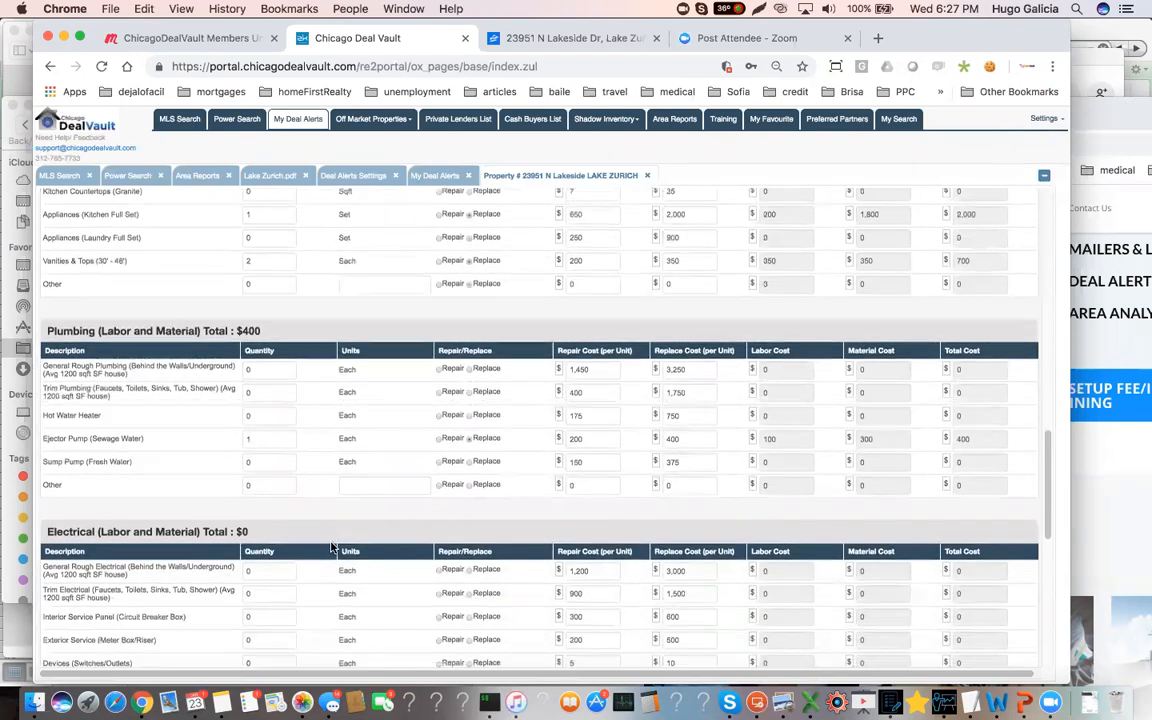
pyautogui.scroll(-1, 331, 541)
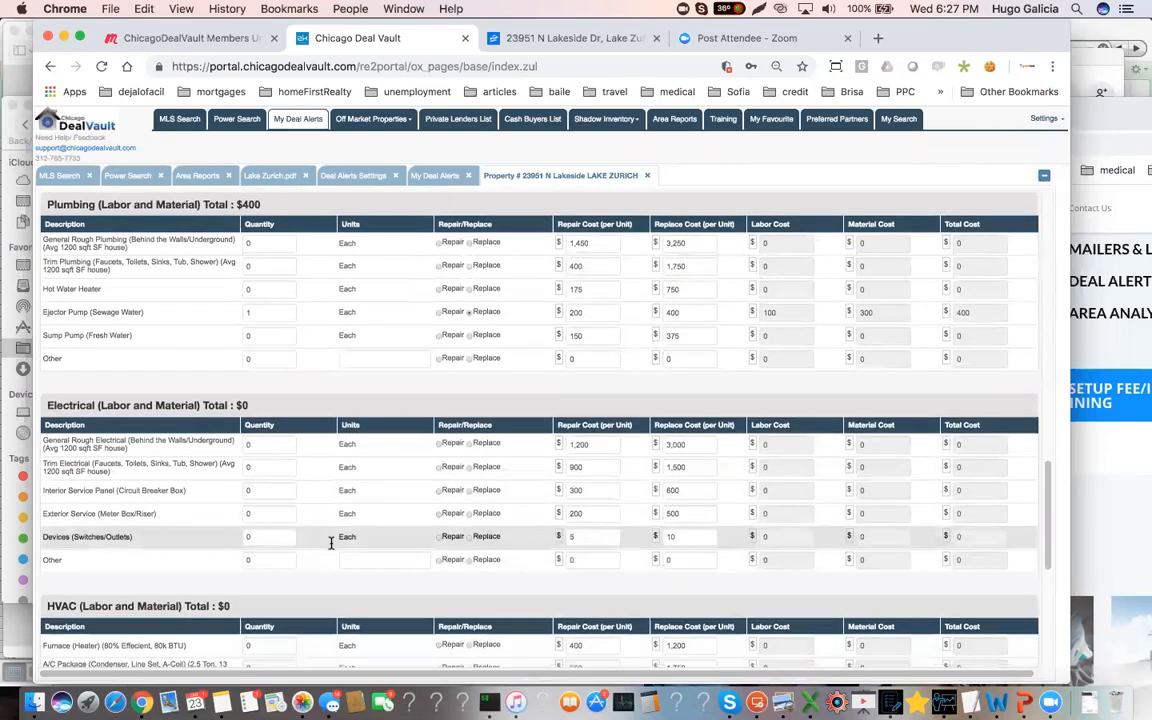
pyautogui.scroll(-4, 331, 554)
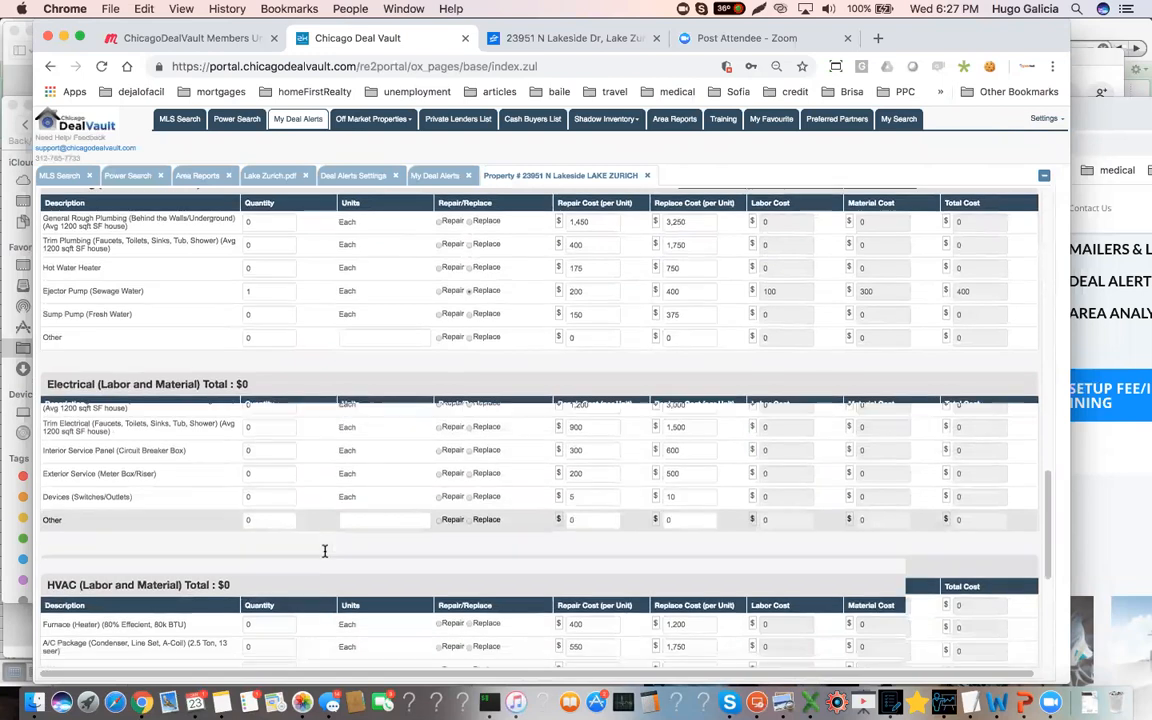
pyautogui.scroll(-4, 253, 572)
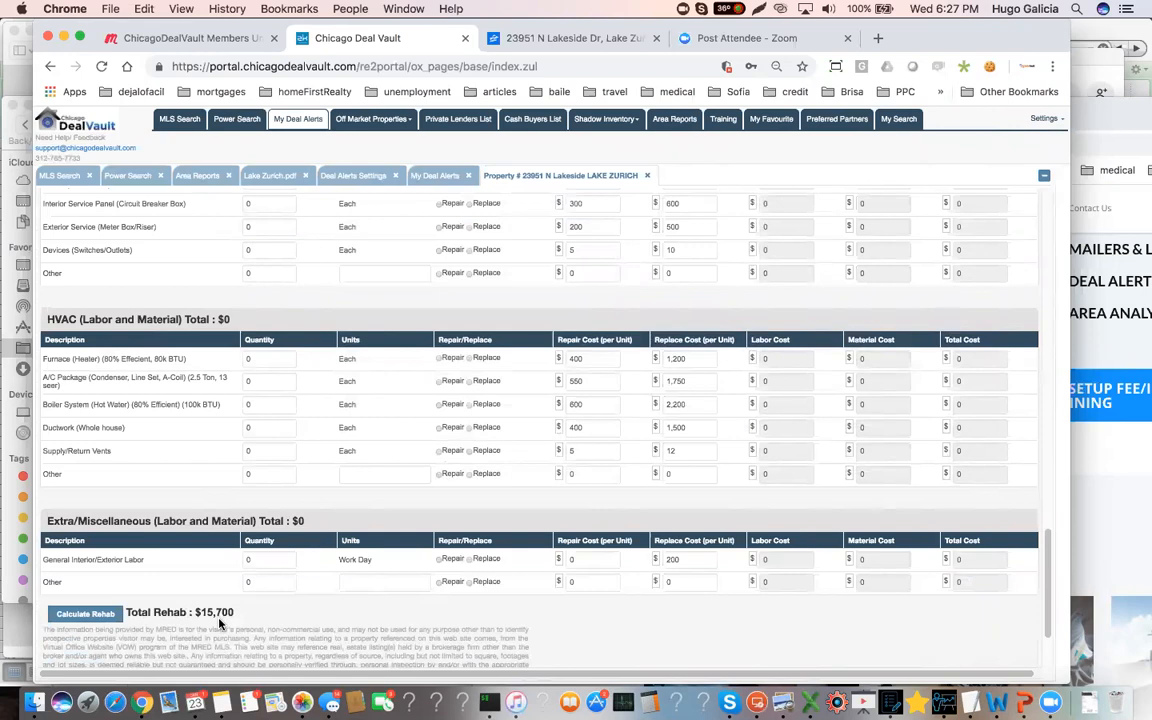
pyautogui.scroll(12, 215, 612)
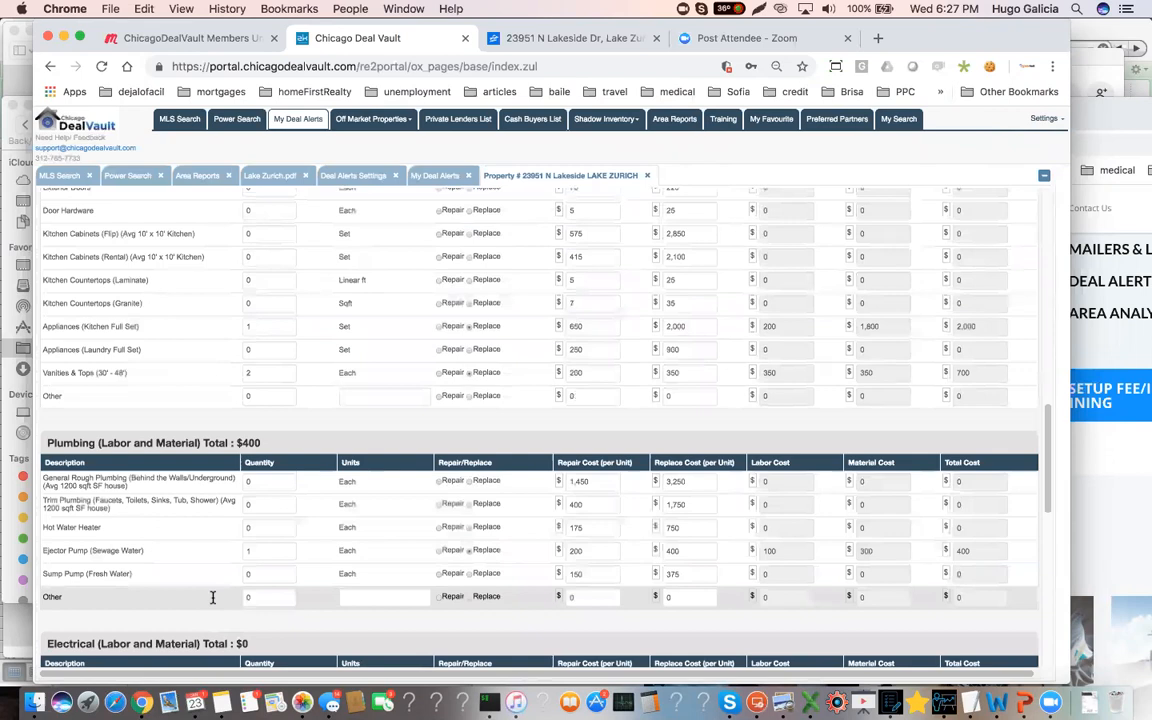
# Set the window quantity to 23 in the exterior estimate and mark the windows as Replace
pyautogui.scroll(10, 212, 598)
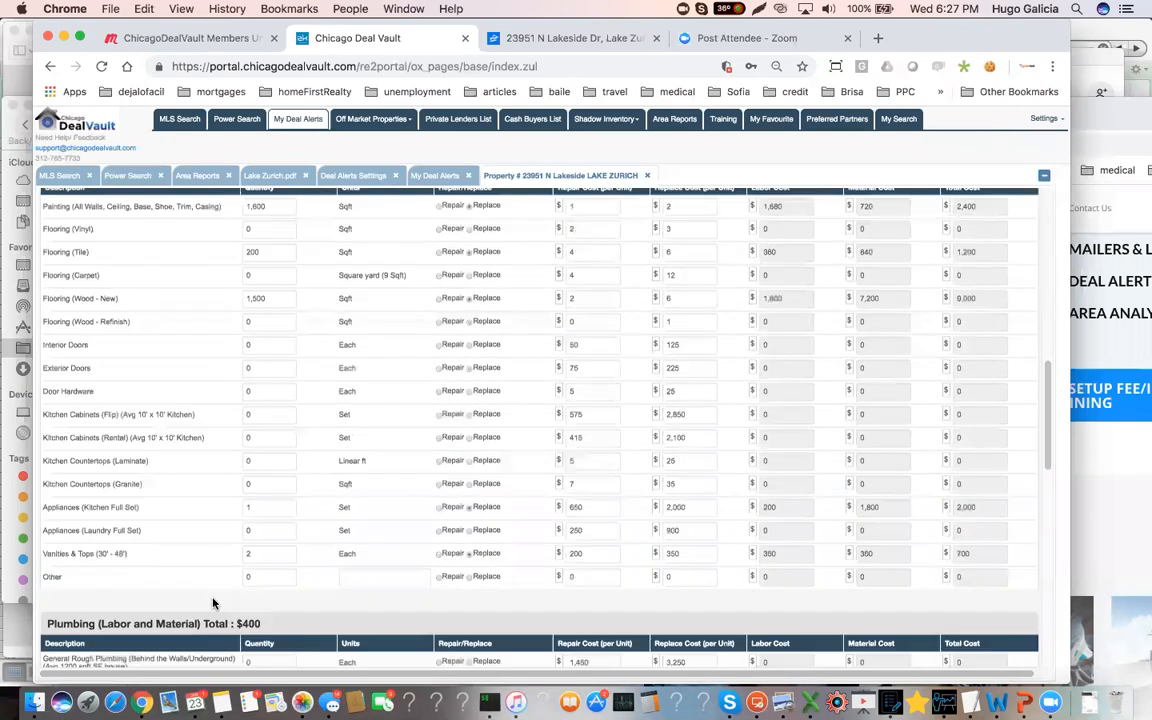
pyautogui.scroll(3, 212, 603)
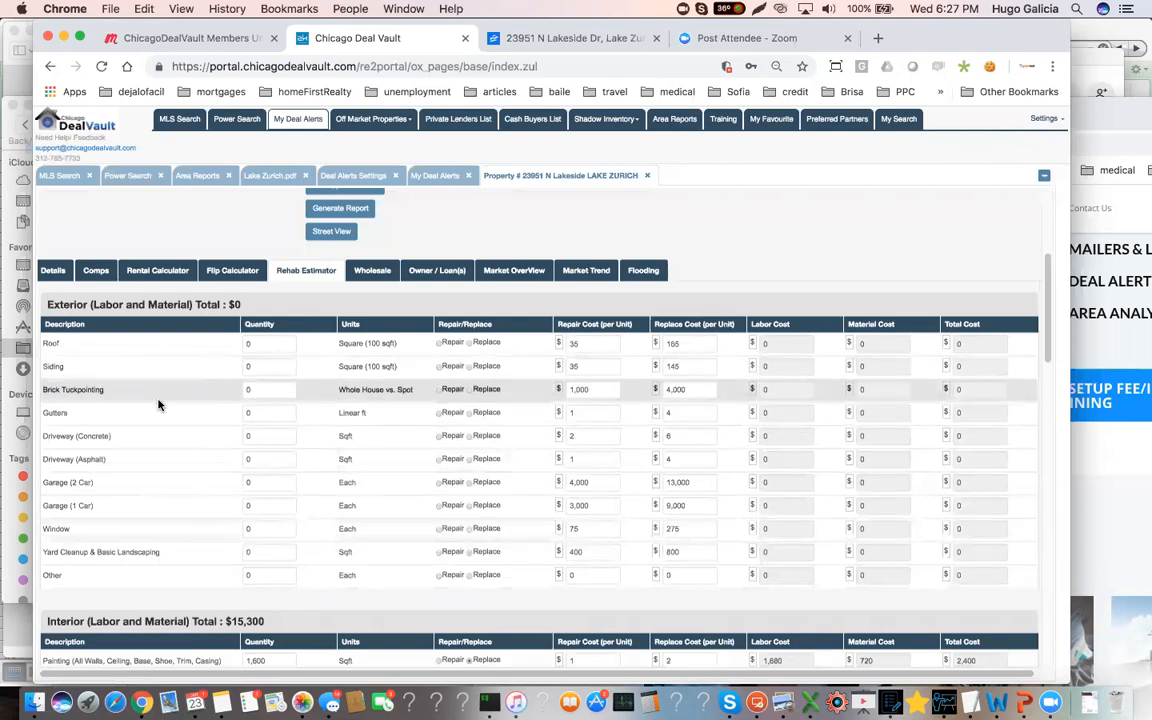
pyautogui.scroll(3, 160, 406)
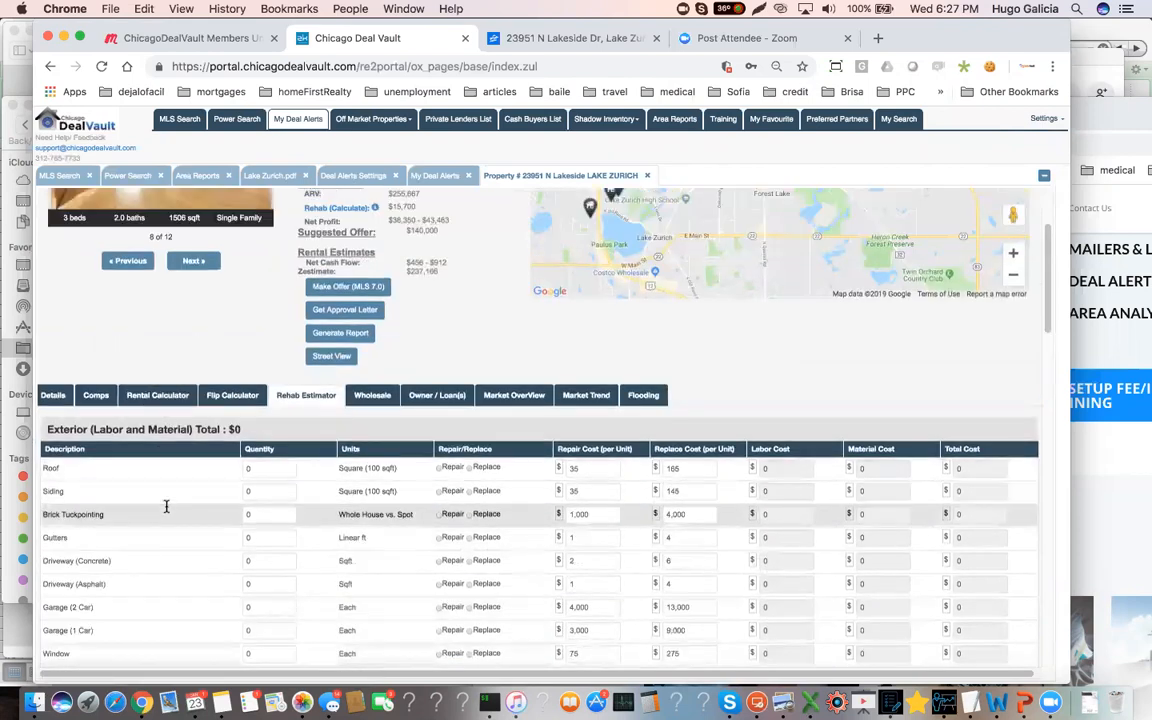
pyautogui.scroll(-2, 165, 510)
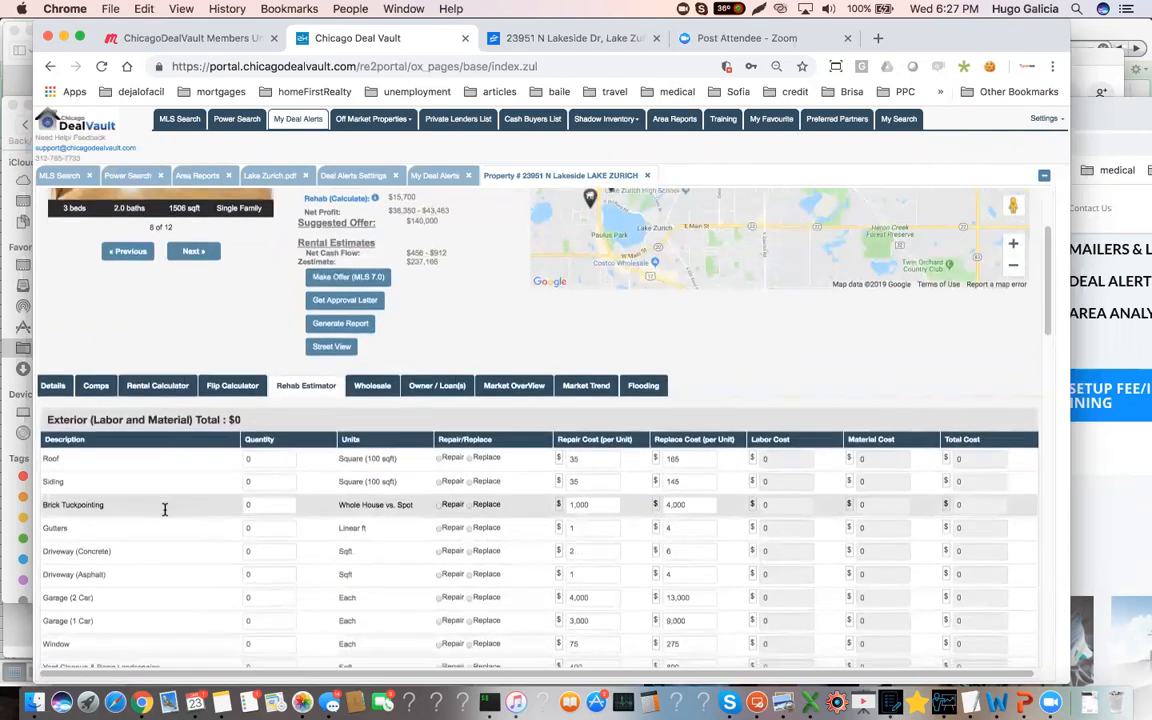
pyautogui.click(264, 590)
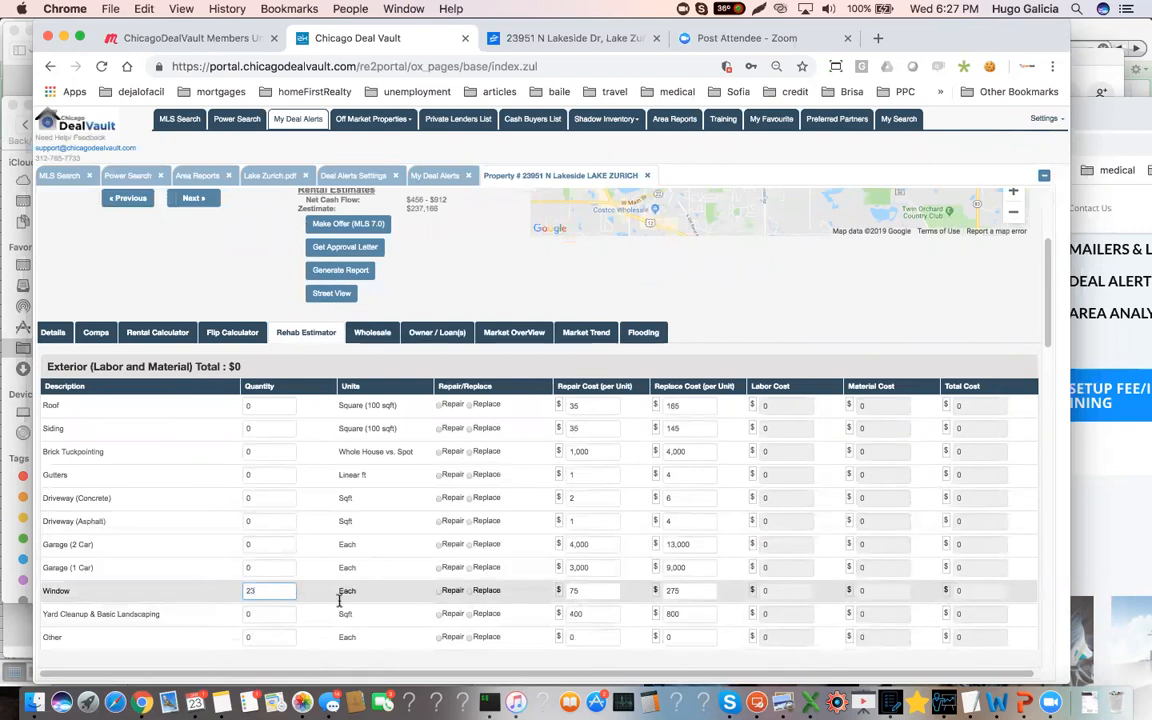
pyautogui.click(468, 590)
# Set the windows' replace cost per unit to $425 in the exterior estimate
pyautogui.doubleClick(673, 591)
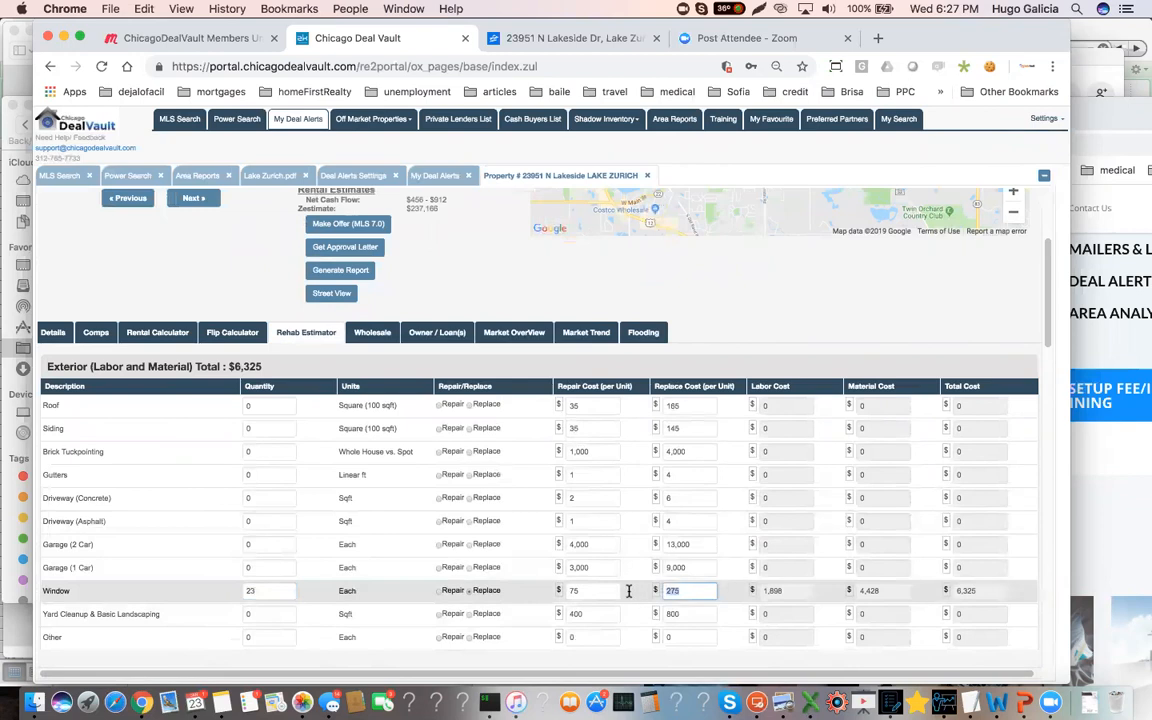
pyautogui.write('425')
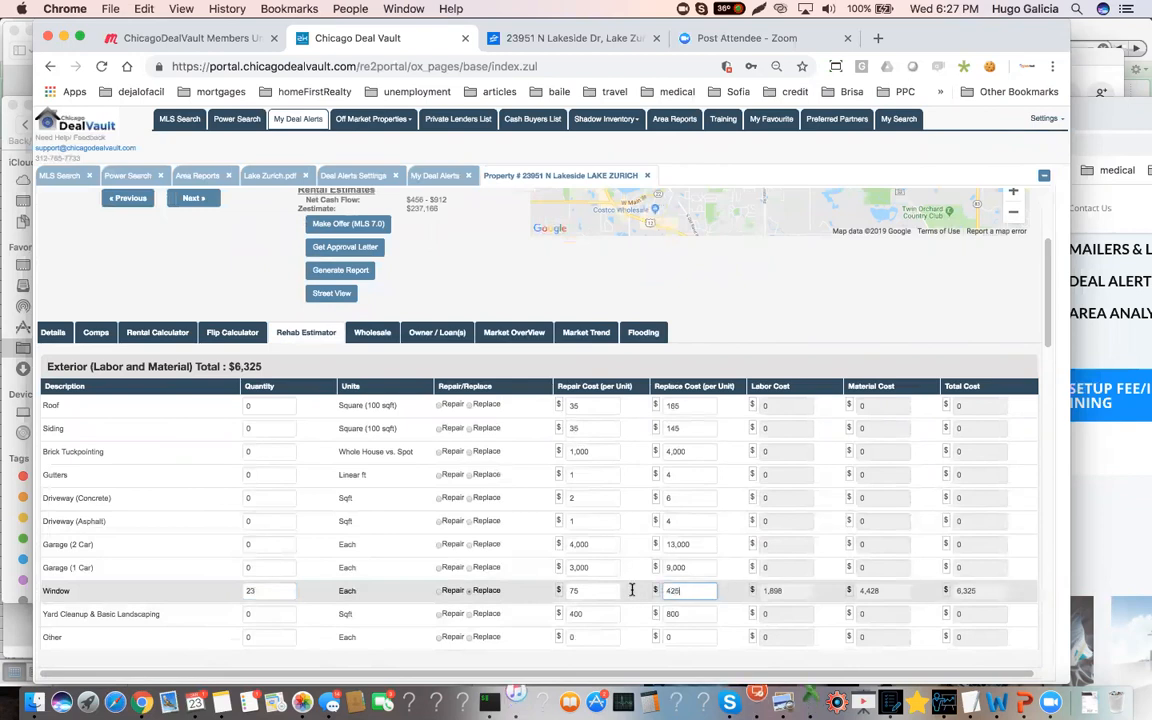
pyautogui.click(598, 613)
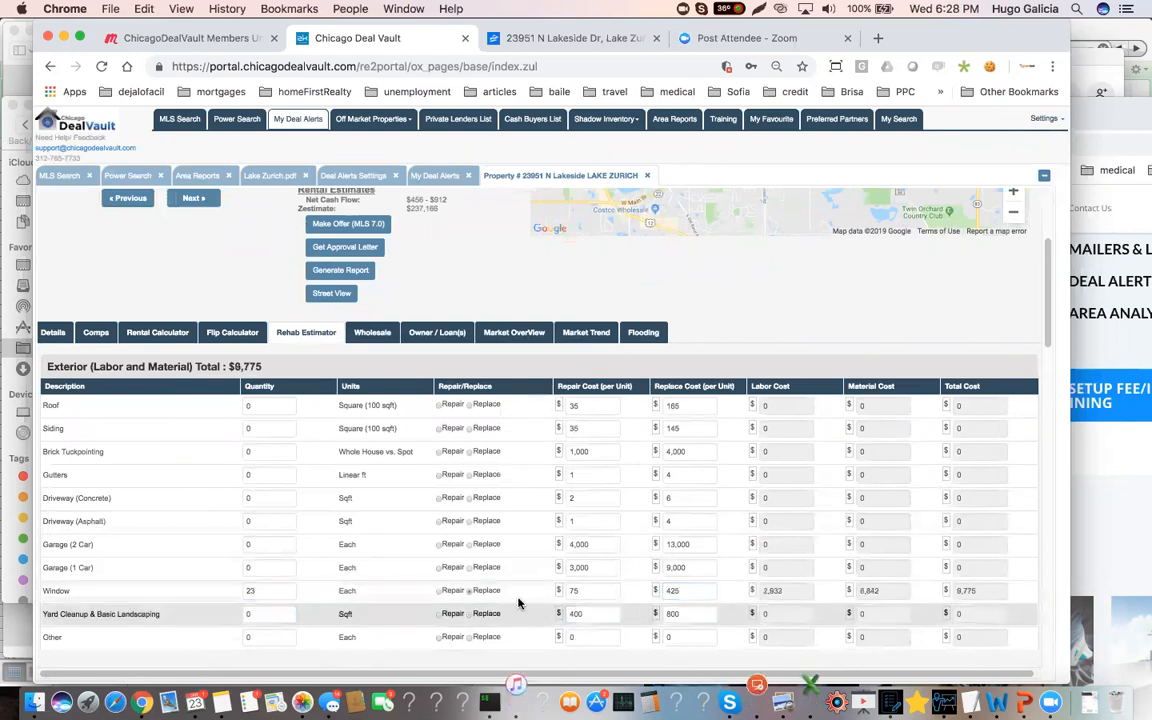
# Set the interior service panel (circuit breaker box) quantity to 1 in the electrical estimate and mark it as Replace
pyautogui.scroll(-2, 365, 568)
pyautogui.scroll(-10, 362, 570)
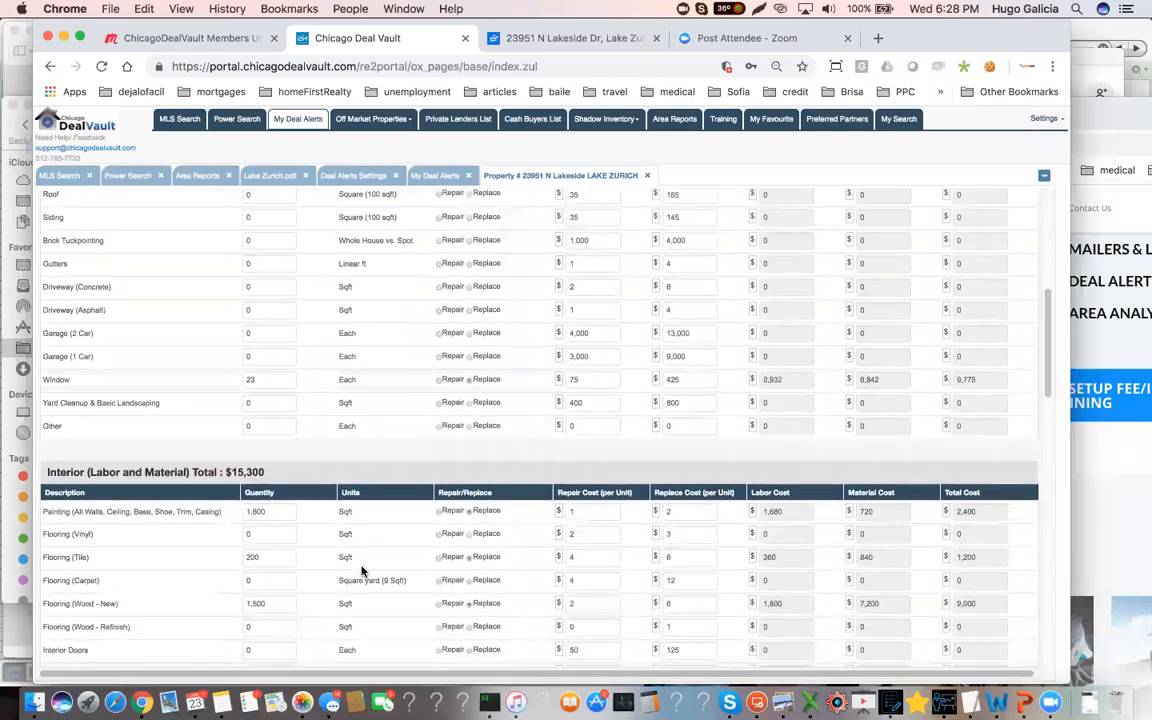
pyautogui.scroll(-5, 362, 567)
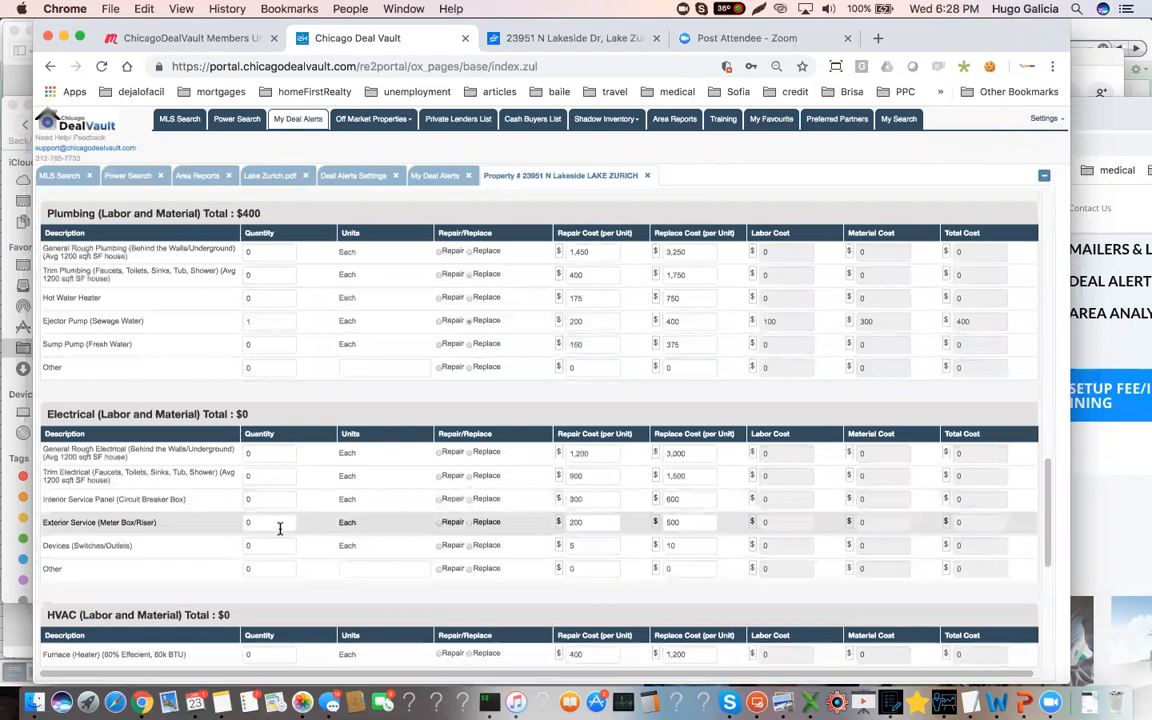
pyautogui.click(271, 499)
pyautogui.write('1')
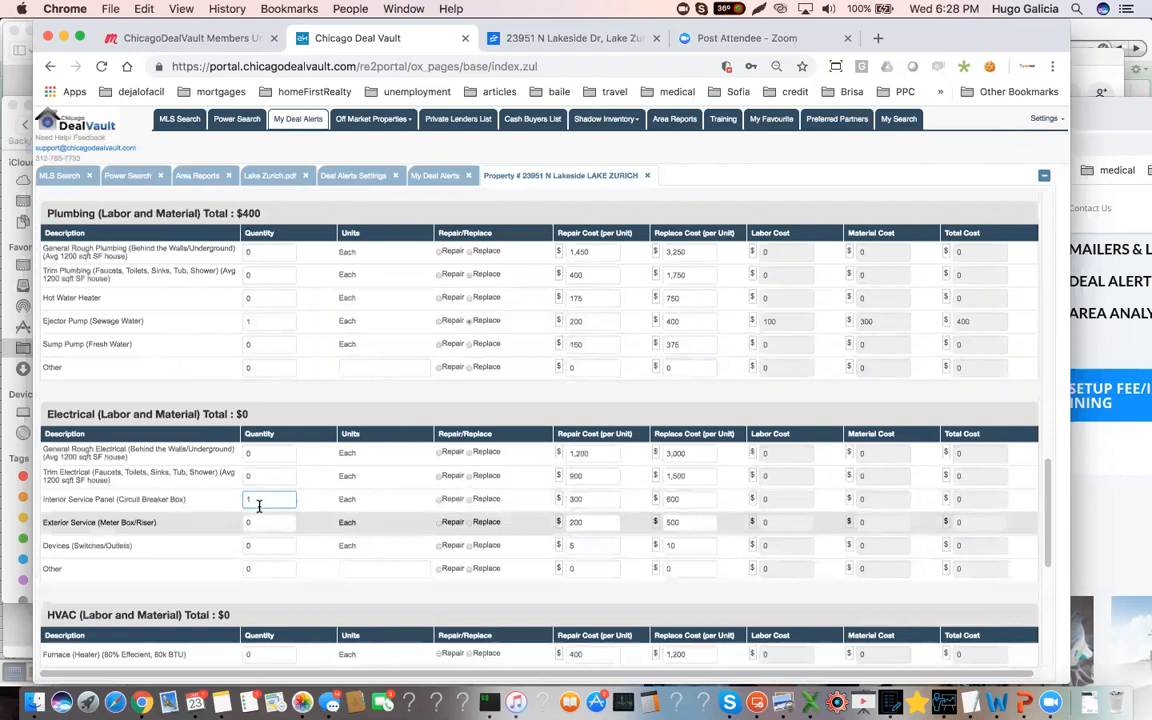
pyautogui.click(471, 502)
pyautogui.click(471, 503)
pyautogui.scroll(-3, 160, 600)
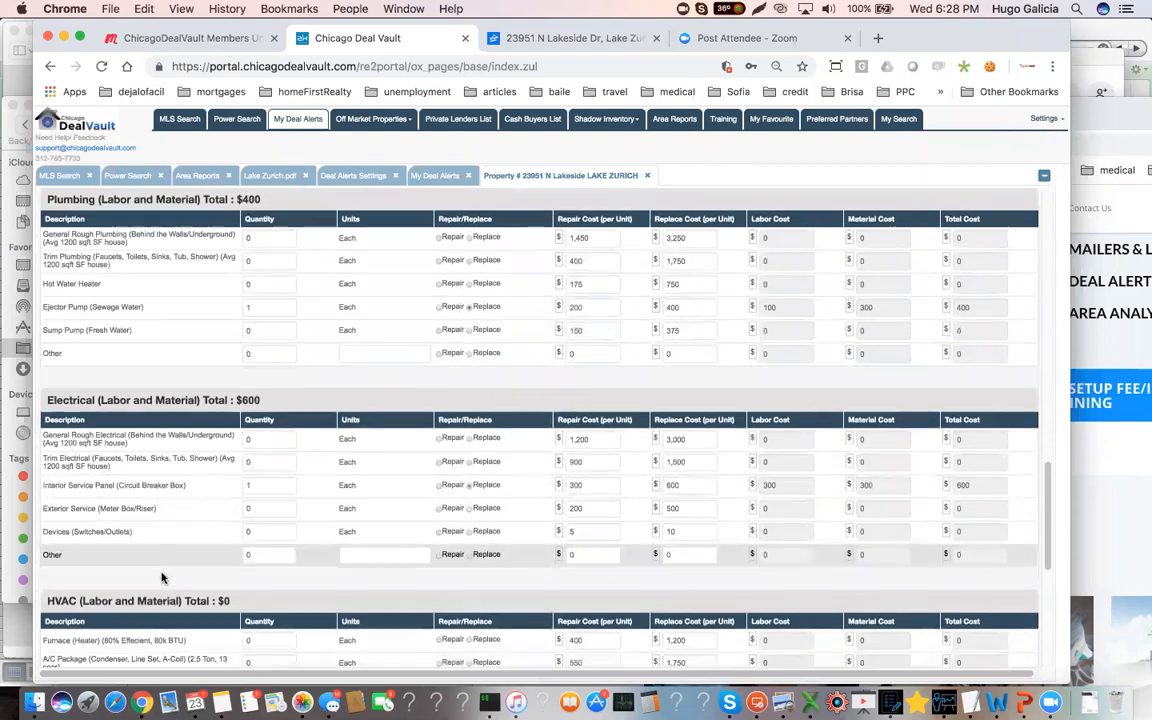
pyautogui.scroll(-5, 278, 573)
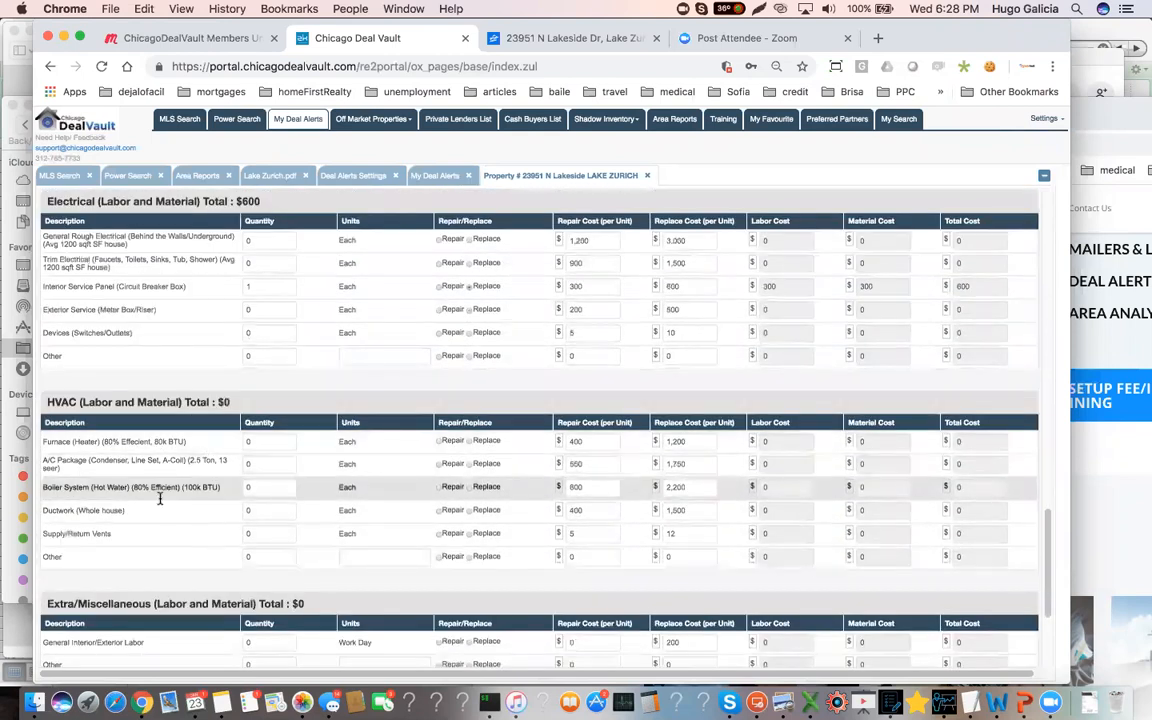
pyautogui.scroll(-4, 160, 510)
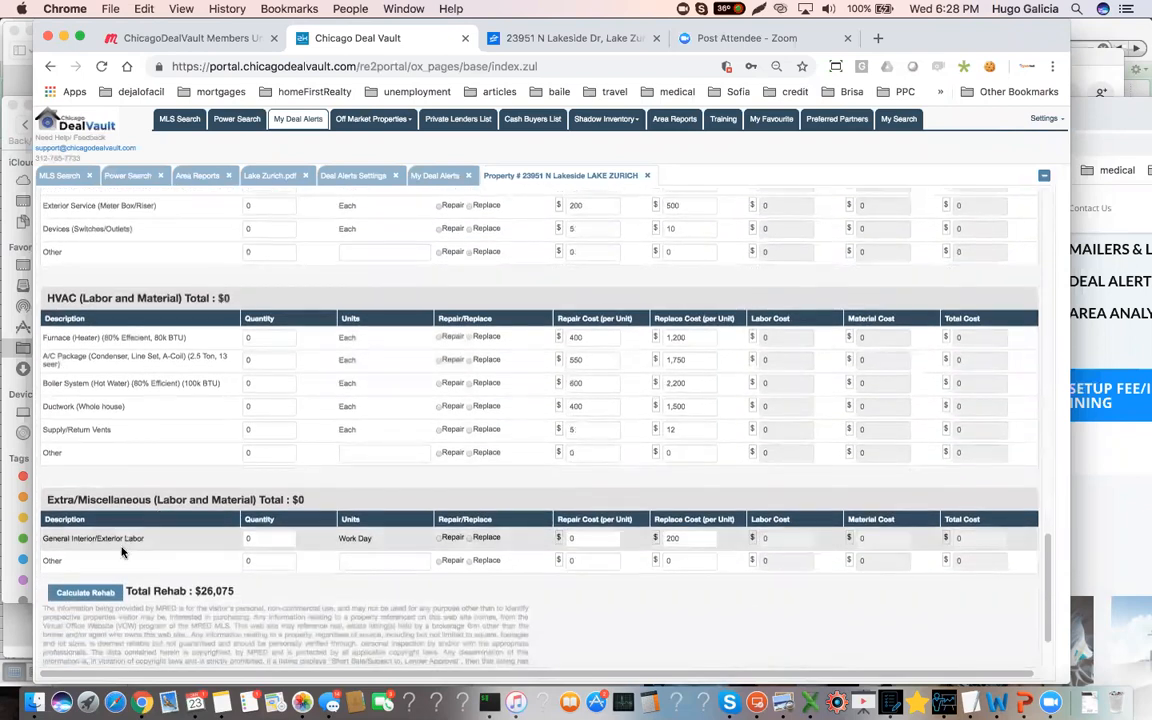
pyautogui.click(262, 562)
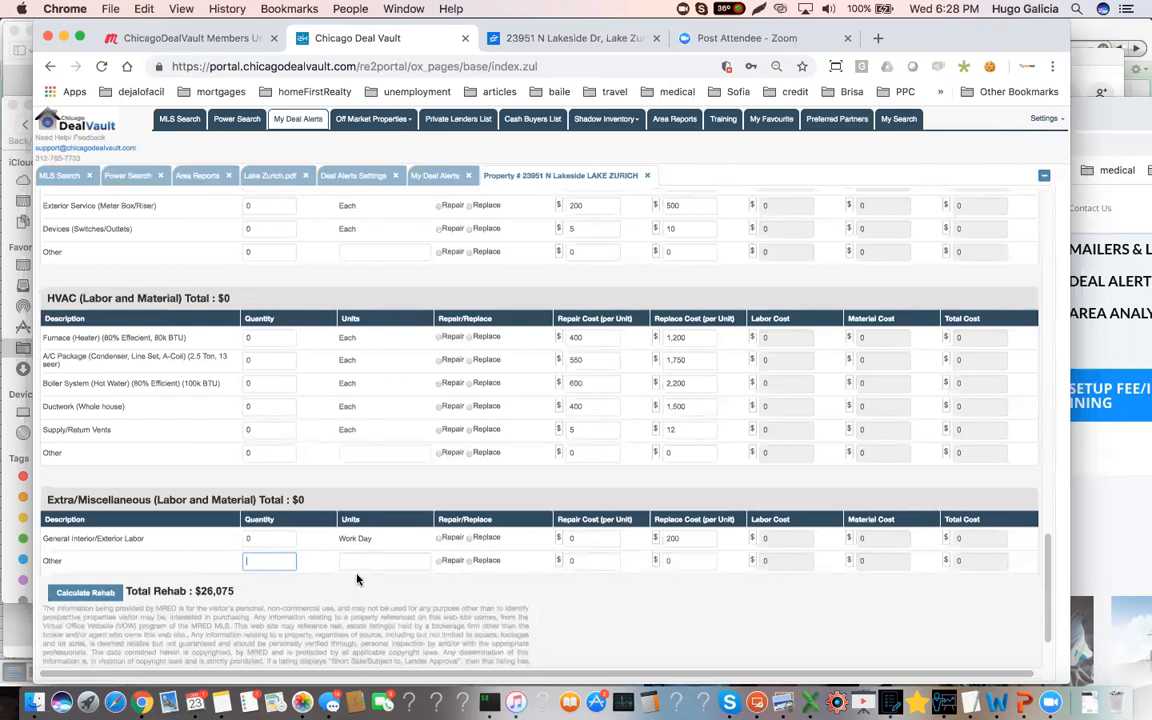
# Set the replace cost per unit of the Other item in the electrical estimate to $3,000
pyautogui.scroll(2, 290, 427)
pyautogui.scroll(2, 290, 427)
pyautogui.click(245, 370)
pyautogui.click(572, 371)
pyautogui.click(689, 371)
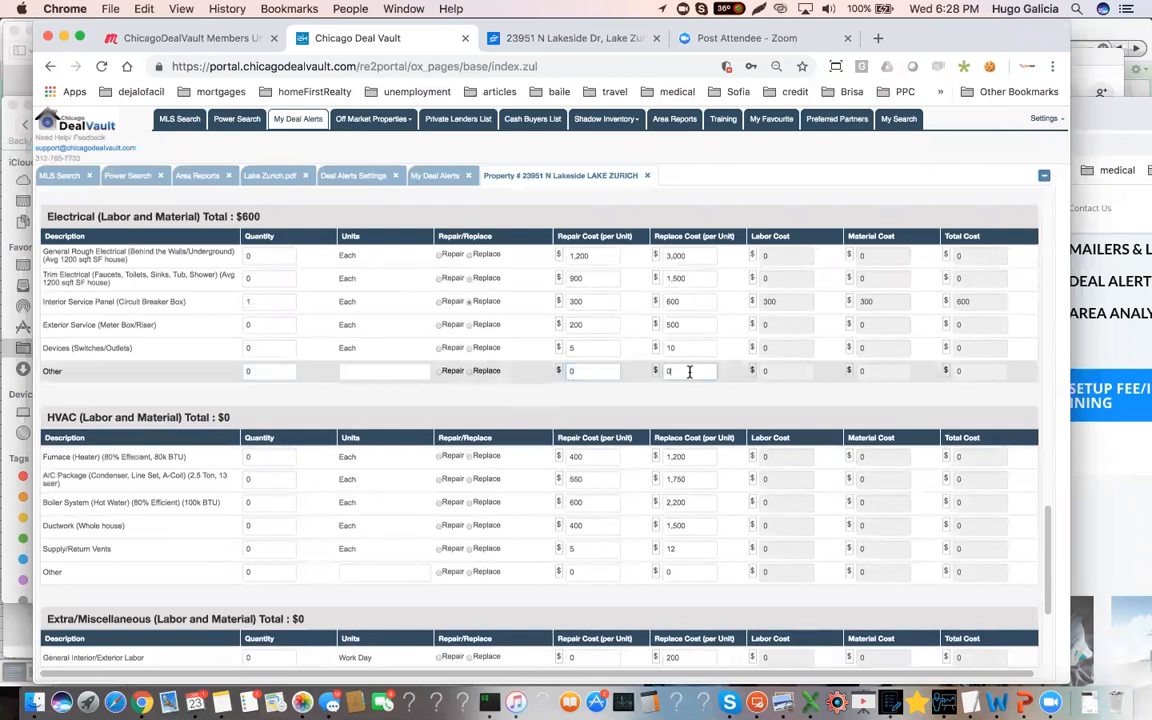
pyautogui.write('3,00')
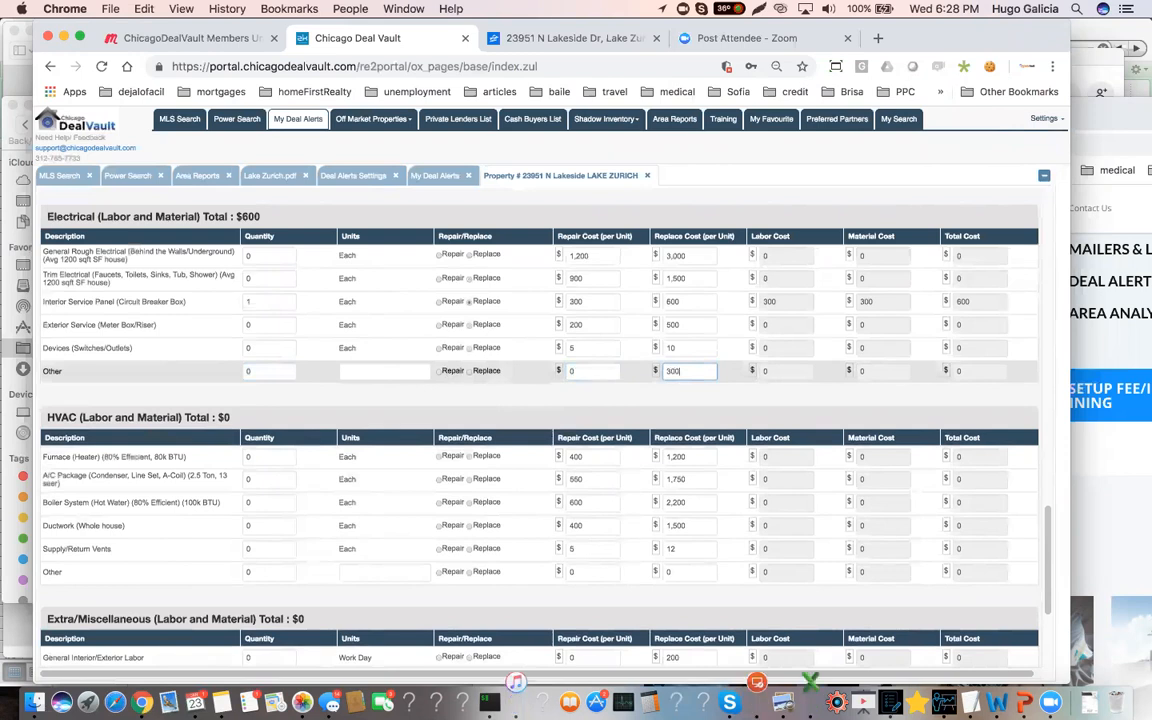
pyautogui.write('0')
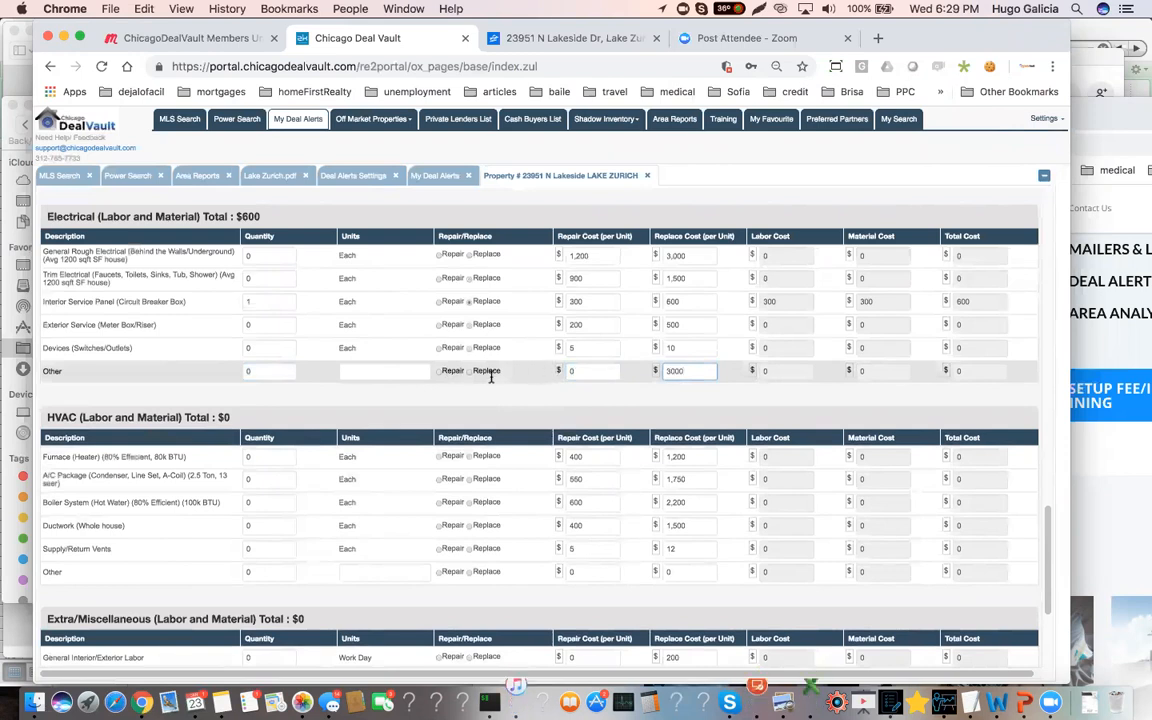
# Set the electrical Other item's quantity to 1 and mark it as Replace
pyautogui.click(396, 395)
pyautogui.click(289, 376)
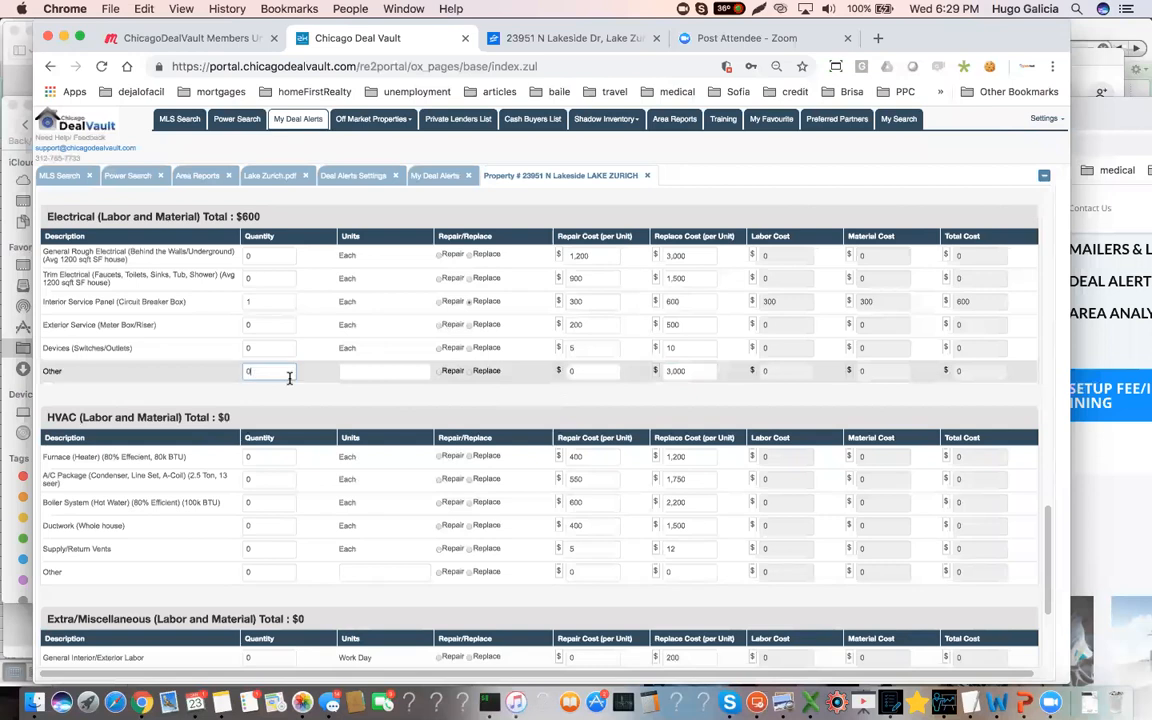
pyautogui.click(471, 372)
pyautogui.click(467, 373)
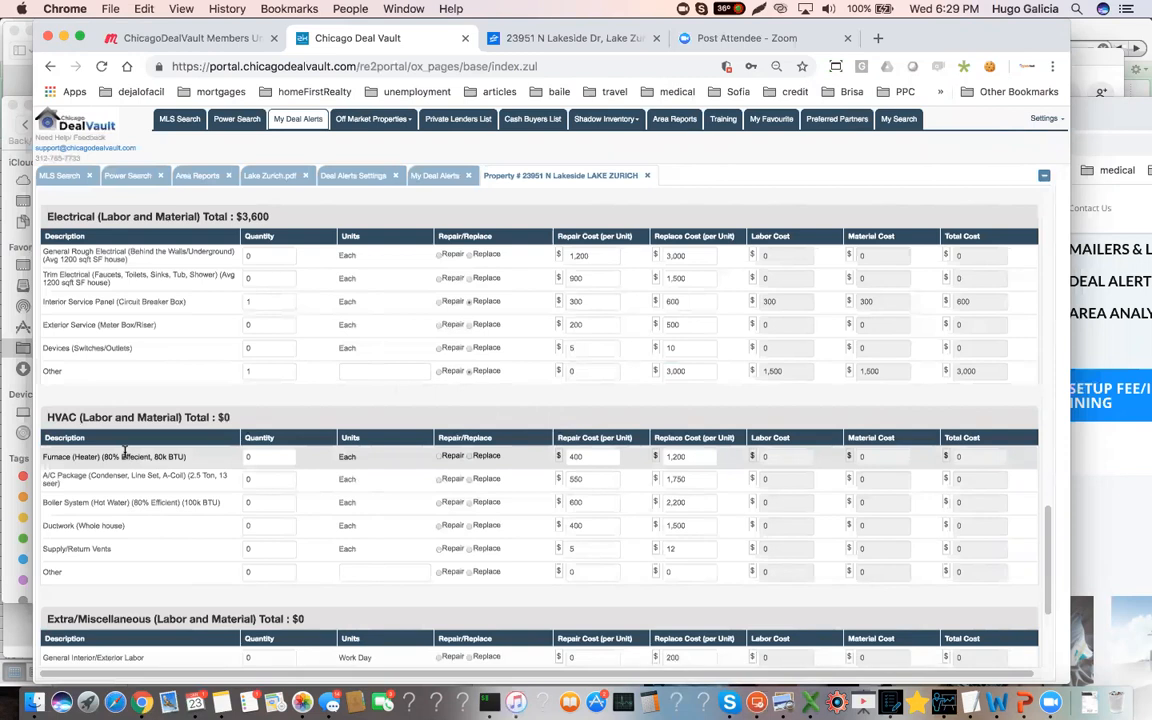
# Add an Other item to the plumbing estimate with quantity 1, marked as Replace, at a replace cost of $2,000
pyautogui.scroll(5, 120, 455)
pyautogui.click(263, 402)
pyautogui.write('1')
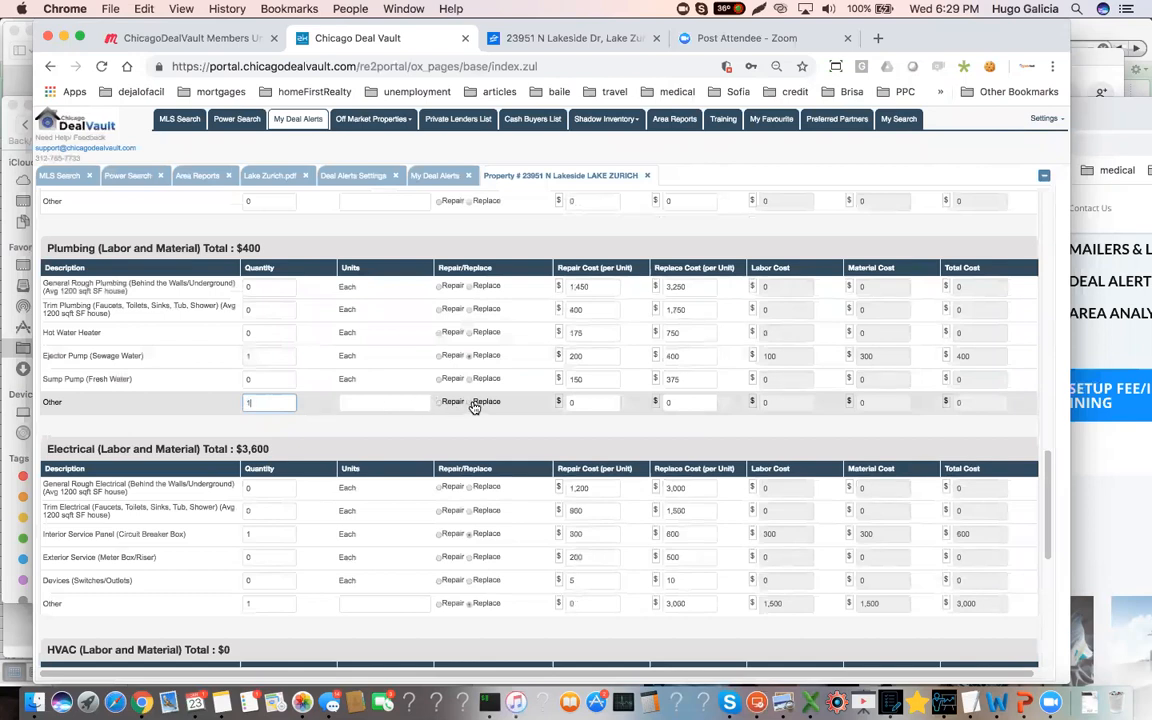
pyautogui.click(472, 404)
pyautogui.click(470, 404)
pyautogui.click(653, 403)
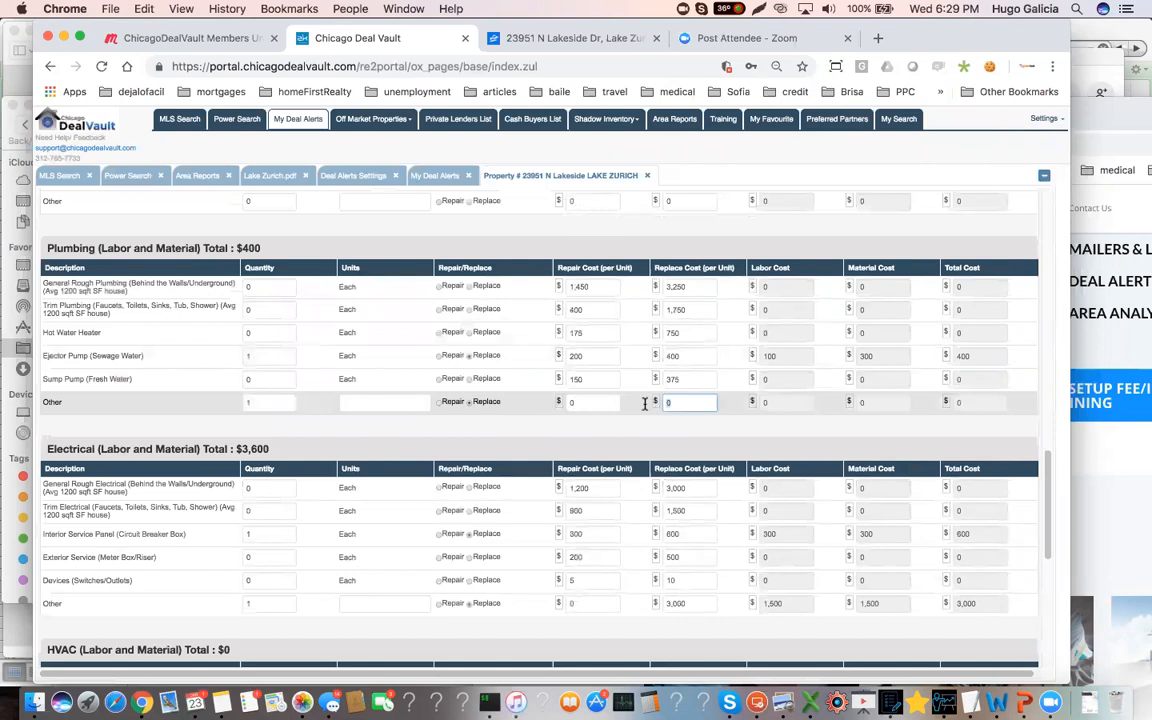
pyautogui.click(366, 431)
# Recalculate the total rehab cost and check the flip estimates in the property summary
pyautogui.scroll(-1, 334, 477)
pyautogui.scroll(-5, 334, 477)
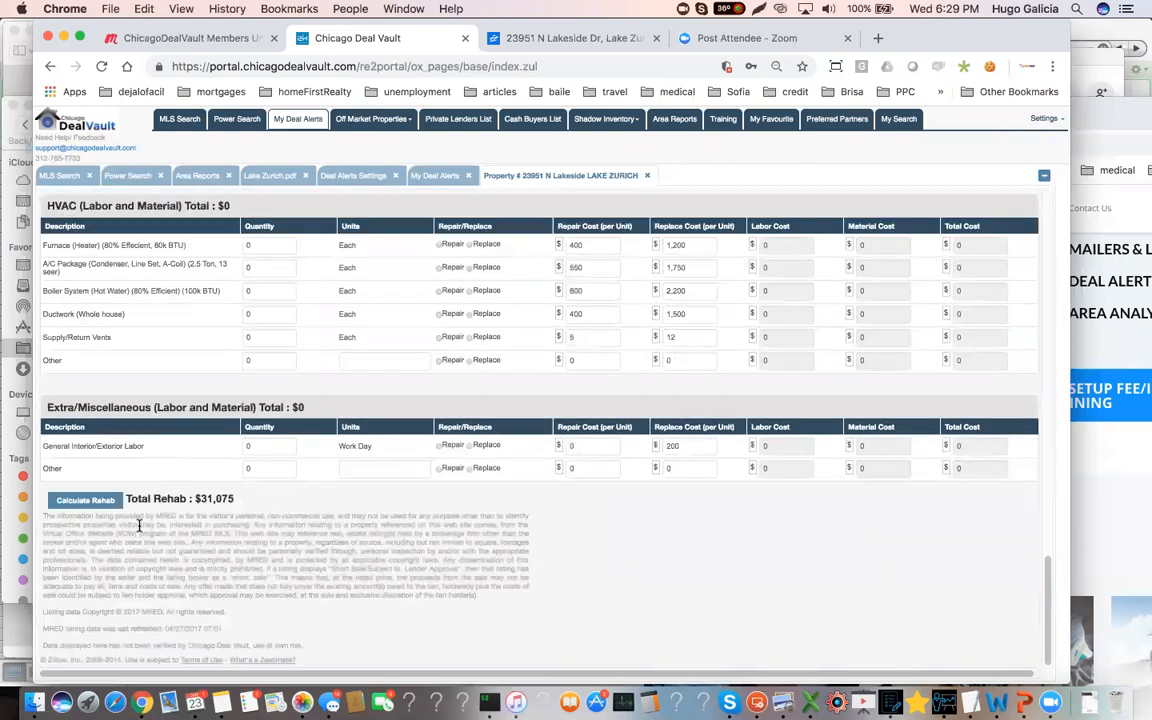
pyautogui.click(85, 499)
pyautogui.scroll(15, 255, 480)
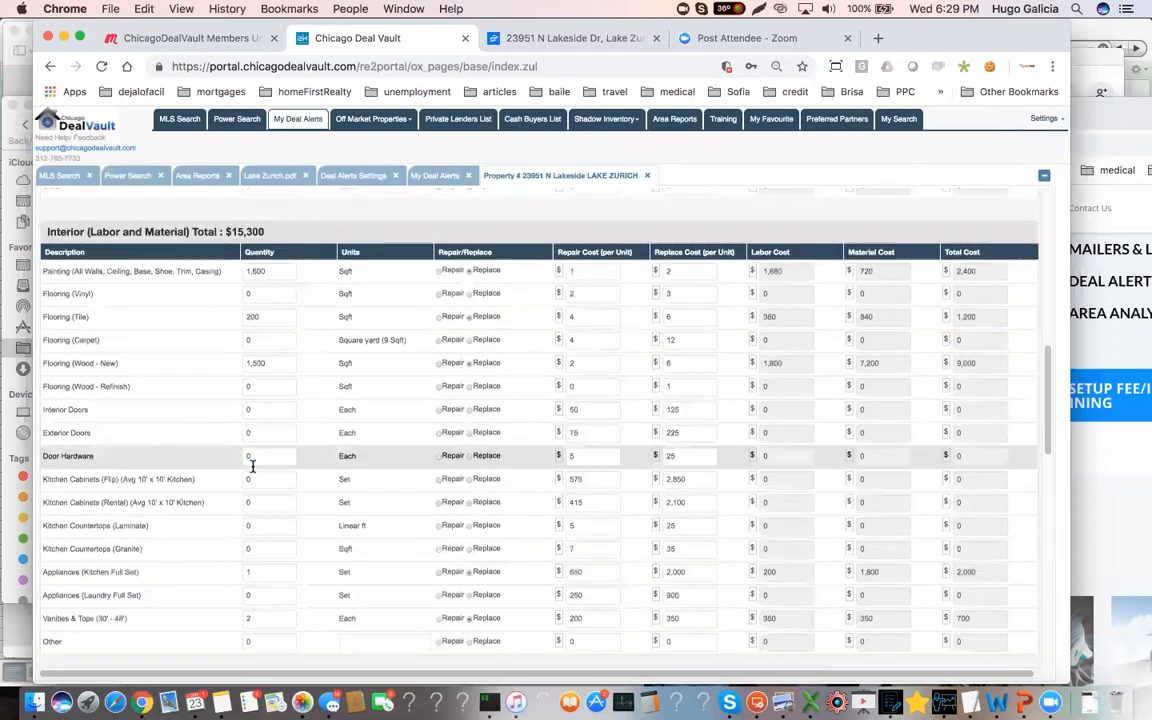
pyautogui.scroll(5, 252, 466)
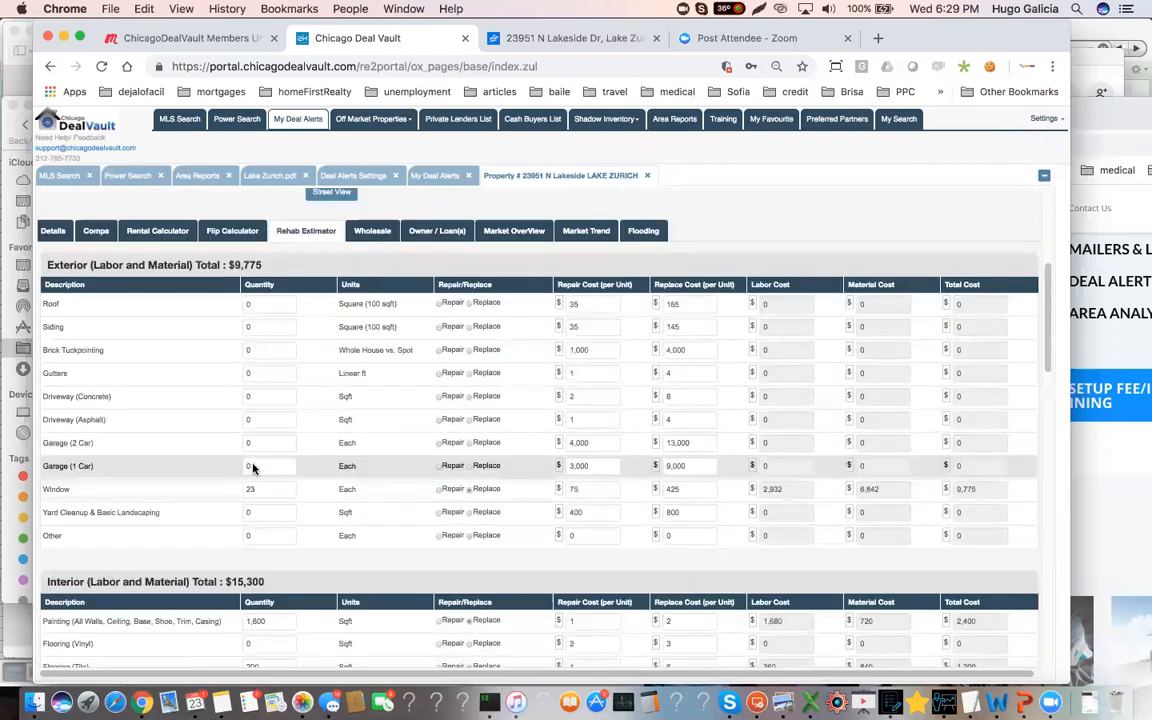
pyautogui.scroll(5, 252, 466)
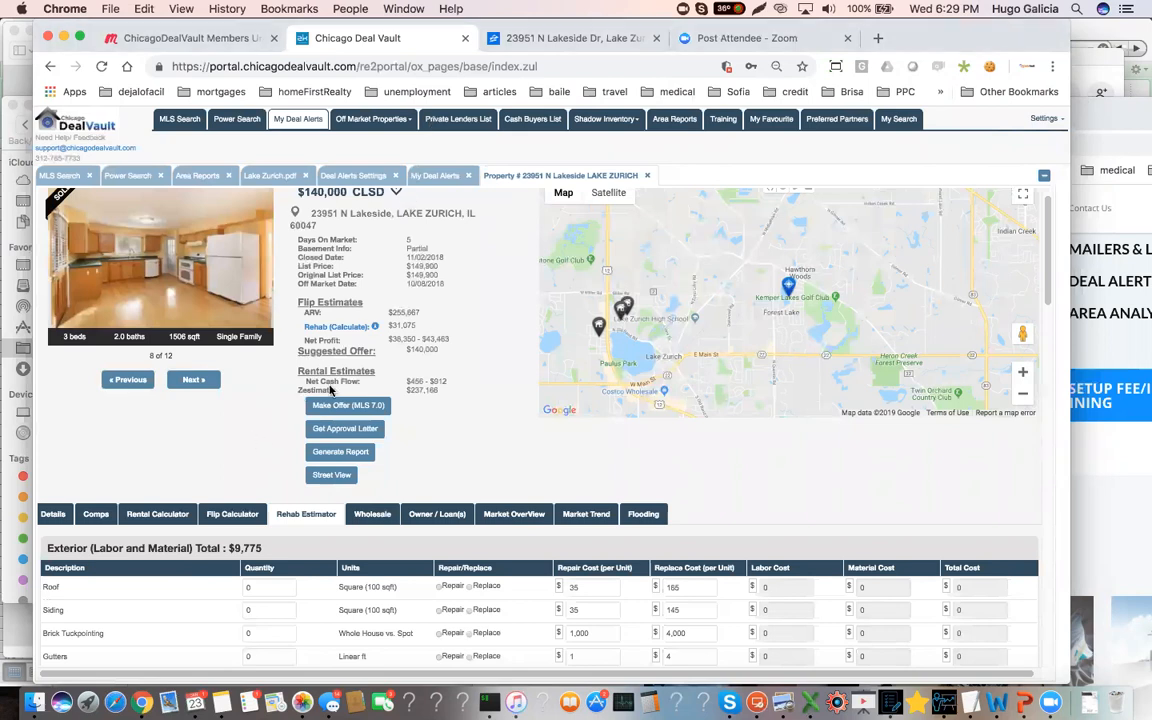
# Set the Other item's quantity to 1 in the interior estimate and mark it as Replace
pyautogui.scroll(-5, 270, 406)
pyautogui.scroll(-10, 268, 410)
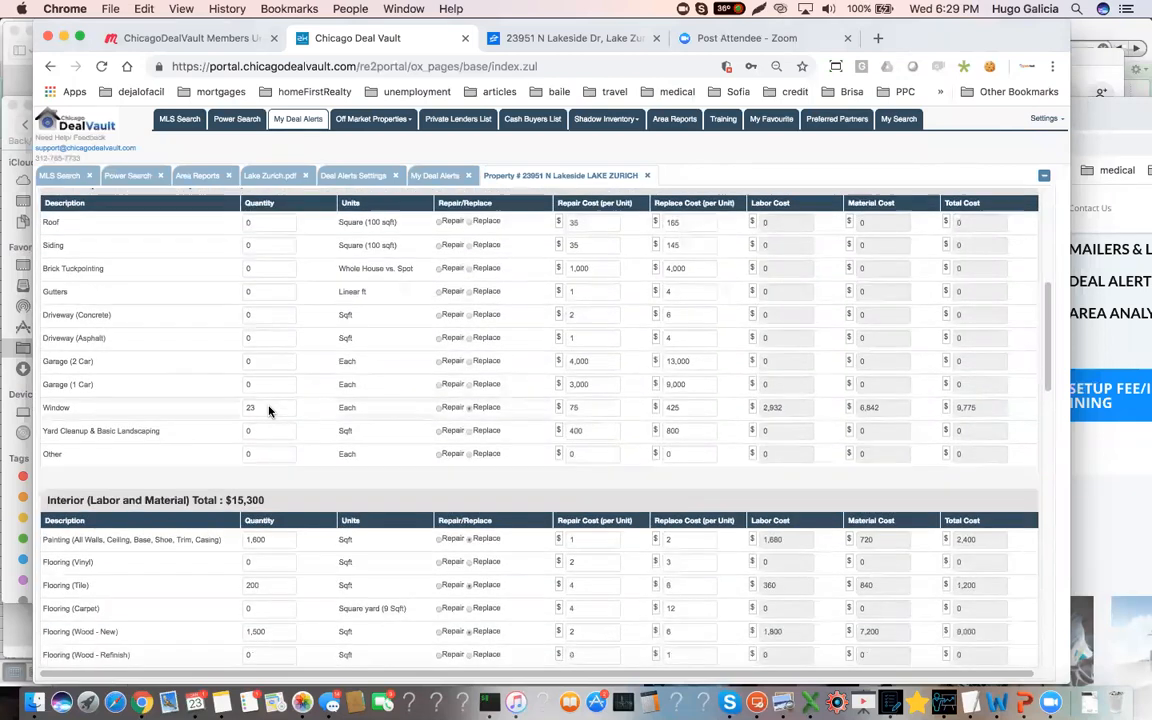
pyautogui.scroll(-3, 268, 410)
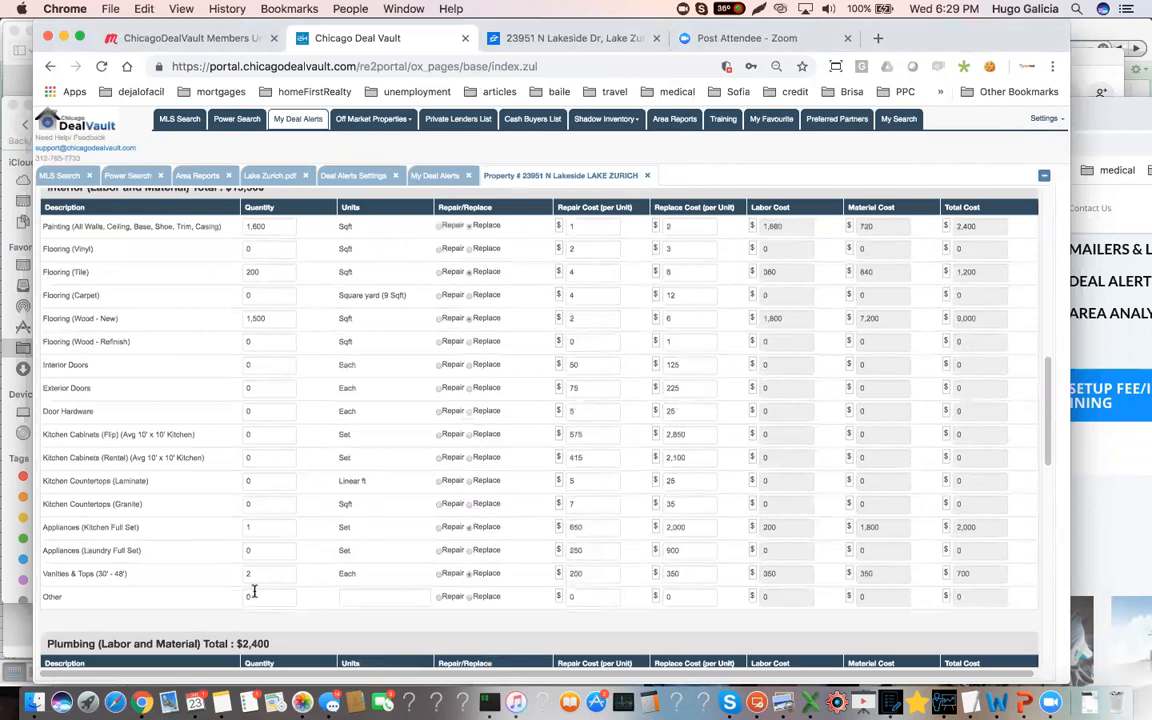
pyautogui.click(267, 598)
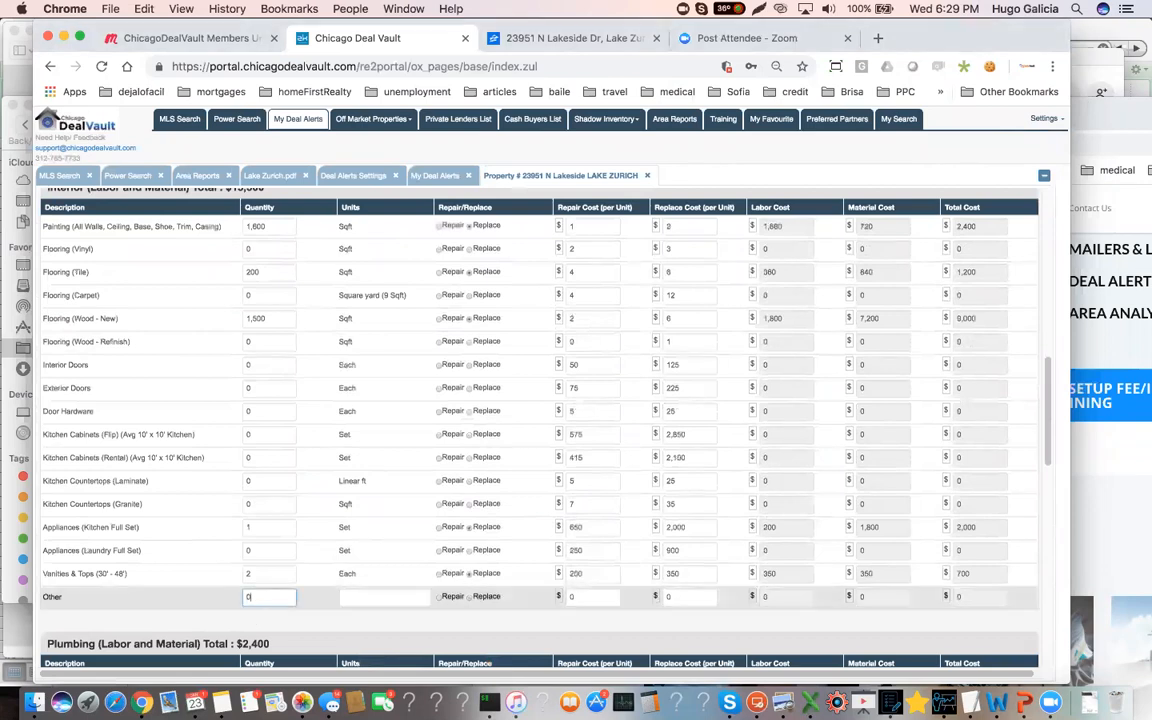
pyautogui.click(381, 601)
pyautogui.click(470, 600)
# Enter $1,900 as the interior Other item's repair cost per unit and check the total rehab cost
pyautogui.click(606, 597)
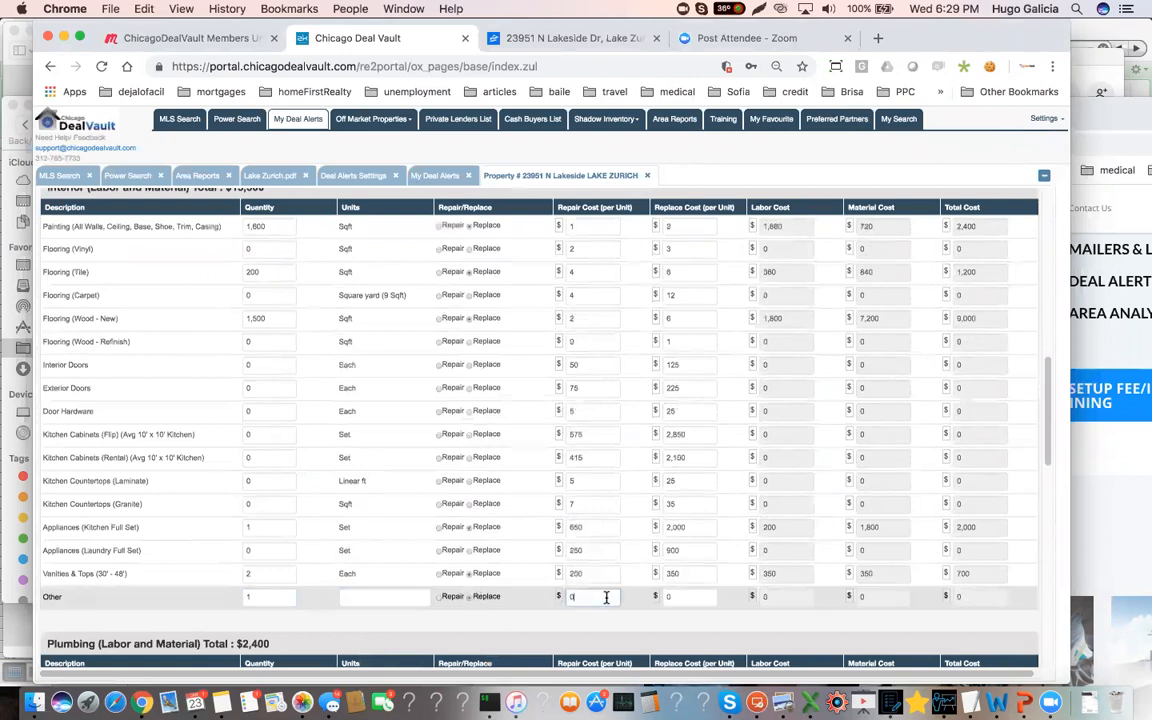
pyautogui.write('1900')
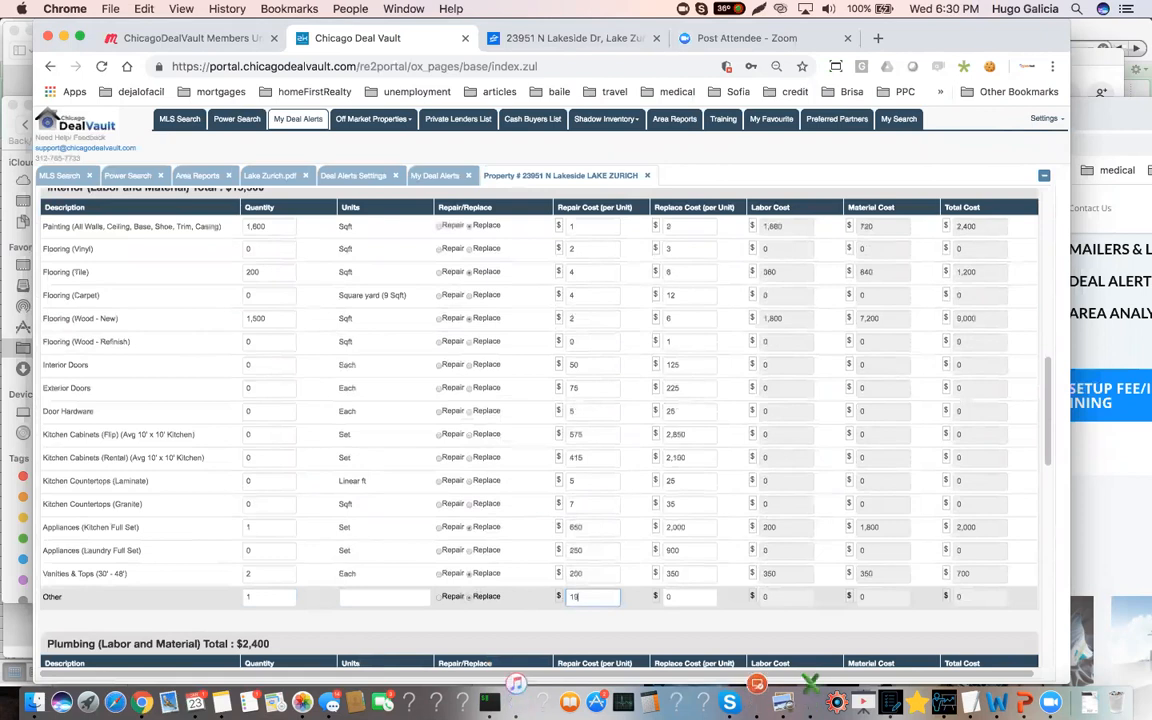
pyautogui.scroll(-1, 561, 573)
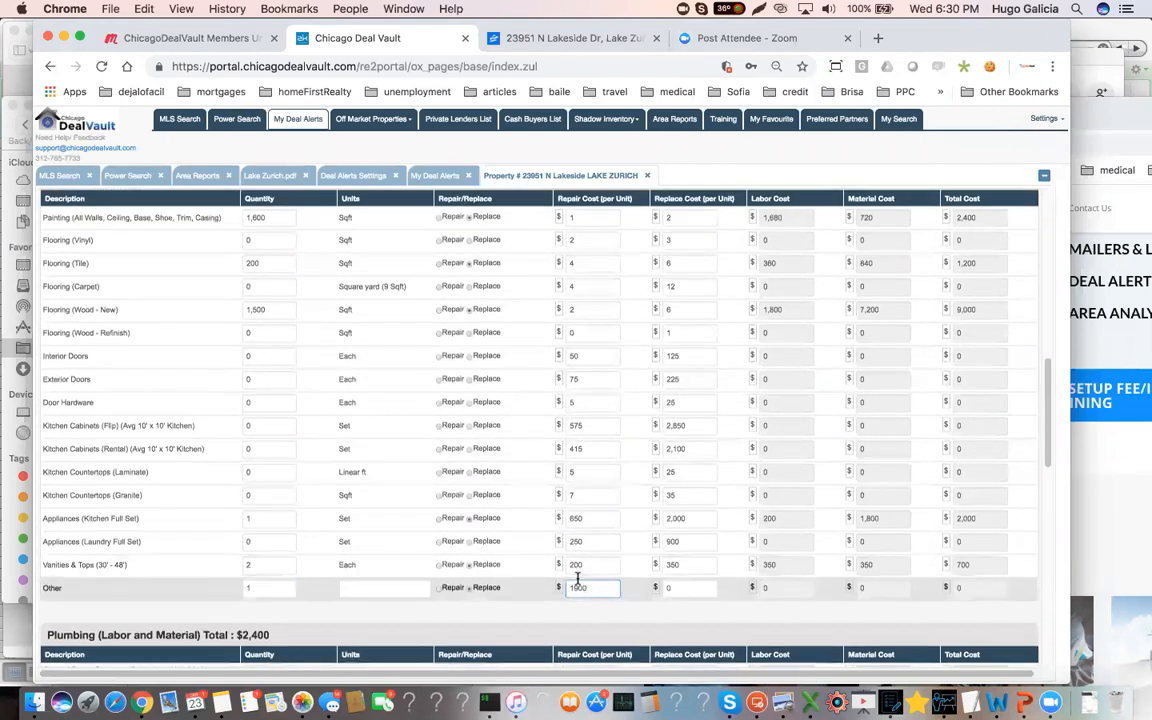
pyautogui.click(289, 585)
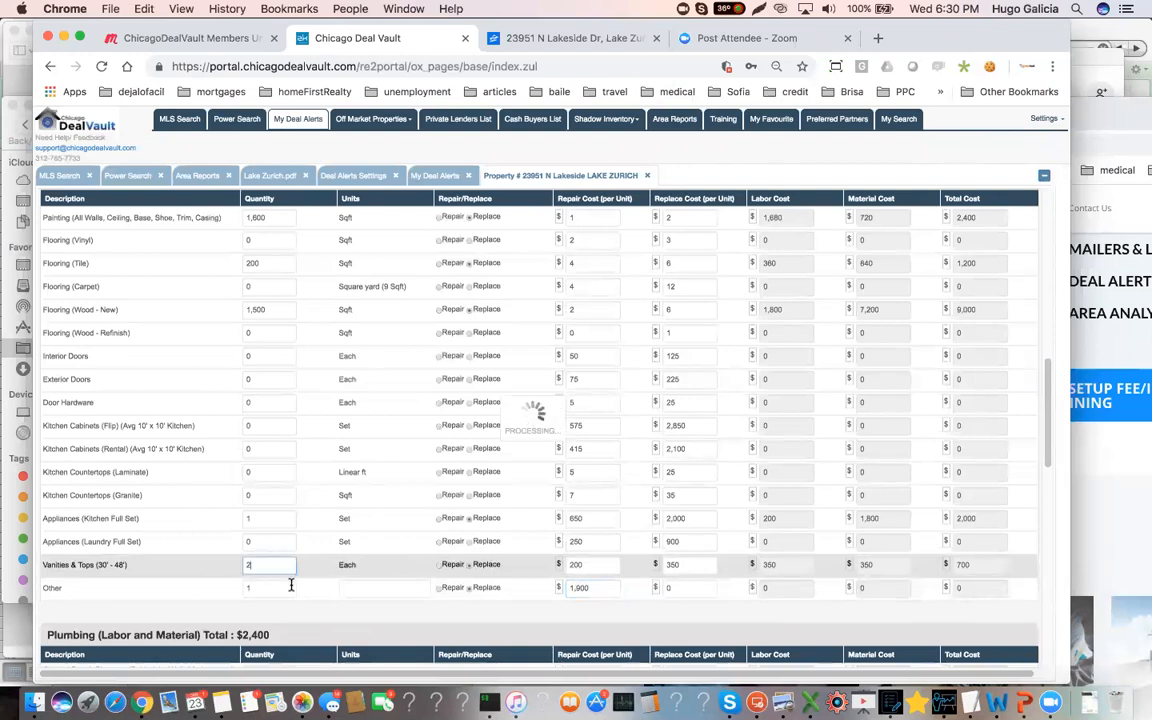
pyautogui.scroll(-10, 233, 599)
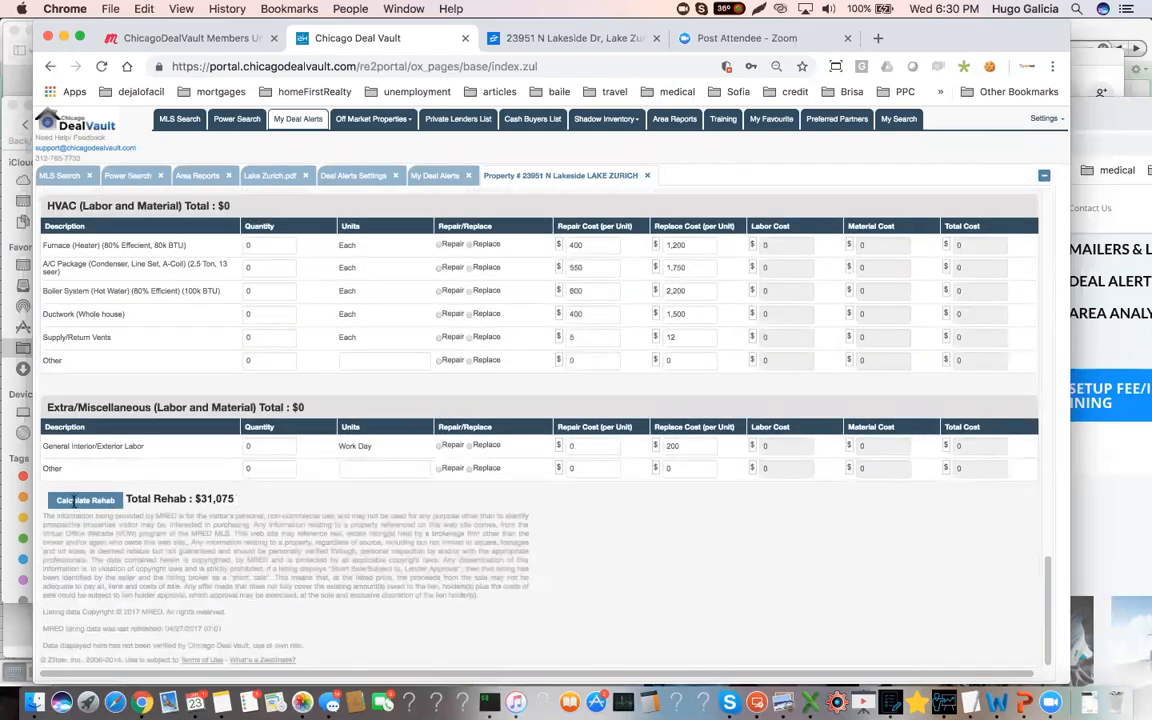
pyautogui.scroll(8, 450, 540)
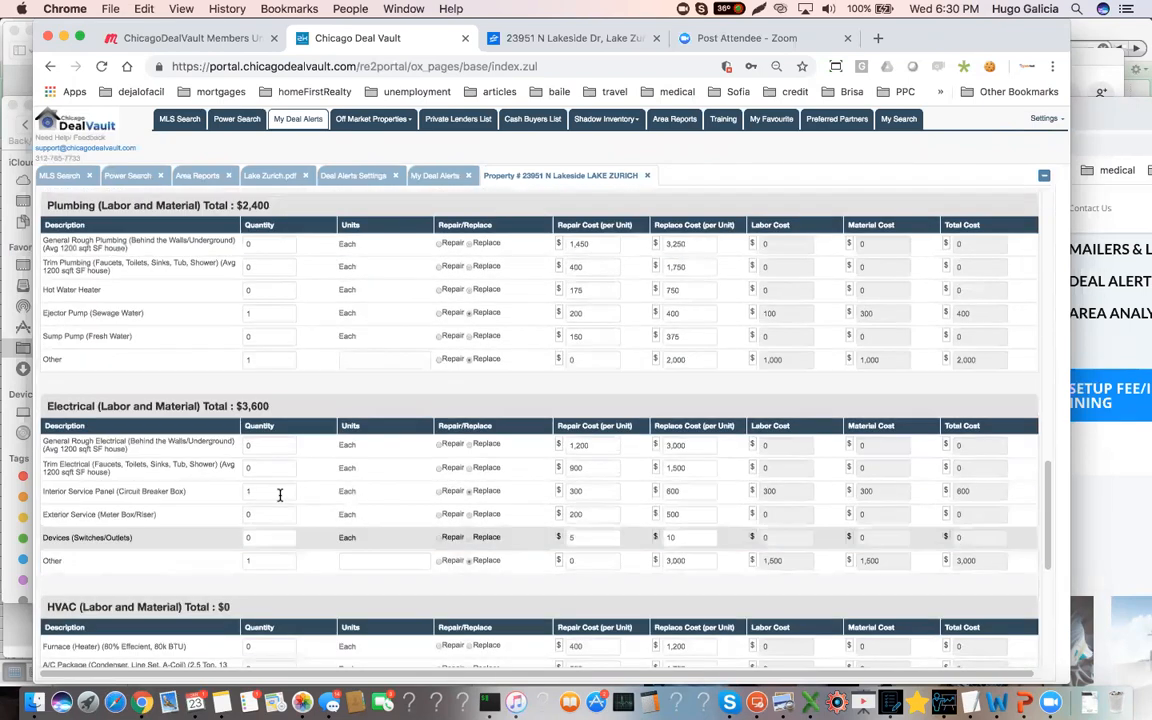
# Clear the interior Other item's repair cost, set the exterior Other item's replace cost to $1,900, and check the total rehab
pyautogui.scroll(4, 340, 400)
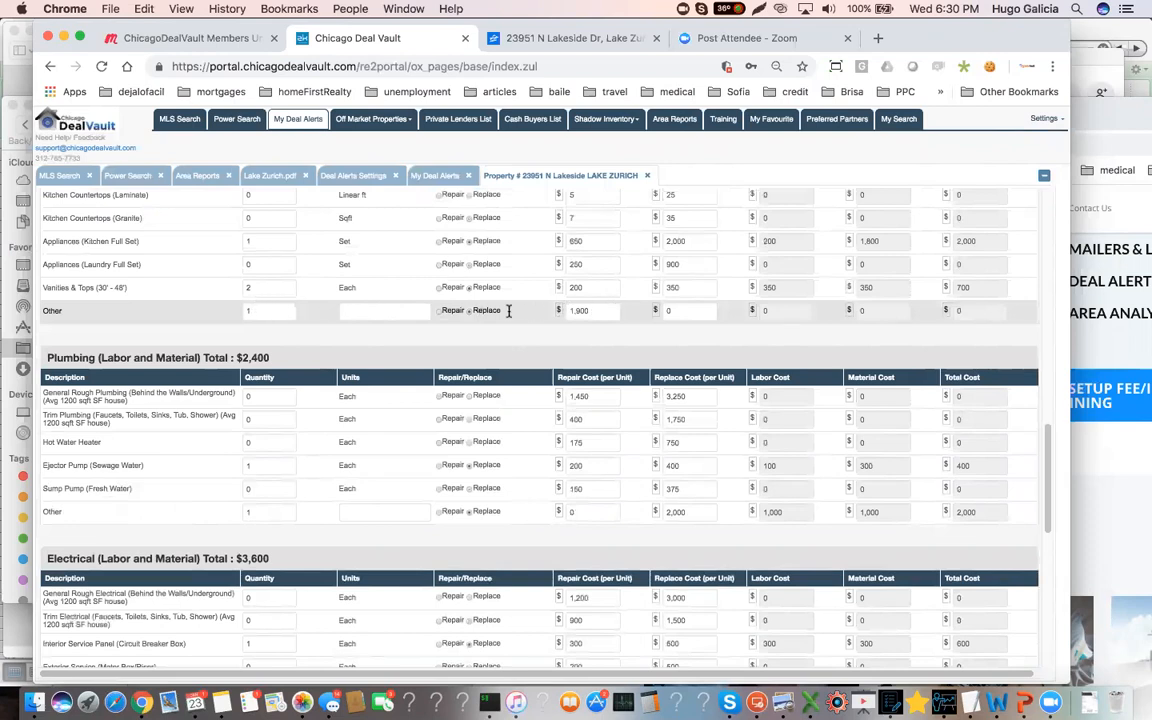
pyautogui.moveTo(595, 311); pyautogui.dragTo(523, 311)
pyautogui.press('BackSpace')
pyautogui.moveTo(704, 311); pyautogui.dragTo(629, 311)
pyautogui.click(700, 310)
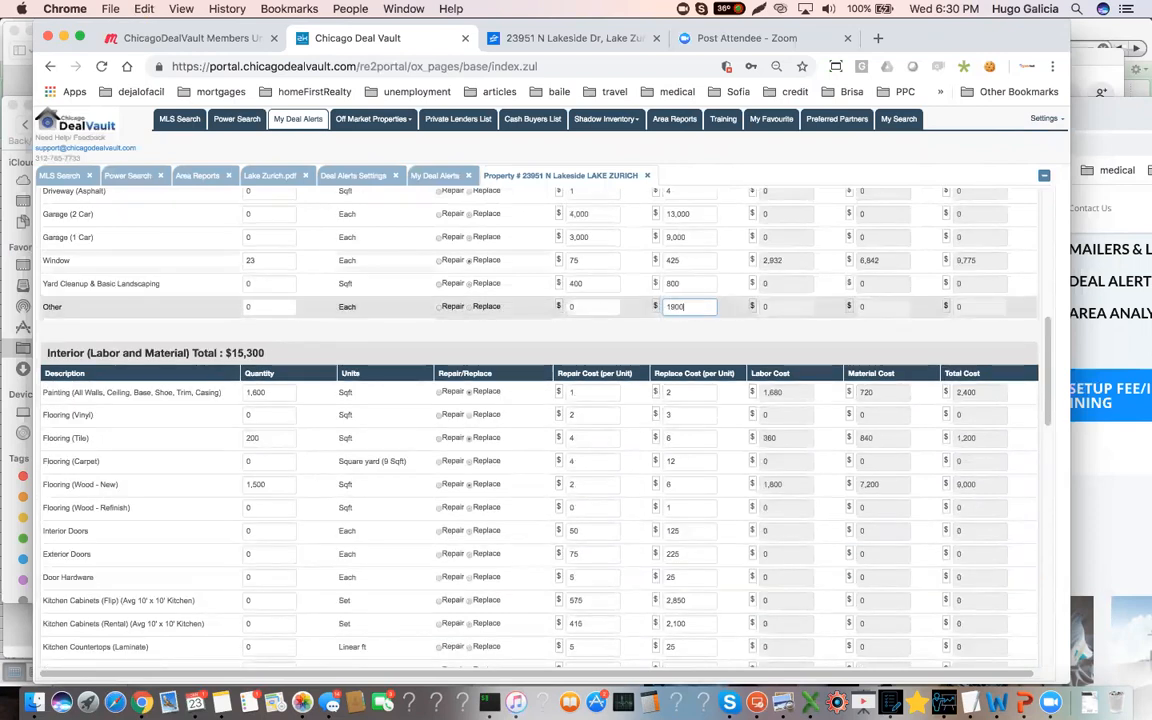
pyautogui.click(546, 345)
pyautogui.scroll(-10, 299, 525)
pyautogui.scroll(-10, 299, 525)
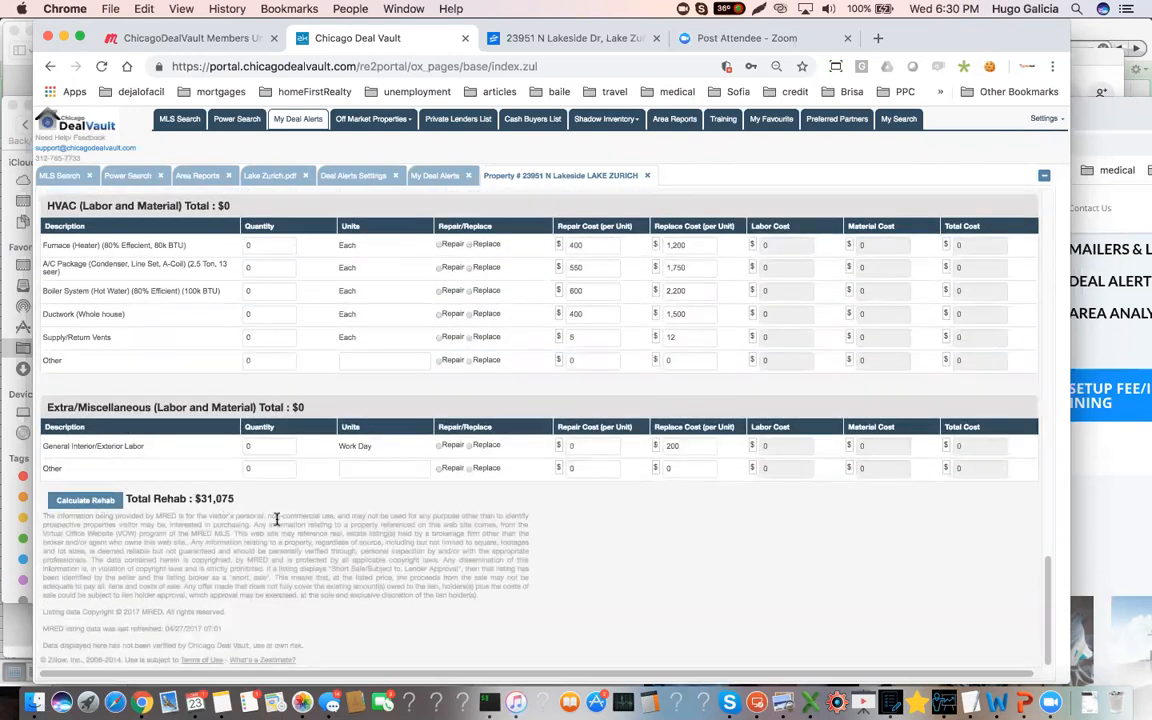
# Keep the interior Other item marked as Replace and set its replace cost per unit to $1,900
pyautogui.scroll(10, 501, 473)
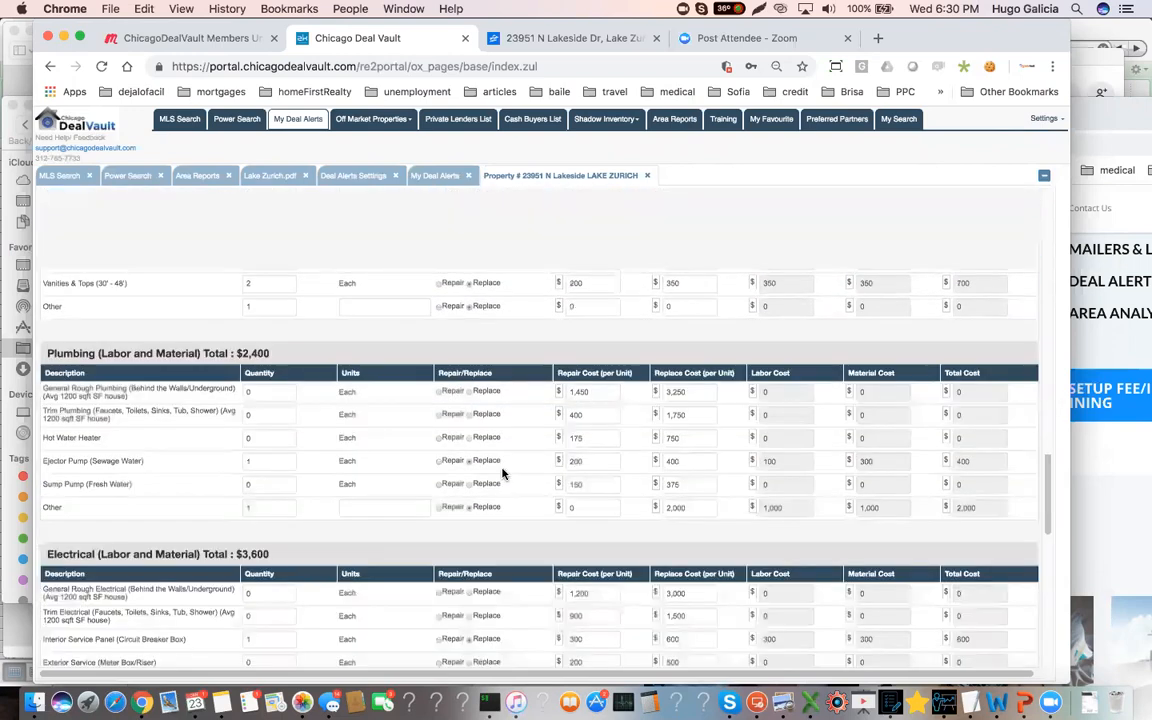
pyautogui.click(488, 306)
pyautogui.click(690, 307)
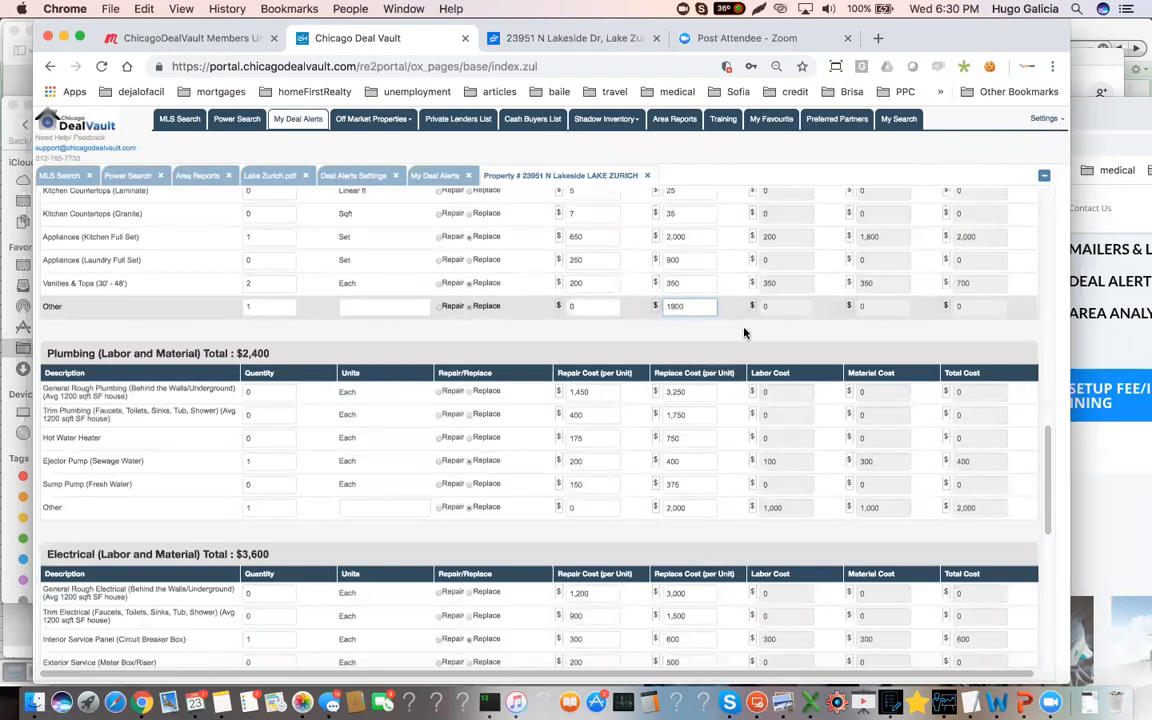
pyautogui.click(785, 309)
# Set the exterior Other item's quantity to 1, marked as Replace, and recalculate the rehab total to review the flip estimates
pyautogui.scroll(5, 704, 342)
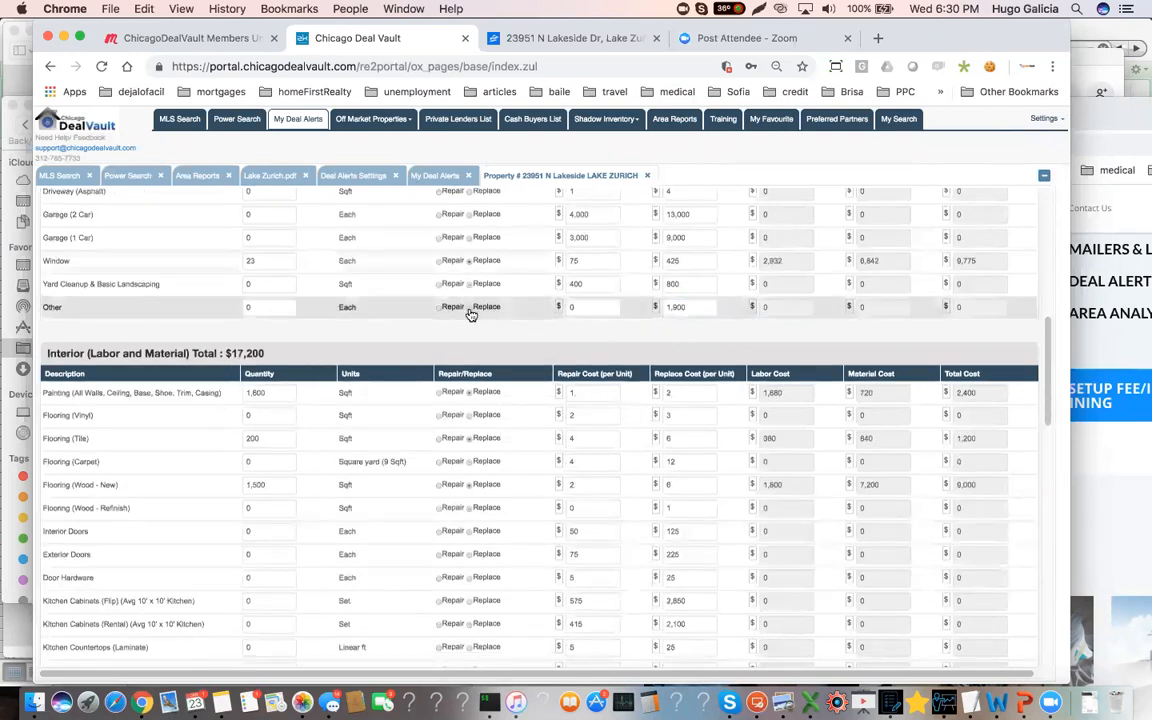
pyautogui.click(280, 308)
pyautogui.write('1')
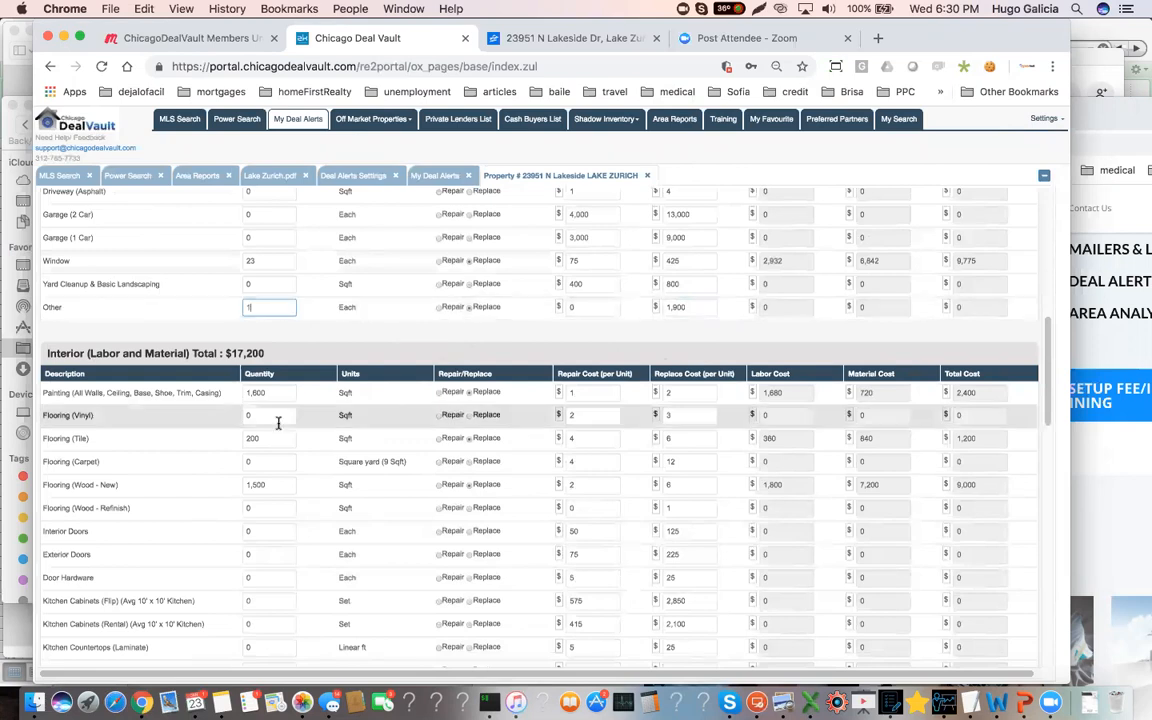
pyautogui.click(409, 334)
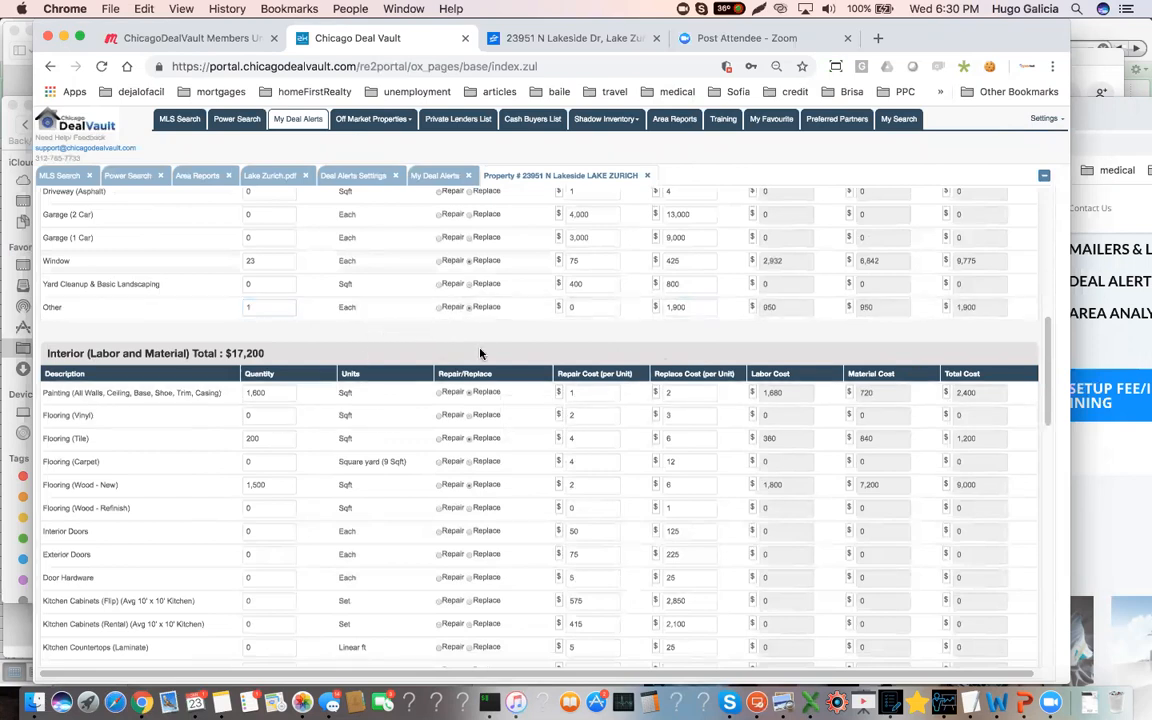
pyautogui.scroll(-20, 450, 476)
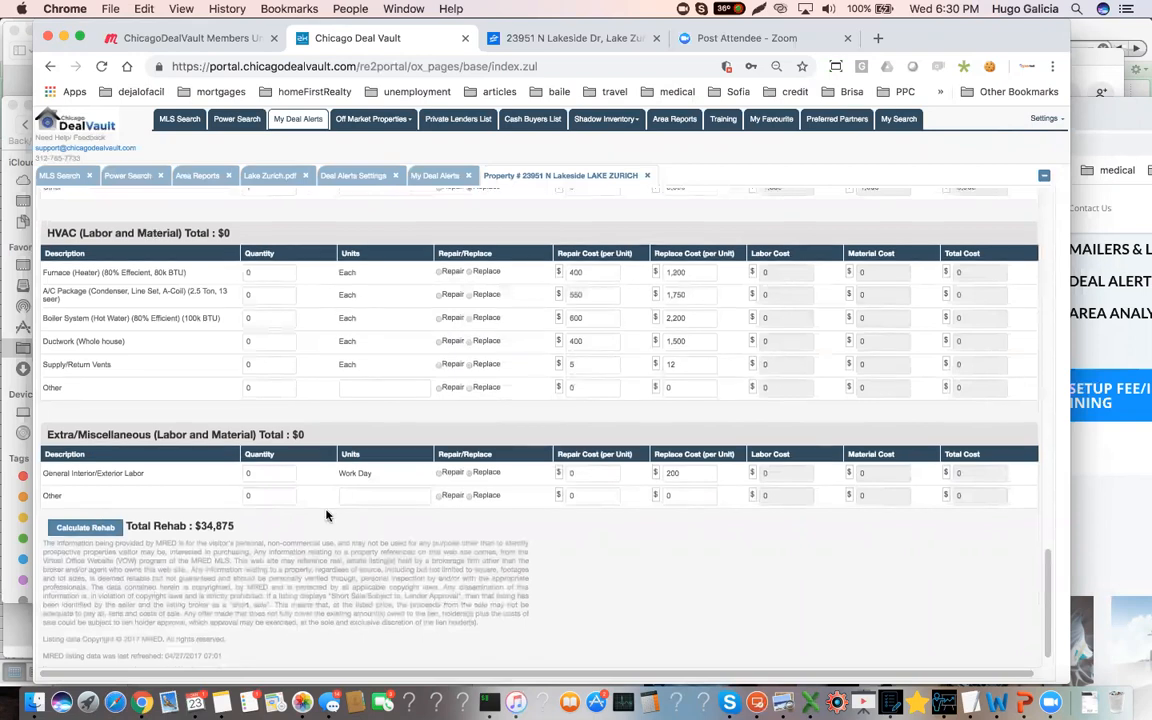
pyautogui.scroll(15, 326, 514)
pyautogui.scroll(3, 318, 510)
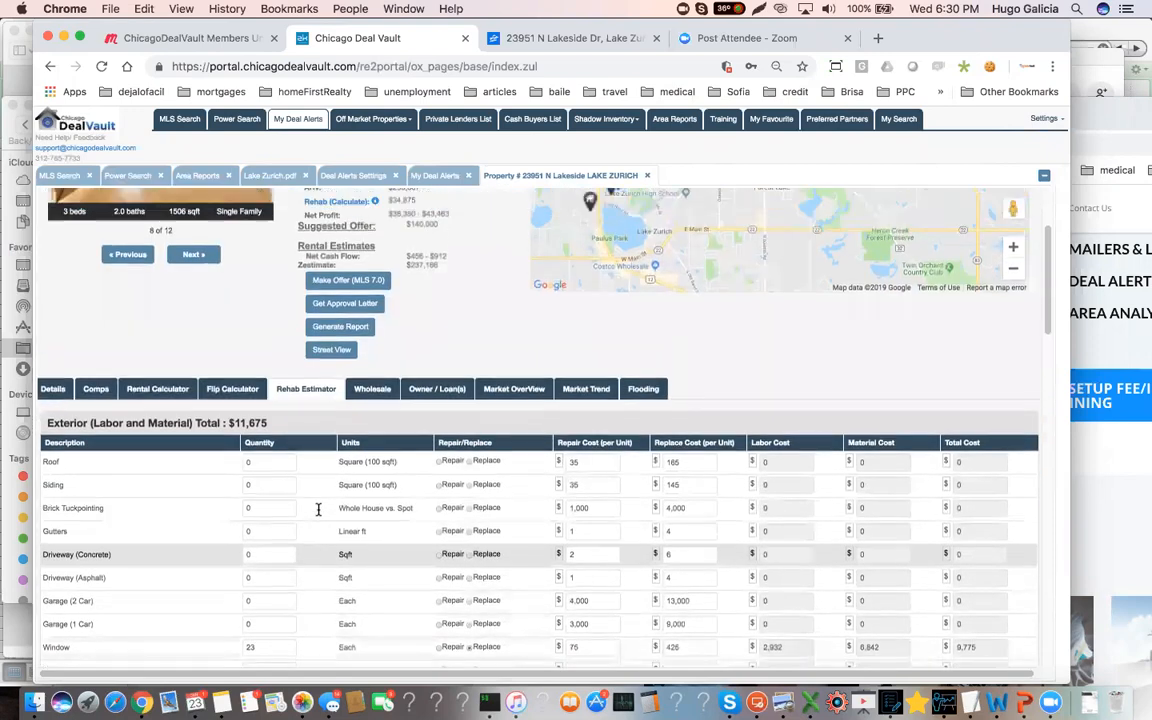
pyautogui.scroll(1, 318, 511)
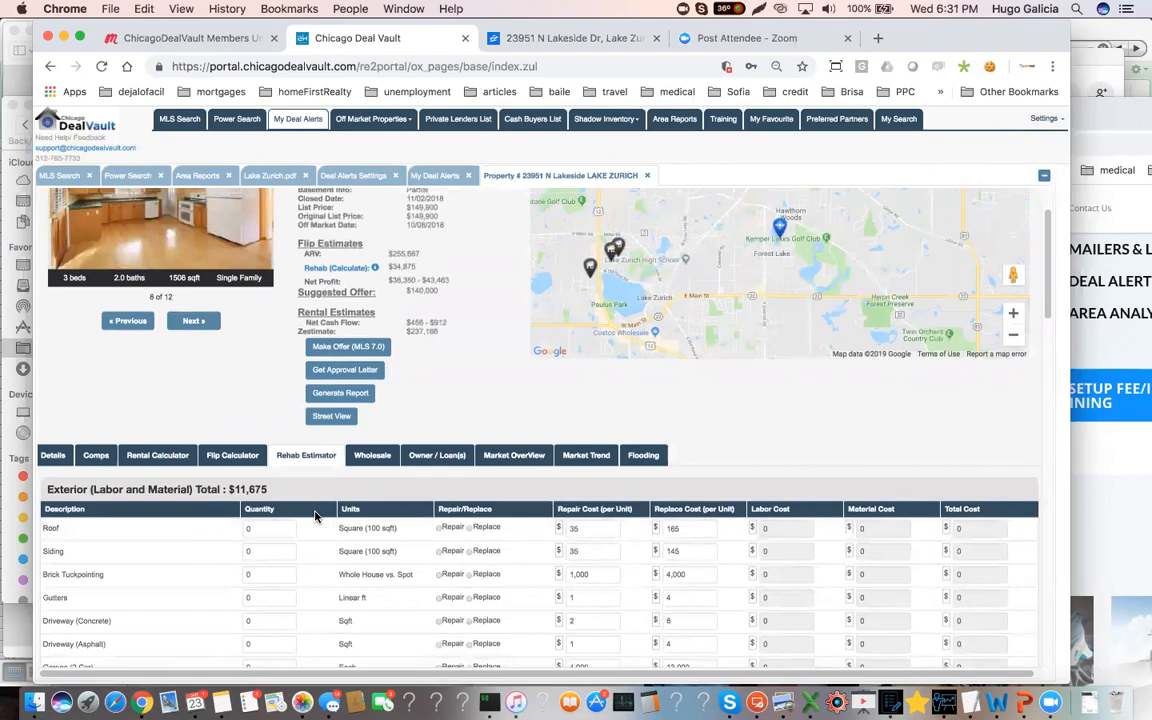
pyautogui.scroll(1, 311, 517)
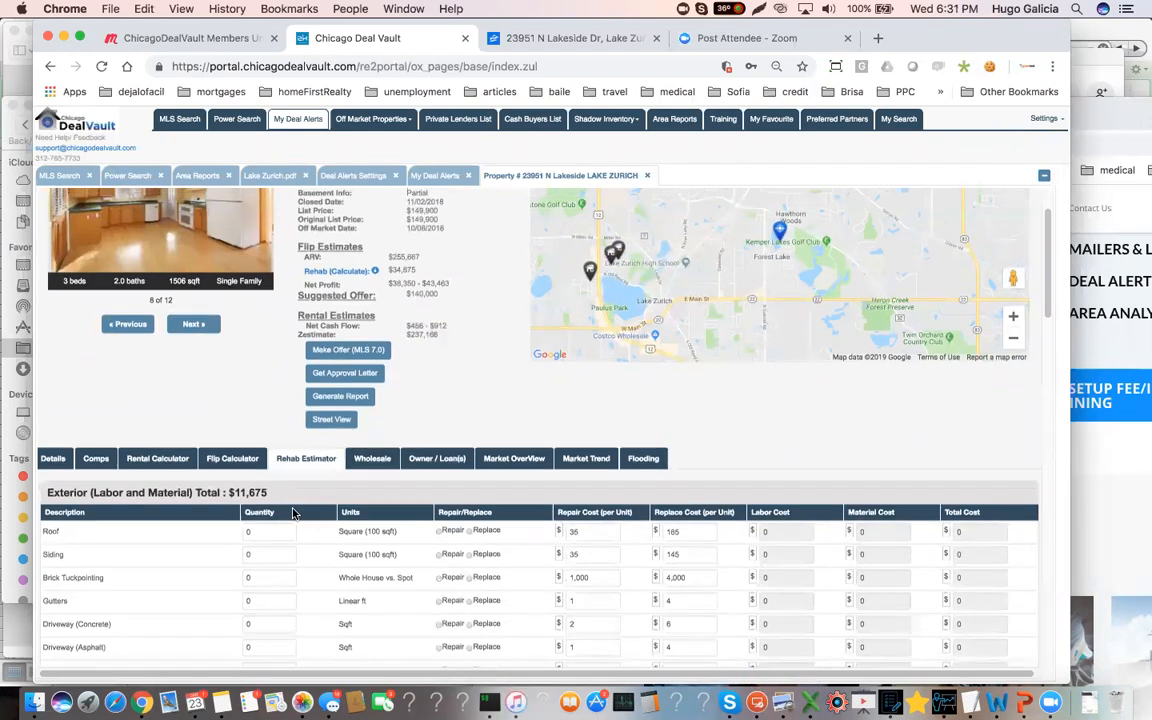
# Open the rental calculator and set monthly maintenance to $130, the management fee to $50 and insurance to $90
pyautogui.click(160, 468)
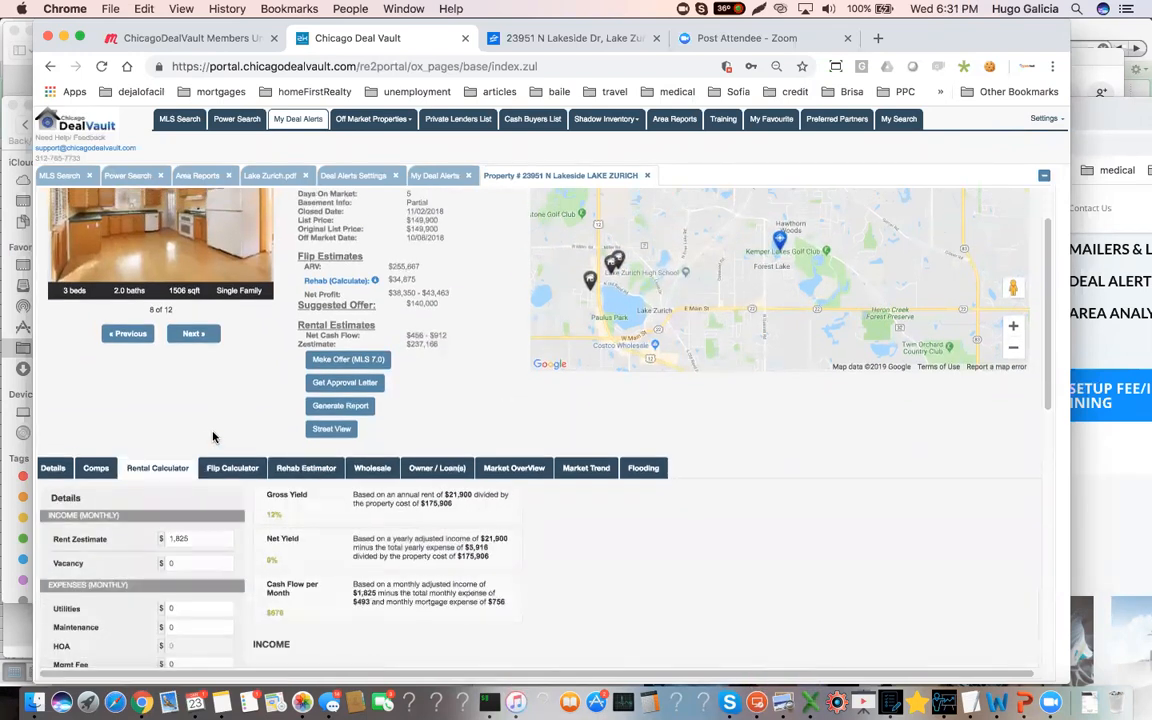
pyautogui.scroll(-1, 199, 480)
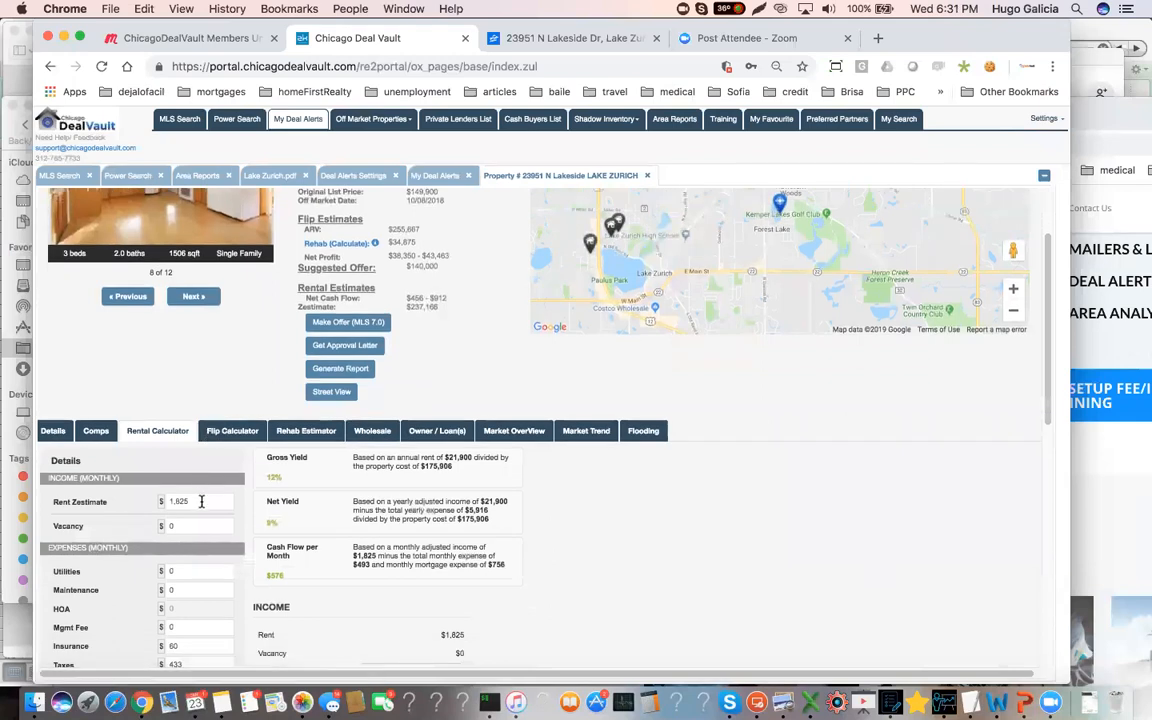
pyautogui.scroll(-3, 196, 436)
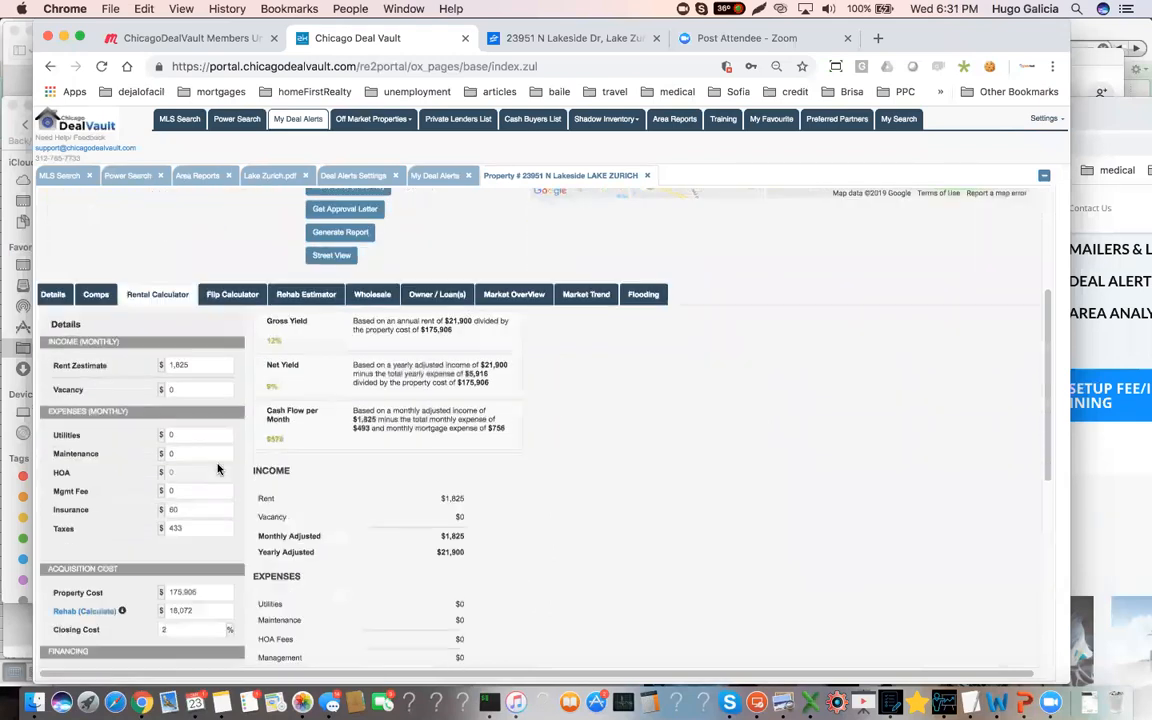
pyautogui.click(184, 365)
pyautogui.click(186, 434)
pyautogui.click(192, 458)
pyautogui.write('130')
pyautogui.click(175, 489)
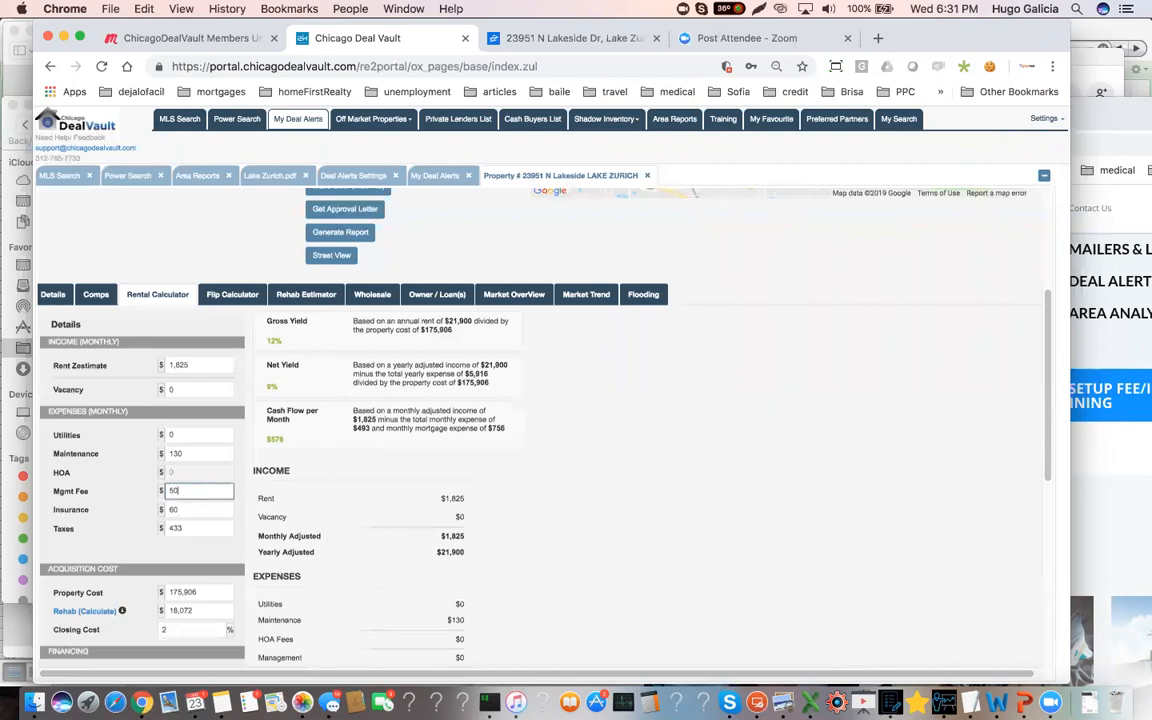
pyautogui.click(191, 511)
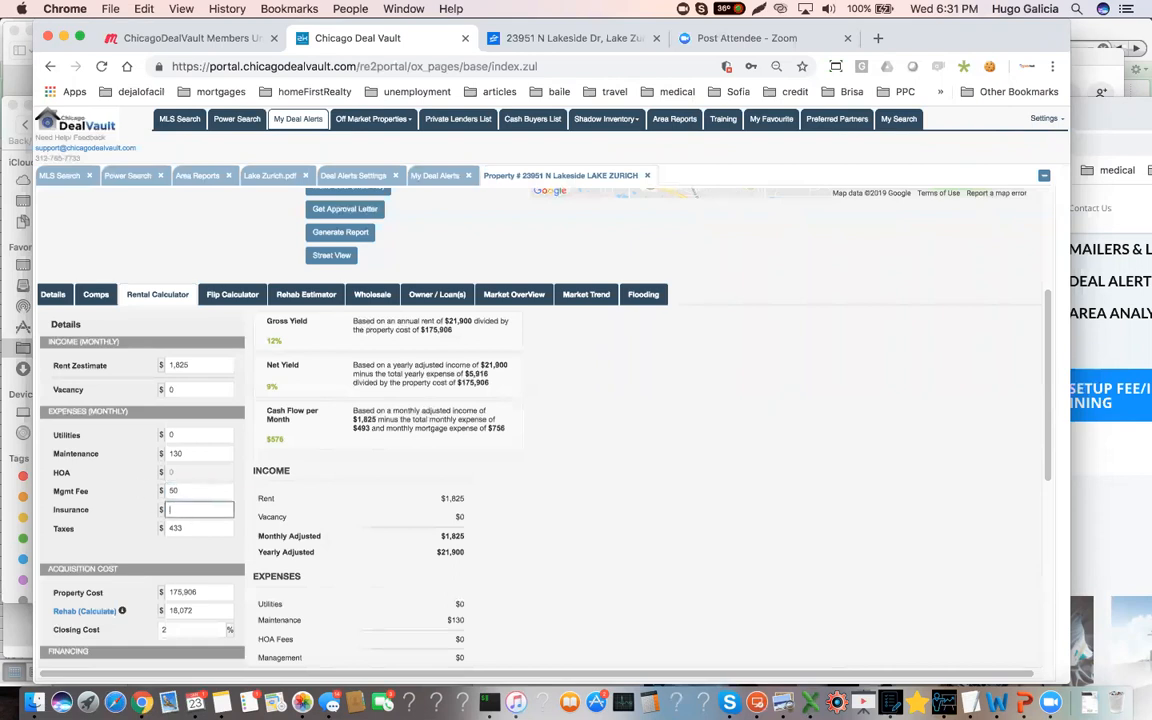
pyautogui.click(203, 524)
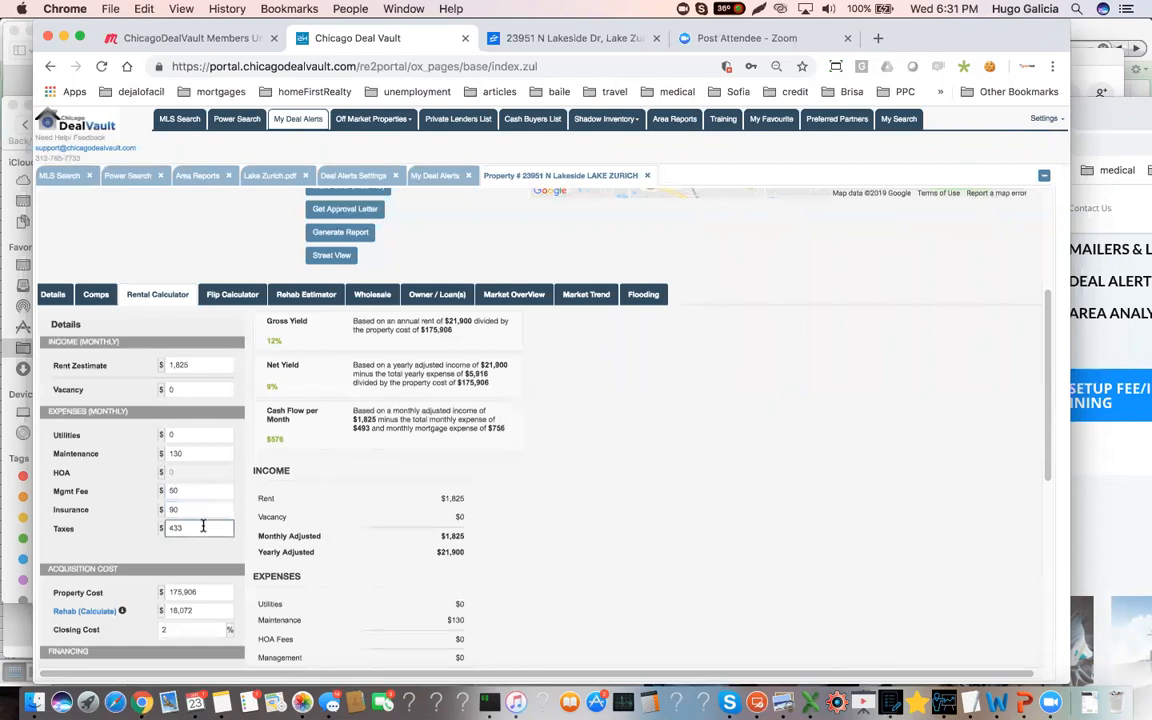
# Set the property cost in the rental calculator's acquisition section to $135,000
pyautogui.scroll(-1, 190, 545)
pyautogui.press('Tab')
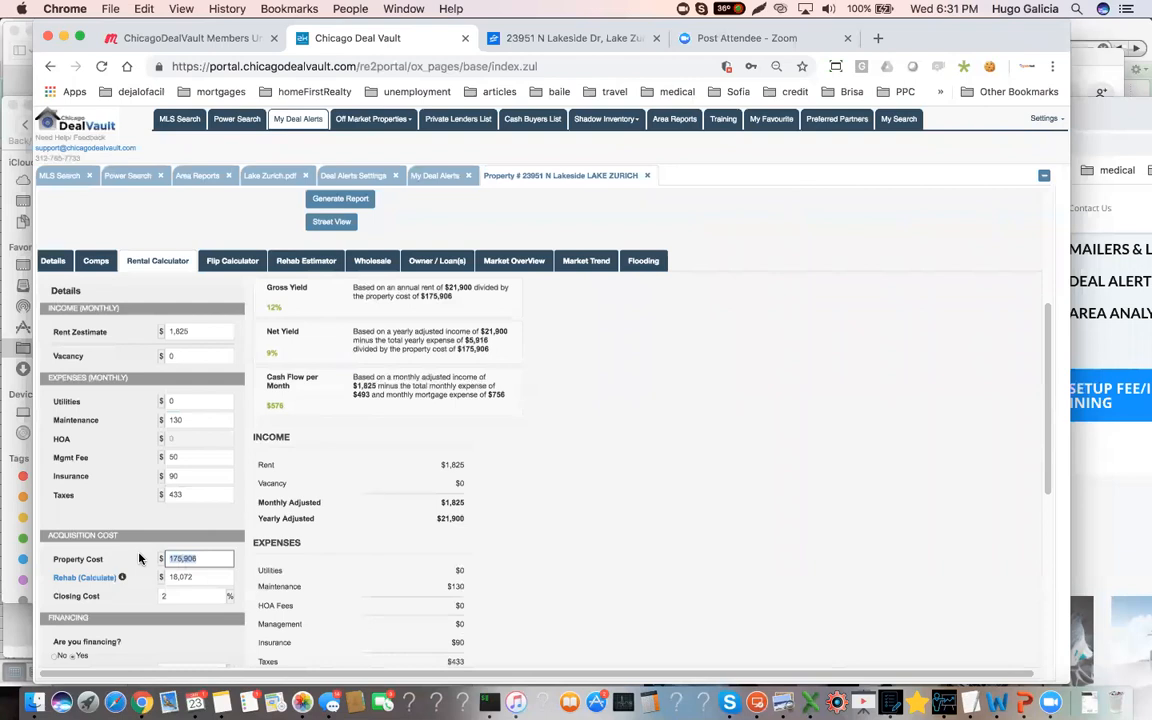
pyautogui.write('13')
pyautogui.scroll(-1, 117, 490)
pyautogui.click(217, 543)
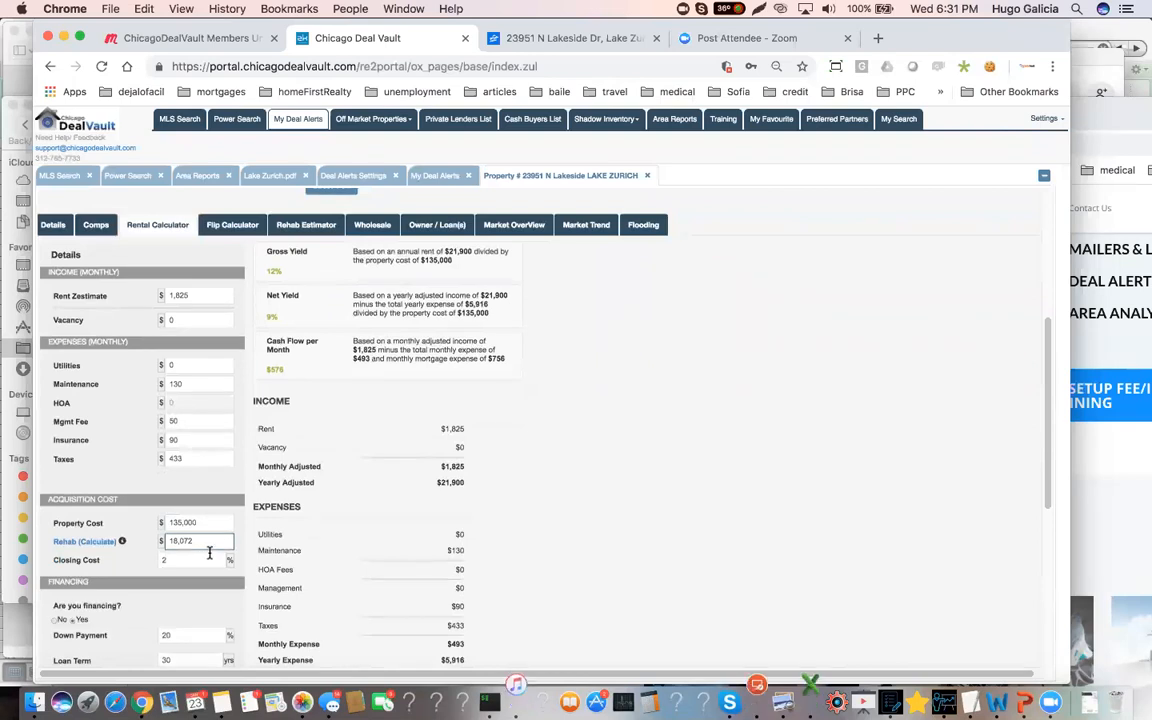
# Return to the rehab estimator and recalculate the total rehab cost for the rental calculator
pyautogui.scroll(-1, 218, 535)
pyautogui.scroll(1, 262, 262)
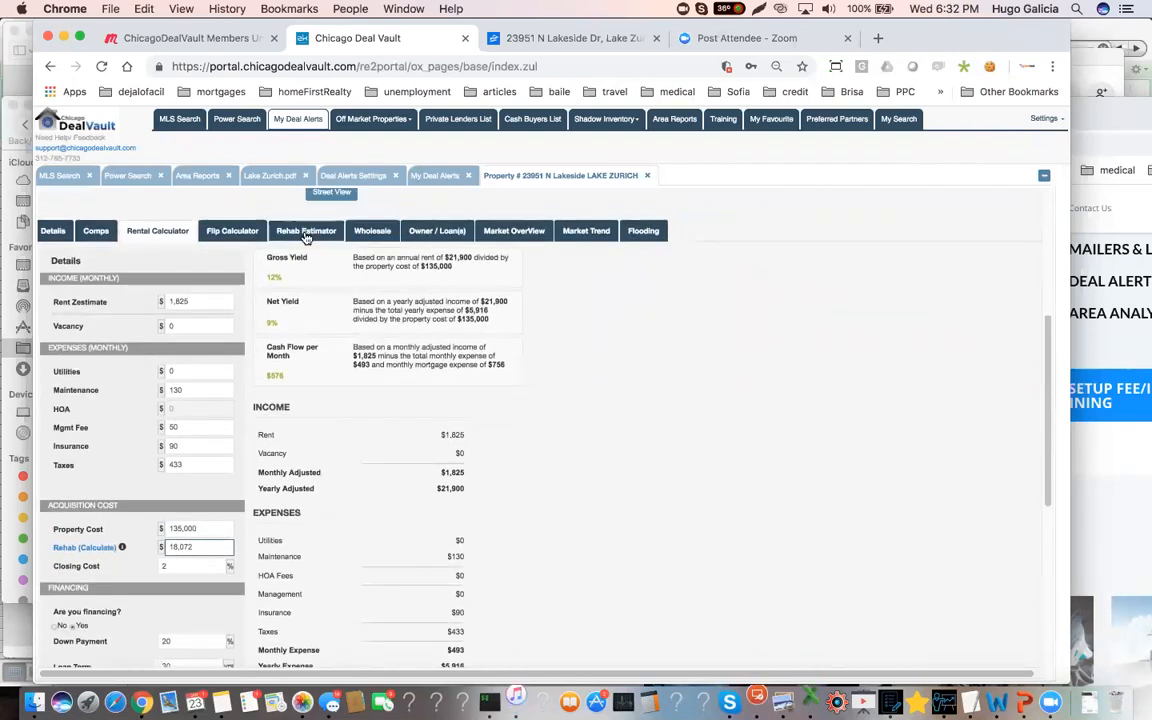
pyautogui.click(306, 230)
pyautogui.scroll(-4, 110, 630)
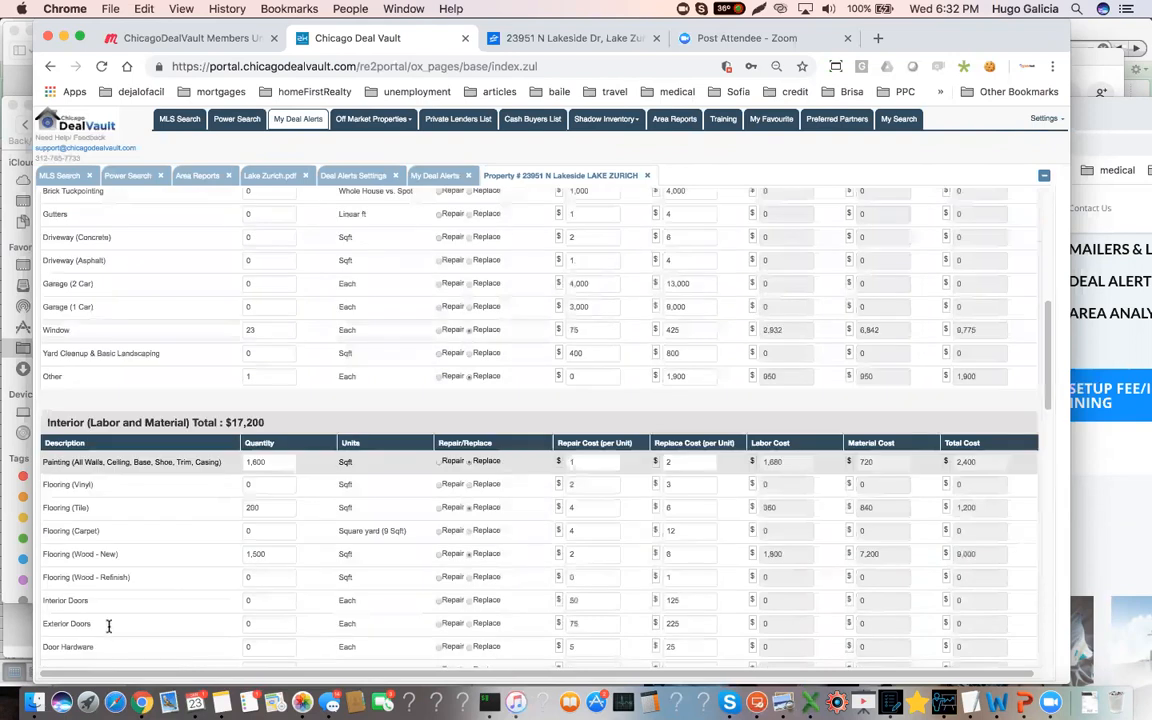
pyautogui.scroll(-10, 110, 625)
pyautogui.scroll(-3, 108, 606)
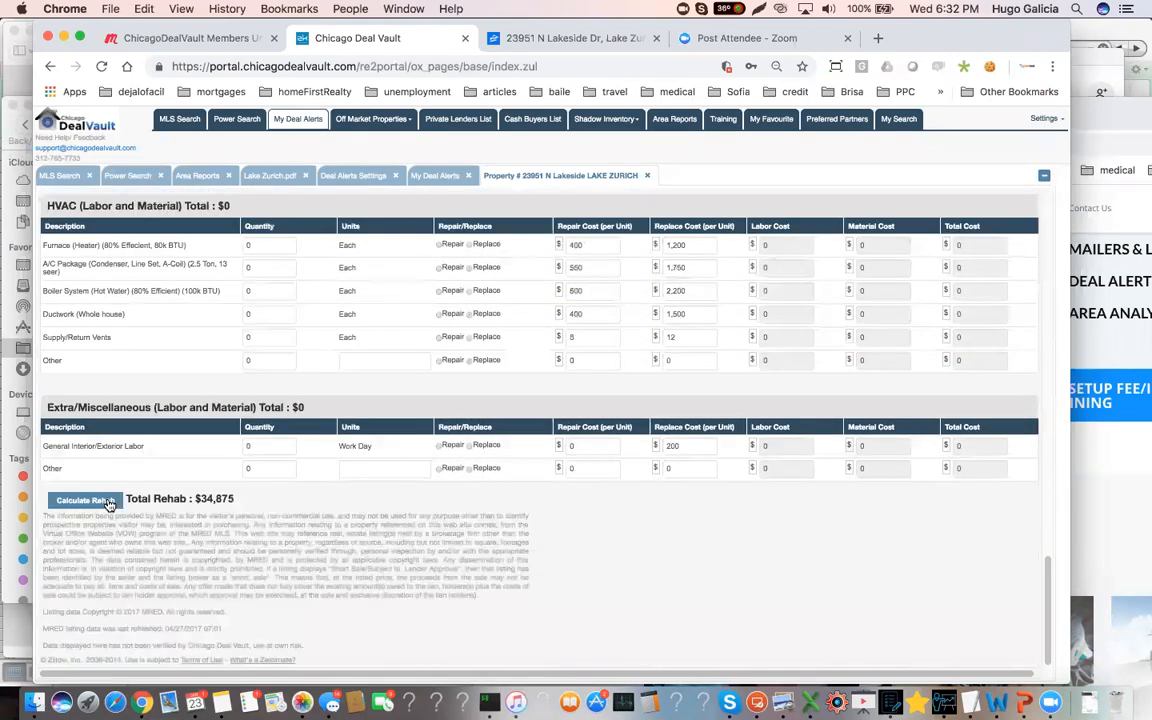
pyautogui.scroll(12, 228, 330)
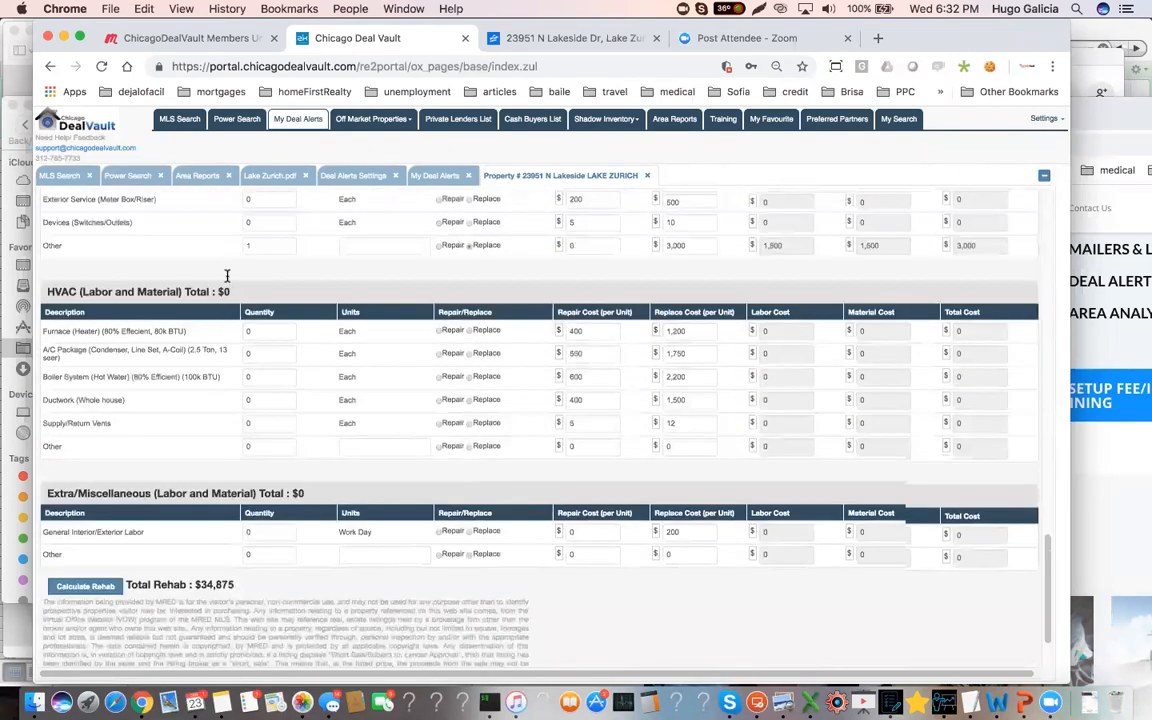
pyautogui.scroll(10, 123, 411)
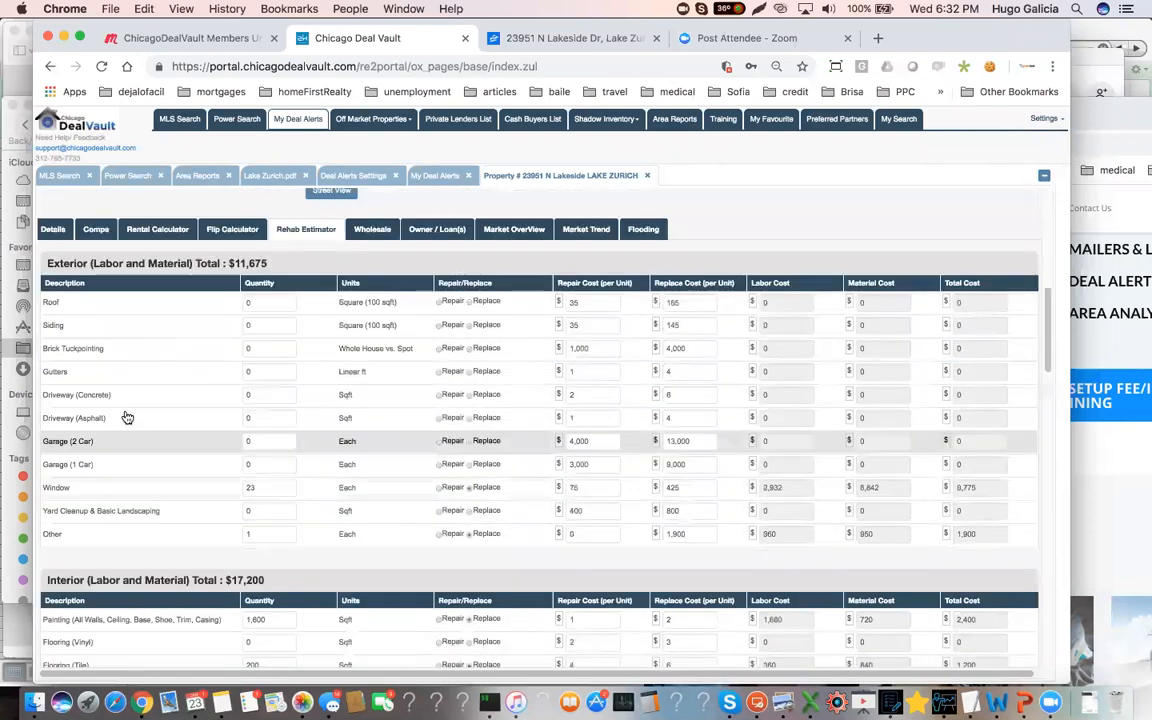
# Reopen the rental calculator, recalculate it with the $34,875 rehab cost, and check the yields and monthly cash flow
pyautogui.click(157, 388)
pyautogui.scroll(-3, 190, 505)
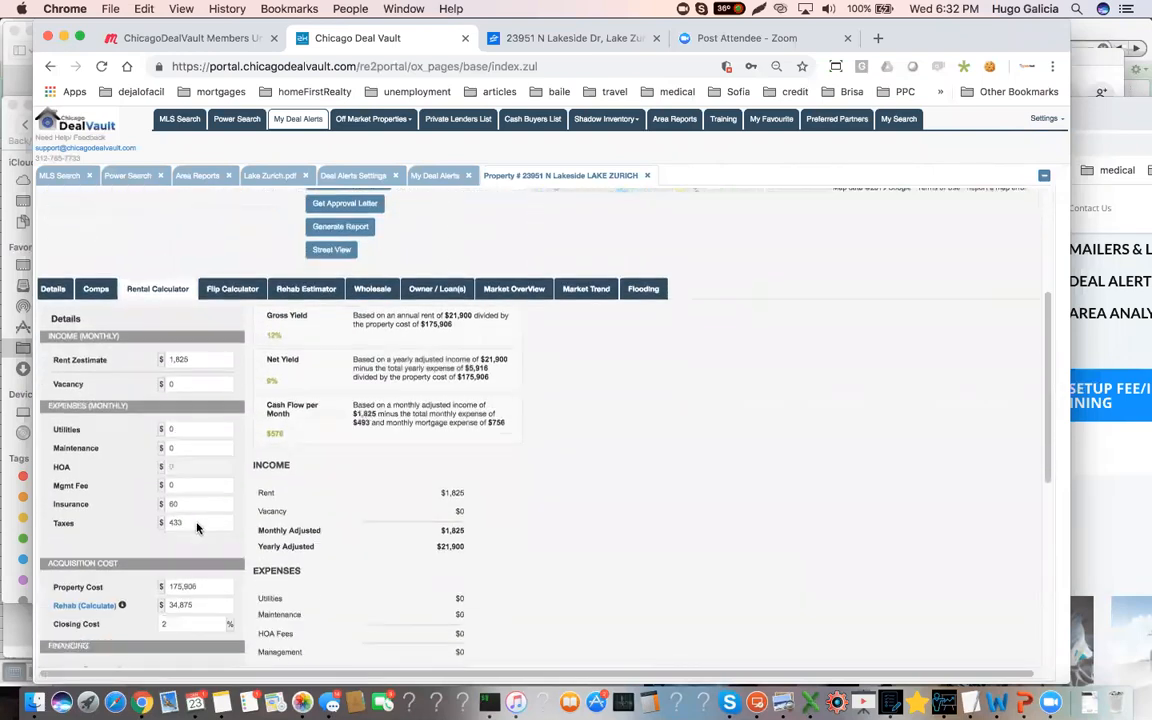
pyautogui.click(195, 546)
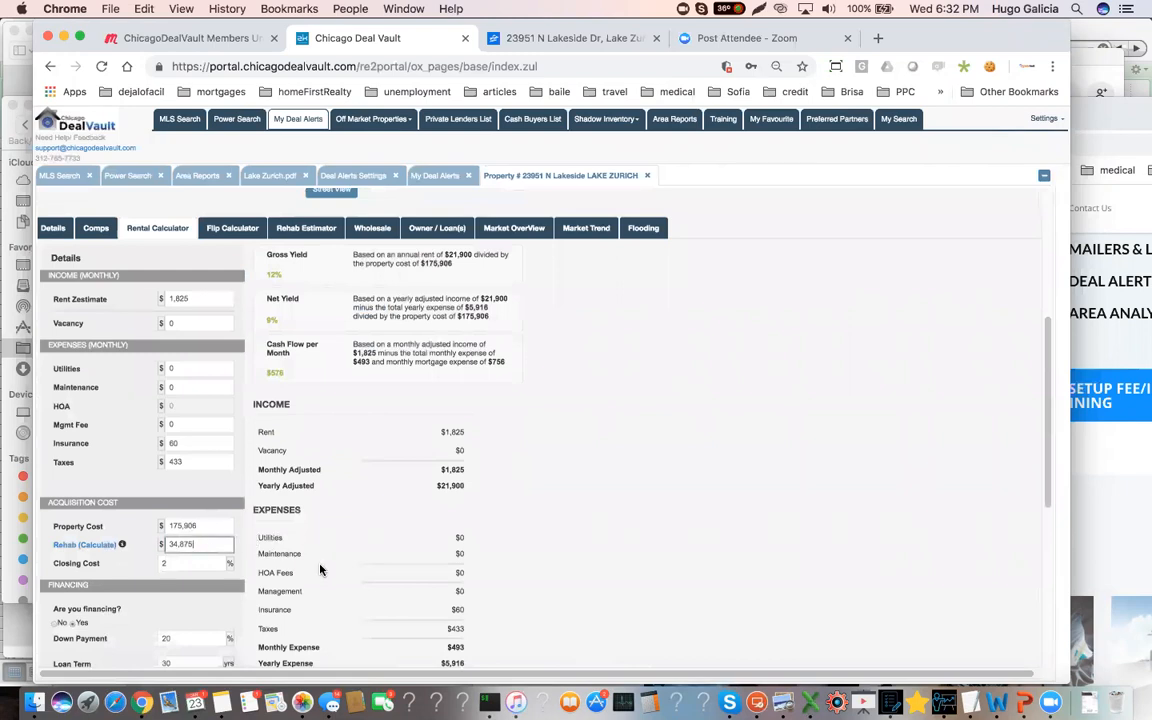
pyautogui.scroll(-3, 240, 530)
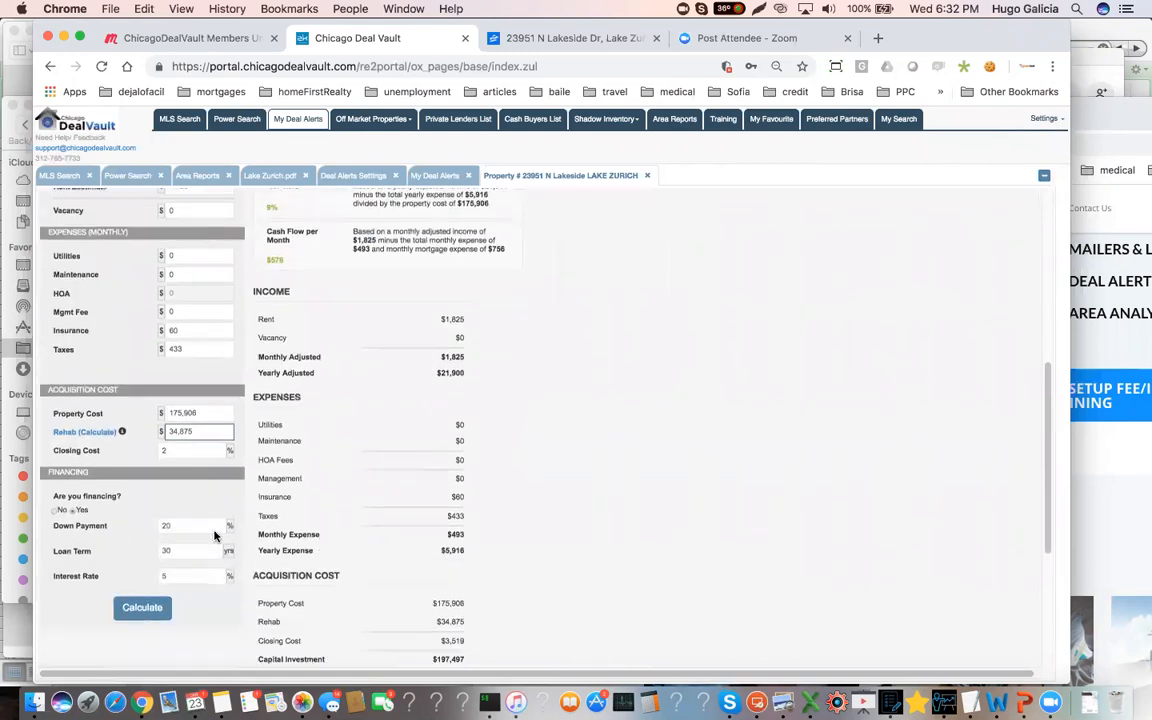
pyautogui.click(142, 607)
pyautogui.scroll(2, 320, 400)
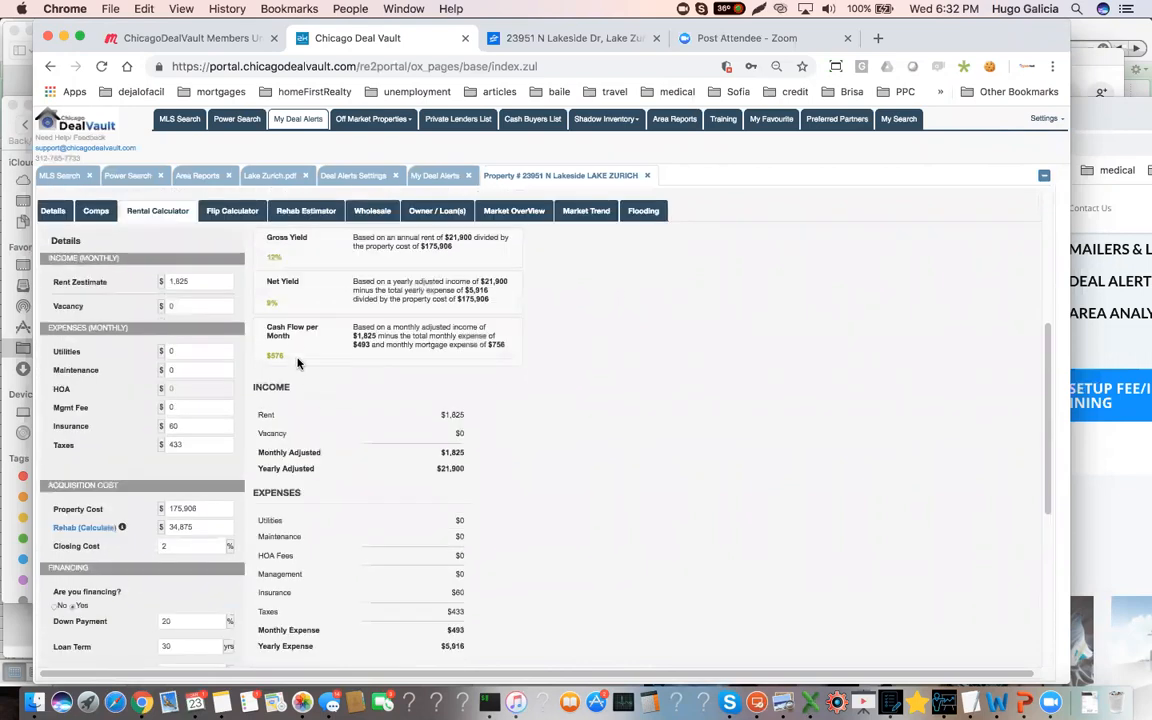
pyautogui.click(287, 363)
# Open the flip calculator and review the property sale value, rehab cost, hold time, net profit and ROI
pyautogui.click(214, 209)
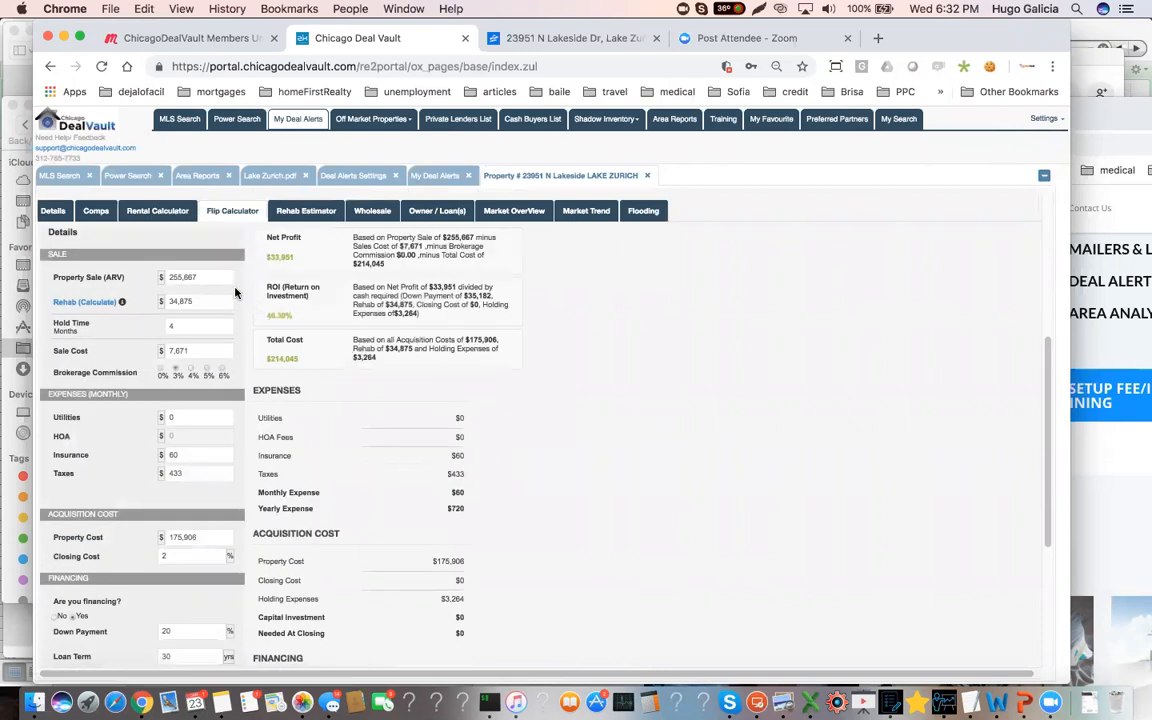
pyautogui.scroll(1, 215, 285)
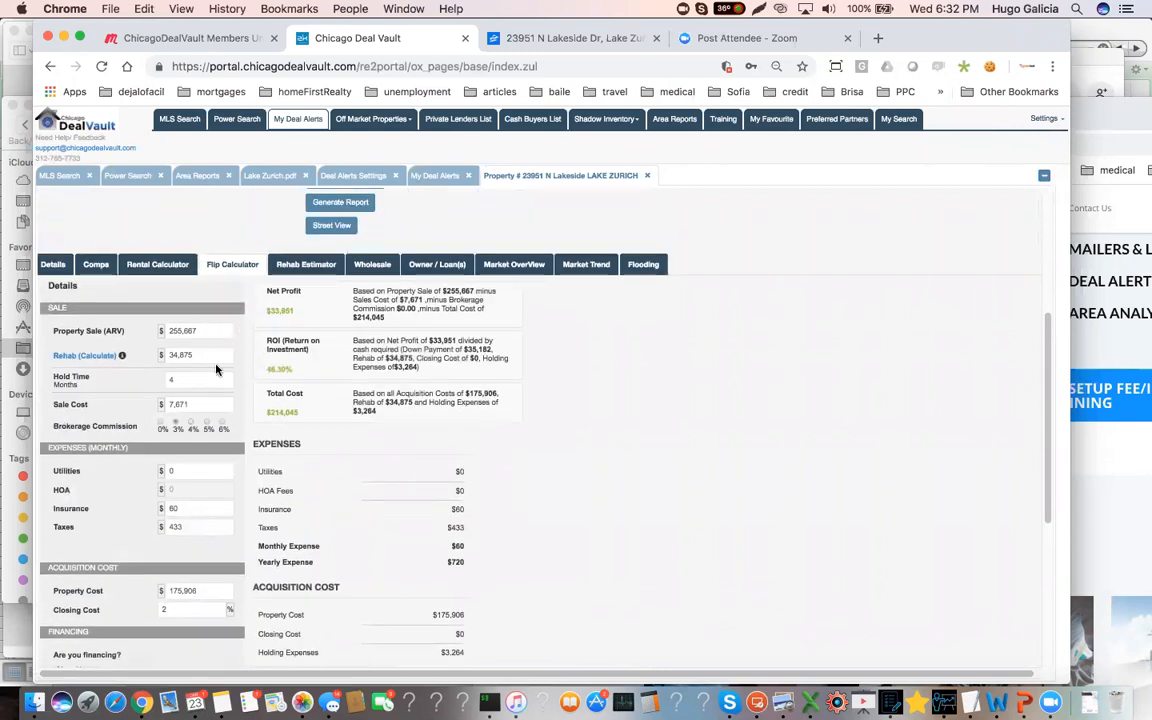
pyautogui.scroll(2, 215, 370)
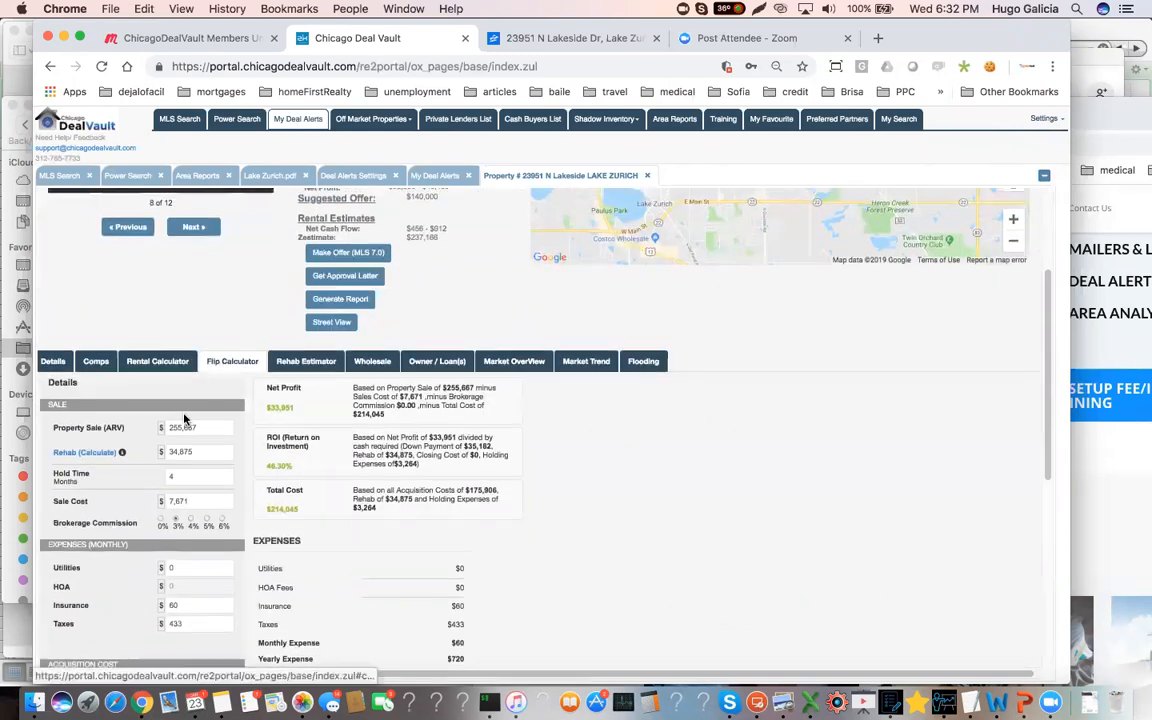
pyautogui.moveTo(206, 431); pyautogui.dragTo(160, 434)
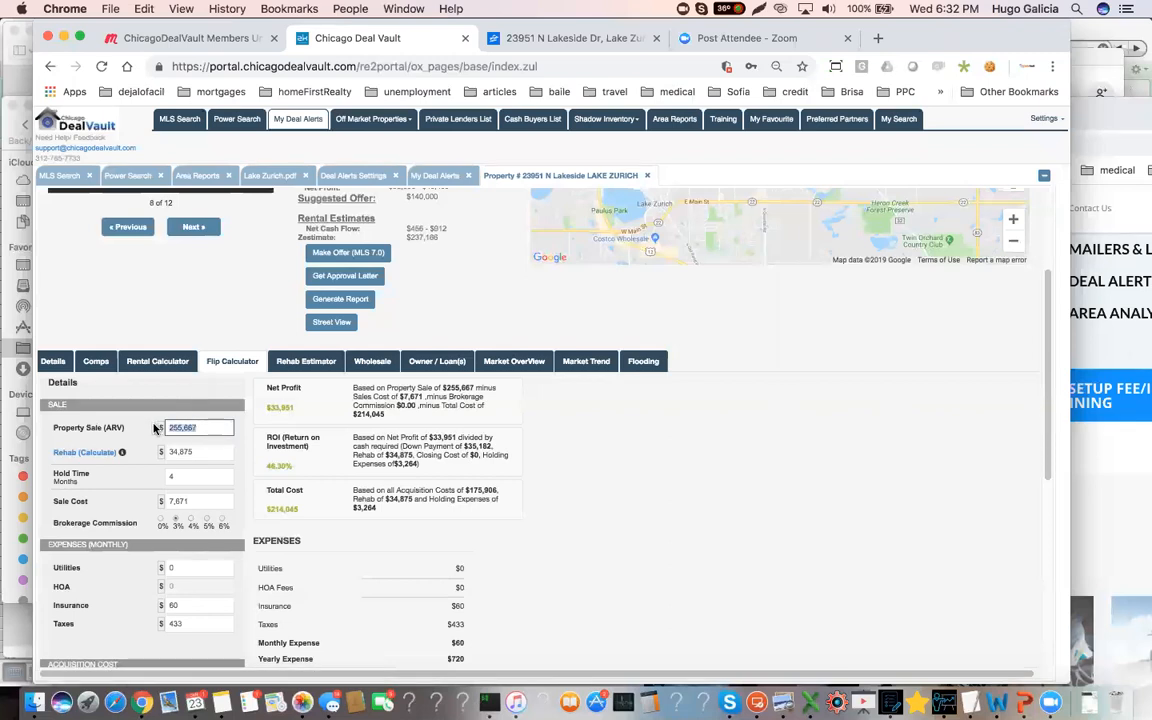
pyautogui.click(209, 454)
pyautogui.scroll(-1, 188, 450)
pyautogui.click(168, 458)
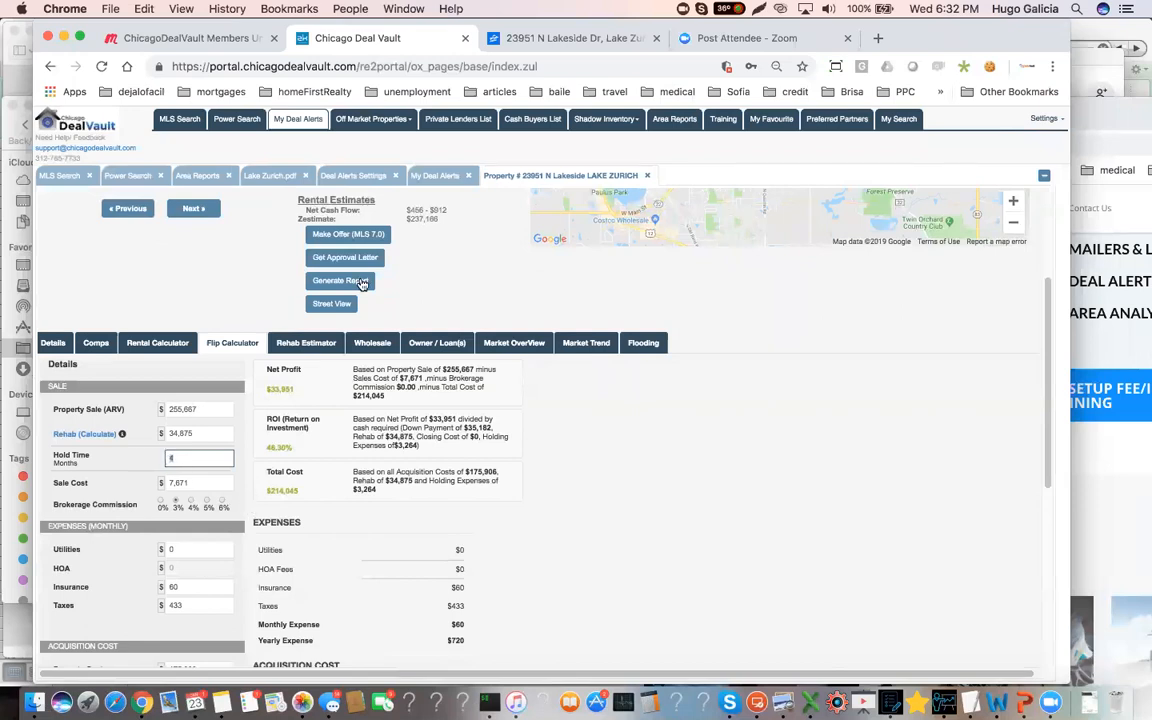
# Open the Lake Zurich.pdf area report and examine the market statistics for attached and detached homes
pyautogui.click(268, 176)
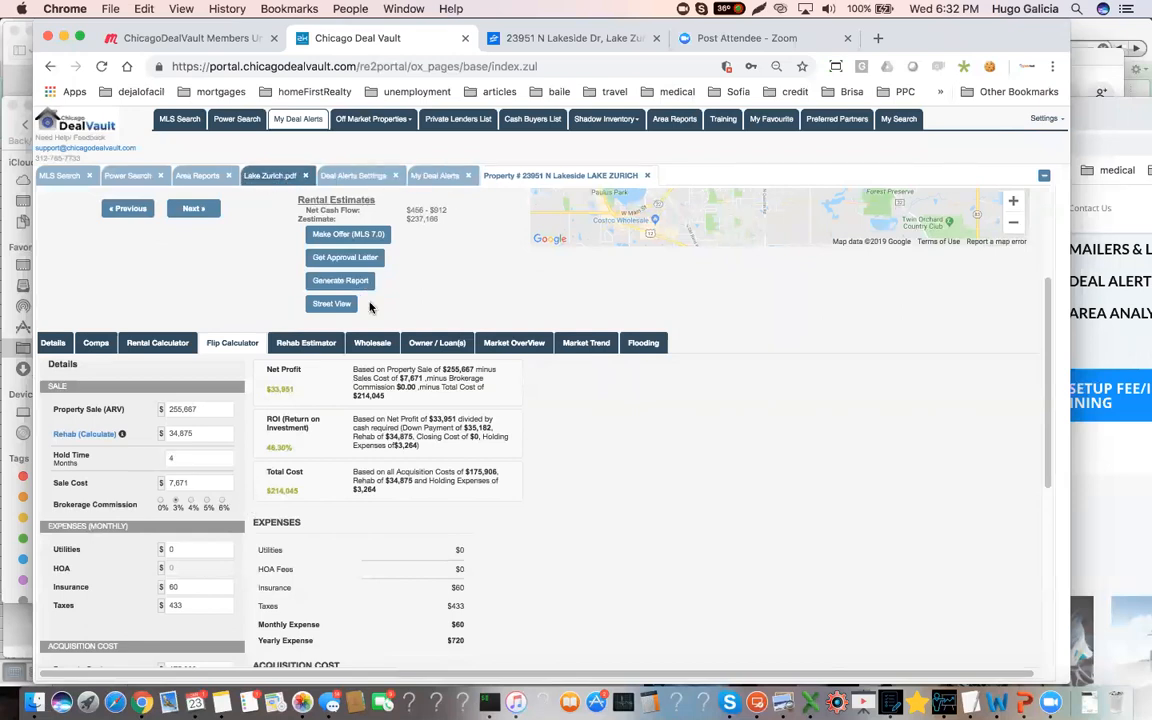
pyautogui.scroll(10, 715, 461)
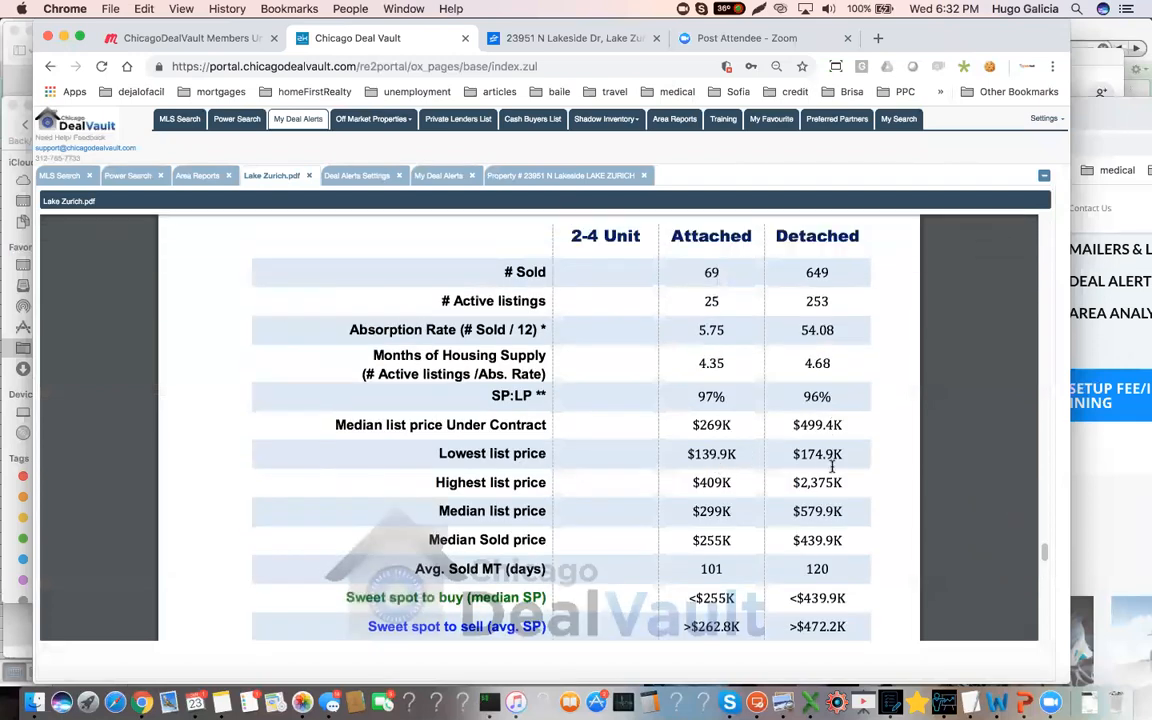
# Examine the report's conclusion and the average sold market time for detached homes
pyautogui.scroll(1, 826, 425)
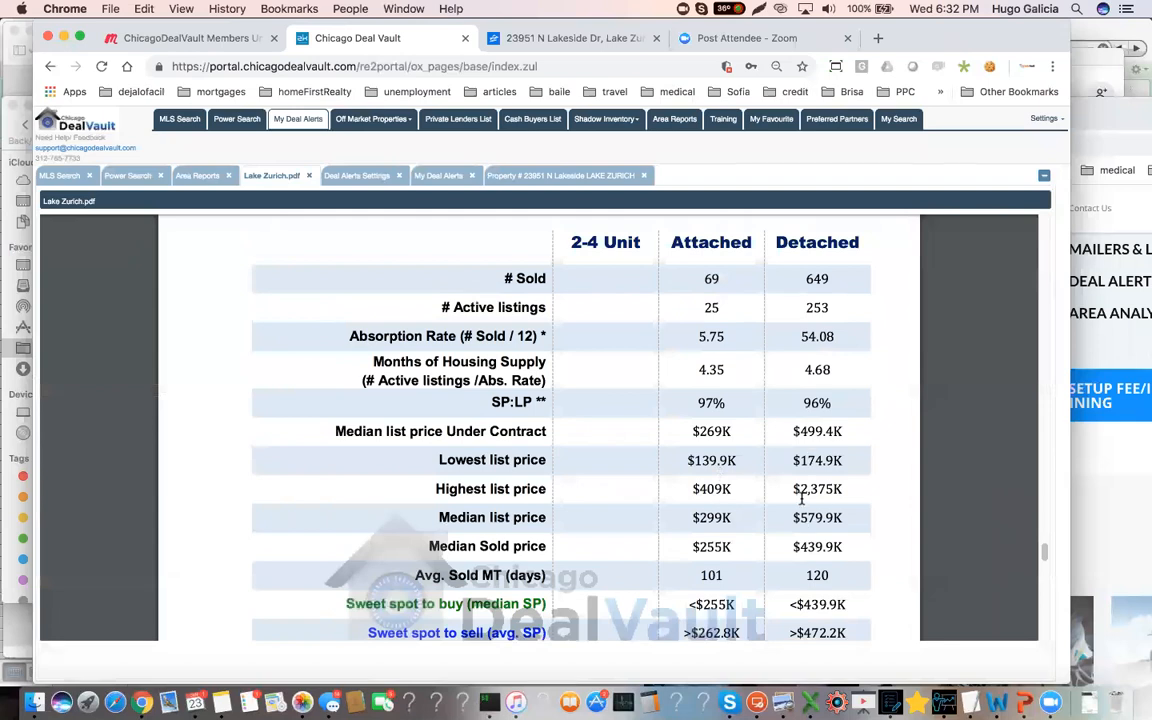
pyautogui.scroll(5, 801, 498)
pyautogui.scroll(10, 801, 498)
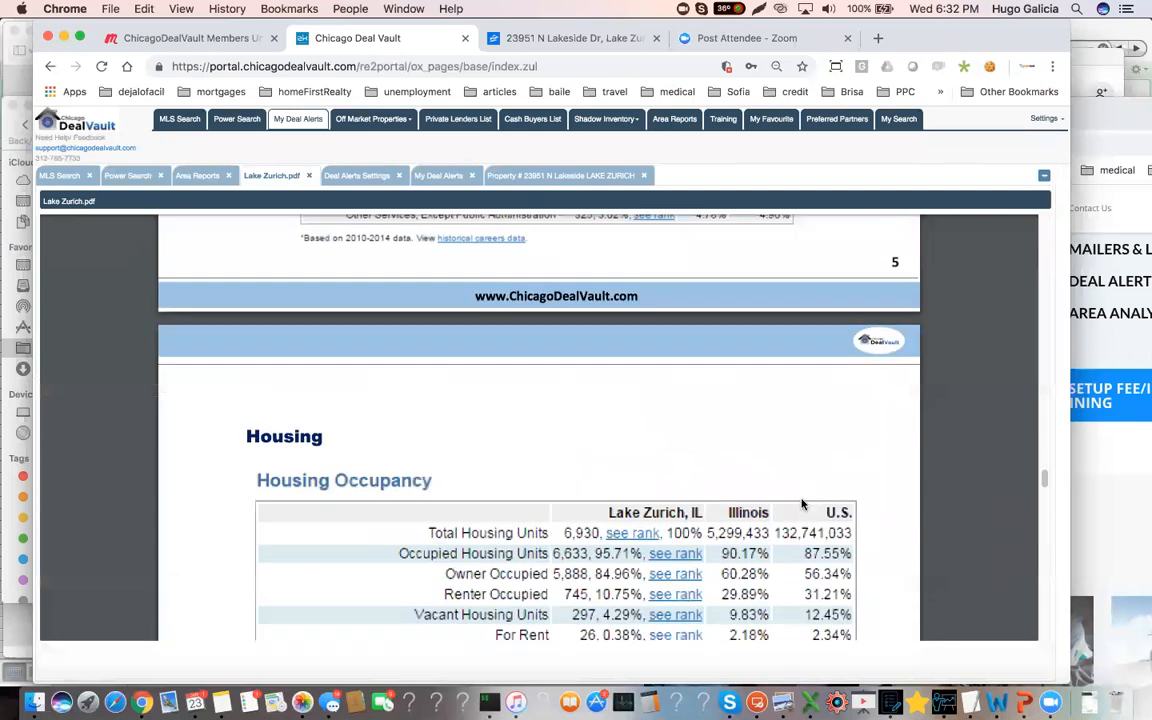
pyautogui.scroll(-15, 801, 506)
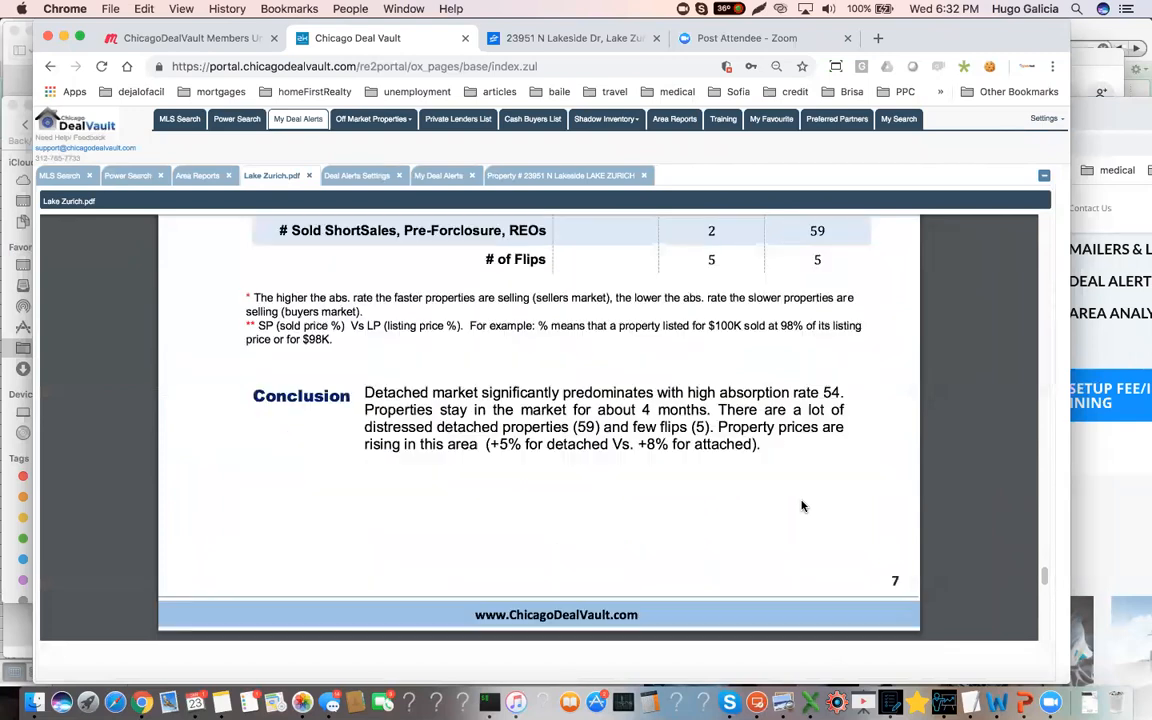
pyautogui.scroll(1, 801, 501)
pyautogui.tripleClick(816, 411)
pyautogui.click(820, 418)
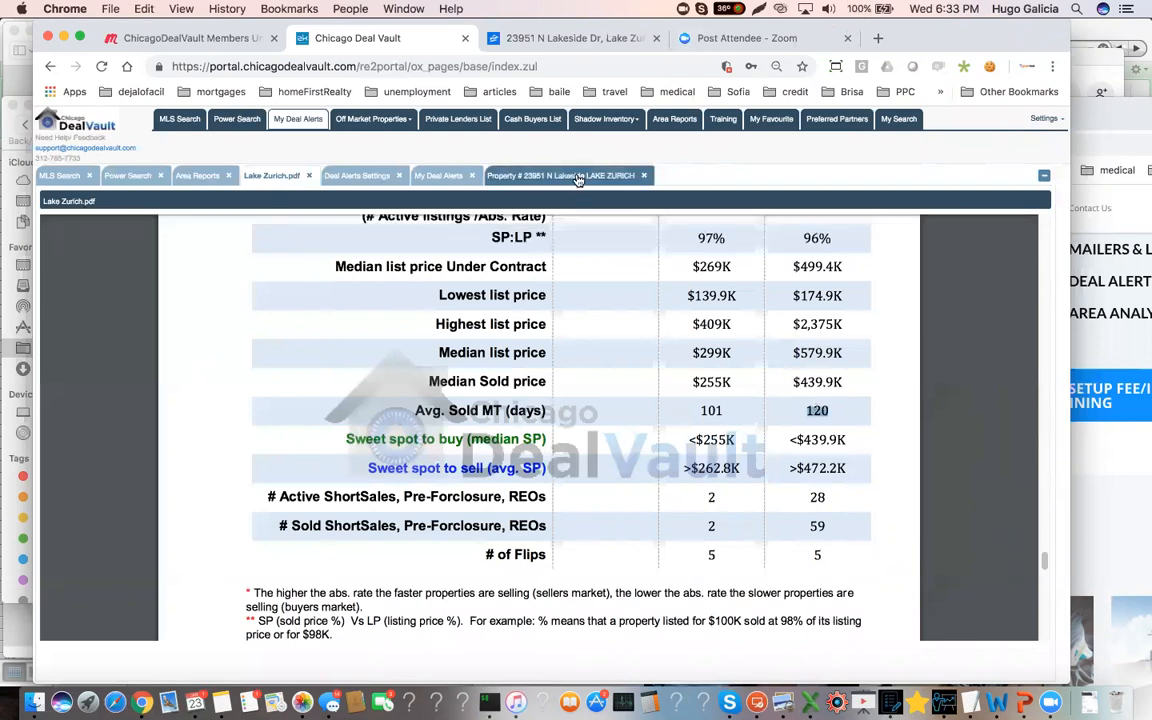
# Return to the Lake Zurich property's flip calculator and set the hold time to 6 months and the brokerage commission to 5%
pyautogui.click(522, 175)
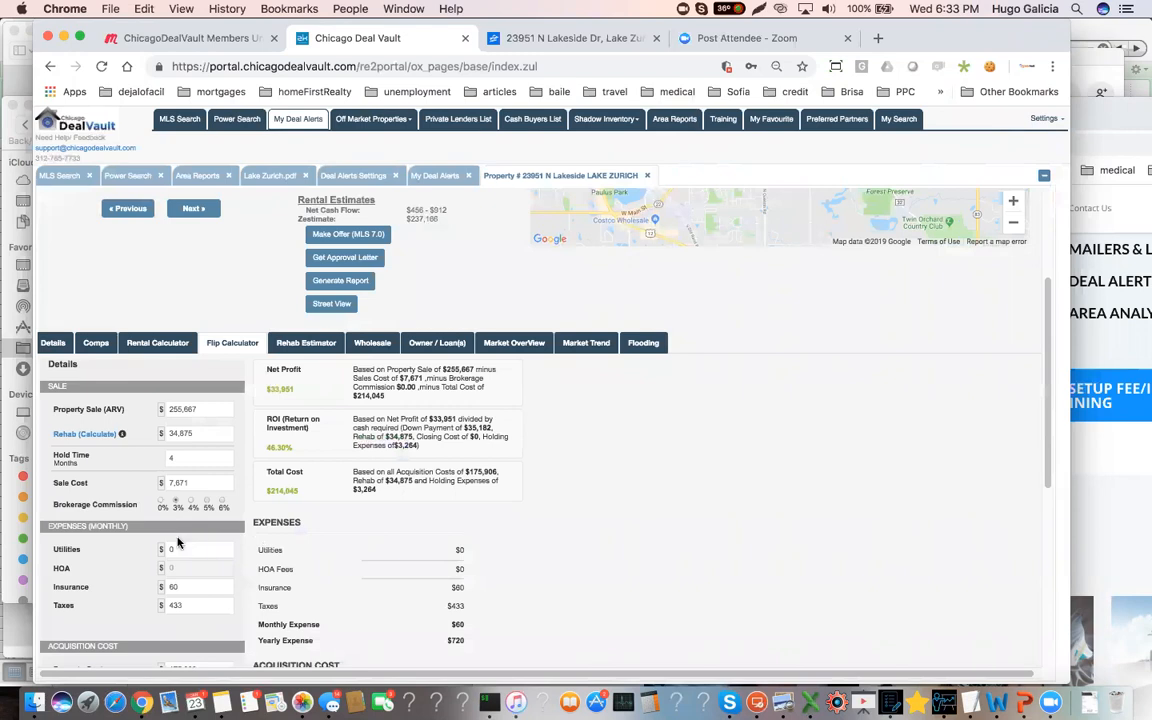
pyautogui.click(174, 458)
pyautogui.press('BackSpace')
pyautogui.click(202, 482)
pyautogui.scroll(-1, 203, 481)
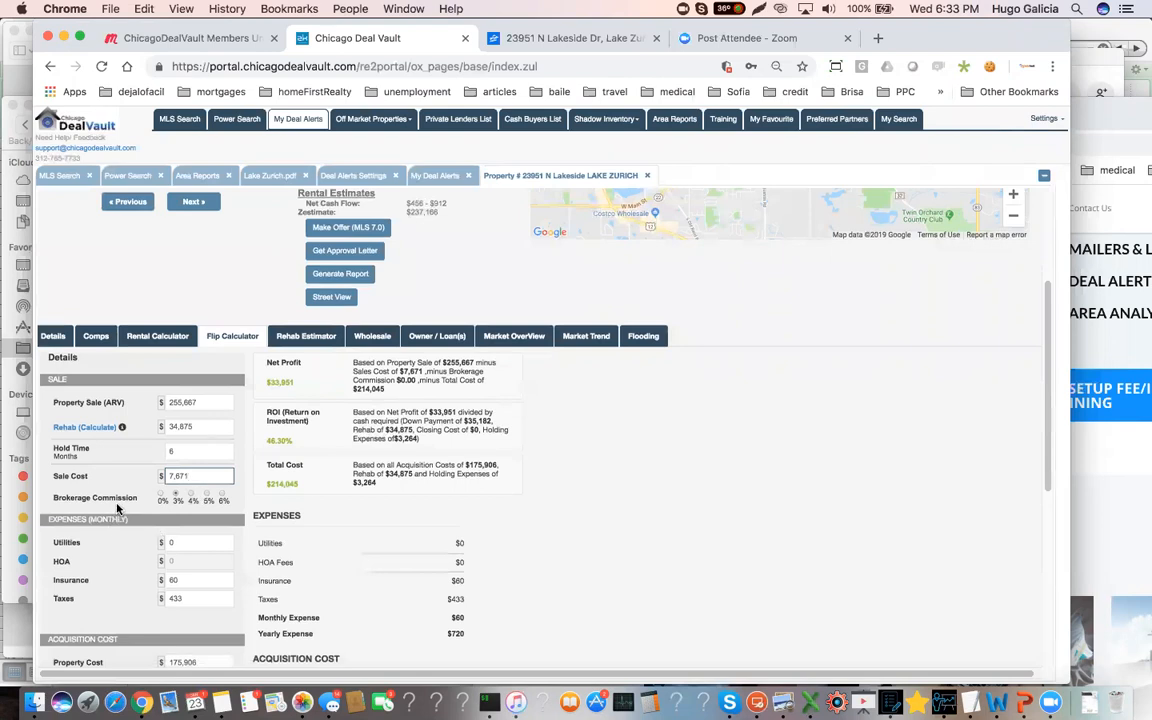
pyautogui.click(196, 494)
pyautogui.click(207, 494)
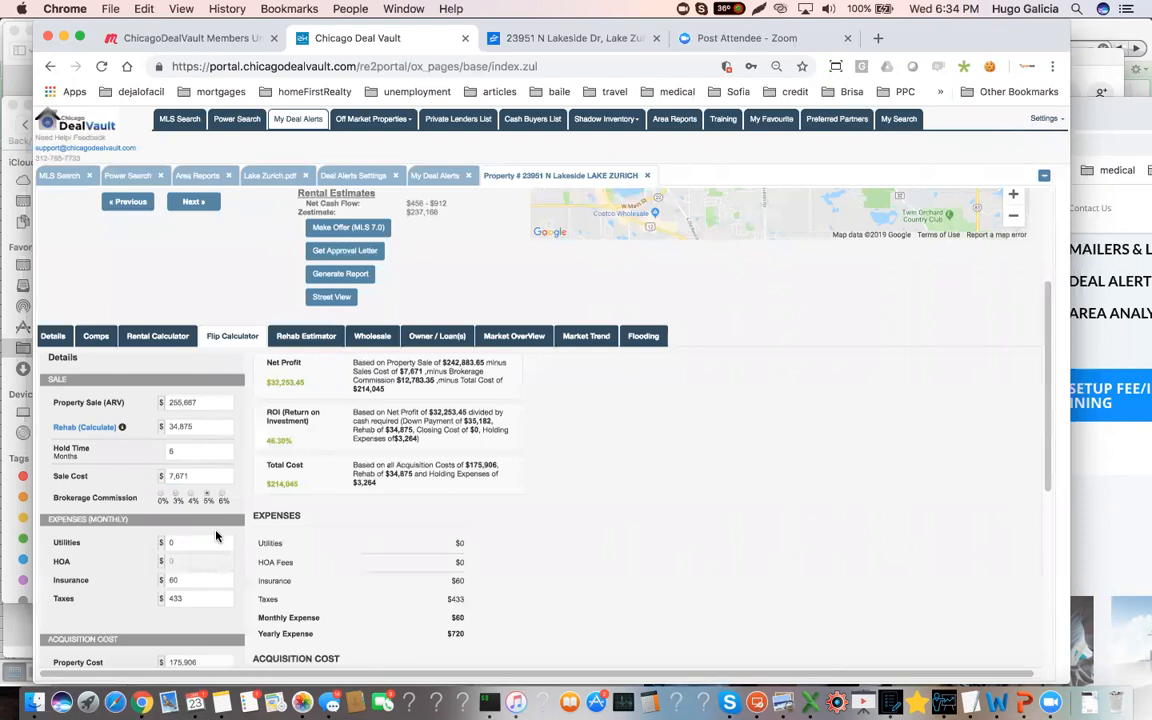
# Set the flip calculator's monthly utilities to $160 and insurance to $90
pyautogui.click(188, 540)
pyautogui.write('160')
pyautogui.press('BackSpace')
pyautogui.click(178, 580)
pyautogui.press('BackSpace')
pyautogui.press('BackSpace')
pyautogui.write('90')
pyautogui.scroll(-2, 185, 580)
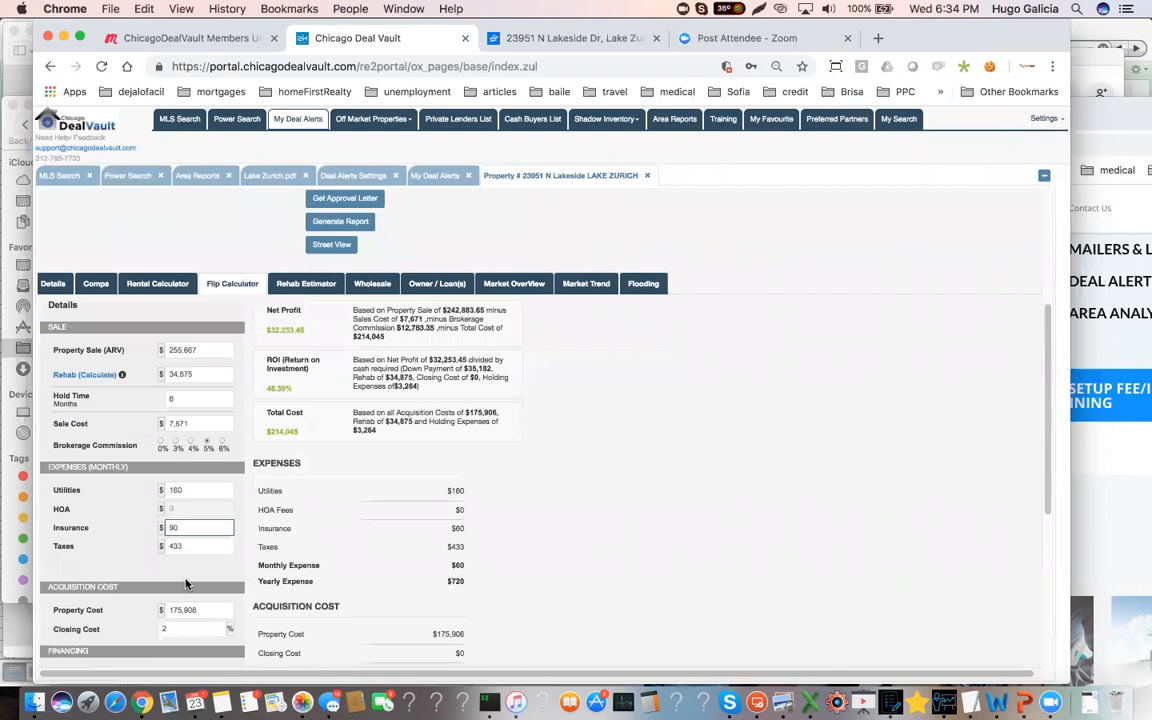
# Set the property cost to $135,000, recalculate the flip, and check the net profit
pyautogui.click(172, 609)
pyautogui.scroll(-2, 168, 560)
pyautogui.doubleClick(167, 558)
pyautogui.write('135000')
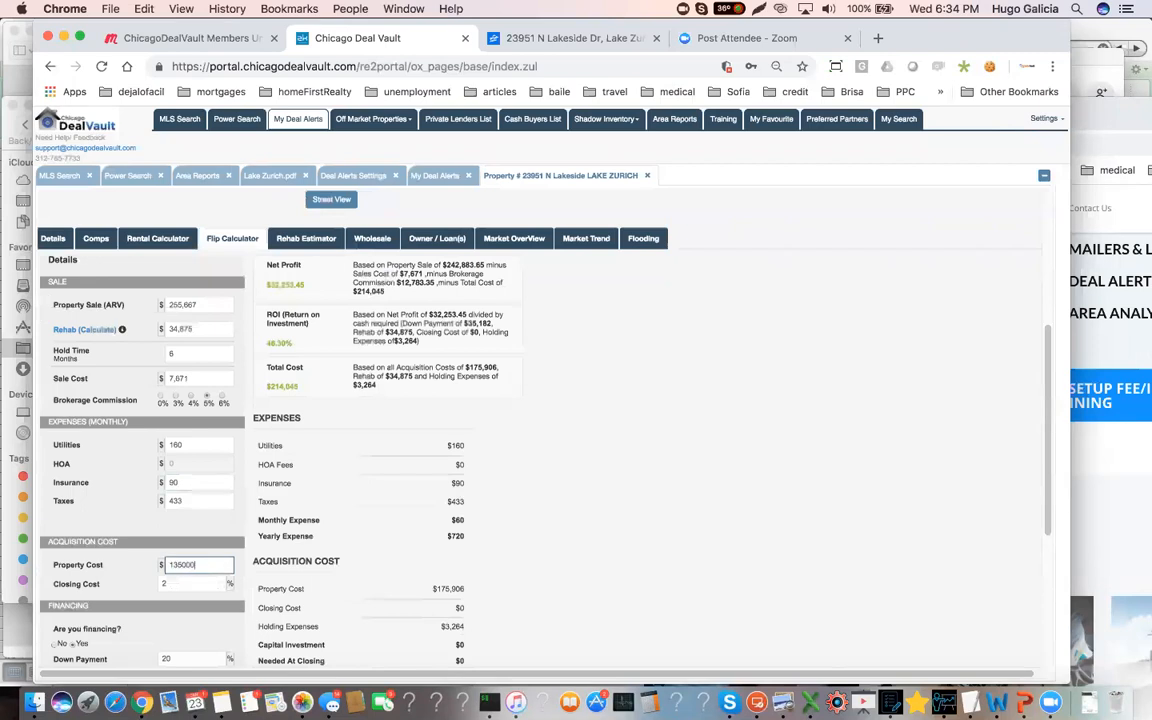
pyautogui.scroll(-1, 200, 500)
pyautogui.scroll(-1, 231, 558)
pyautogui.scroll(-3, 231, 558)
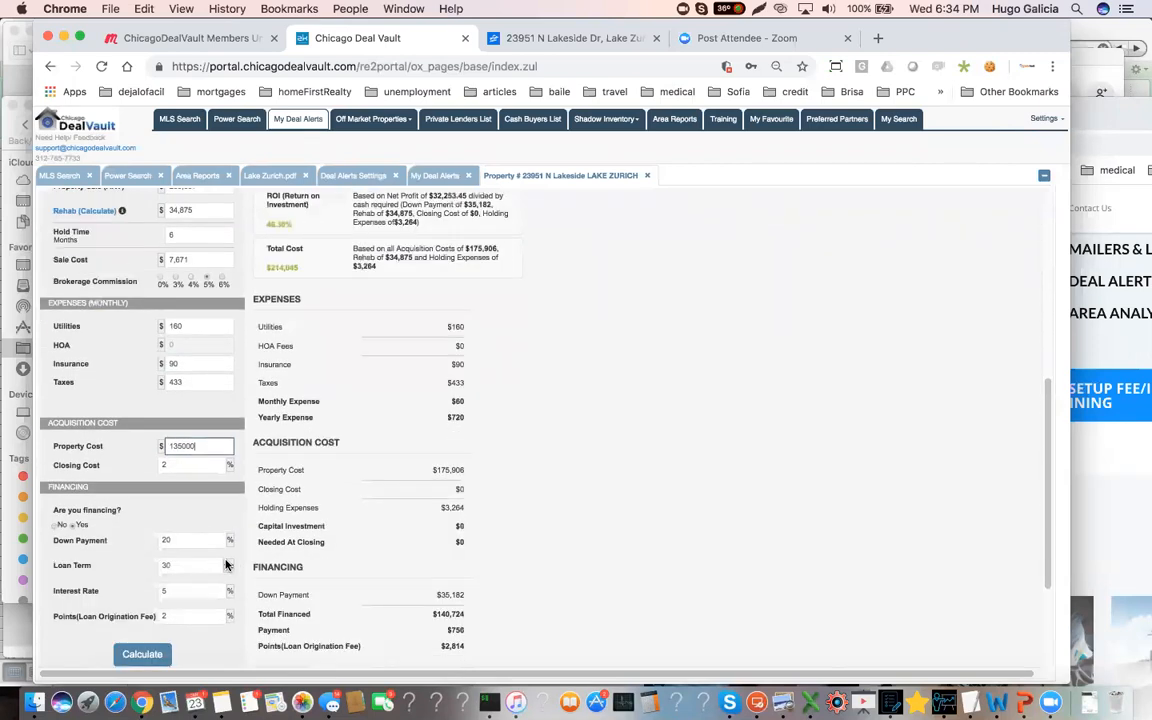
pyautogui.click(154, 663)
pyautogui.scroll(3, 252, 437)
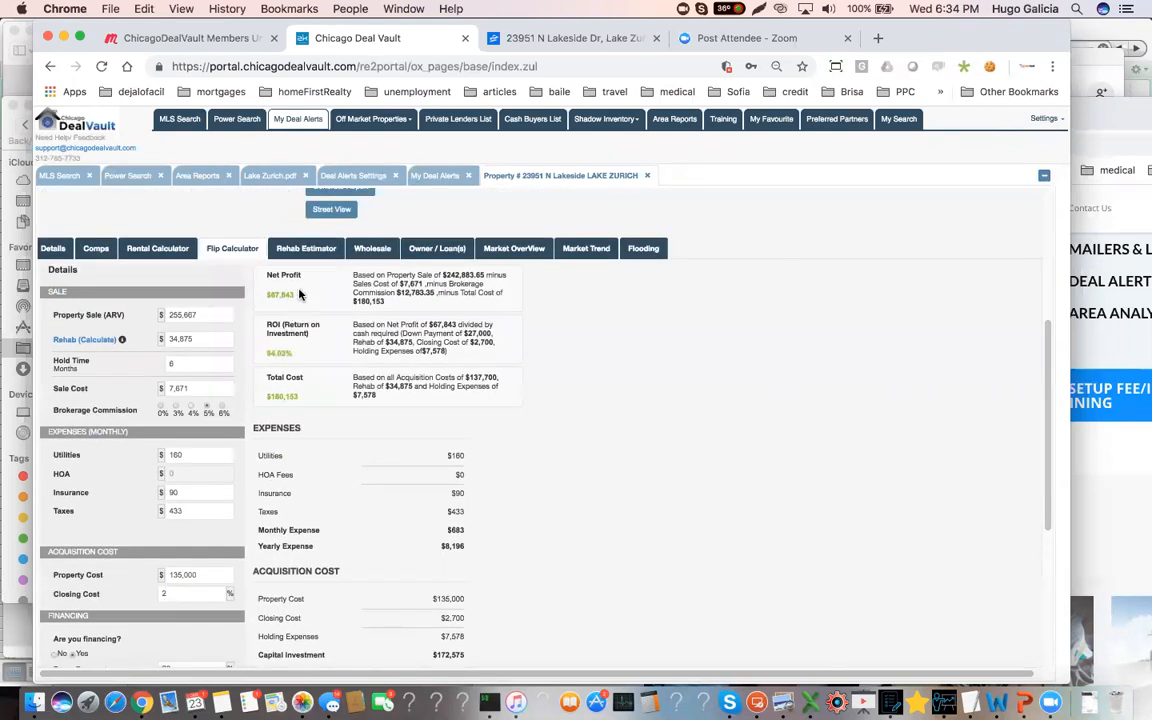
pyautogui.moveTo(289, 291); pyautogui.dragTo(326, 302)
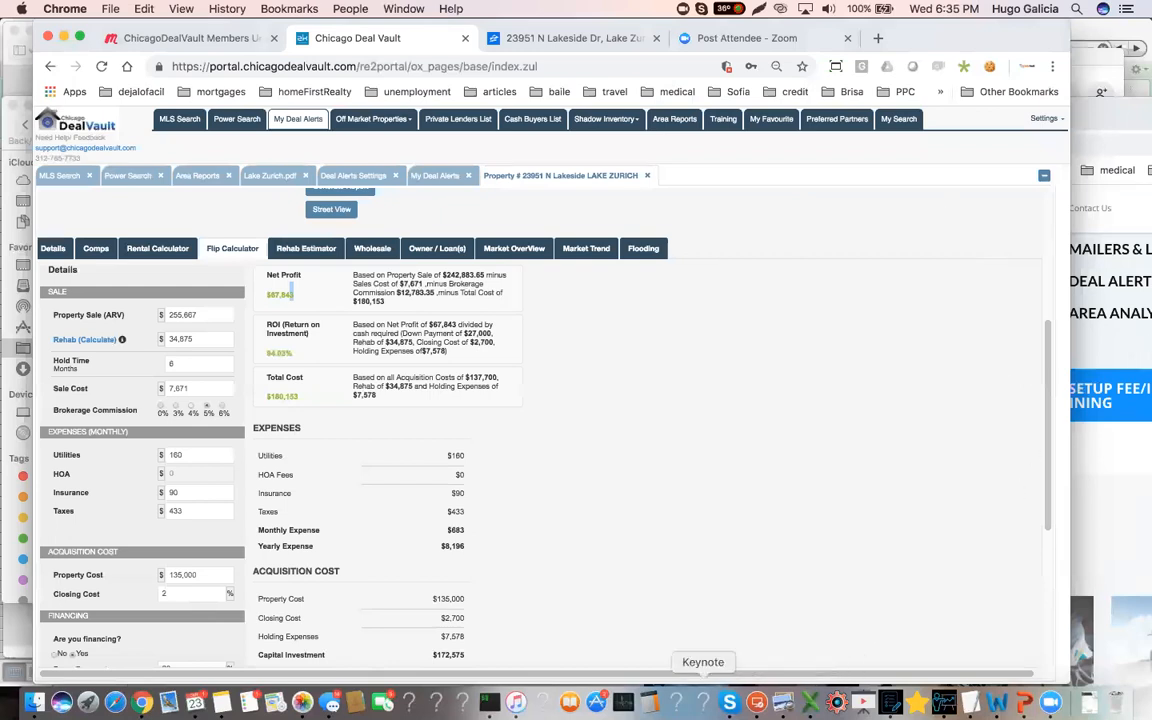
# Switch to the Calculator app and compute 15% of the purchase price as 135 × 0.15
pyautogui.click(663, 690)
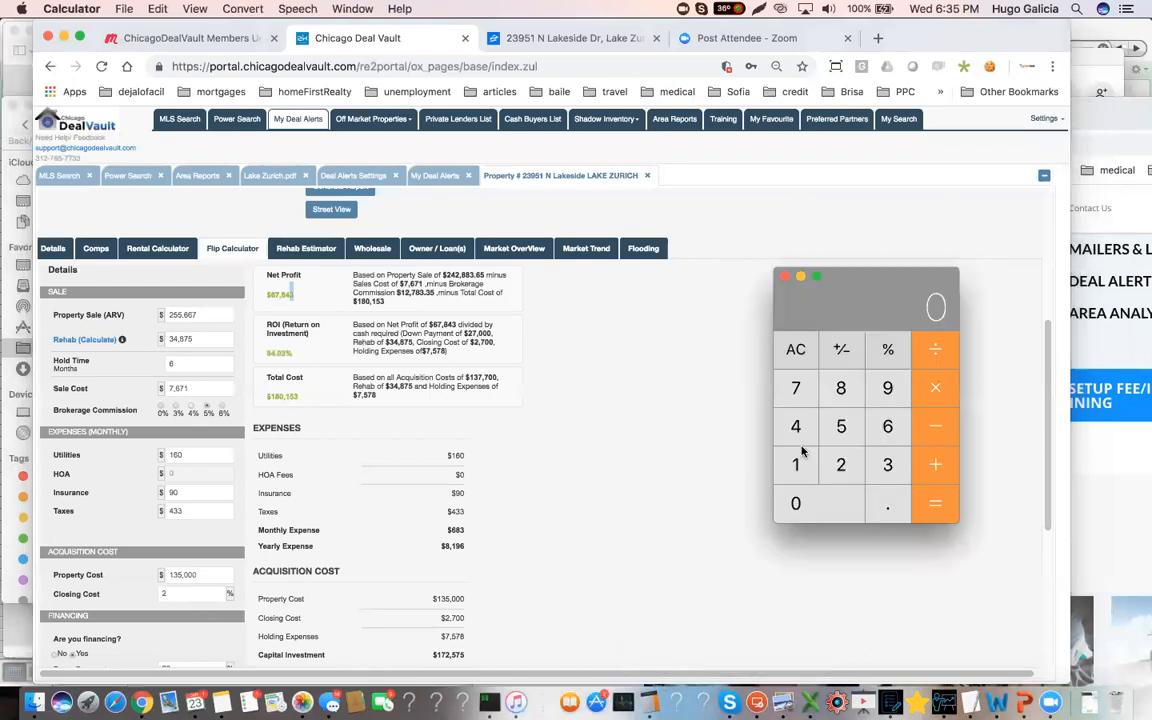
pyautogui.moveTo(750, 249); pyautogui.dragTo(505, 302)
pyautogui.click(451, 488)
pyautogui.click(543, 488)
pyautogui.click(497, 450)
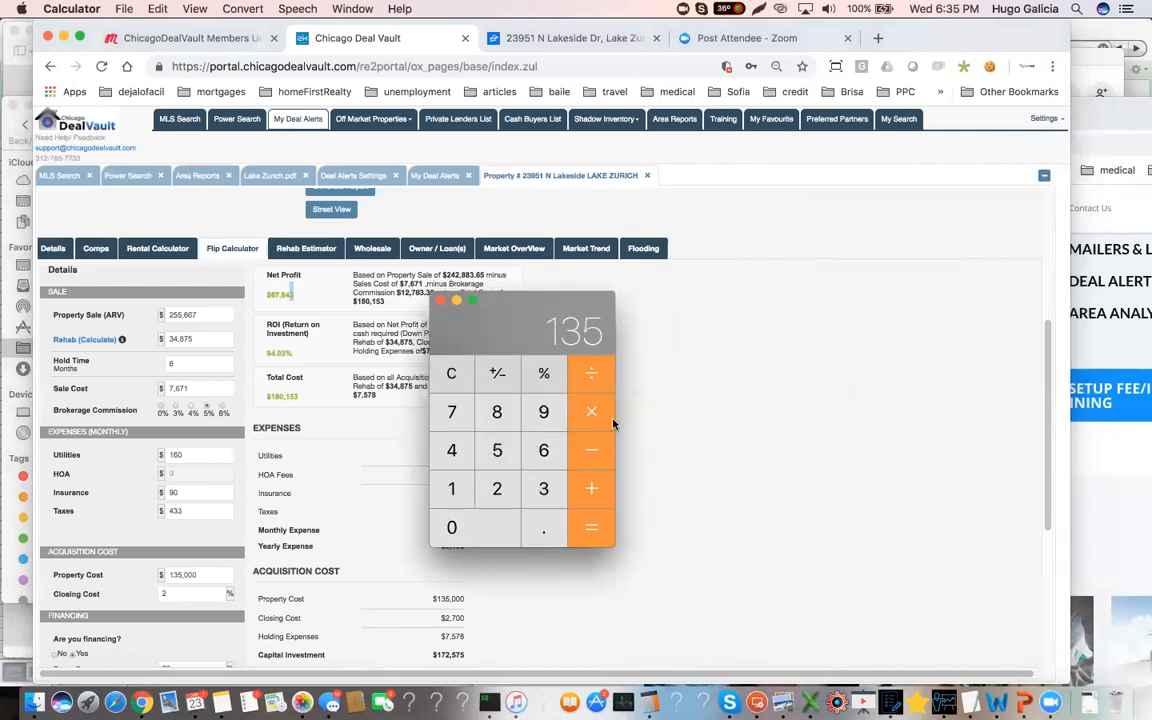
pyautogui.press('*')
pyautogui.click(533, 537)
pyautogui.click(452, 488)
pyautogui.click(497, 450)
pyautogui.click(592, 521)
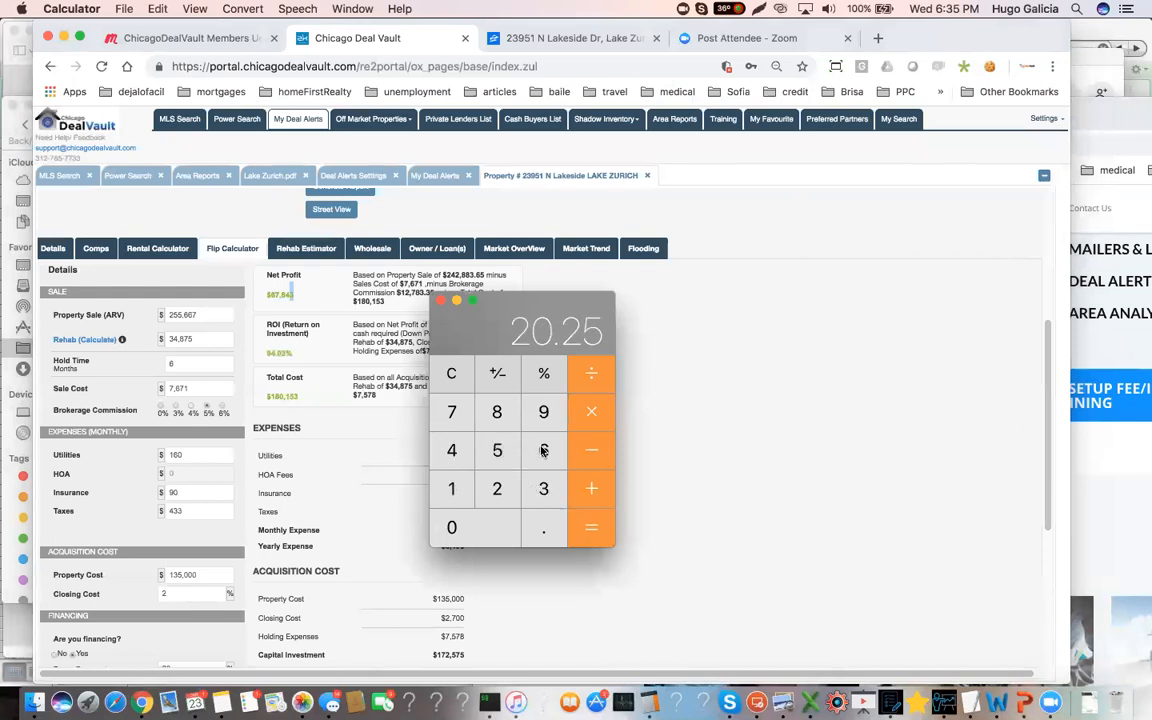
# Add the net profit of 67 (in thousands) to the calculated 15% amount
pyautogui.click(596, 490)
pyautogui.click(542, 450)
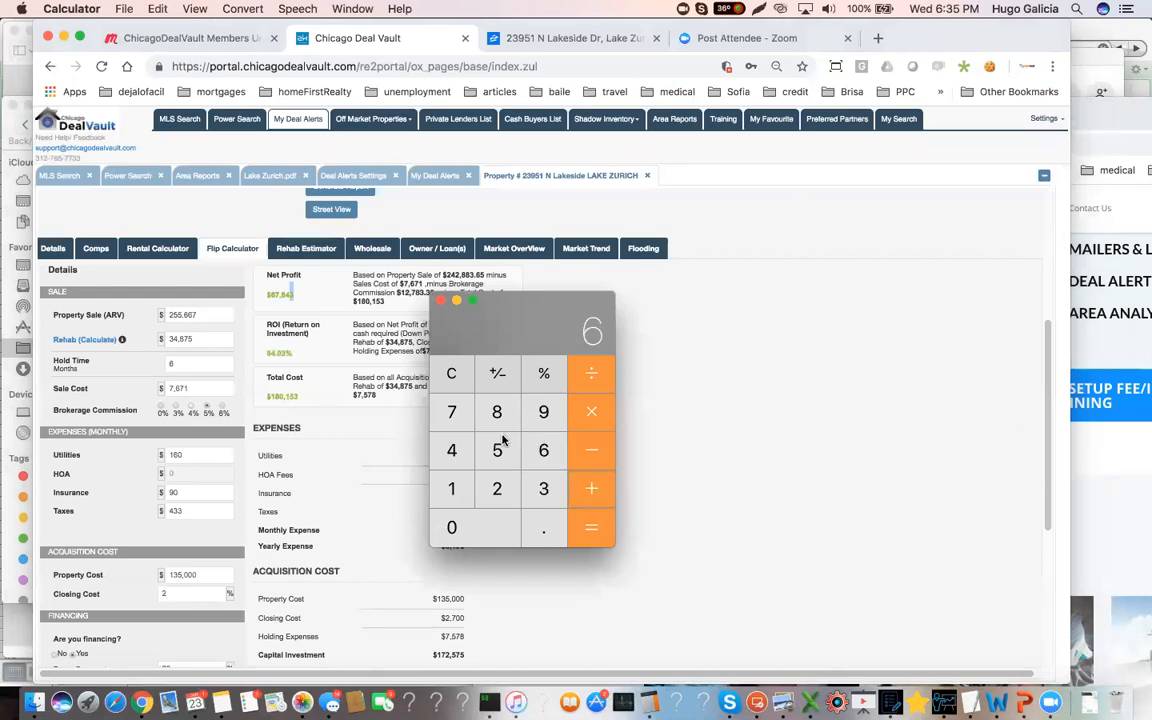
pyautogui.click(449, 414)
pyautogui.click(592, 530)
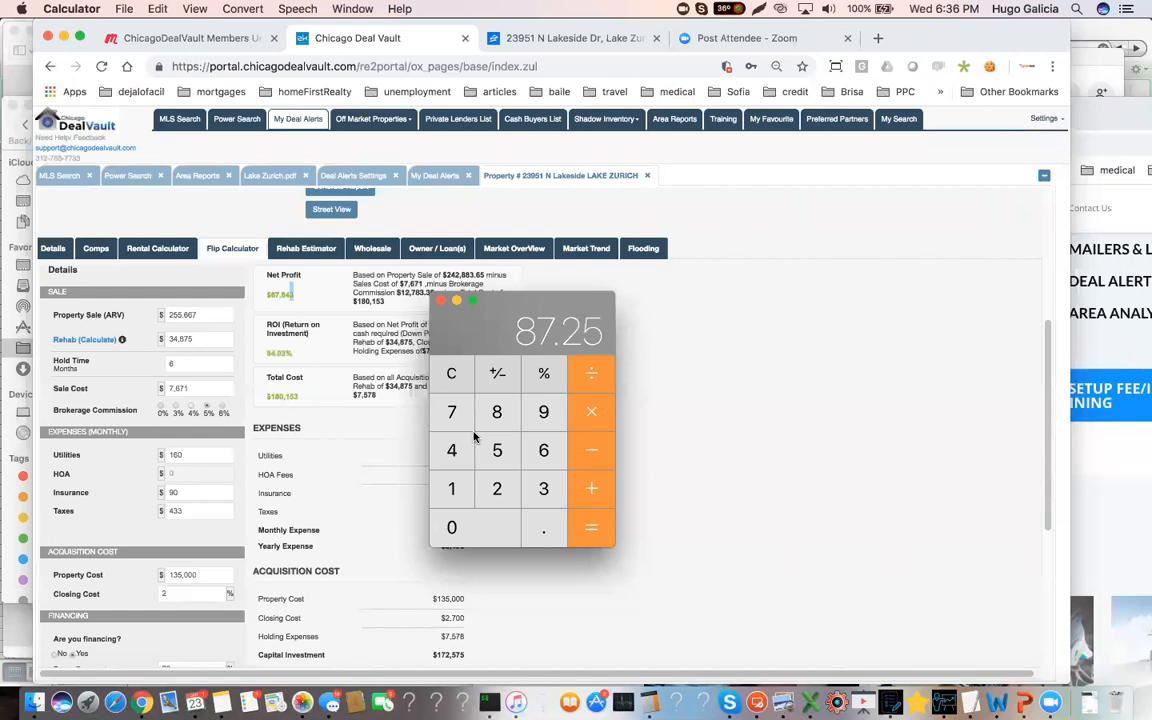
# Return to the flip calculator and highlight the Property Sale (ARV) value
pyautogui.scroll(2, 211, 385)
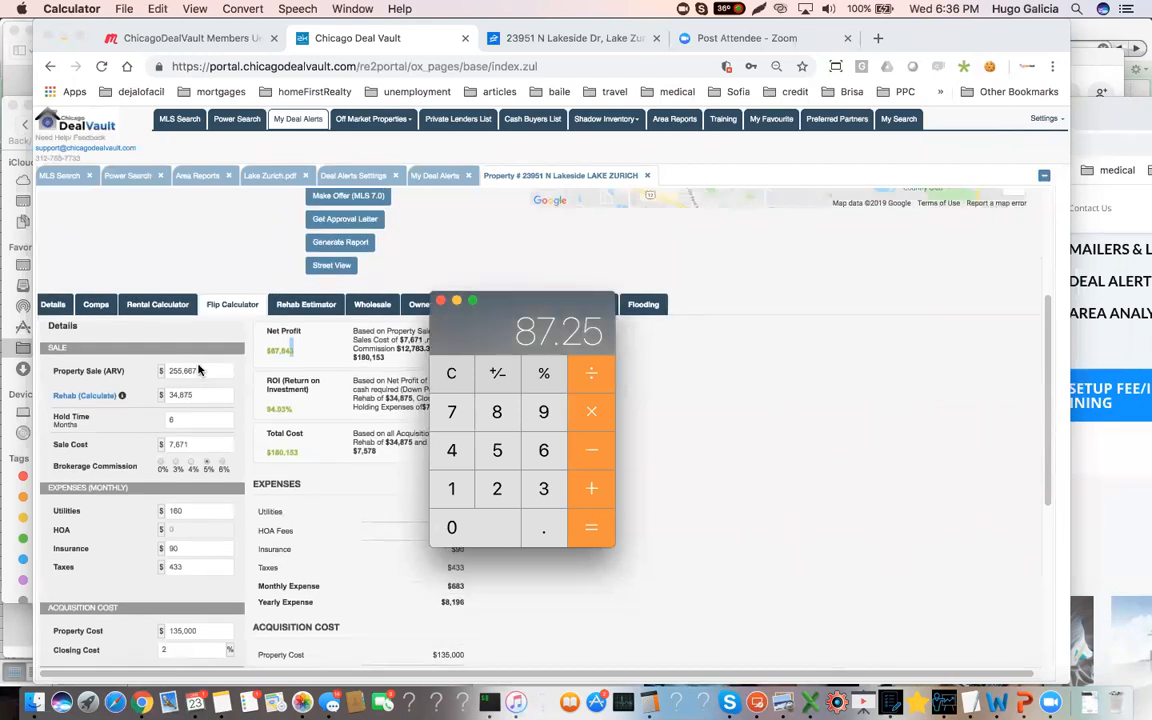
pyautogui.click(198, 370)
pyautogui.doubleClick(185, 370)
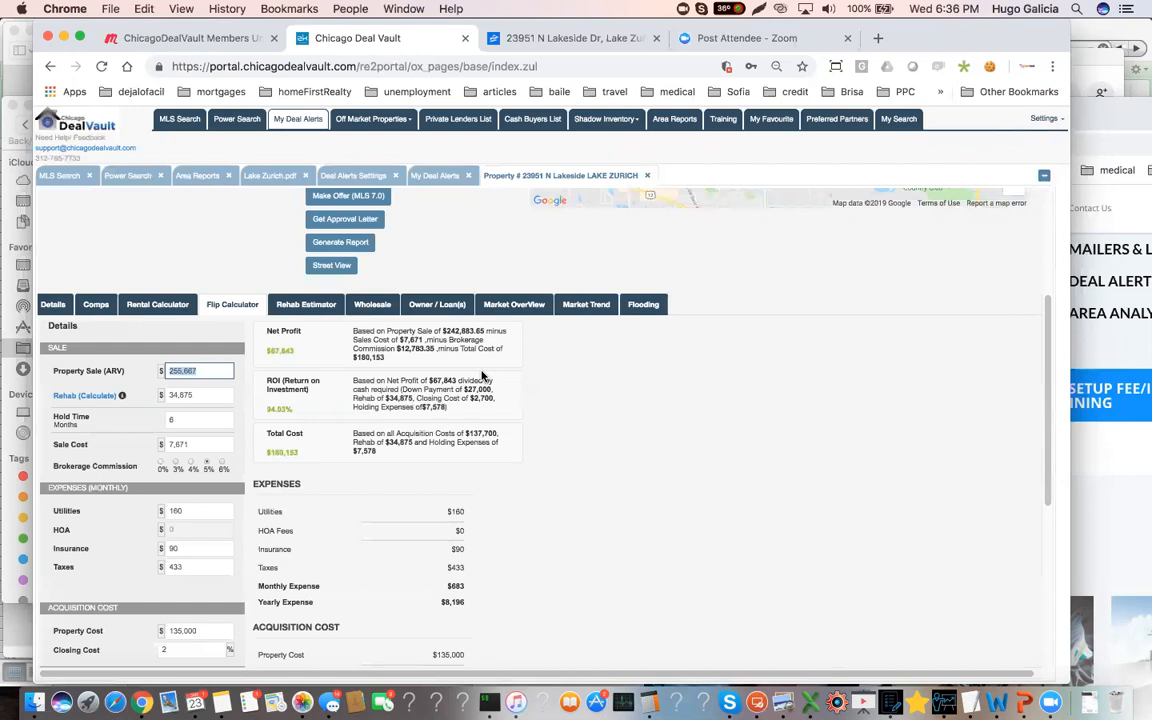
# Open the property's market overview and examine the 60047 area's prices, housing trends, crime and schools
pyautogui.click(514, 304)
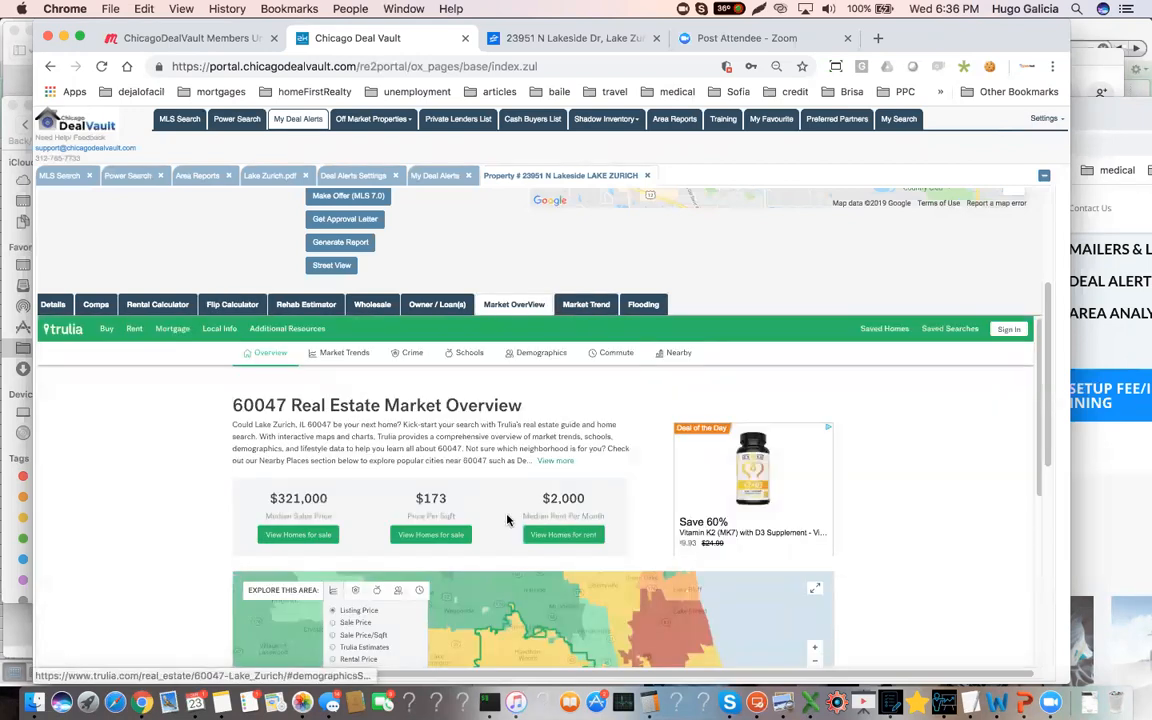
pyautogui.scroll(-1, 508, 520)
pyautogui.scroll(-3, 507, 519)
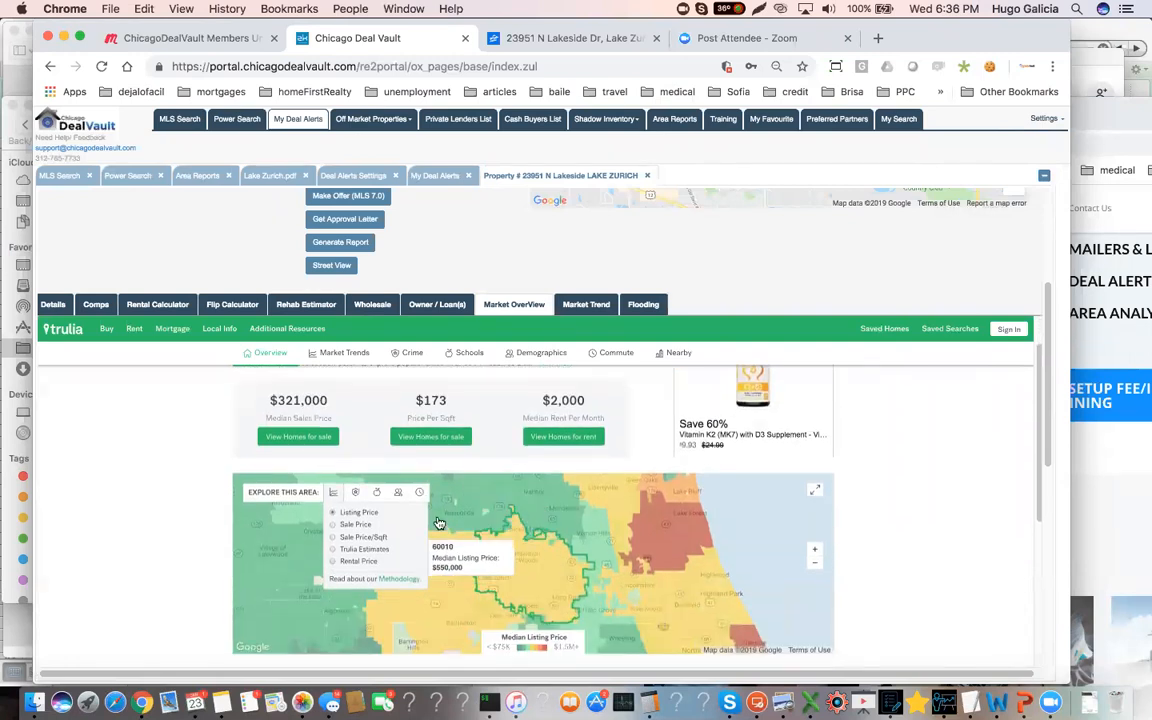
pyautogui.scroll(-3, 533, 545)
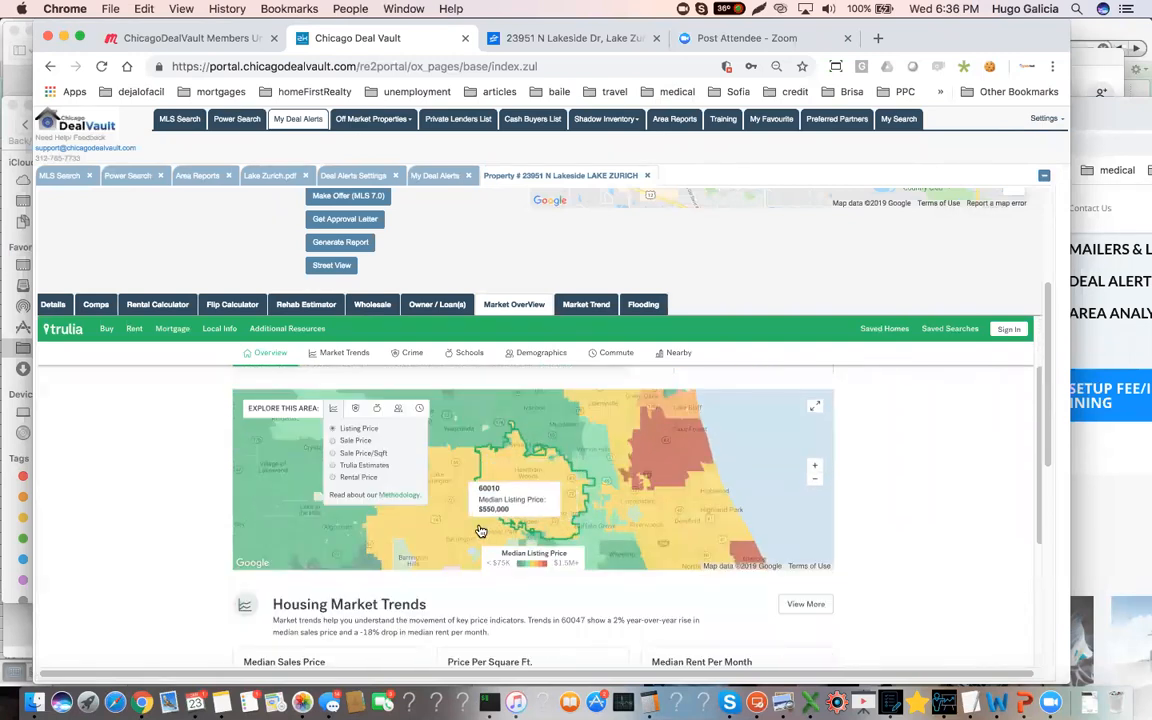
pyautogui.scroll(-4, 535, 545)
pyautogui.scroll(-1, 556, 577)
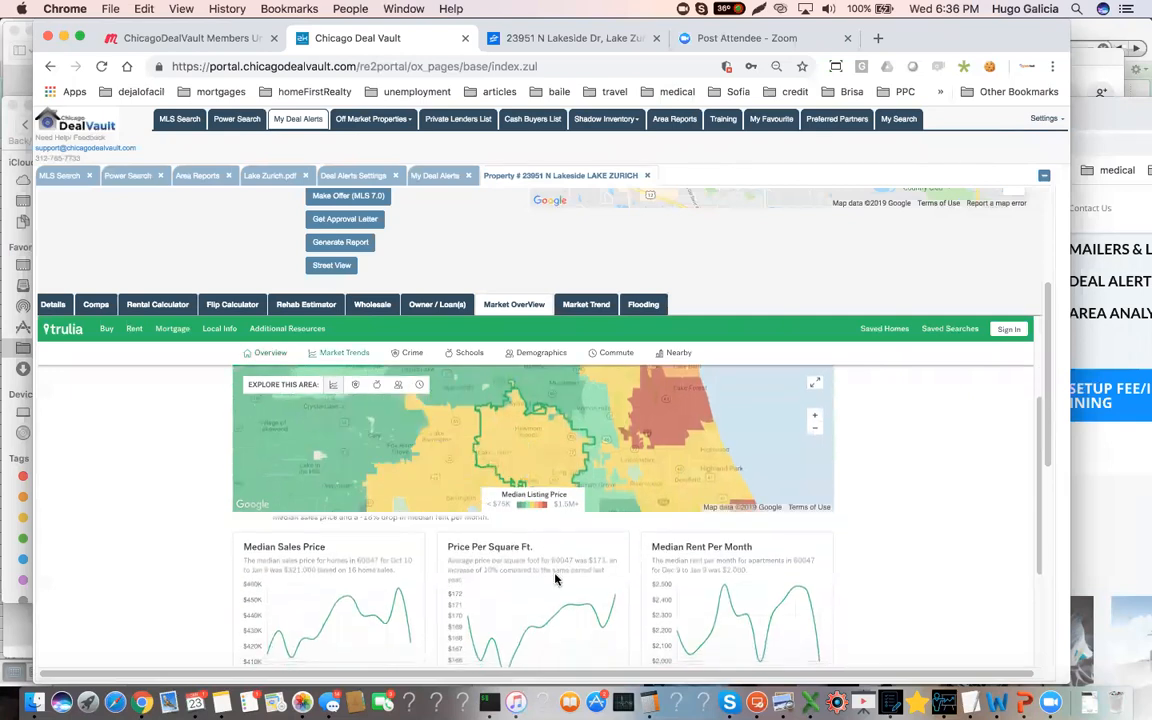
pyautogui.scroll(-6, 556, 579)
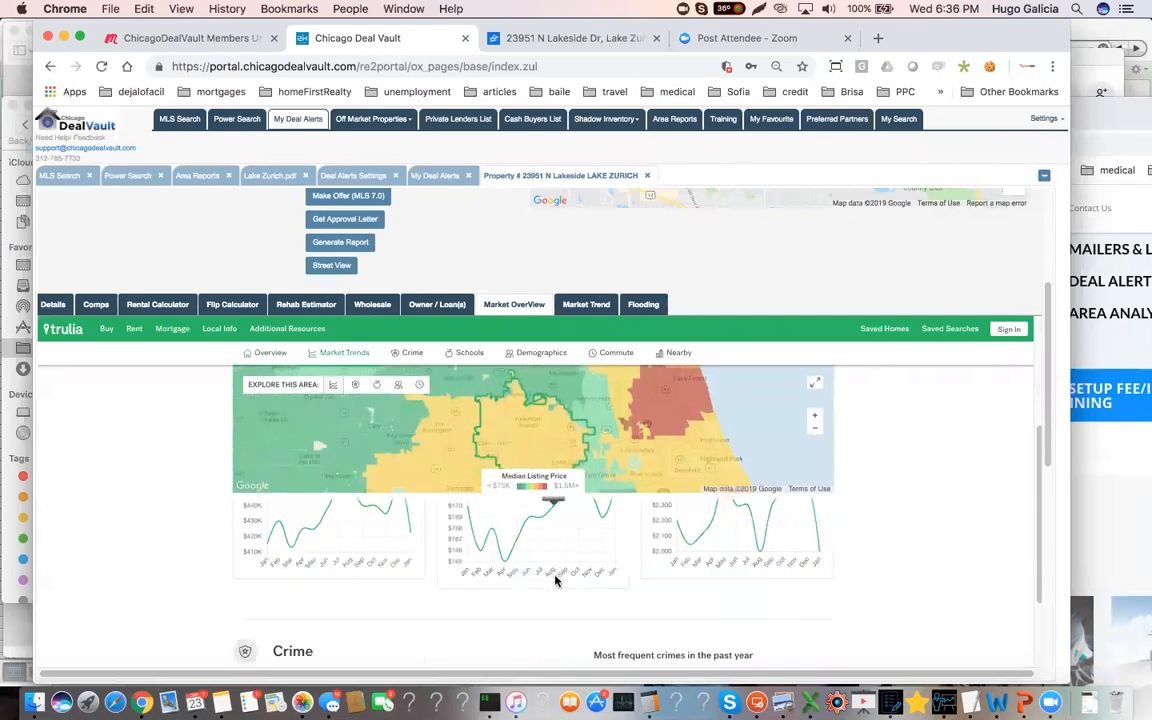
pyautogui.scroll(-5, 556, 581)
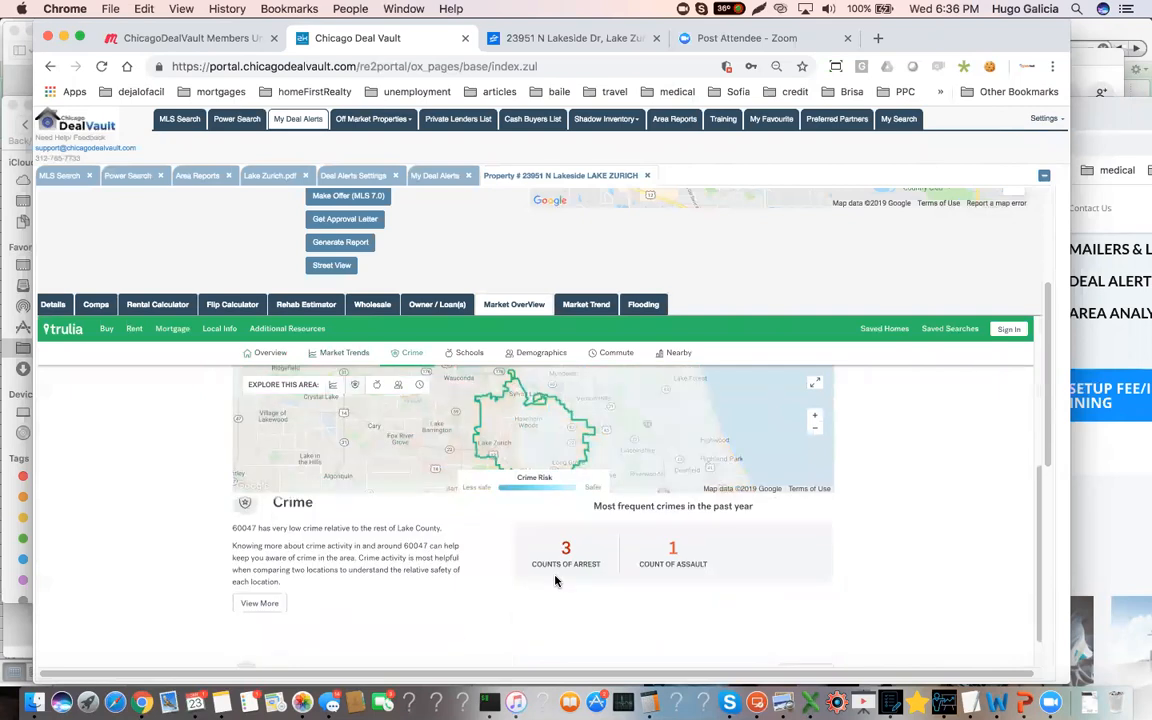
pyautogui.scroll(-2, 552, 586)
pyautogui.scroll(-2, 552, 586)
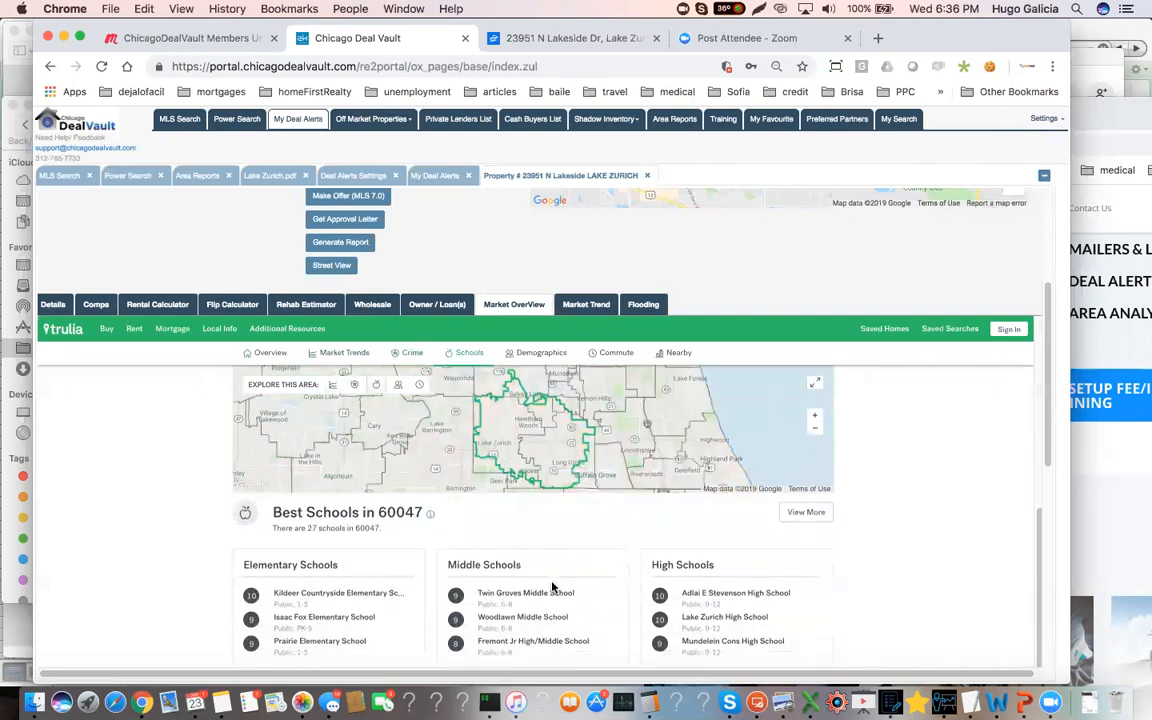
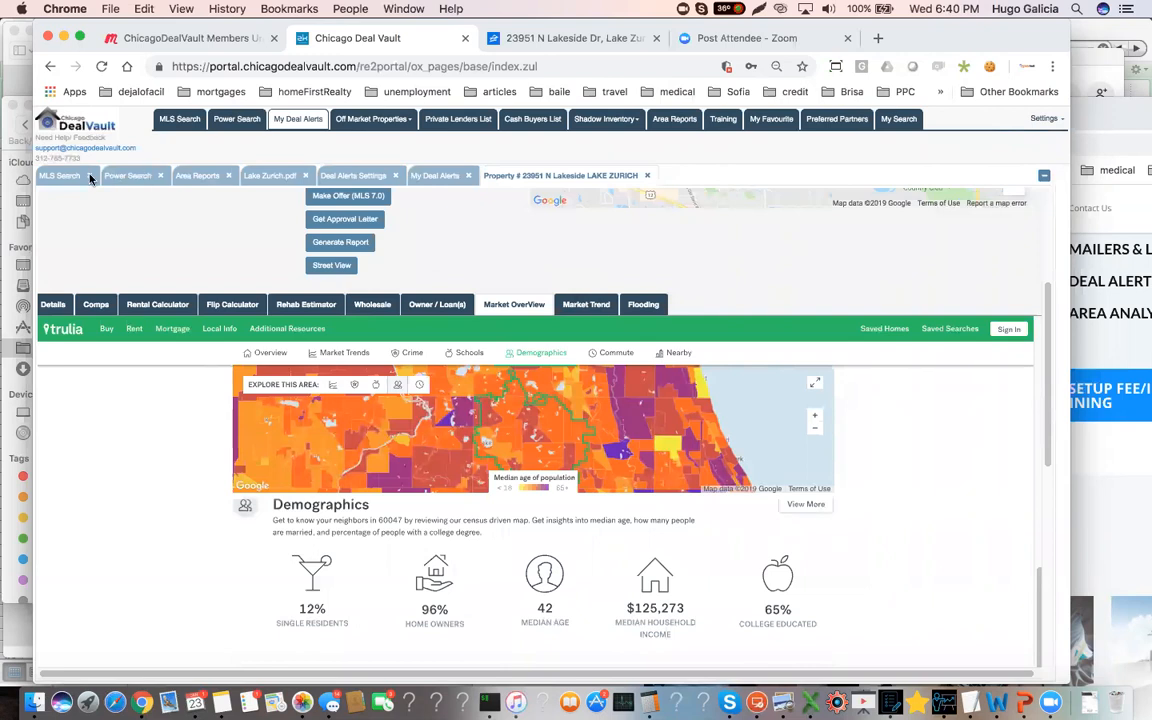
# Search the area reports for "gurnee", open Gurnee.pdf and enlarge its pages for reading
pyautogui.click(169, 227)
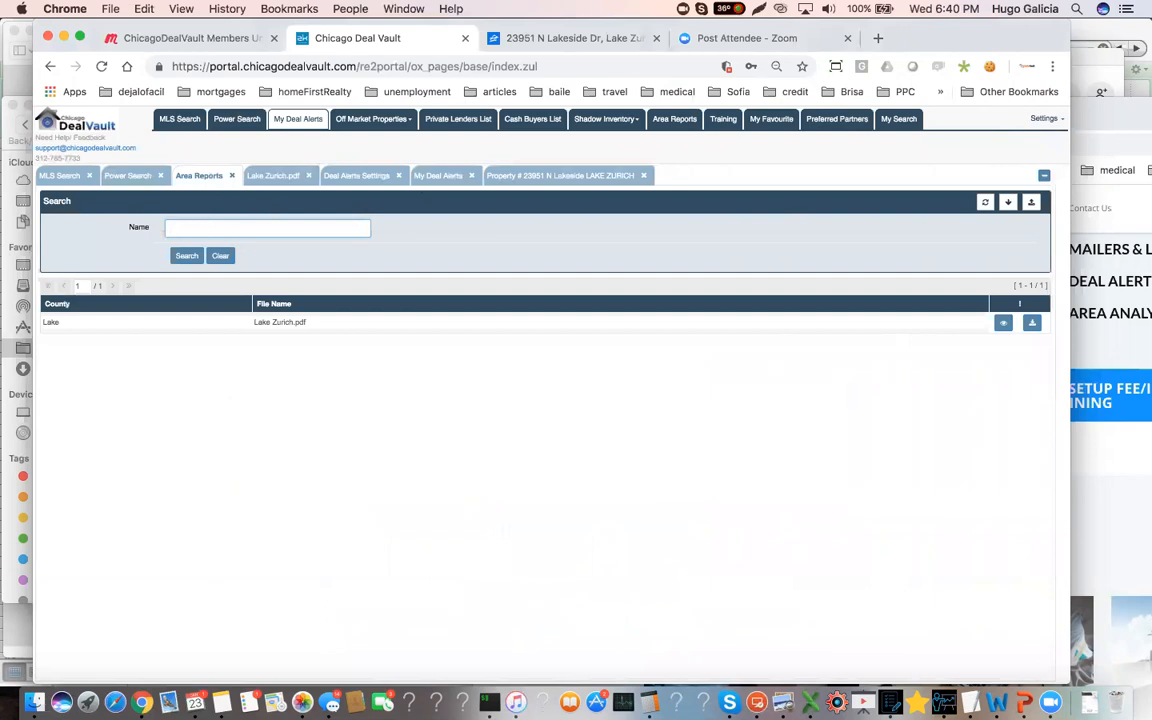
pyautogui.press('Return')
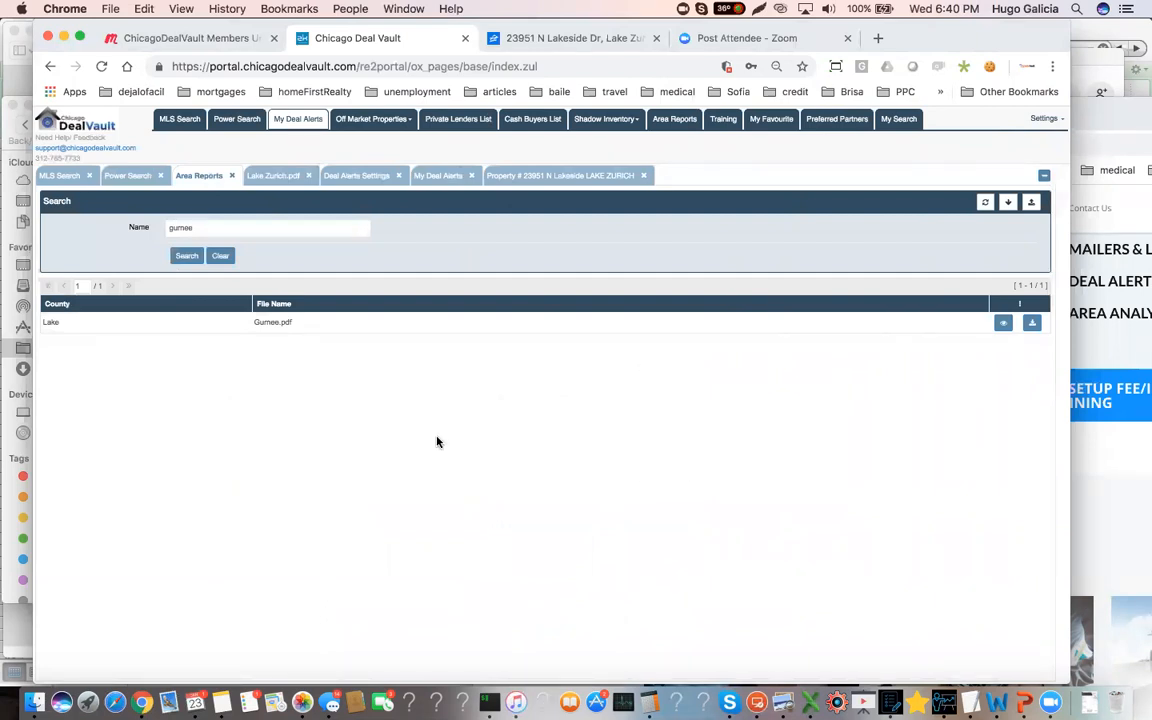
pyautogui.click(283, 323)
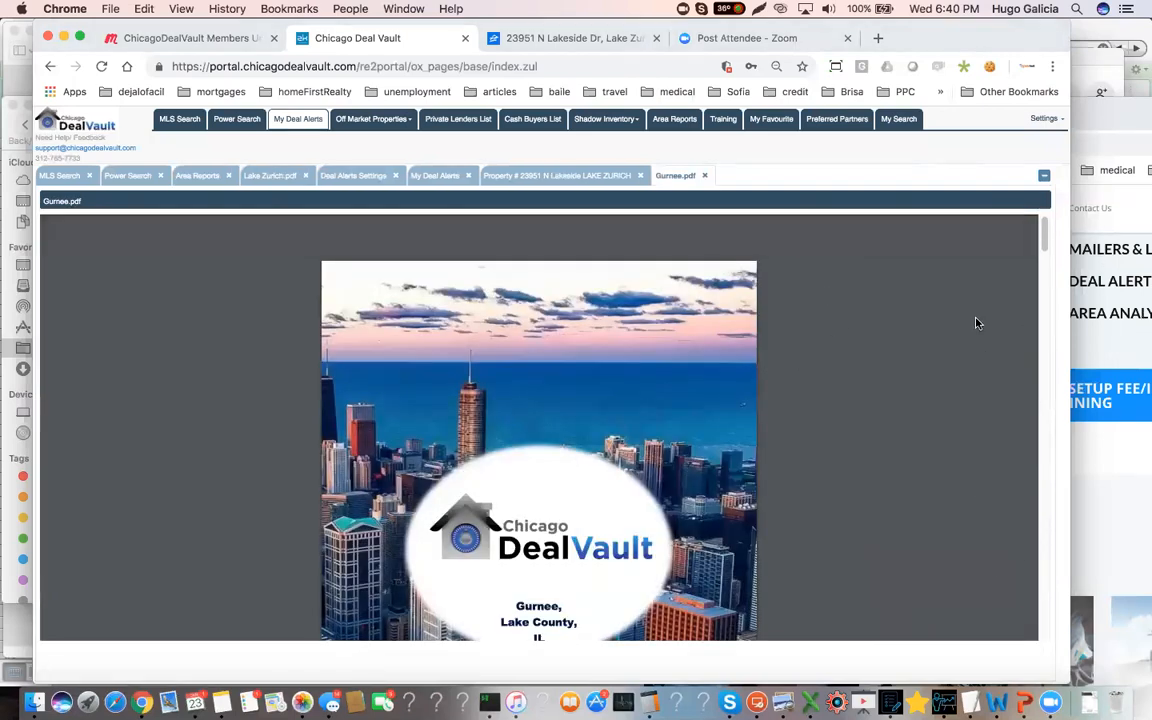
pyautogui.scroll(-10, 856, 375)
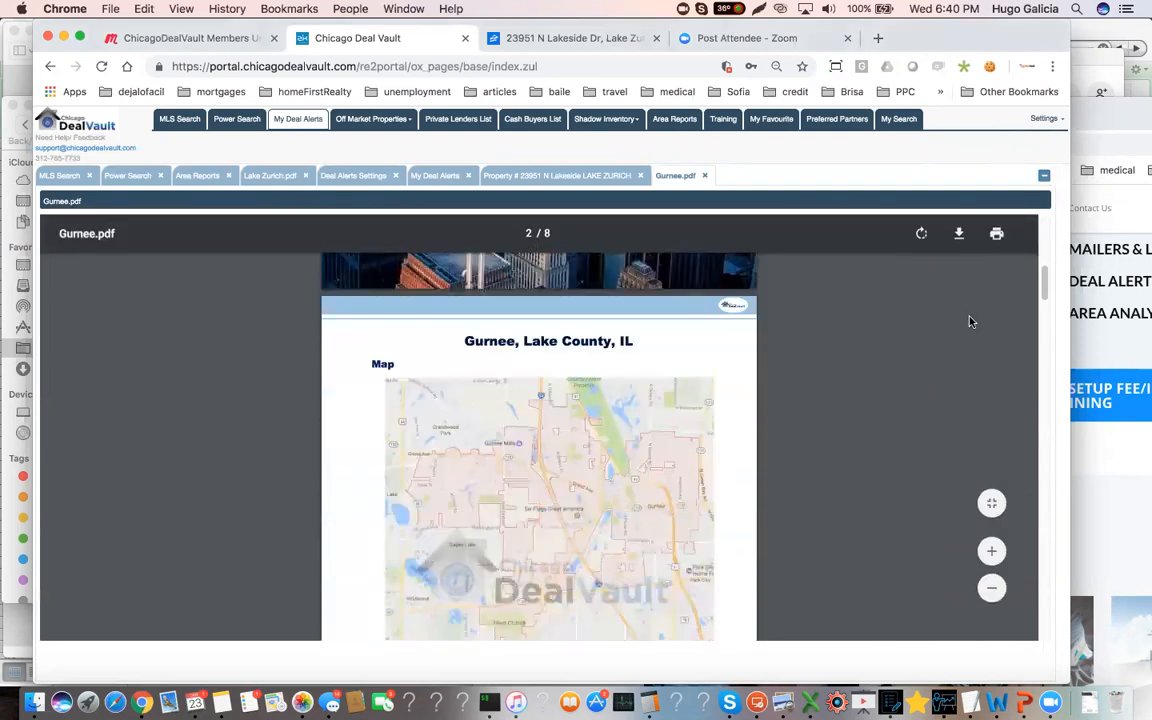
pyautogui.click(991, 551)
pyautogui.click(991, 551)
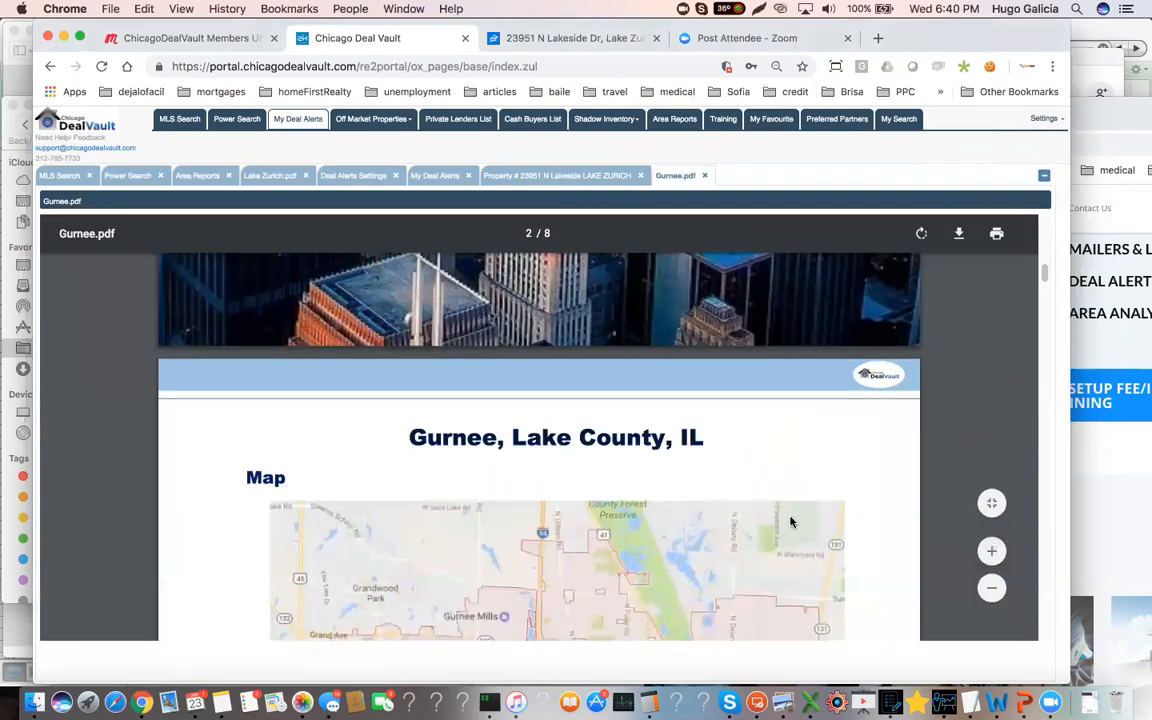
# Examine the Gurnee report's map, observed factors, livability grades, crime index and area maps
pyautogui.scroll(-8, 790, 521)
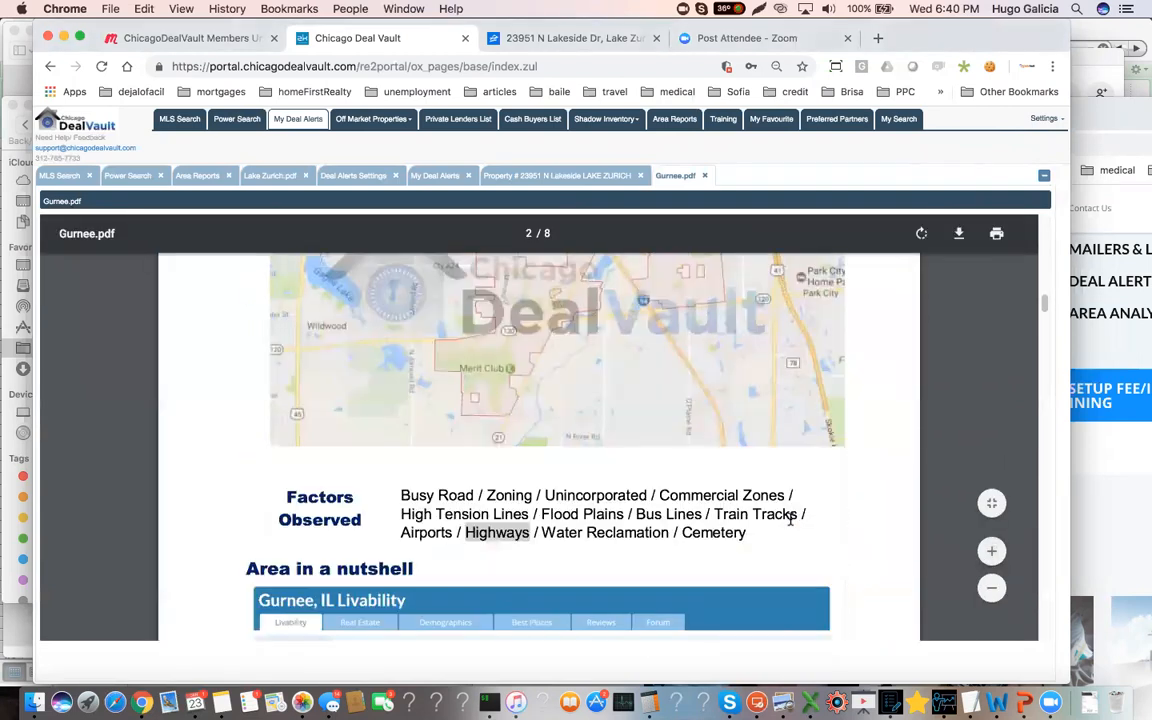
pyautogui.scroll(5, 790, 521)
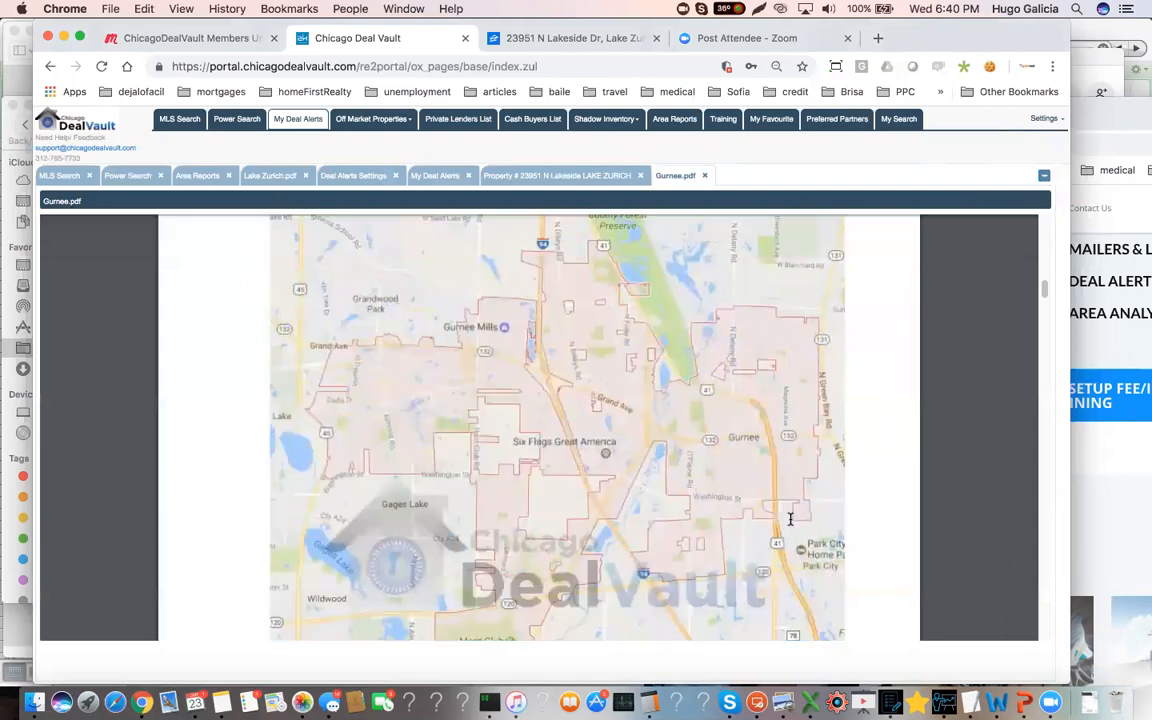
pyautogui.scroll(-5, 790, 519)
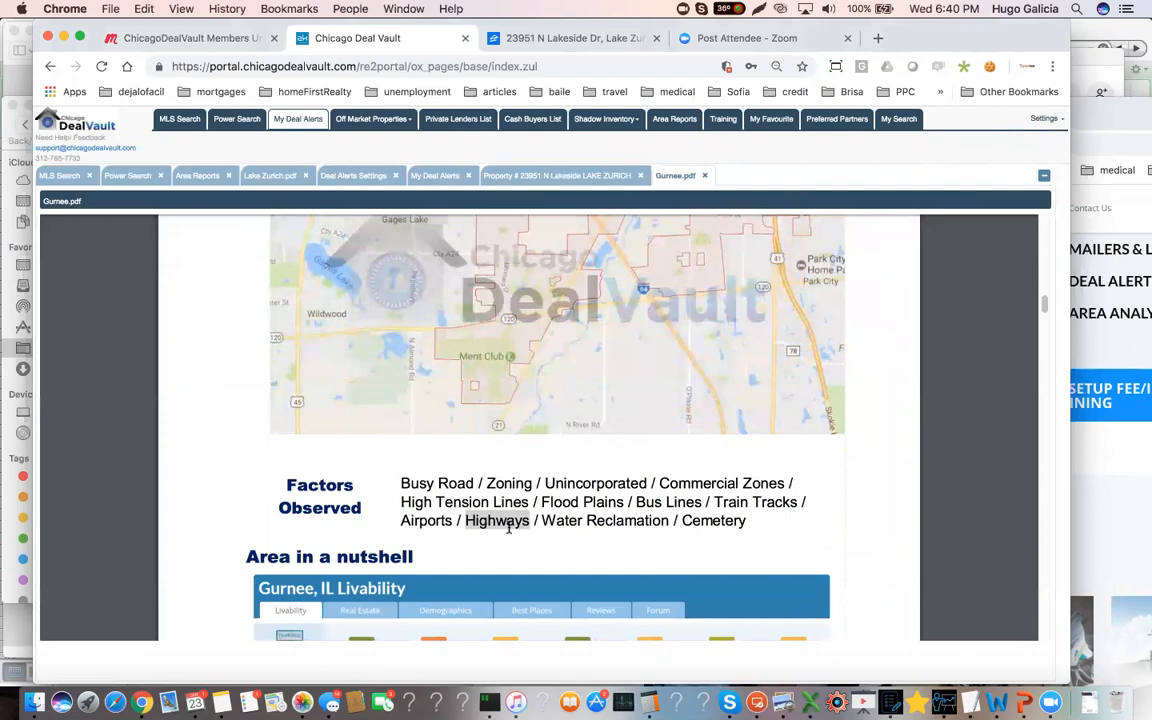
pyautogui.scroll(-1, 510, 528)
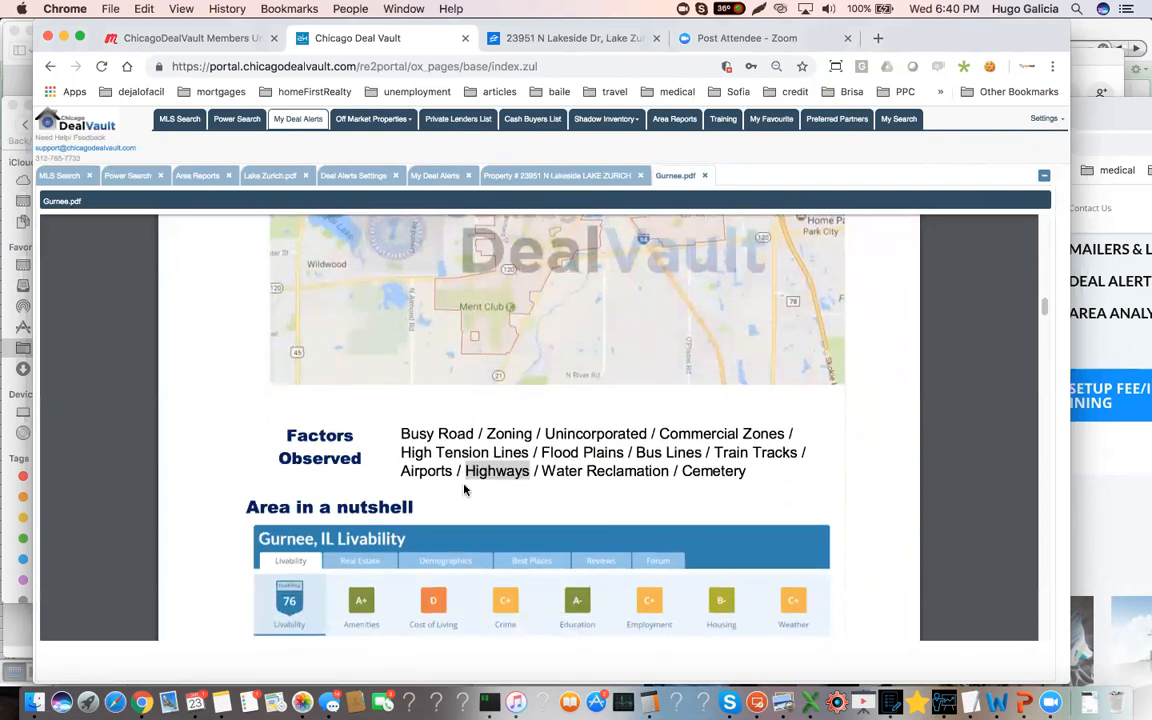
pyautogui.scroll(-2, 284, 515)
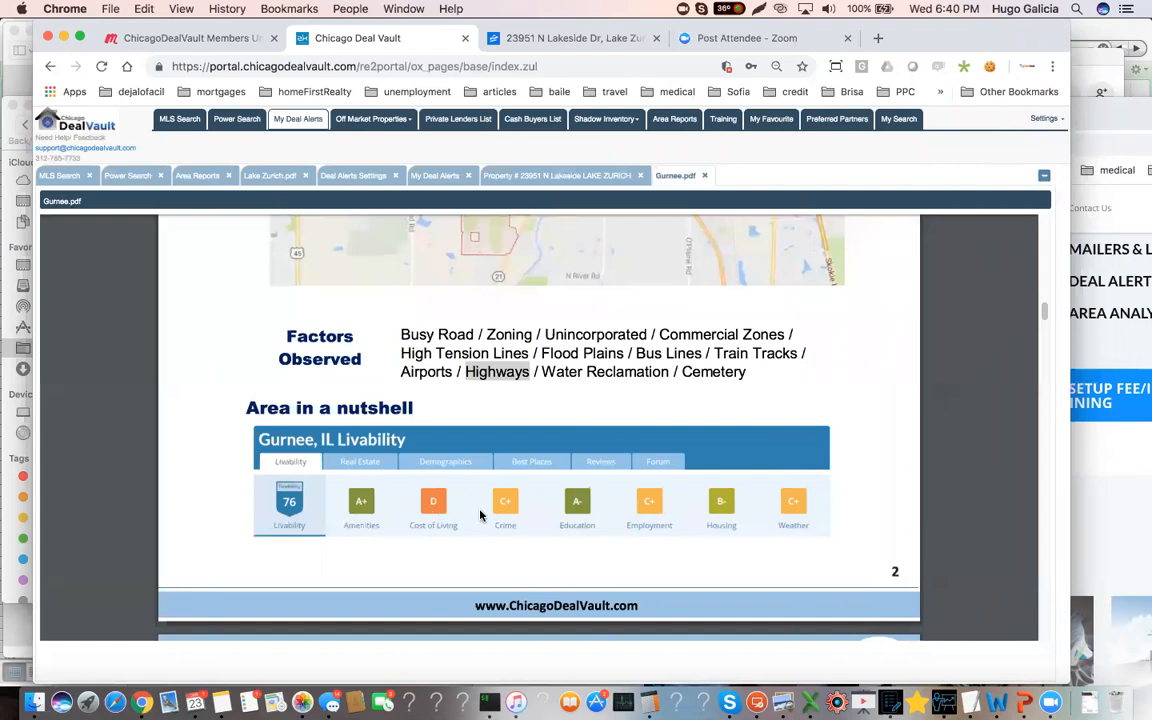
pyautogui.scroll(-3, 470, 519)
pyautogui.scroll(-5, 482, 516)
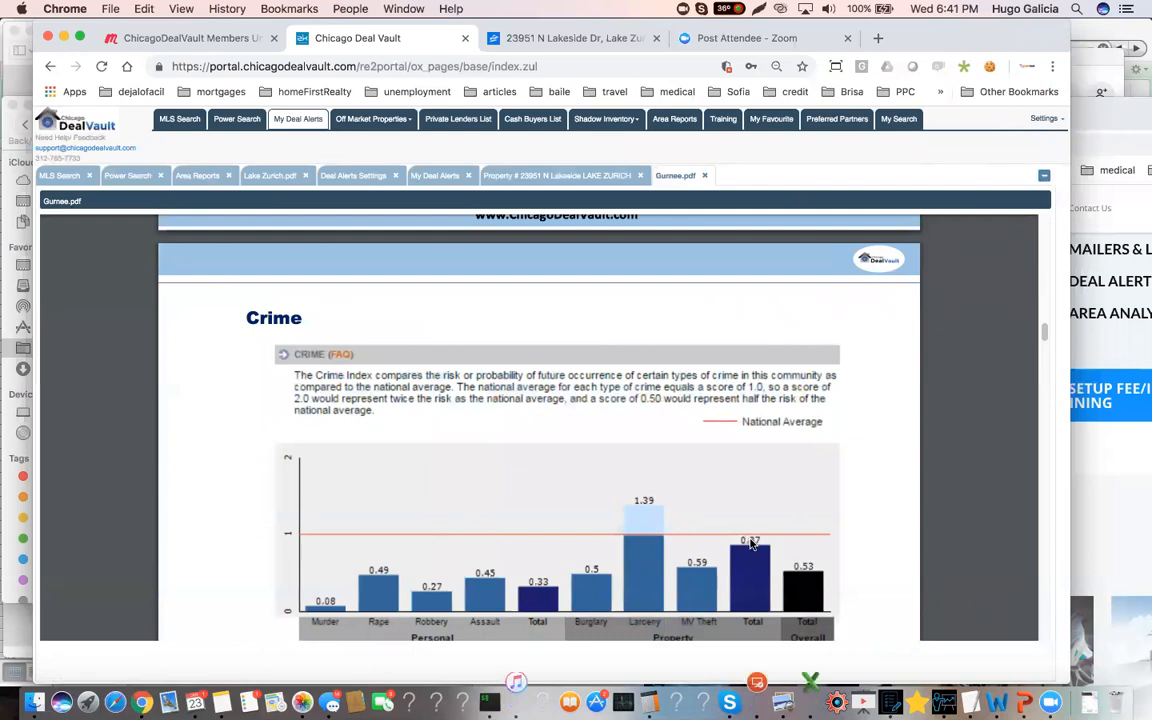
pyautogui.scroll(-1, 735, 549)
pyautogui.scroll(-6, 735, 549)
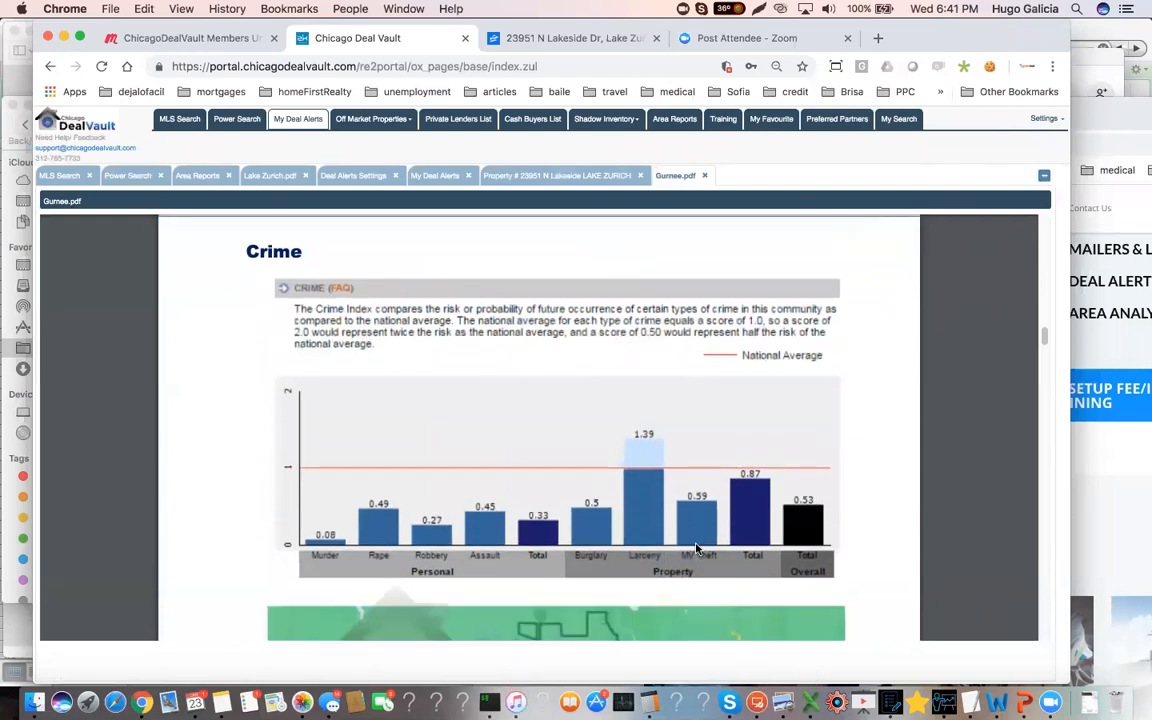
pyautogui.scroll(-14, 695, 547)
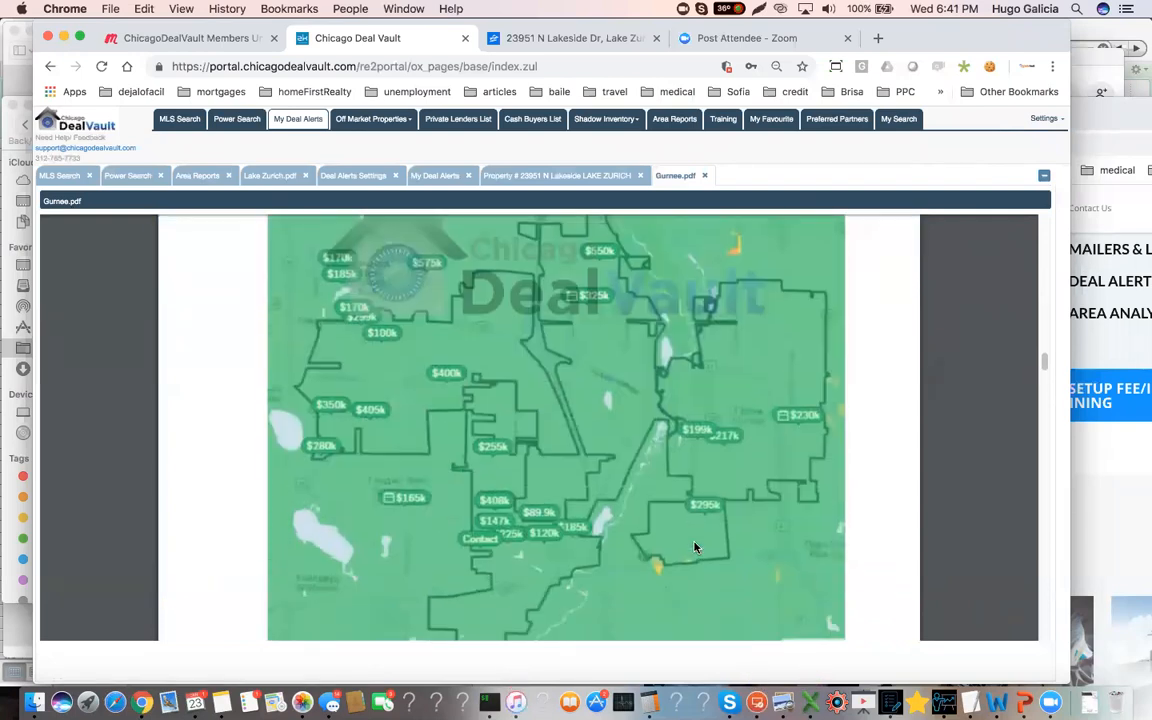
pyautogui.scroll(-3, 695, 547)
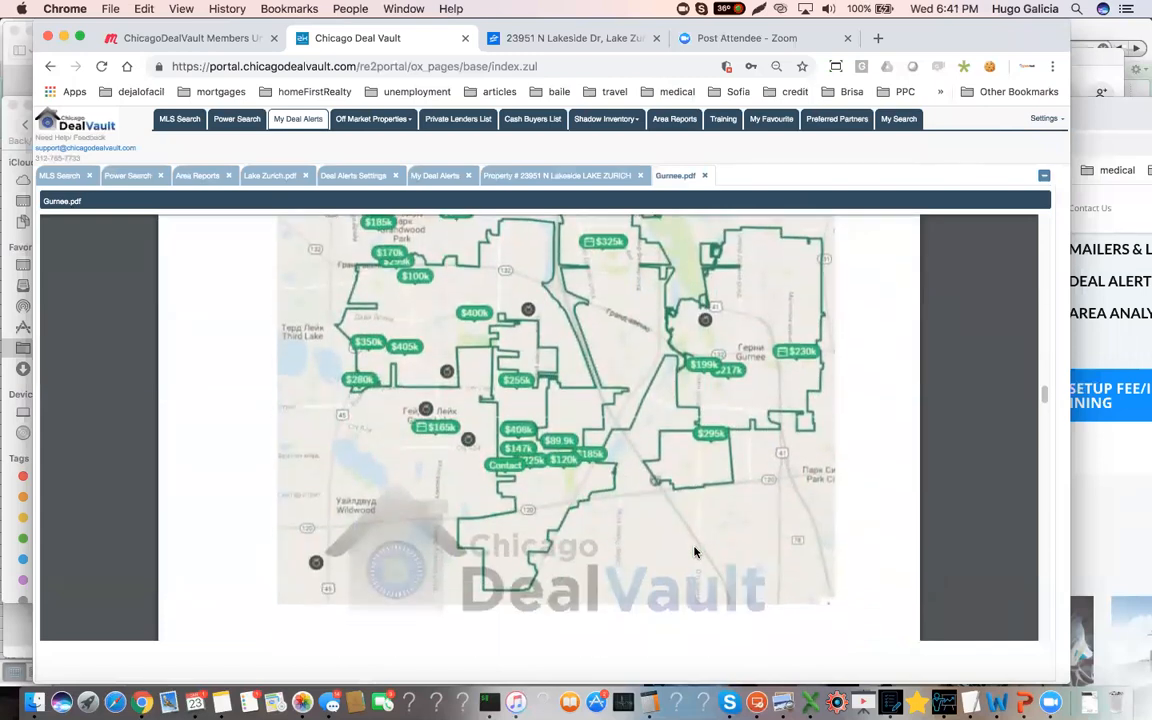
# Examine the Gurnee report's income, population, industry and housing occupancy data, plus its area type, approach and conclusion
pyautogui.scroll(-1, 695, 551)
pyautogui.scroll(-7, 695, 552)
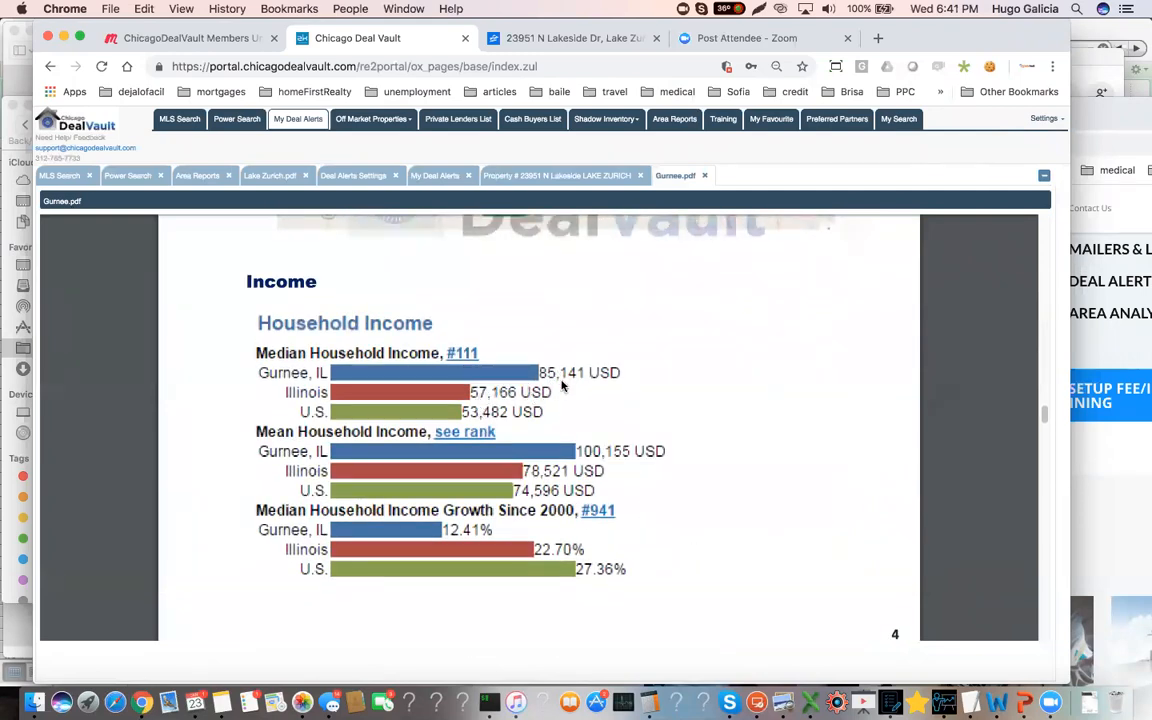
pyautogui.scroll(-1, 590, 450)
pyautogui.scroll(-8, 598, 456)
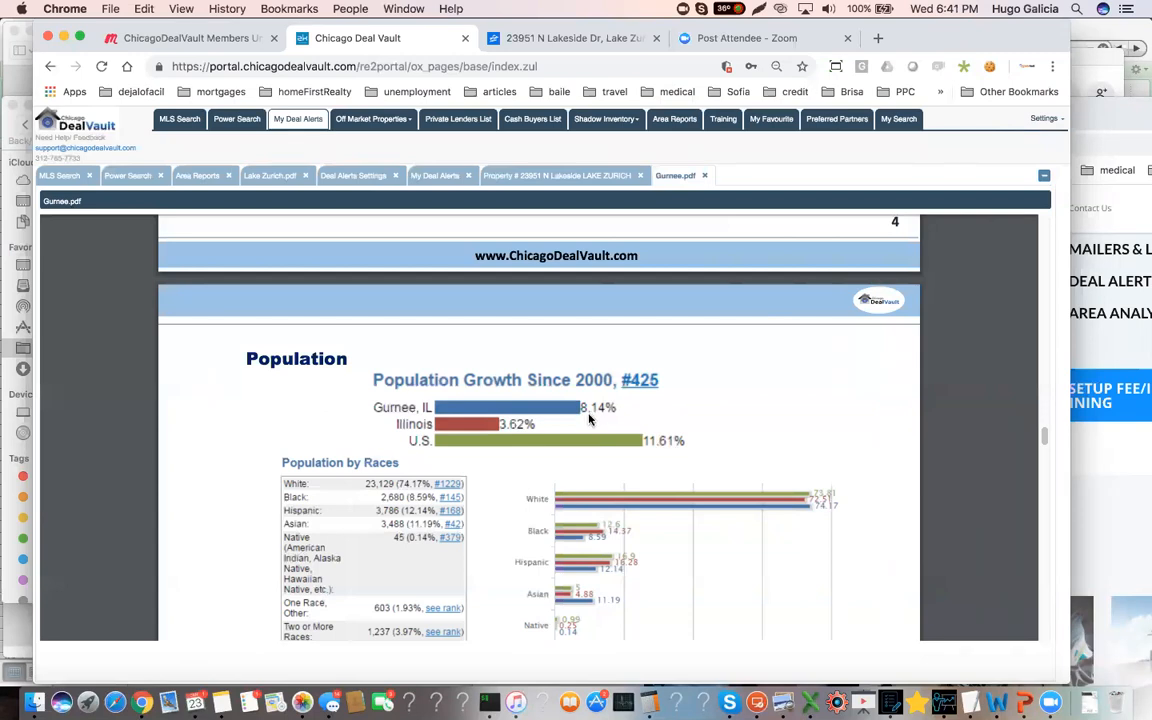
pyautogui.scroll(-10, 589, 426)
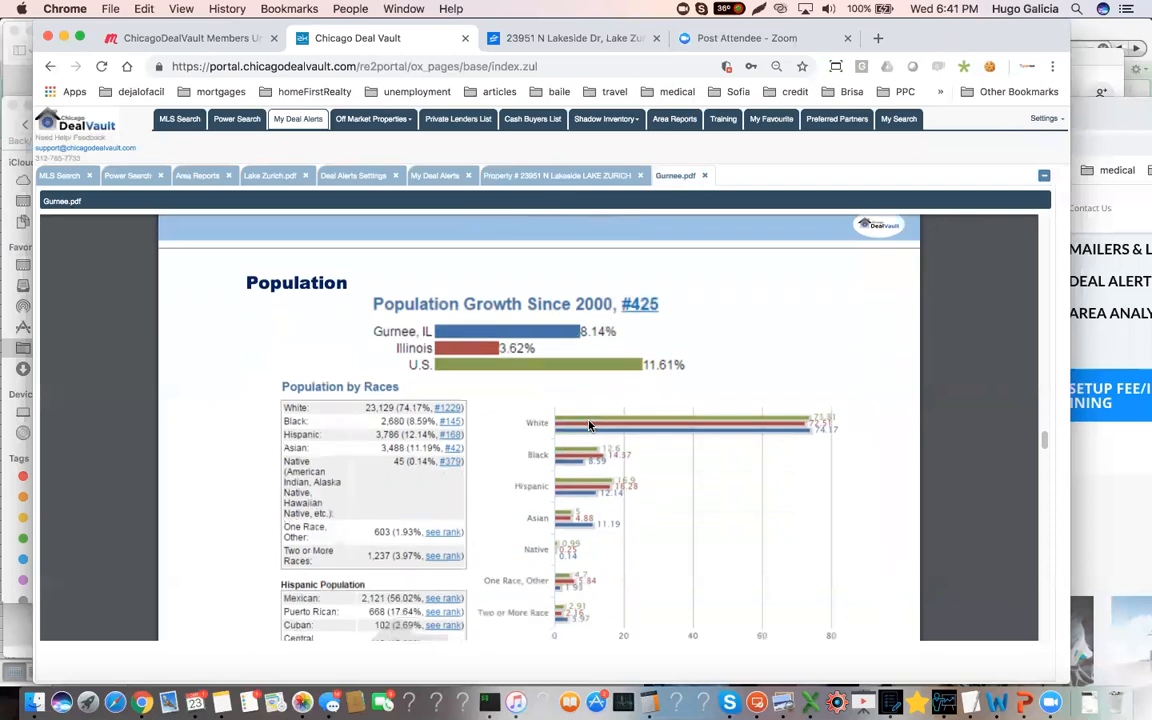
pyautogui.scroll(-3, 589, 426)
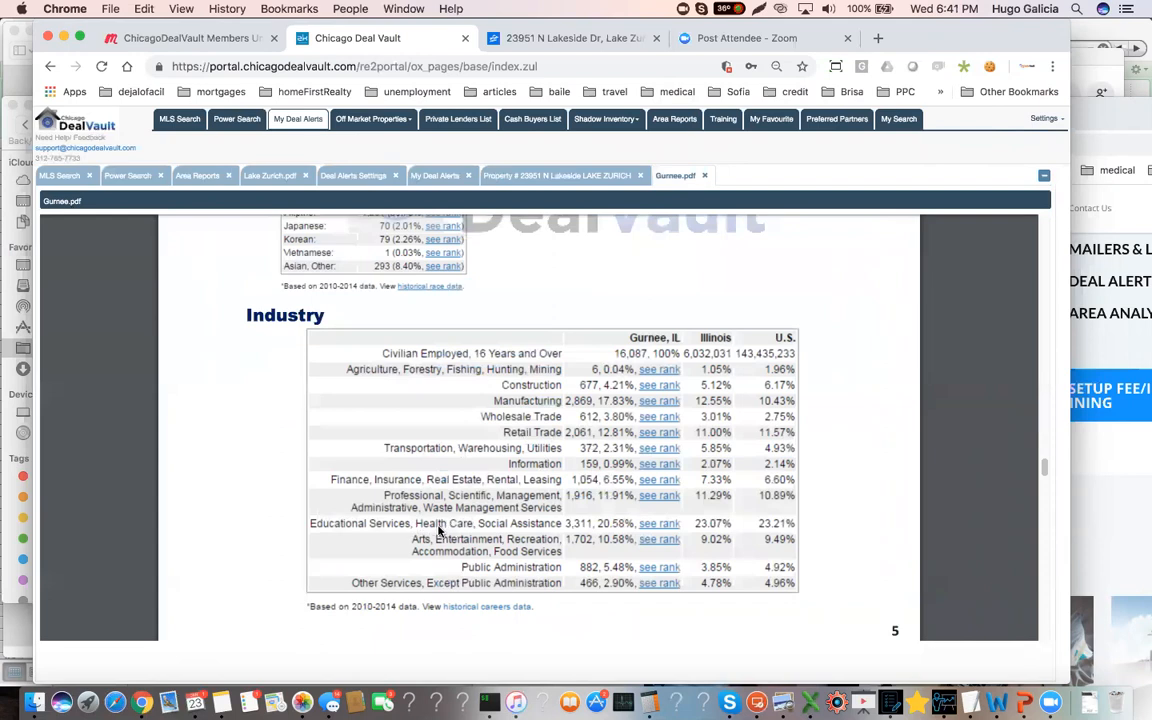
pyautogui.scroll(-3, 624, 529)
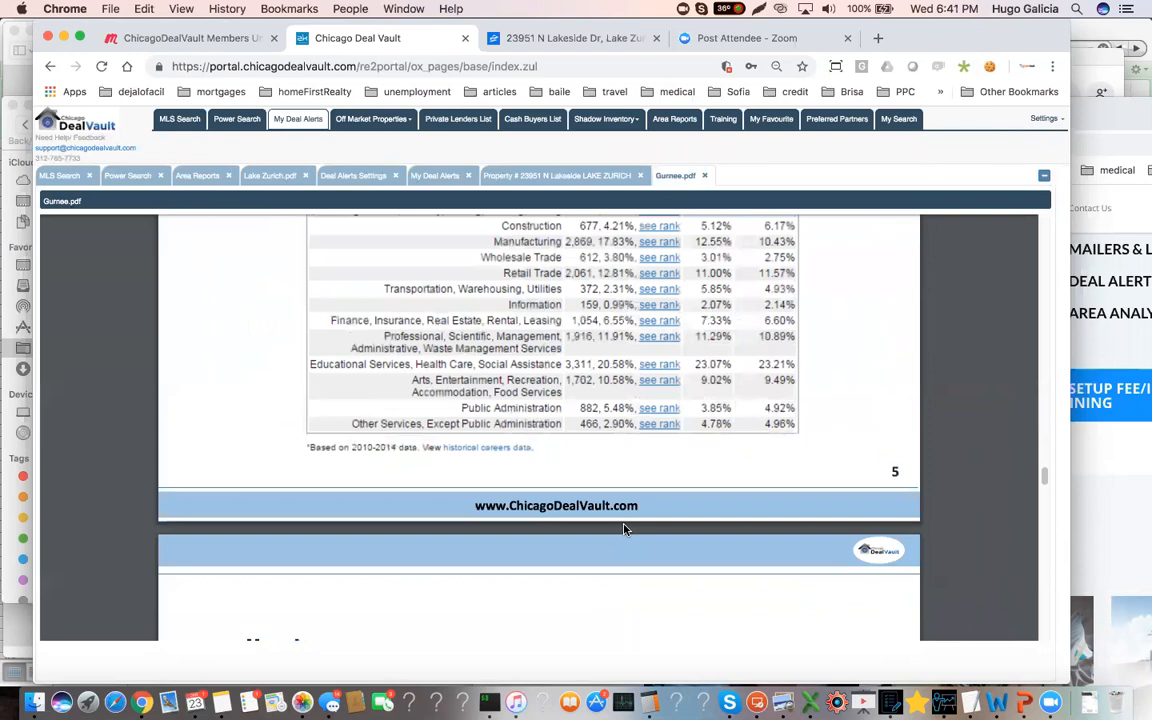
pyautogui.scroll(-6, 624, 529)
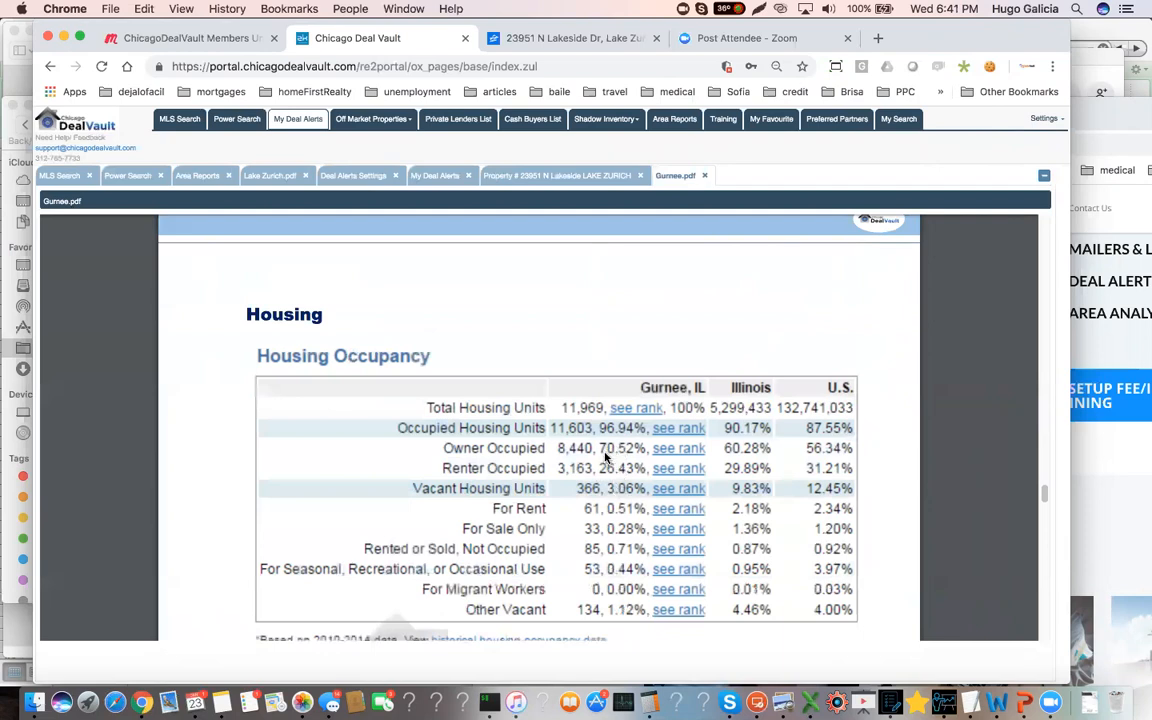
pyautogui.scroll(-1, 604, 457)
pyautogui.scroll(-5, 604, 457)
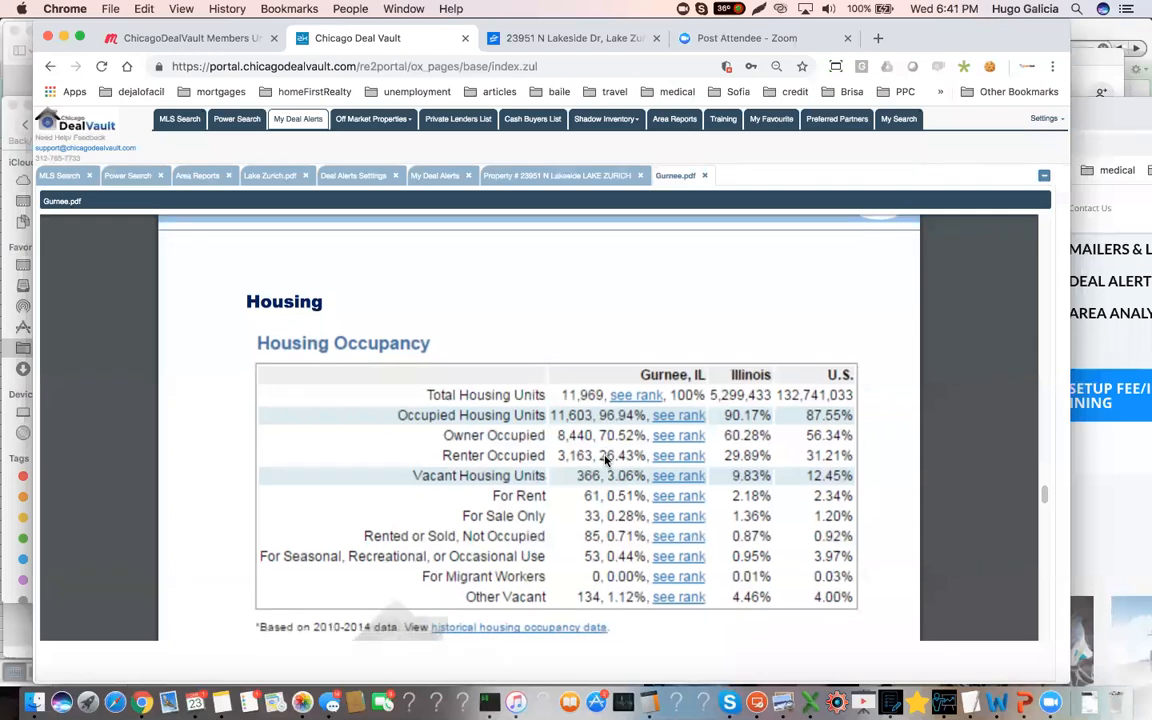
pyautogui.scroll(-5, 604, 464)
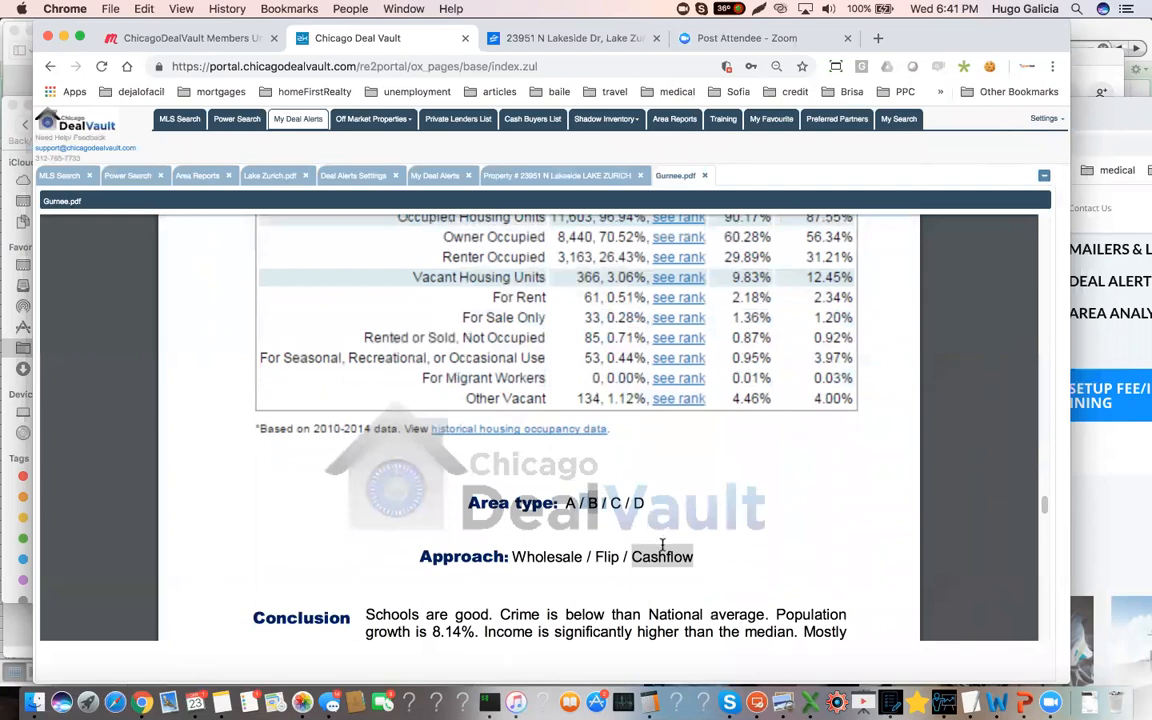
pyautogui.scroll(-15, 667, 540)
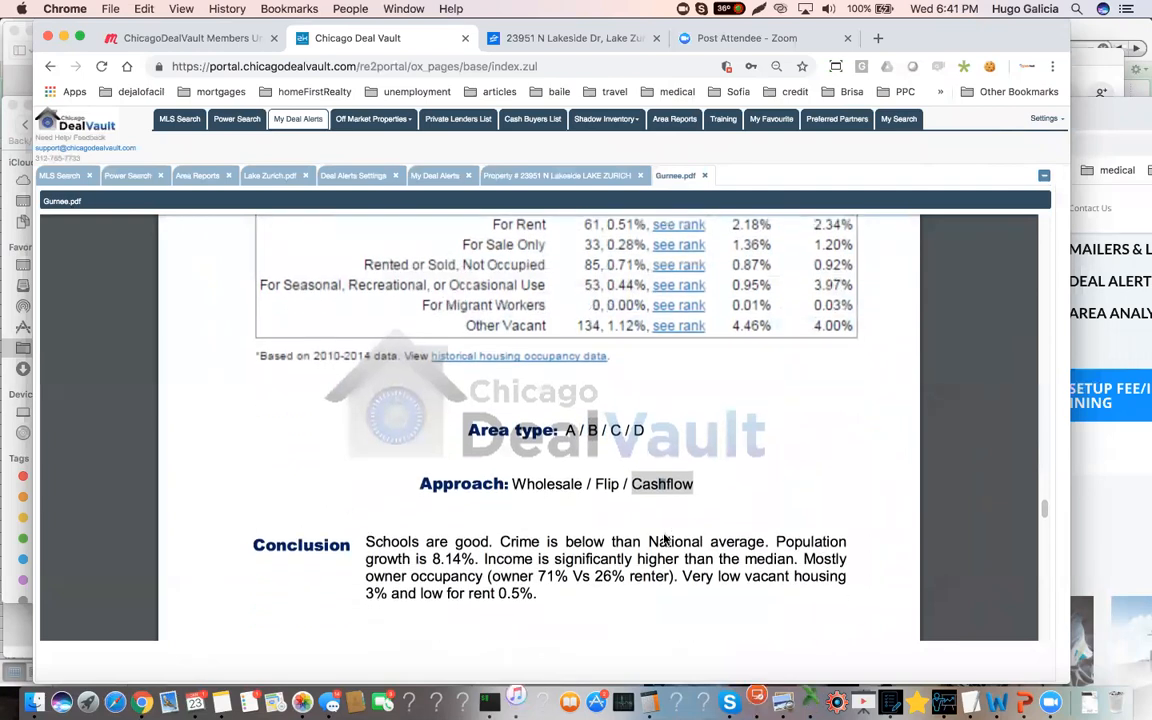
# Review the 12-month sales market analysis, highlighting the detached column's sweet spot to buy and its sold short sales, pre-foreclosures and REOs figure
pyautogui.scroll(-8, 664, 541)
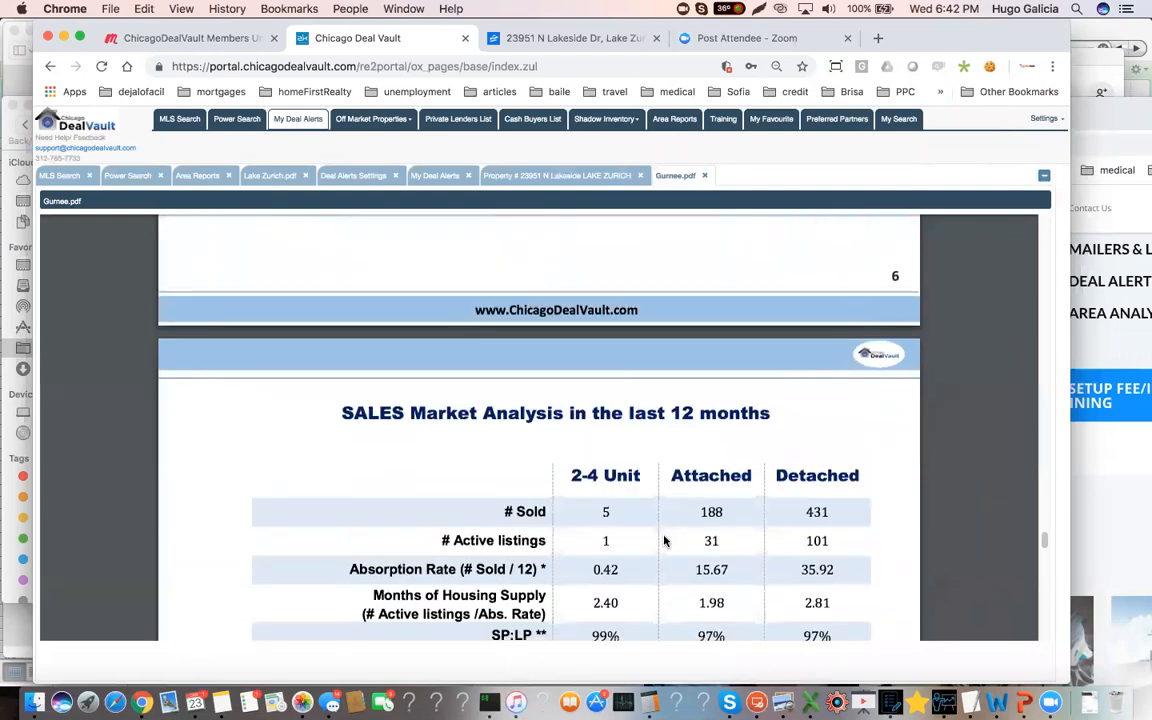
pyautogui.scroll(-1, 664, 541)
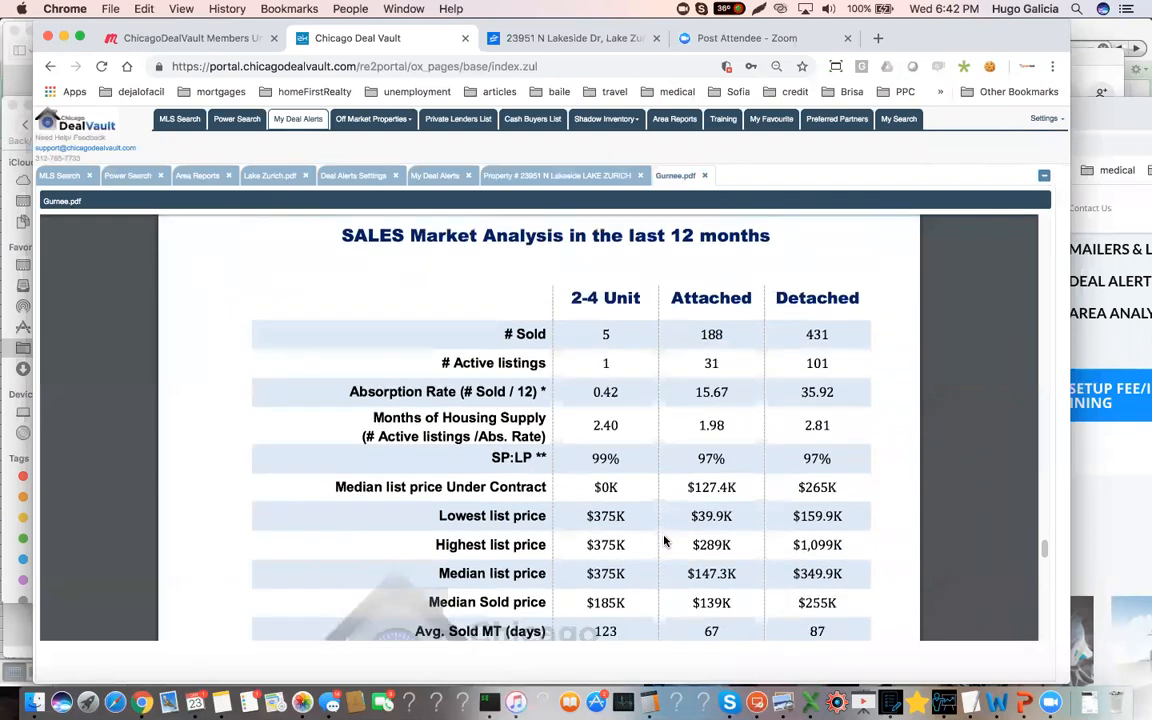
pyautogui.scroll(-4, 664, 541)
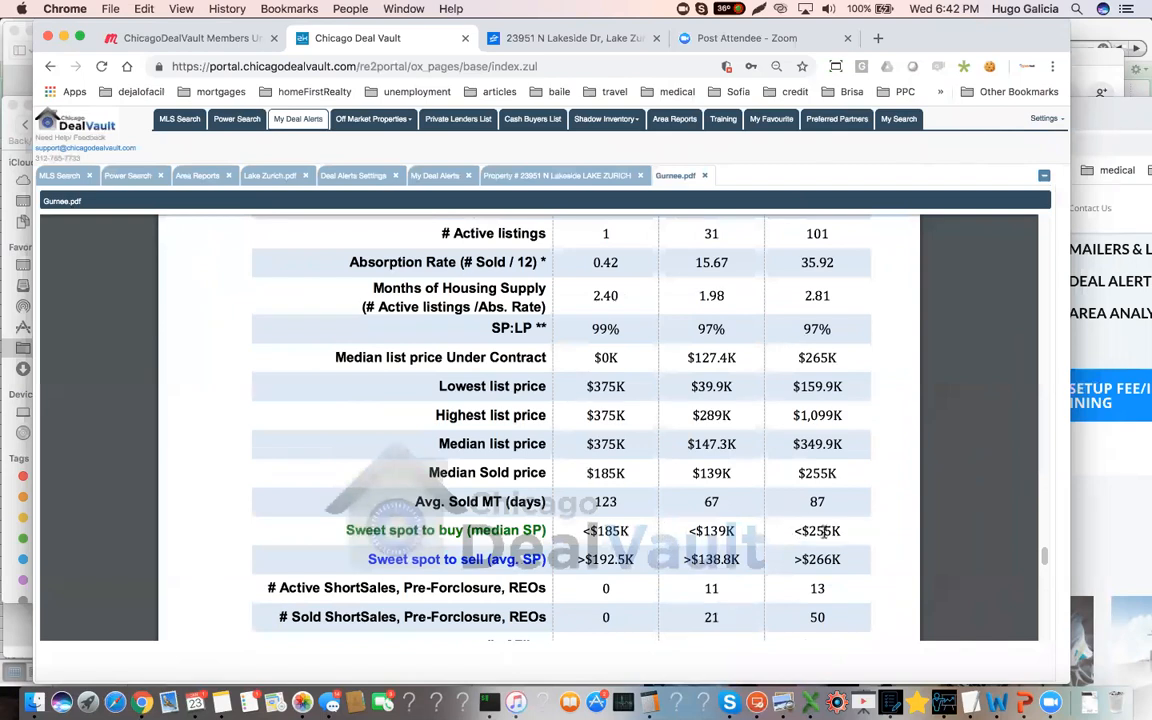
pyautogui.moveTo(816, 528); pyautogui.dragTo(844, 529)
pyautogui.click(813, 501)
pyautogui.moveTo(833, 618); pyautogui.dragTo(807, 616)
# Review Gurnee's rental prices and gross rent table, and highlight the "1.5 months" market time in the rental conclusion
pyautogui.scroll(-10, 811, 608)
pyautogui.scroll(-5, 811, 607)
pyautogui.scroll(-5, 811, 607)
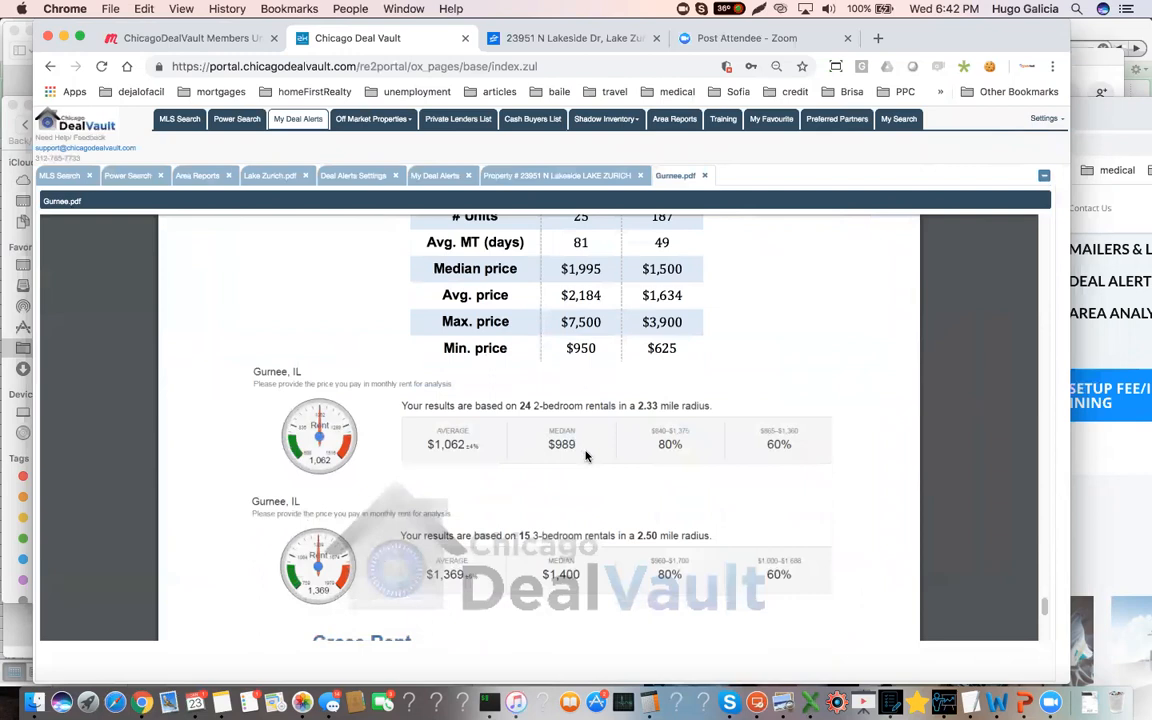
pyautogui.scroll(-1, 580, 500)
pyautogui.scroll(-4, 573, 566)
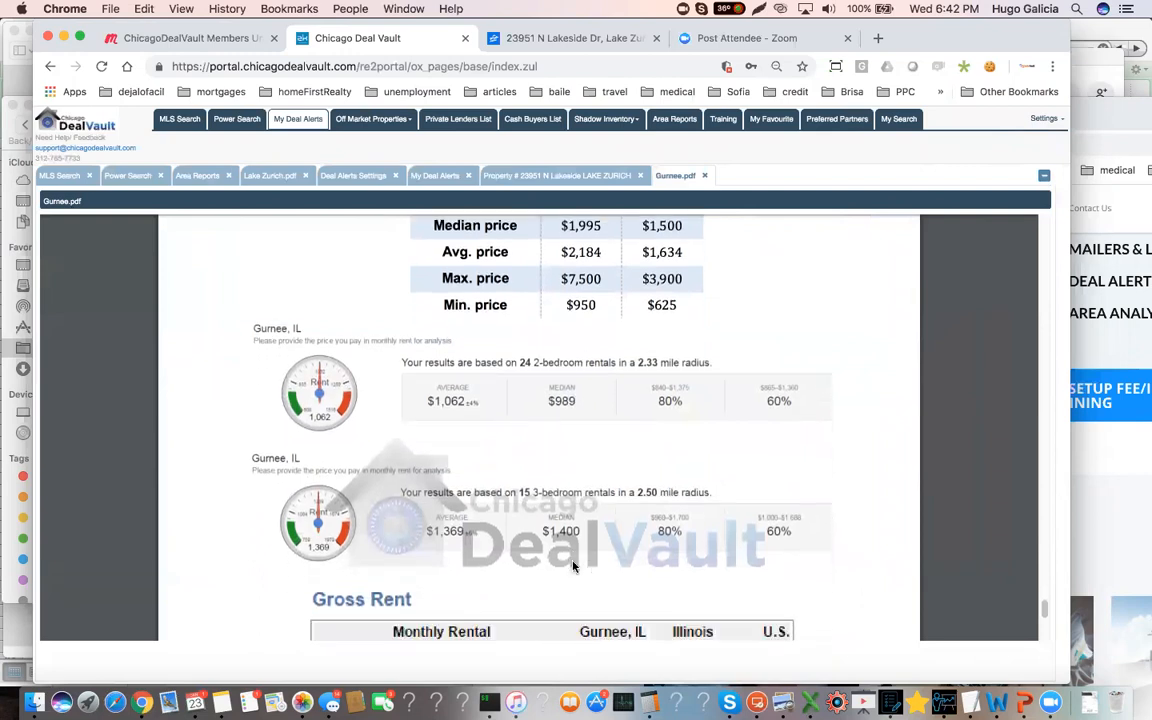
pyautogui.scroll(-3, 573, 566)
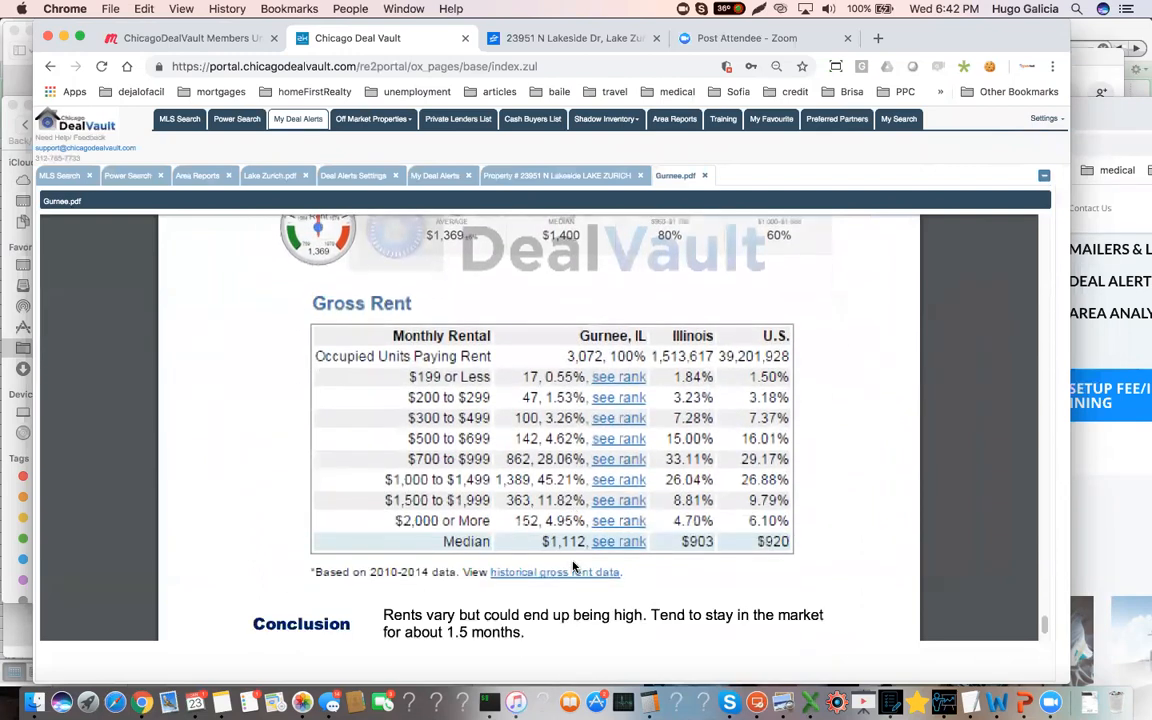
pyautogui.scroll(-1, 573, 566)
pyautogui.moveTo(528, 587); pyautogui.dragTo(447, 588)
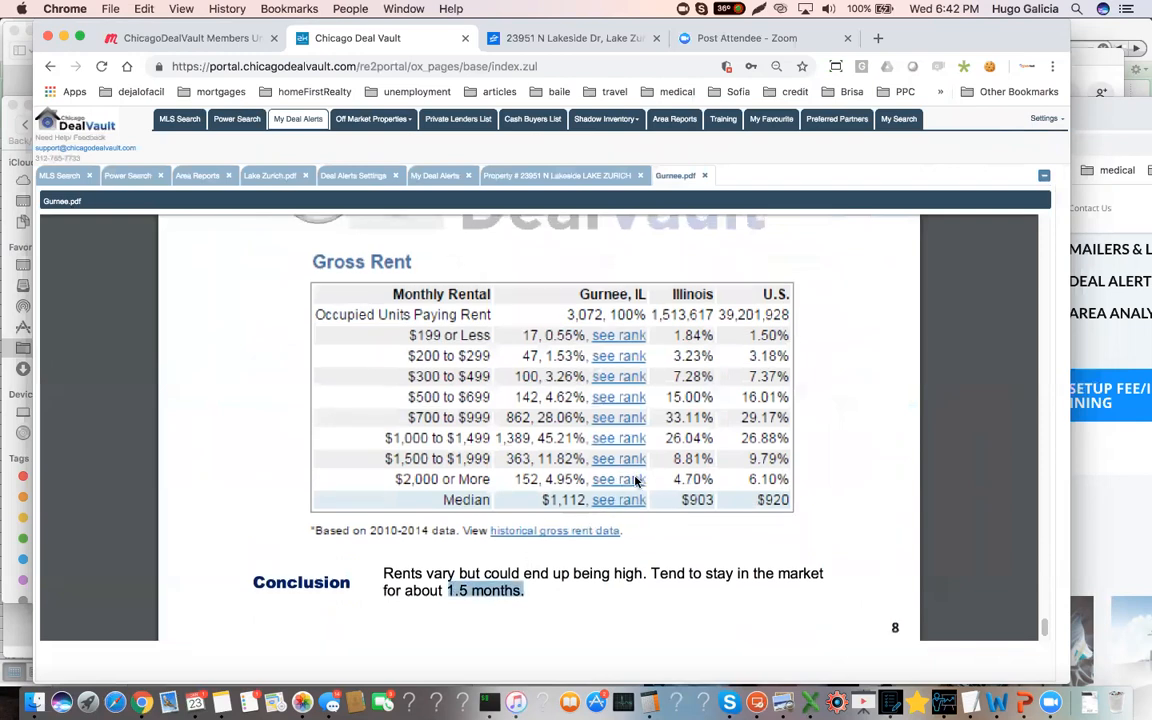
# Return to the sales market analysis and highlight the whole "Sweet spot to buy (median SP)" row
pyautogui.scroll(20, 637, 478)
pyautogui.scroll(10, 656, 487)
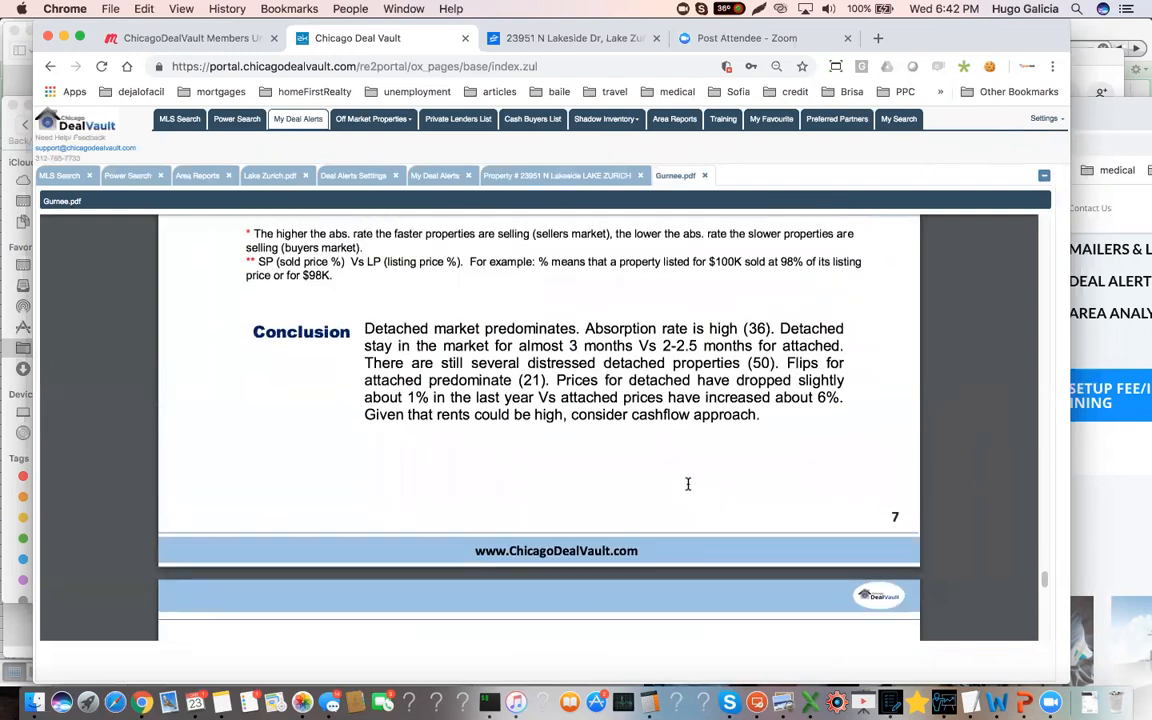
pyautogui.moveTo(843, 568); pyautogui.dragTo(345, 568)
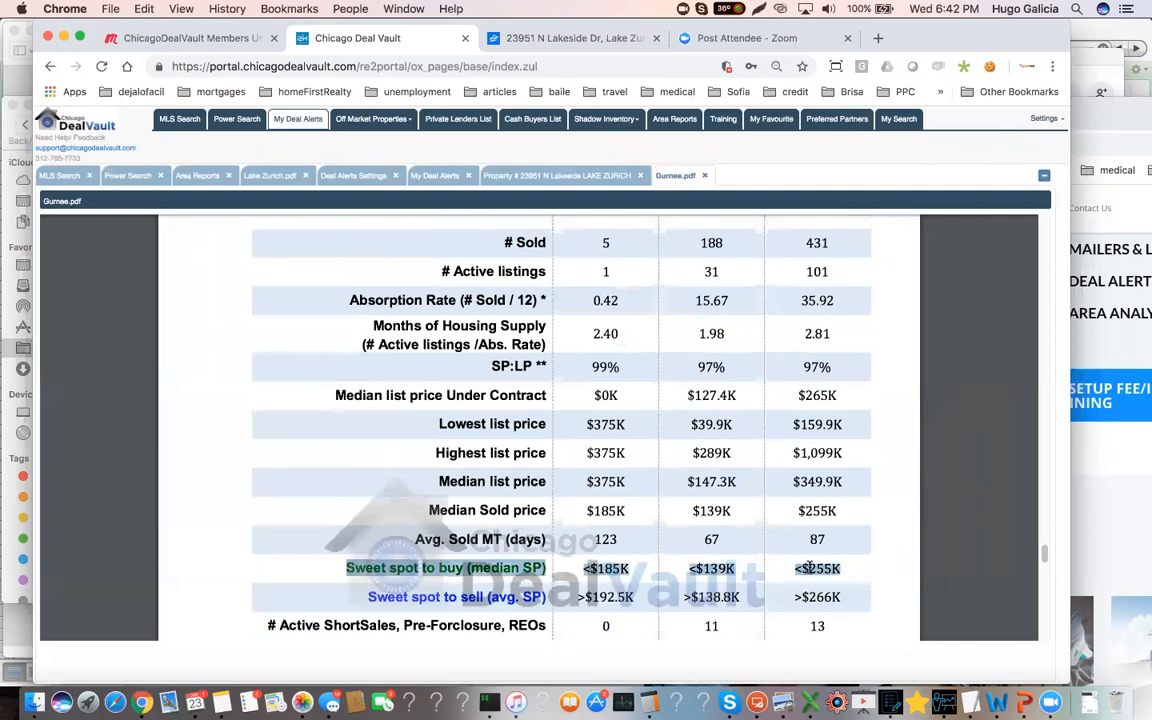
# Run a power search for the copied Gurnee property address, picking the matching Gurnee, IL suggestion
pyautogui.click(128, 175)
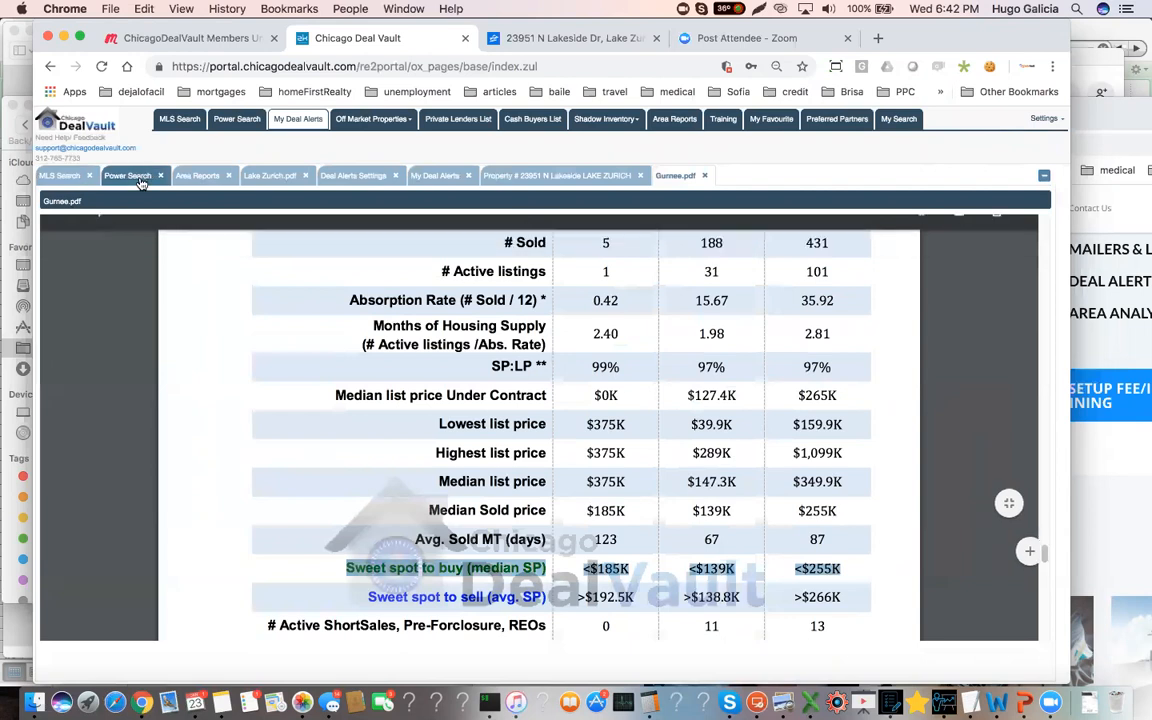
pyautogui.tripleClick(131, 218)
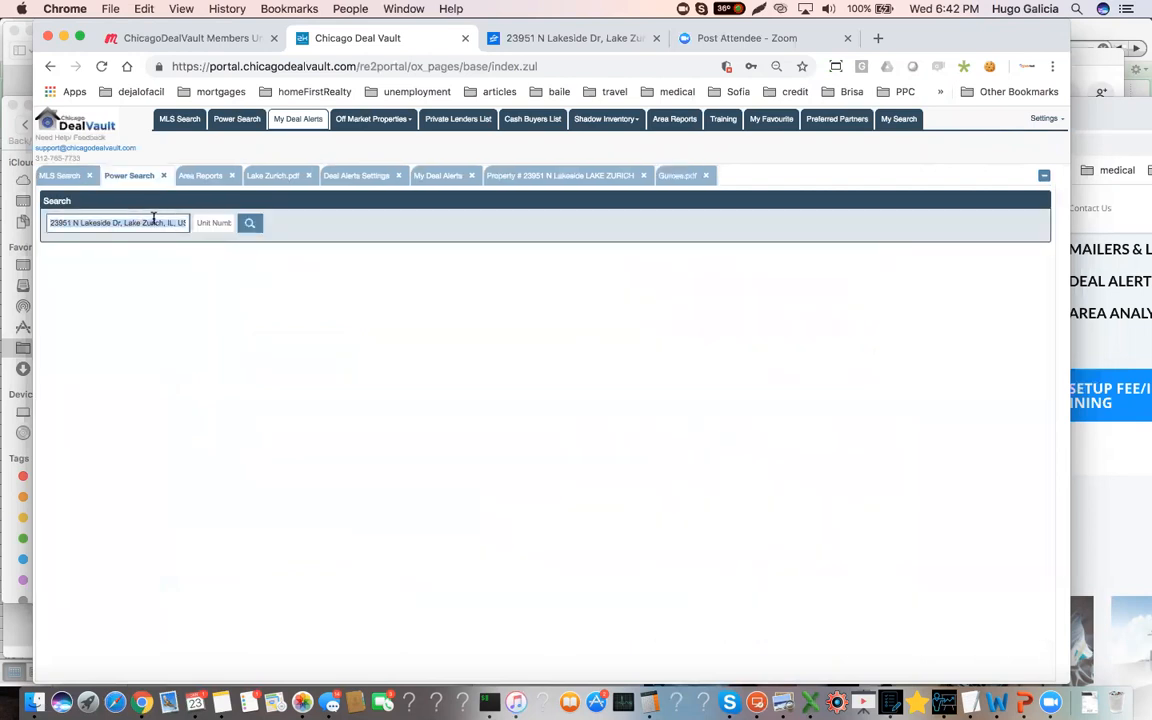
pyautogui.press('BackSpace')
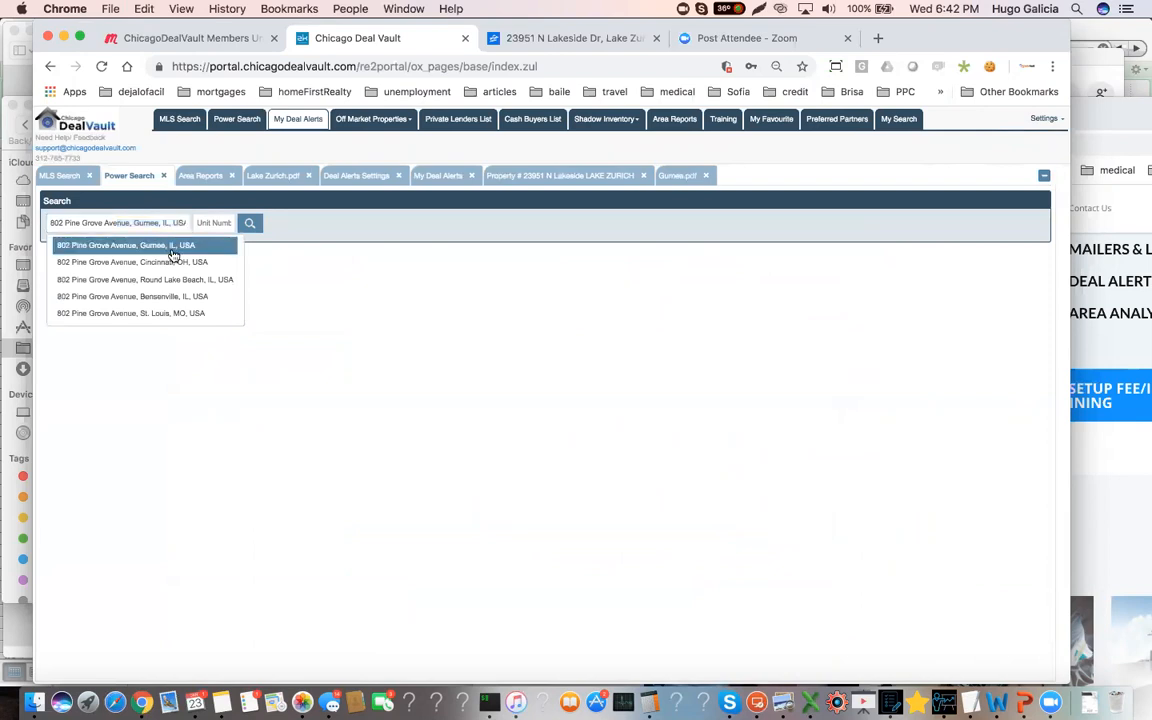
pyautogui.click(172, 247)
pyautogui.click(247, 226)
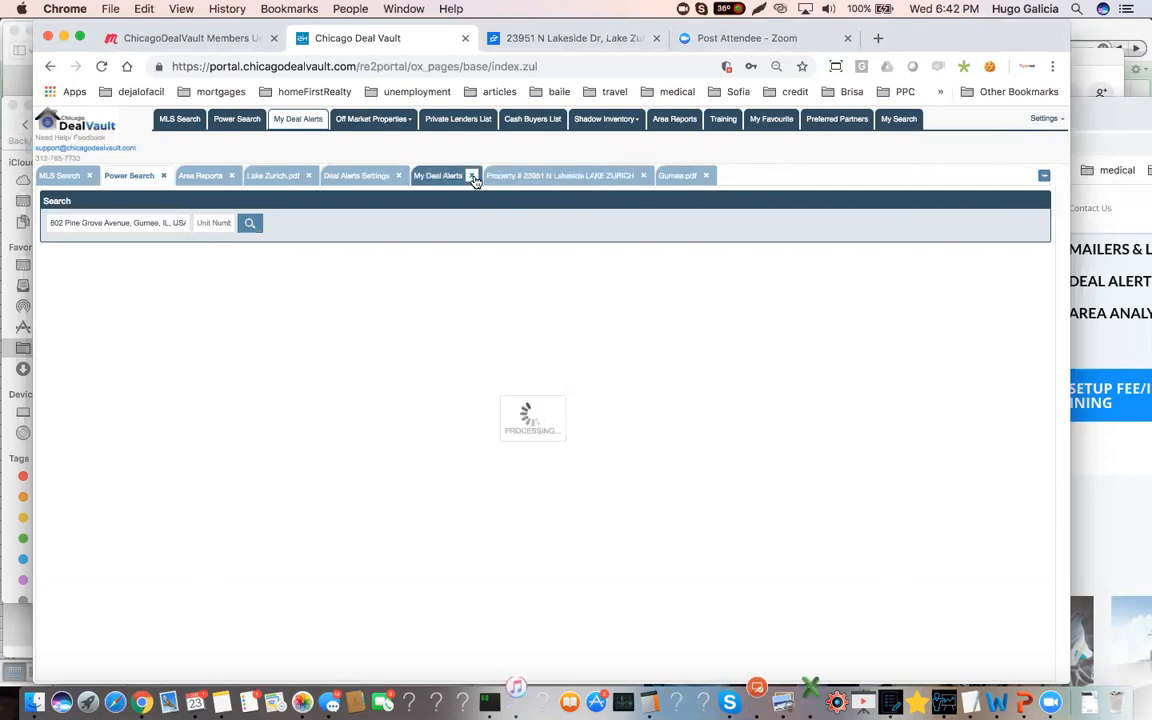
# Close the Lake Zurich report, deal alert and Lakeside property pages, and retry the server request that timed out
pyautogui.click(299, 176)
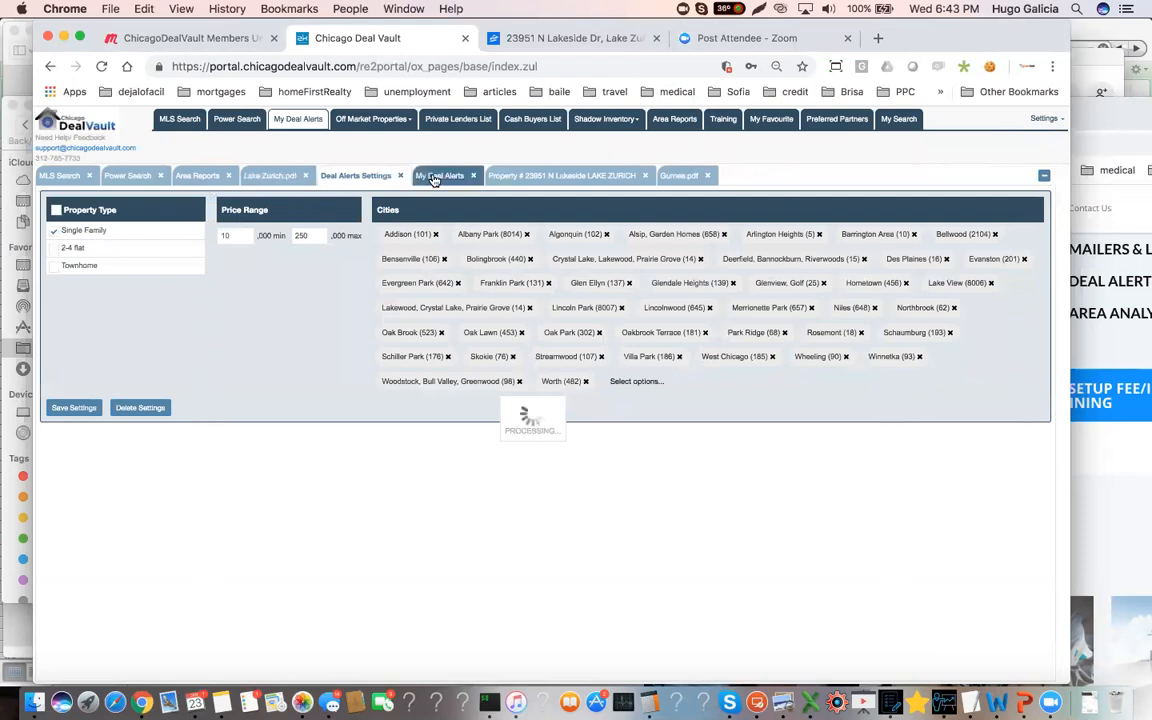
pyautogui.click(680, 177)
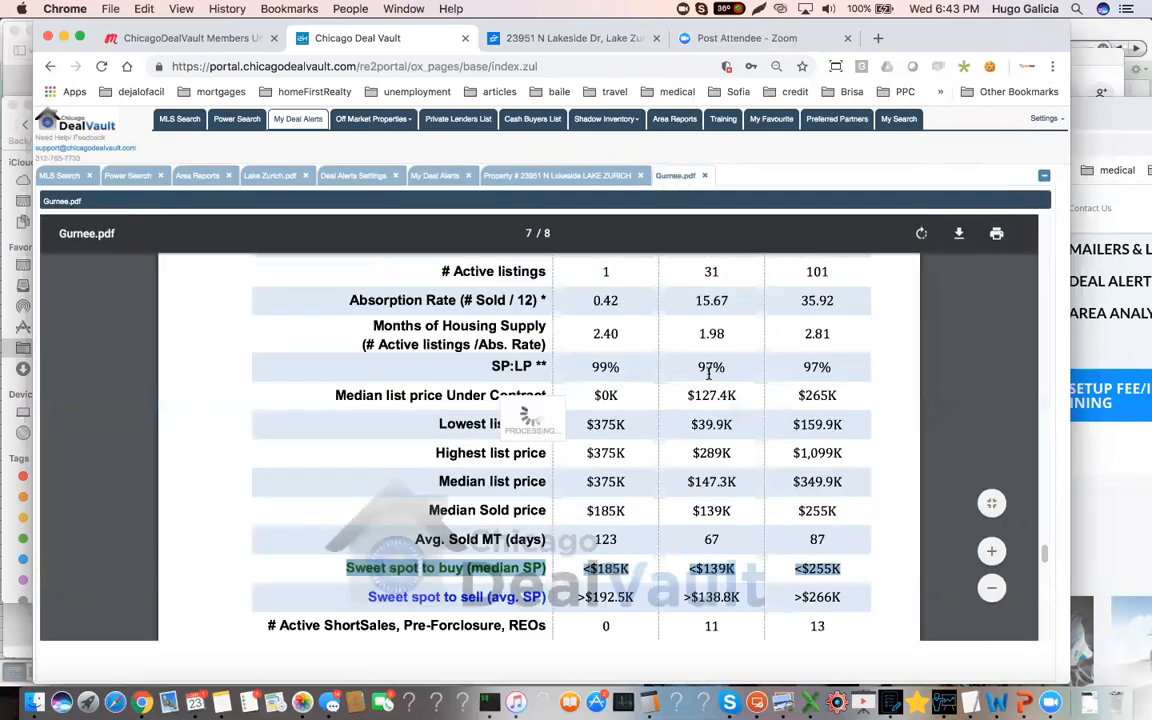
pyautogui.scroll(-1, 714, 374)
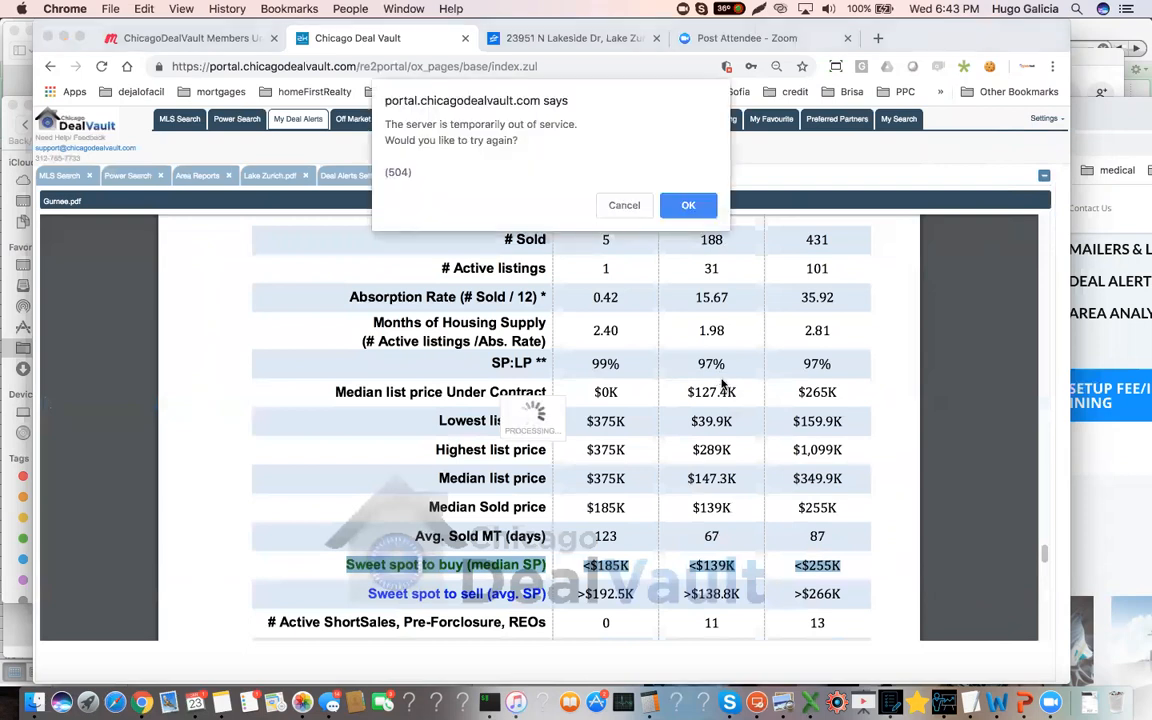
pyautogui.click(686, 206)
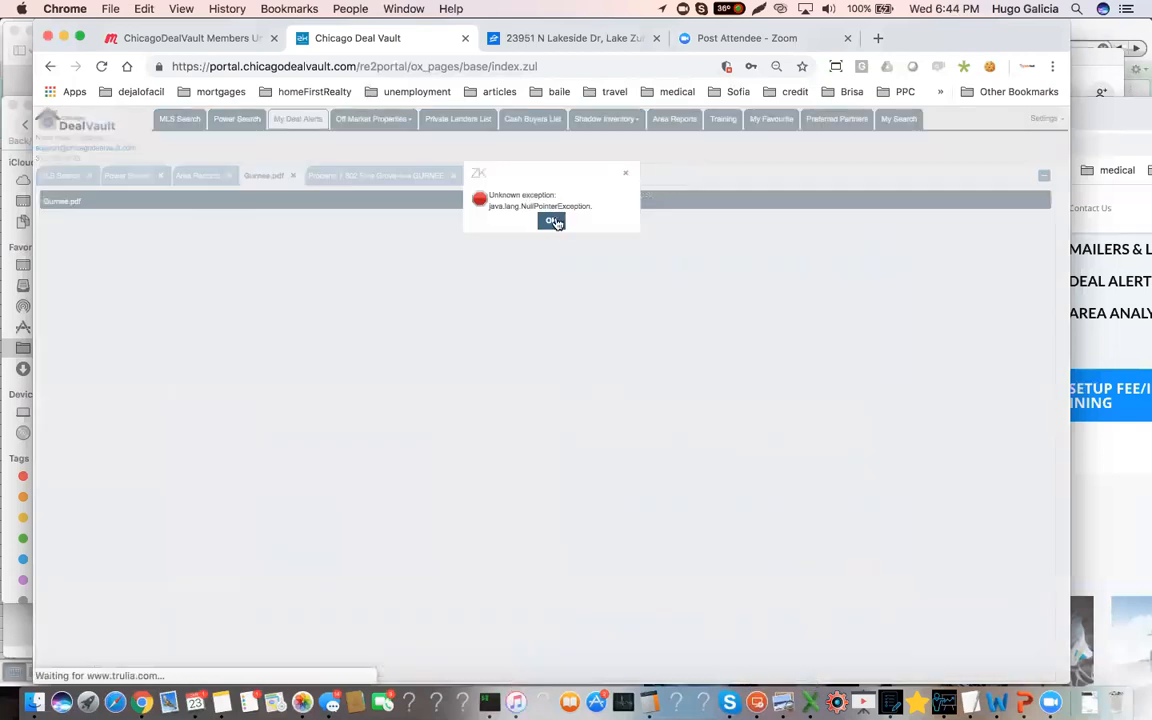
pyautogui.click(553, 221)
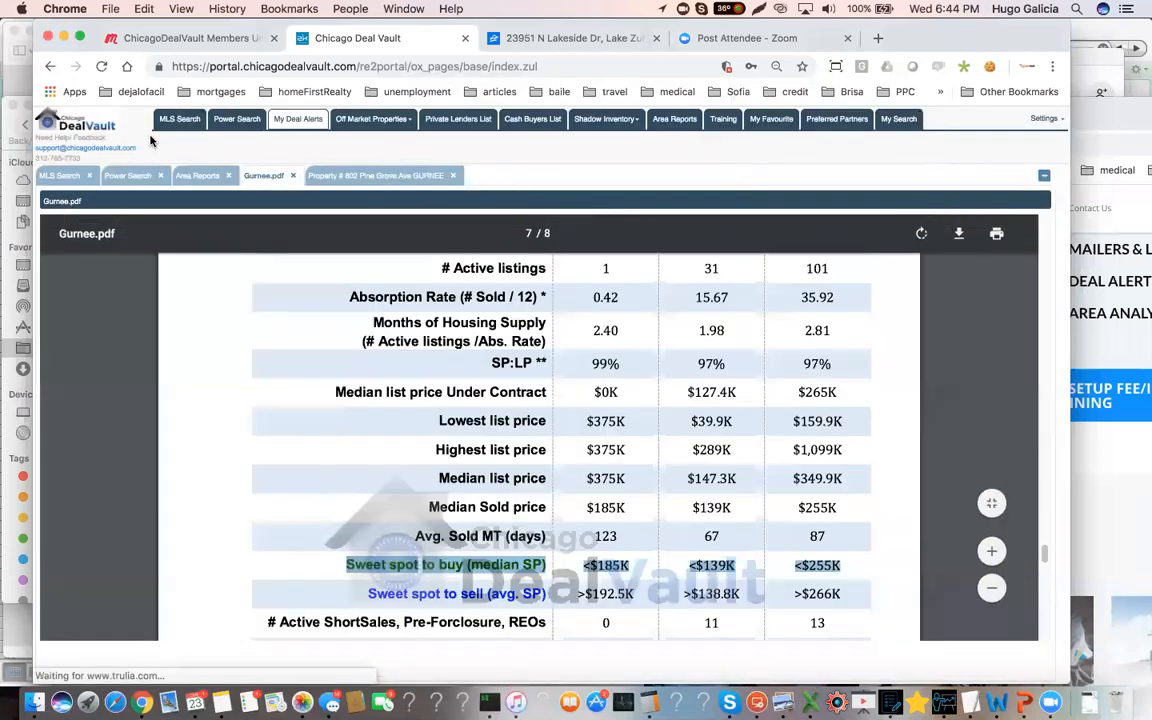
# Rerun the power search for the same Gurnee address and view the property's flip and rental estimates
pyautogui.click(234, 123)
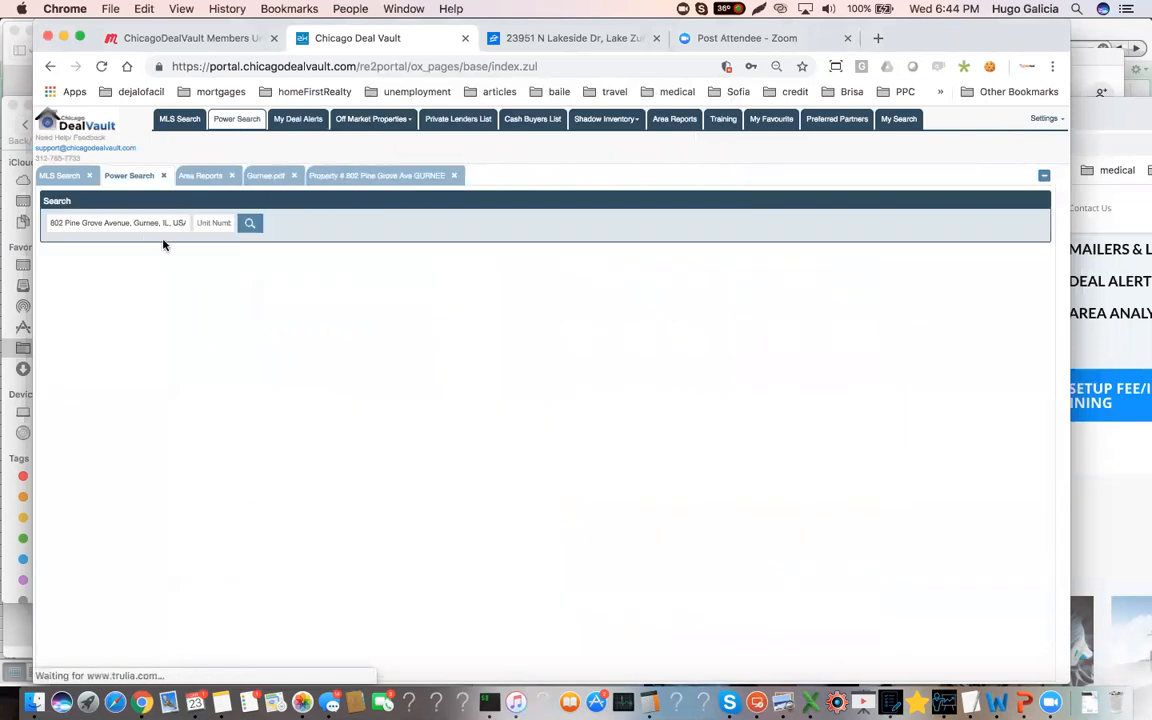
pyautogui.click(249, 223)
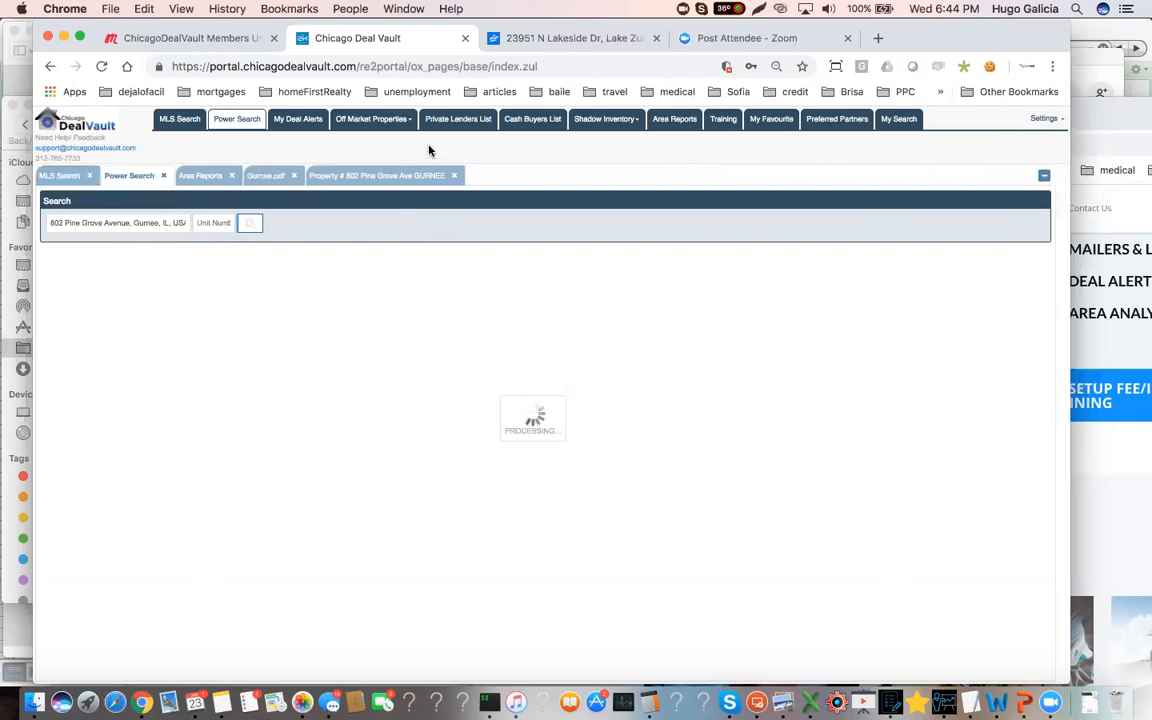
pyautogui.click(396, 123)
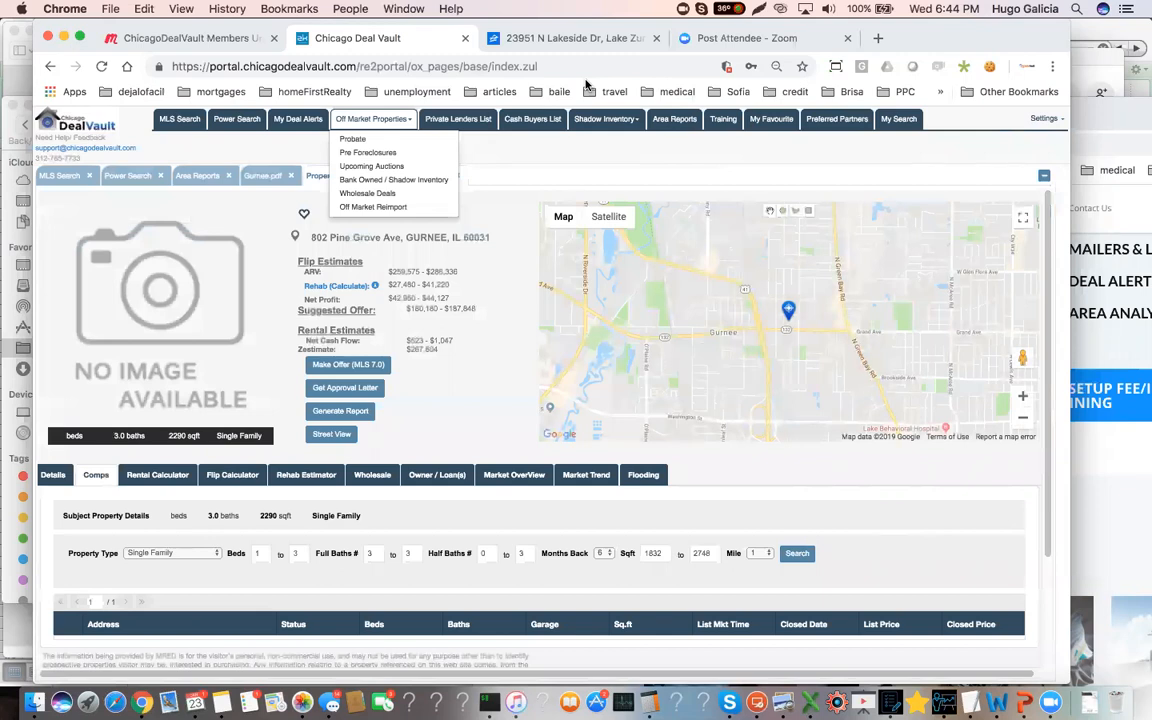
pyautogui.click(508, 220)
pyautogui.scroll(-2, 480, 276)
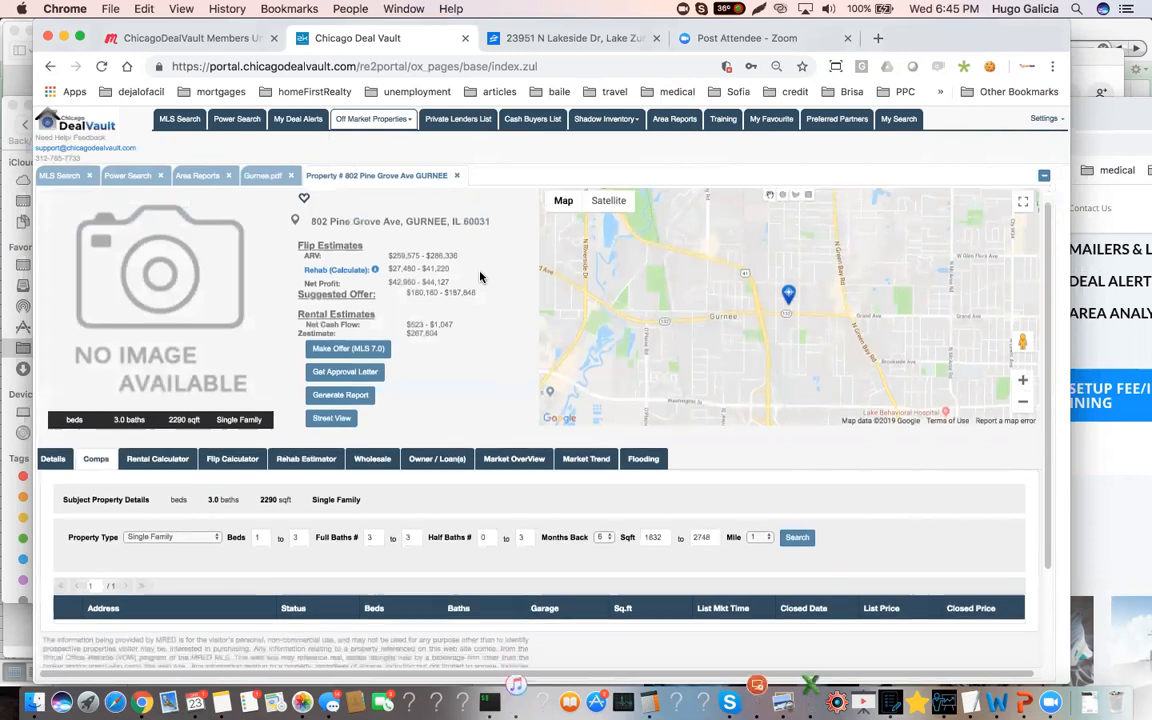
pyautogui.scroll(2, 417, 274)
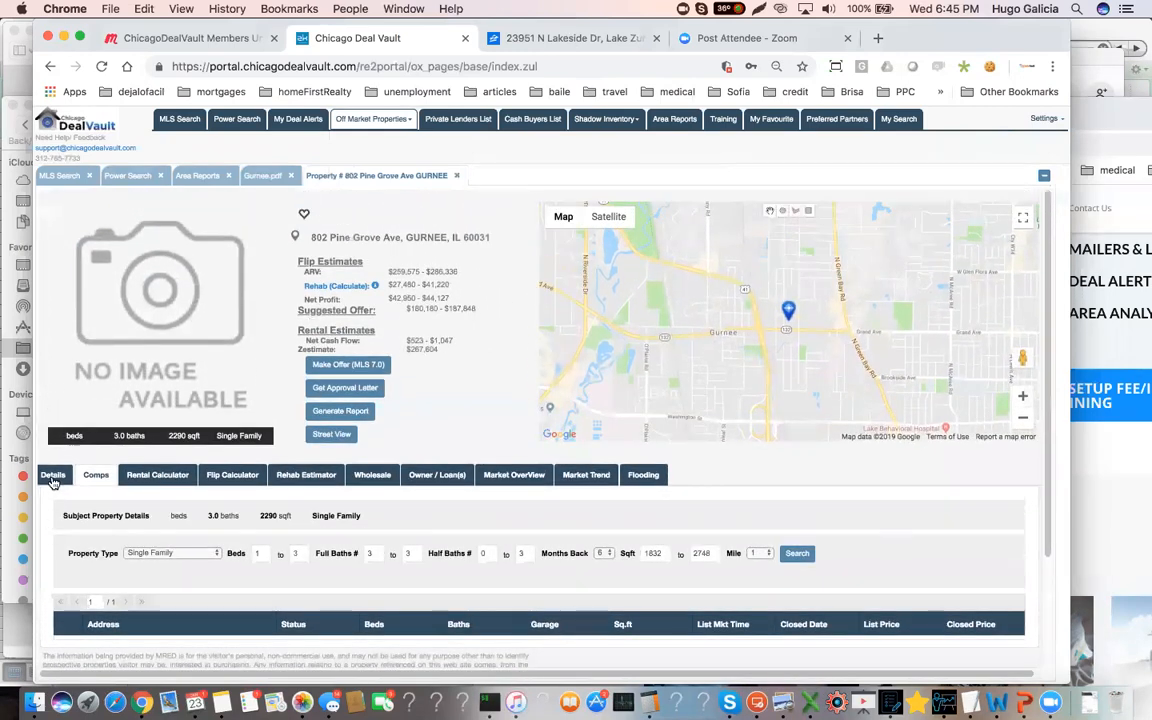
# Check the Gurnee property's details and its owner and loan records, and highlight the square footage and beds in its summary
pyautogui.click(52, 474)
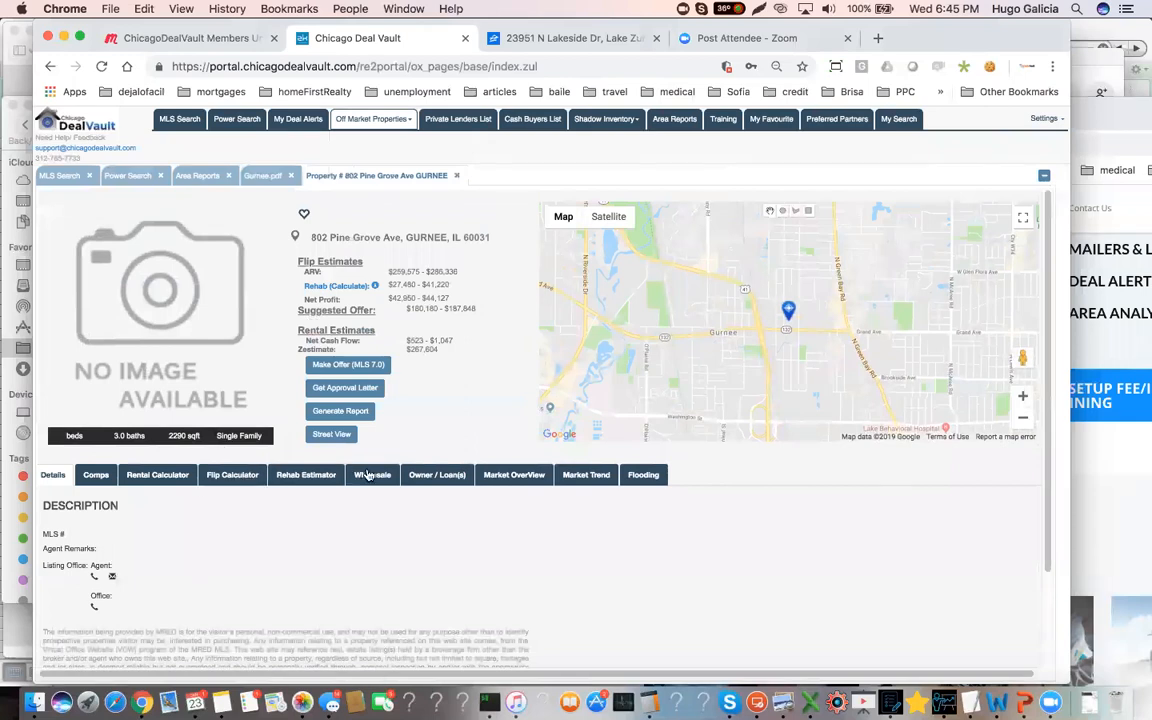
pyautogui.click(437, 475)
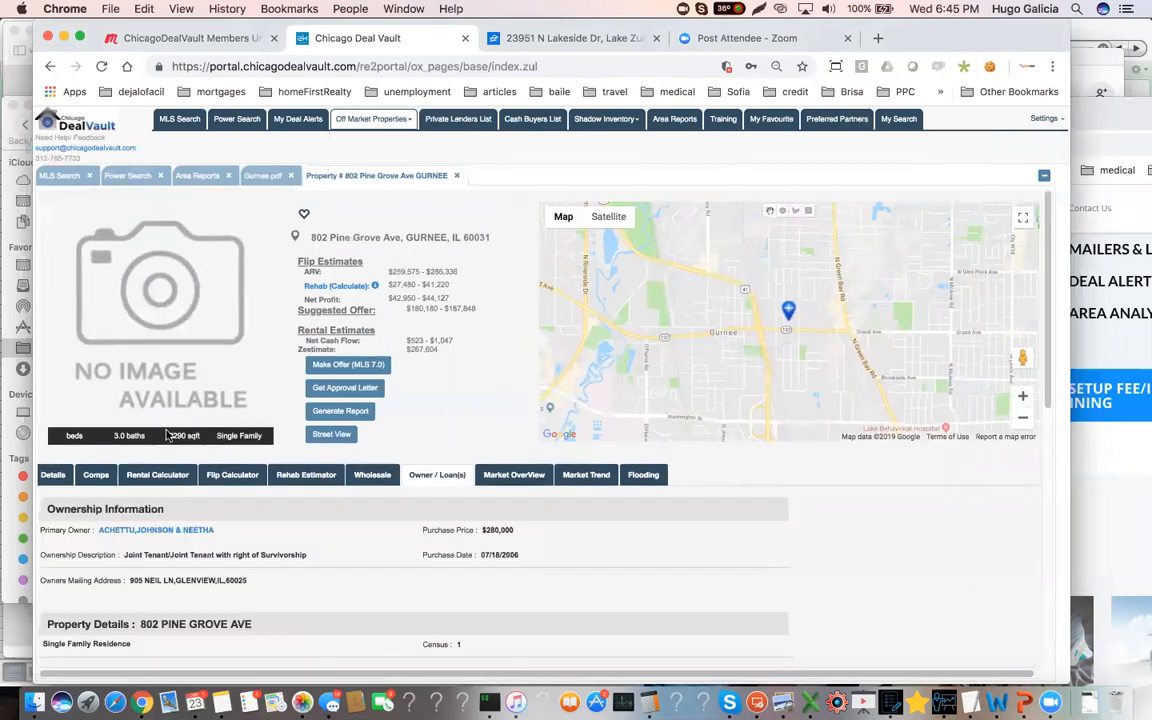
pyautogui.moveTo(200, 436); pyautogui.dragTo(167, 440)
pyautogui.moveTo(114, 439); pyautogui.dragTo(57, 438)
pyautogui.click(110, 440)
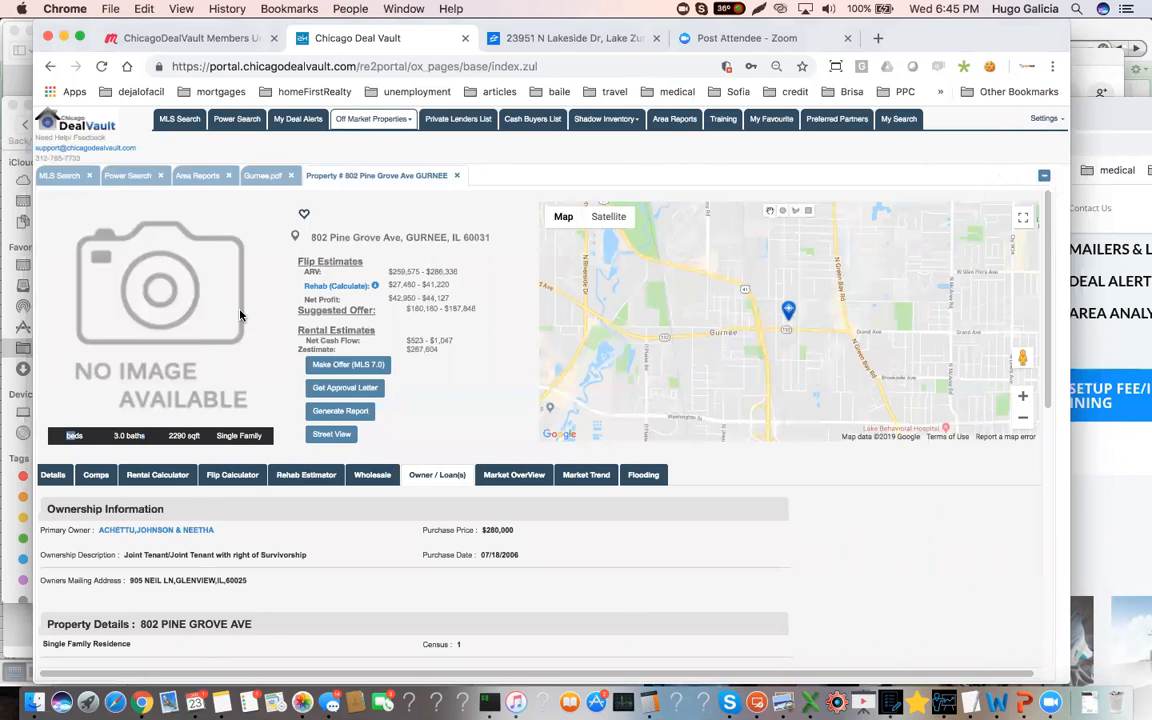
# Point out the ARV range in the flip estimates and look over the ownership information and property details
pyautogui.moveTo(389, 273)
pyautogui.mouseDown()
pyautogui.moveTo(461, 274)
pyautogui.moveTo(391, 270)
pyautogui.mouseUp()
pyautogui.click(453, 270)
pyautogui.click(410, 270)
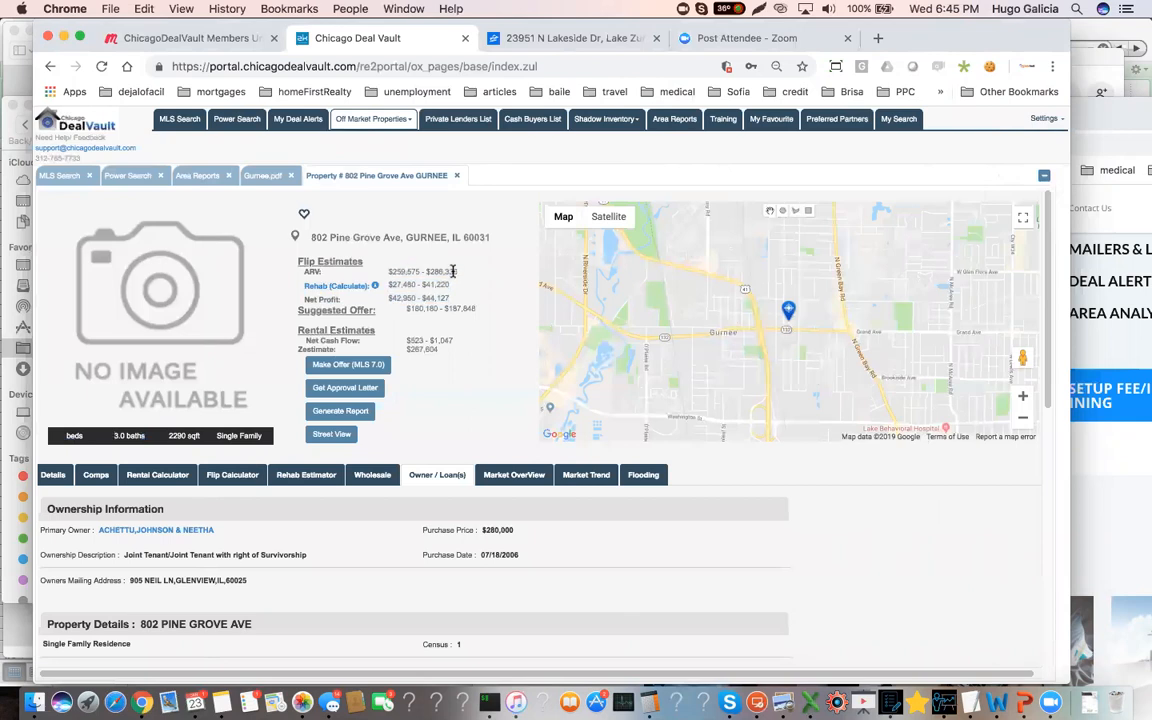
pyautogui.scroll(-2, 407, 301)
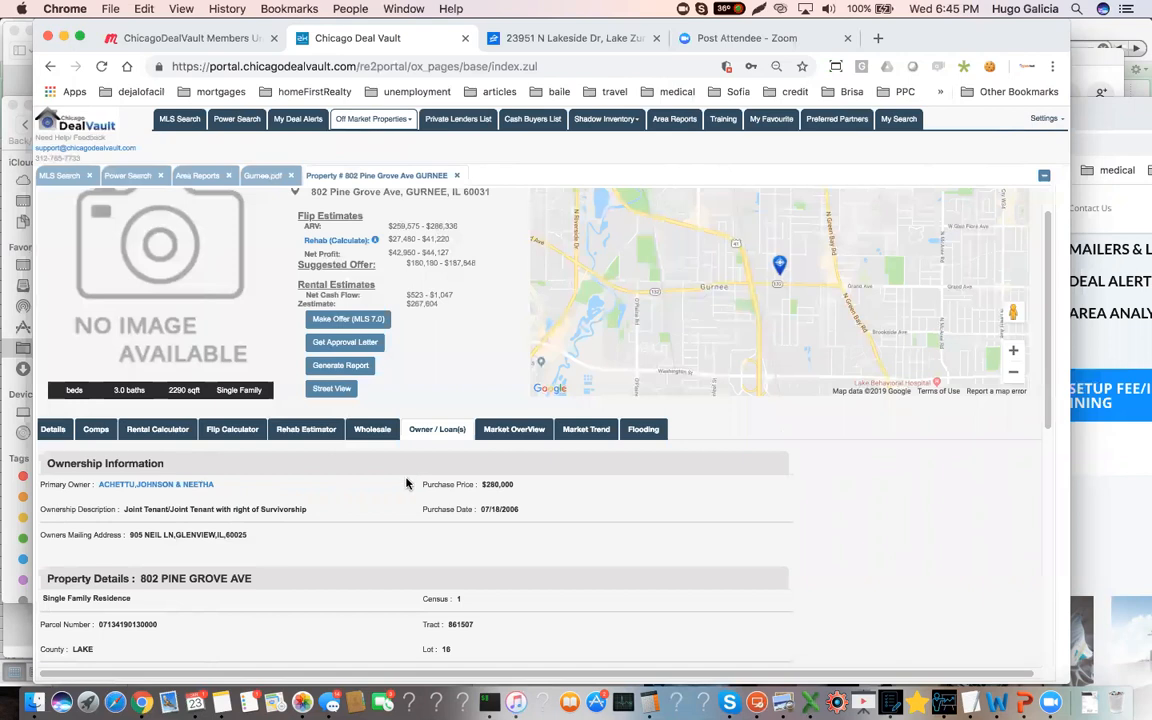
pyautogui.scroll(-1, 330, 488)
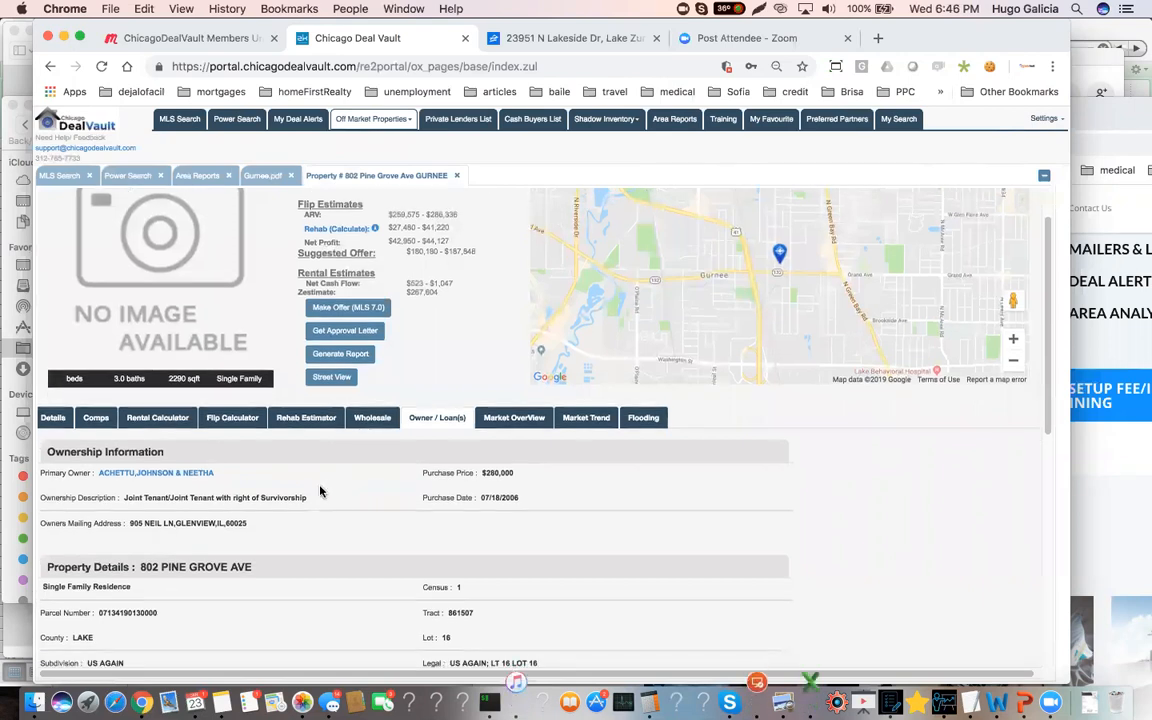
# Search for comps of the Gurnee property with the preset filters and review the matching sales
pyautogui.click(95, 417)
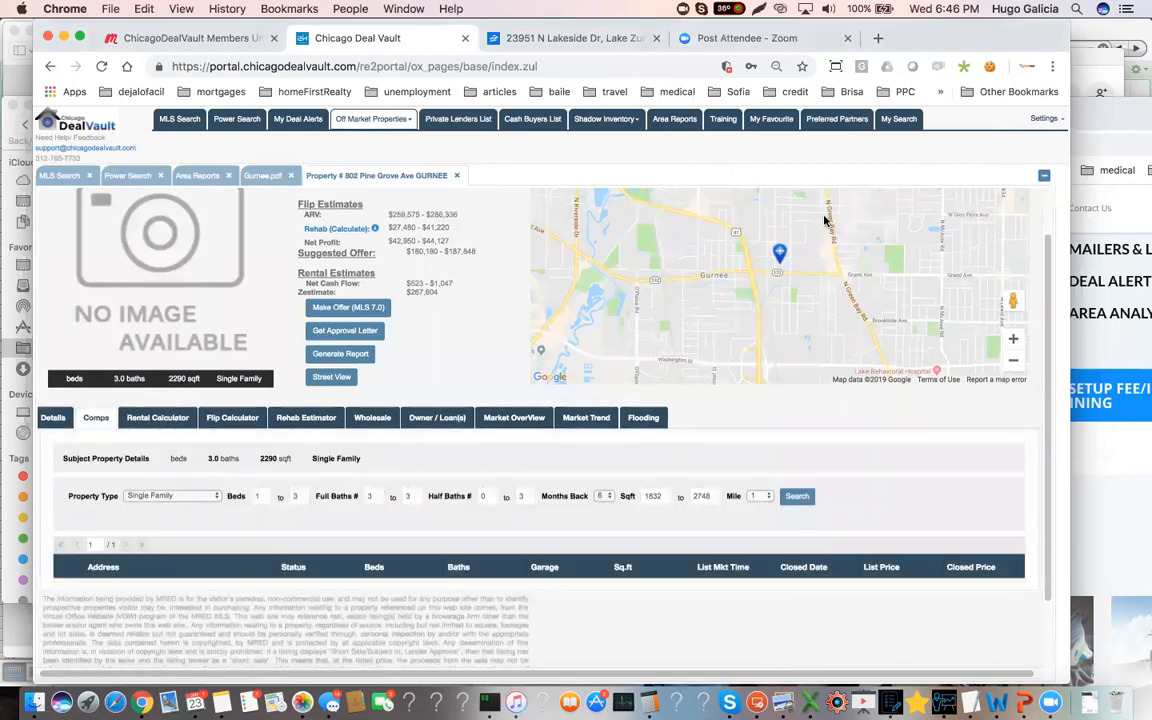
pyautogui.click(797, 497)
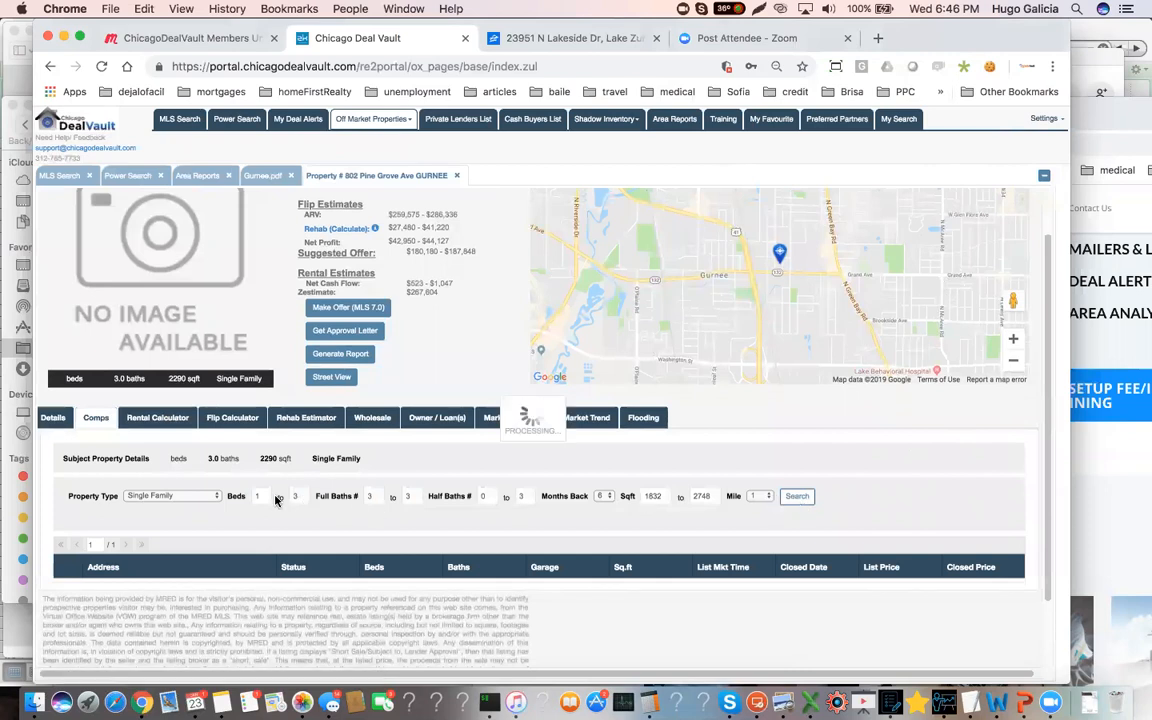
pyautogui.scroll(-1, 369, 593)
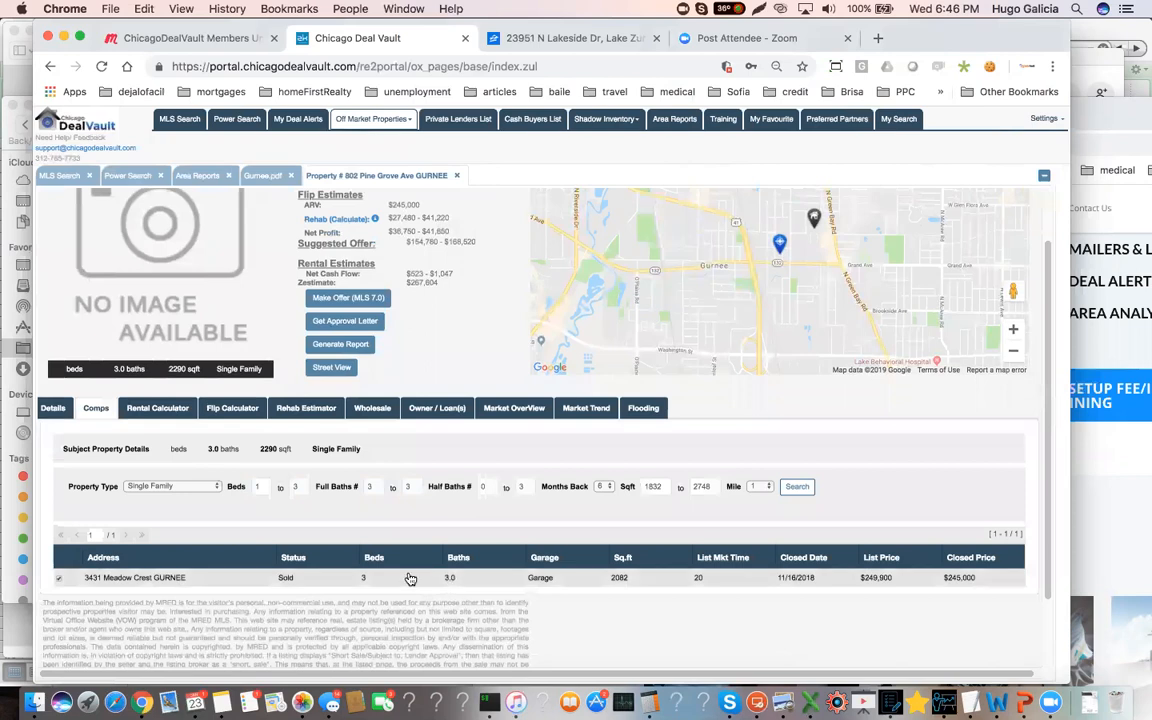
pyautogui.scroll(1, 340, 492)
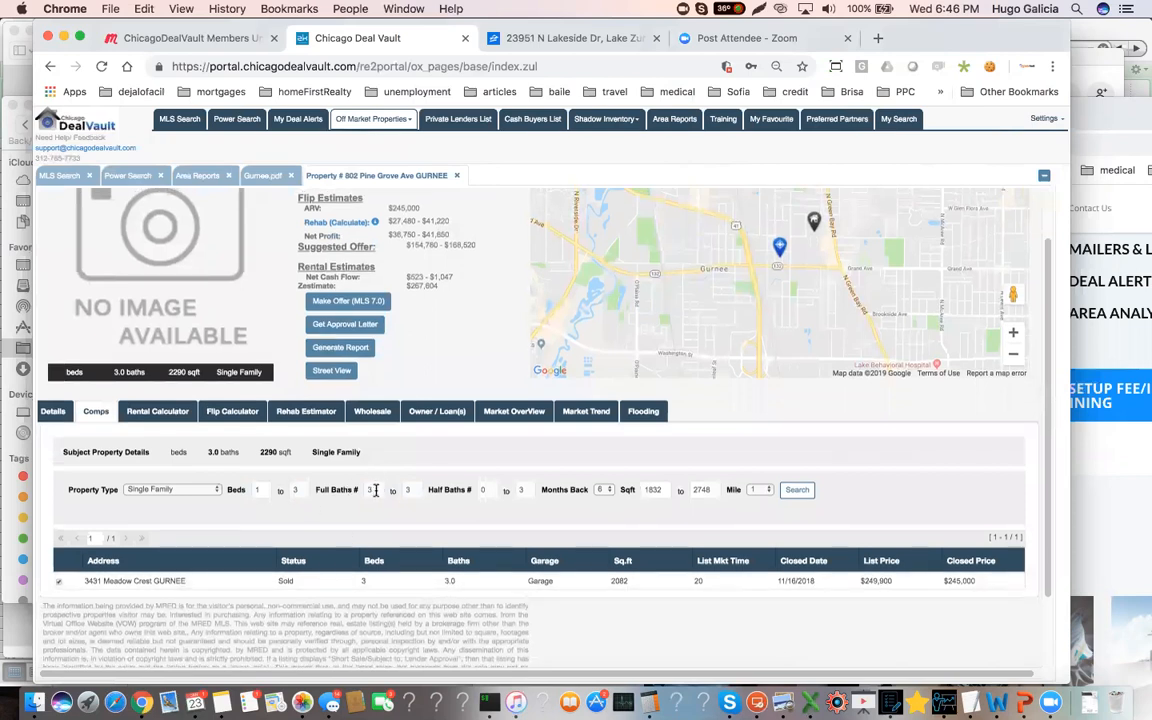
# Set the minimum full baths to 2, search the comps again, and highlight the recalculated ARV in the flip estimates
pyautogui.click(376, 489)
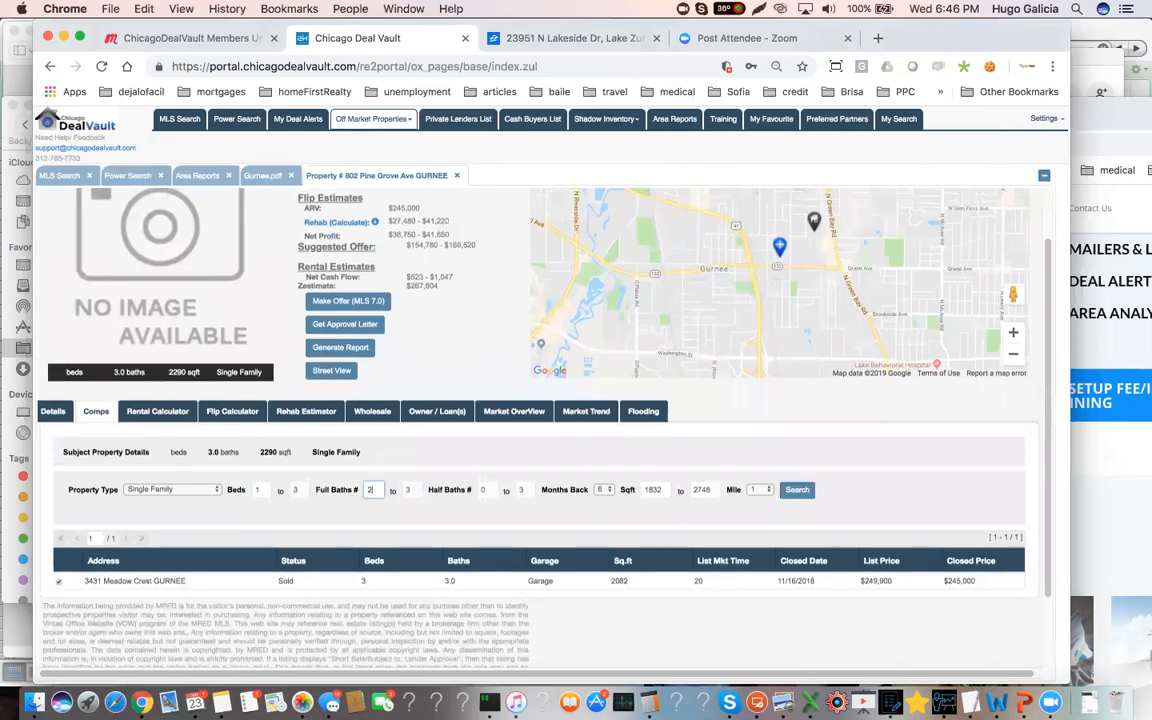
pyautogui.click(797, 489)
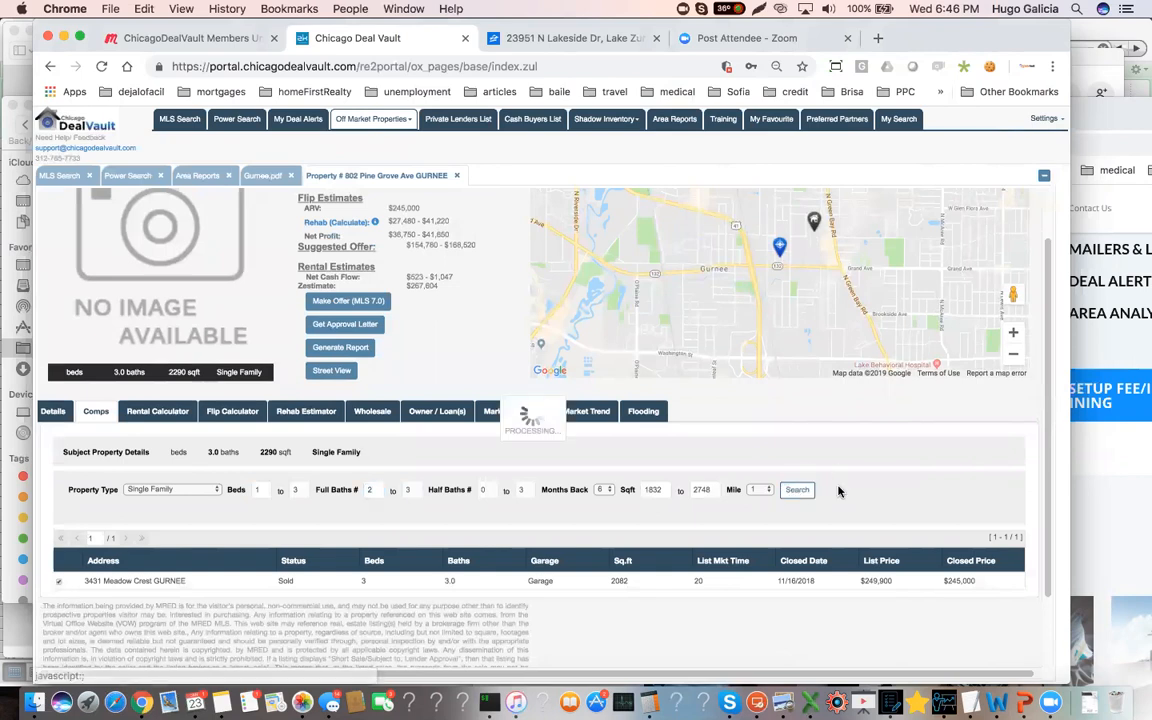
pyautogui.scroll(-3, 726, 445)
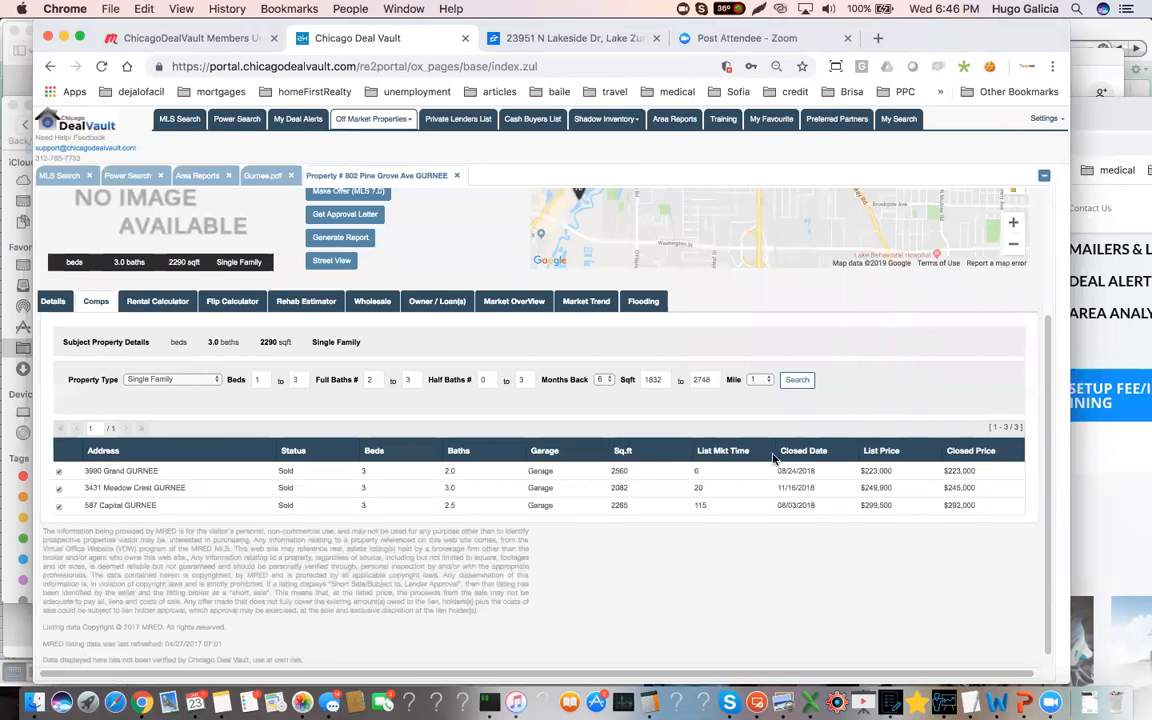
pyautogui.scroll(3, 576, 480)
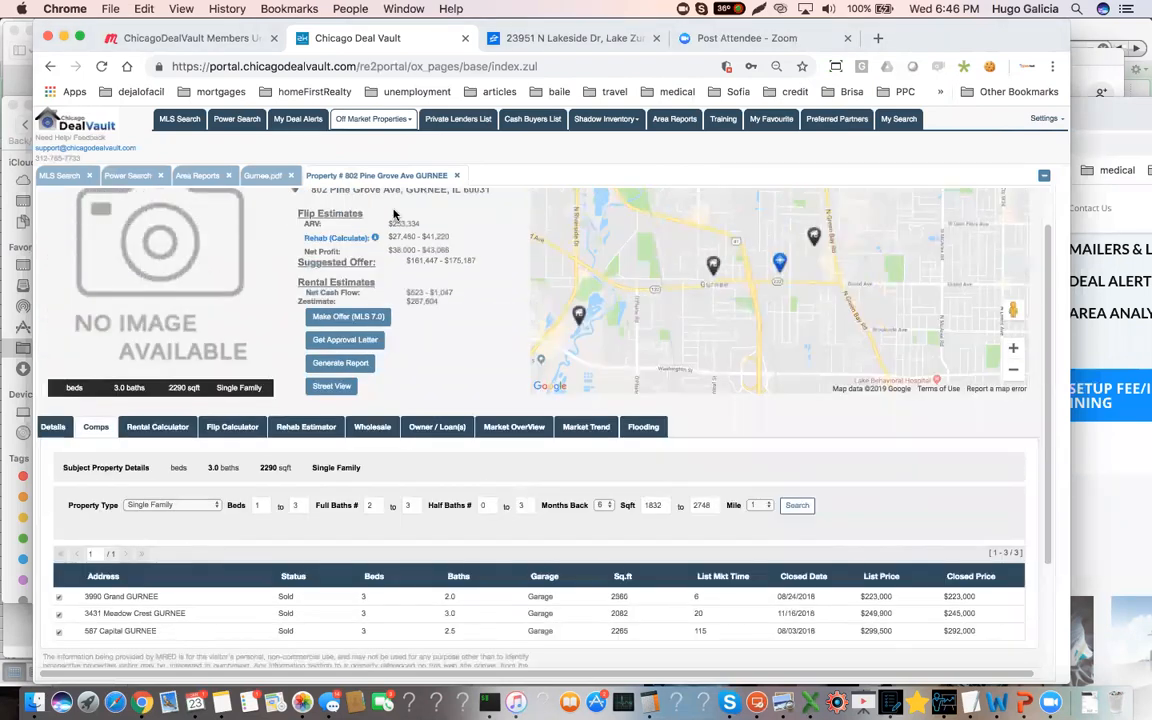
pyautogui.moveTo(419, 229); pyautogui.dragTo(390, 226)
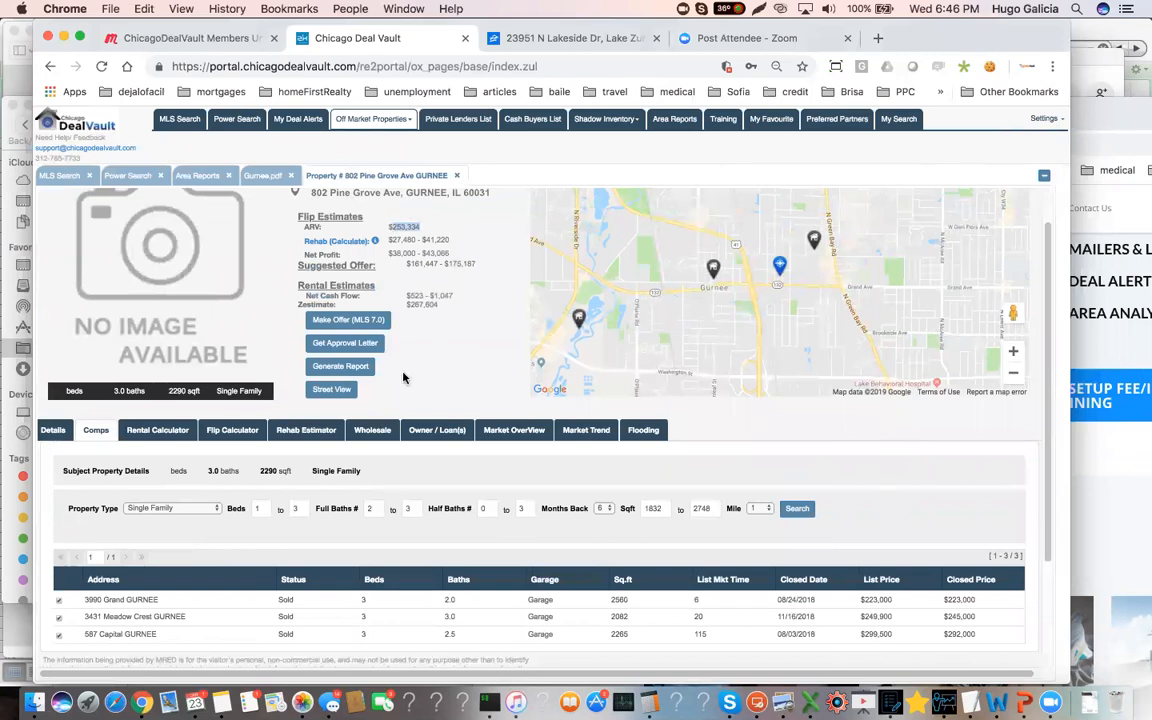
# Review the rental calculator's yields and cash flow, highlighting the Rent Zestimate, and return to the comps
pyautogui.click(157, 430)
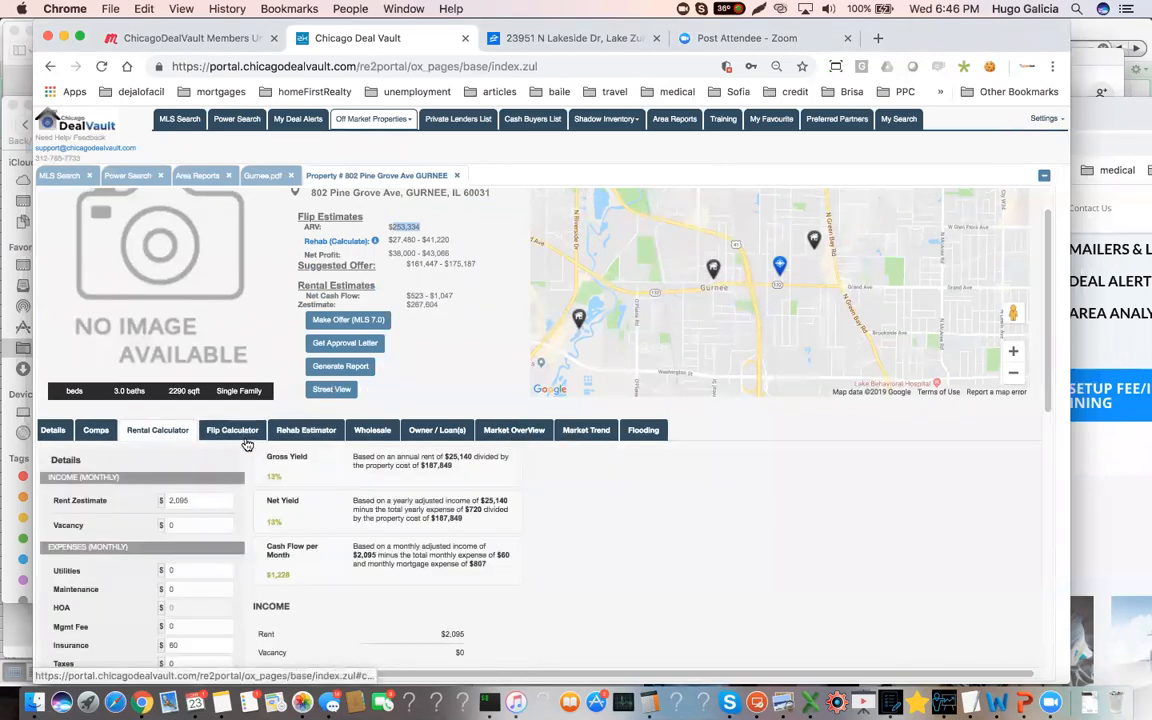
pyautogui.moveTo(183, 501); pyautogui.dragTo(150, 503)
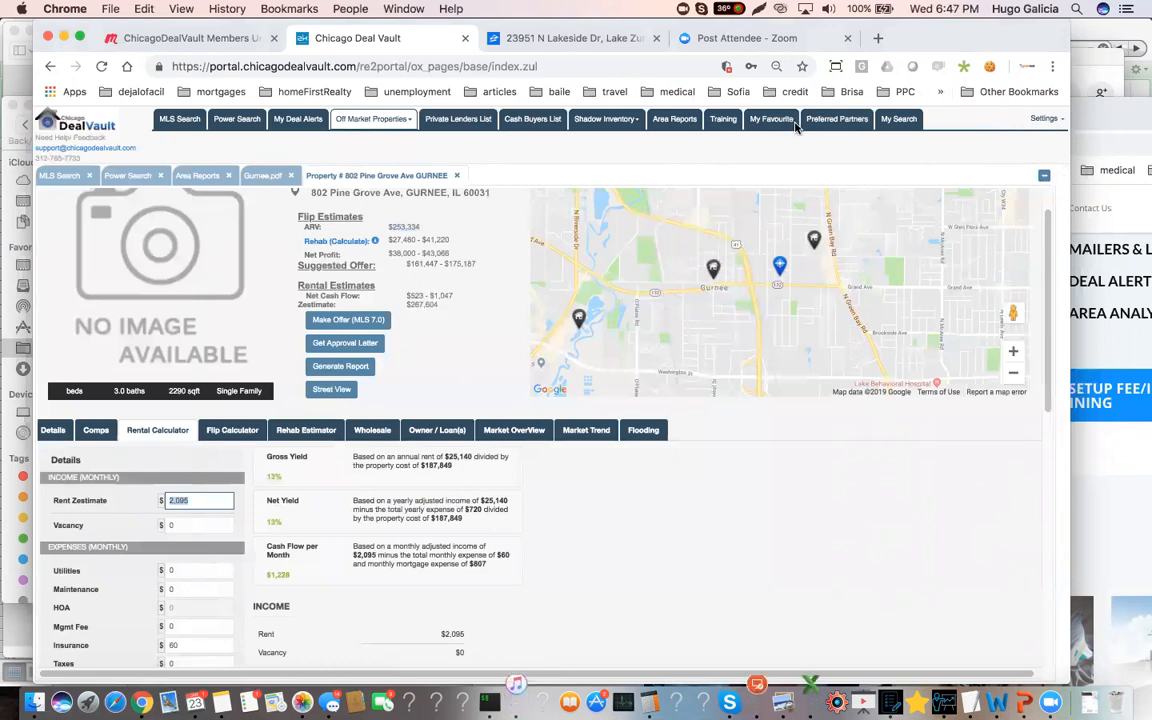
pyautogui.press('XF86AudioRaiseVolume')
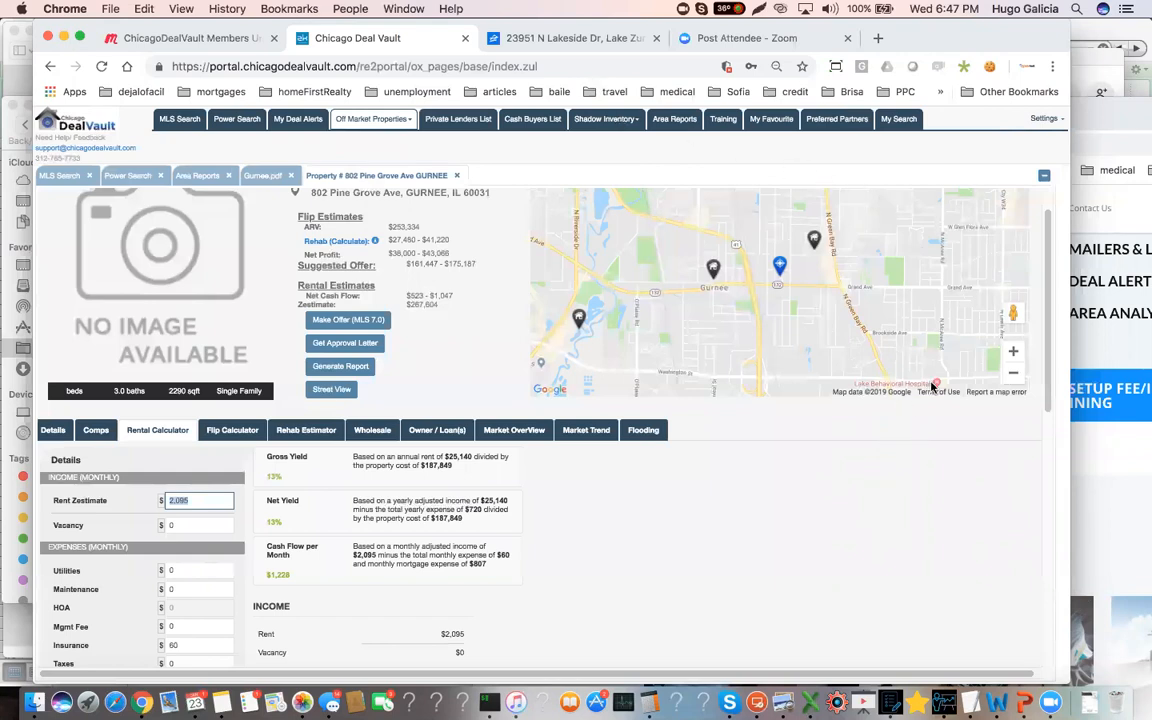
pyautogui.click(622, 491)
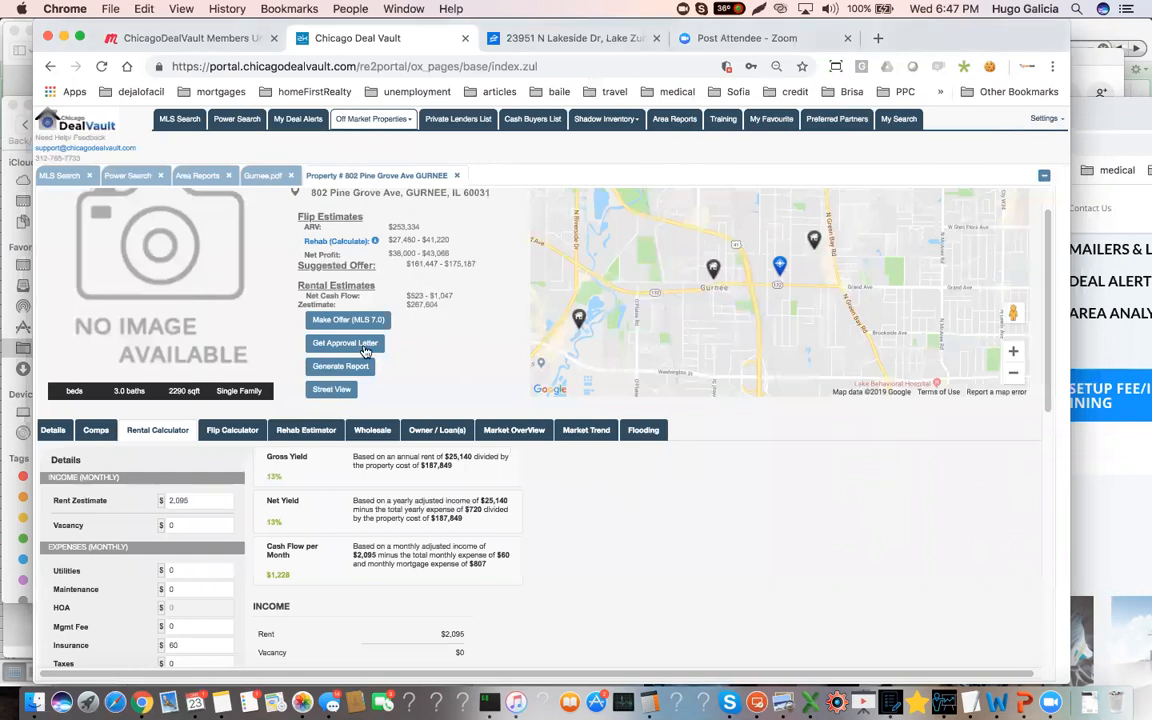
pyautogui.scroll(1, 407, 265)
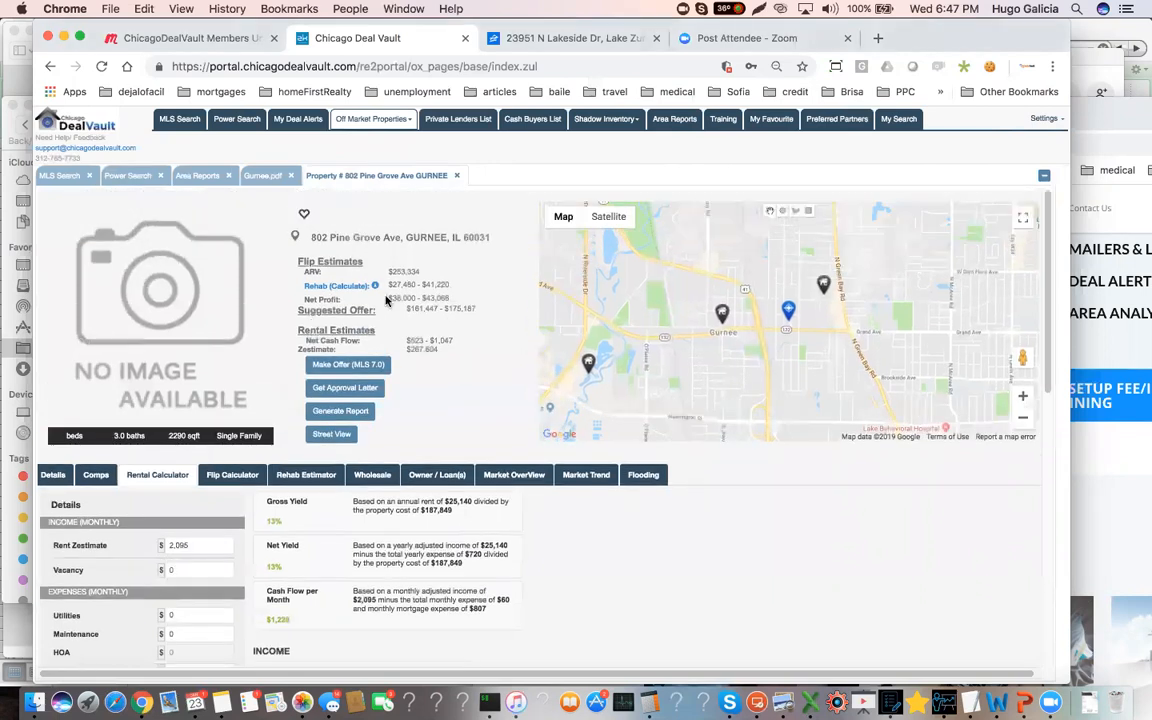
pyautogui.click(96, 474)
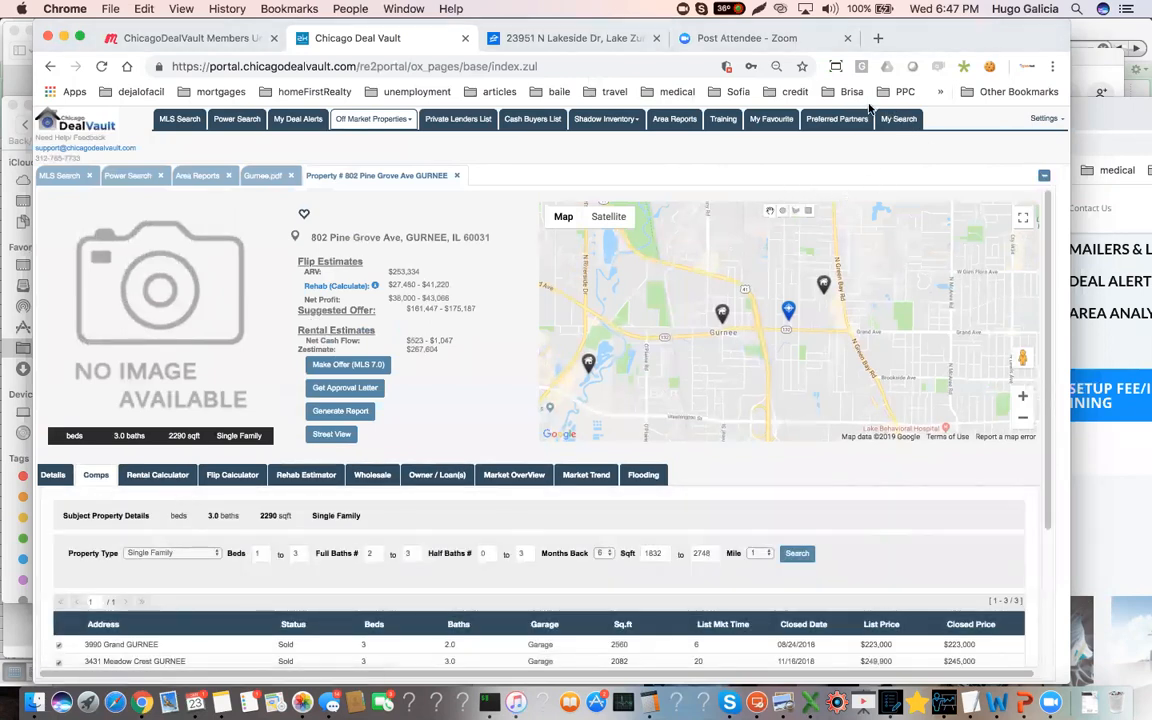
# Review the comp filters and closed prices of the Gurnee sales, and highlight the ARV in the flip estimates
pyautogui.scroll(-3, 329, 595)
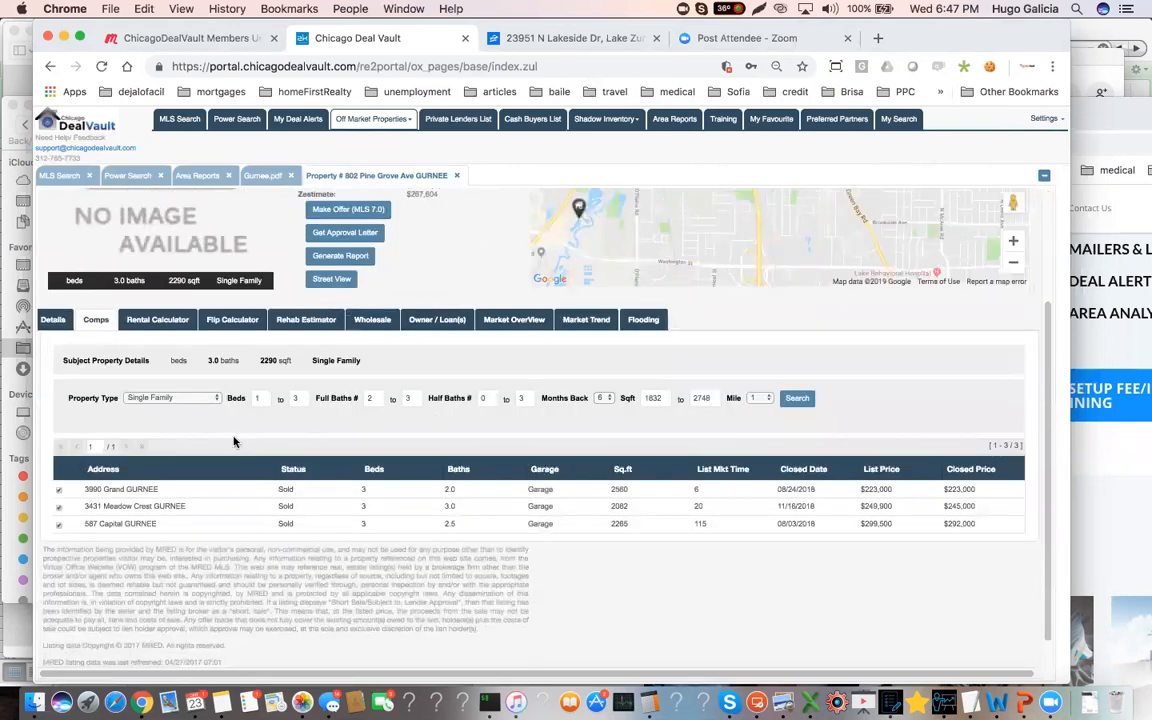
pyautogui.click(370, 398)
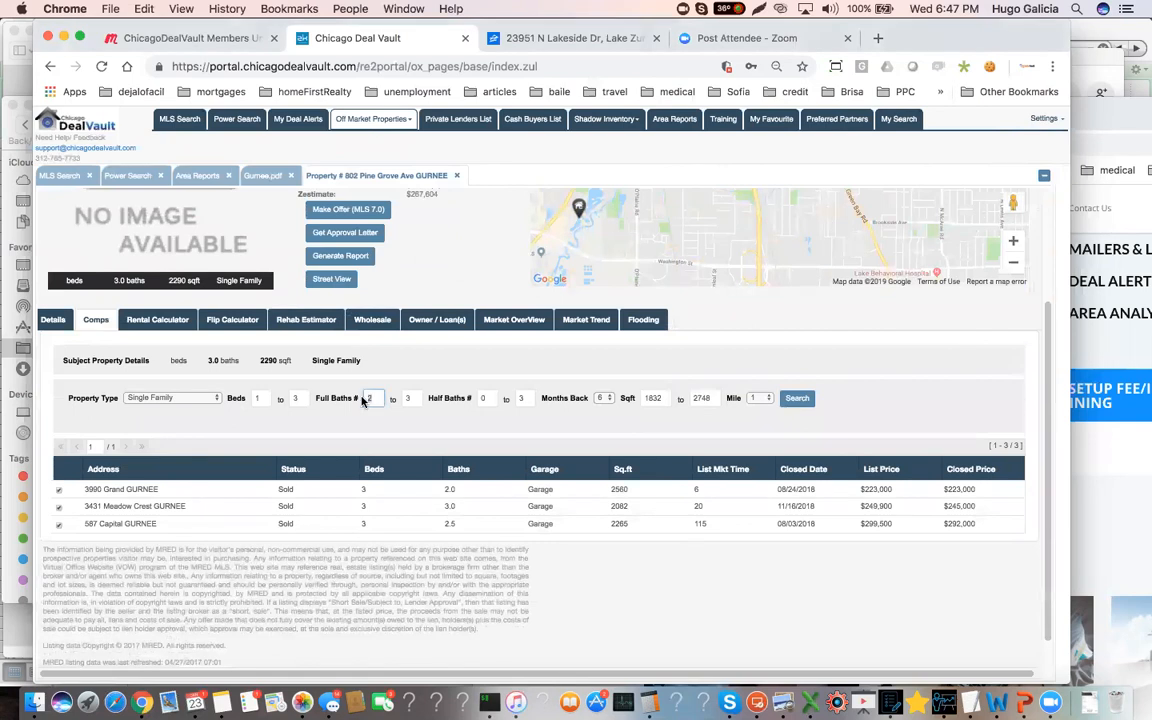
pyautogui.click(259, 398)
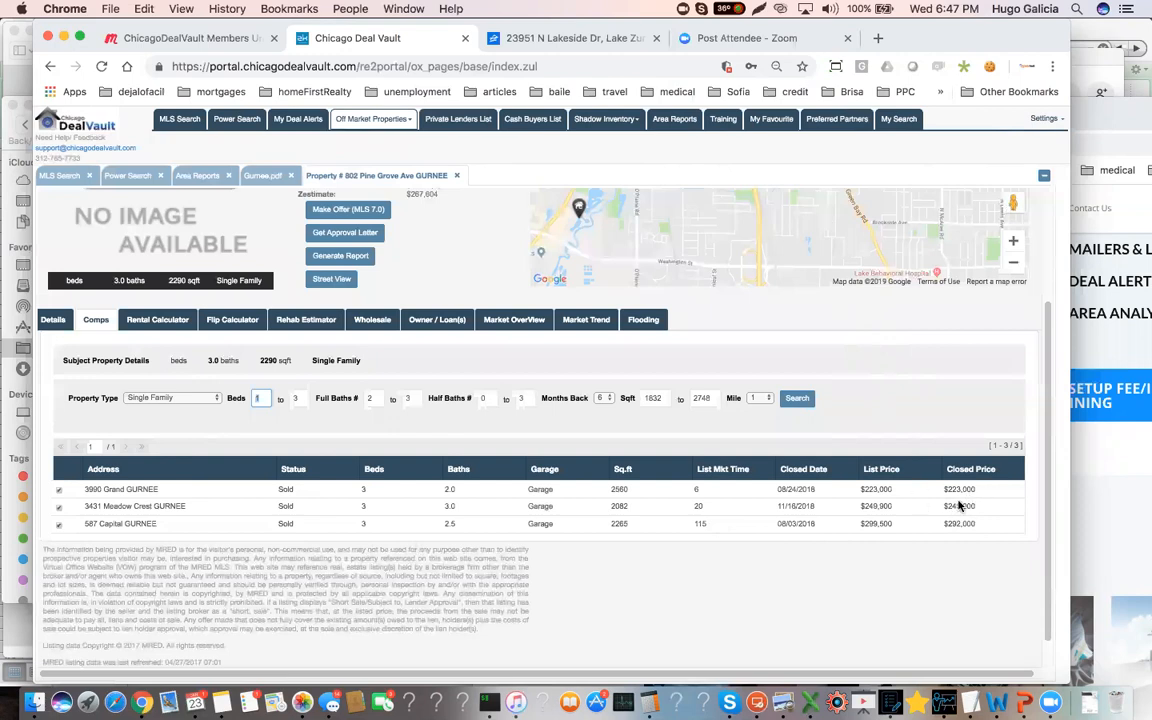
pyautogui.scroll(3, 592, 402)
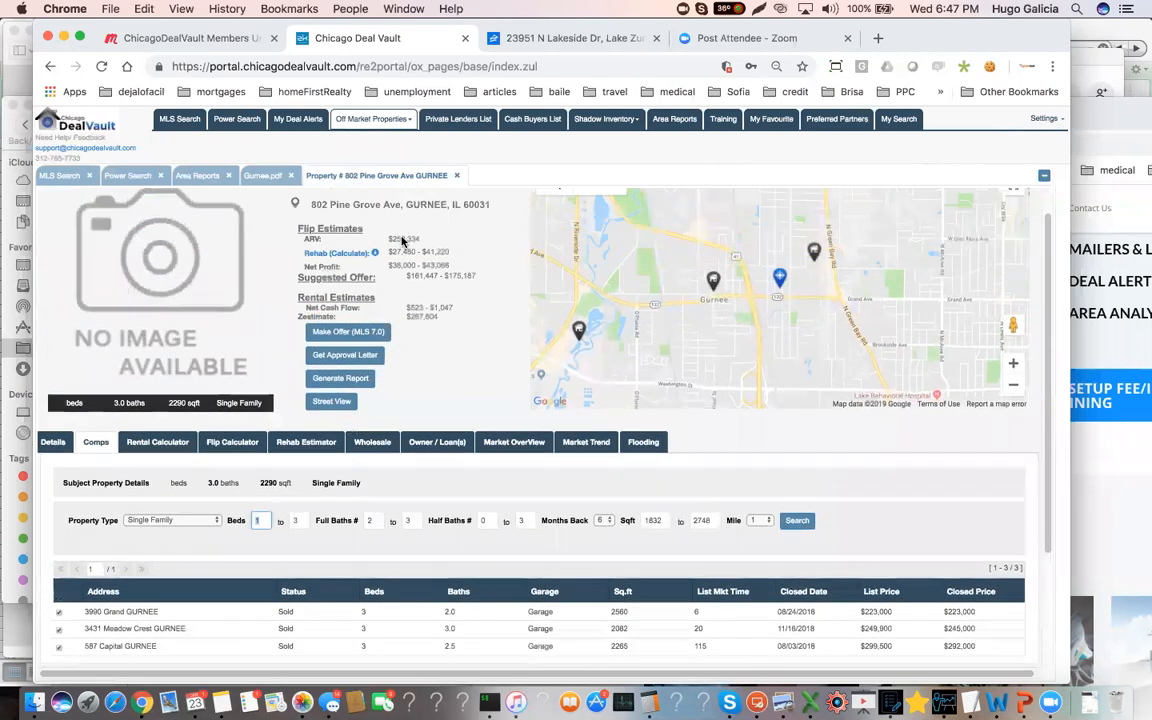
pyautogui.doubleClick(398, 239)
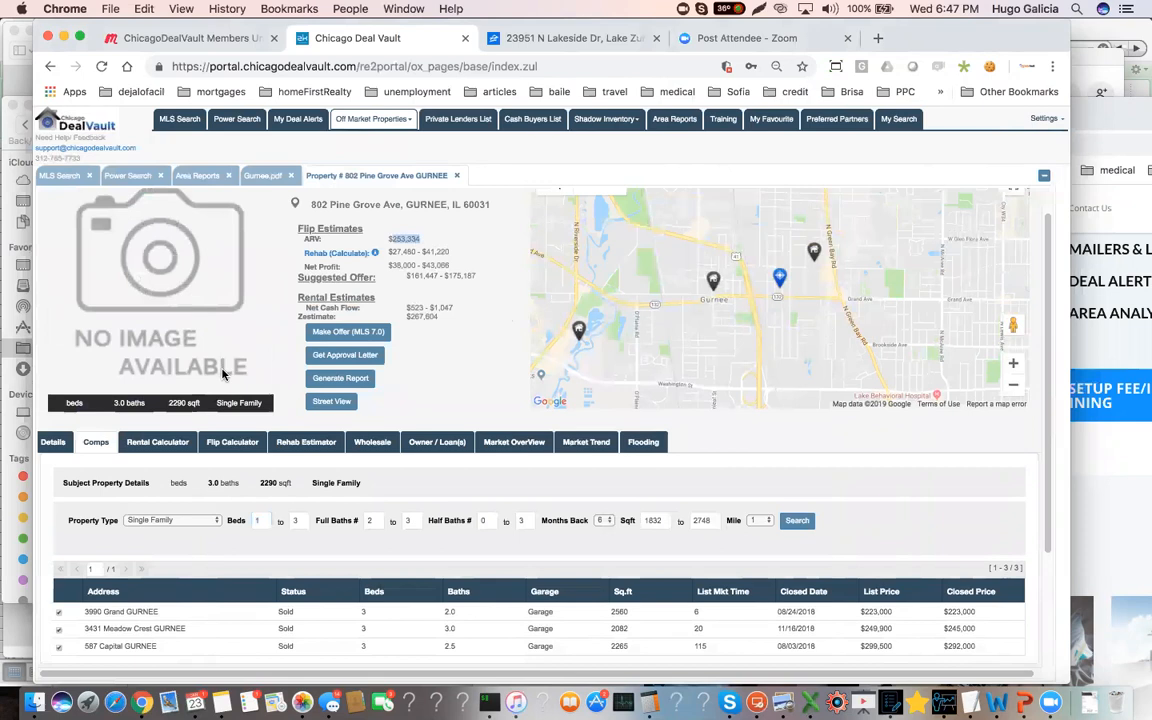
# Highlight the subject property's square footage and the rehab cost range in the flip estimates
pyautogui.click(161, 396)
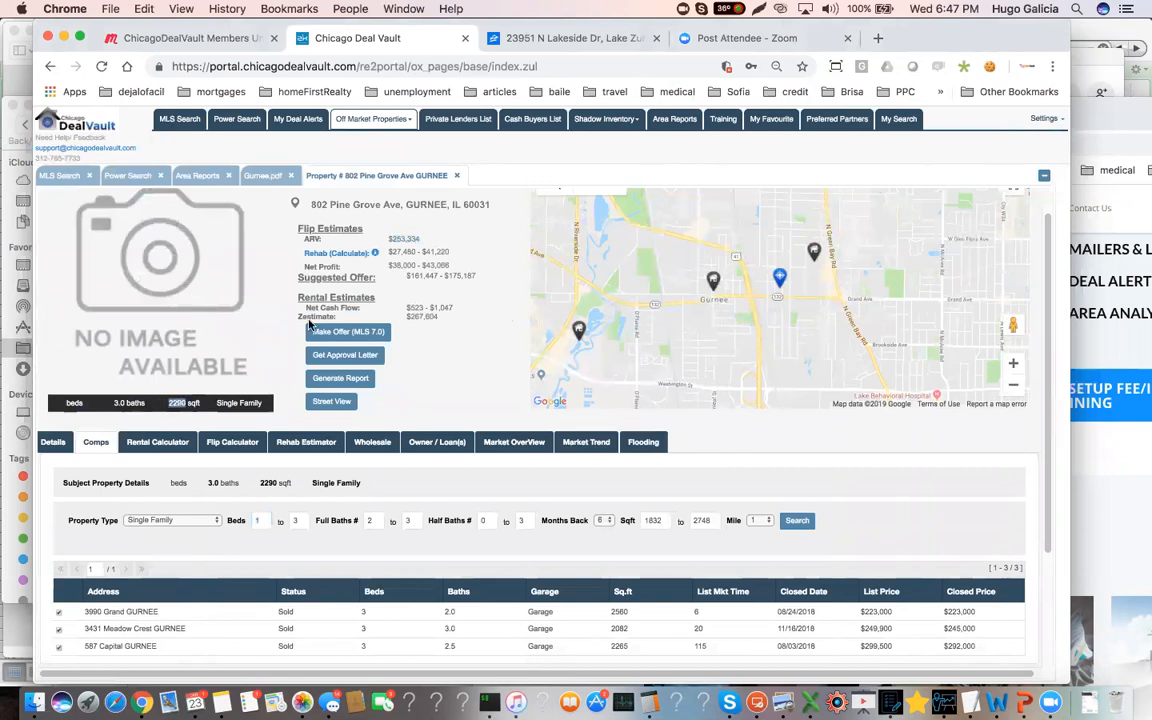
pyautogui.moveTo(416, 252); pyautogui.dragTo(397, 261)
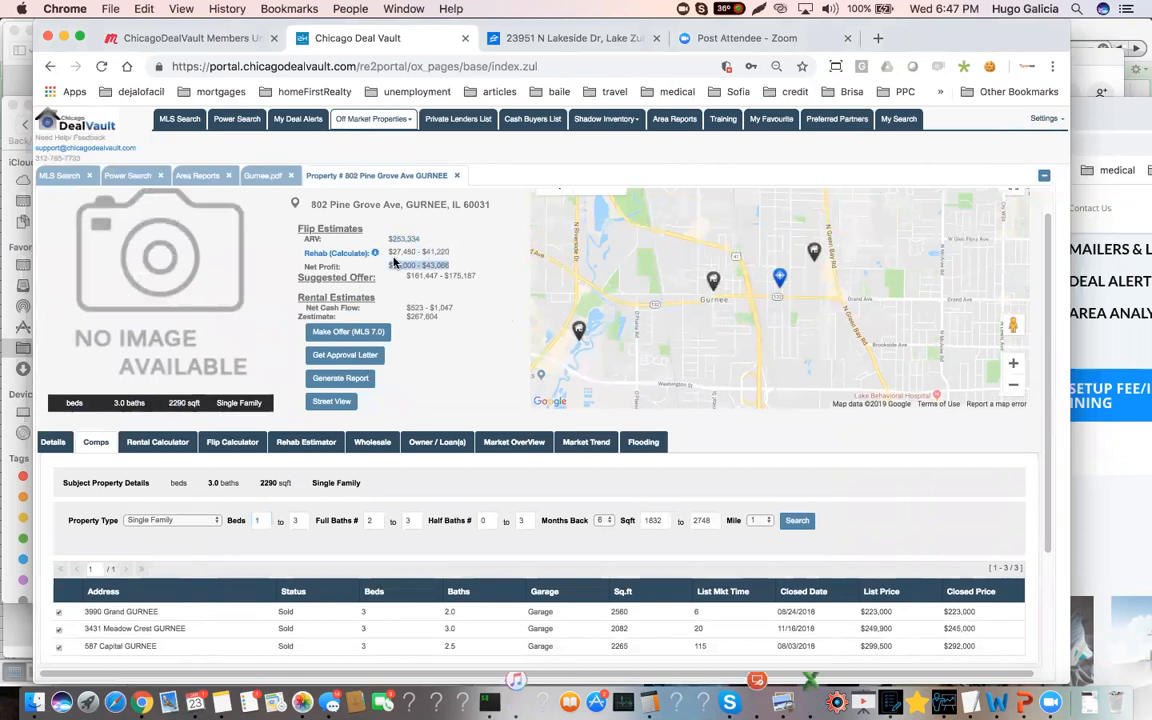
pyautogui.click(393, 253)
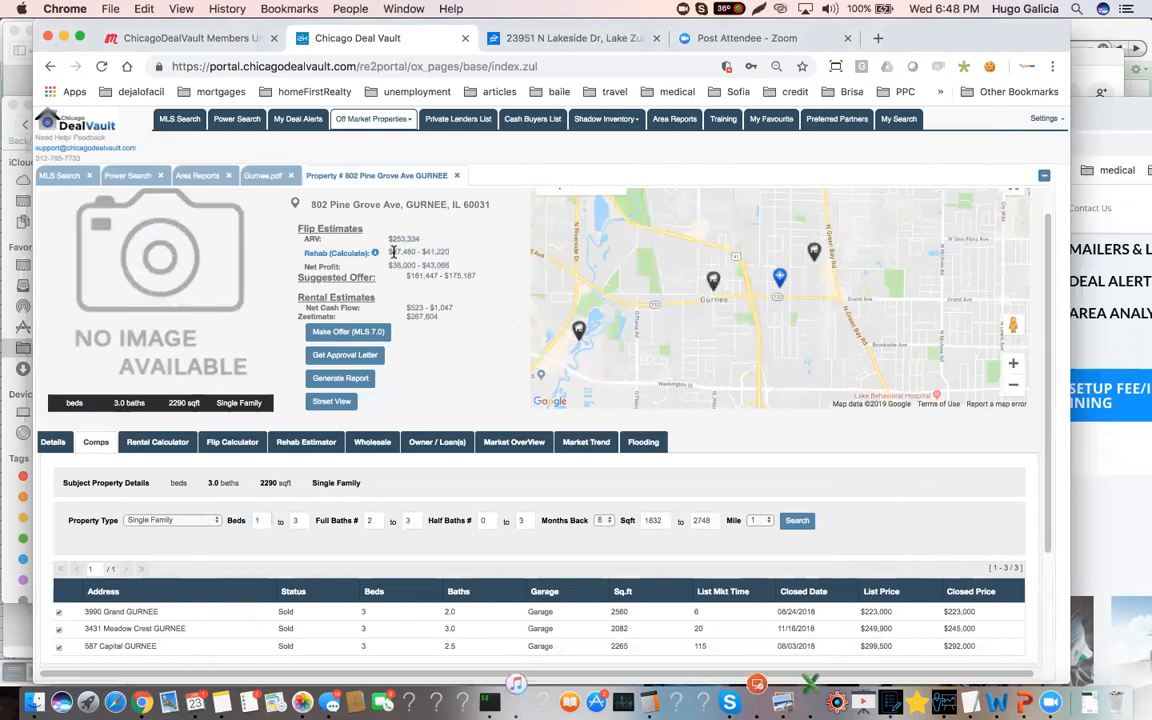
pyautogui.moveTo(390, 252); pyautogui.dragTo(445, 250)
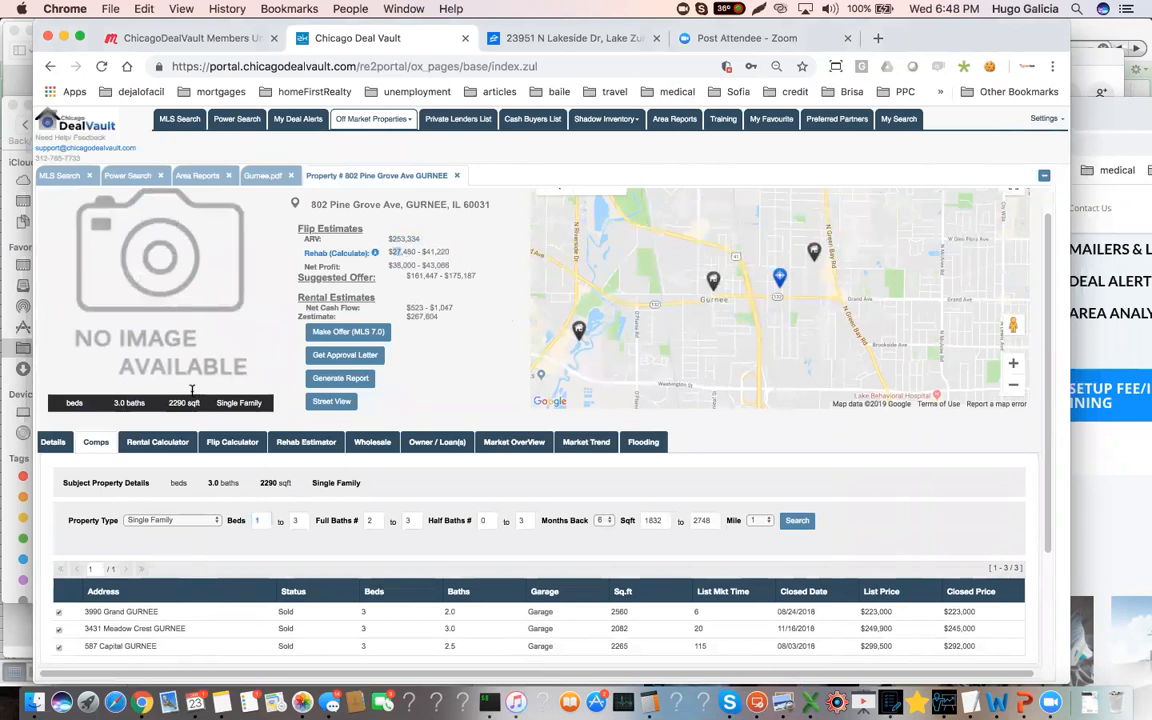
# Open the flip calculator and set the rehab cost to $35,000
pyautogui.click(231, 443)
pyautogui.scroll(-3, 208, 423)
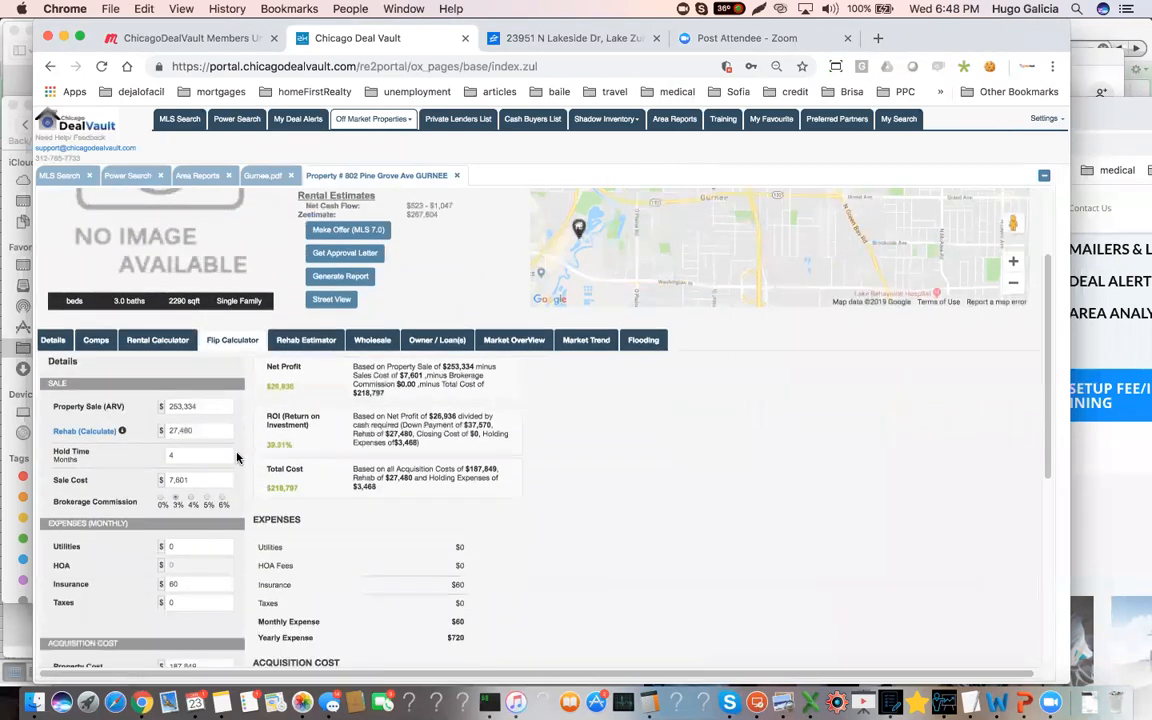
pyautogui.click(198, 407)
pyautogui.scroll(2, 200, 425)
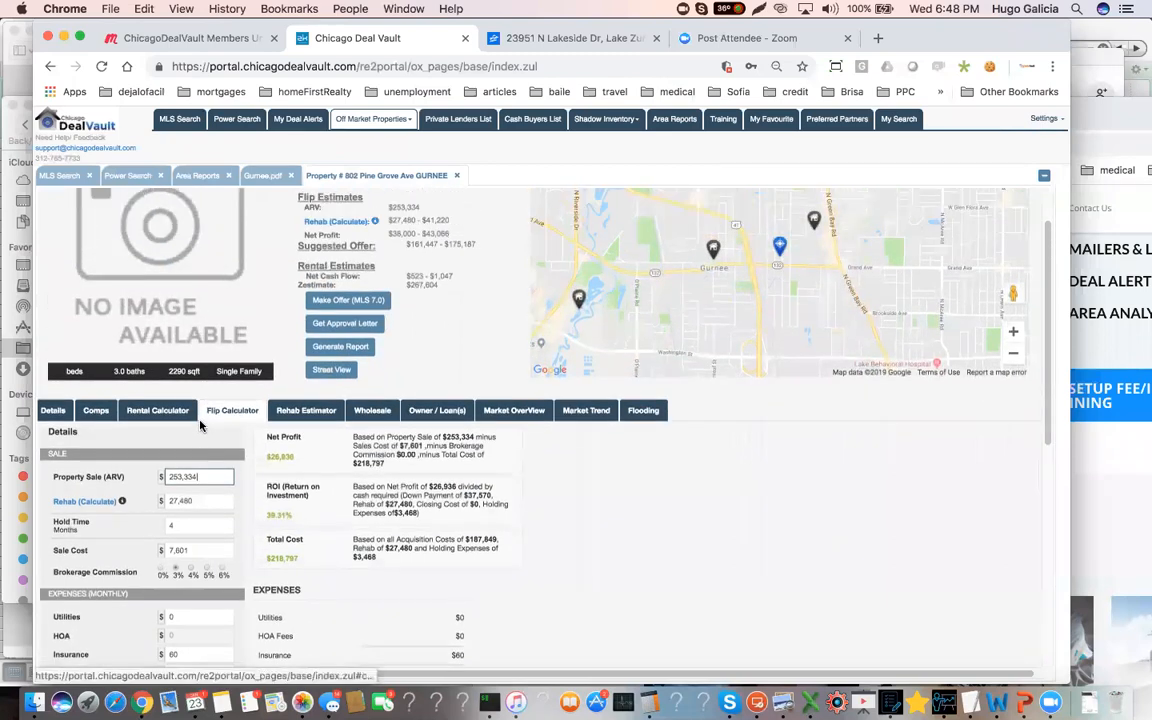
pyautogui.scroll(-2, 197, 481)
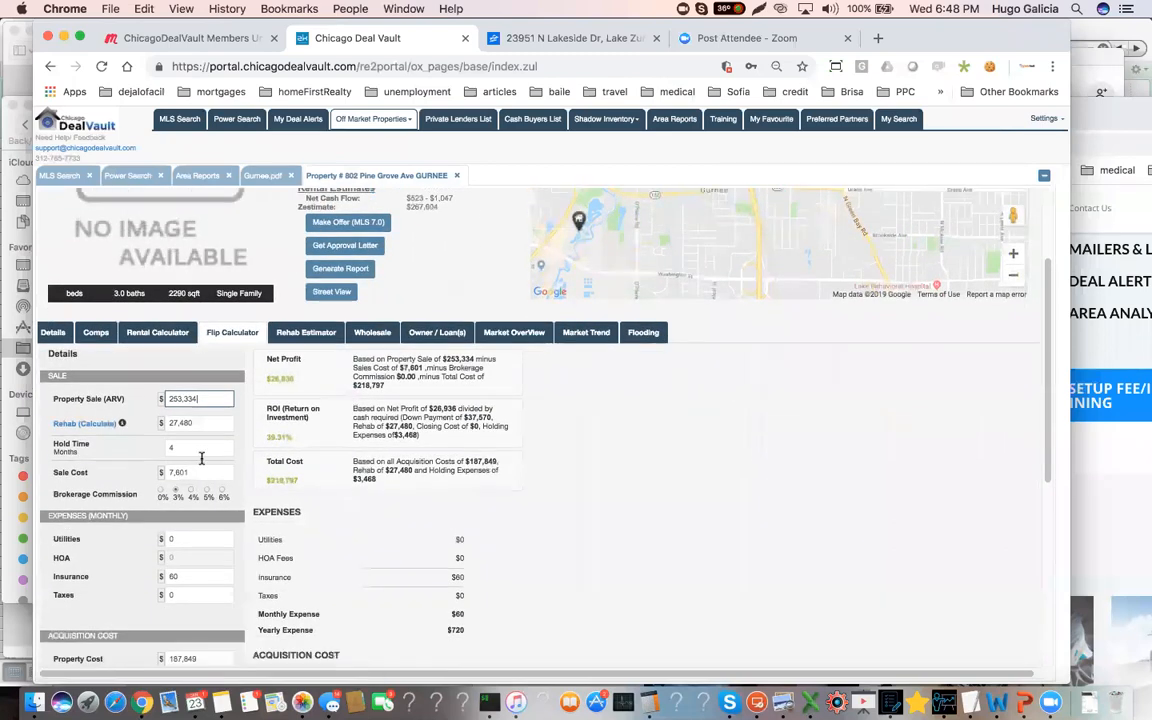
pyautogui.click(200, 421)
pyautogui.scroll(2, 200, 421)
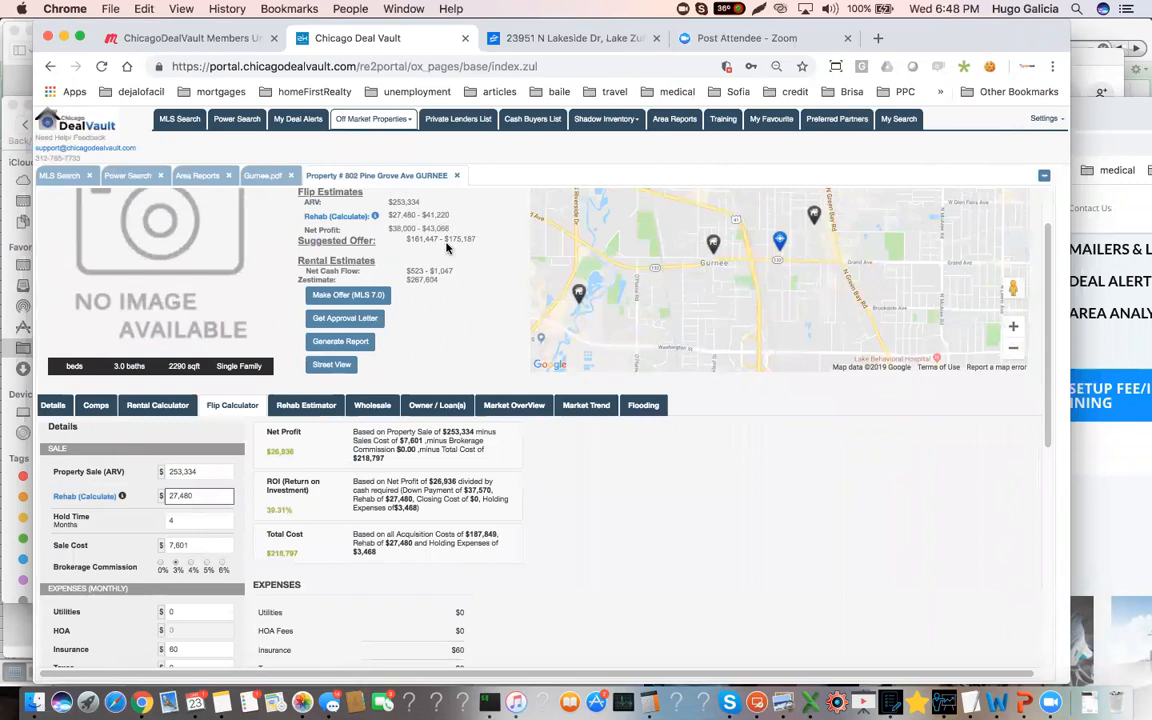
pyautogui.moveTo(198, 495); pyautogui.dragTo(128, 494)
pyautogui.write('35,000')
# Check the average sold market time in the Gurnee area report and set the flip calculator's hold time to 5 months
pyautogui.click(172, 518)
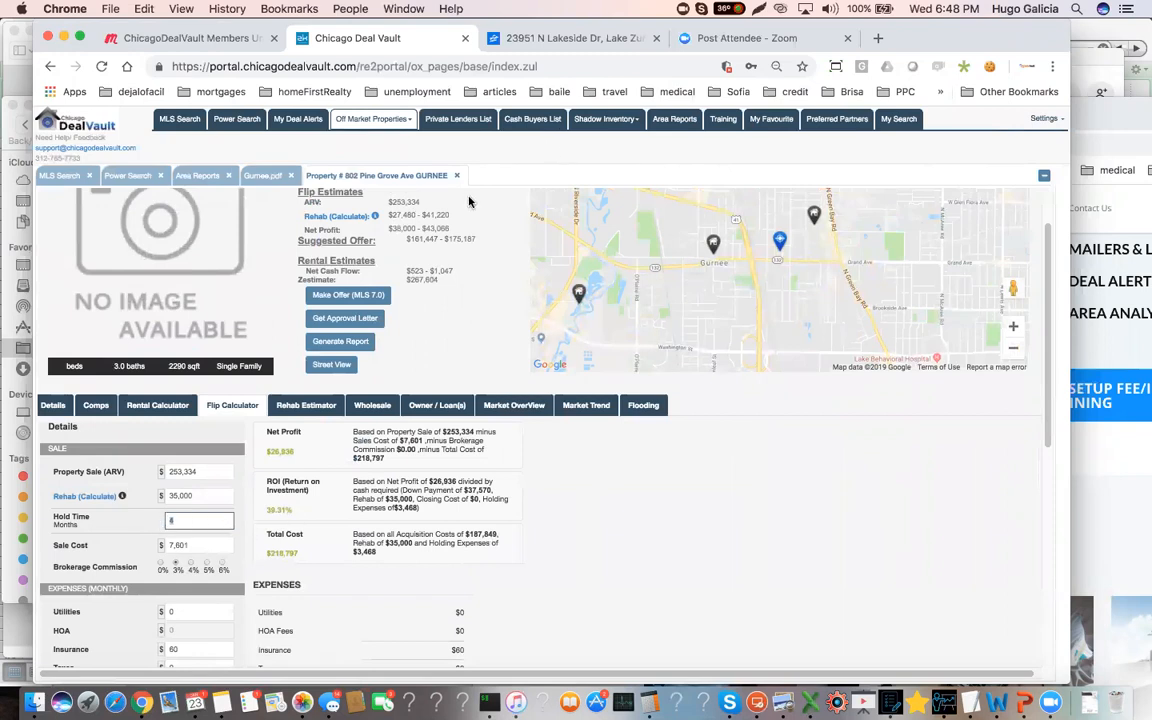
pyautogui.click(262, 175)
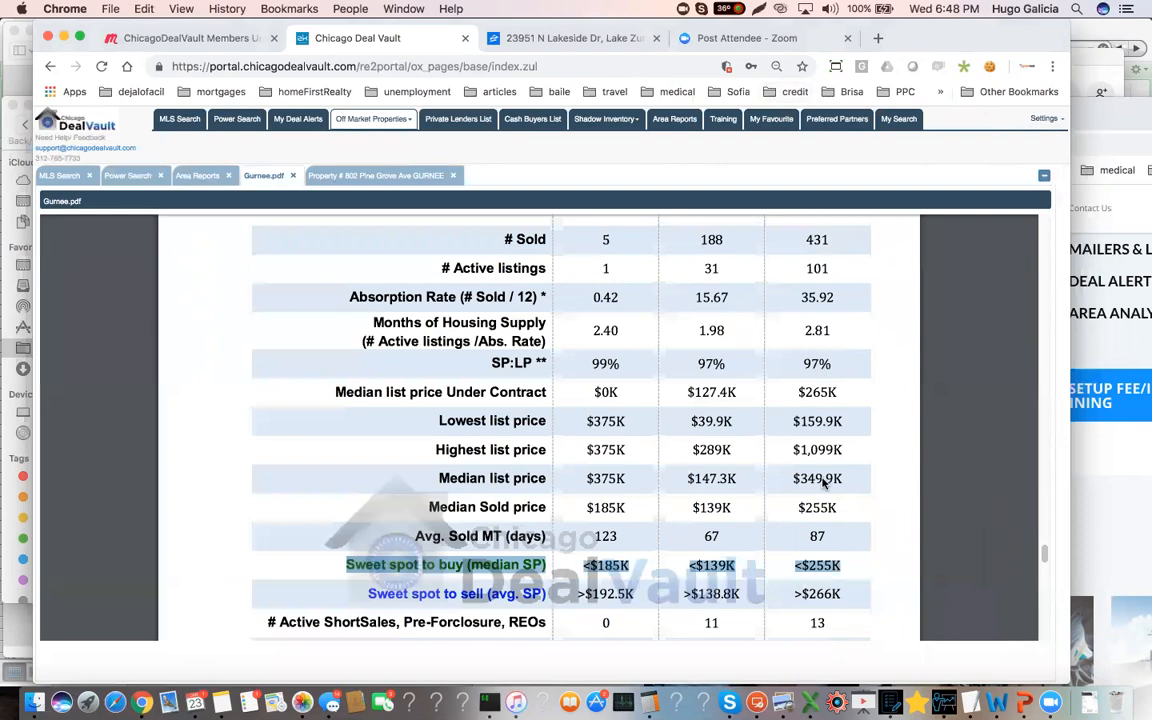
pyautogui.scroll(3, 823, 485)
pyautogui.scroll(-3, 823, 485)
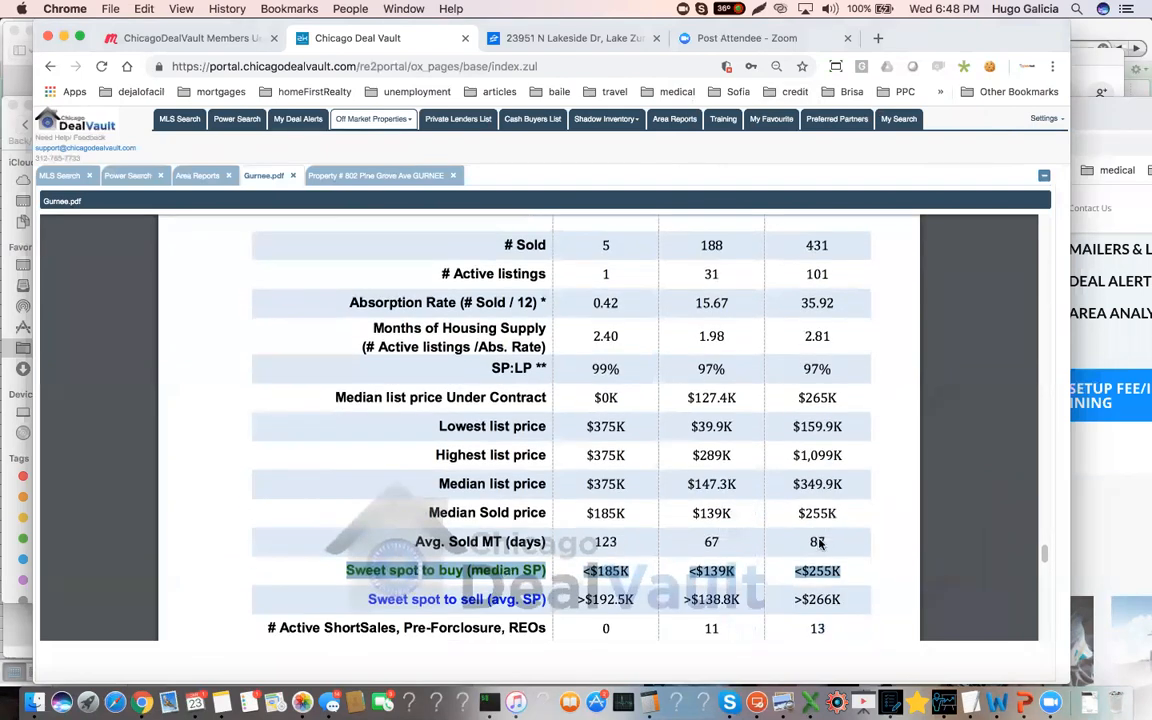
pyautogui.click(353, 178)
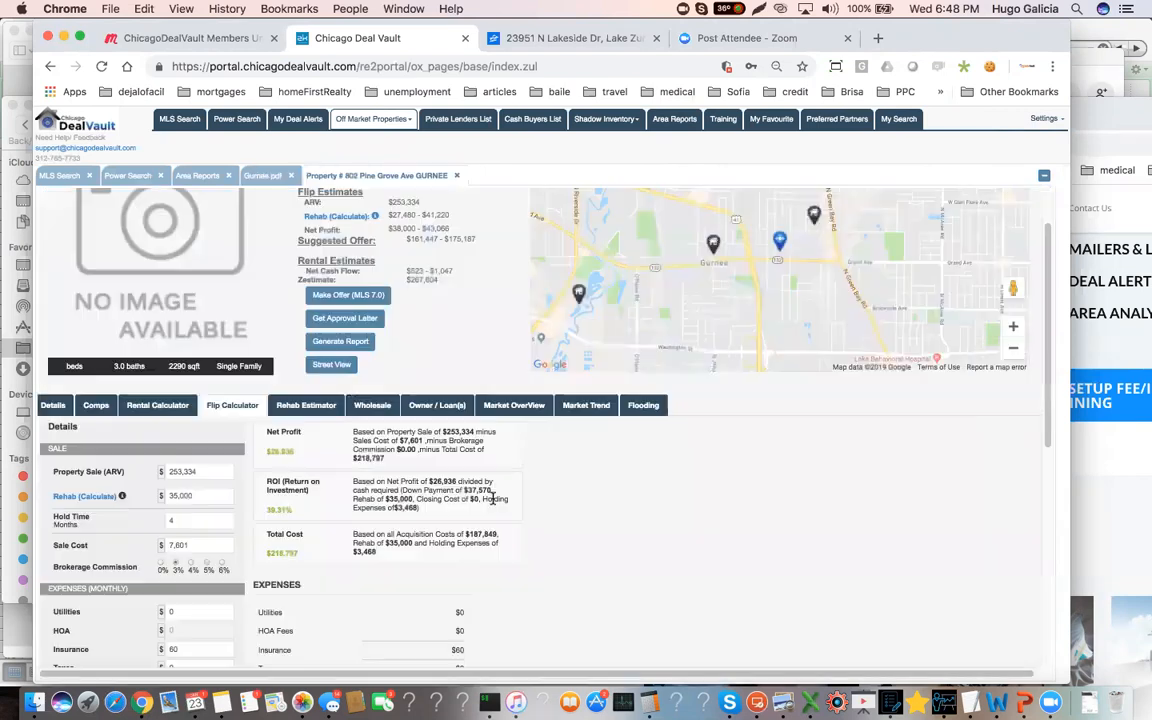
pyautogui.click(175, 521)
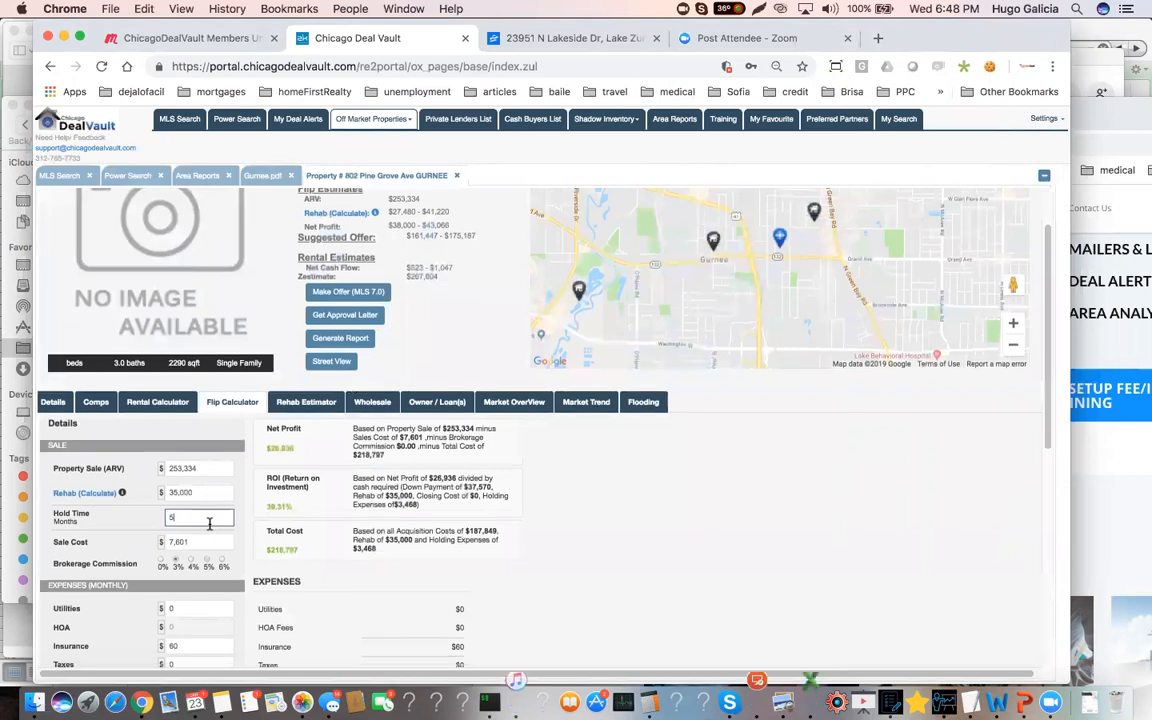
# Set the brokerage commission in the flip calculator to 5%
pyautogui.scroll(-1, 203, 538)
pyautogui.click(208, 537)
pyautogui.scroll(-2, 213, 540)
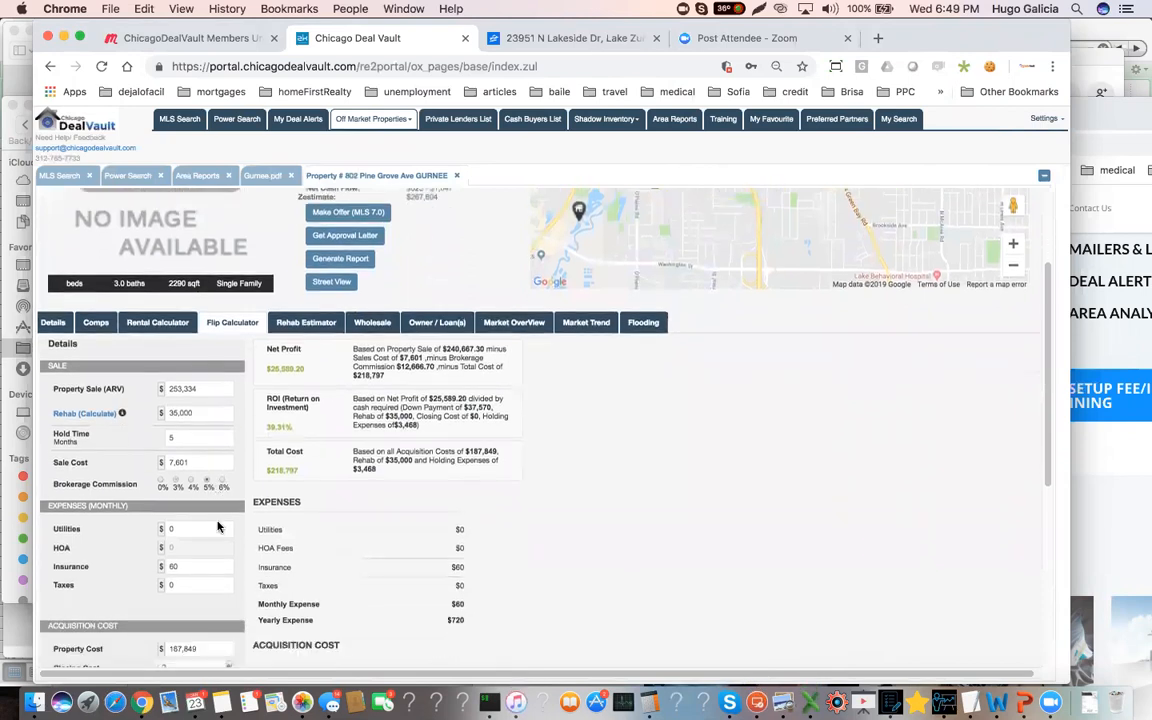
# Set the flip calculator's monthly utilities to $175 and monthly insurance to $110
pyautogui.scroll(-1, 213, 530)
pyautogui.click(180, 488)
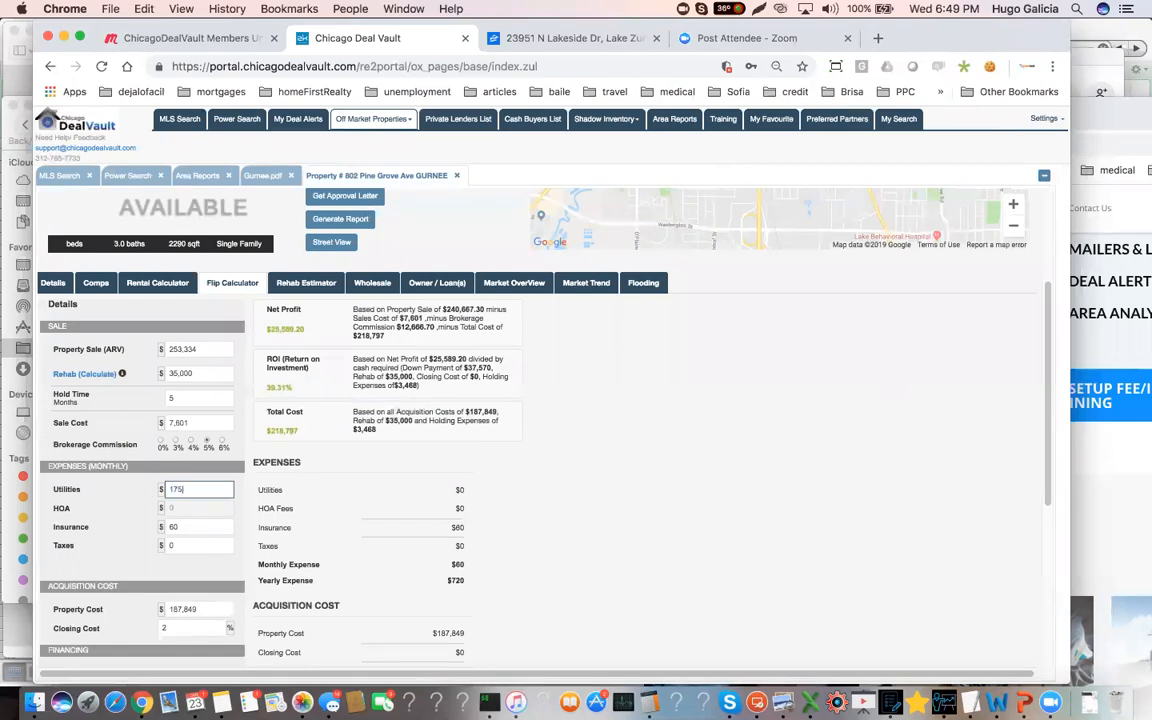
pyautogui.press('Tab')
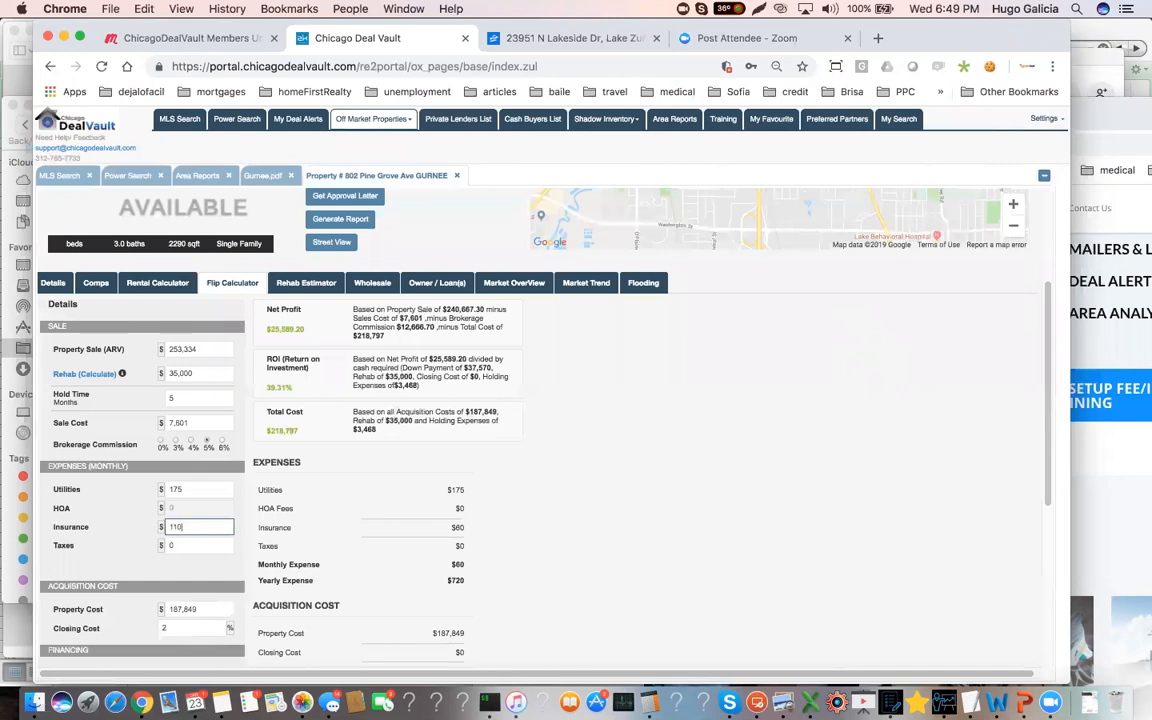
# Look up the property's 2017 taxes in the owner and loan records' tax history and highlight the amount
pyautogui.click(180, 544)
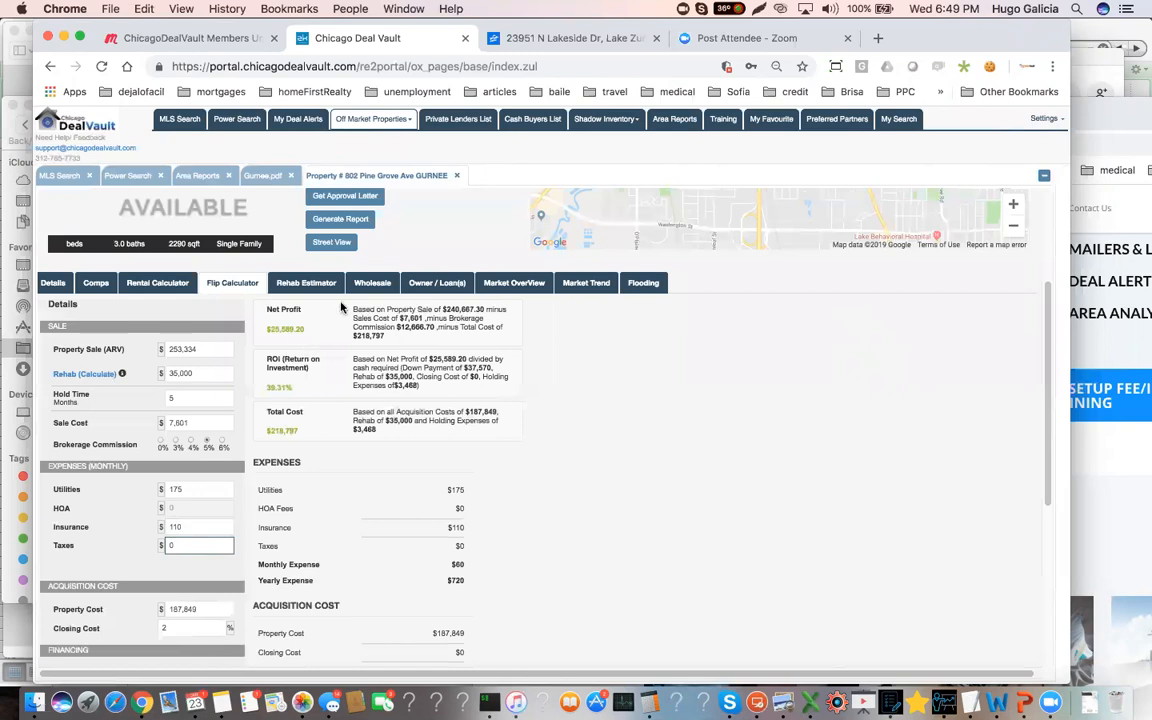
pyautogui.click(437, 284)
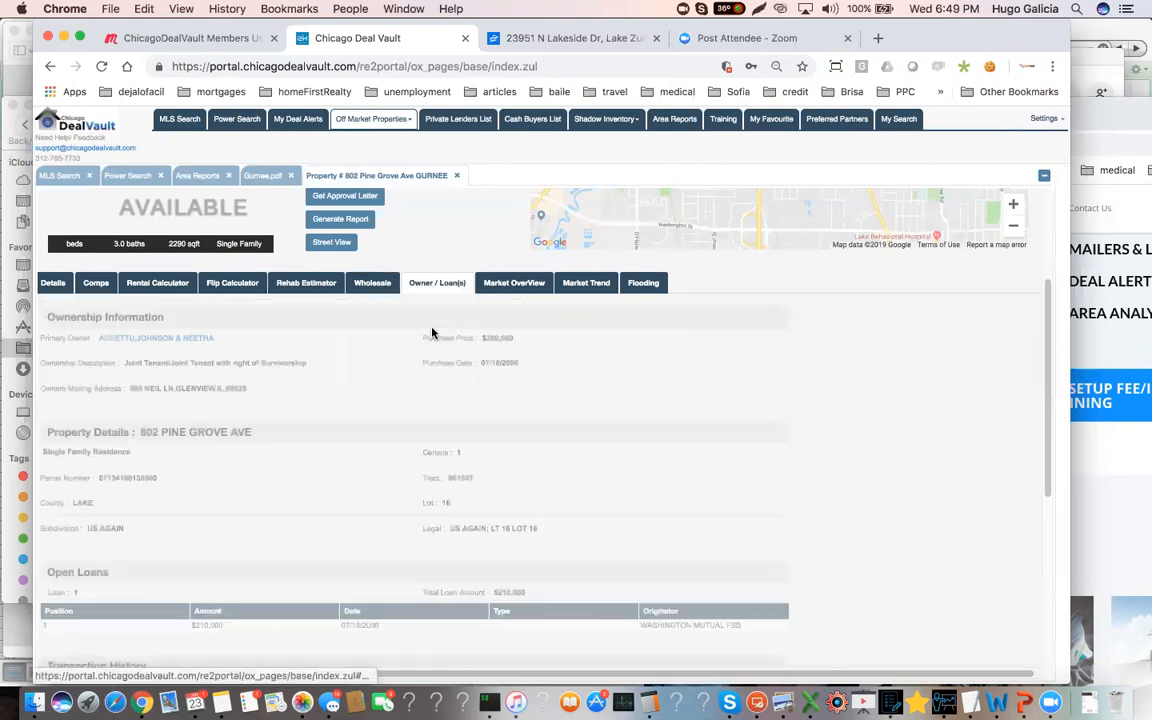
pyautogui.scroll(-2, 436, 478)
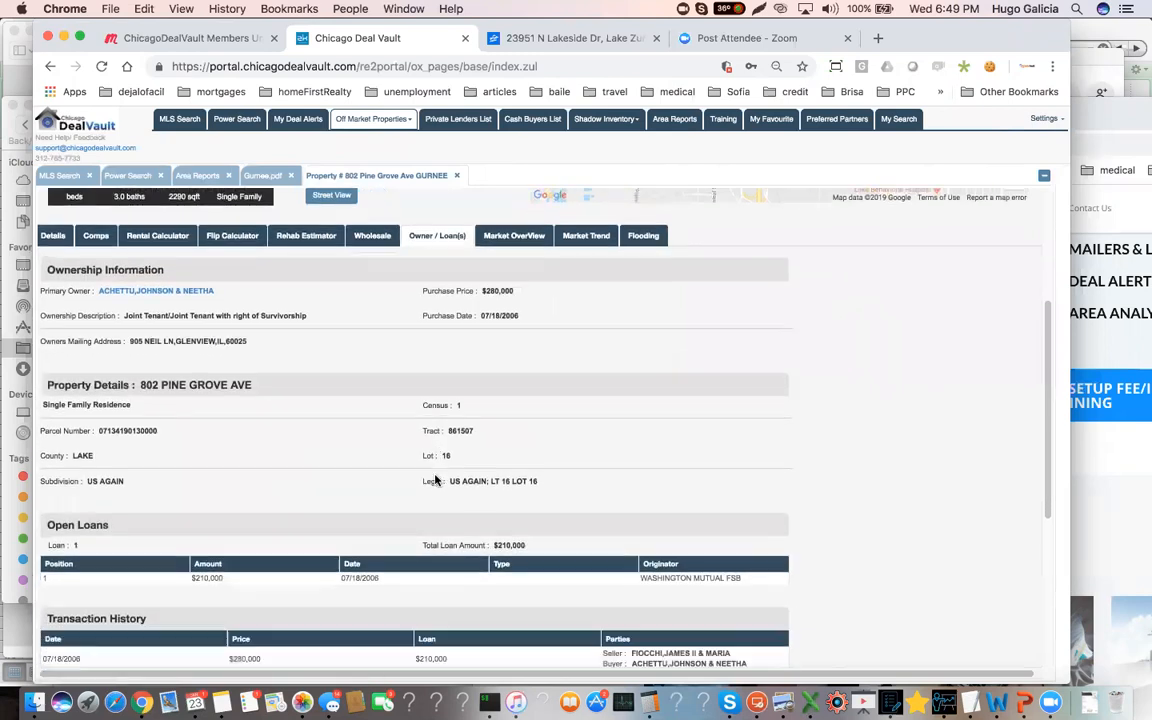
pyautogui.scroll(-5, 432, 478)
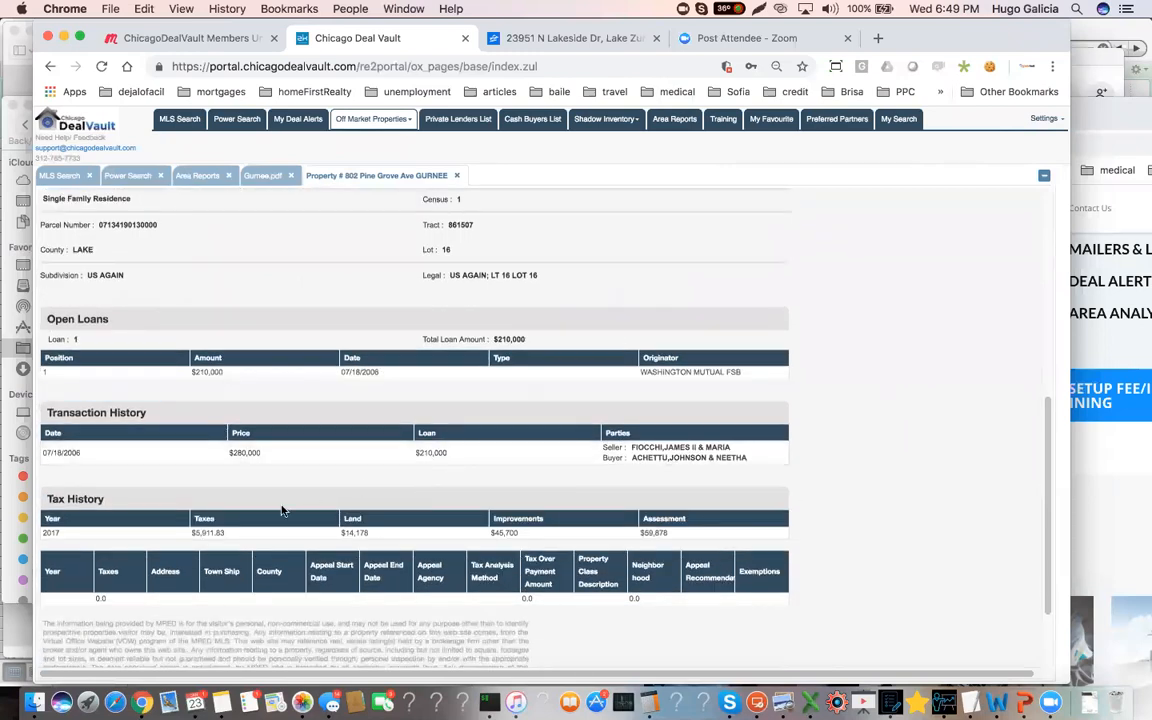
pyautogui.moveTo(224, 535); pyautogui.dragTo(190, 534)
# Switch to the Calculator app, divide the annual tax of 5911 by 12 for the monthly amount, and close it
pyautogui.click(648, 703)
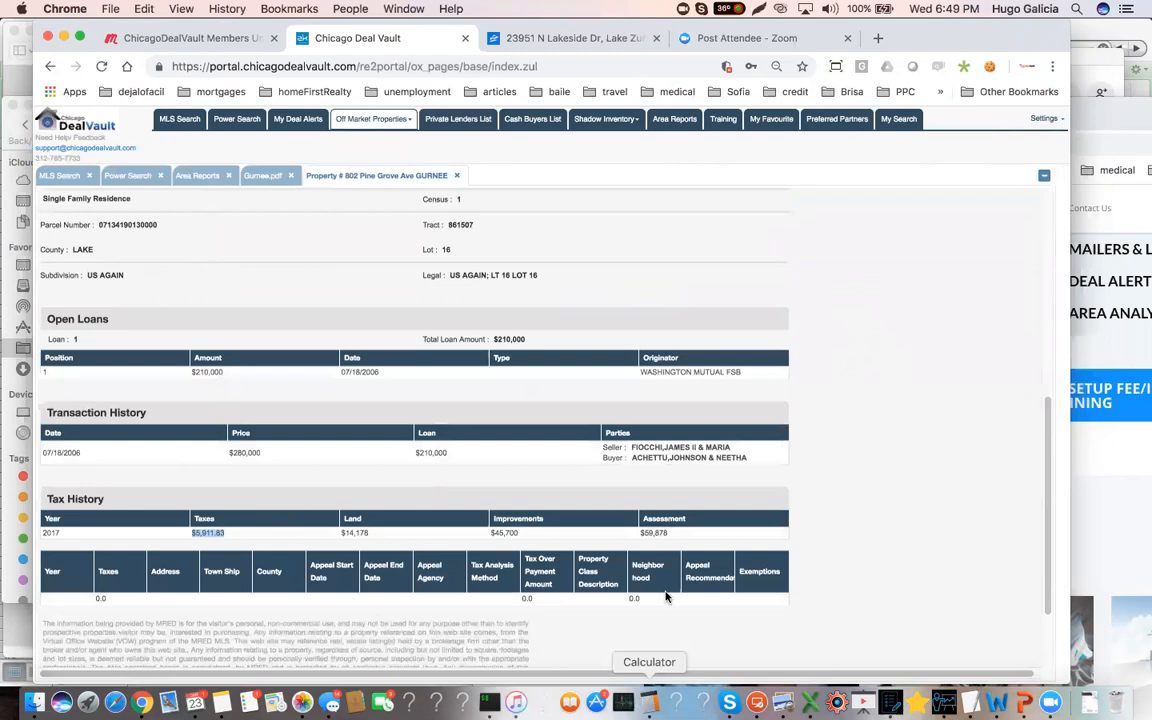
pyautogui.click(451, 373)
pyautogui.click(497, 450)
pyautogui.click(543, 412)
pyautogui.click(451, 489)
pyautogui.click(451, 489)
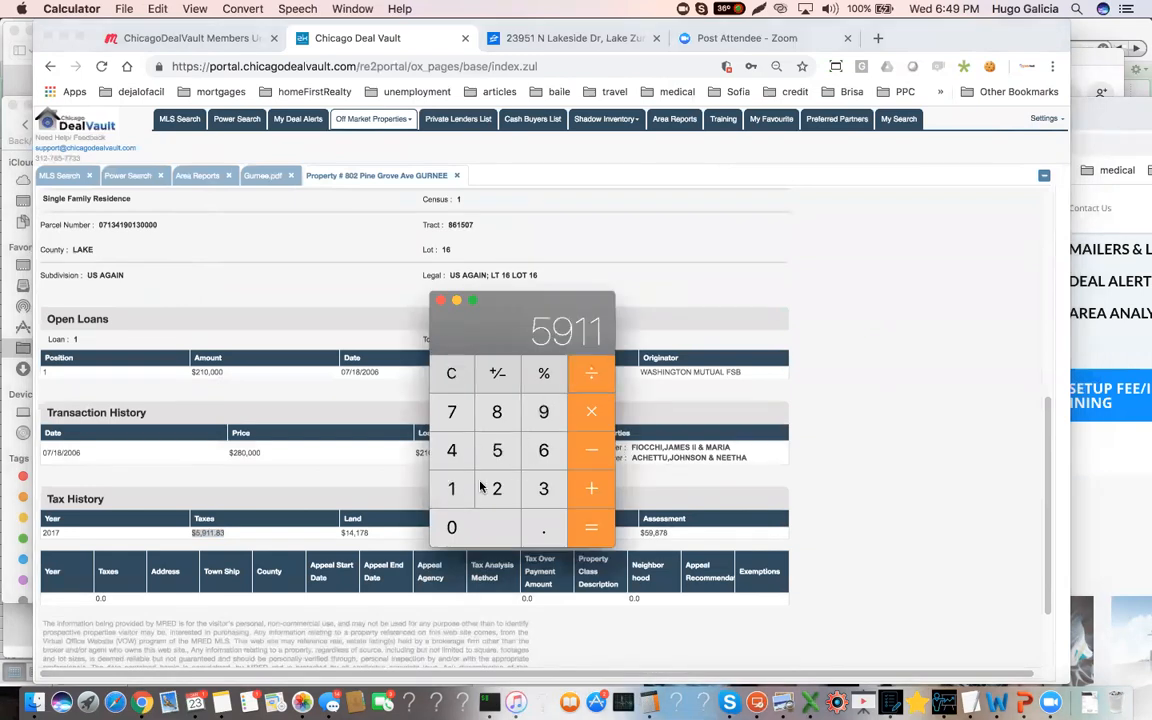
pyautogui.write('/12')
pyautogui.press('Return')
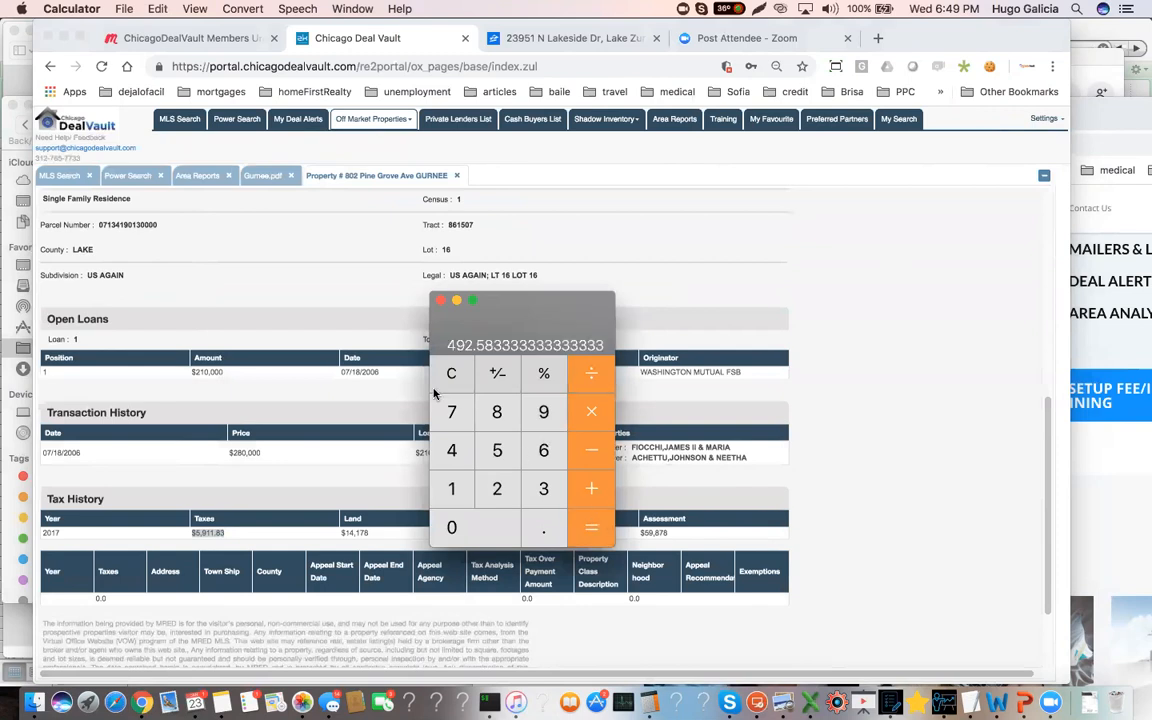
pyautogui.click(440, 300)
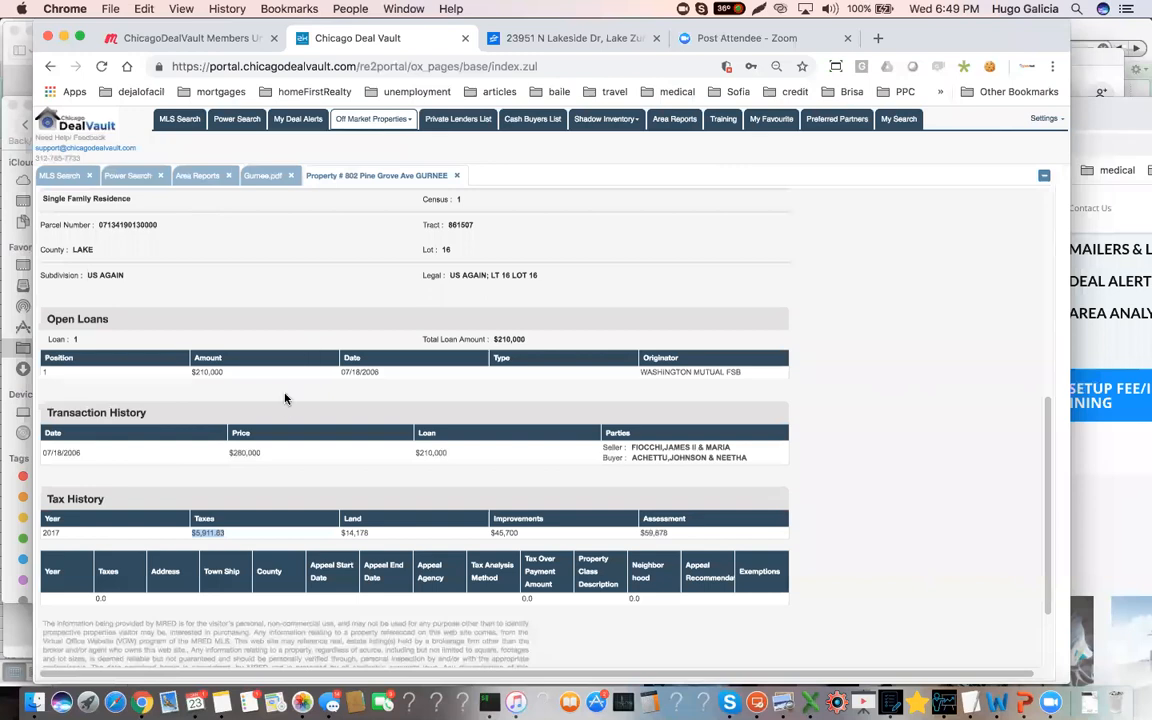
# Review the ownership information, open loans and transaction history, highlighting the open loan's amount
pyautogui.scroll(1, 278, 405)
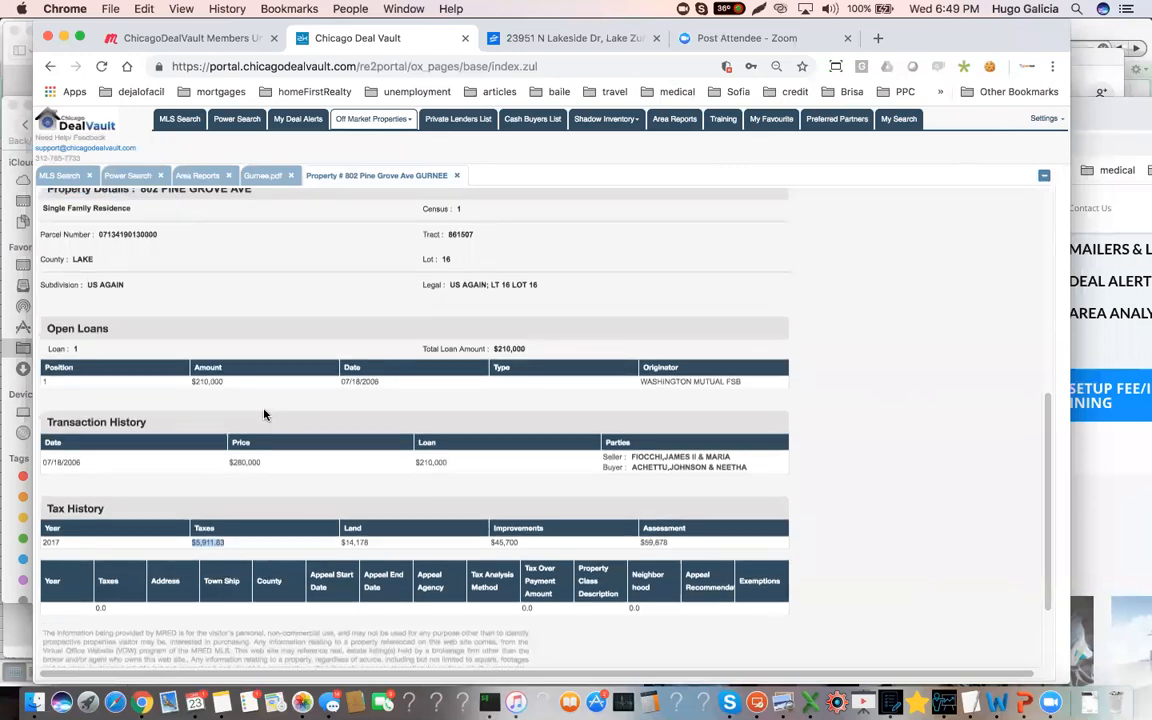
pyautogui.scroll(3, 262, 412)
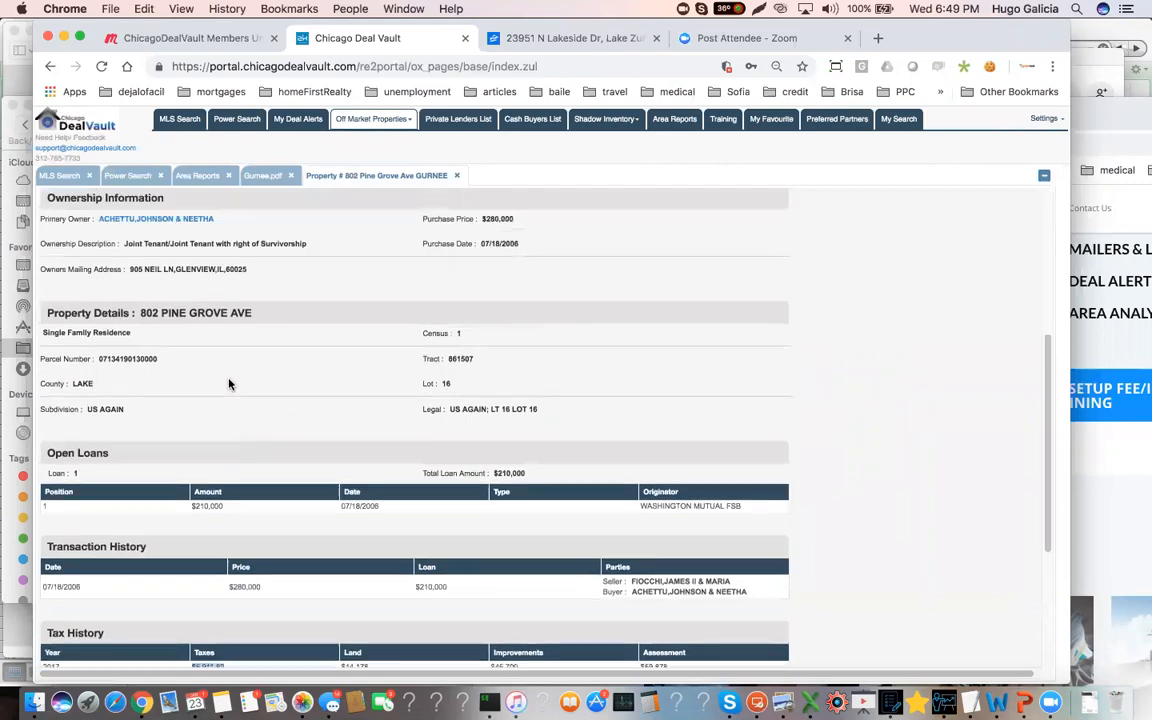
pyautogui.click(186, 224)
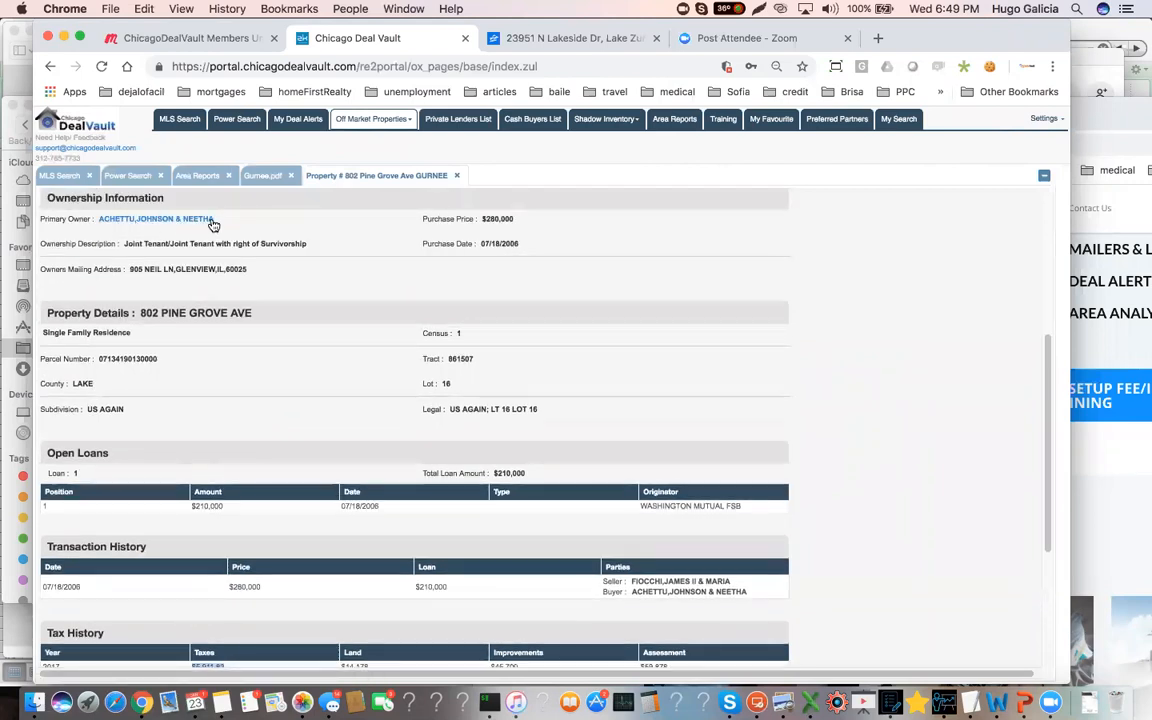
pyautogui.scroll(-1, 235, 325)
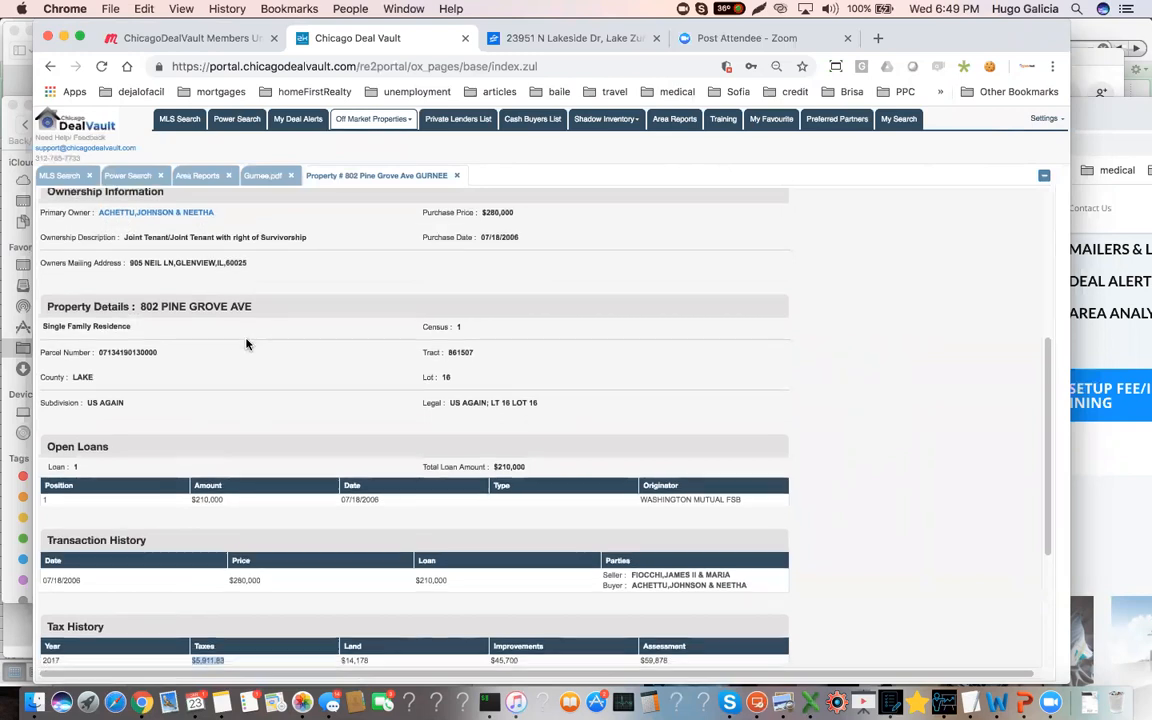
pyautogui.scroll(-5, 247, 344)
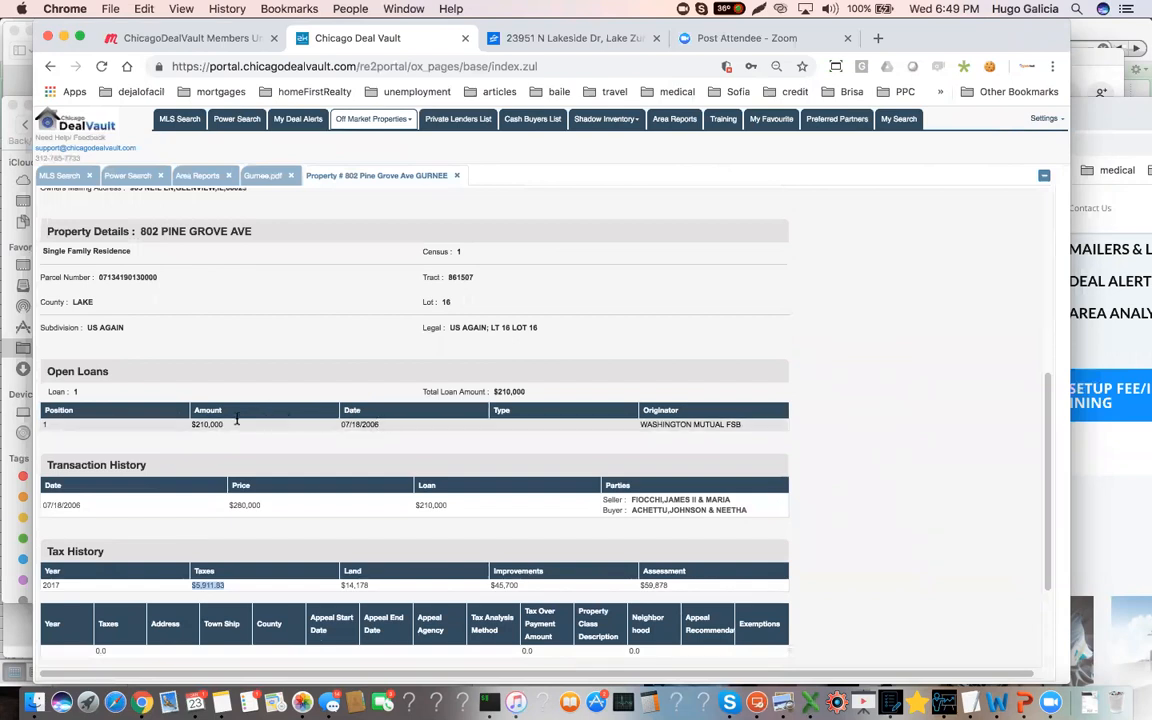
pyautogui.moveTo(233, 424); pyautogui.dragTo(181, 424)
pyautogui.scroll(-3, 270, 447)
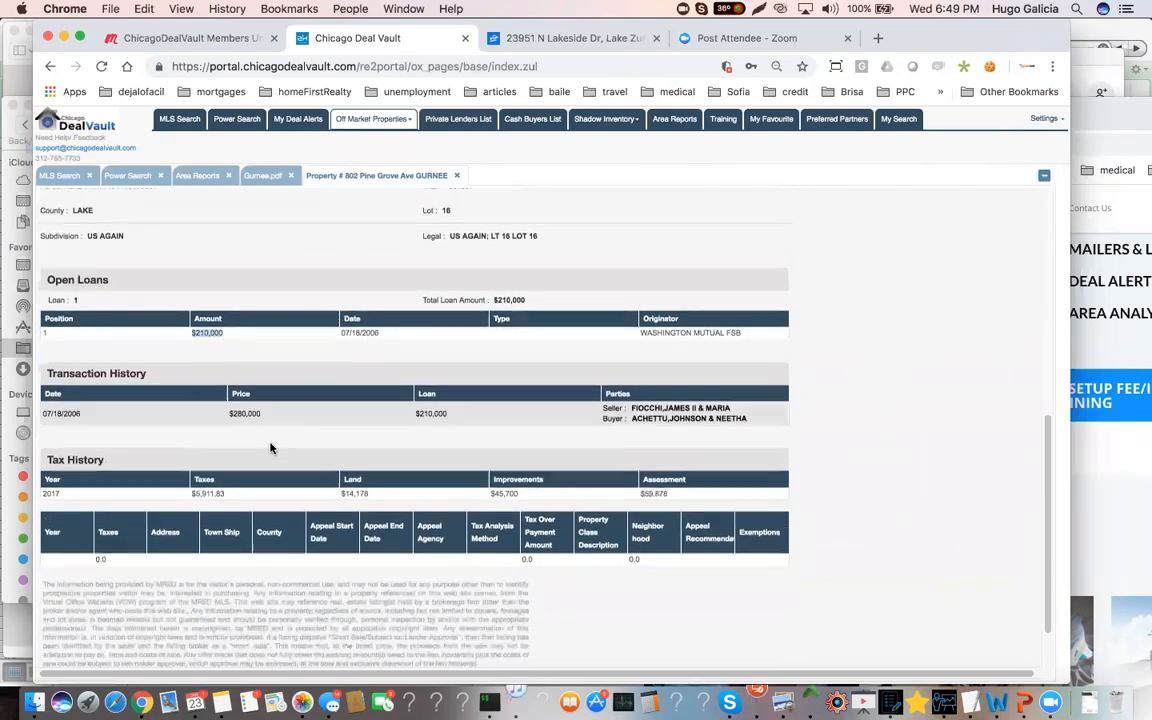
# Examine the transaction history's date, price and loan amount and the open loan's date, highlighting each figure
pyautogui.moveTo(350, 411); pyautogui.dragTo(222, 414)
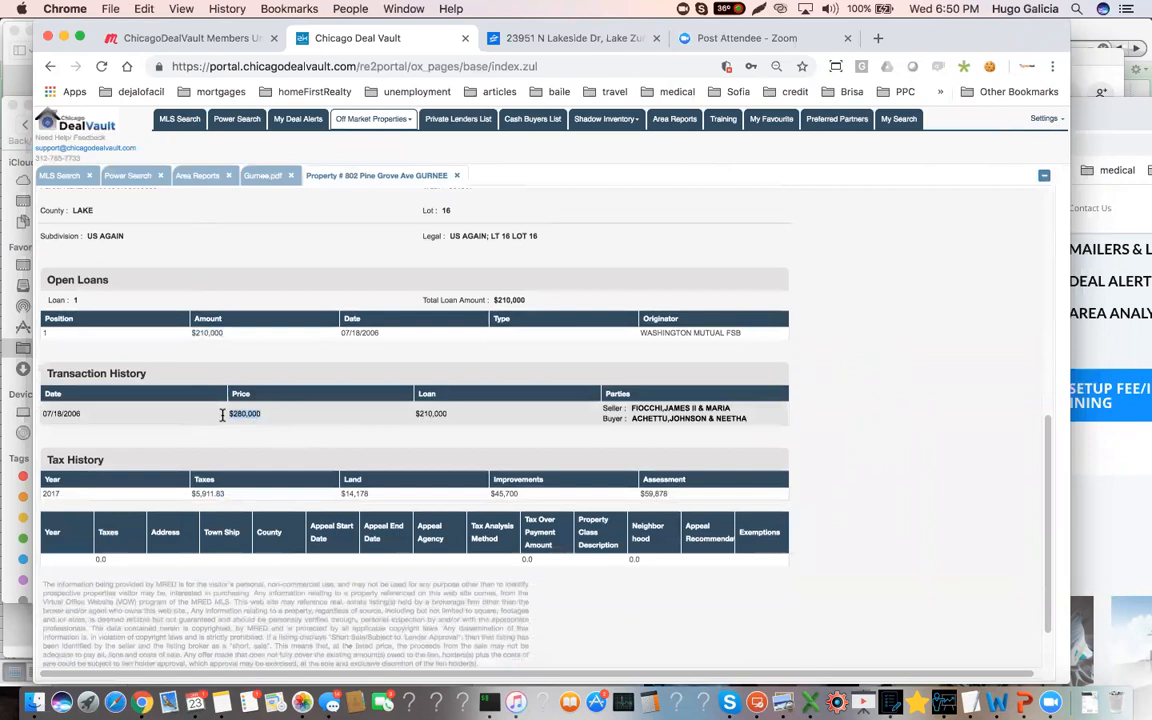
pyautogui.moveTo(85, 411); pyautogui.dragTo(58, 416)
pyautogui.moveTo(454, 413); pyautogui.dragTo(406, 416)
pyautogui.moveTo(406, 414); pyautogui.dragTo(436, 425)
pyautogui.moveTo(380, 332); pyautogui.dragTo(340, 332)
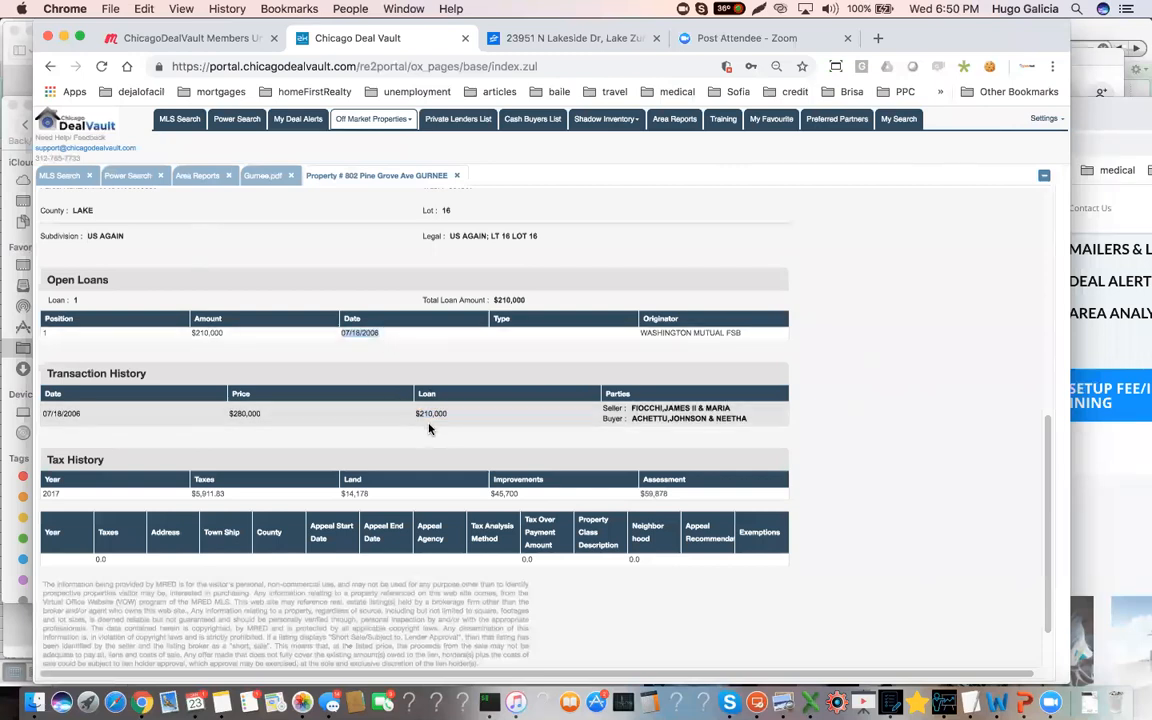
pyautogui.moveTo(446, 413); pyautogui.dragTo(420, 414)
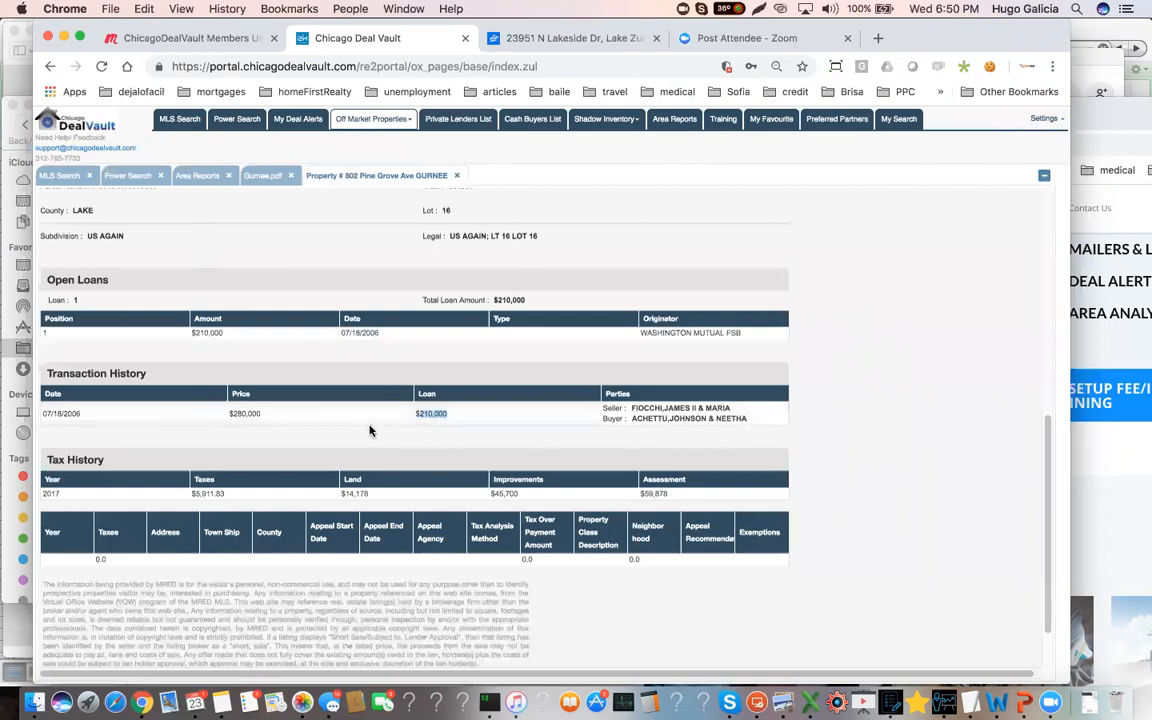
# Return to the flip calculator and set the monthly taxes to $500
pyautogui.scroll(1, 373, 418)
pyautogui.scroll(2, 370, 418)
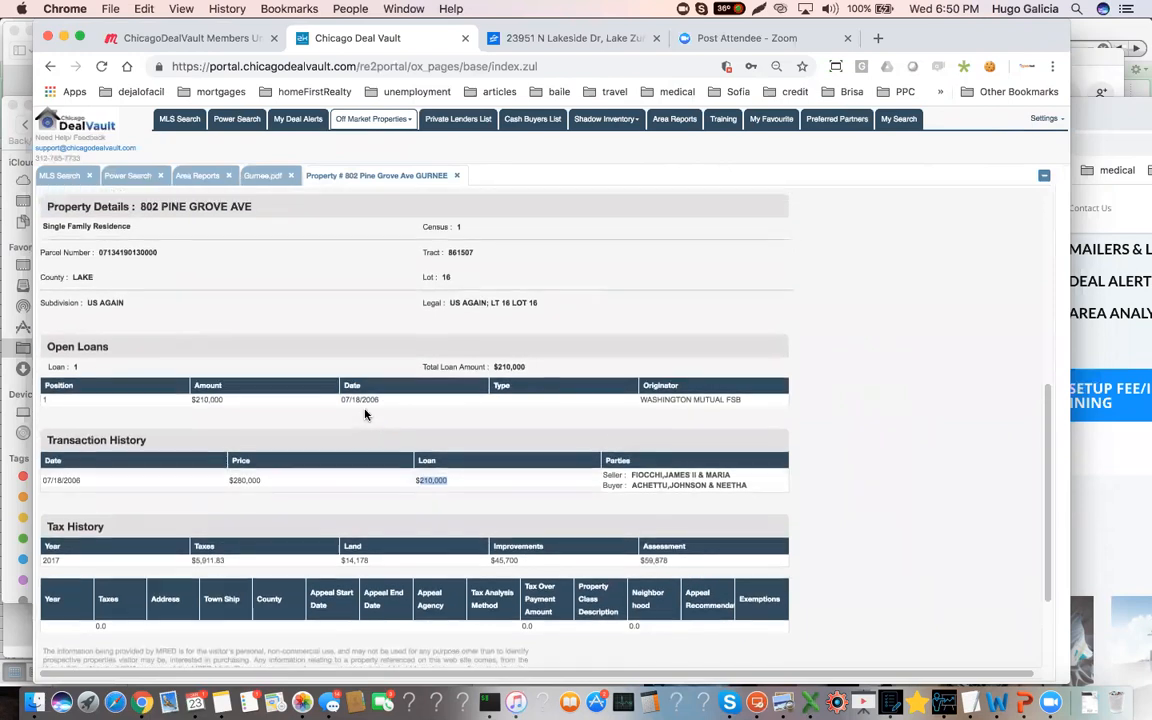
pyautogui.scroll(6, 330, 393)
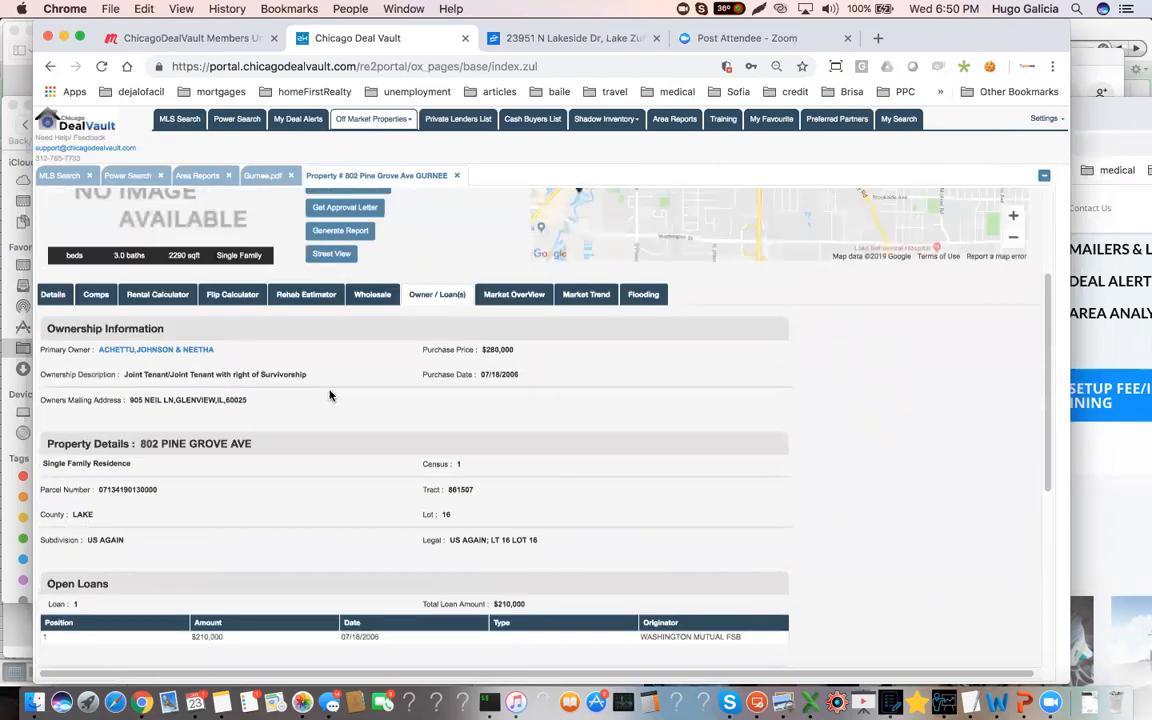
pyautogui.click(231, 308)
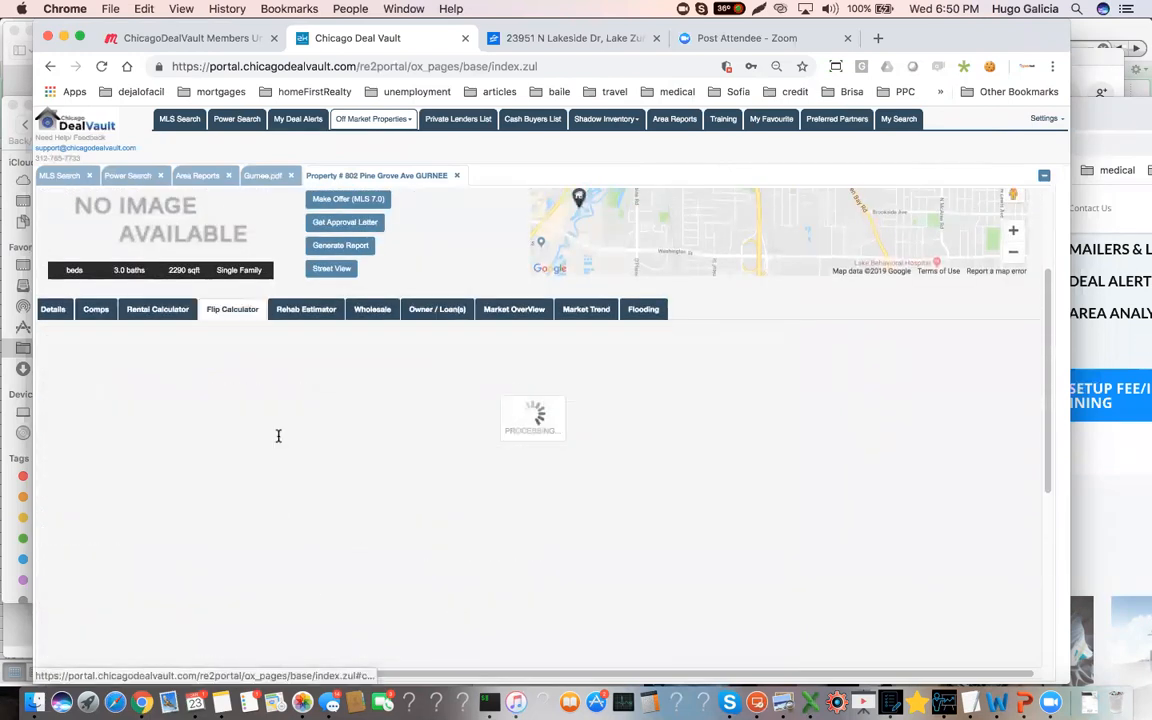
pyautogui.scroll(-1, 268, 460)
pyautogui.scroll(-2, 268, 466)
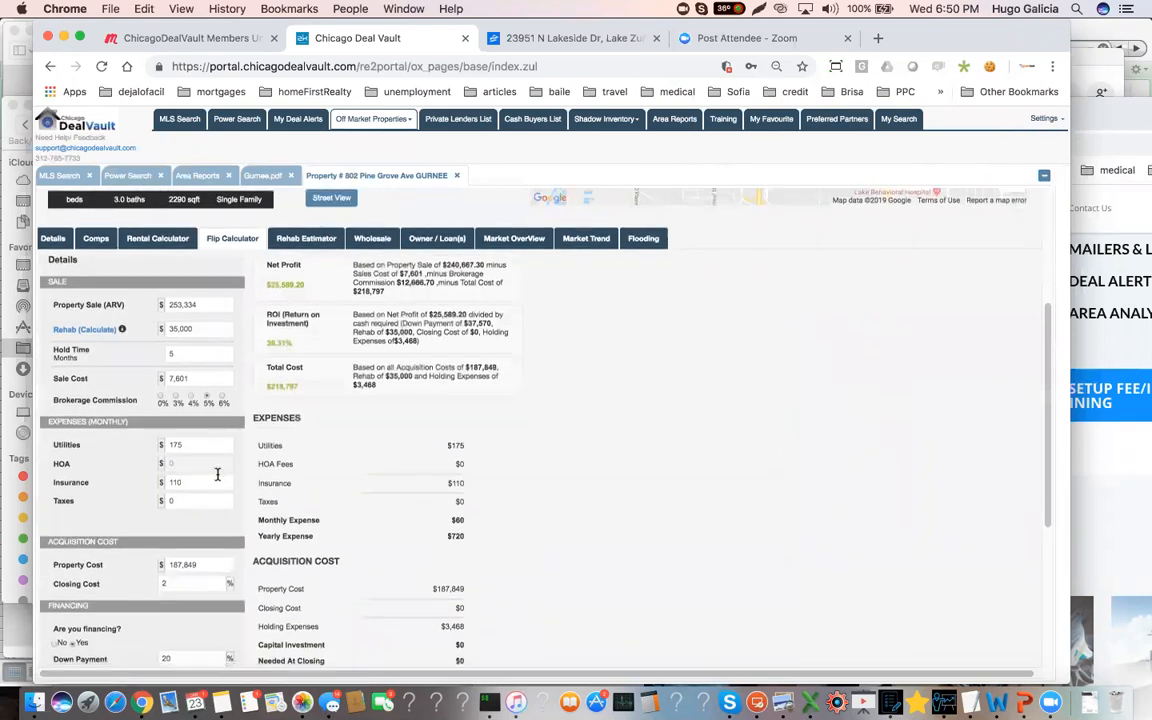
pyautogui.click(173, 461)
pyautogui.write('500')
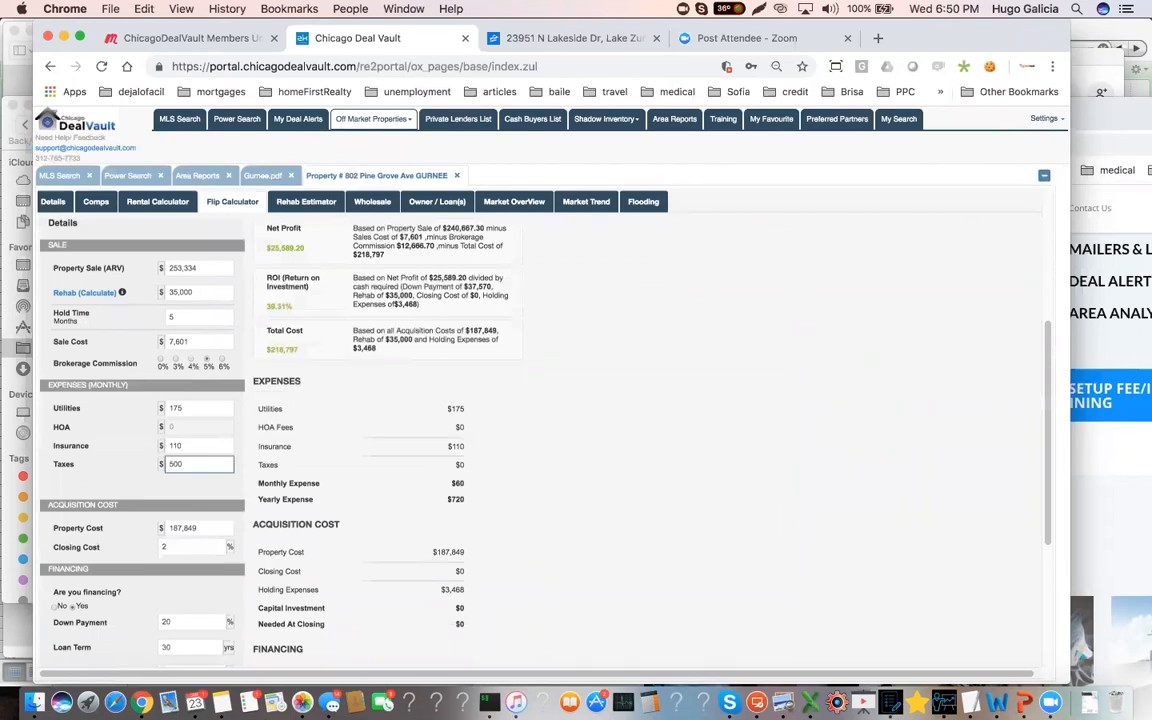
pyautogui.scroll(-1, 165, 493)
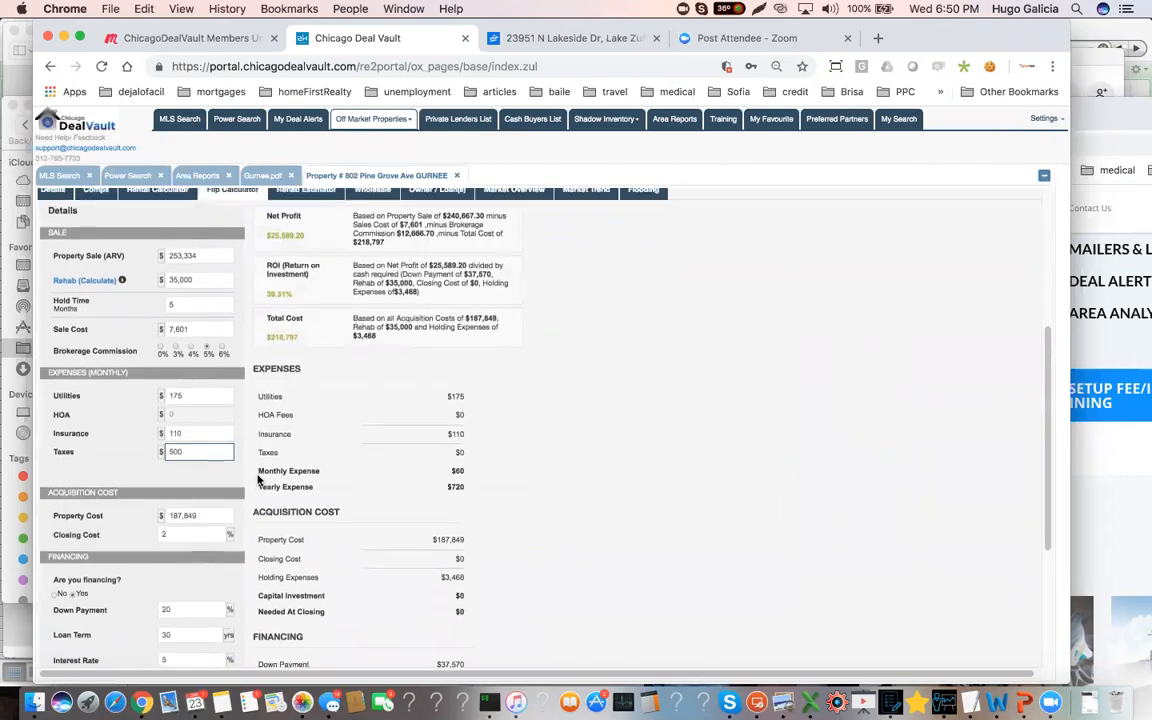
# Check the flip calculator's ARV and property cost, and subtract 75 from 253 in the Calculator app to estimate a purchase price
pyautogui.scroll(3, 215, 330)
pyautogui.click(208, 305)
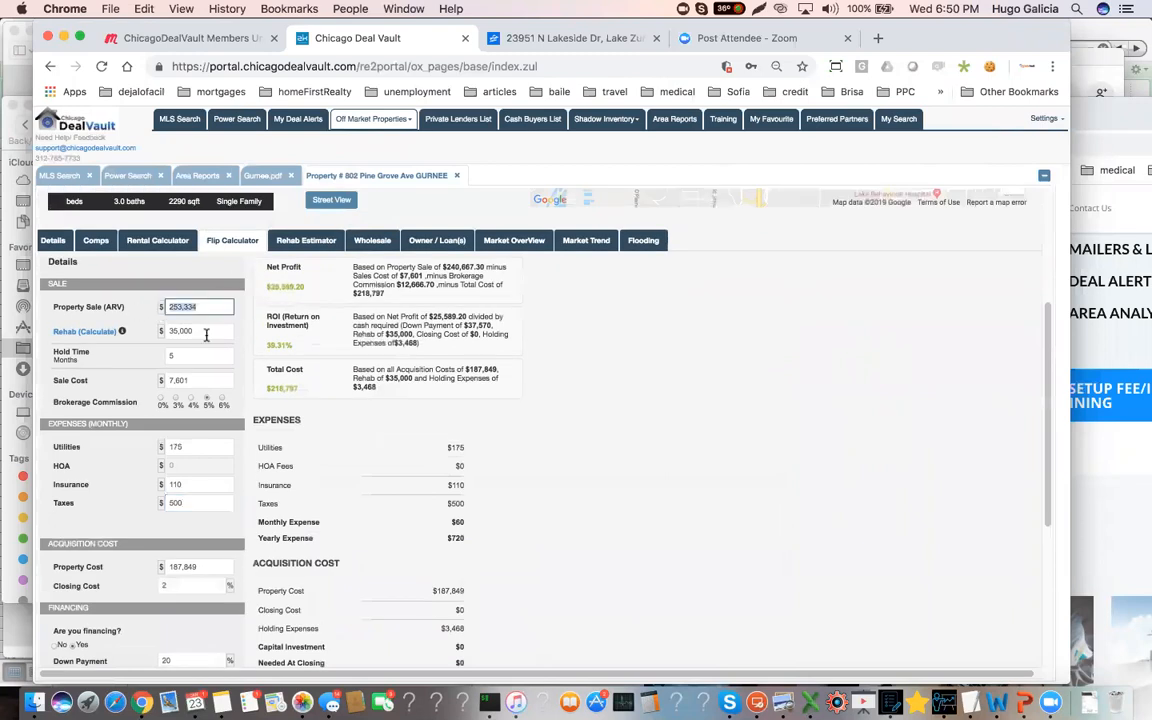
pyautogui.click(197, 566)
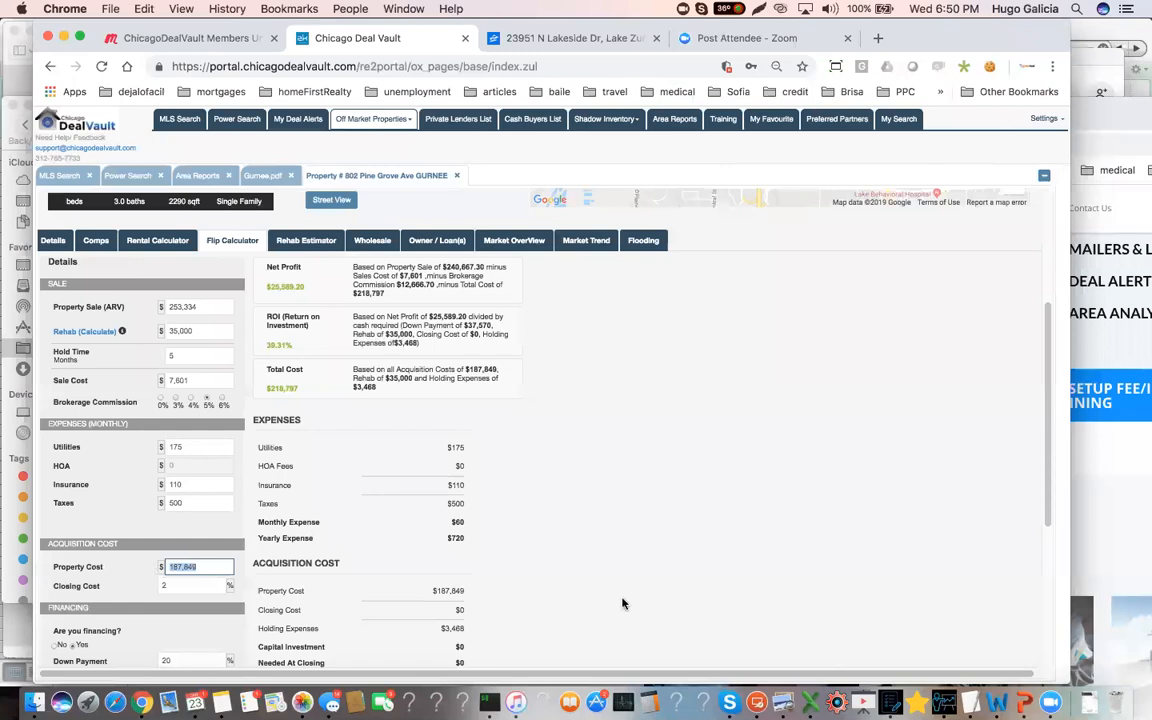
pyautogui.click(649, 702)
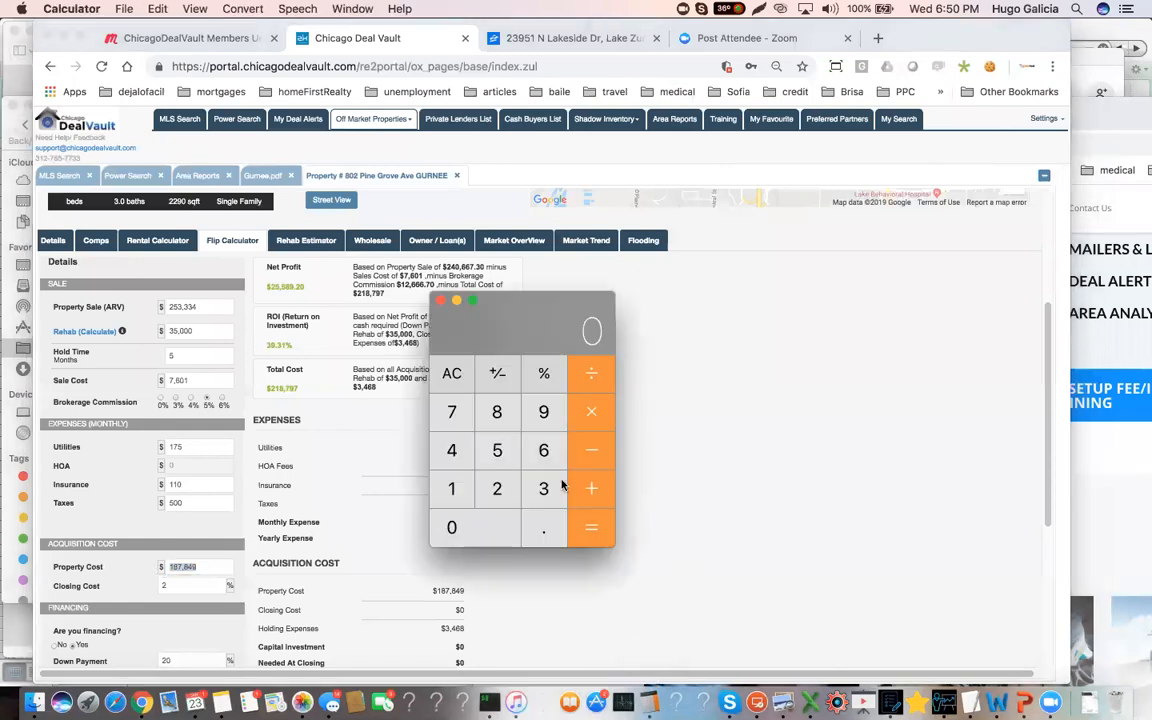
pyautogui.click(492, 488)
pyautogui.click(494, 451)
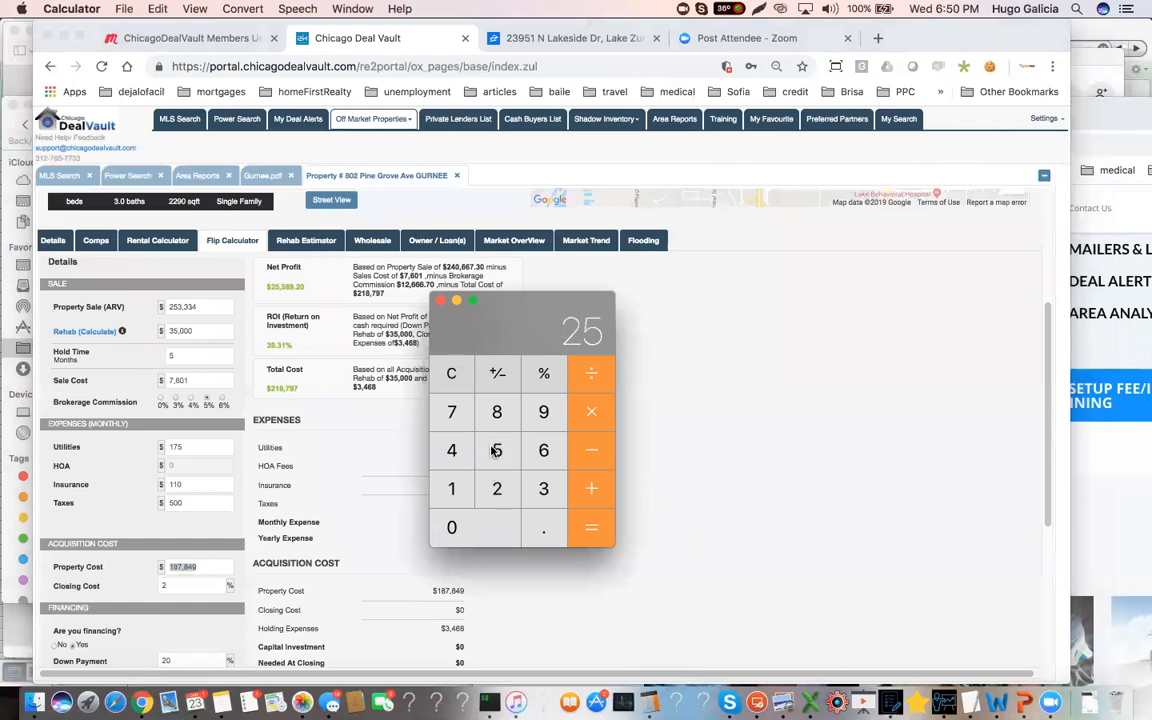
pyautogui.click(543, 488)
pyautogui.click(591, 450)
pyautogui.click(451, 411)
pyautogui.click(497, 450)
pyautogui.click(591, 527)
pyautogui.click(391, 268)
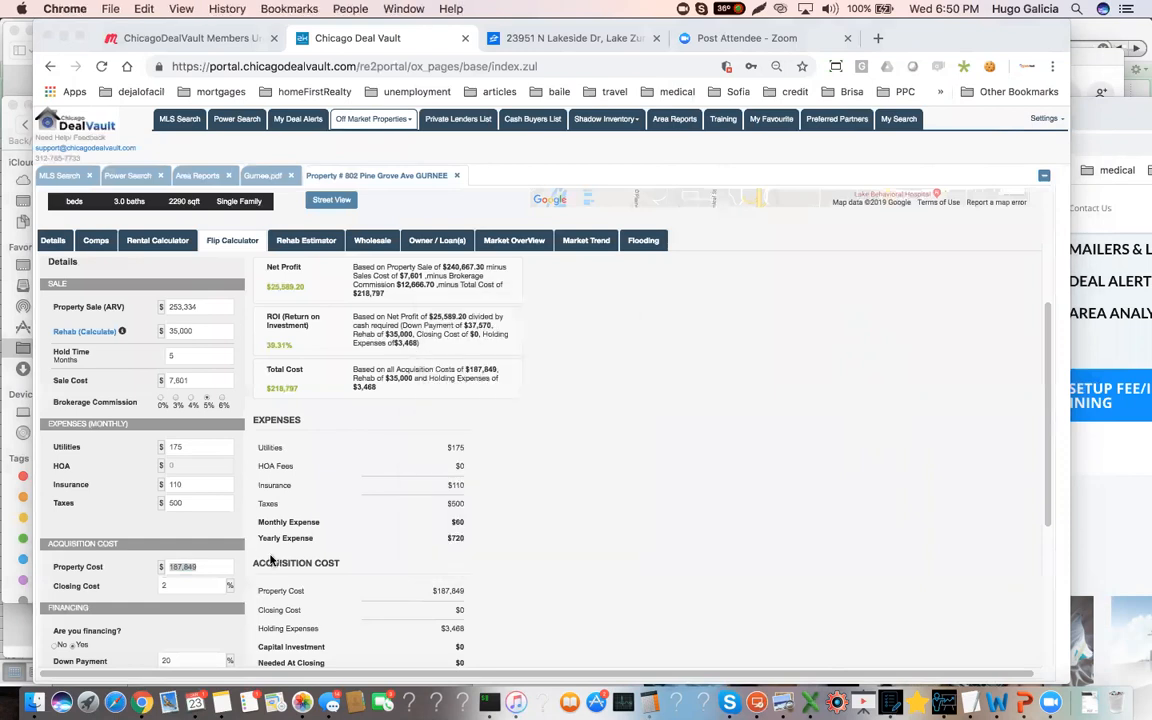
# Set the flip calculator's property cost to $180,000 and recalculate the results
pyautogui.click(204, 568)
pyautogui.click(215, 567)
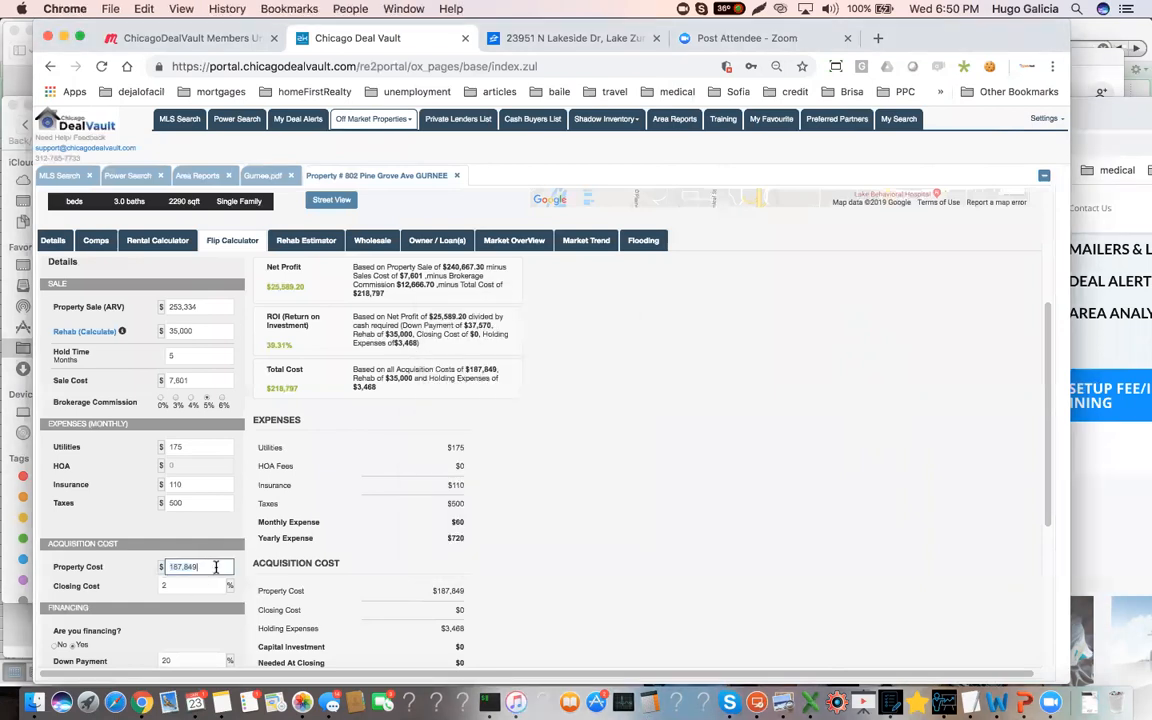
pyautogui.press('BackSpace')
pyautogui.press('BackSpace')
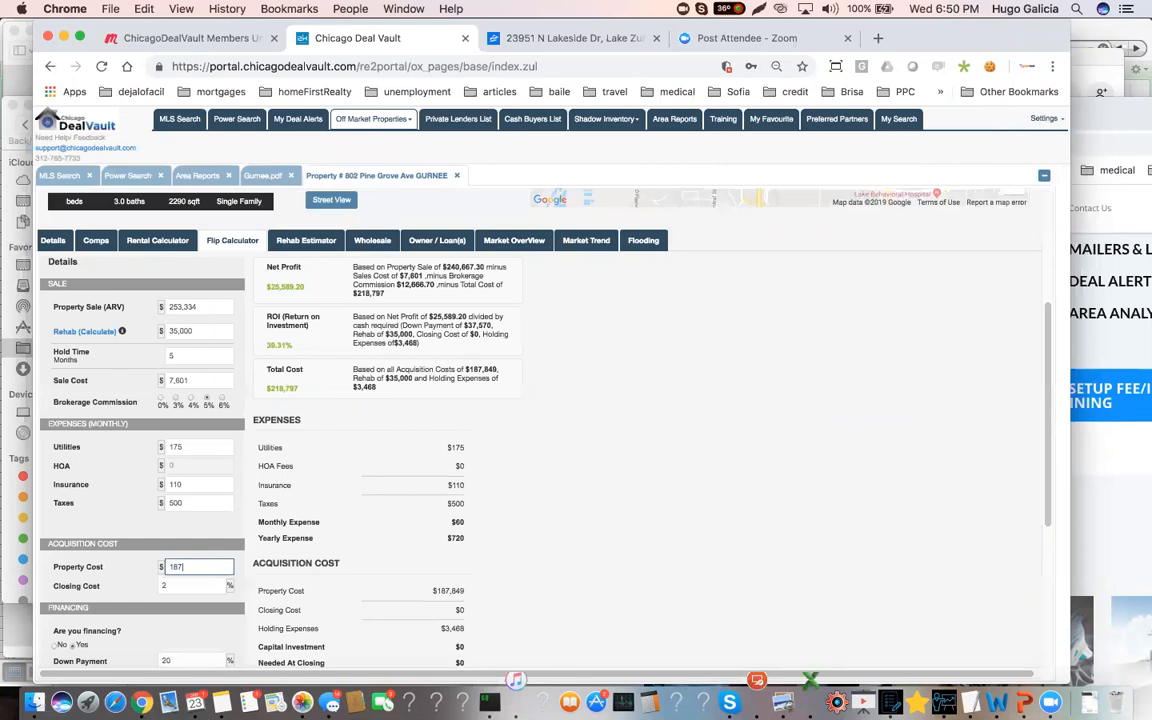
pyautogui.write('0000')
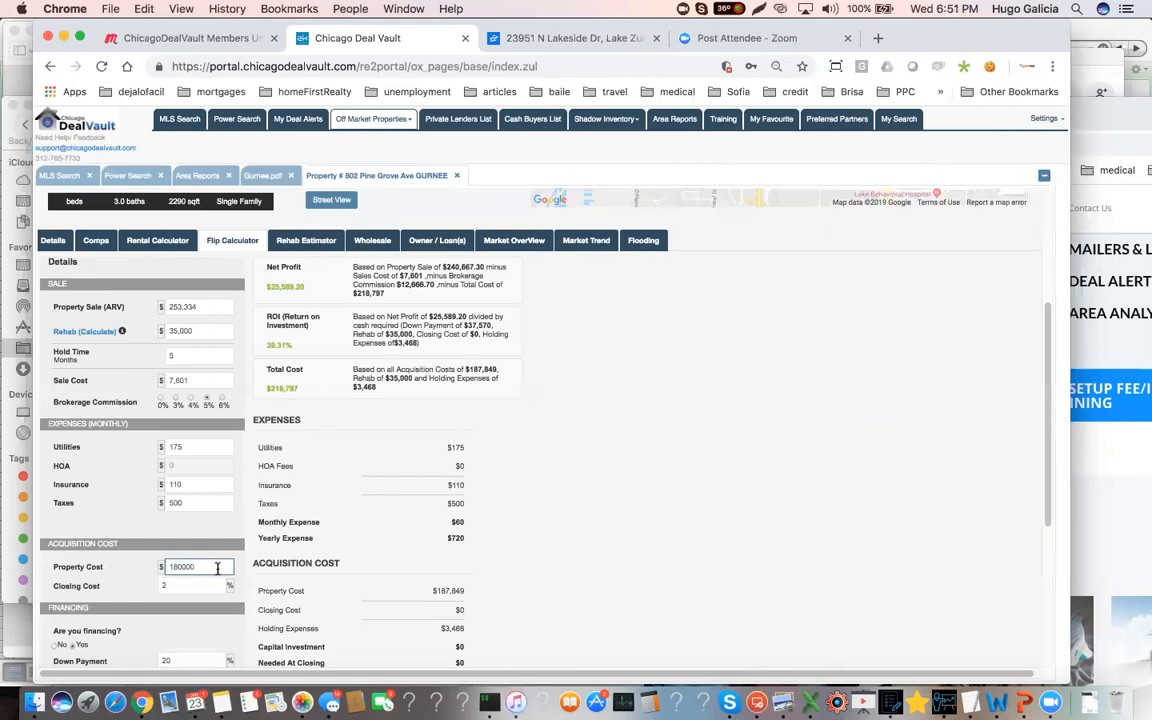
pyautogui.scroll(-1, 217, 568)
pyautogui.scroll(-1, 217, 568)
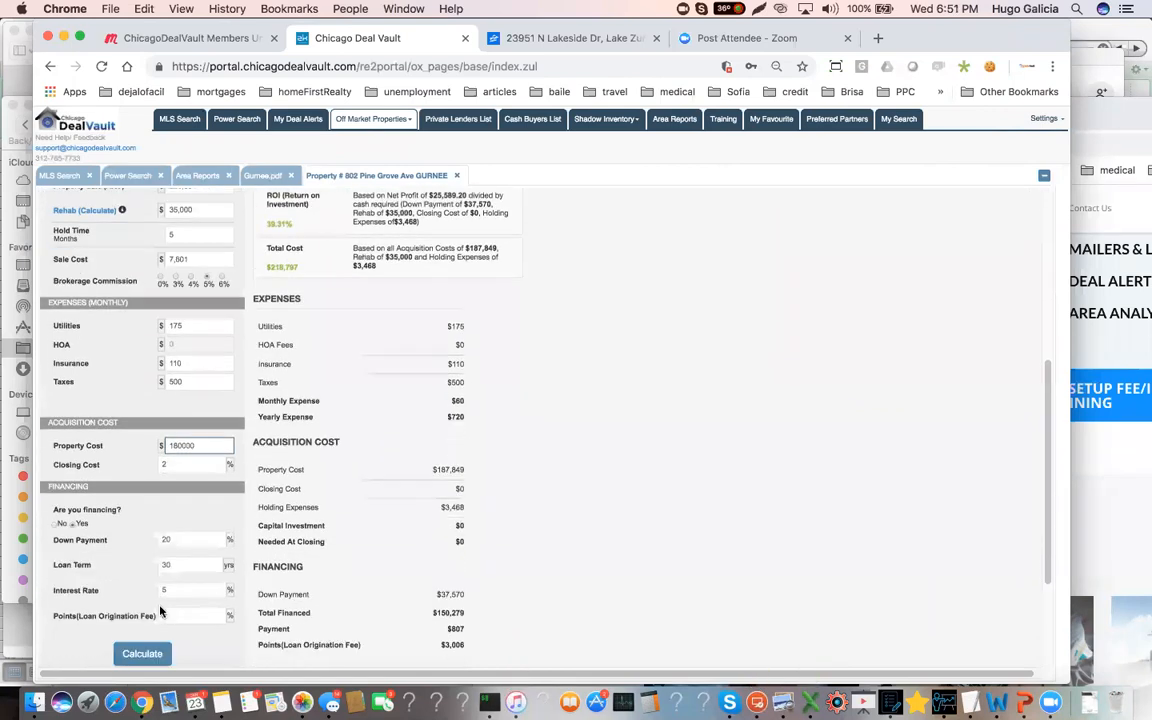
pyautogui.click(148, 652)
pyautogui.scroll(1, 323, 486)
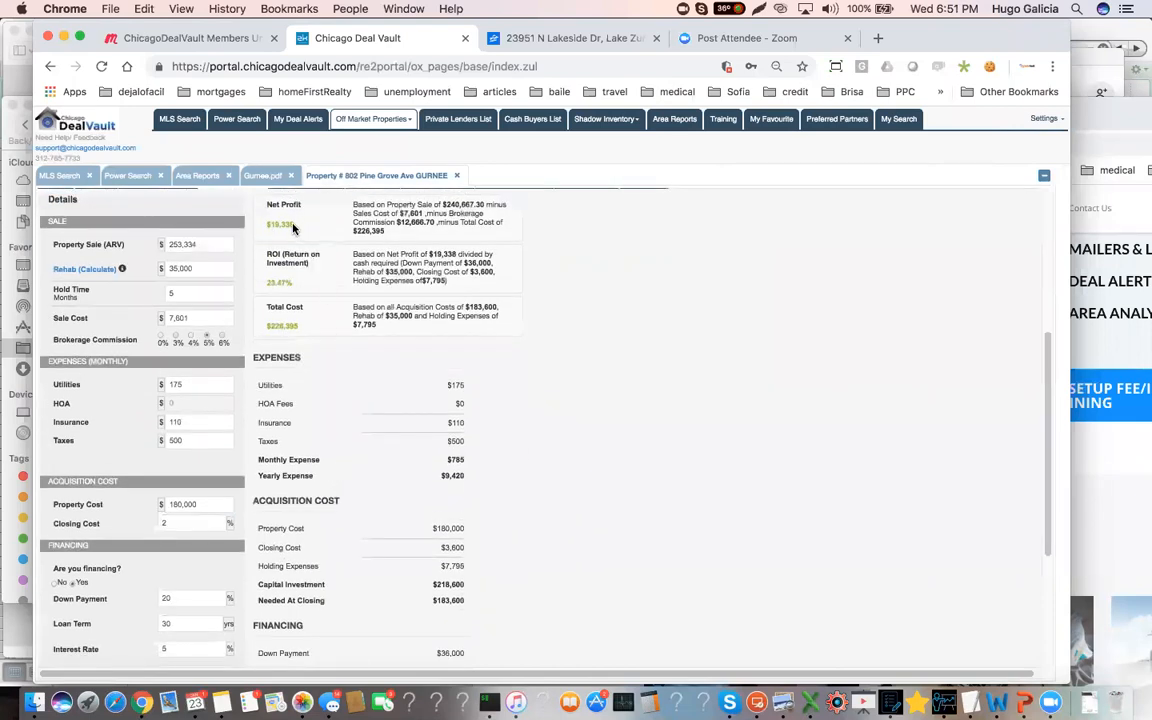
# Highlight the flip's net profit and check it against the hold time in months
pyautogui.moveTo(293, 228); pyautogui.dragTo(261, 231)
pyautogui.click(172, 293)
pyautogui.write('5')
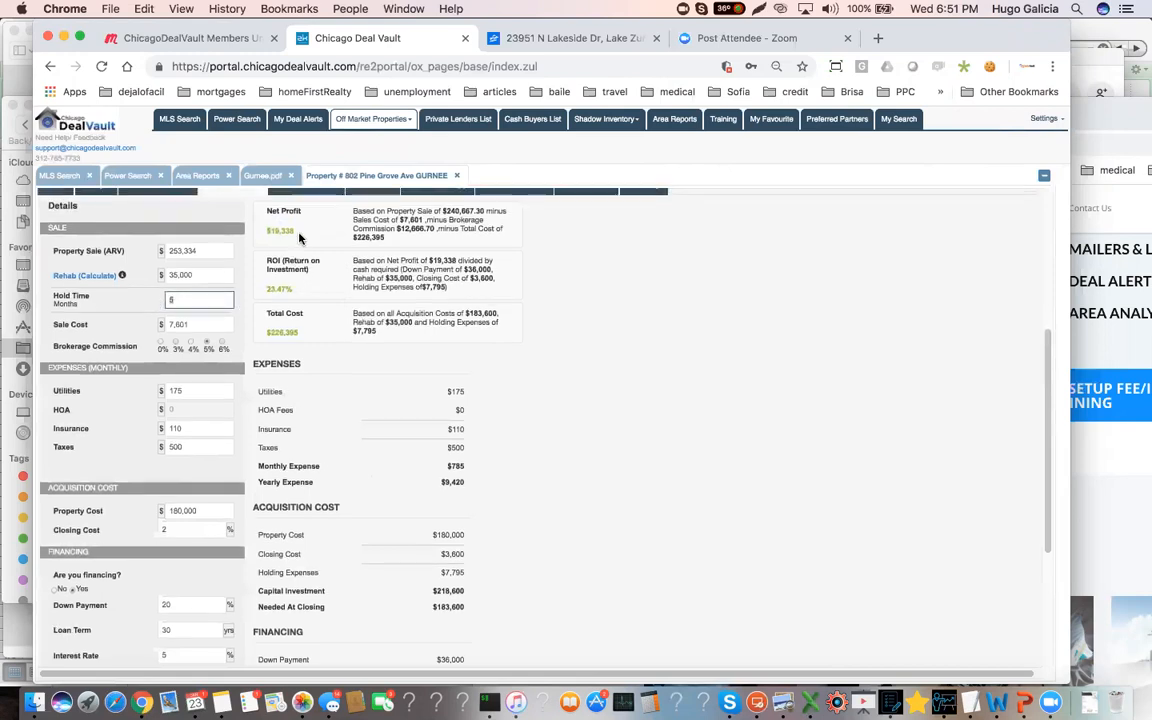
pyautogui.click(260, 238)
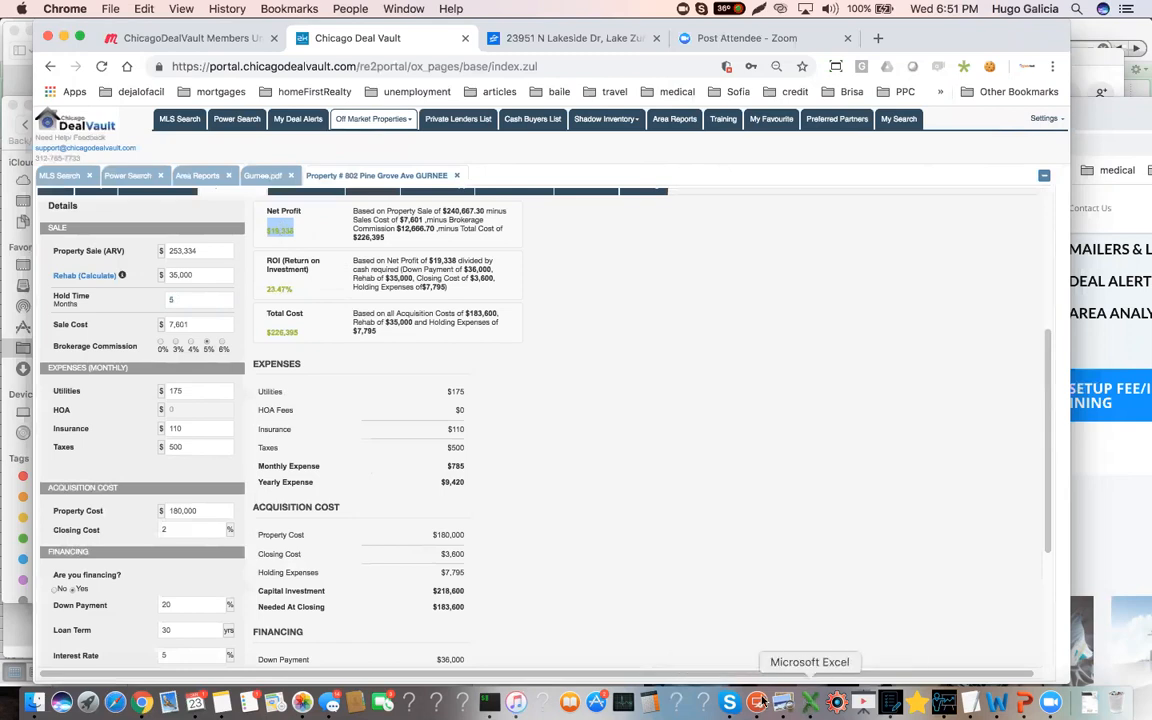
# Switch to the Calculator app and divide 20 by 5 to estimate the profit per month of hold time
pyautogui.click(649, 701)
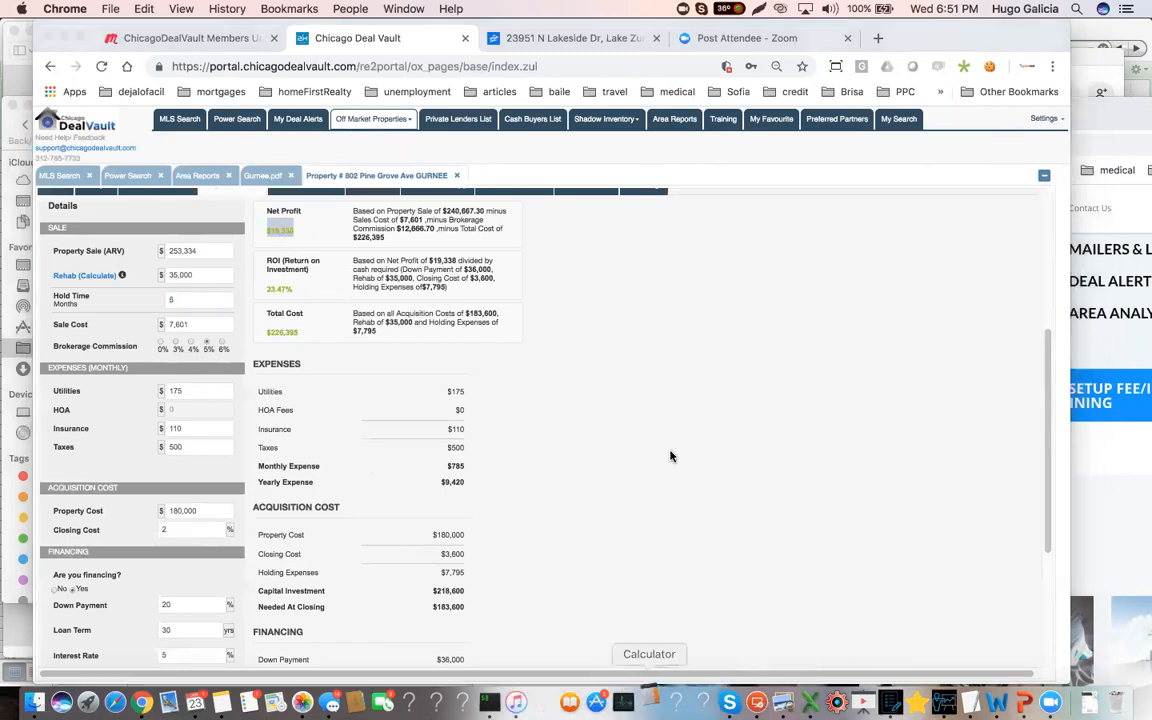
pyautogui.click(496, 488)
pyautogui.click(451, 527)
pyautogui.click(591, 411)
pyautogui.click(497, 450)
pyautogui.click(585, 530)
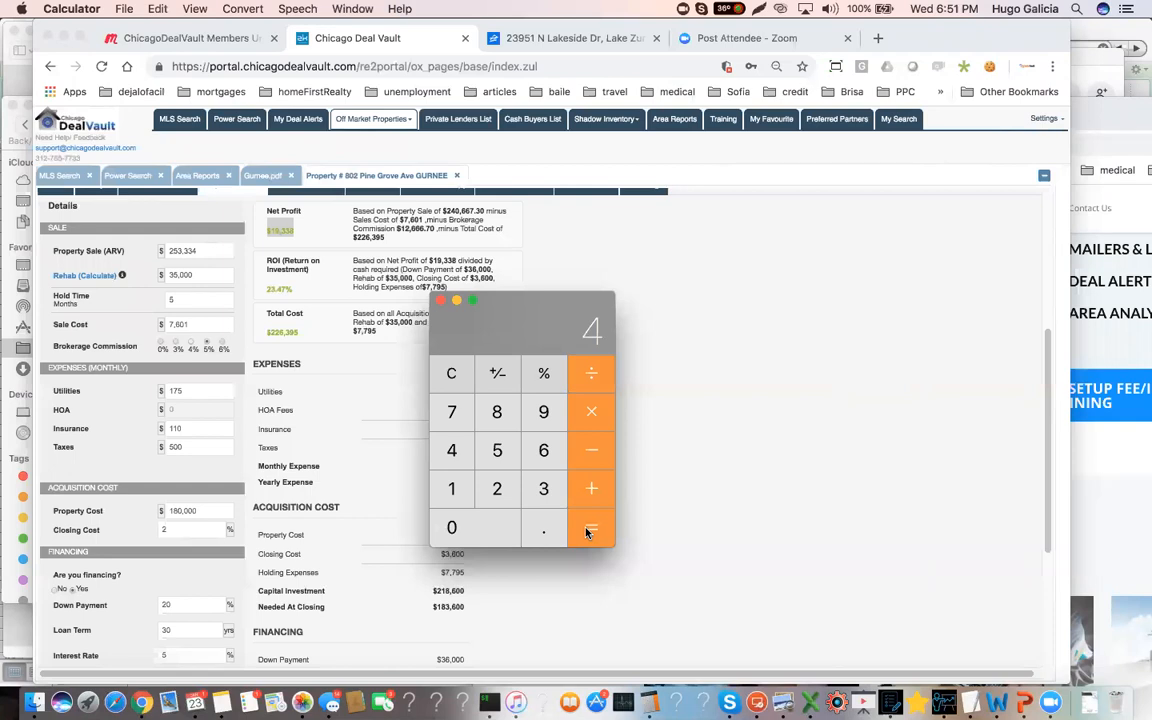
# Return to Chrome and review the flip calculator's results, highlighting the net profit amount
pyautogui.scroll(1, 247, 430)
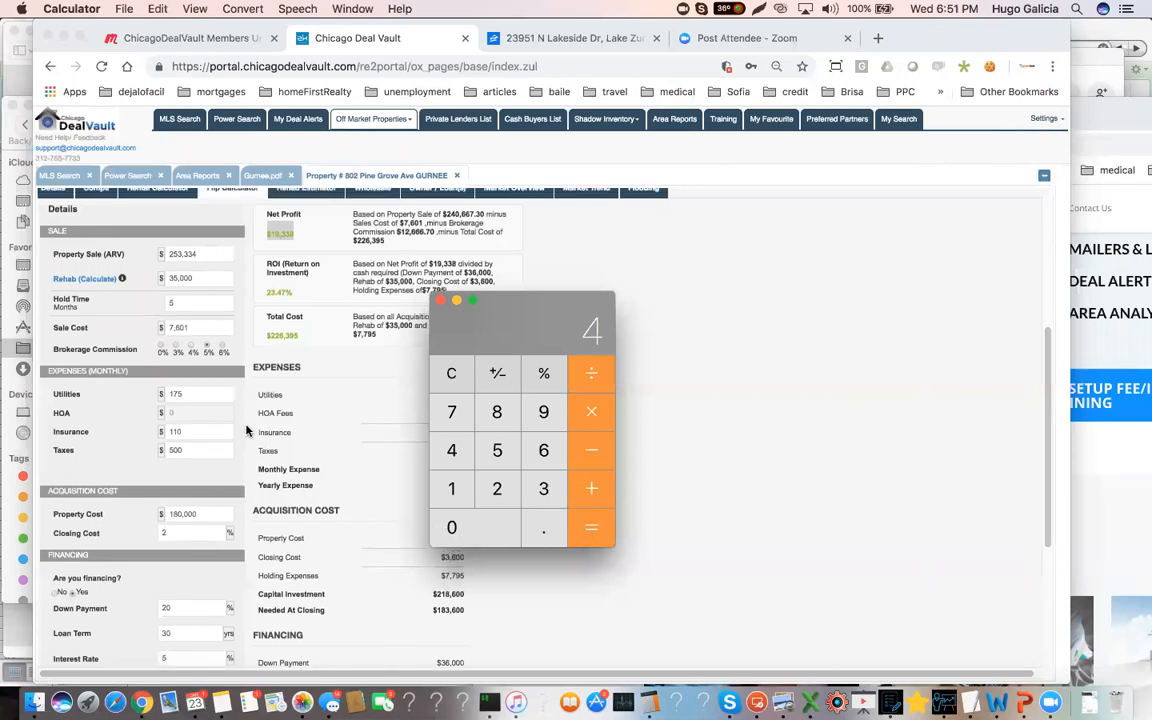
pyautogui.scroll(3, 240, 432)
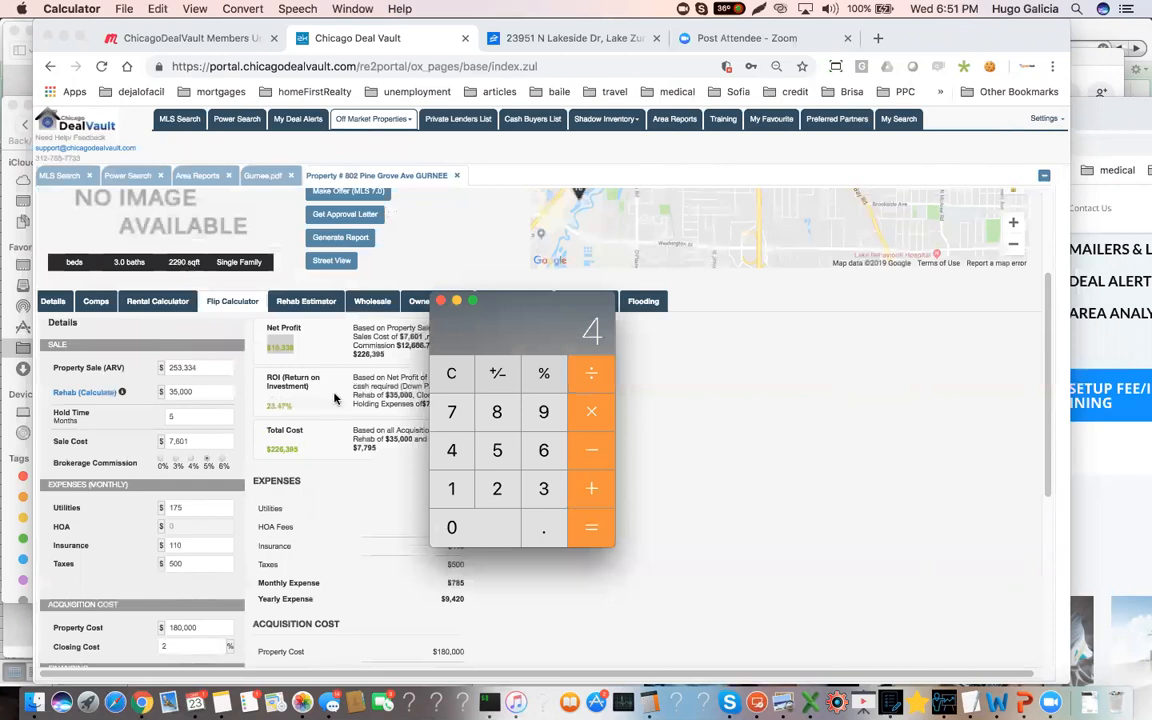
pyautogui.scroll(-2, 345, 467)
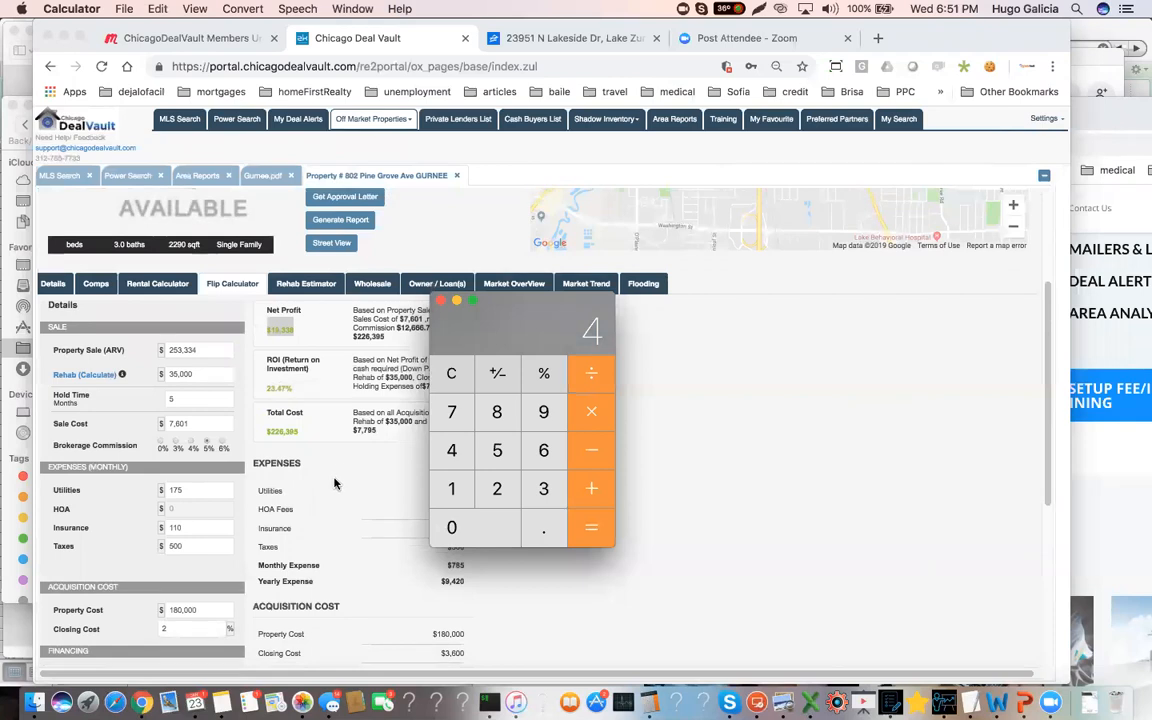
pyautogui.click(300, 336)
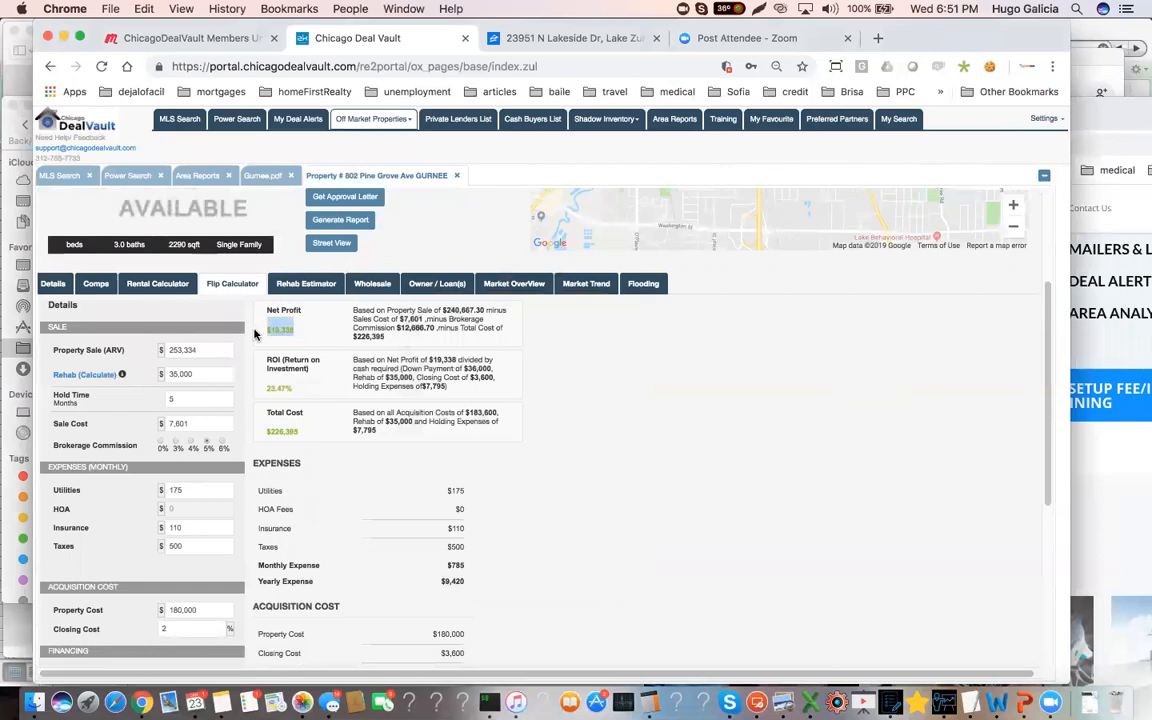
pyautogui.click(298, 336)
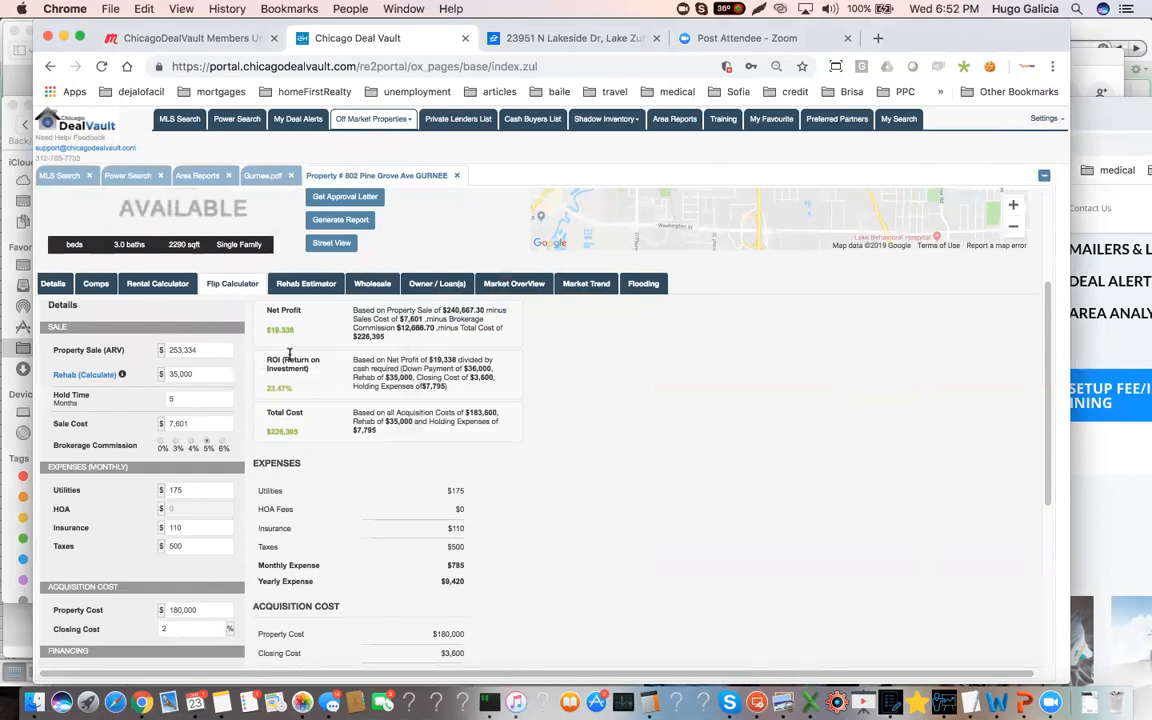
pyautogui.moveTo(293, 333); pyautogui.dragTo(263, 332)
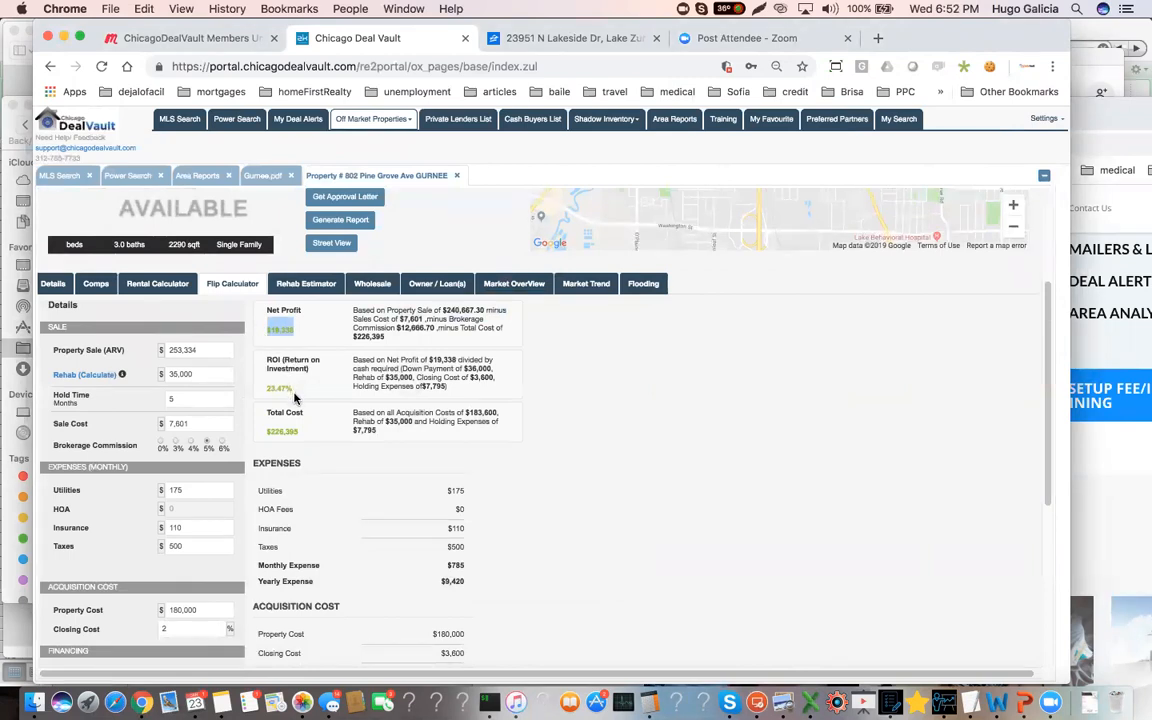
pyautogui.click(296, 334)
pyautogui.moveTo(296, 334); pyautogui.dragTo(267, 336)
# In the rental calculator, set monthly maintenance to $140, management fee to $75, insurance to $110 and taxes to $500
pyautogui.click(158, 284)
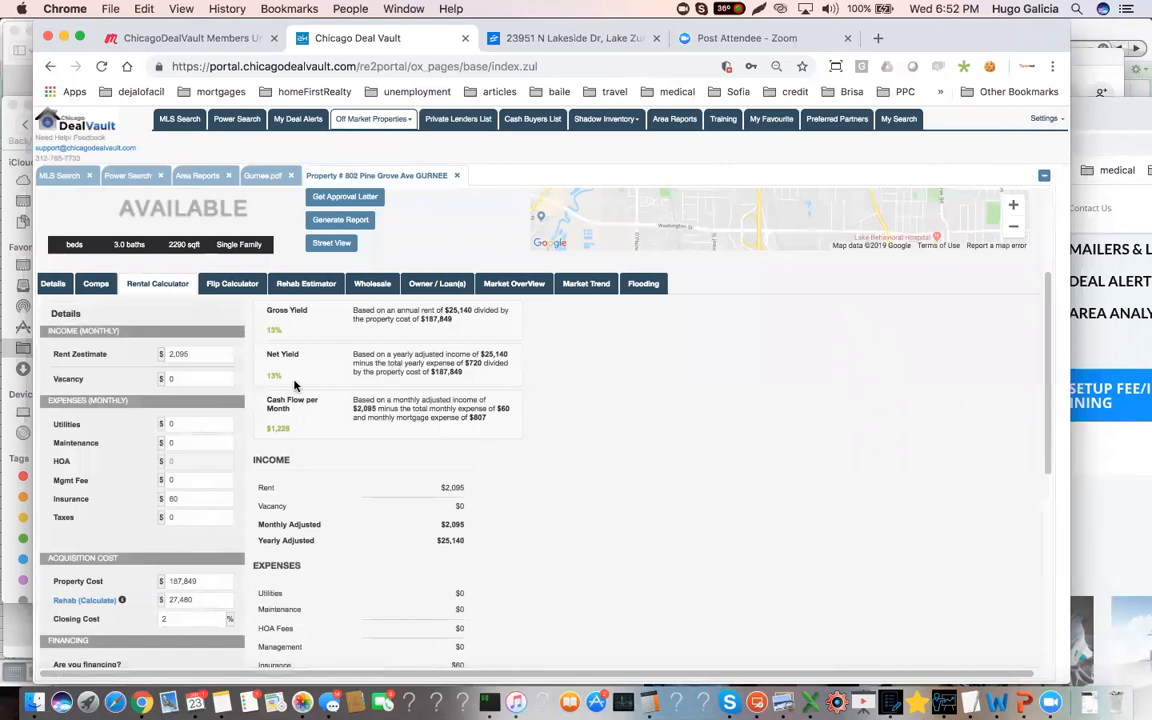
pyautogui.scroll(-1, 266, 386)
pyautogui.scroll(-1, 262, 382)
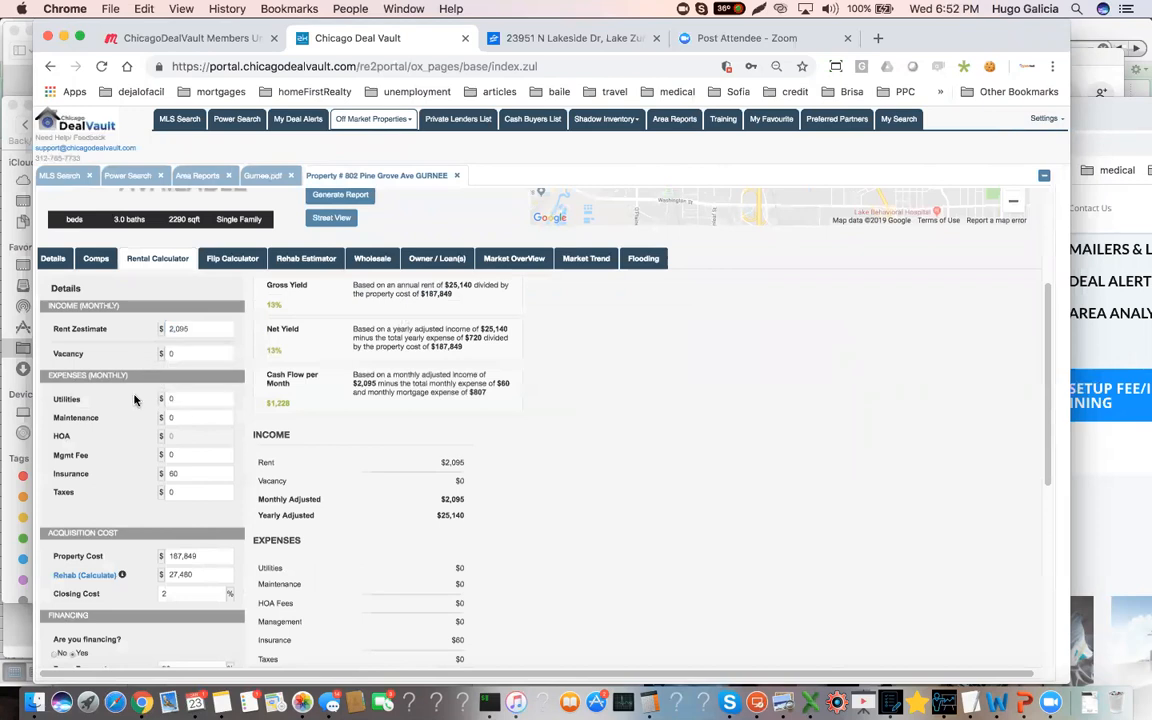
pyautogui.click(180, 418)
pyautogui.write('14')
pyautogui.press('Tab')
pyautogui.press('Tab')
pyautogui.press('Tab')
pyautogui.write('500')
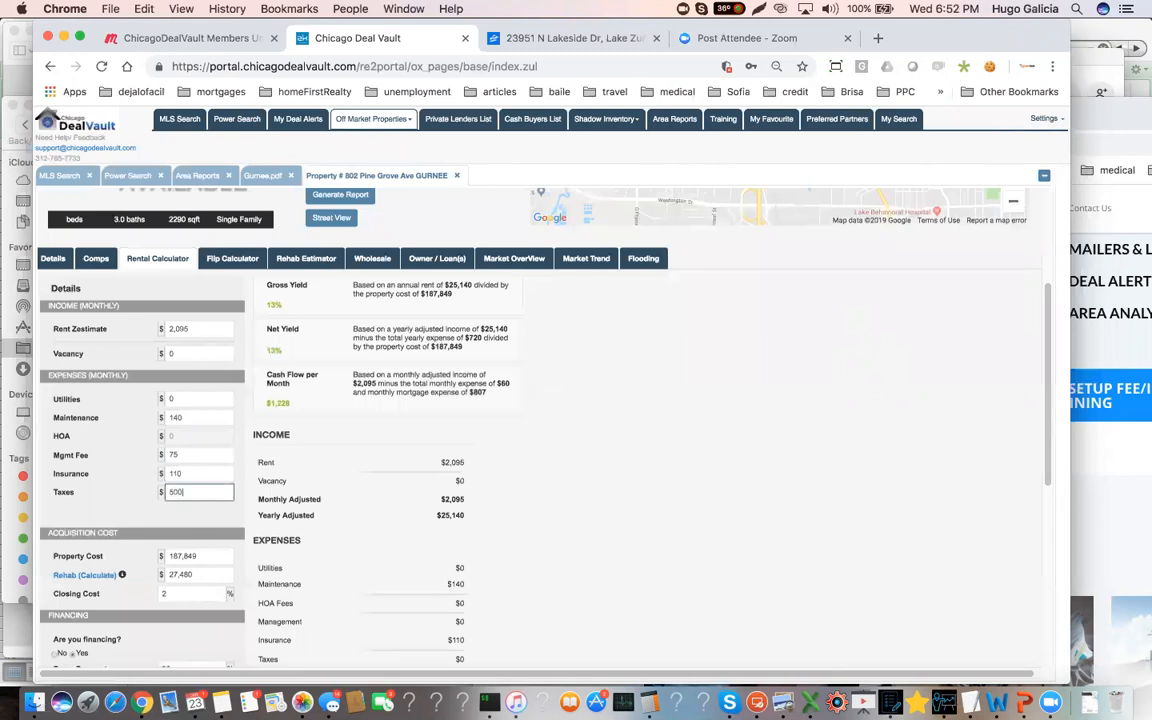
# Set the rental calculator's property cost to $180,000 and calculate the rental results
pyautogui.click(212, 556)
pyautogui.press('BackSpace')
pyautogui.write('0000')
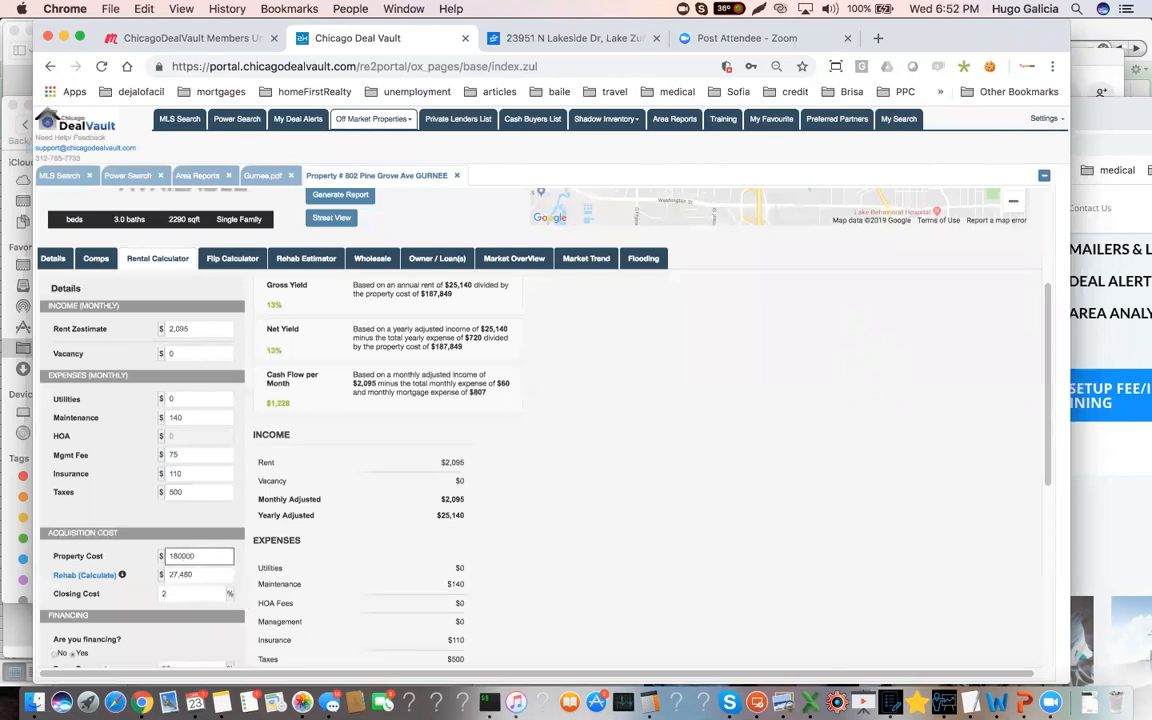
pyautogui.scroll(-3, 185, 599)
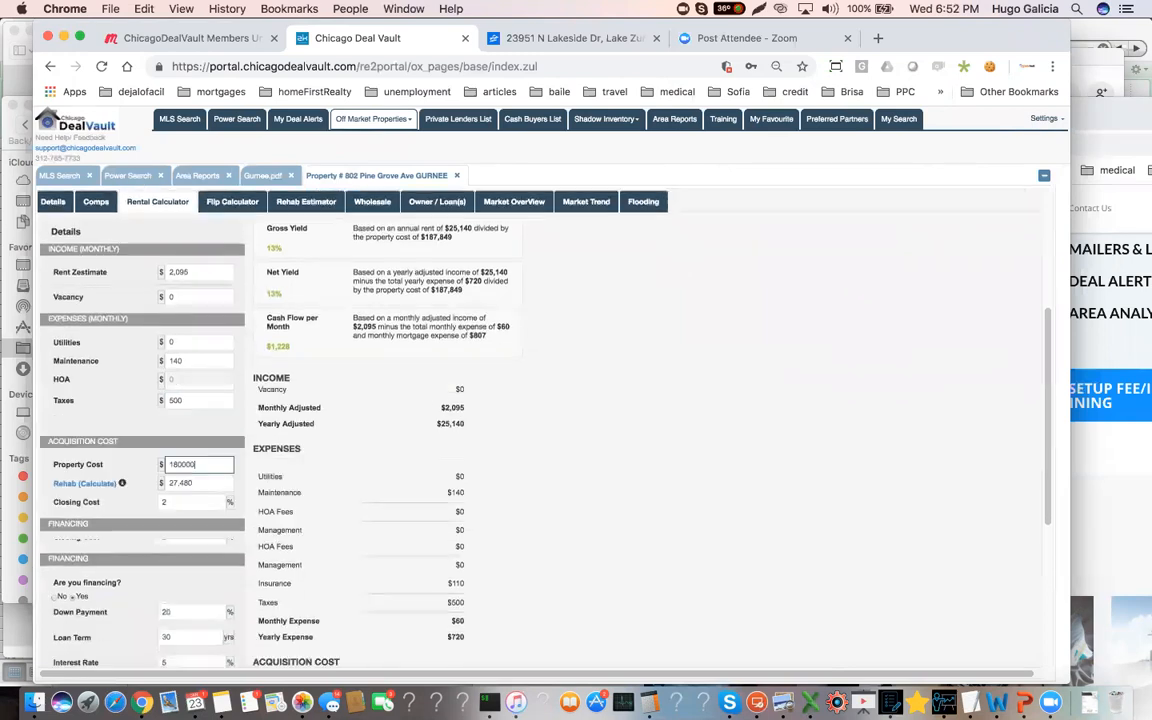
pyautogui.click(142, 646)
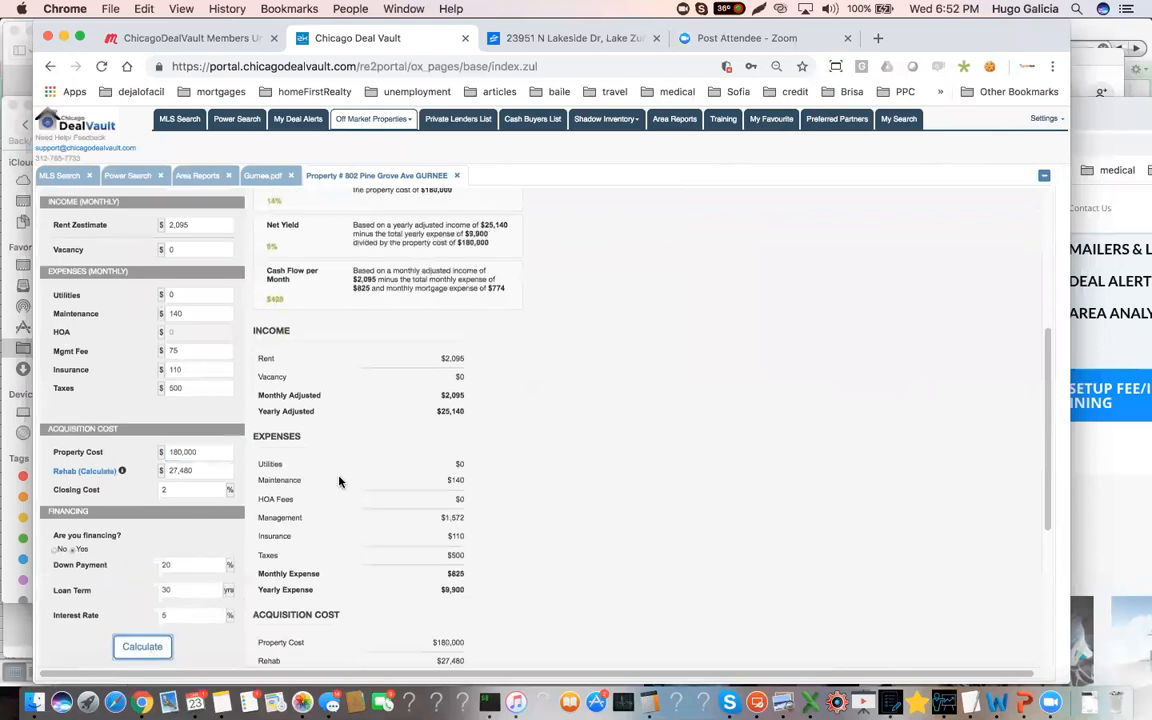
# Highlight the rental calculator's monthly cash flow, and highlight the Cashflow approach in the Gurnee area report
pyautogui.scroll(3, 320, 450)
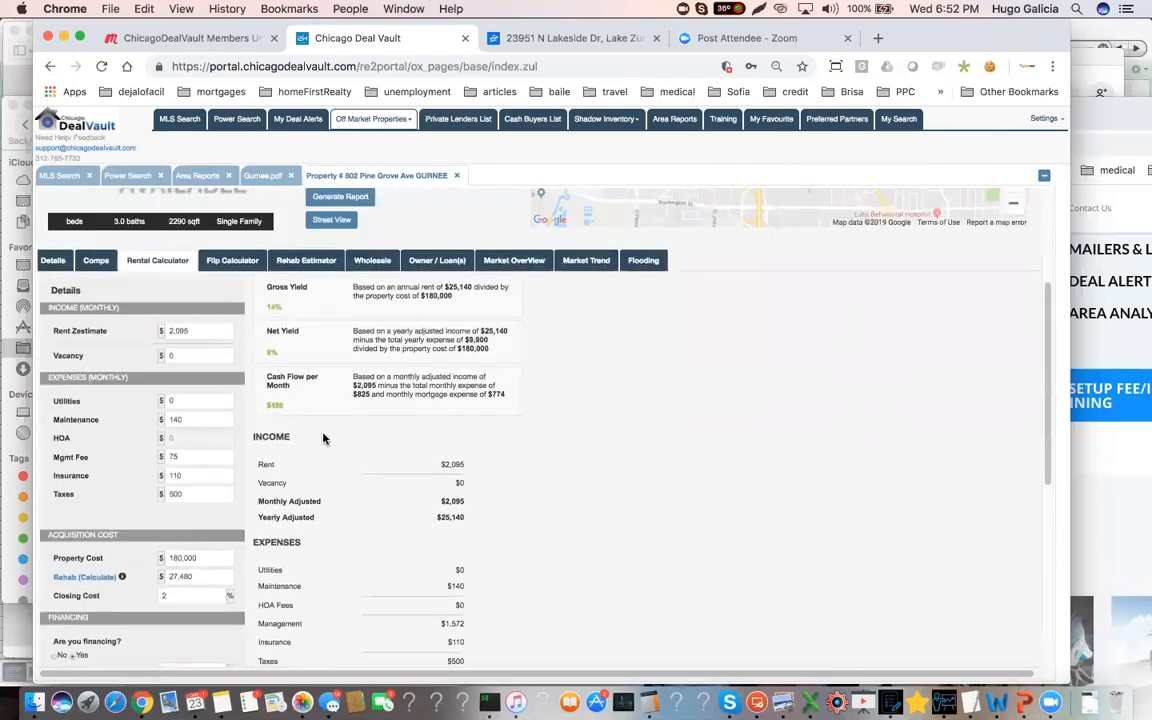
pyautogui.doubleClick(275, 406)
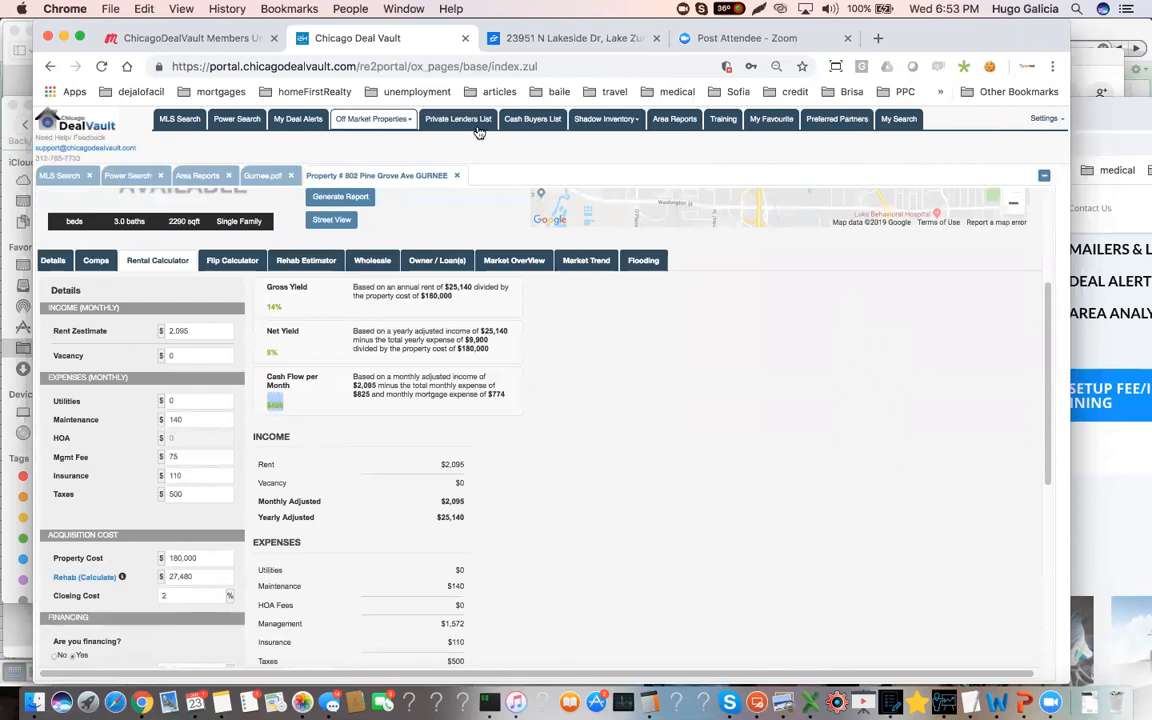
pyautogui.click(262, 175)
pyautogui.scroll(10, 612, 470)
pyautogui.scroll(2, 614, 472)
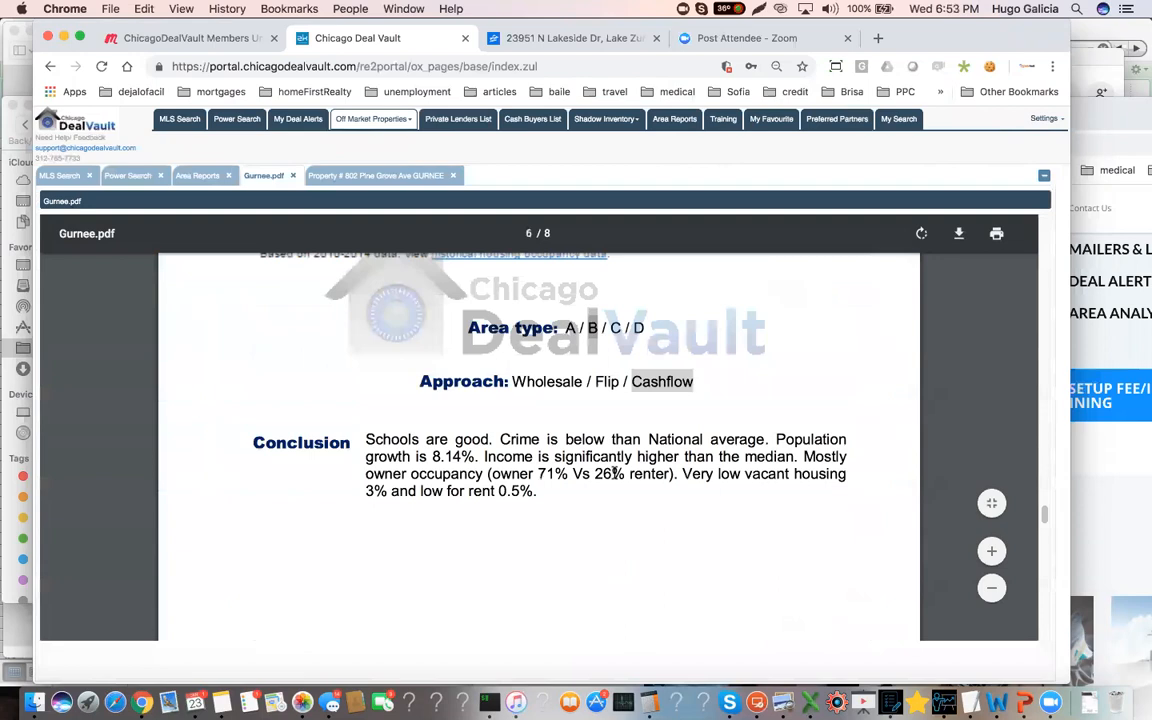
pyautogui.scroll(2, 550, 420)
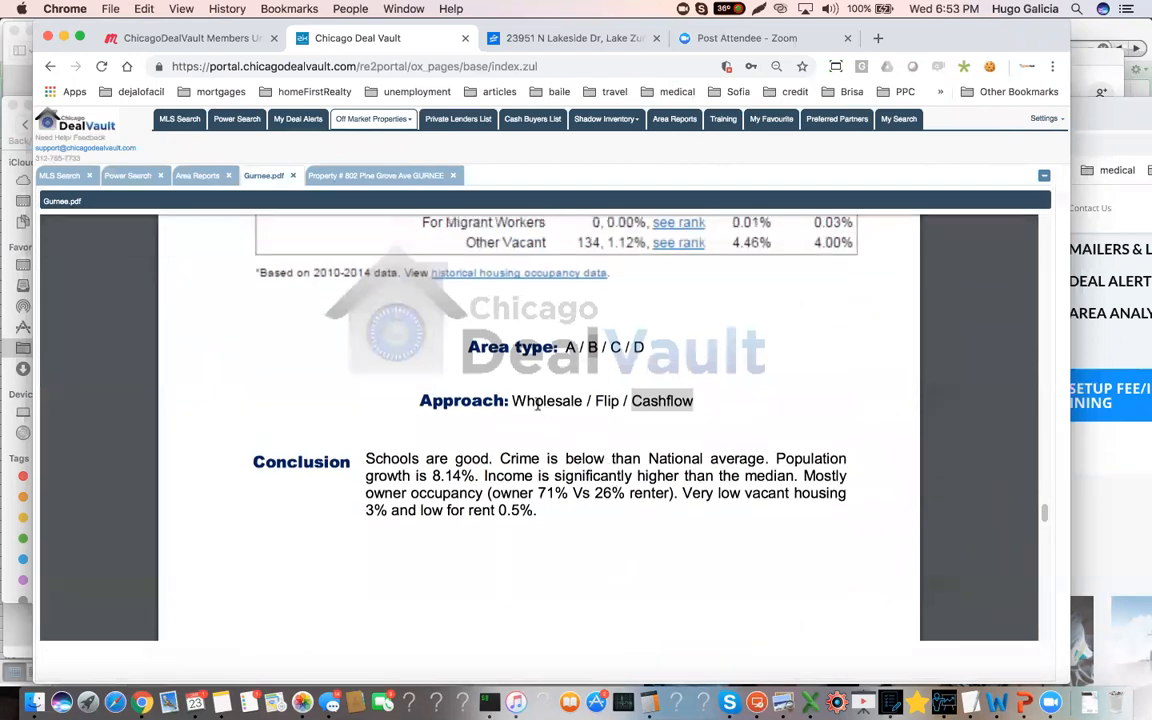
pyautogui.tripleClick(658, 402)
pyautogui.click(662, 402)
pyautogui.doubleClick(662, 402)
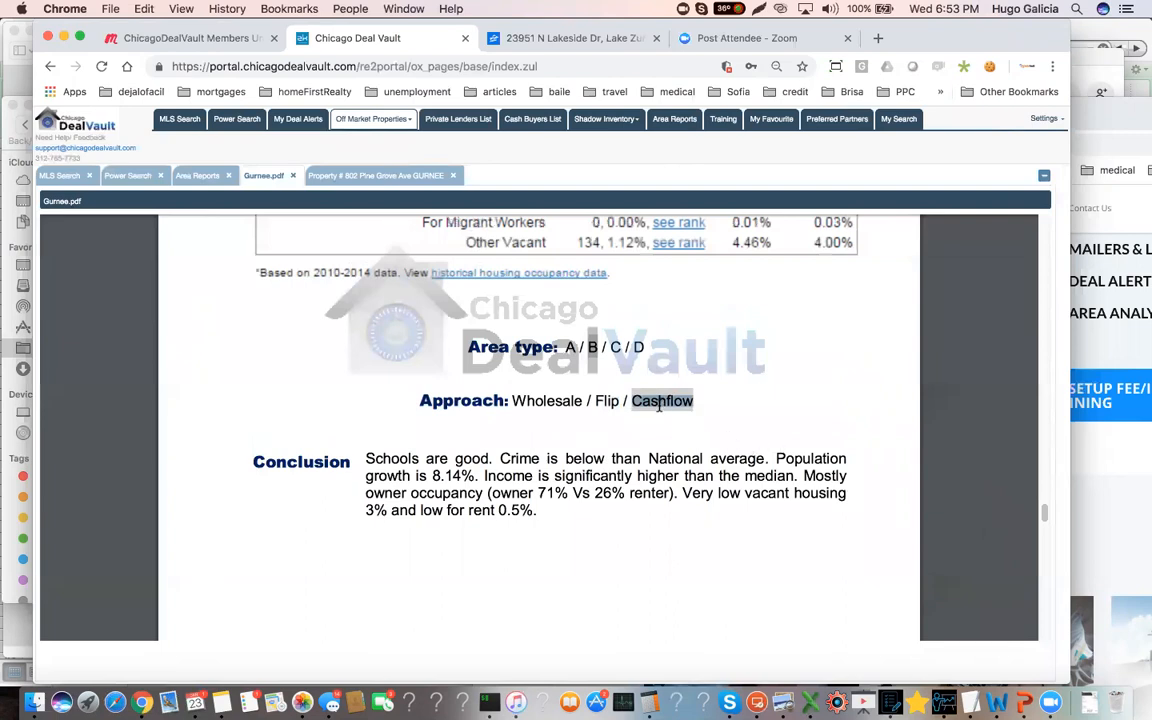
pyautogui.scroll(2, 660, 408)
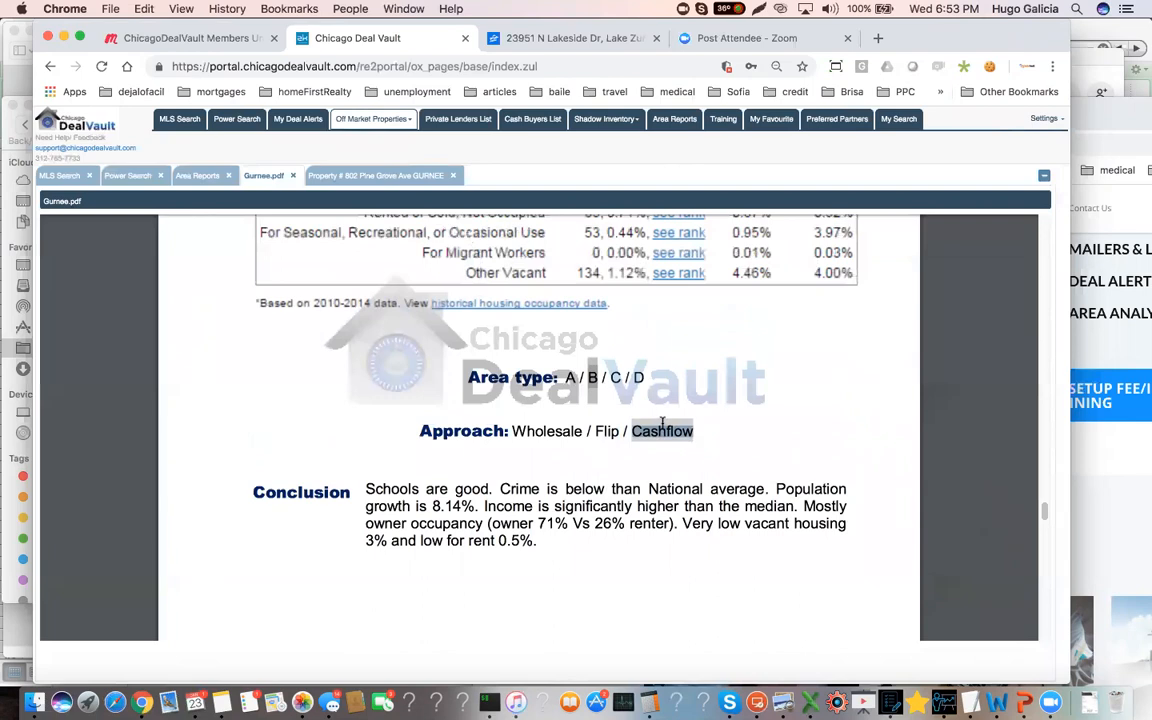
# Review the 12-month sales market analysis table and its conclusion in the Gurnee report
pyautogui.scroll(-5, 663, 440)
pyautogui.scroll(-3, 671, 465)
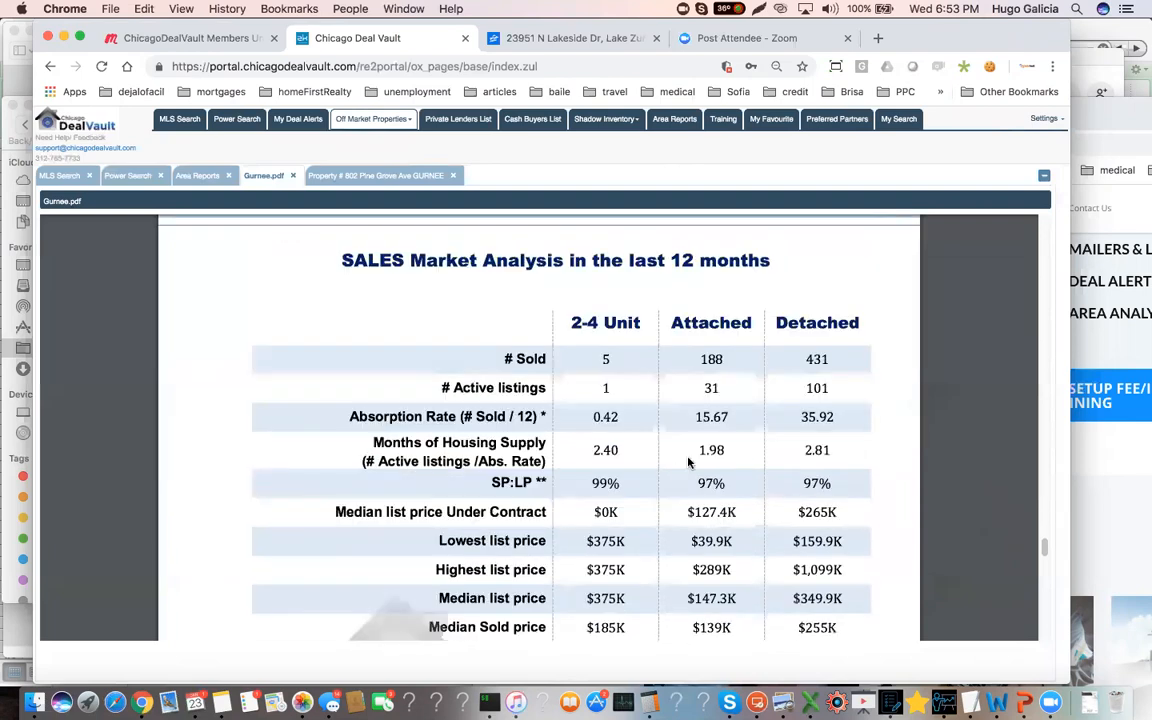
pyautogui.scroll(-7, 810, 395)
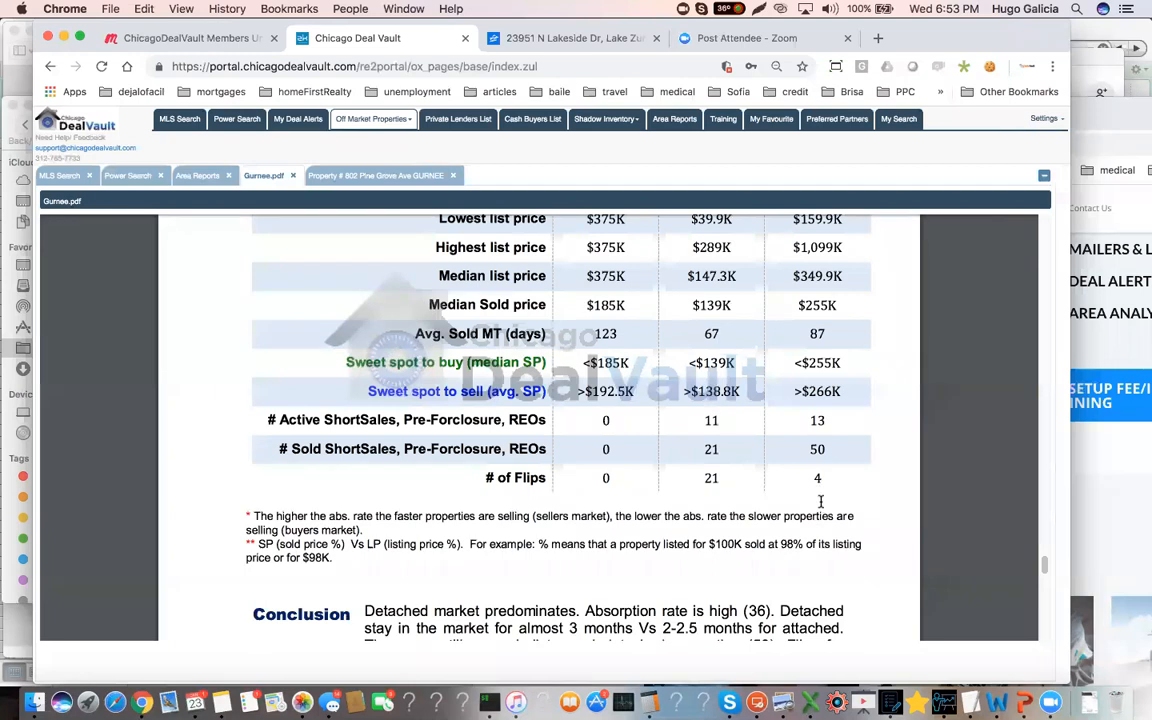
pyautogui.scroll(2, 821, 501)
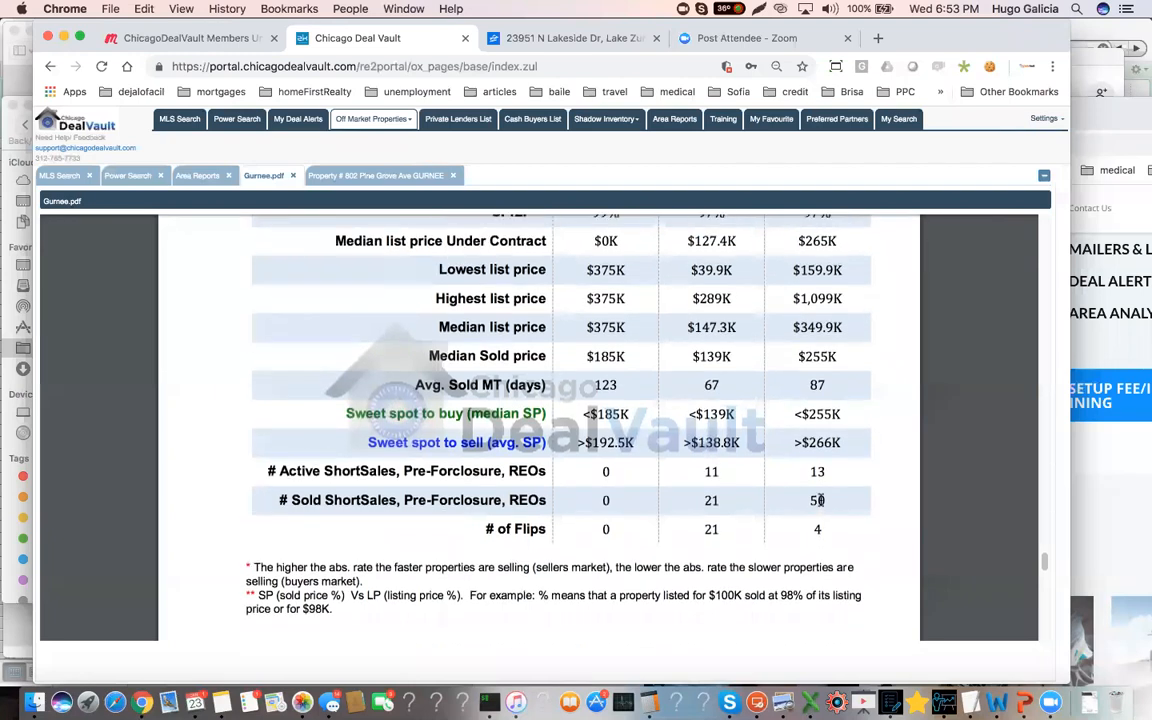
pyautogui.scroll(-5, 818, 500)
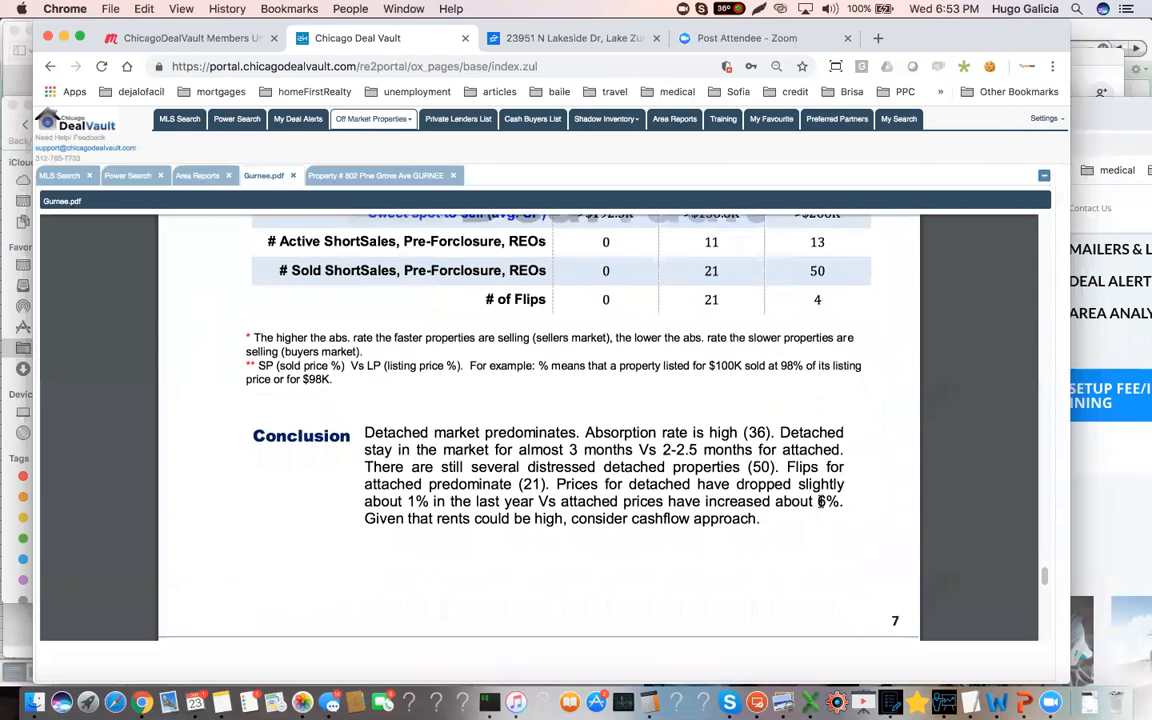
# Review the report's gross rent table and highlight the time on market in the rent conclusion
pyautogui.scroll(-15, 819, 501)
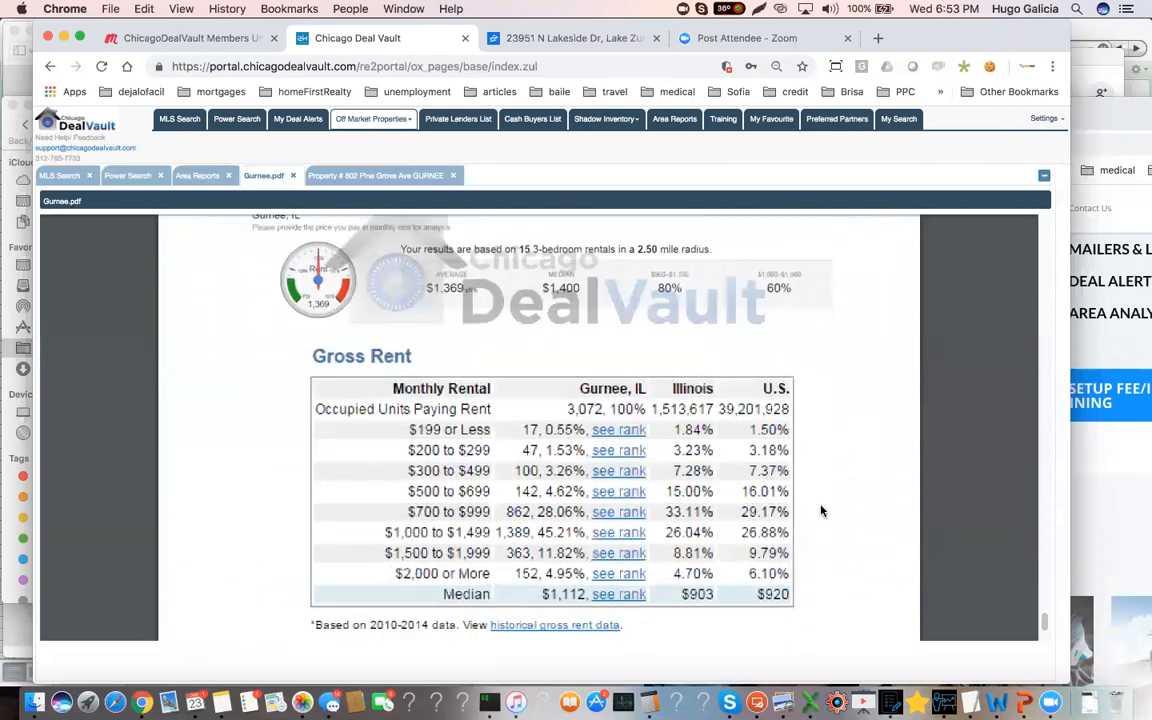
pyautogui.scroll(-3, 821, 511)
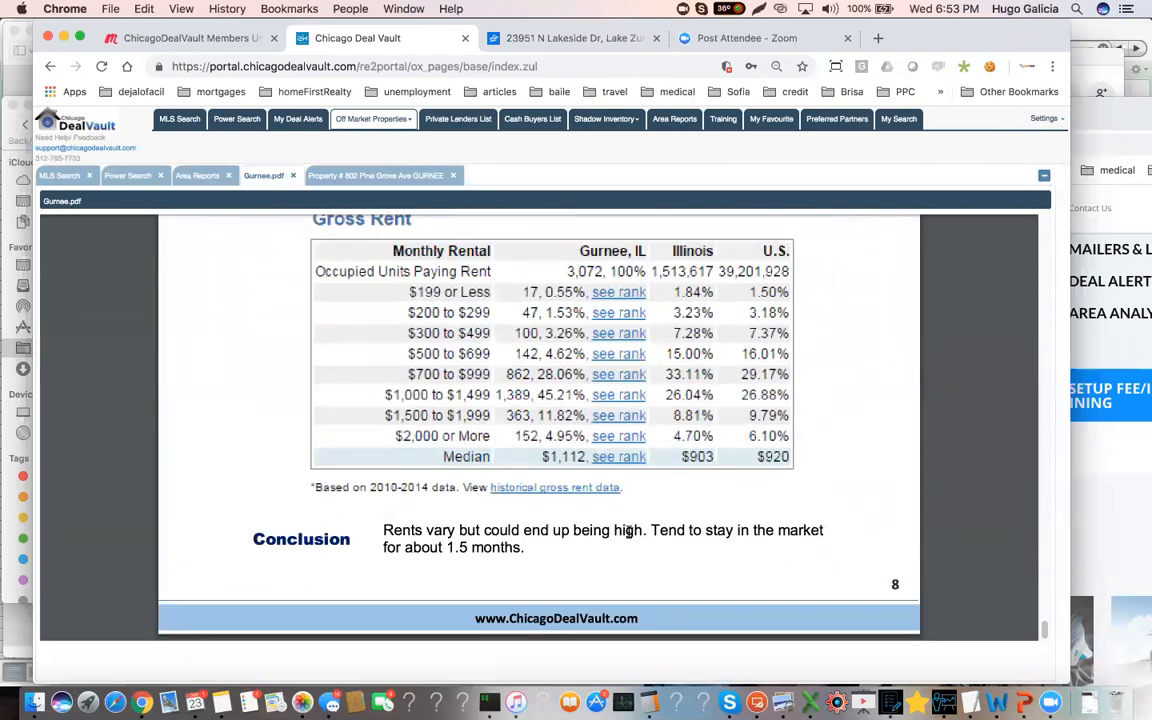
pyautogui.moveTo(525, 548); pyautogui.dragTo(428, 548)
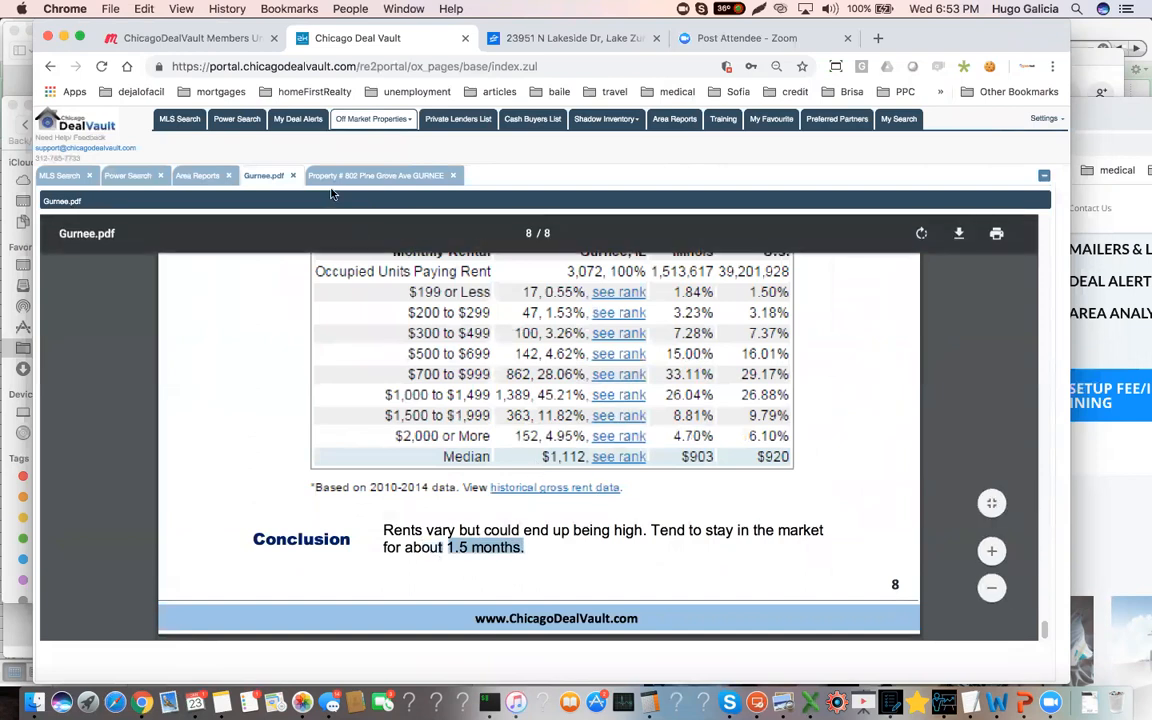
pyautogui.click(360, 175)
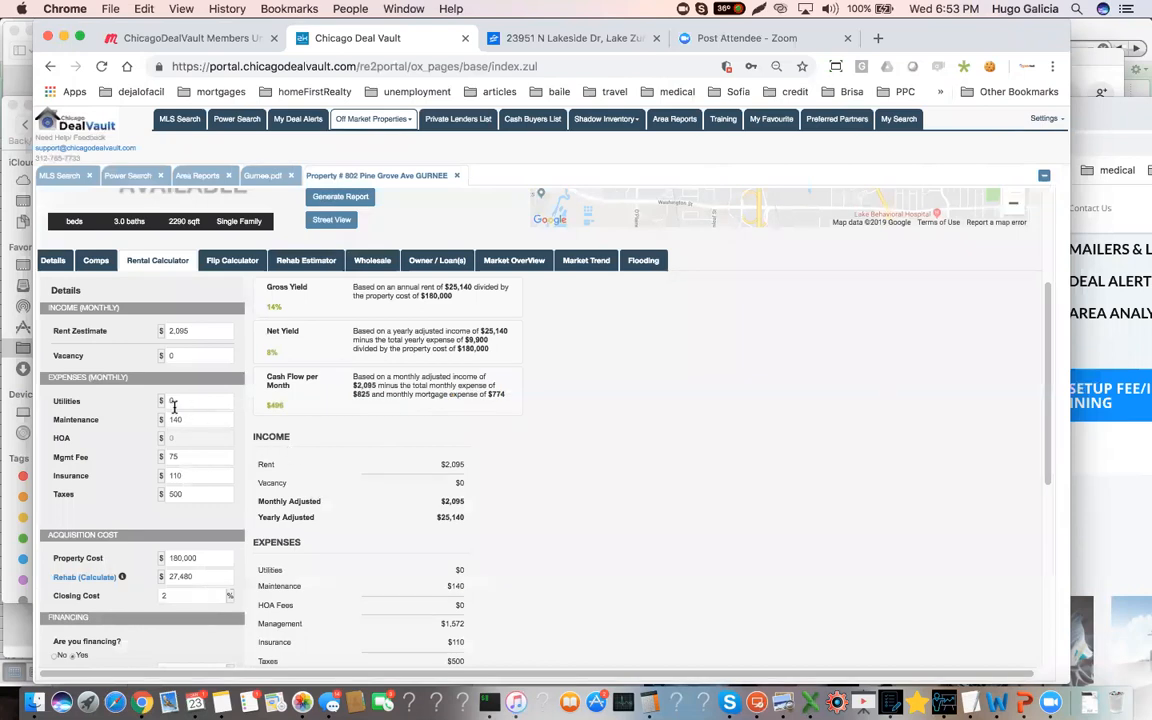
pyautogui.doubleClick(272, 404)
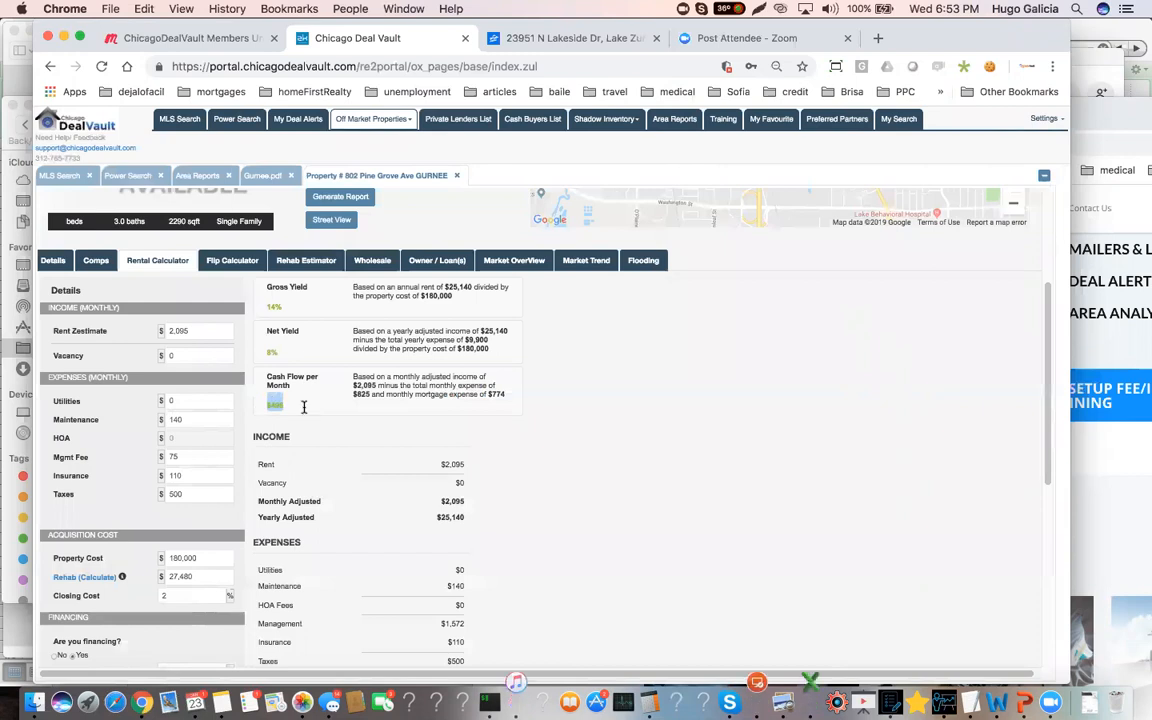
pyautogui.click(236, 260)
pyautogui.doubleClick(275, 306)
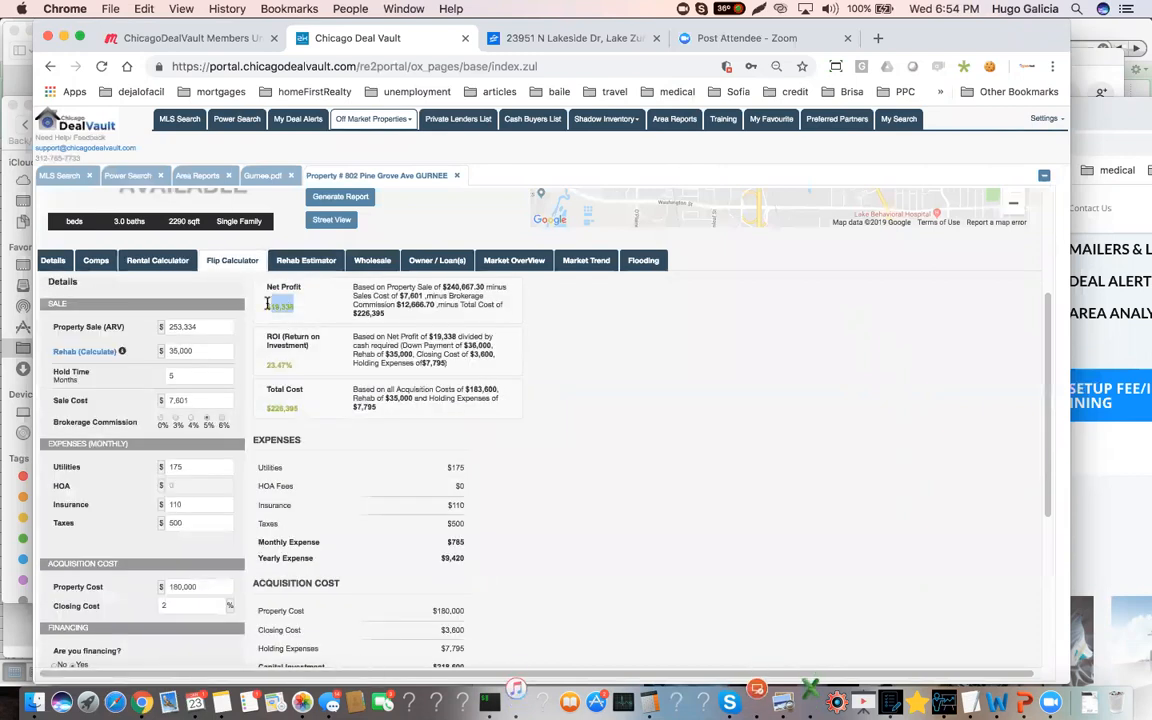
# Check the property cost in the rental calculator against the flip calculator's net profit, and return to the rental calculator
pyautogui.click(152, 260)
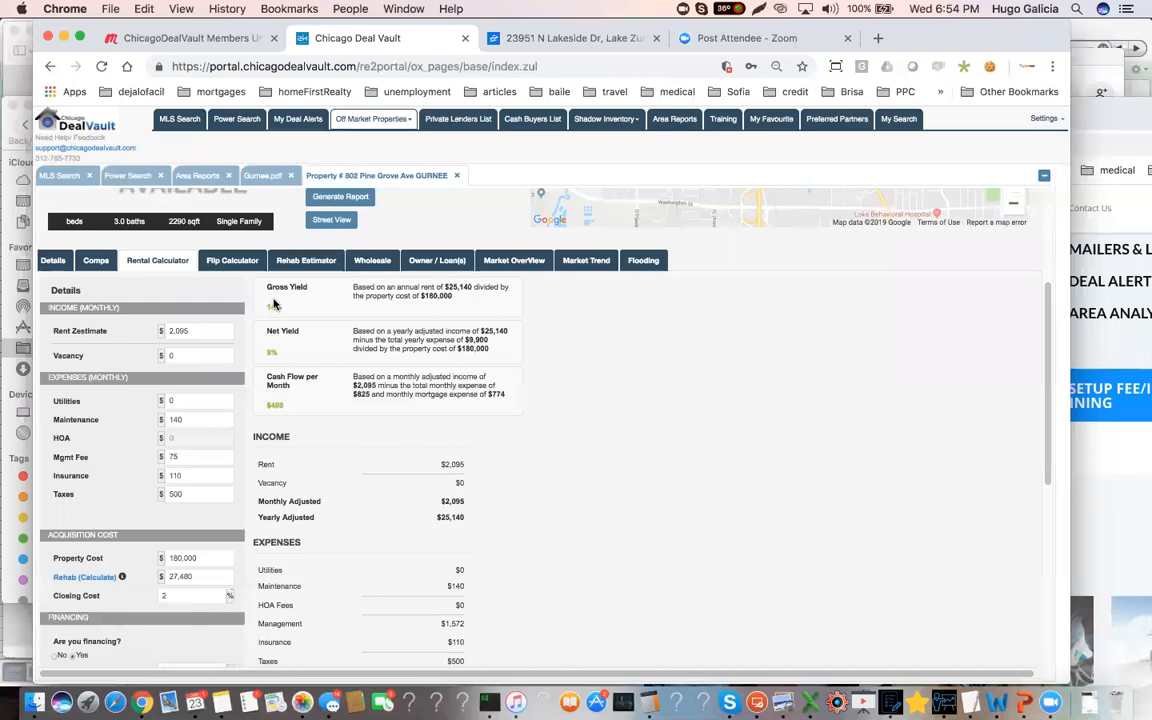
pyautogui.click(174, 557)
pyautogui.moveTo(174, 557); pyautogui.dragTo(200, 557)
pyautogui.click(206, 558)
pyautogui.click(232, 260)
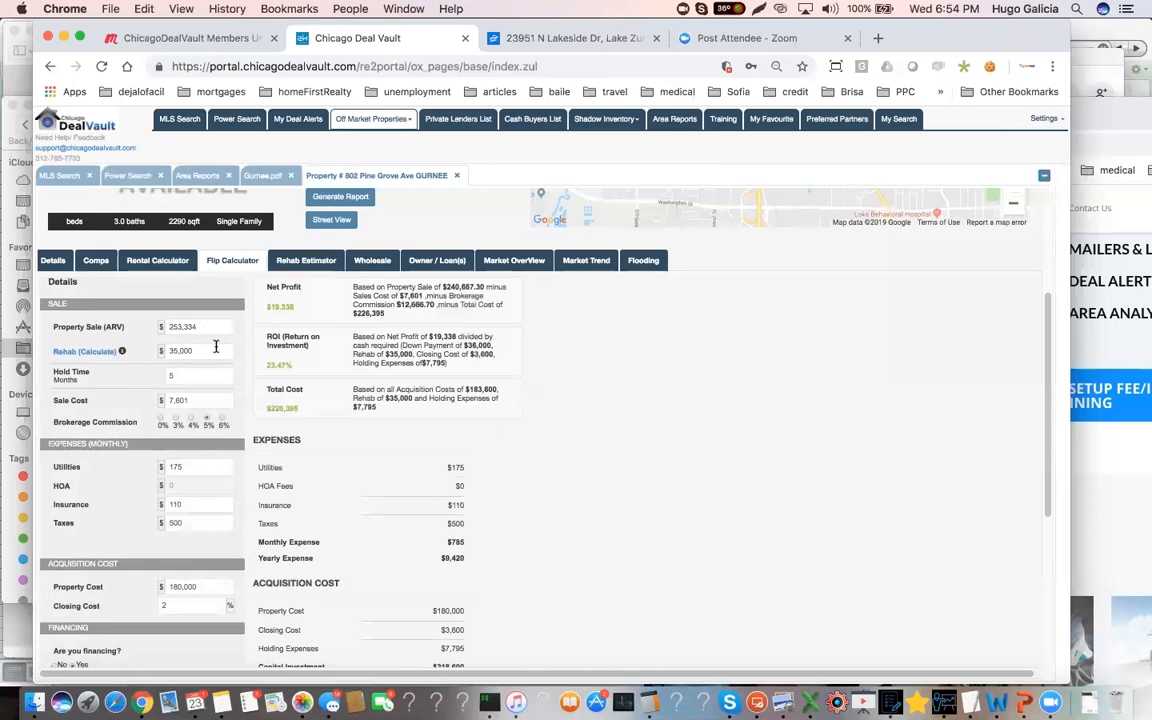
pyautogui.doubleClick(282, 306)
pyautogui.click(155, 260)
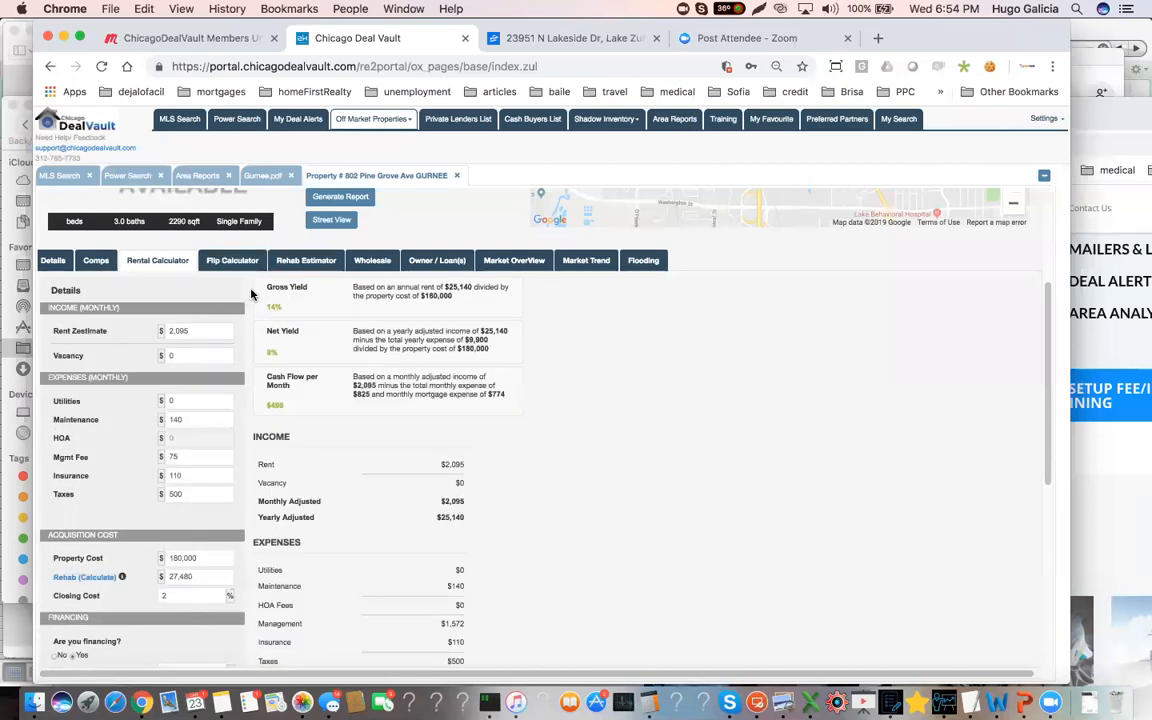
# Show the property's market overview and highlight the median sales price for 60031
pyautogui.click(514, 260)
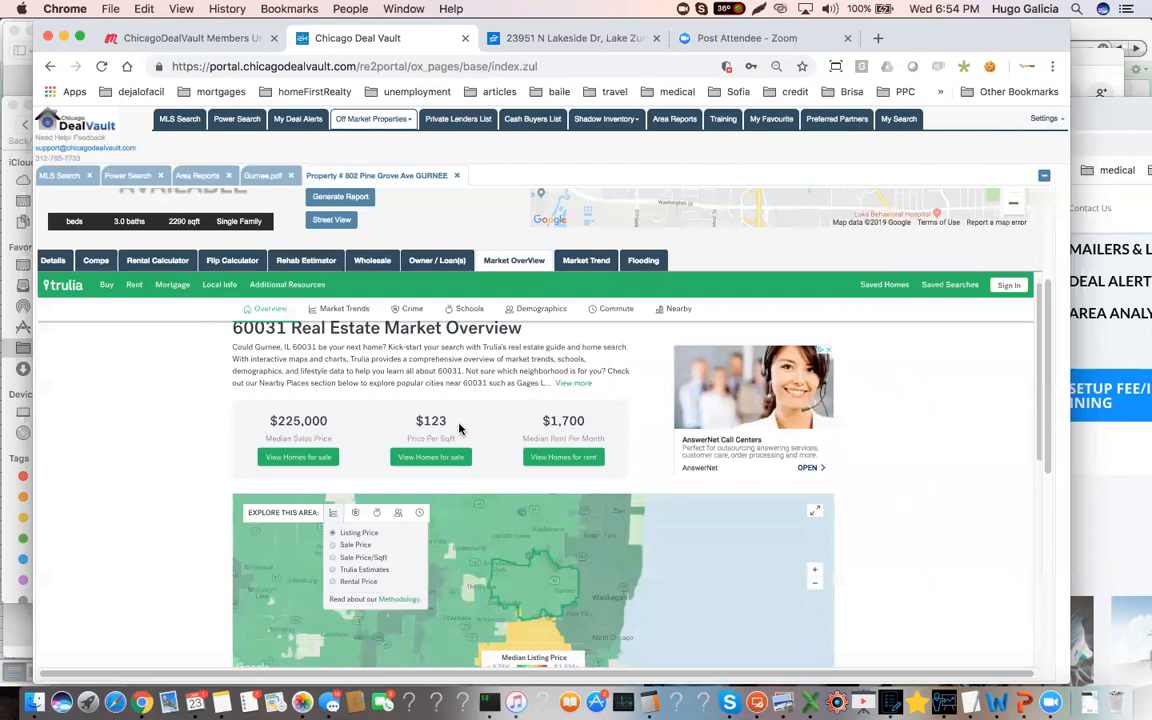
pyautogui.scroll(-1, 330, 409)
pyautogui.moveTo(330, 409); pyautogui.dragTo(269, 409)
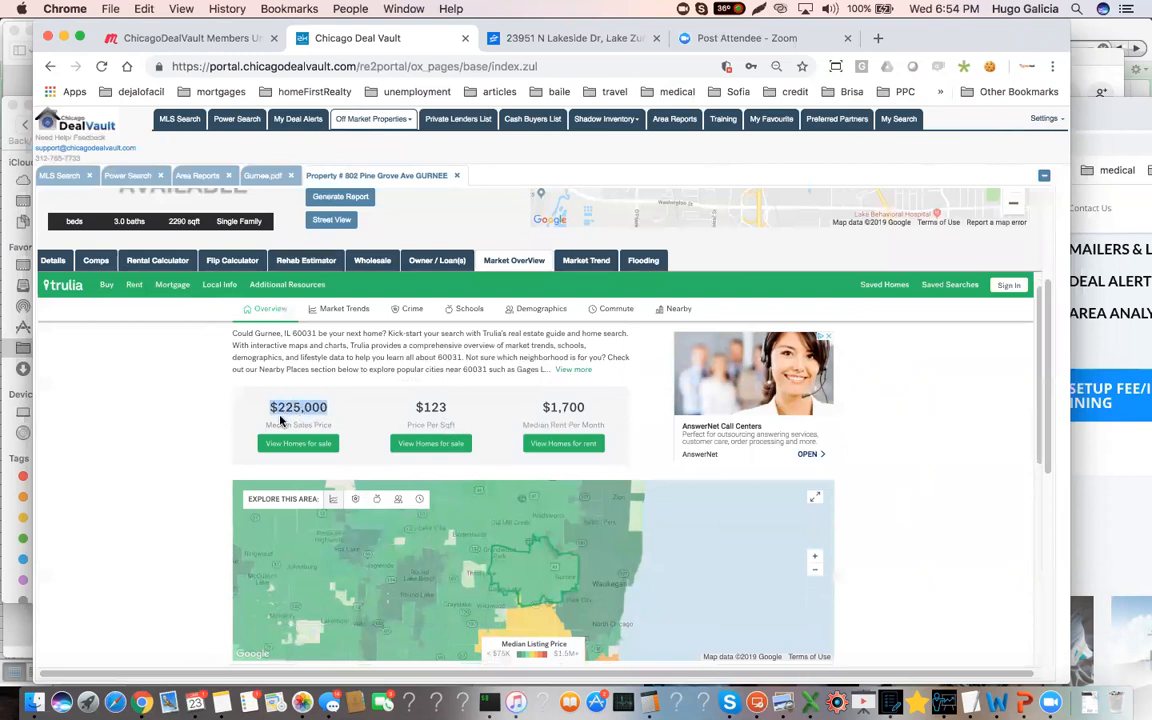
# In the flip calculator view, highlight the property's square footage and check the property sale (ARV) value
pyautogui.click(223, 262)
pyautogui.scroll(2, 166, 350)
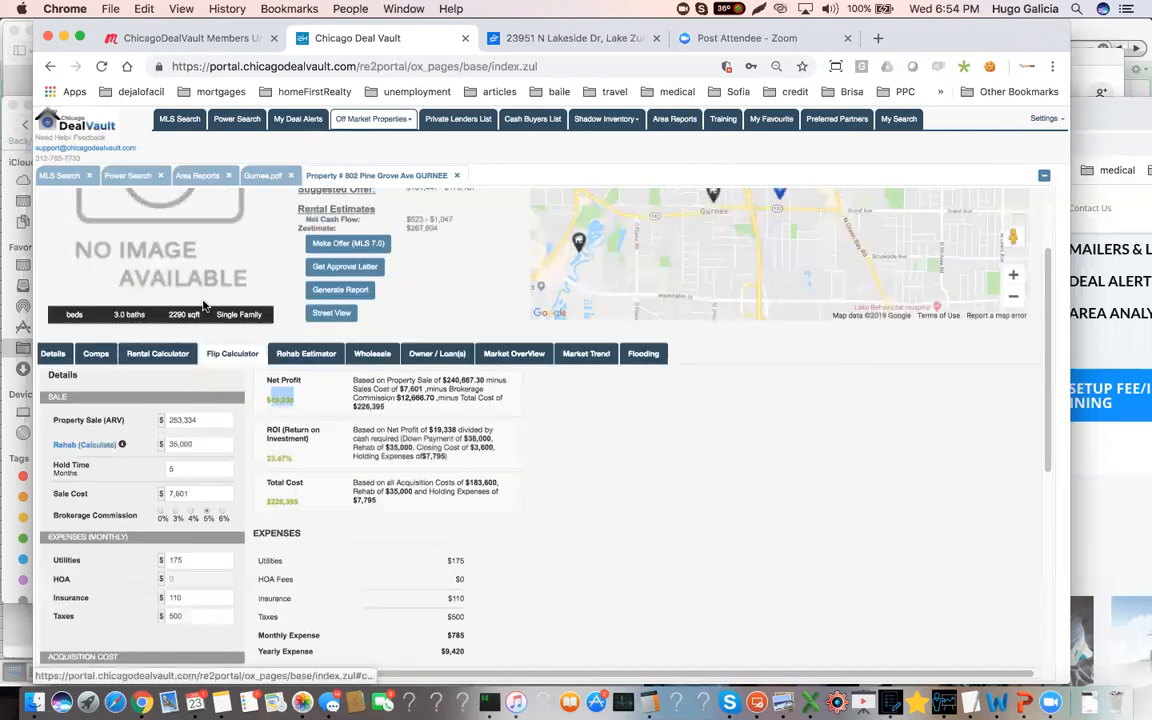
pyautogui.moveTo(196, 315); pyautogui.dragTo(135, 315)
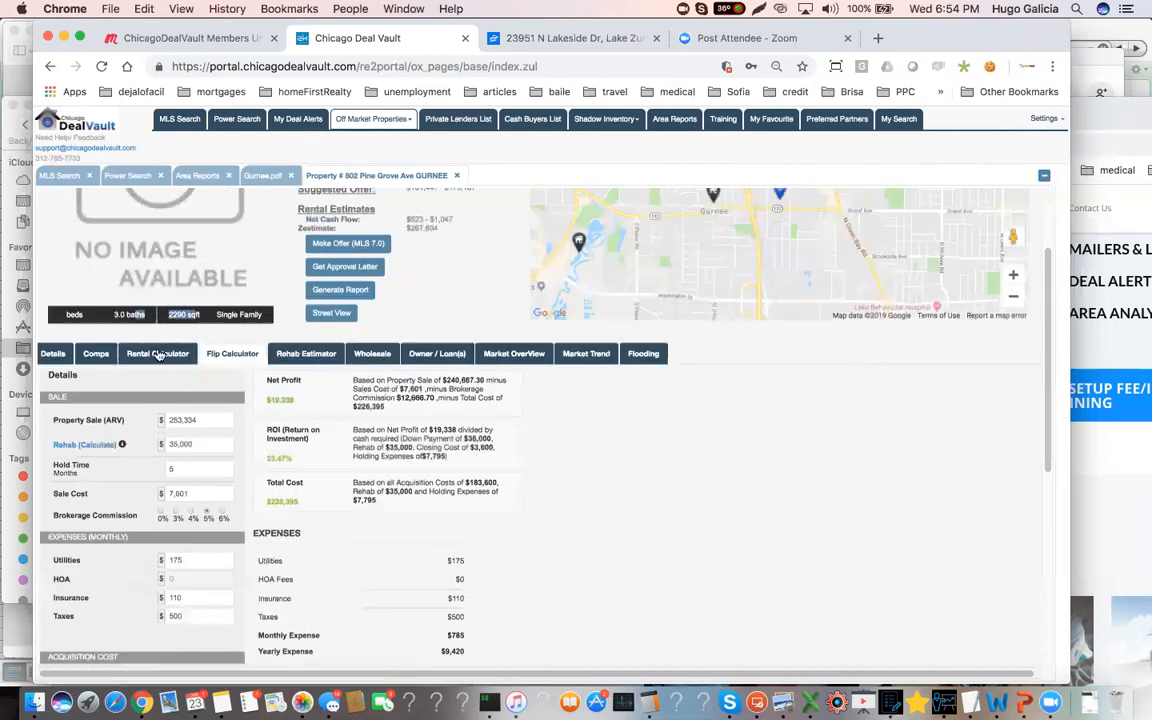
pyautogui.click(204, 419)
pyautogui.scroll(-1, 204, 419)
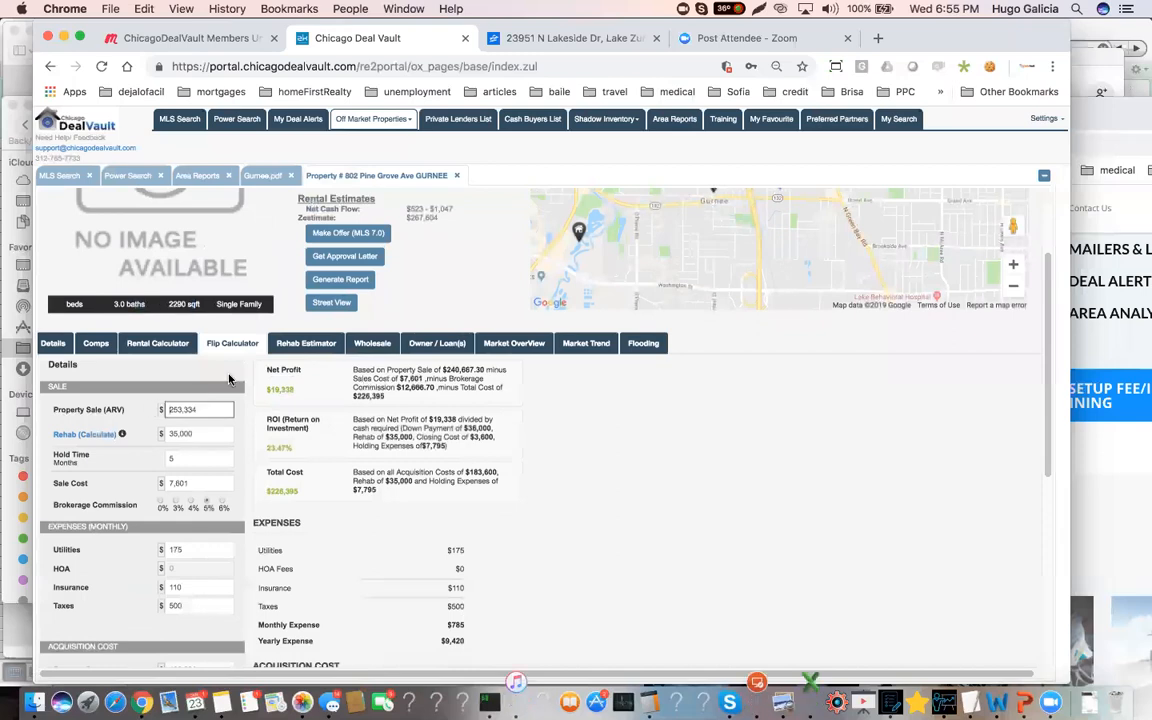
# Return to the market overview and examine the 60031 median price, rent and housing trend charts
pyautogui.click(518, 347)
pyautogui.scroll(-2, 329, 494)
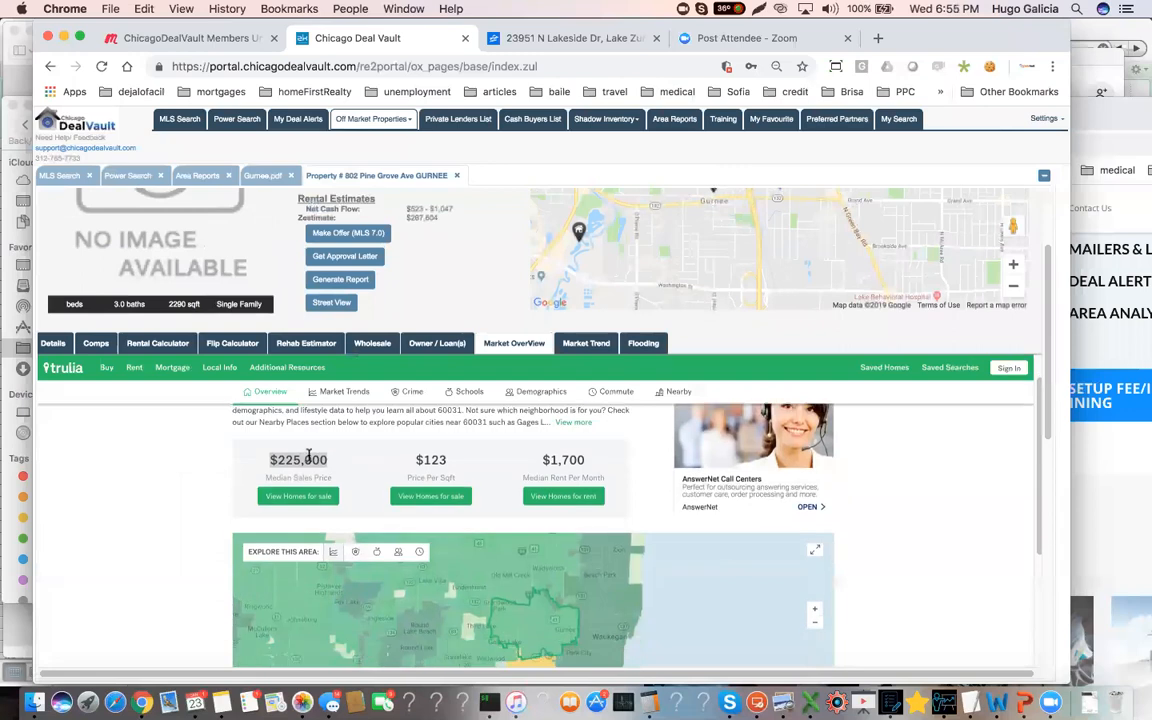
pyautogui.scroll(-3, 390, 480)
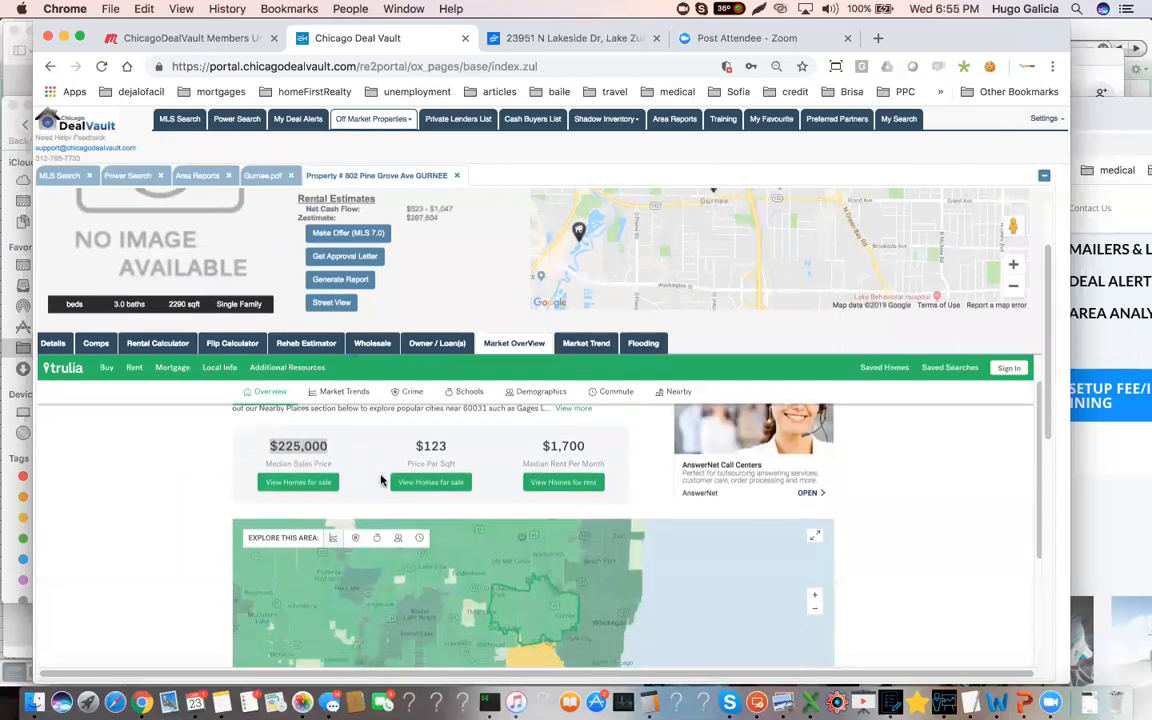
pyautogui.scroll(-2, 400, 492)
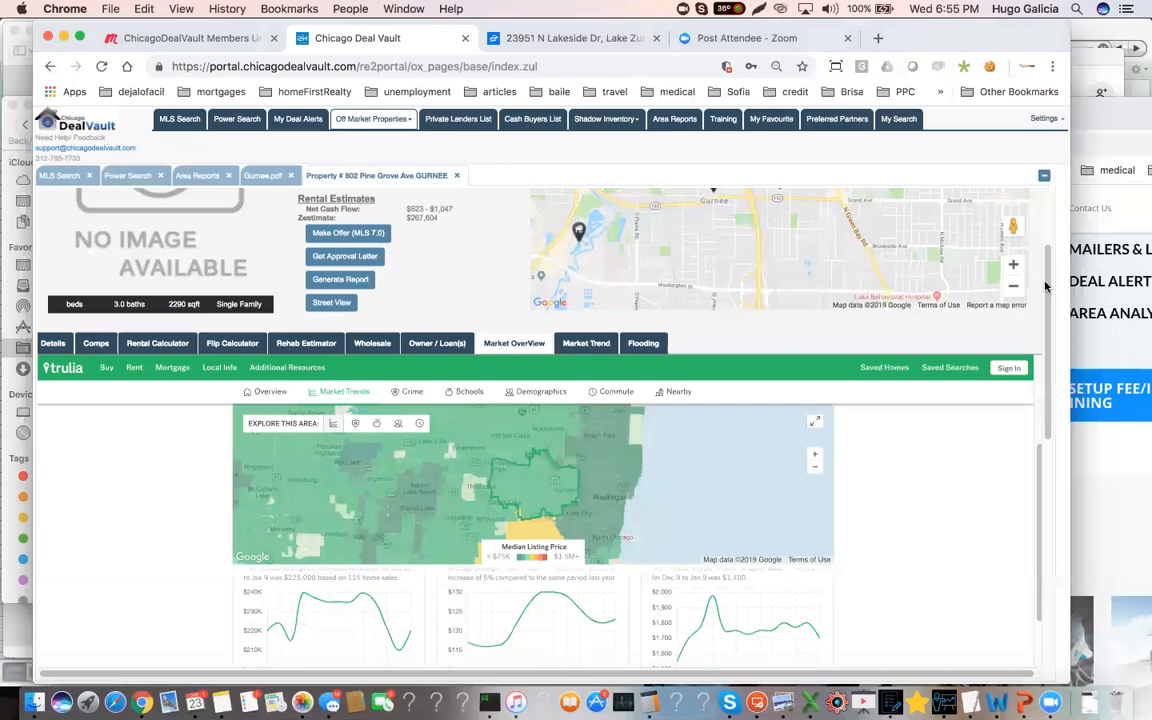
pyautogui.scroll(-4, 1046, 352)
pyautogui.scroll(-5, 1046, 352)
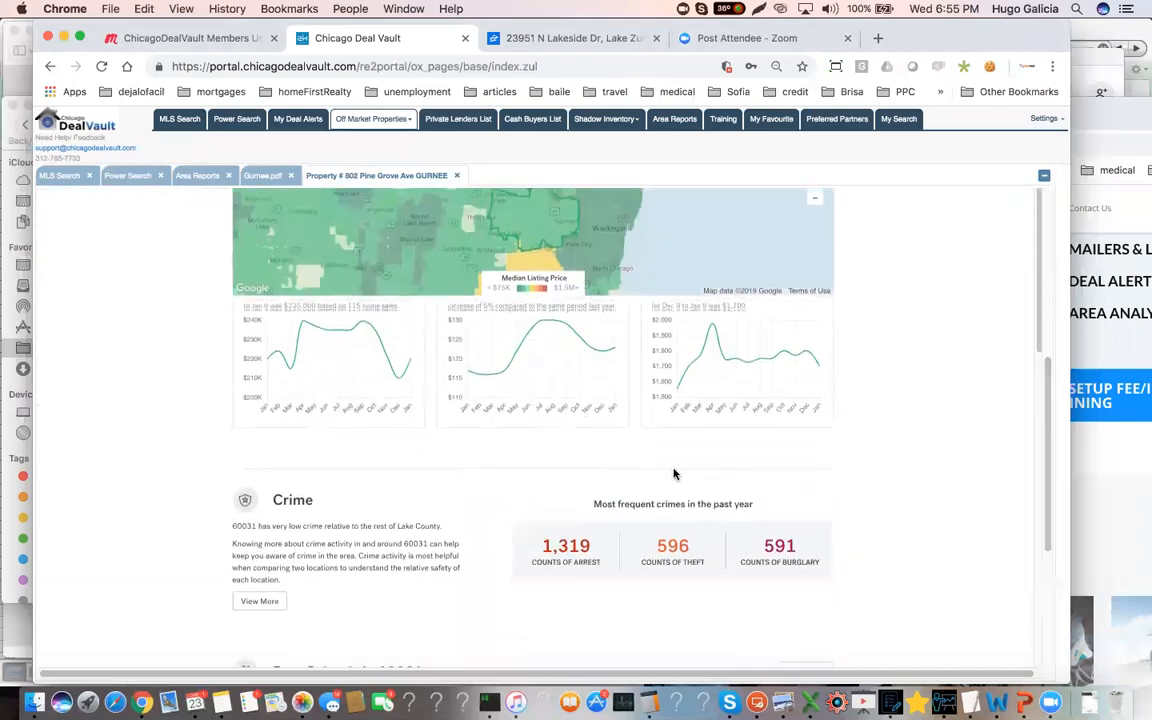
# Examine the crime, best schools and demographics sections of the 60031 market overview
pyautogui.scroll(-1, 673, 486)
pyautogui.scroll(-4, 673, 486)
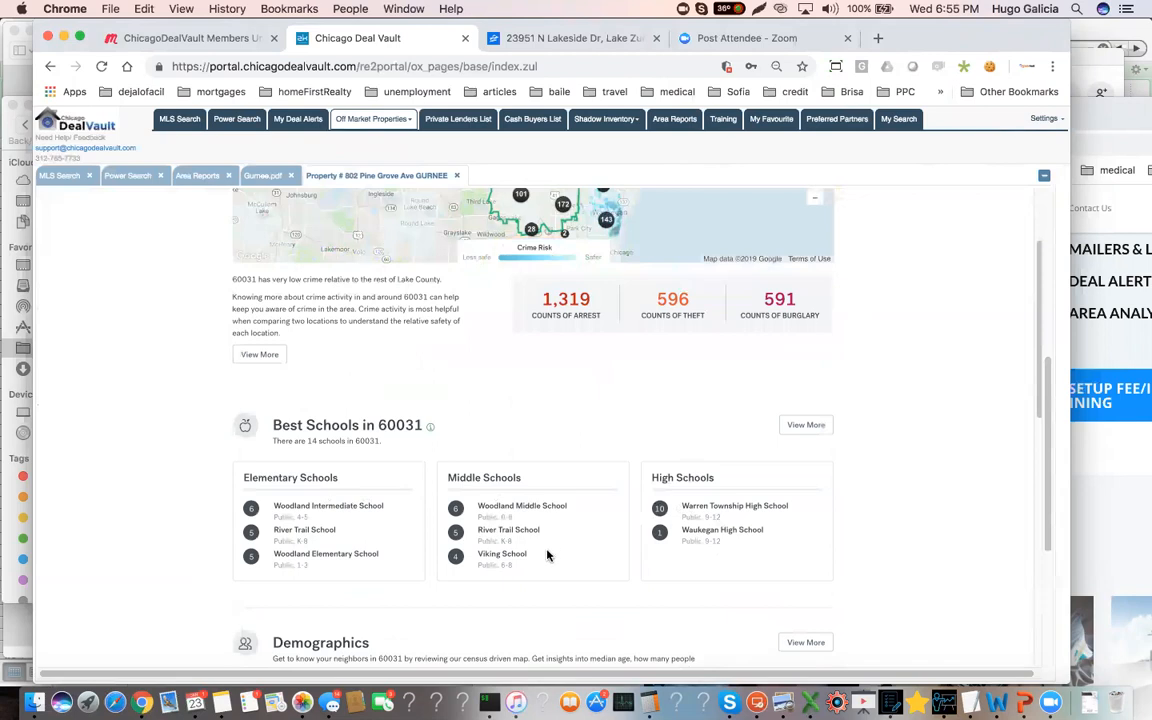
pyautogui.scroll(-2, 545, 548)
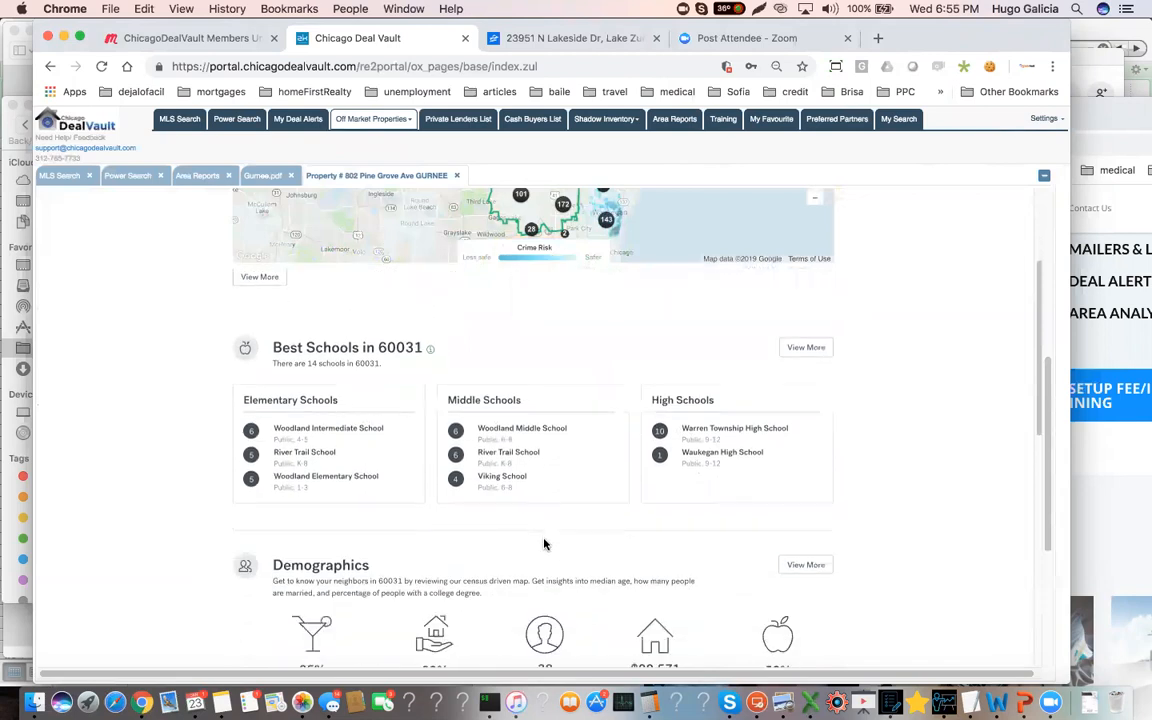
pyautogui.scroll(-3, 544, 544)
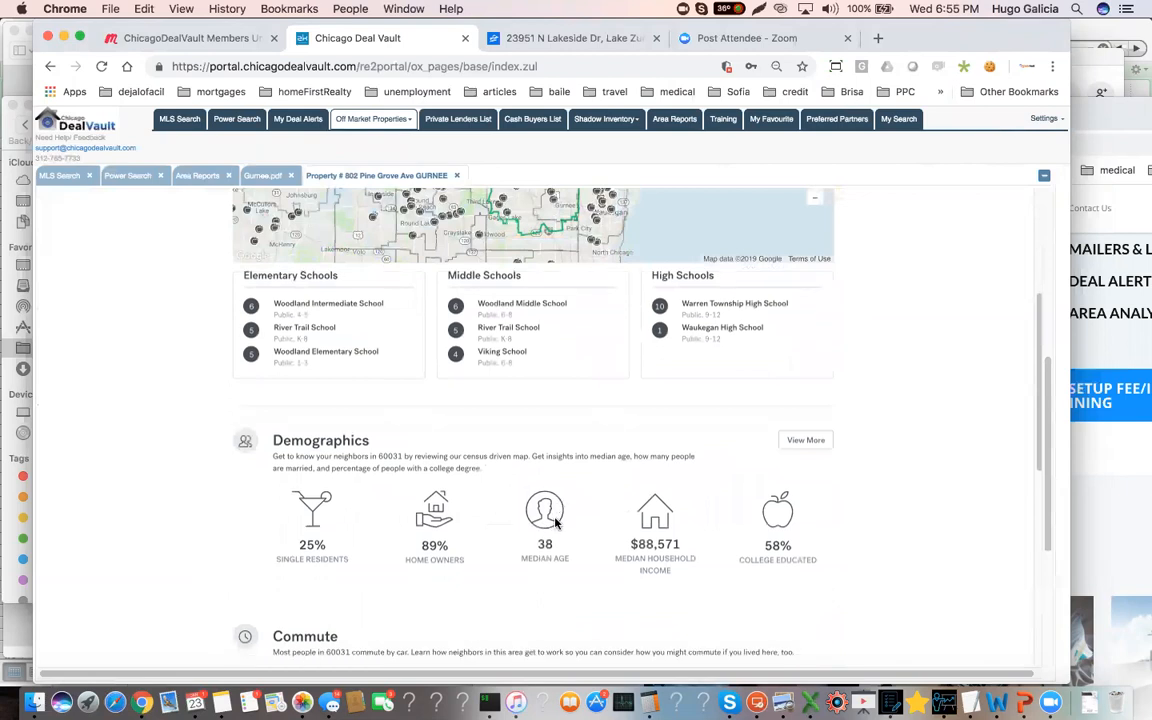
pyautogui.scroll(-3, 556, 523)
pyautogui.scroll(10, 556, 525)
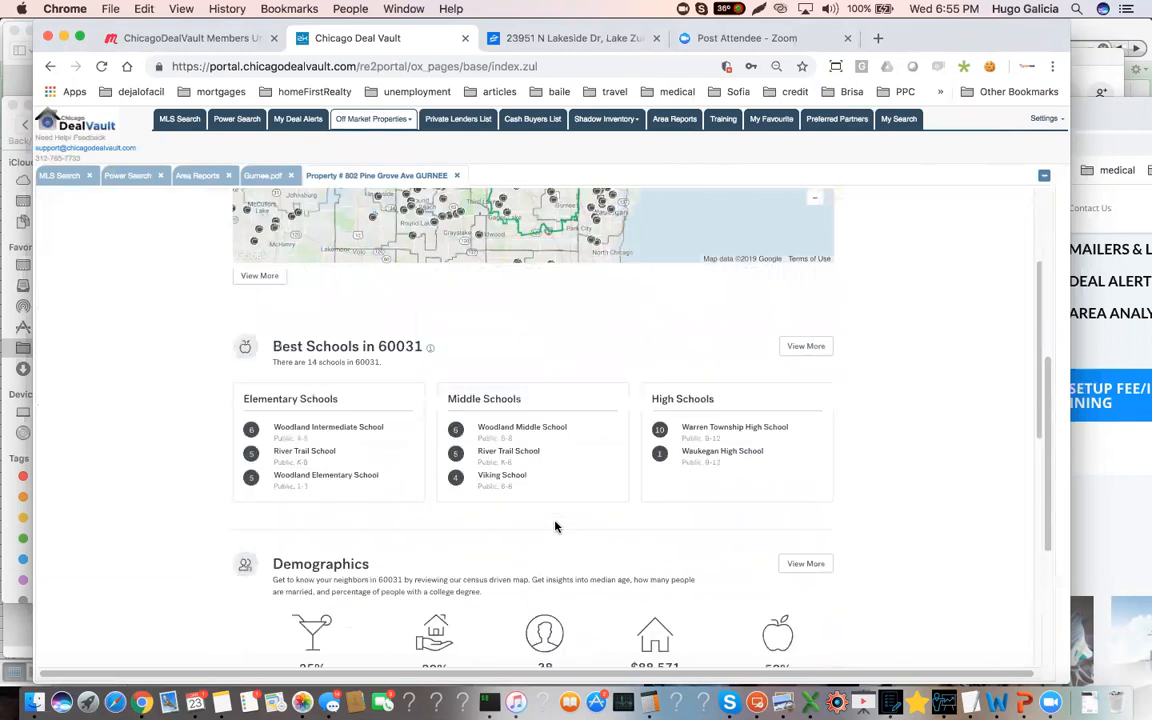
# Recheck the housing market trends and median figures, and return to the rental calculator
pyautogui.scroll(5, 555, 527)
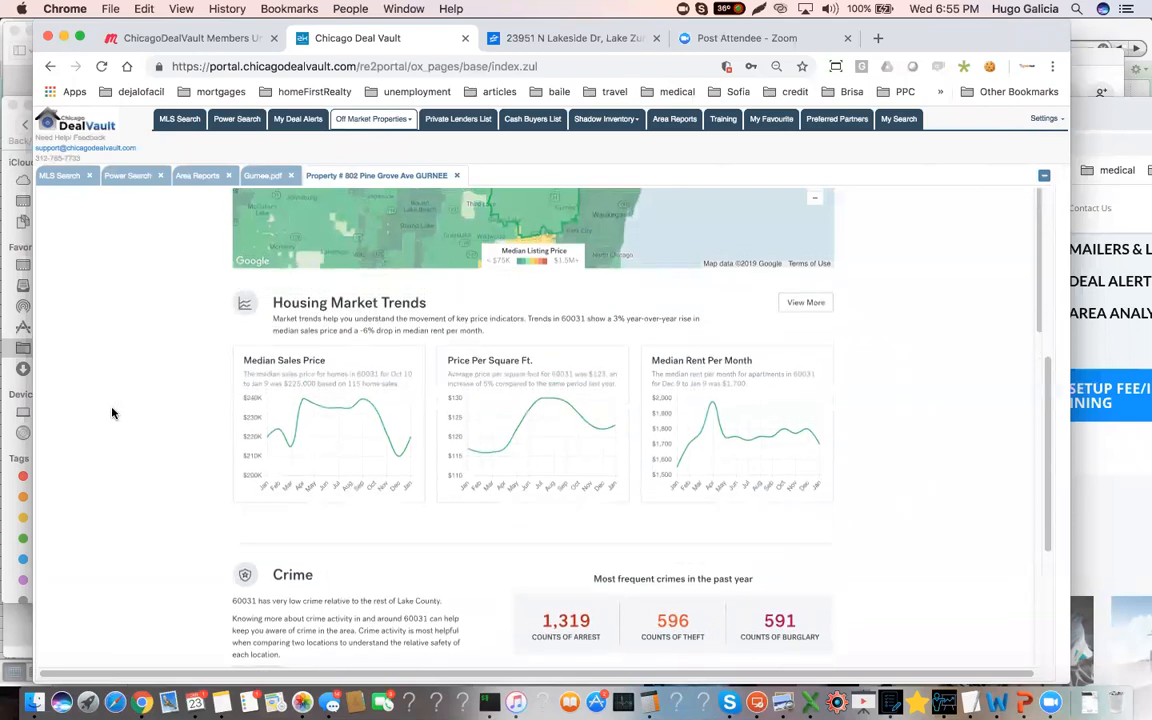
pyautogui.scroll(5, 111, 413)
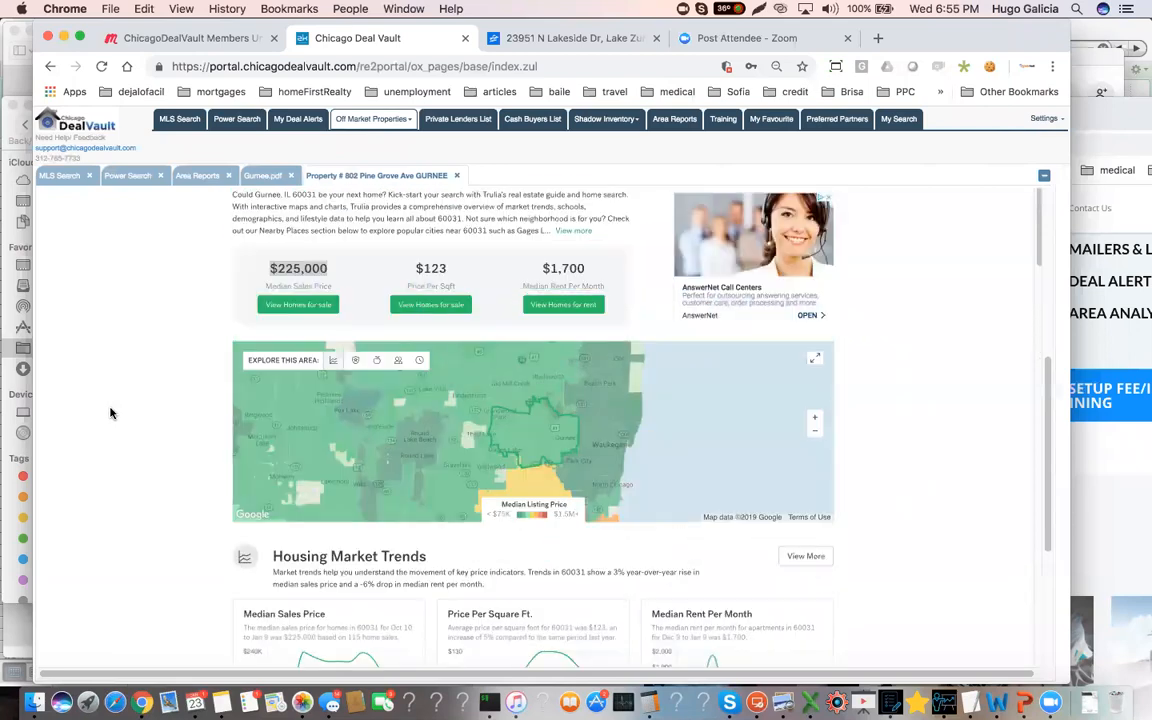
pyautogui.scroll(1, 131, 377)
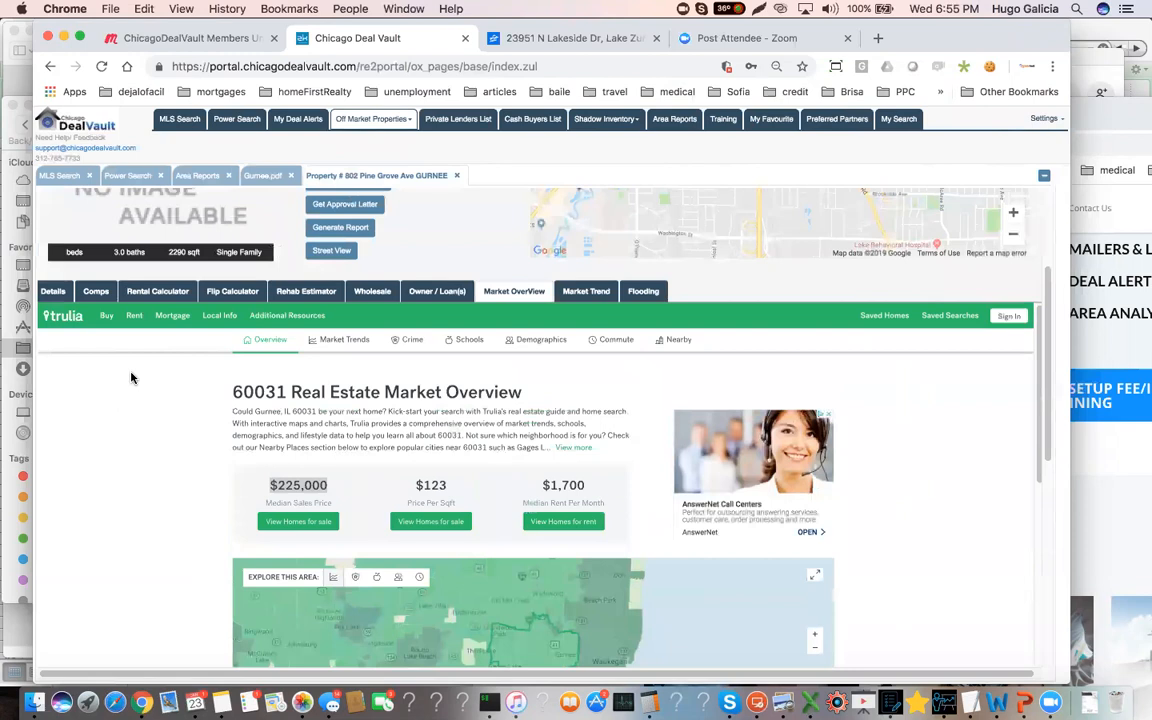
pyautogui.click(155, 292)
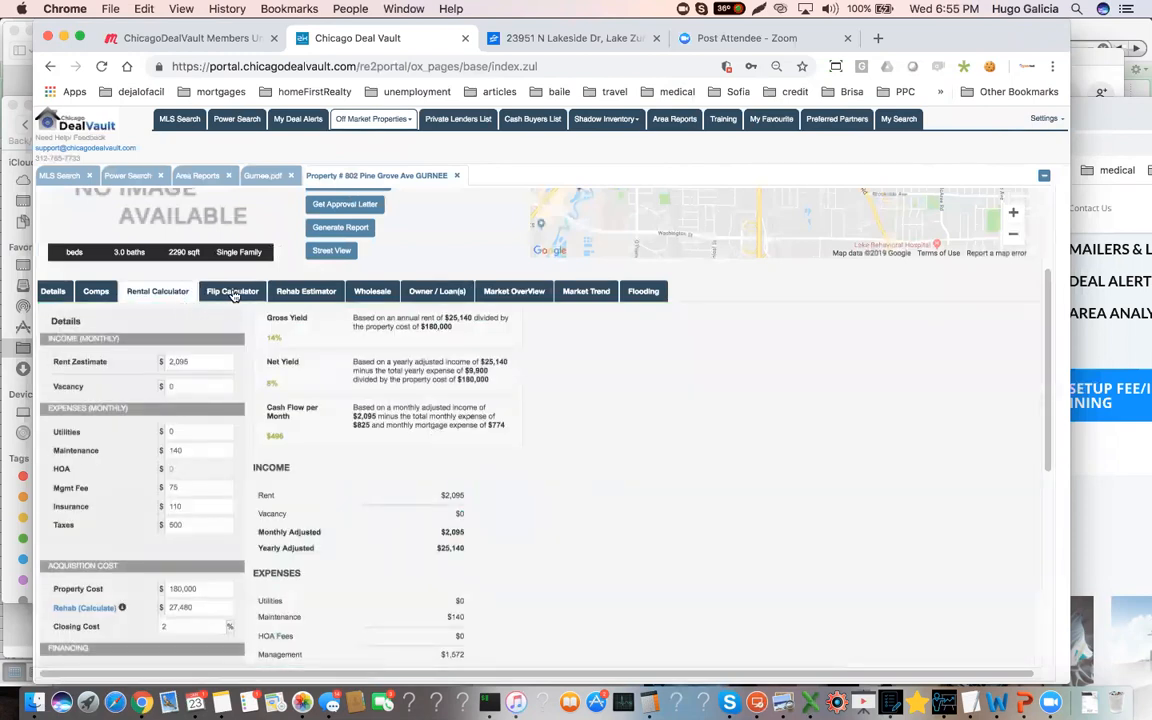
# Compare the Gurnee property's rental and flip calculator results, and highlight the net profit figure in the flip calculator
pyautogui.click(230, 295)
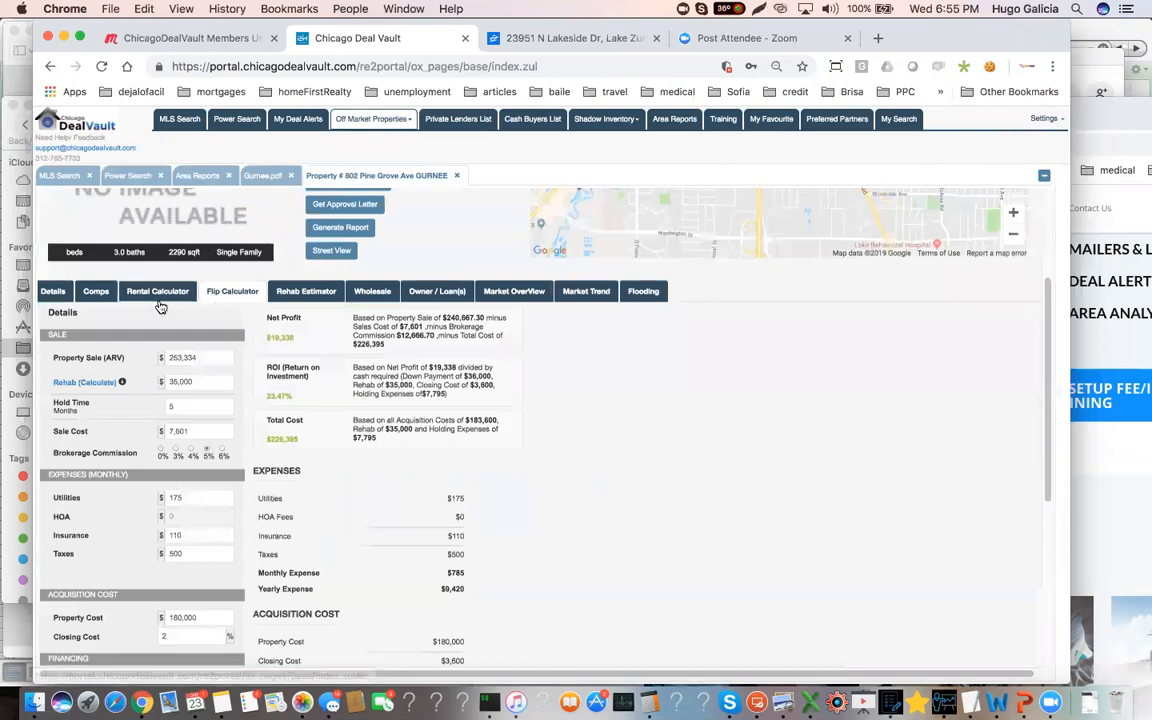
pyautogui.click(156, 292)
pyautogui.click(230, 293)
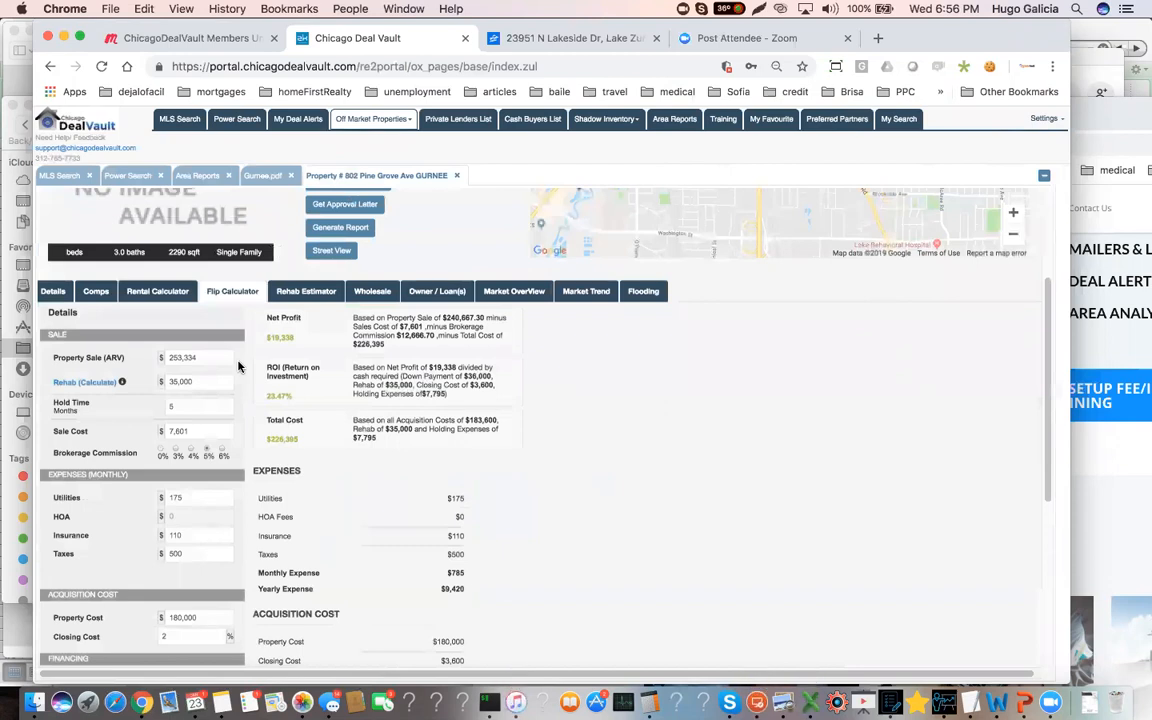
pyautogui.click(160, 294)
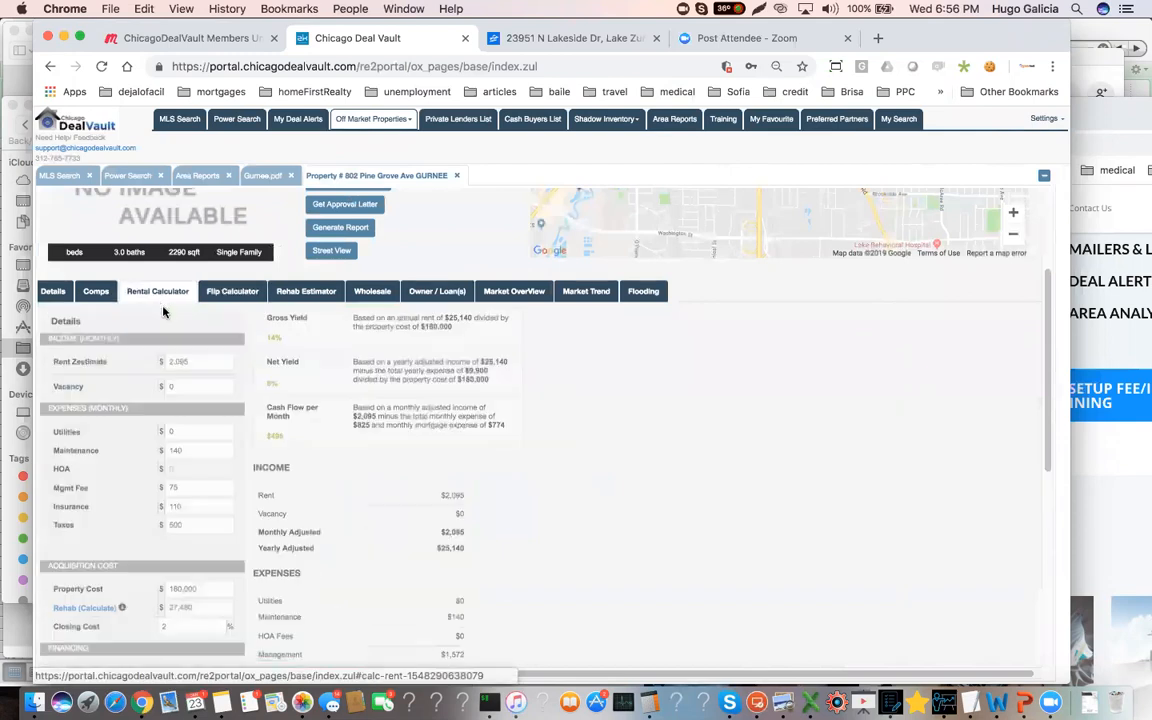
pyautogui.click(232, 291)
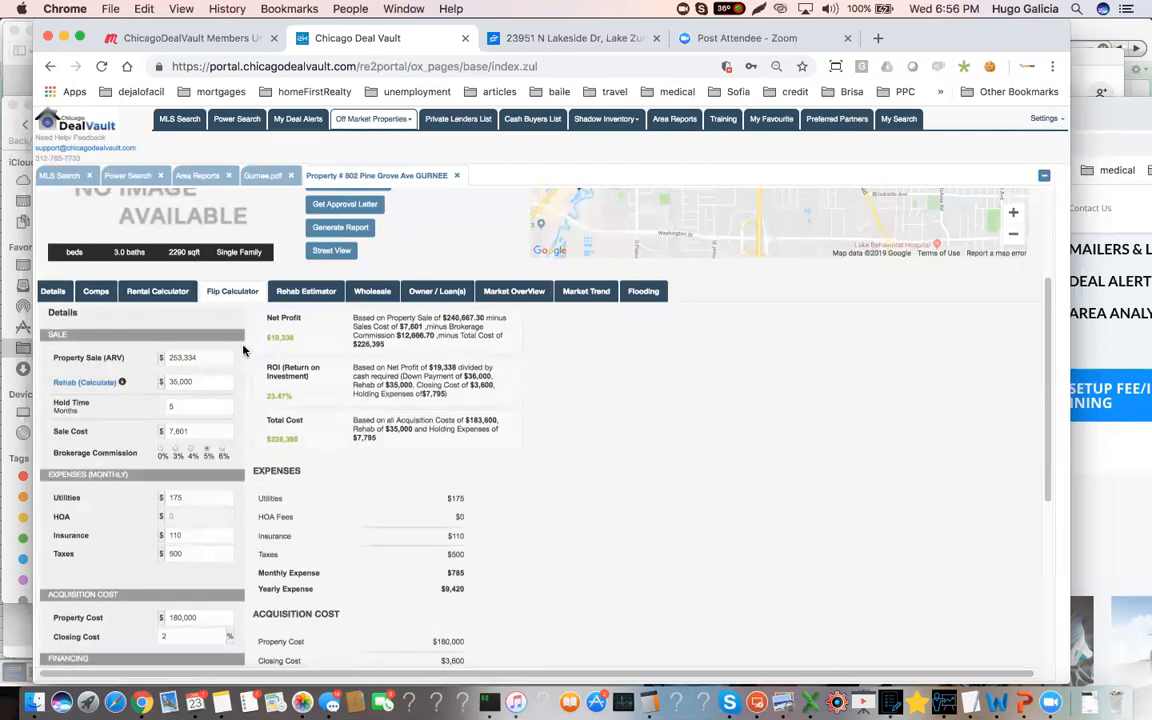
pyautogui.click(157, 291)
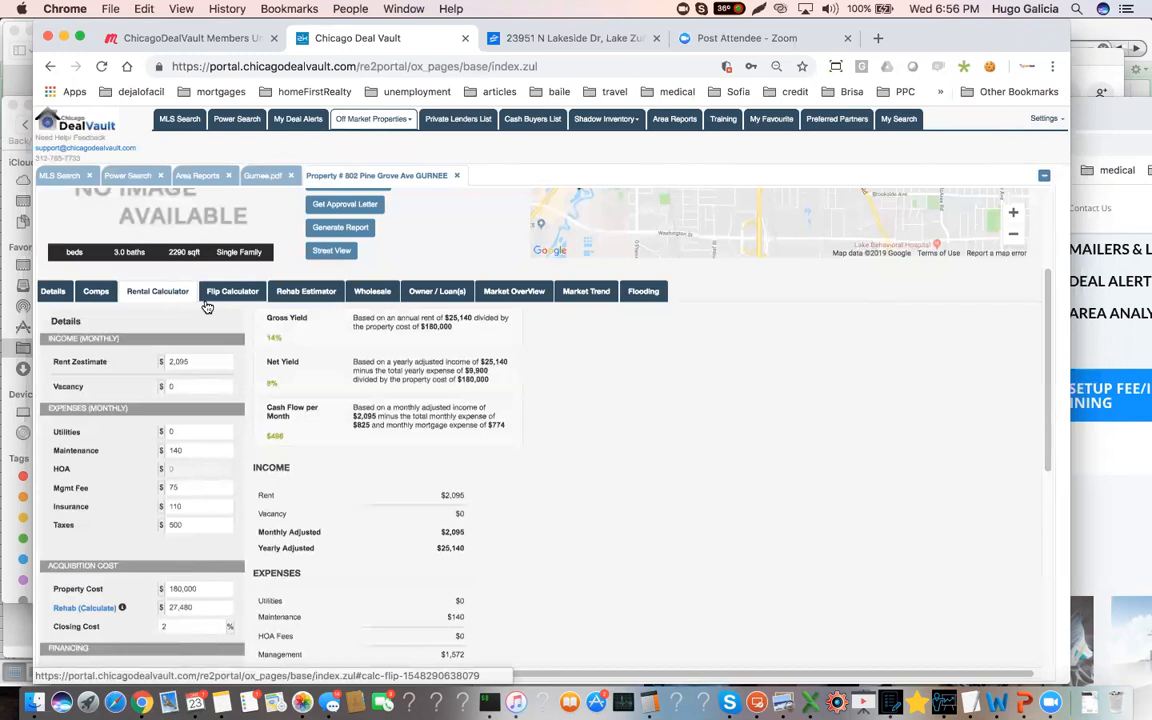
pyautogui.click(232, 293)
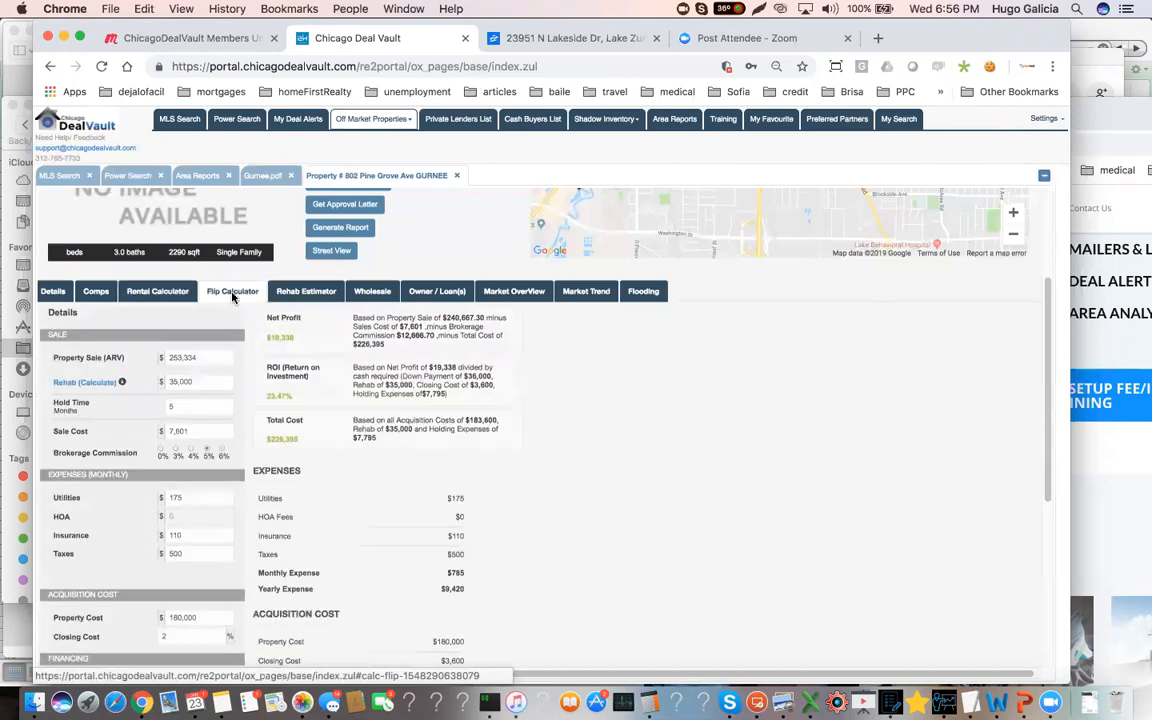
pyautogui.click(158, 296)
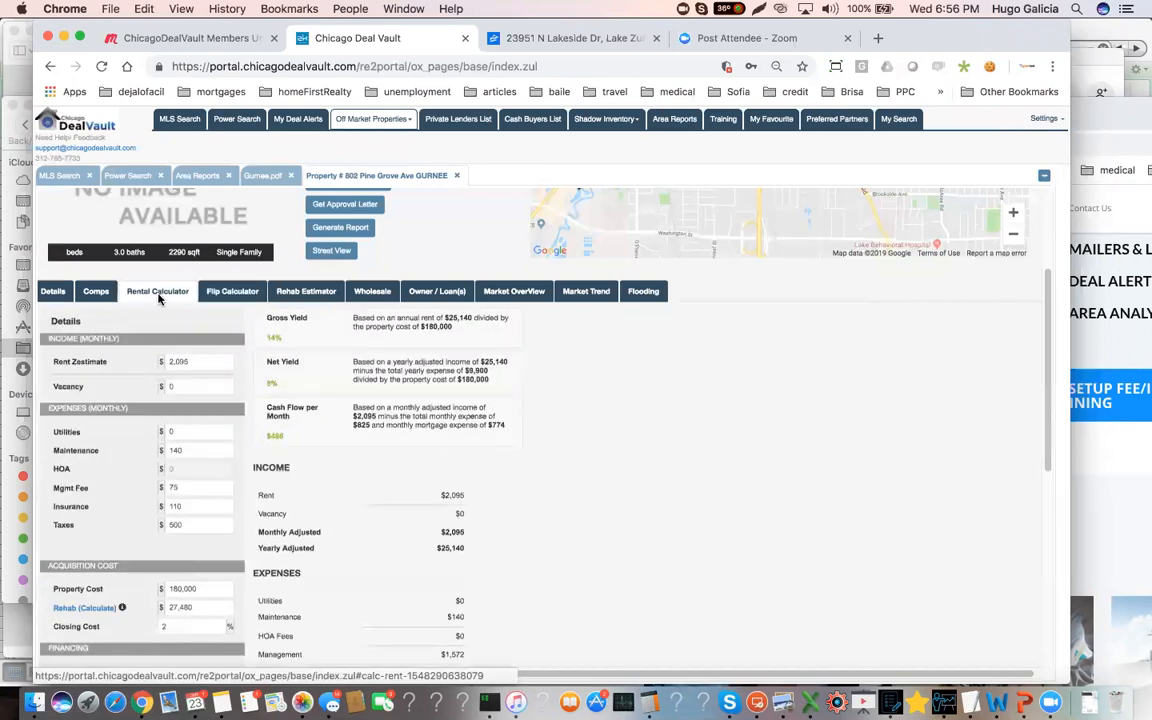
pyautogui.click(216, 293)
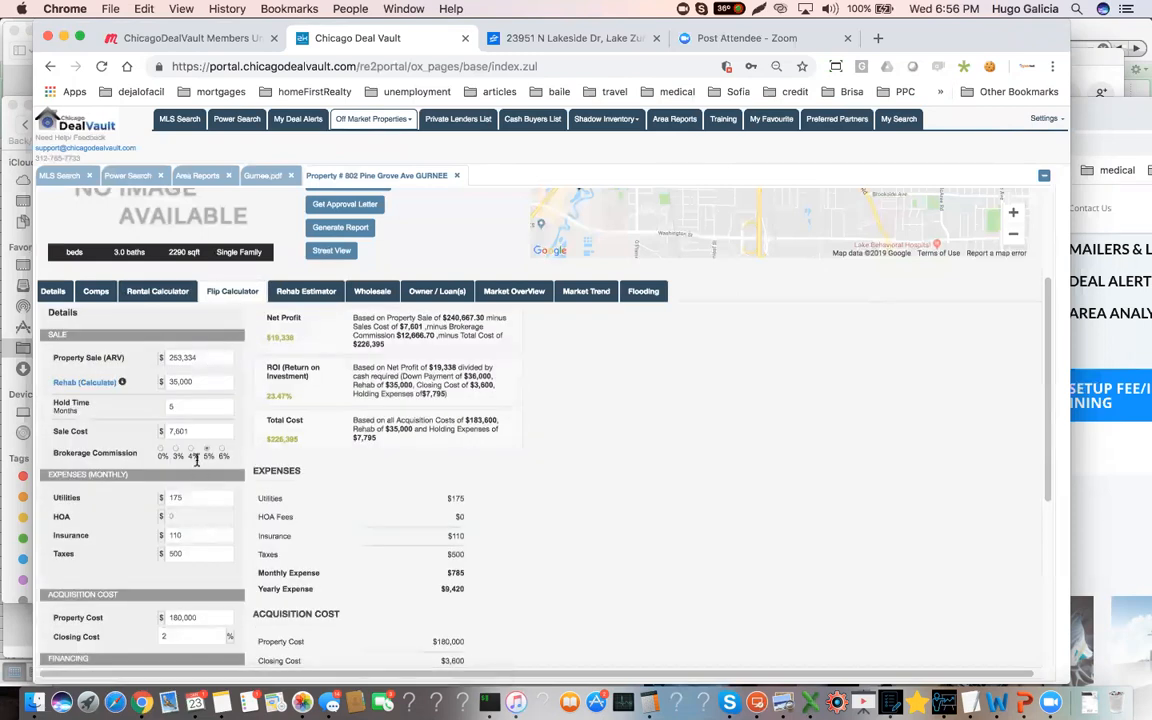
pyautogui.moveTo(300, 341); pyautogui.dragTo(262, 341)
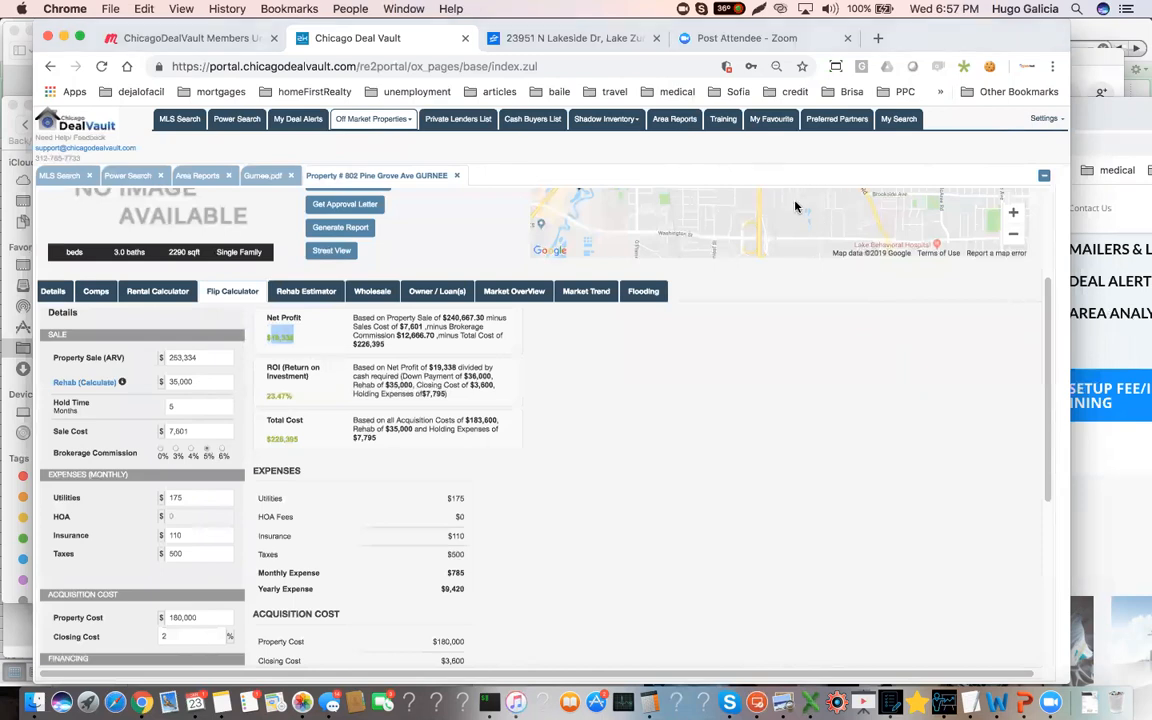
# Run a Power Search for the Carol Stream property, replacing the Gurnee address with the new street address
pyautogui.scroll(2, 496, 301)
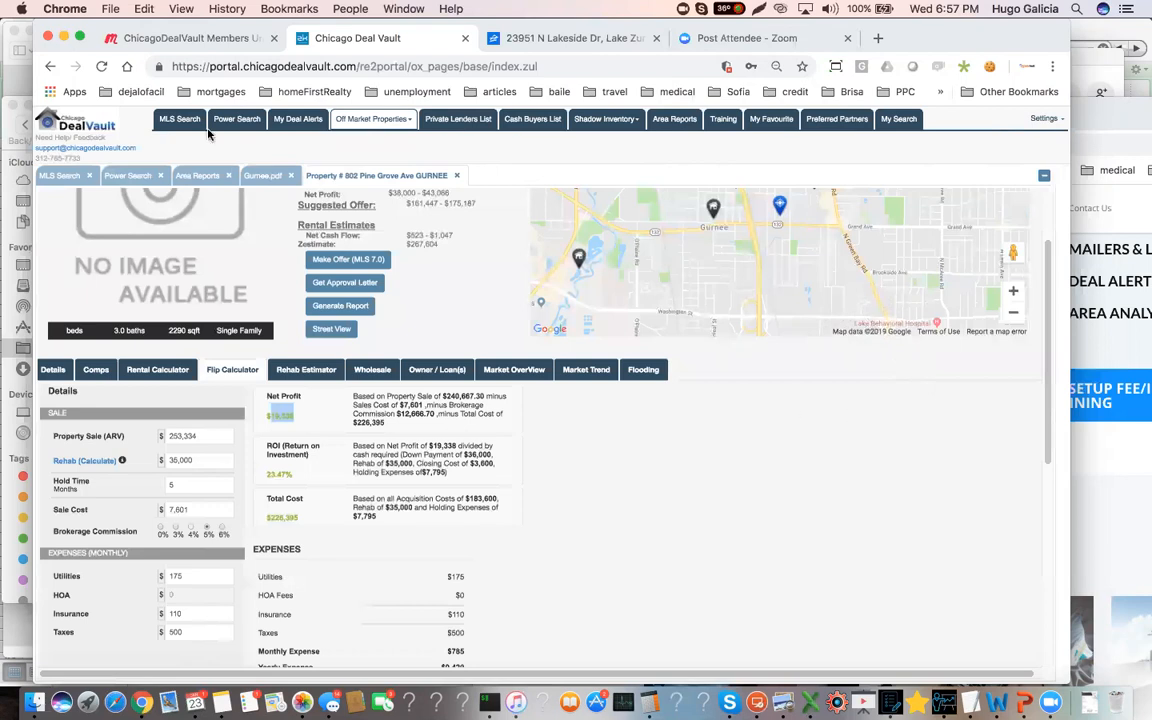
pyautogui.click(129, 176)
pyautogui.tripleClick(149, 224)
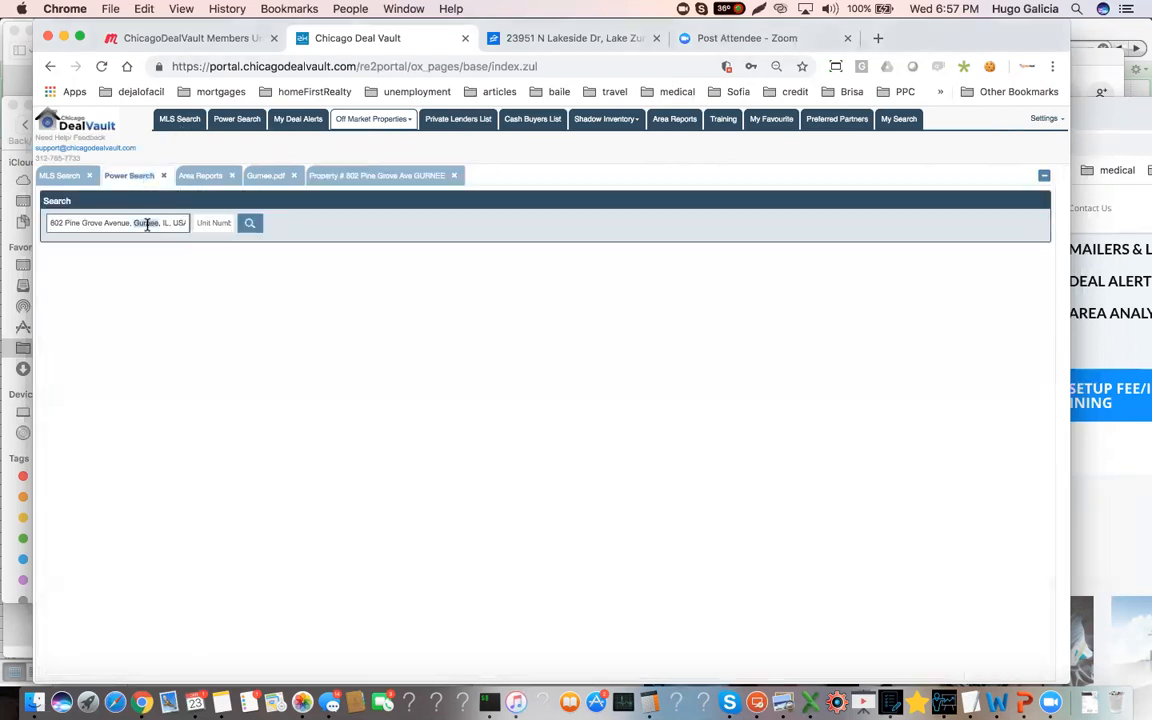
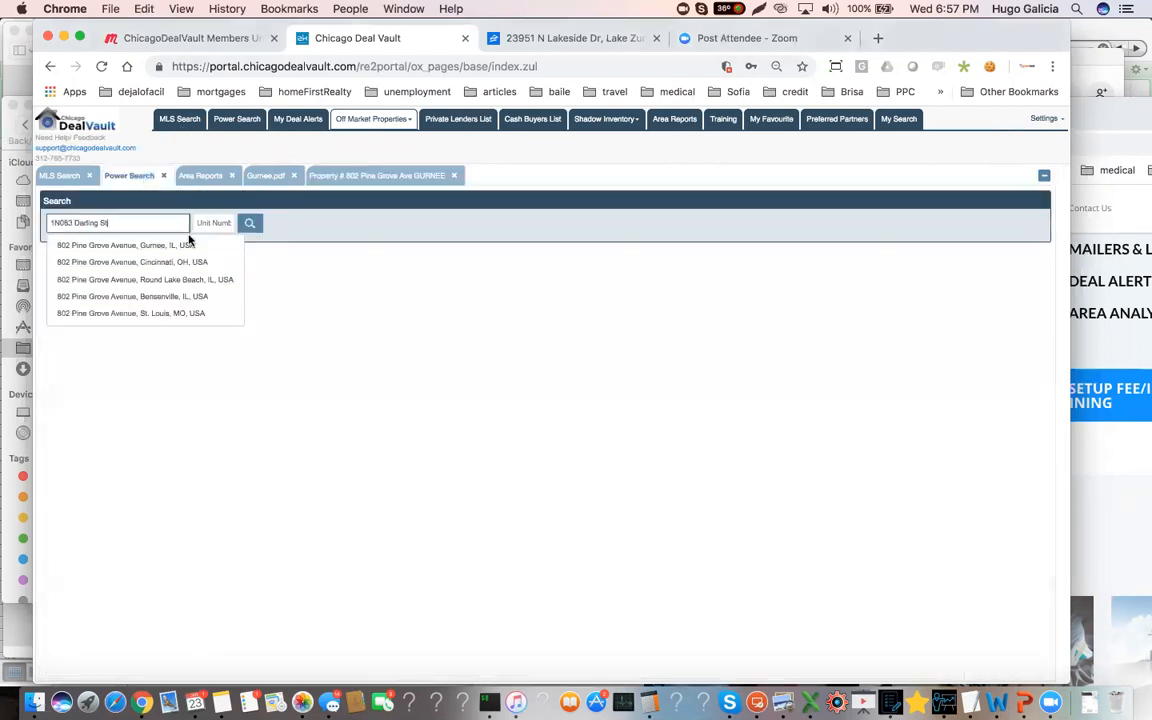
pyautogui.click(149, 247)
pyautogui.click(250, 223)
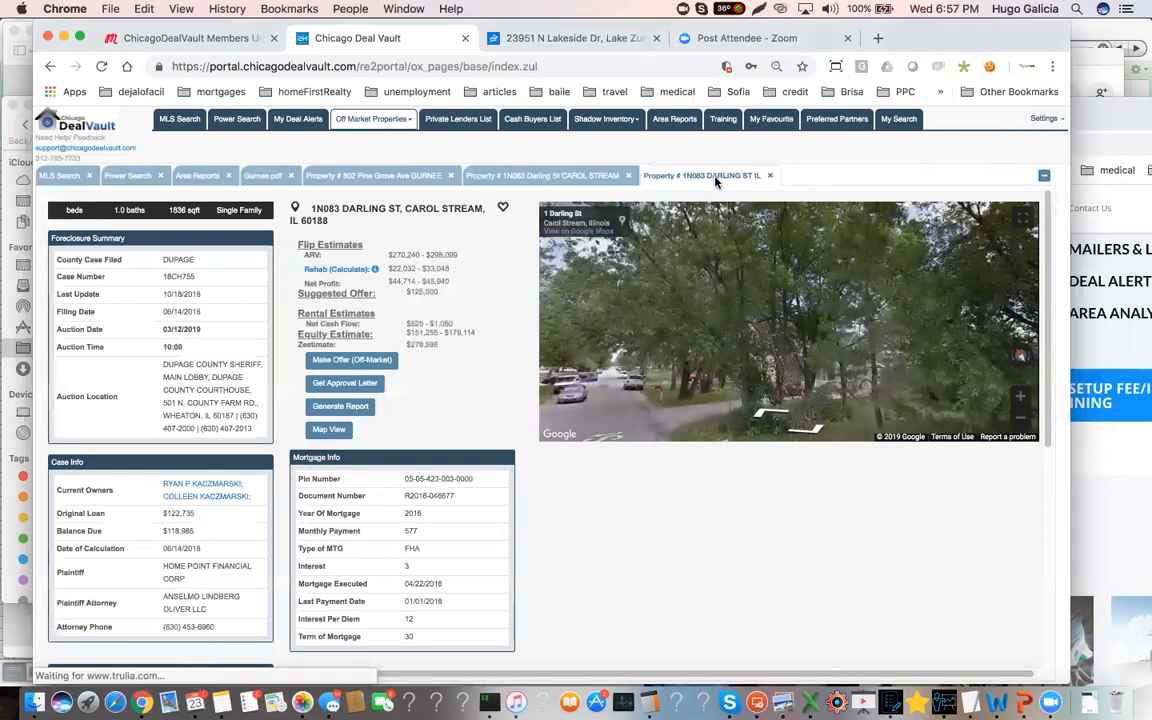
# Compare the Carol Stream property's foreclosure and mortgage record with its comps and estimates page
pyautogui.click(567, 176)
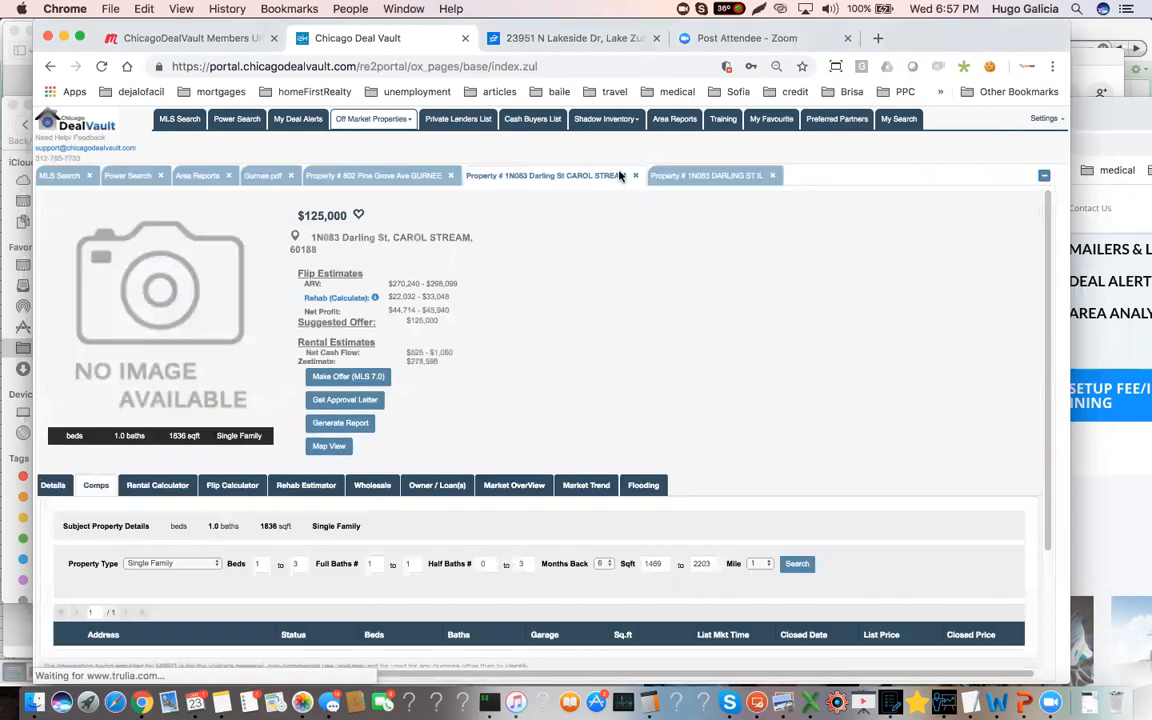
pyautogui.click(703, 176)
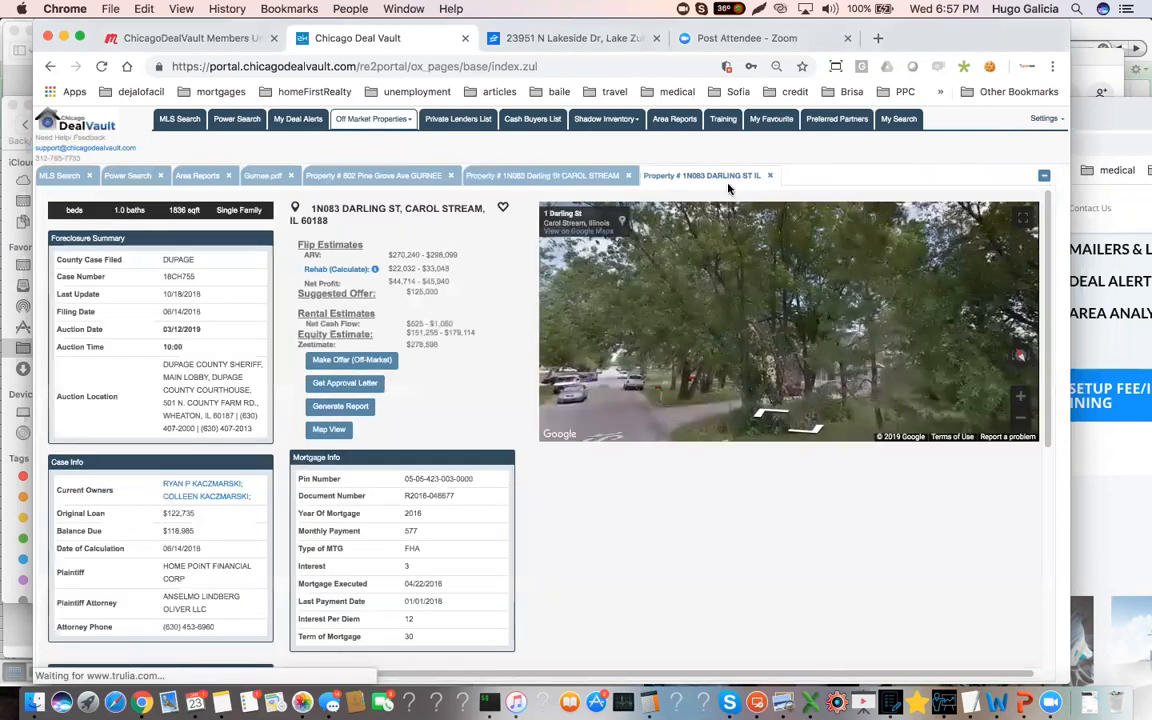
pyautogui.click(600, 177)
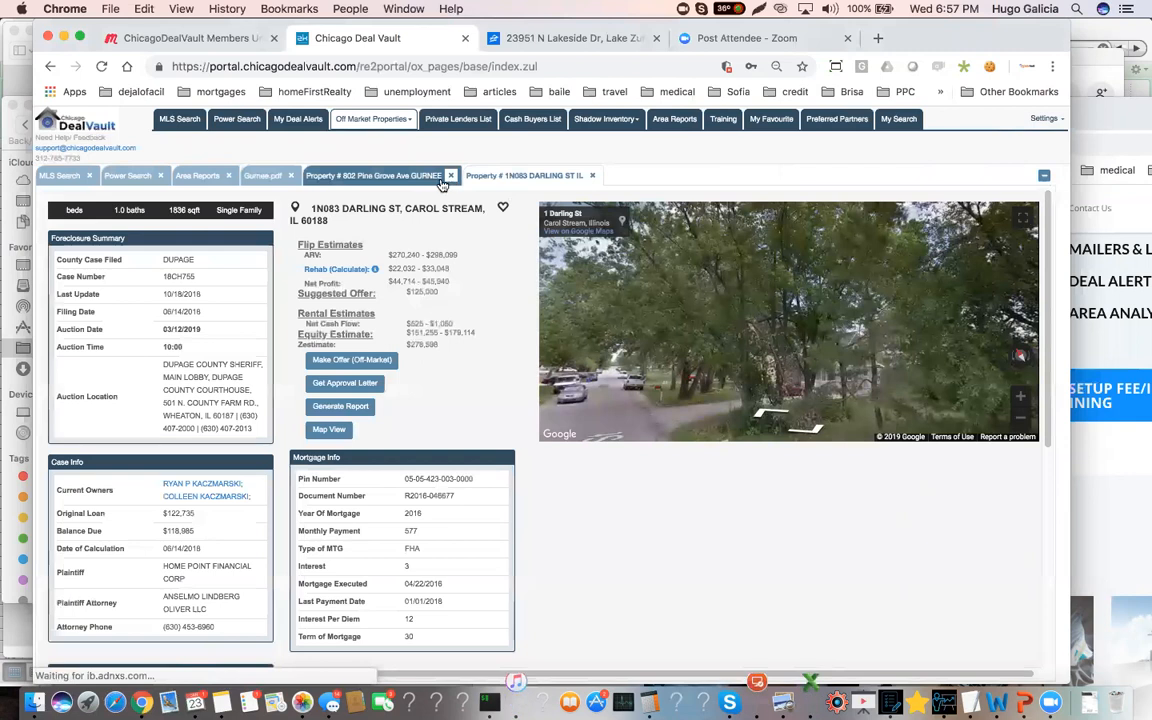
# Close the Gurnee report, the Gurnee property and the duplicate Carol Stream comps page, keeping the foreclosure record open
pyautogui.click(441, 178)
pyautogui.click(290, 175)
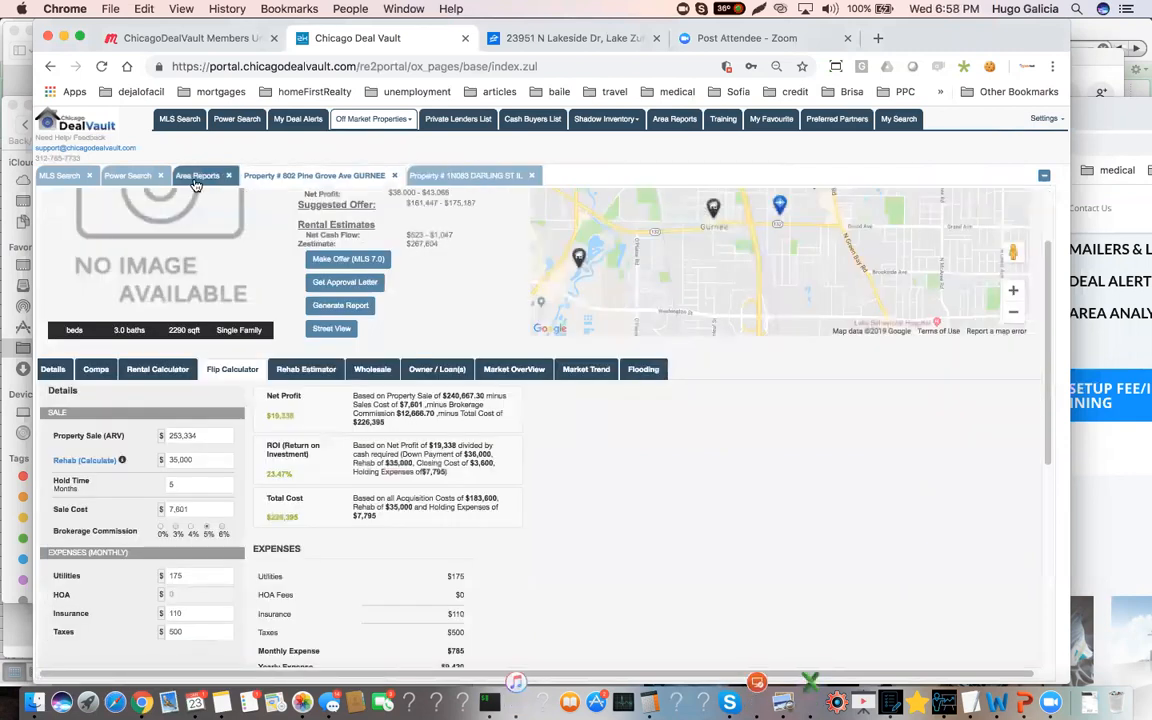
pyautogui.click(196, 180)
pyautogui.click(391, 177)
pyautogui.click(288, 175)
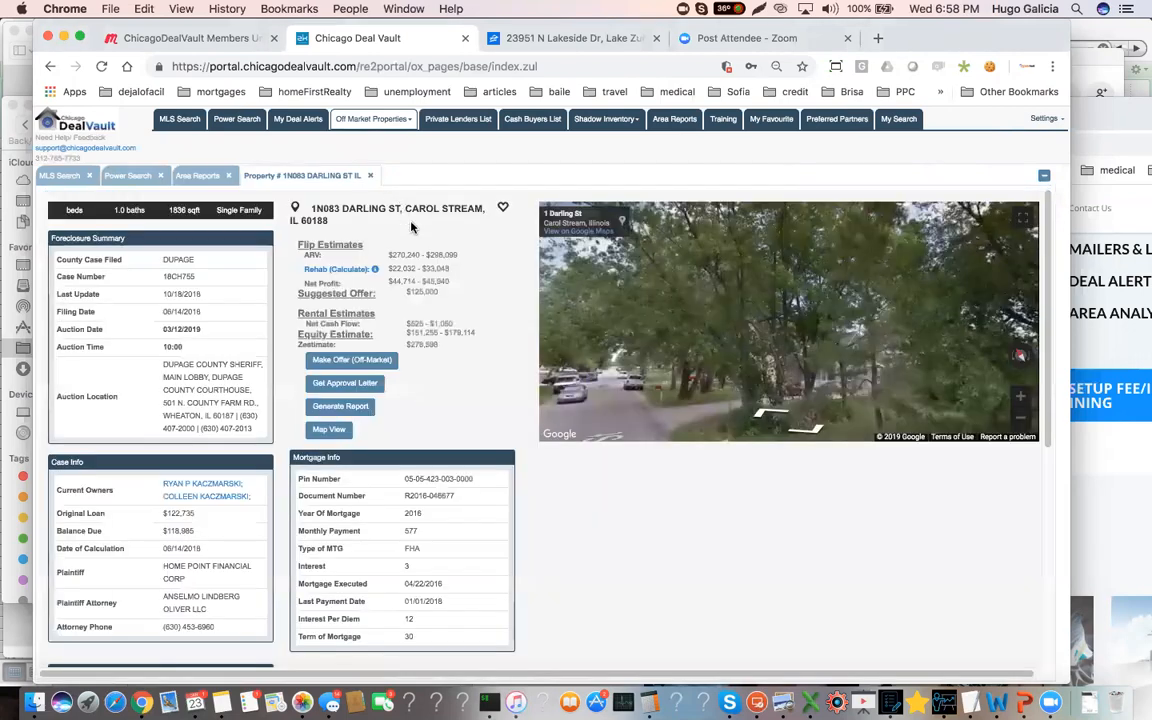
# Search the area reports for "carol" and open Carol Stream.pdf
pyautogui.click(197, 176)
pyautogui.doubleClick(169, 227)
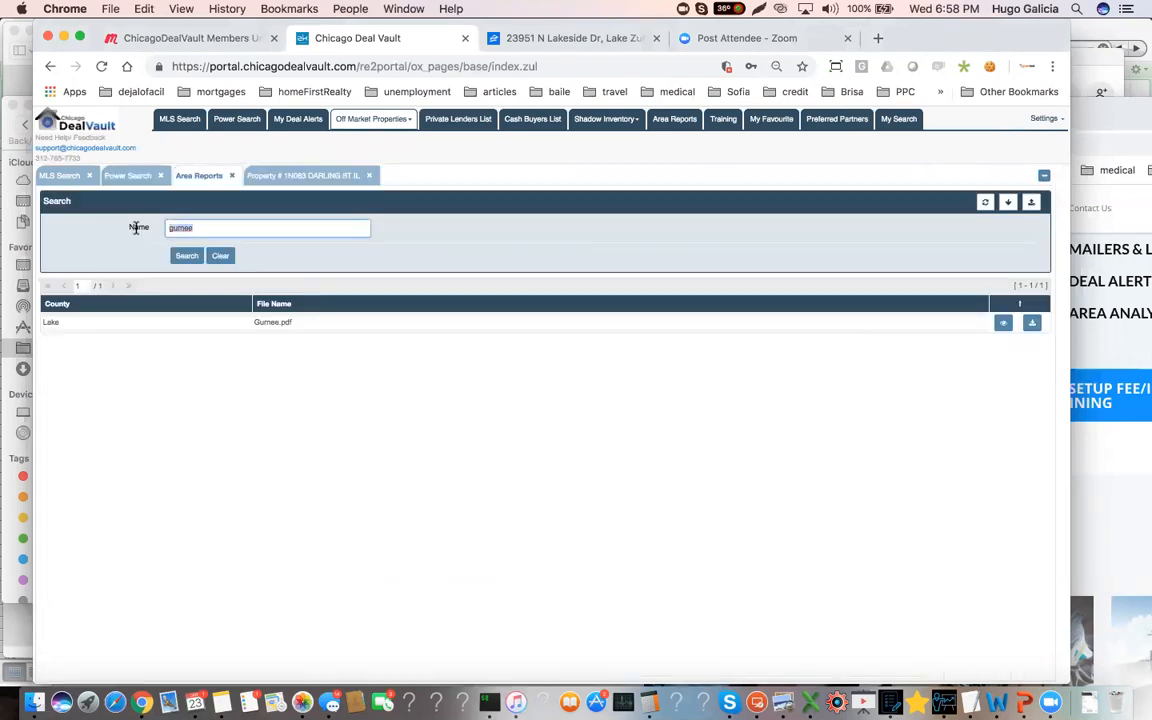
pyautogui.write('caa')
pyautogui.press('Return')
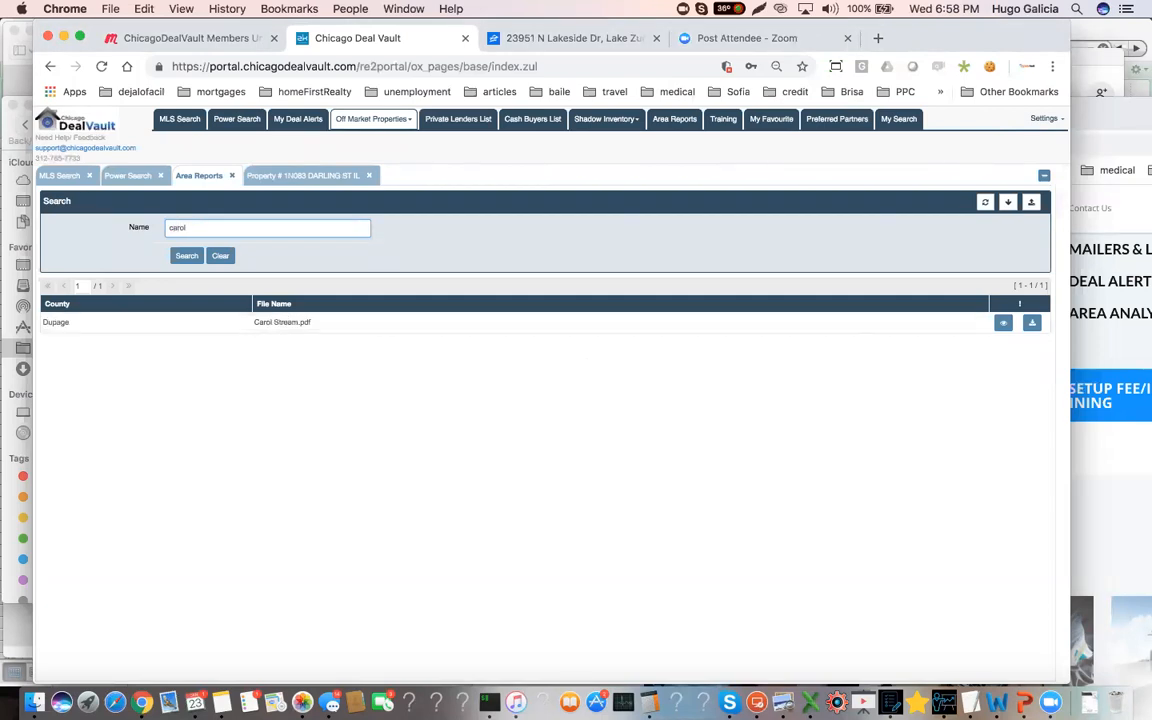
pyautogui.click(282, 321)
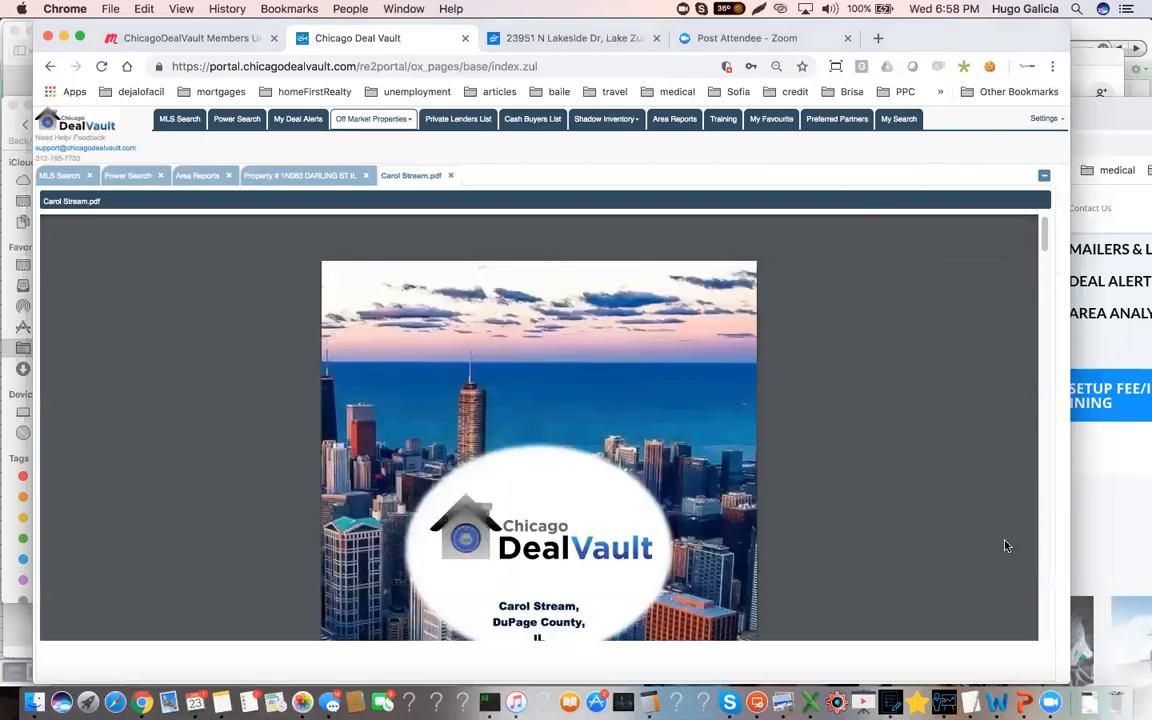
# Enlarge the Carol Stream report and examine its area map, observed factors, livability ratings and crime section
pyautogui.scroll(-1, 1008, 597)
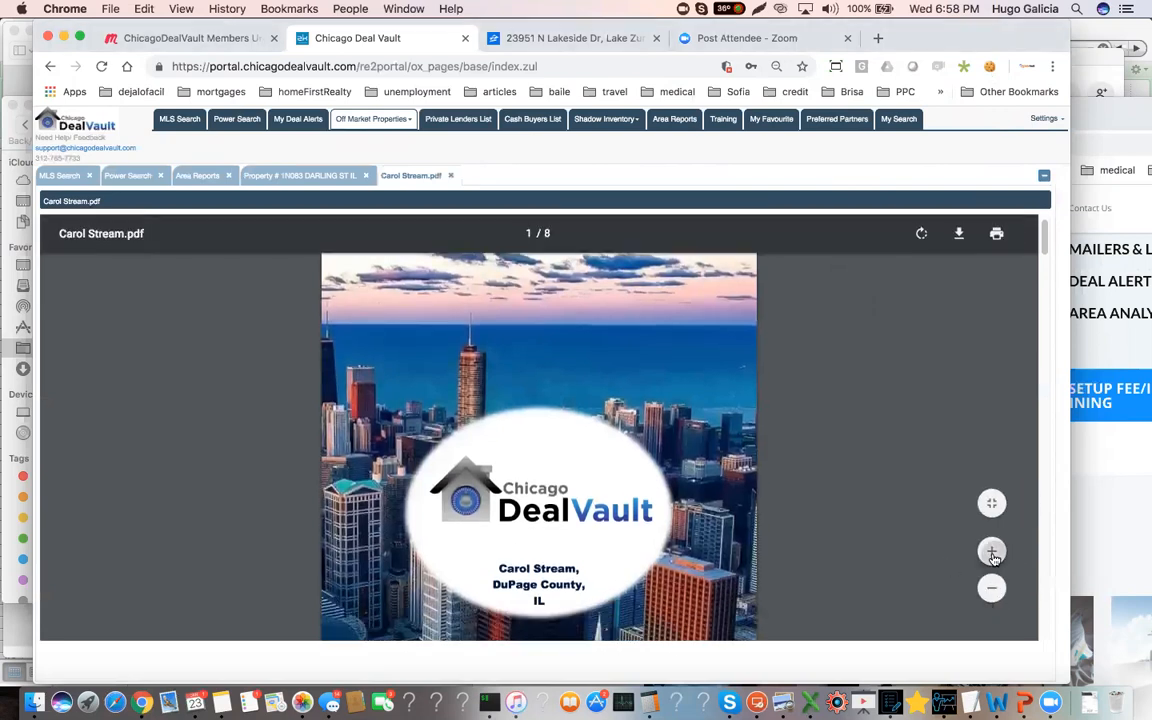
pyautogui.click(989, 551)
pyautogui.click(988, 556)
pyautogui.click(990, 556)
pyautogui.scroll(-5, 700, 512)
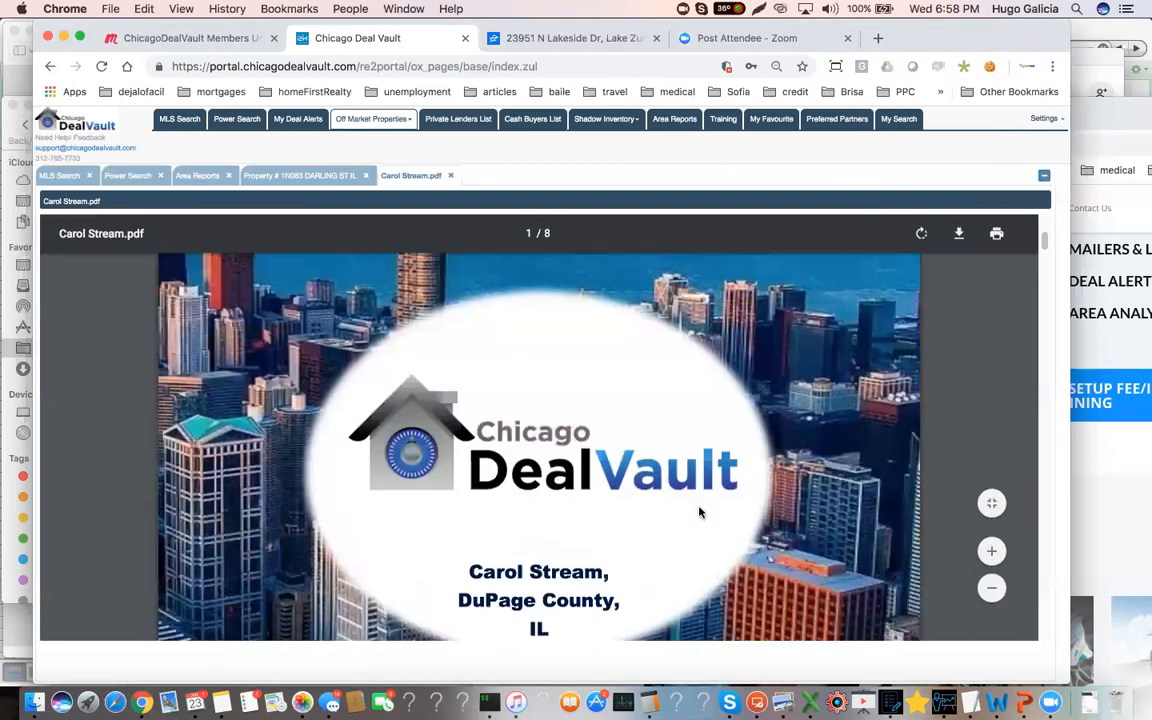
pyautogui.scroll(-10, 699, 512)
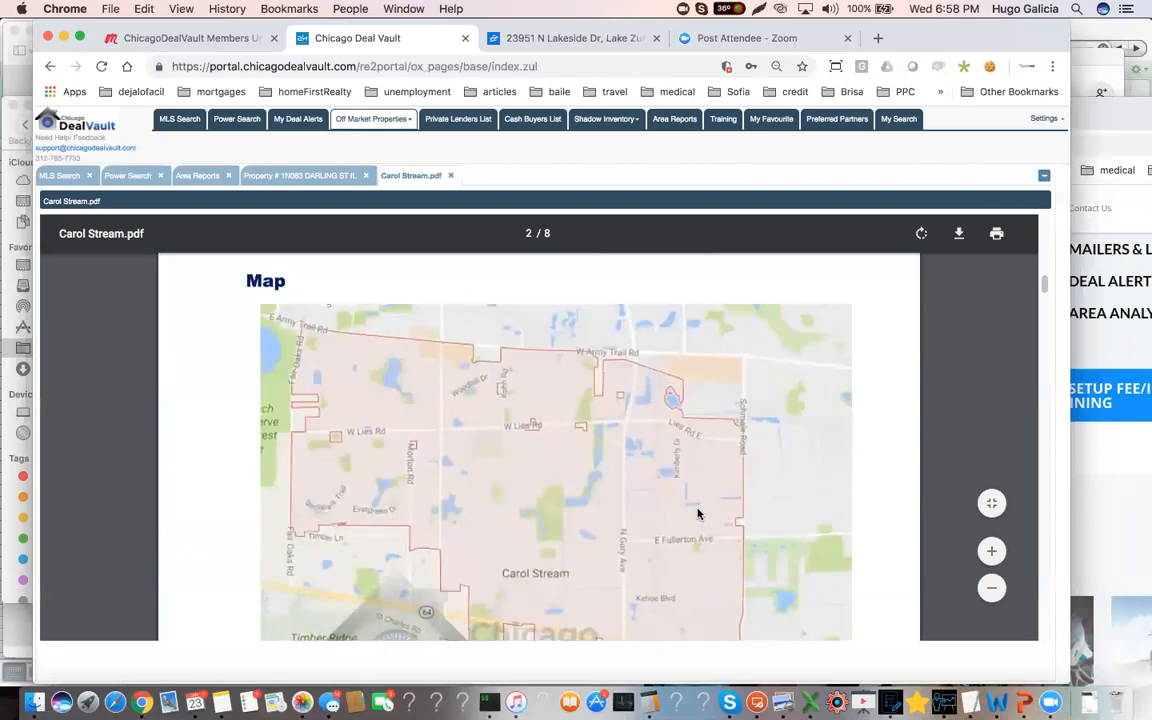
pyautogui.scroll(-5, 698, 512)
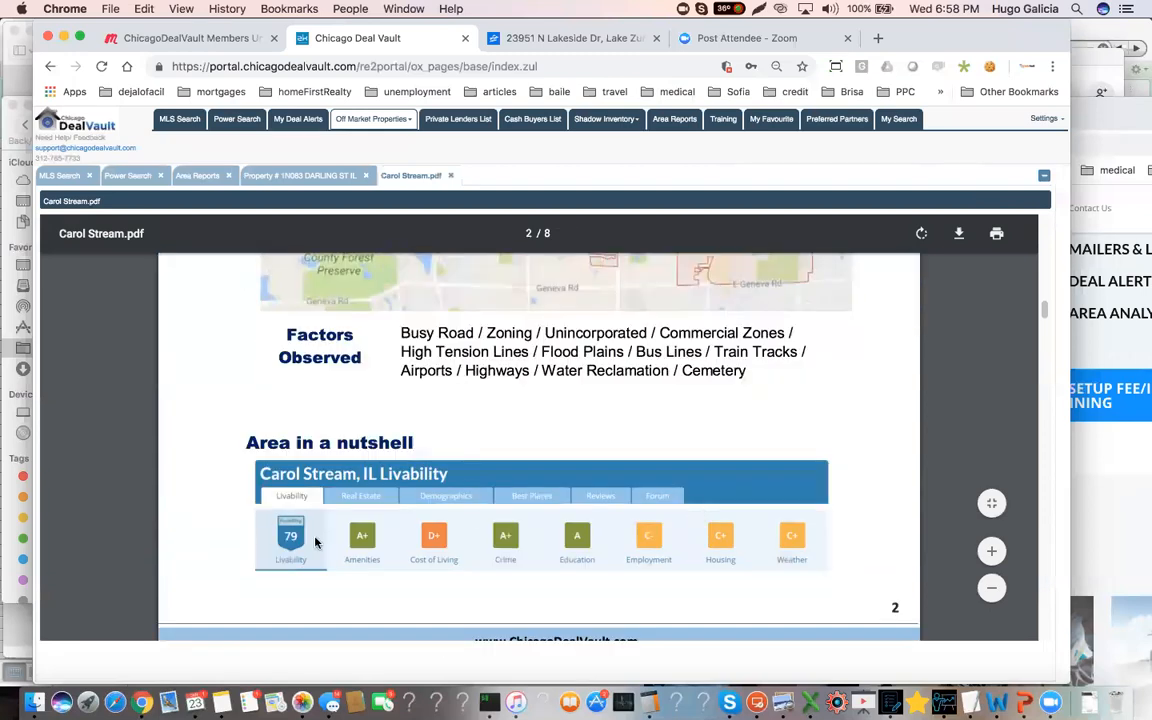
pyautogui.scroll(-10, 300, 557)
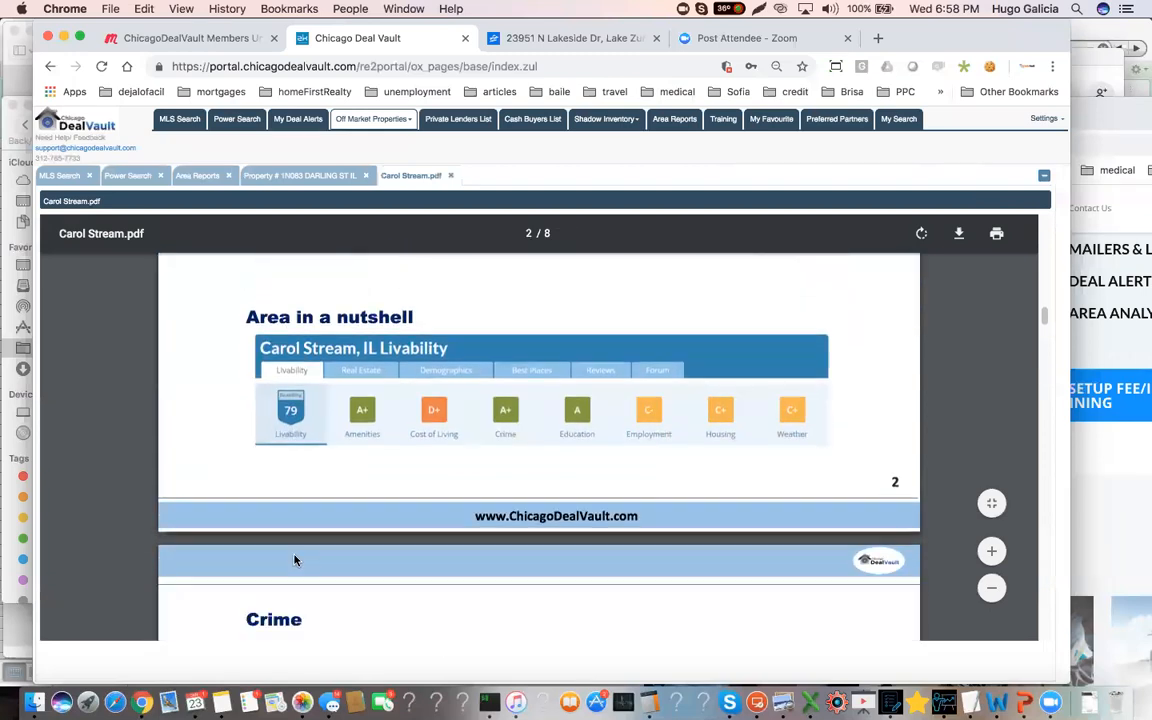
pyautogui.scroll(-10, 629, 535)
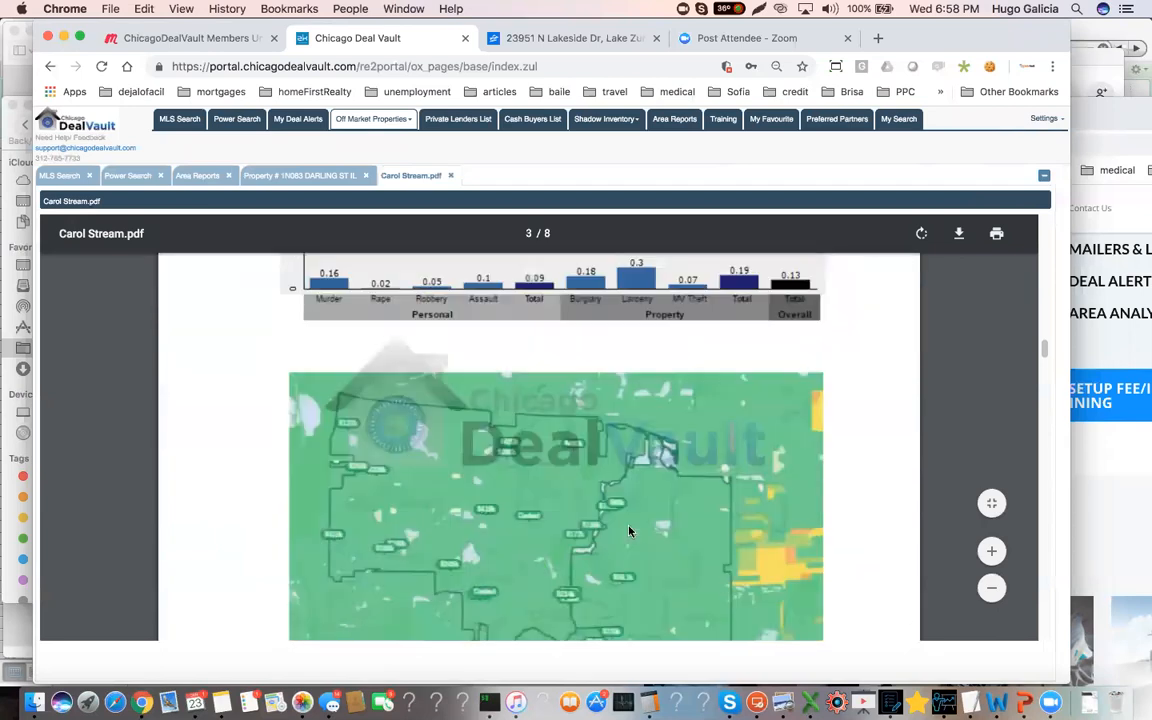
pyautogui.scroll(-10, 629, 535)
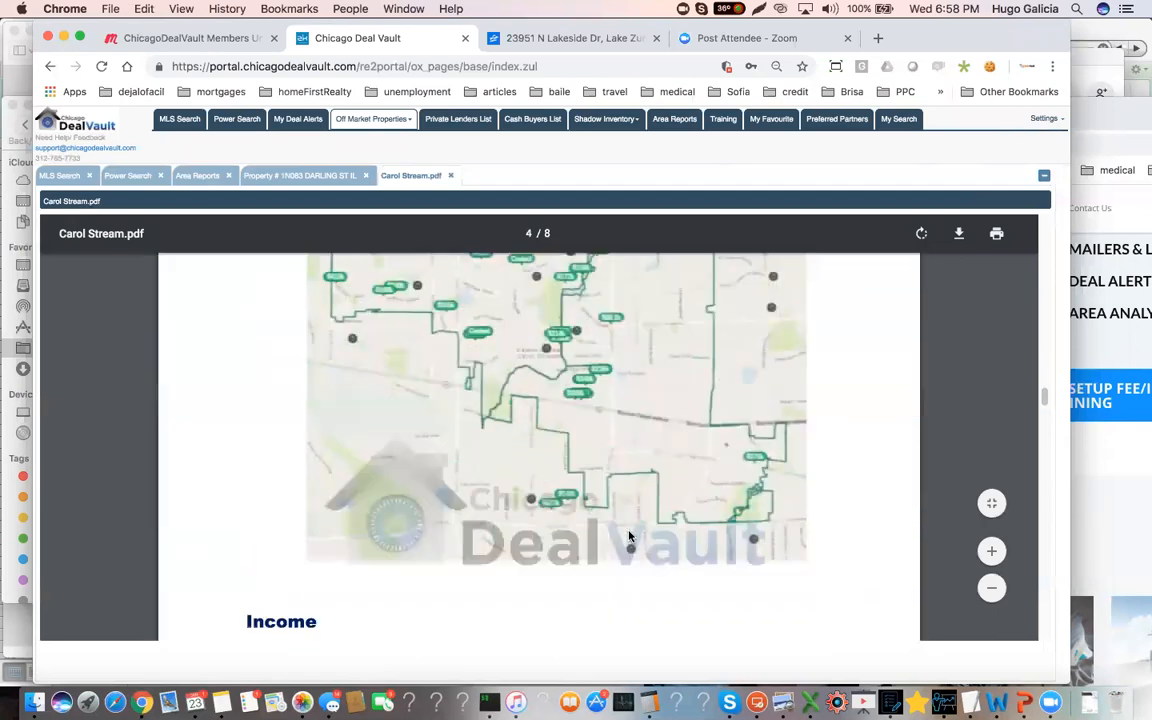
# Examine the report's household income, population, employment, housing occupancy and conclusion sections, continuing to the 12-month sales market analysis
pyautogui.scroll(1, 546, 377)
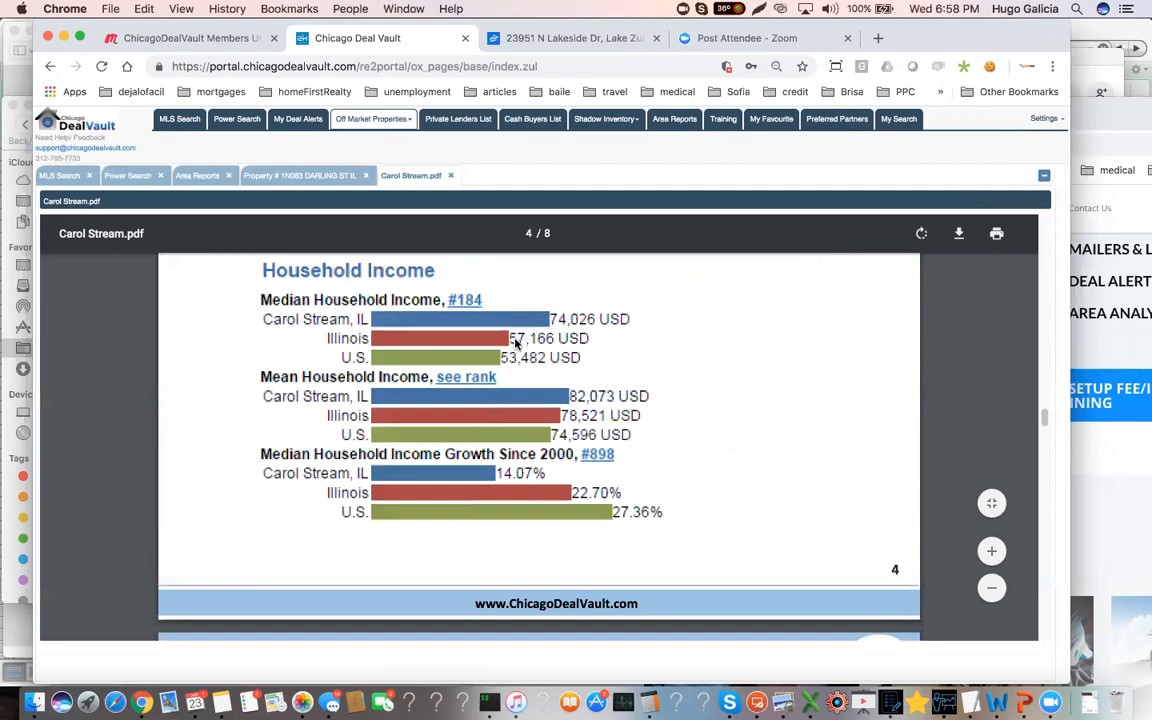
pyautogui.scroll(-5, 589, 380)
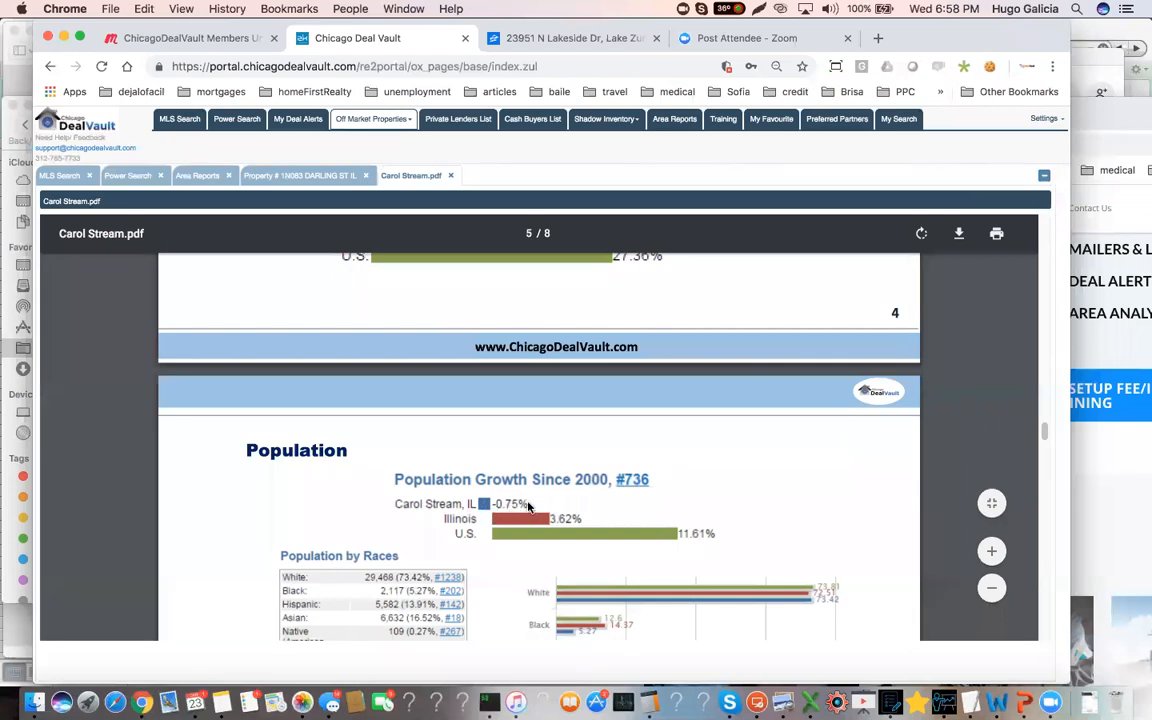
pyautogui.scroll(-6, 527, 510)
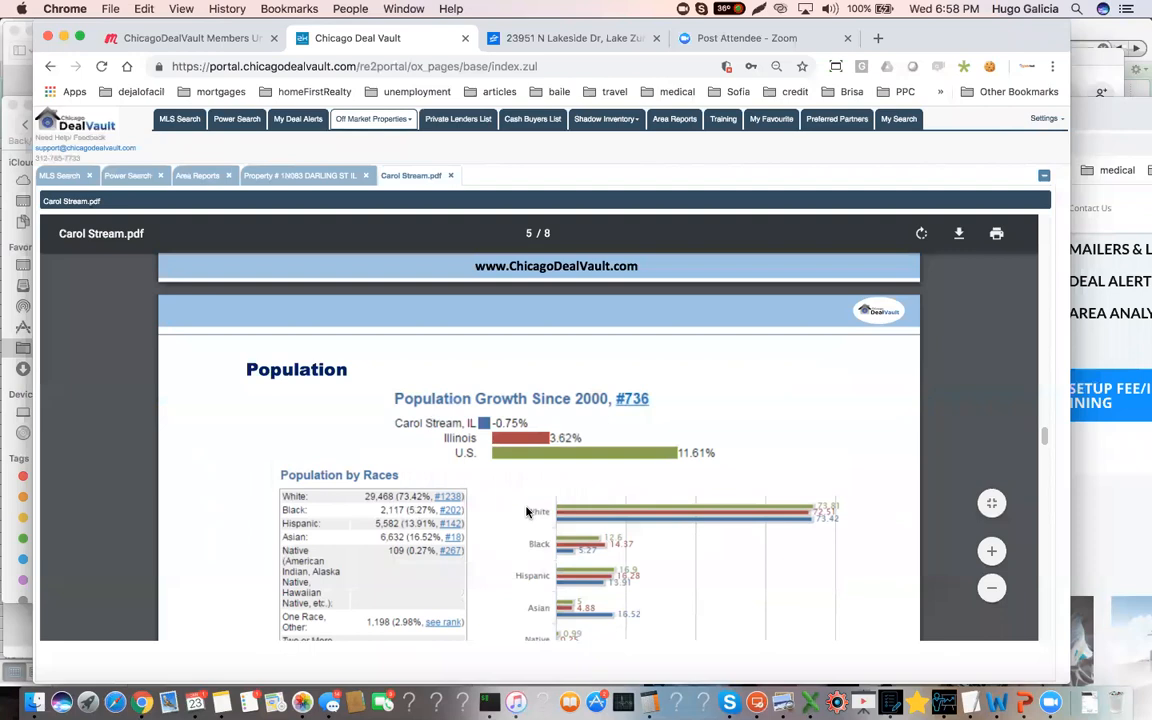
pyautogui.scroll(-10, 527, 510)
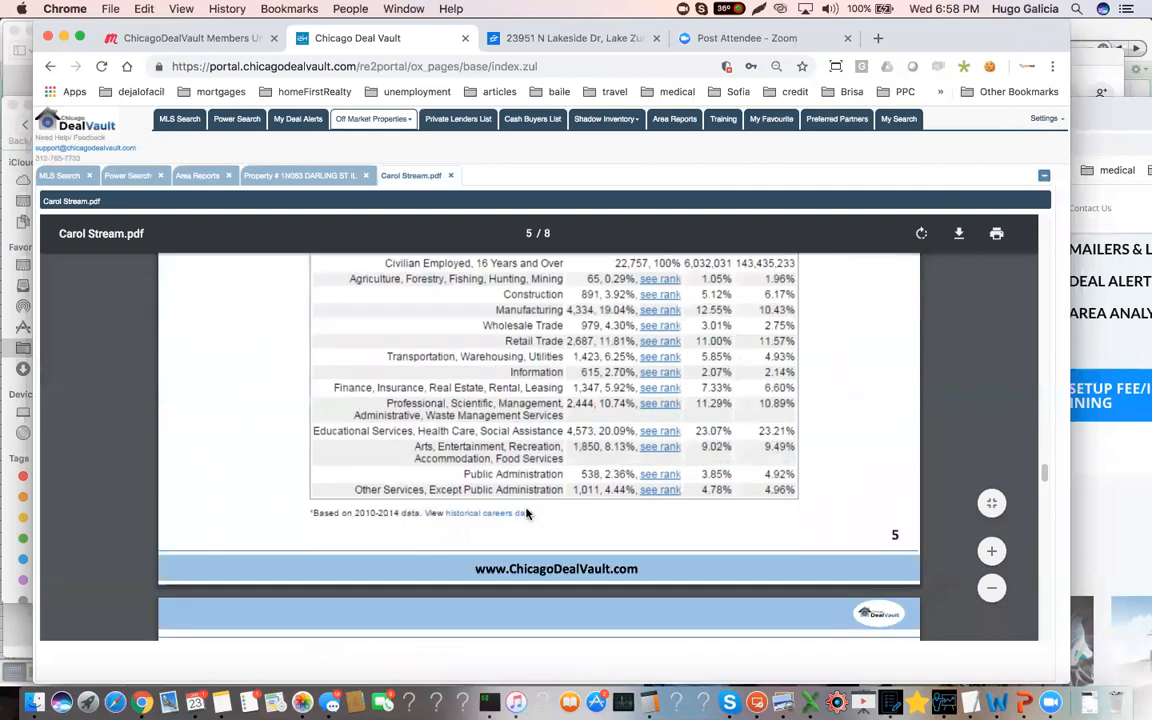
pyautogui.scroll(-3, 527, 513)
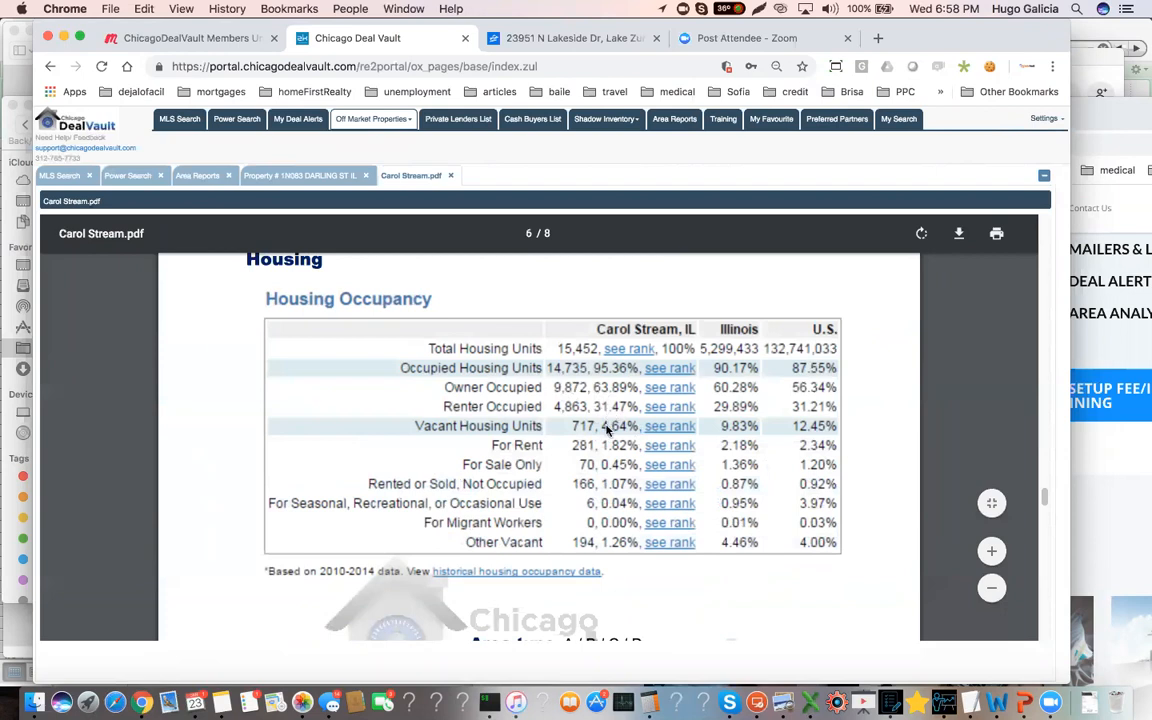
pyautogui.scroll(-5, 602, 430)
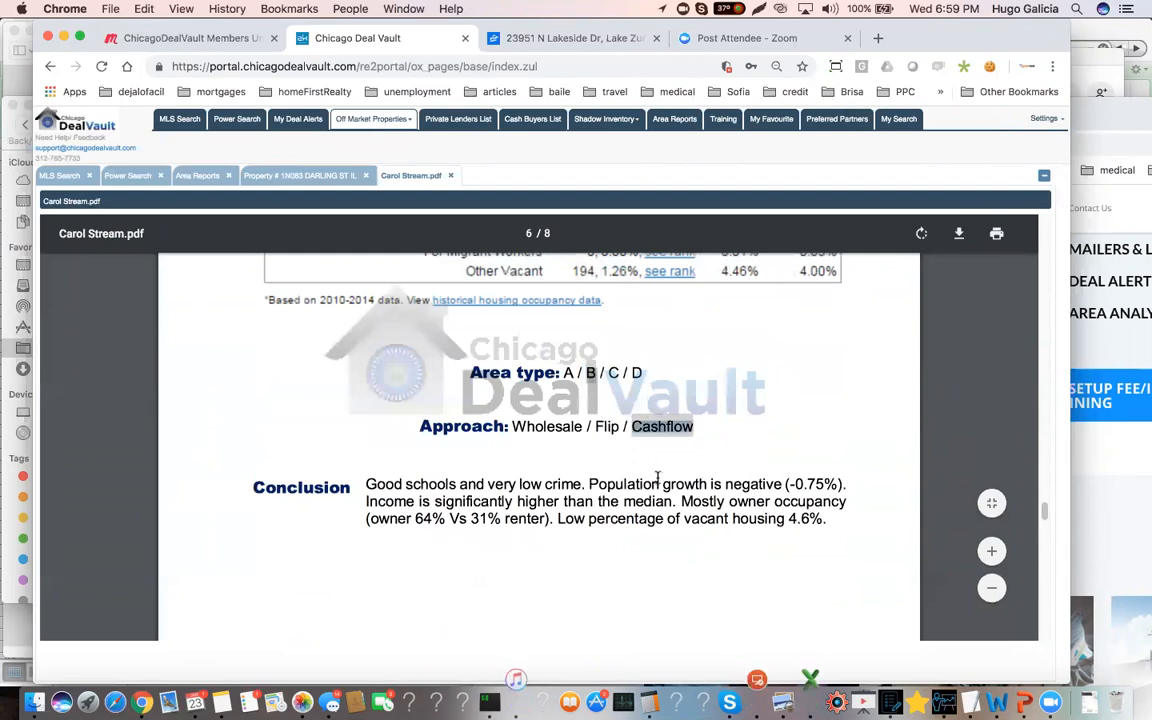
pyautogui.scroll(-4, 658, 470)
pyautogui.scroll(-7, 668, 489)
pyautogui.scroll(-5, 668, 489)
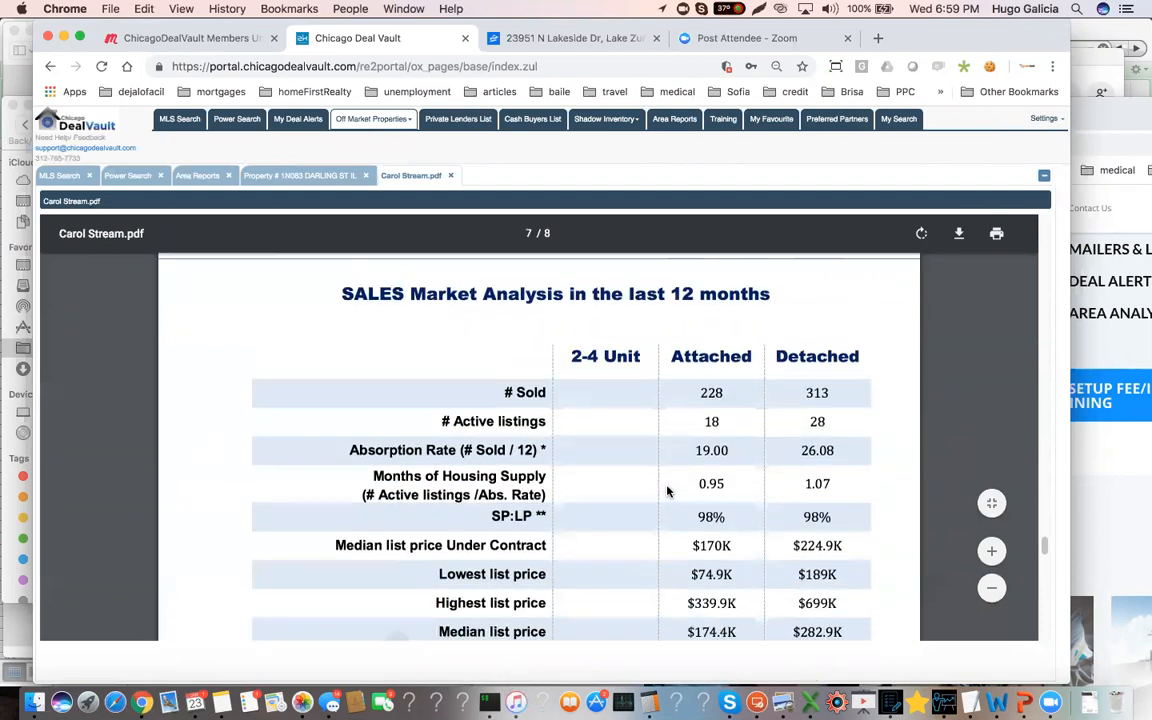
# Examine the Carol Stream report's sales market figures, rental prices and gross rent table, highlighting the detached average market time and the rental conclusion's market time
pyautogui.scroll(-1, 690, 500)
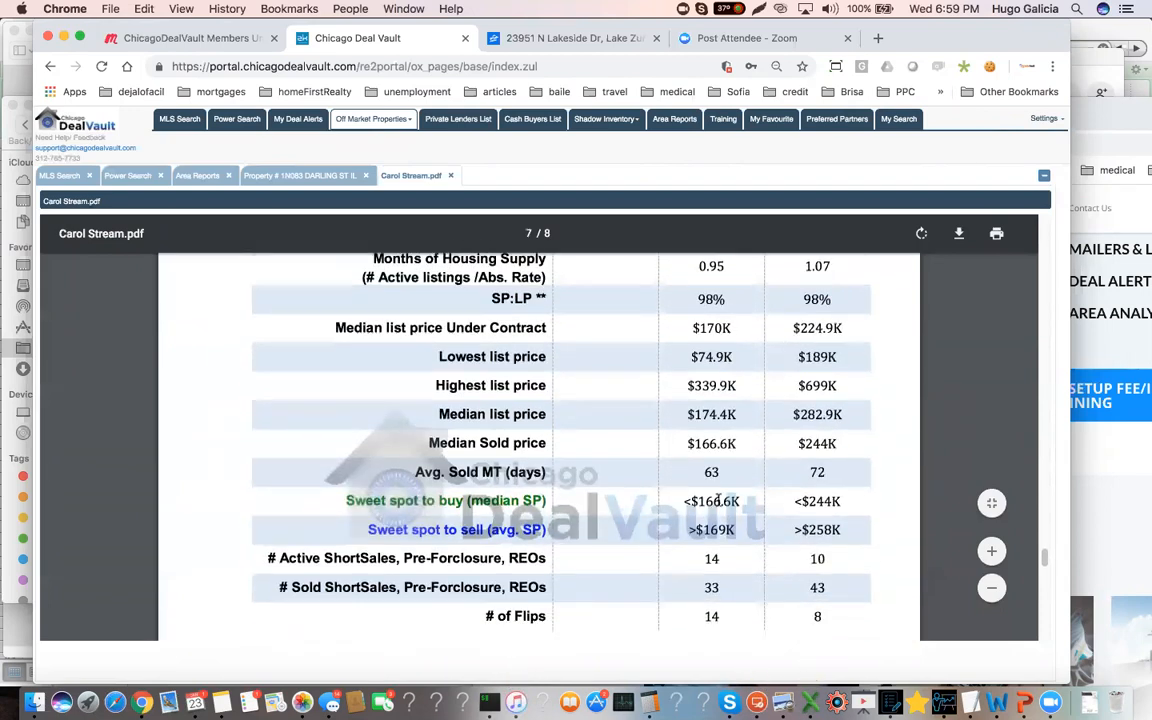
pyautogui.moveTo(843, 502); pyautogui.dragTo(805, 474)
pyautogui.scroll(-10, 818, 530)
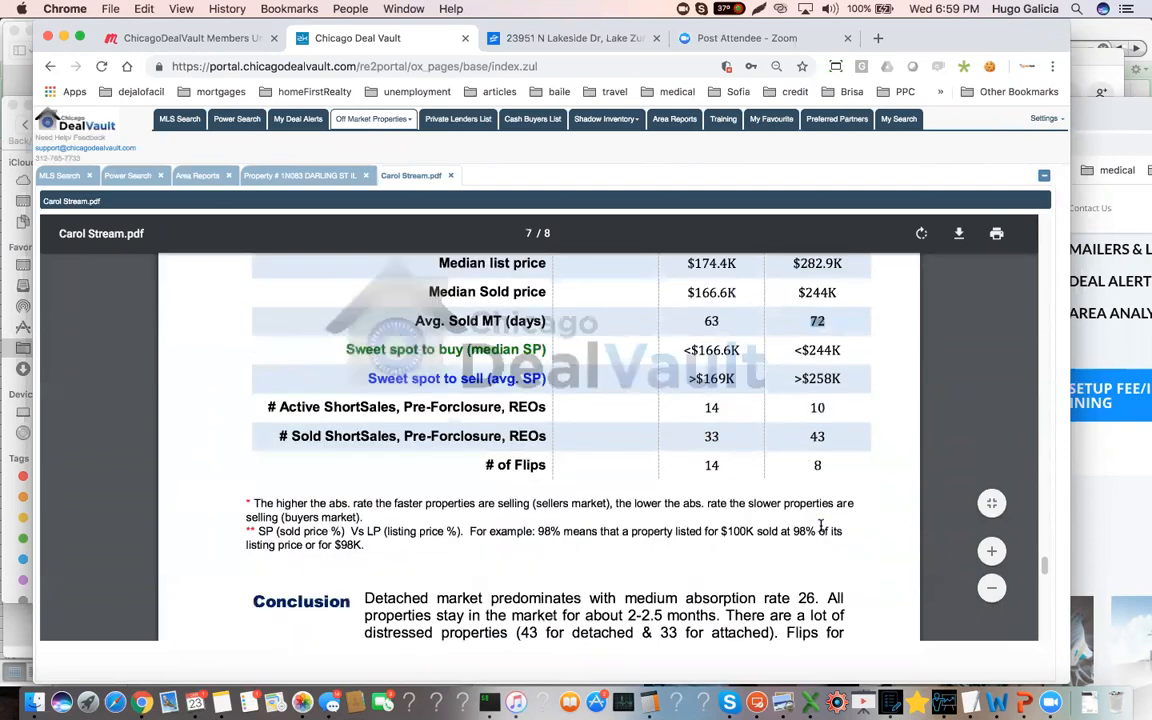
pyautogui.scroll(-3, 816, 533)
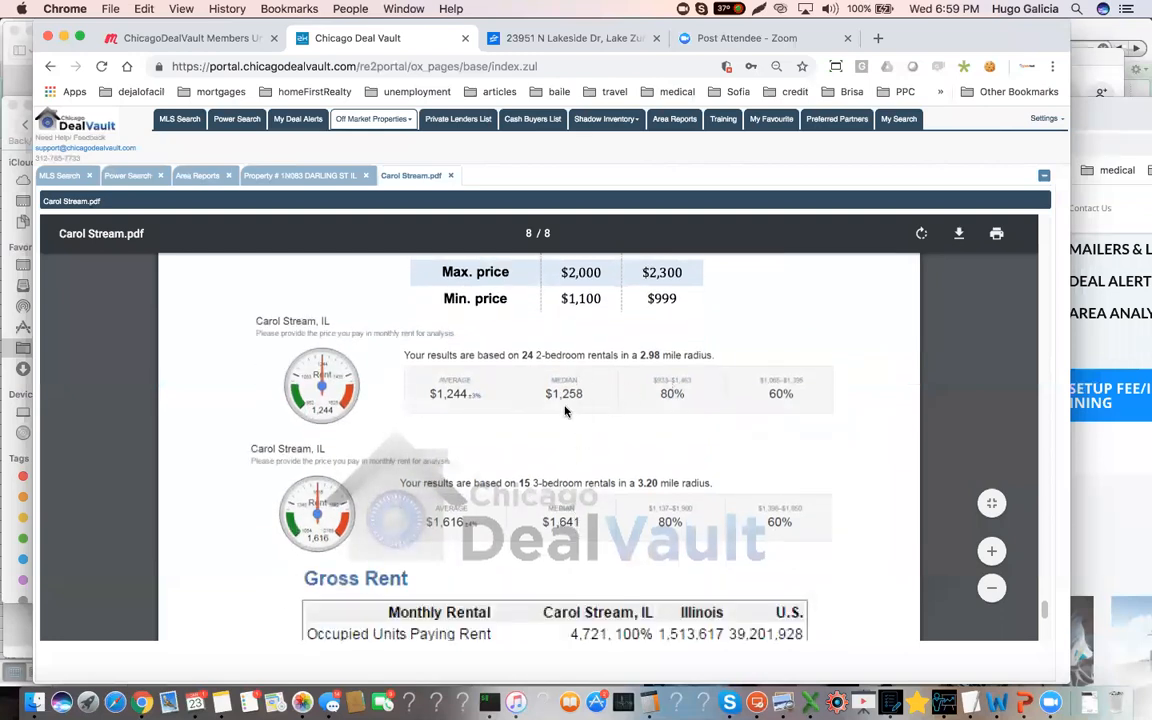
pyautogui.scroll(-1, 590, 507)
pyautogui.scroll(-15, 590, 507)
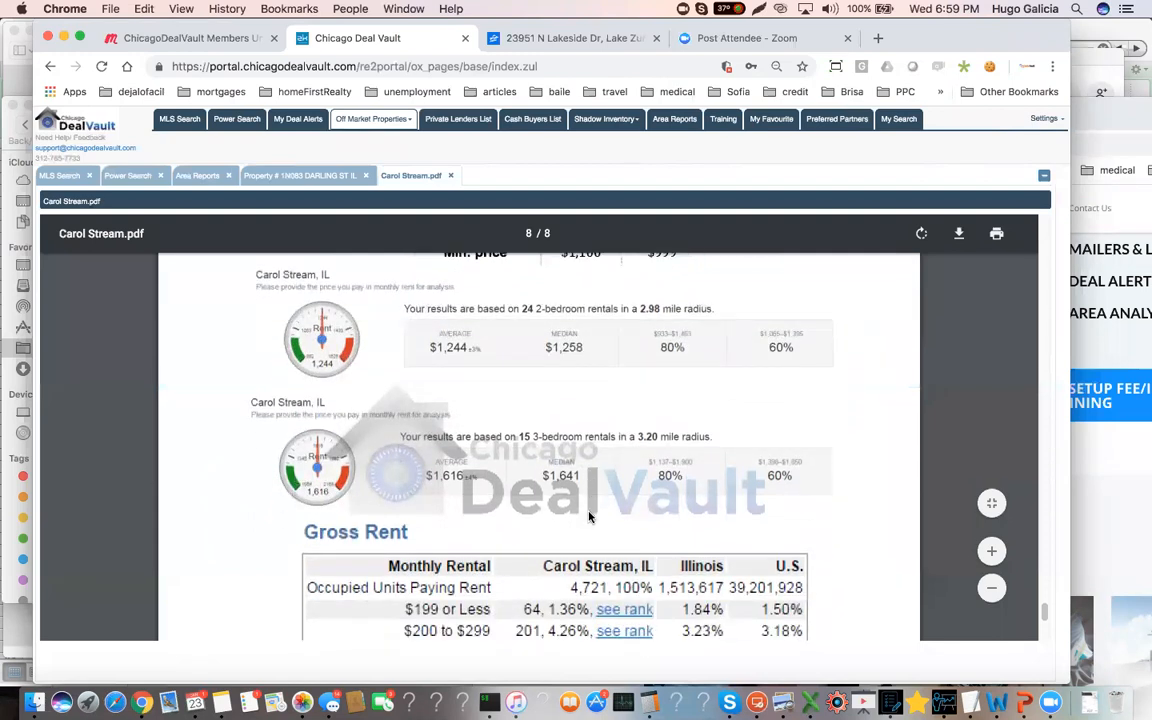
pyautogui.moveTo(601, 541); pyautogui.dragTo(490, 539)
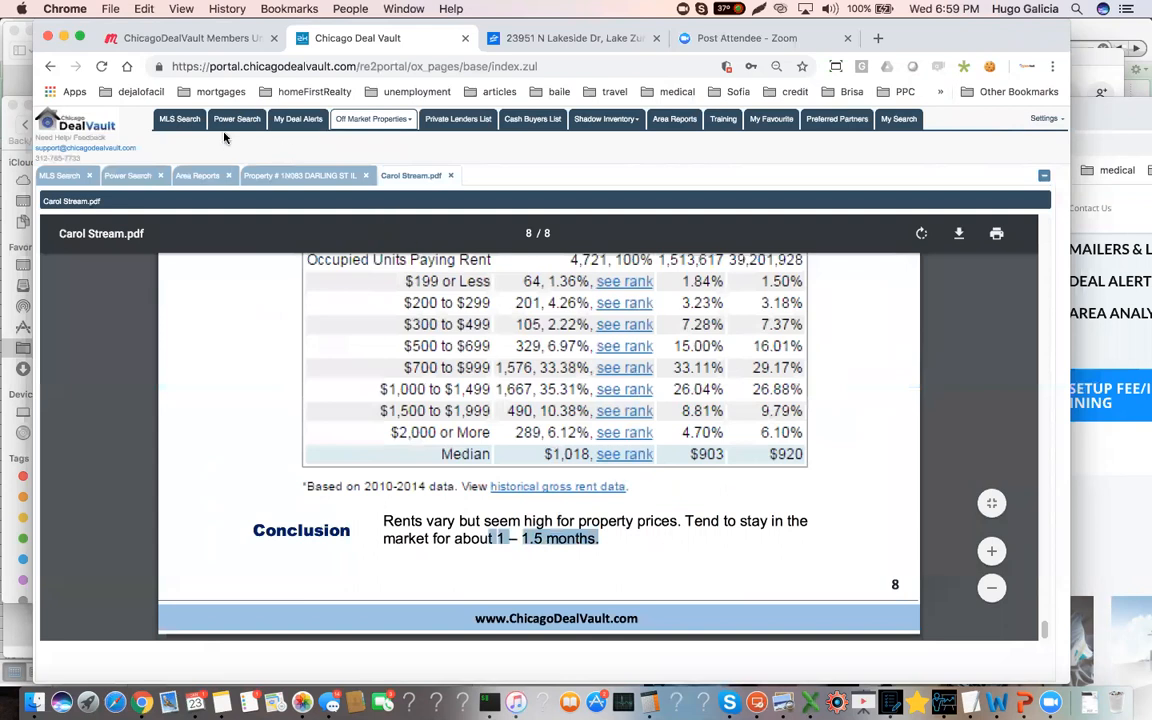
# Return to the Carol Stream foreclosure property record and highlight its auction date, auction location and balance due
pyautogui.click(300, 175)
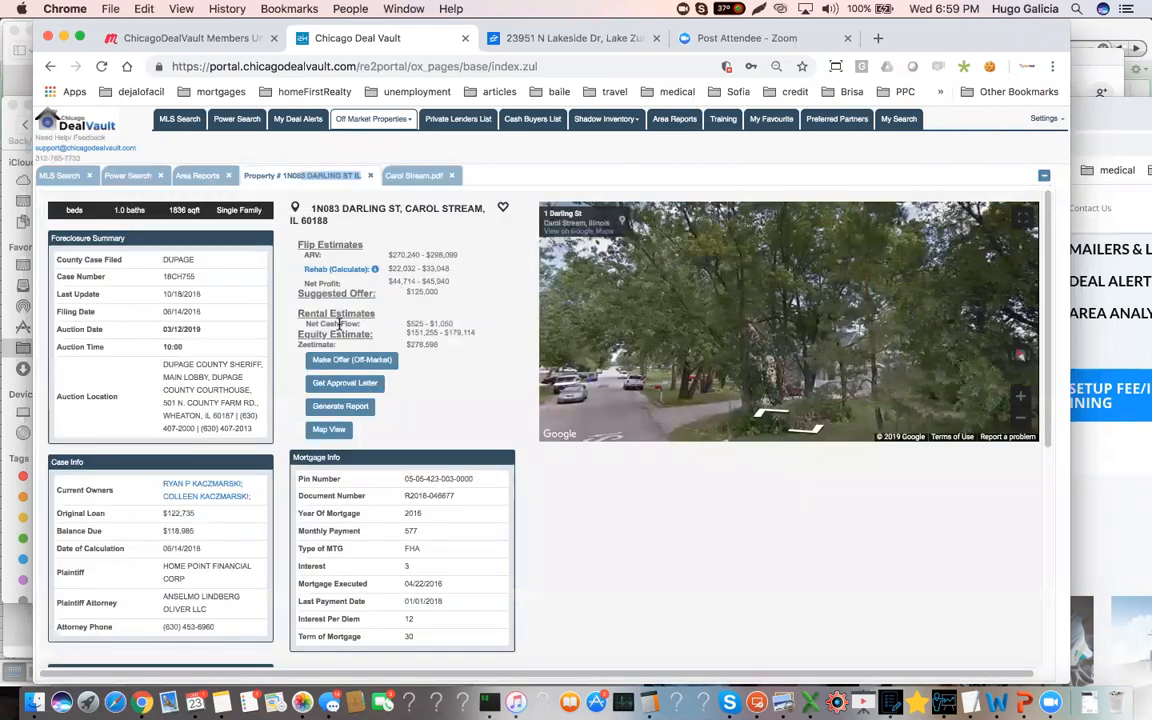
pyautogui.moveTo(204, 328); pyautogui.dragTo(144, 334)
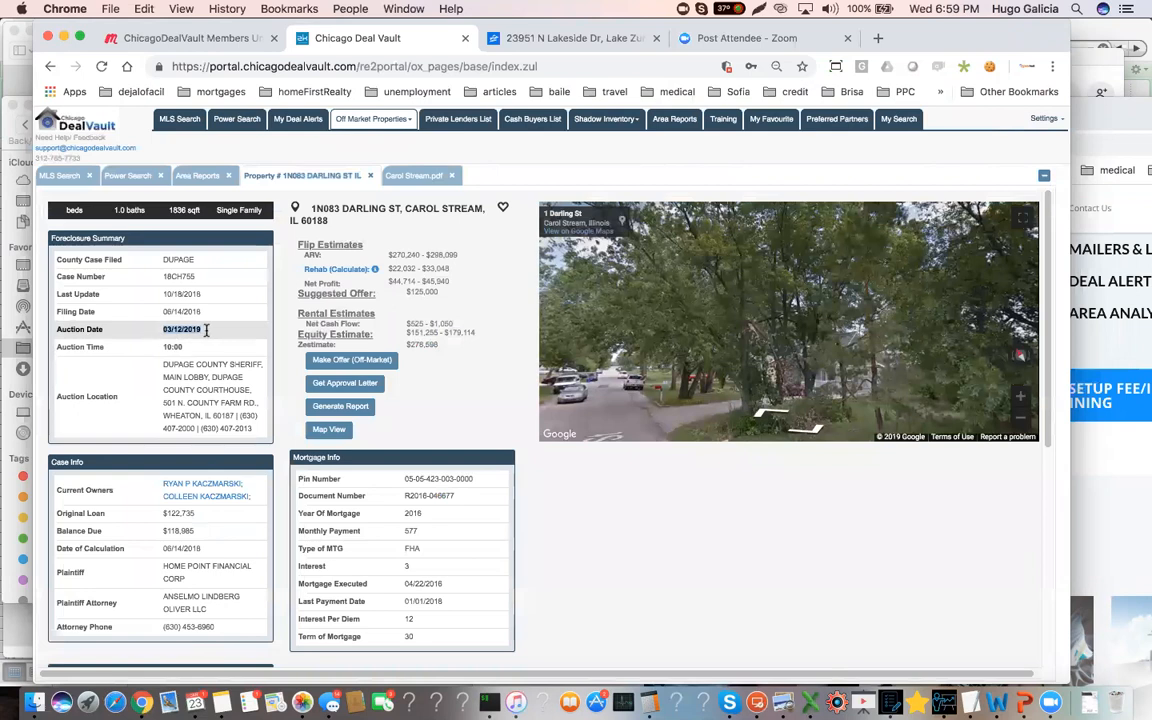
pyautogui.click(178, 372)
pyautogui.moveTo(157, 365); pyautogui.dragTo(244, 433)
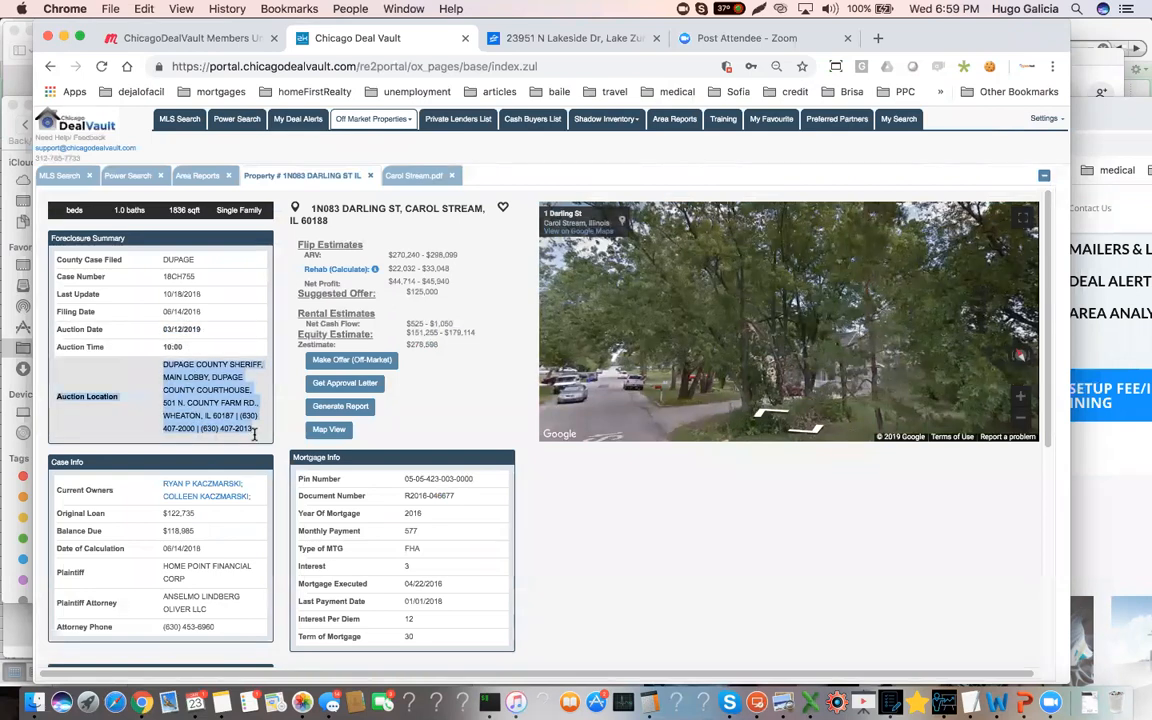
pyautogui.scroll(-3, 218, 412)
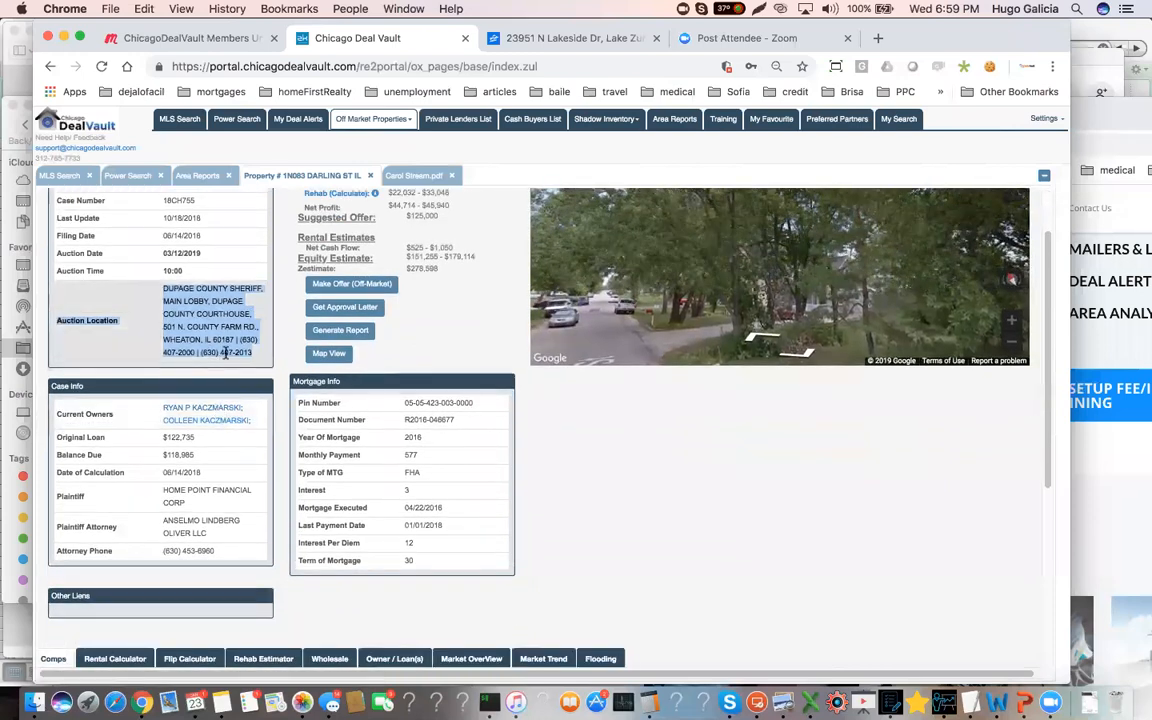
pyautogui.moveTo(198, 457); pyautogui.dragTo(150, 460)
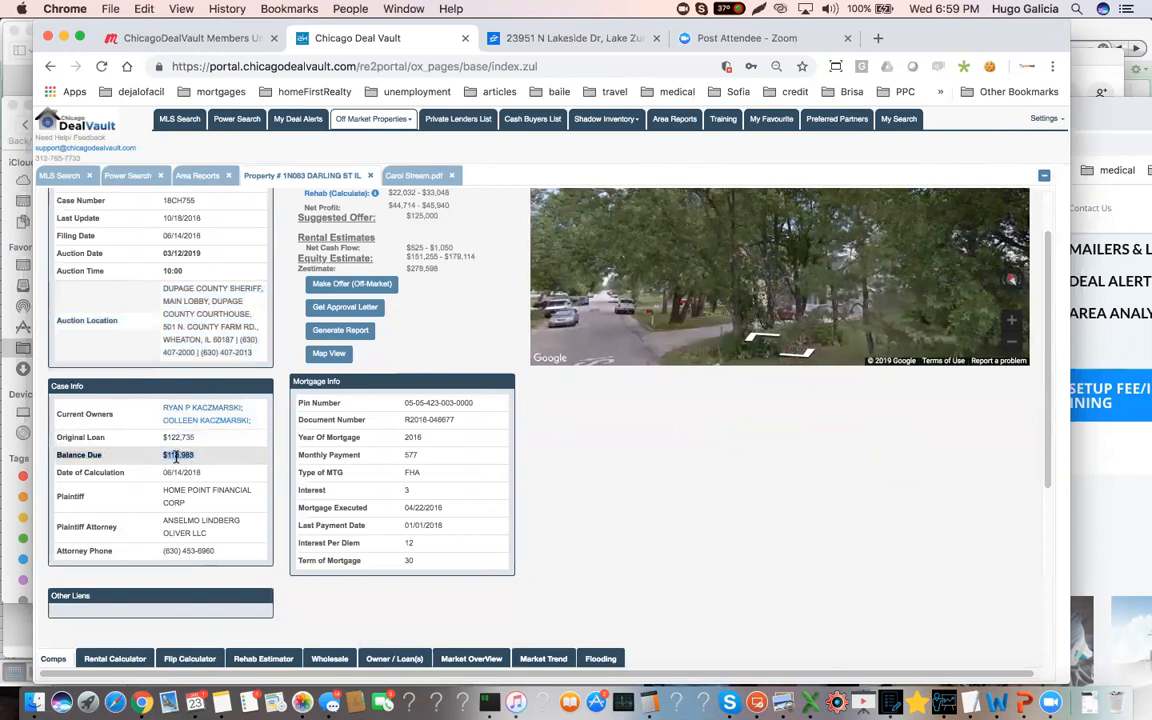
# Review the property's ARV and equity estimates, and highlight the last payment date in its mortgage information
pyautogui.scroll(3, 195, 450)
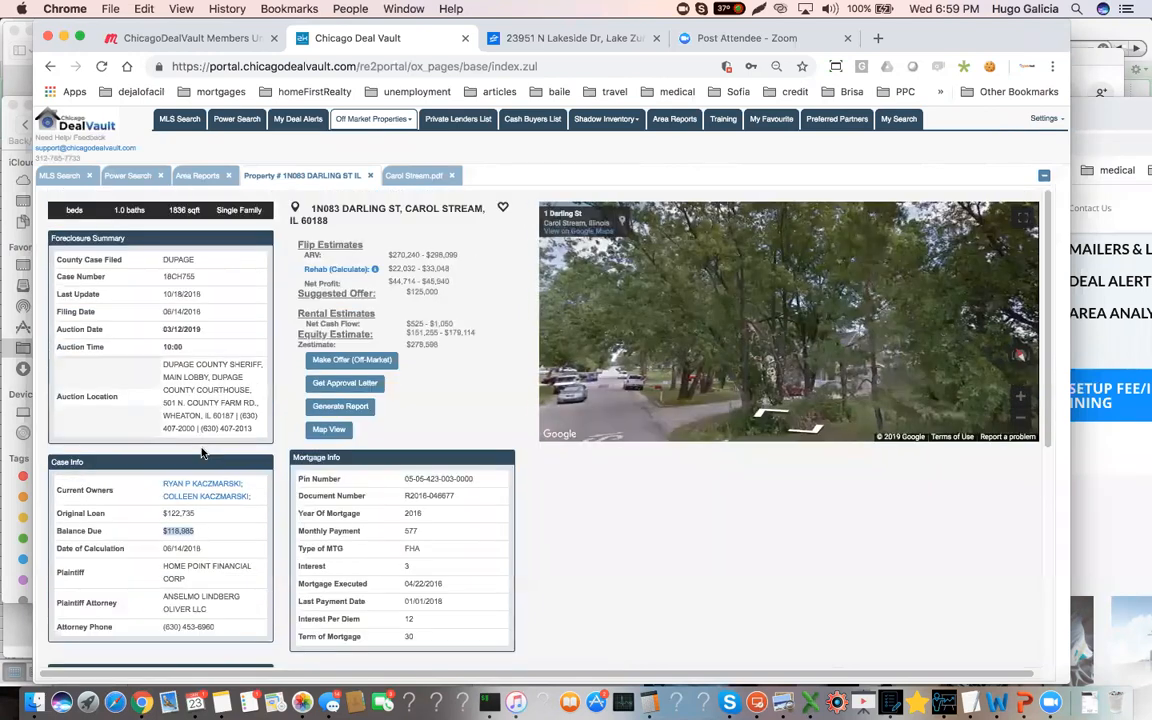
pyautogui.moveTo(463, 254); pyautogui.dragTo(435, 258)
pyautogui.click(455, 253)
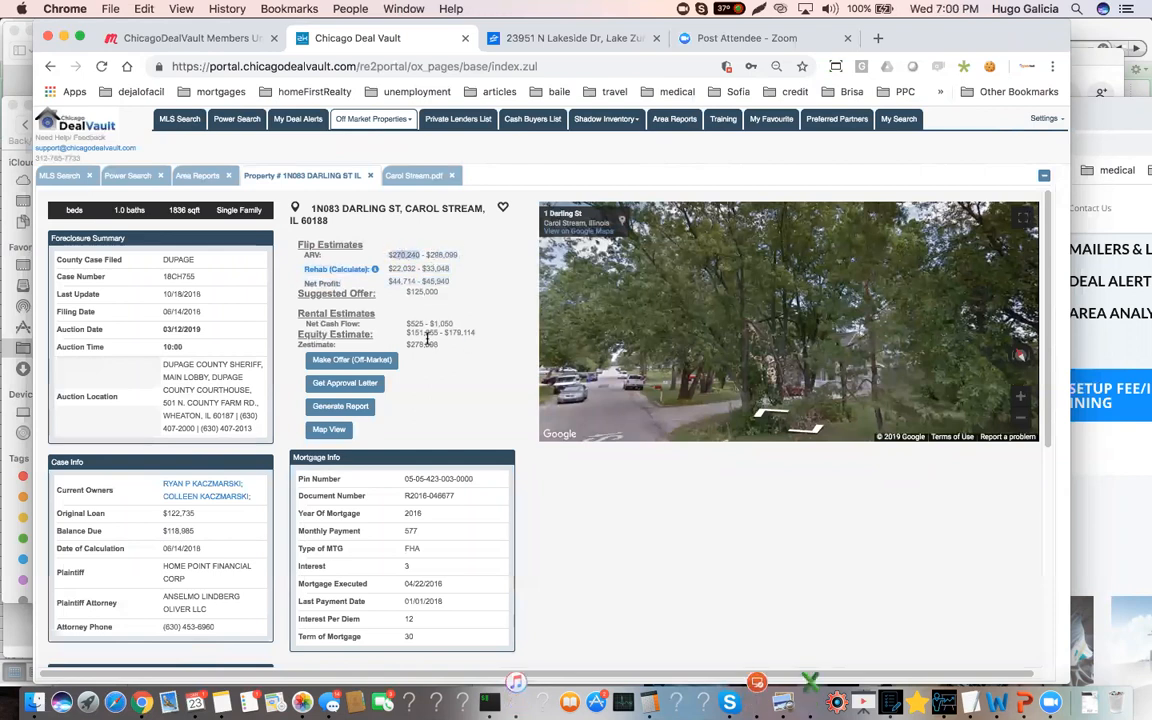
pyautogui.moveTo(406, 333); pyautogui.dragTo(476, 335)
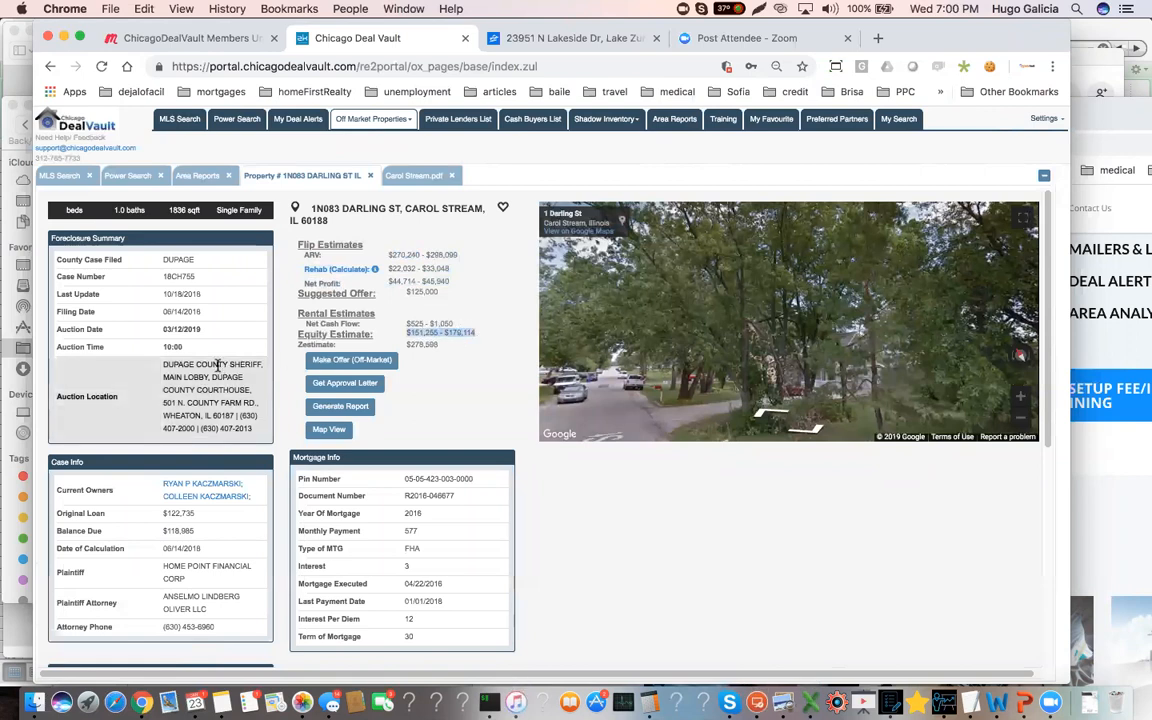
pyautogui.scroll(-1, 217, 366)
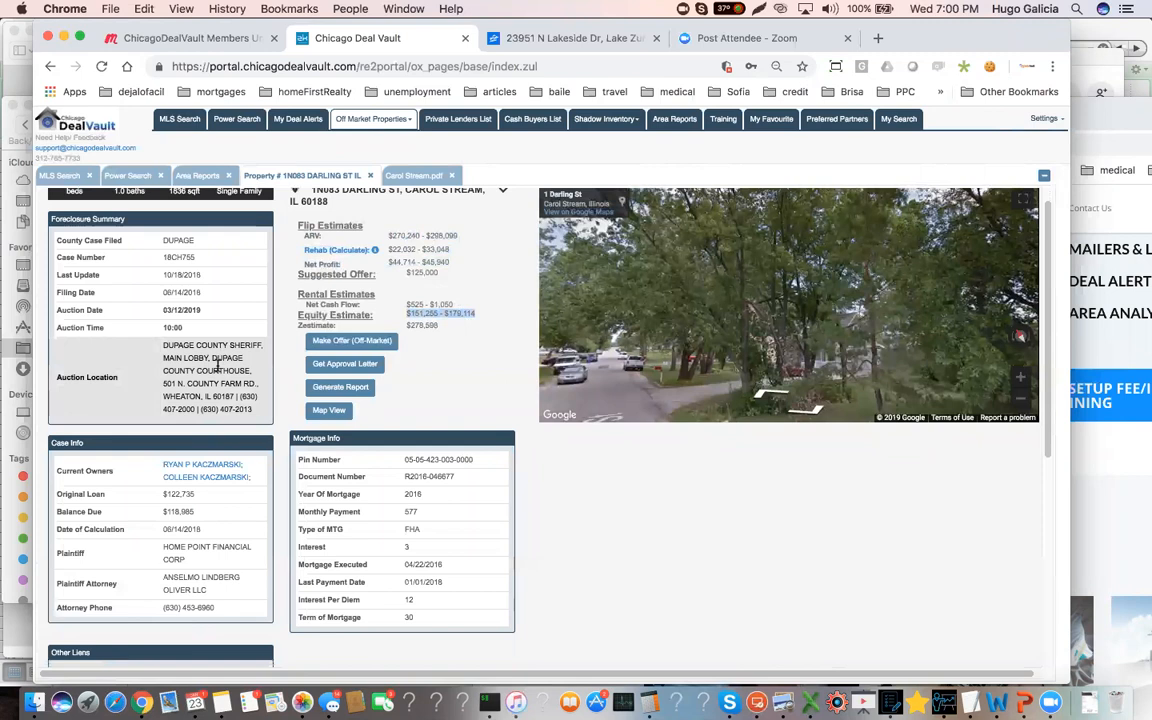
pyautogui.scroll(-2, 251, 368)
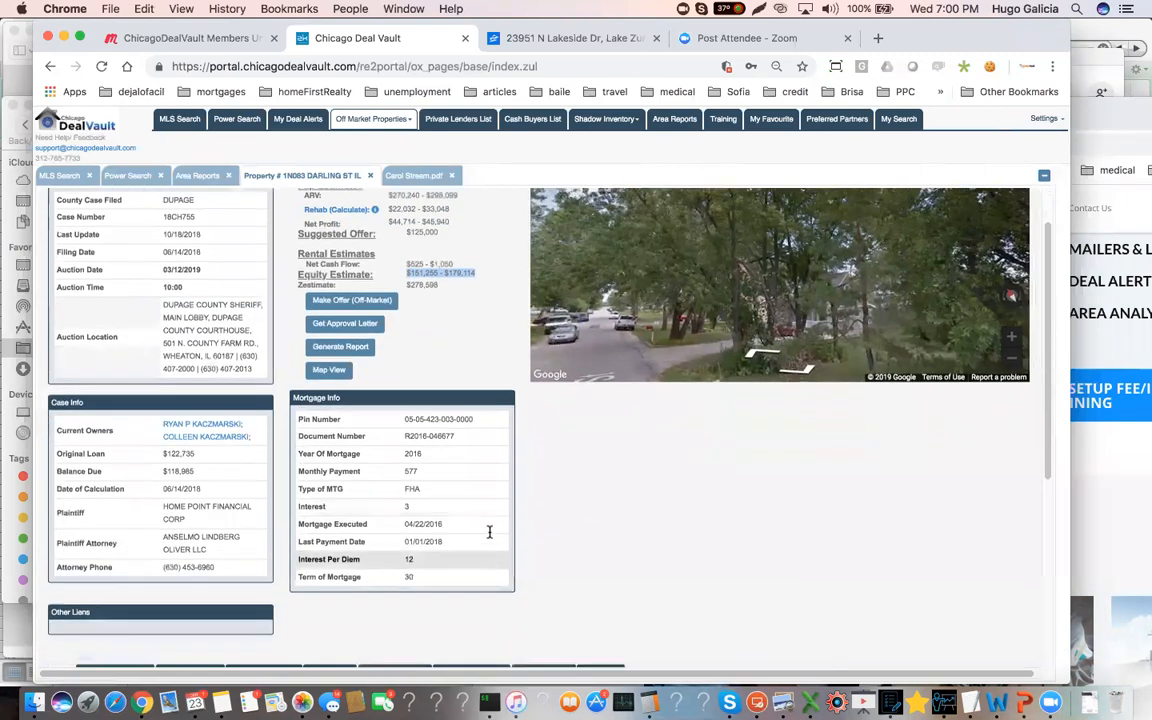
pyautogui.click(428, 541)
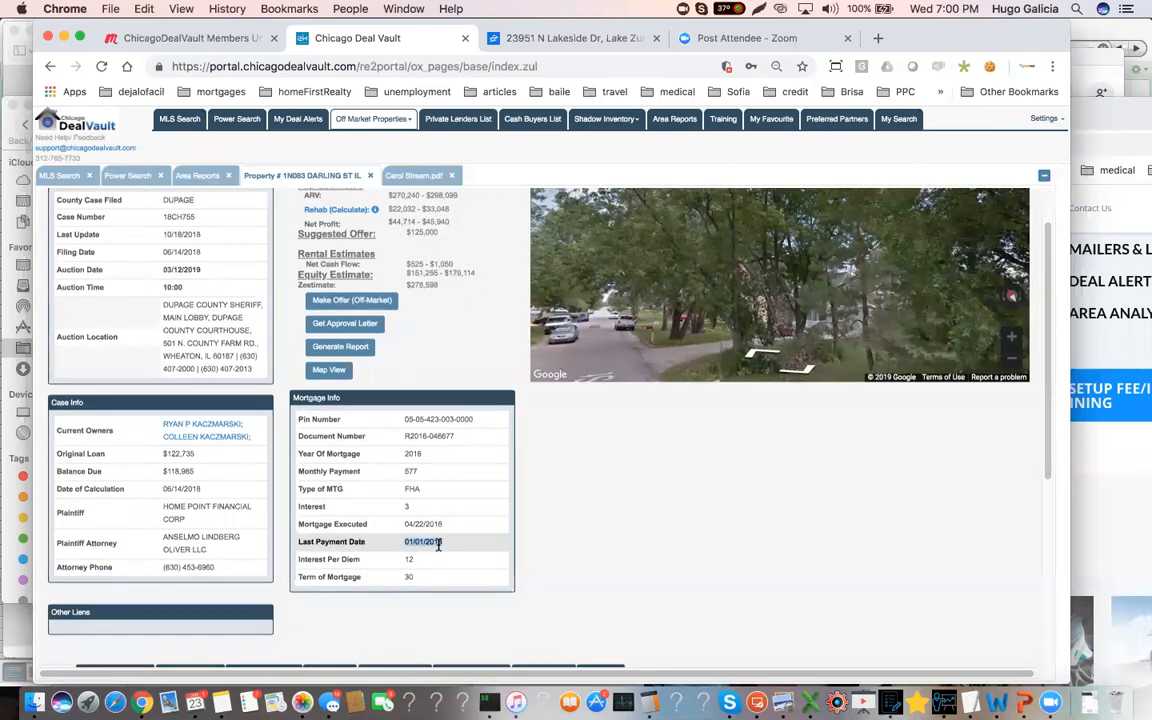
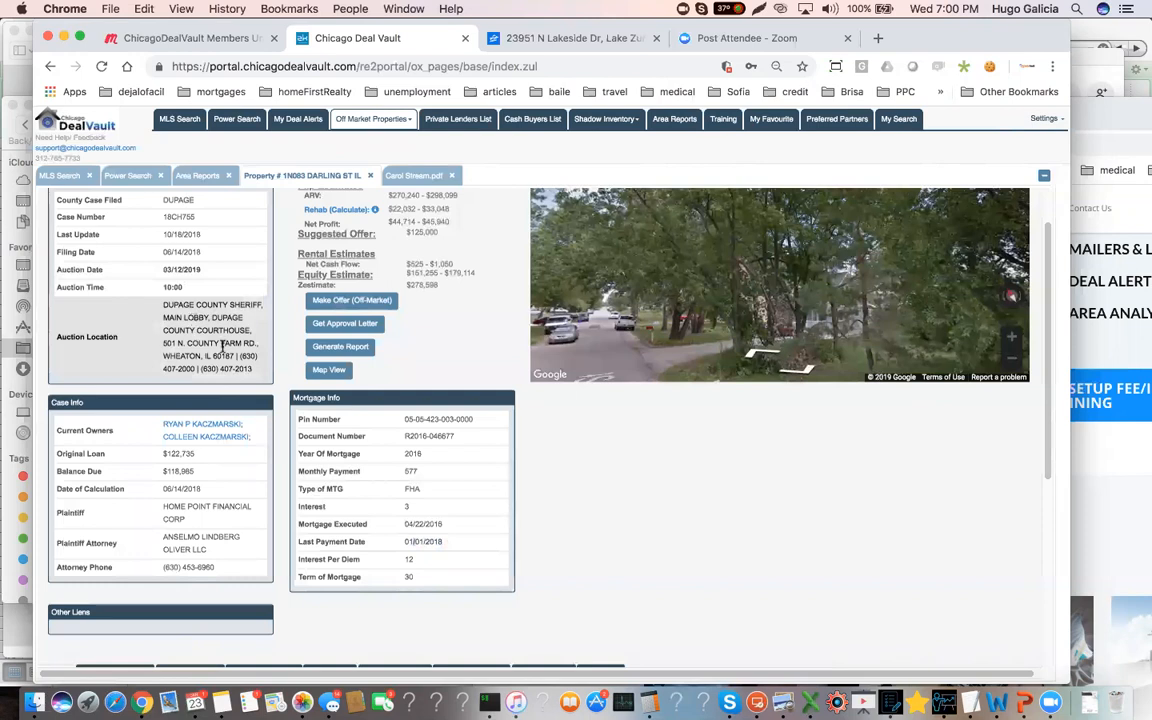
# Review the foreclosure's case, mortgage and lien information, and run the comps search with its preset single-family criteria within 1 mile
pyautogui.scroll(1, 222, 345)
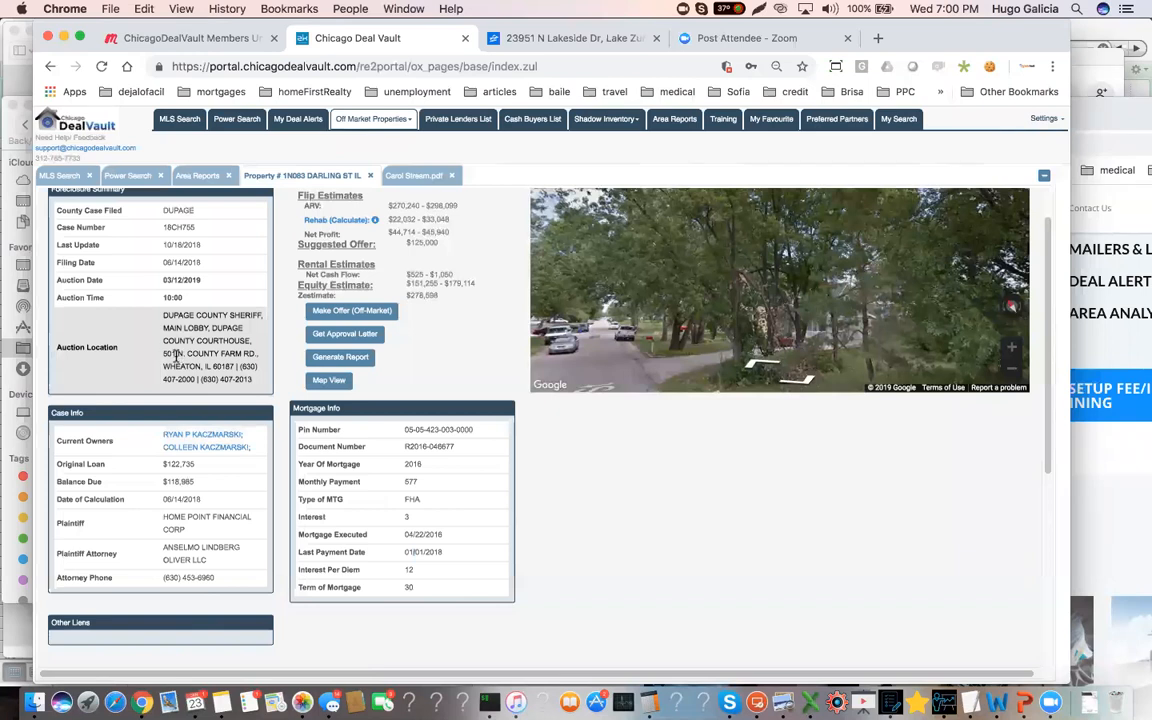
pyautogui.scroll(-3, 152, 350)
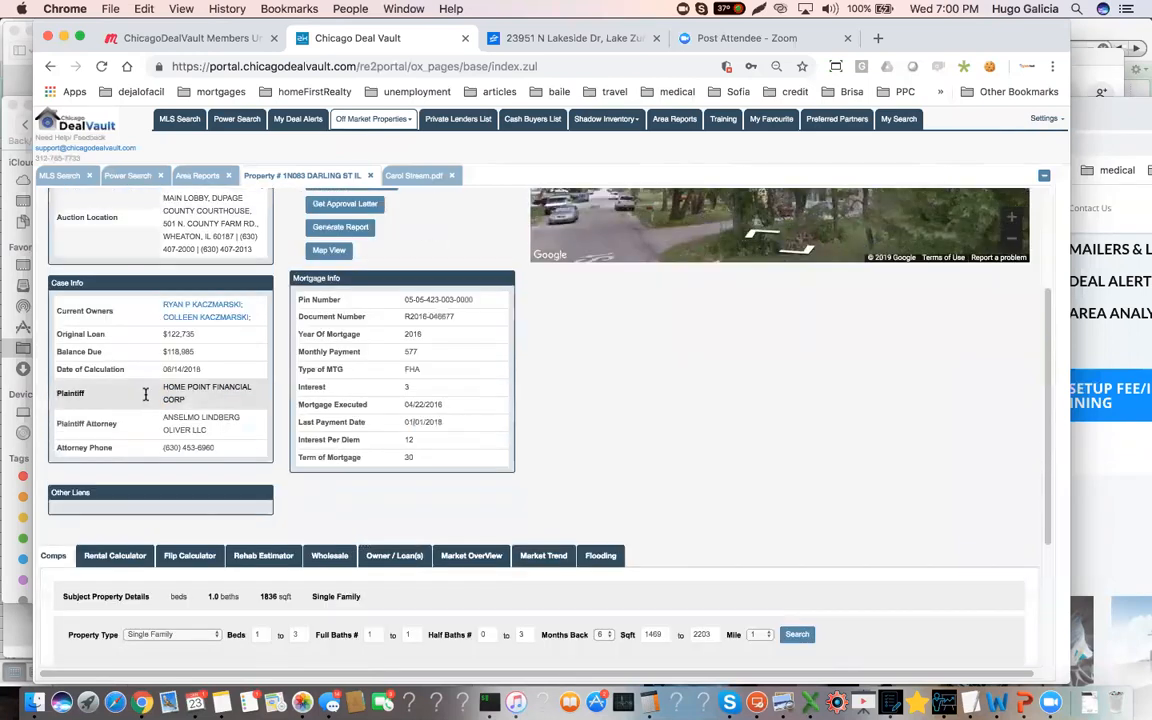
pyautogui.scroll(-2, 145, 394)
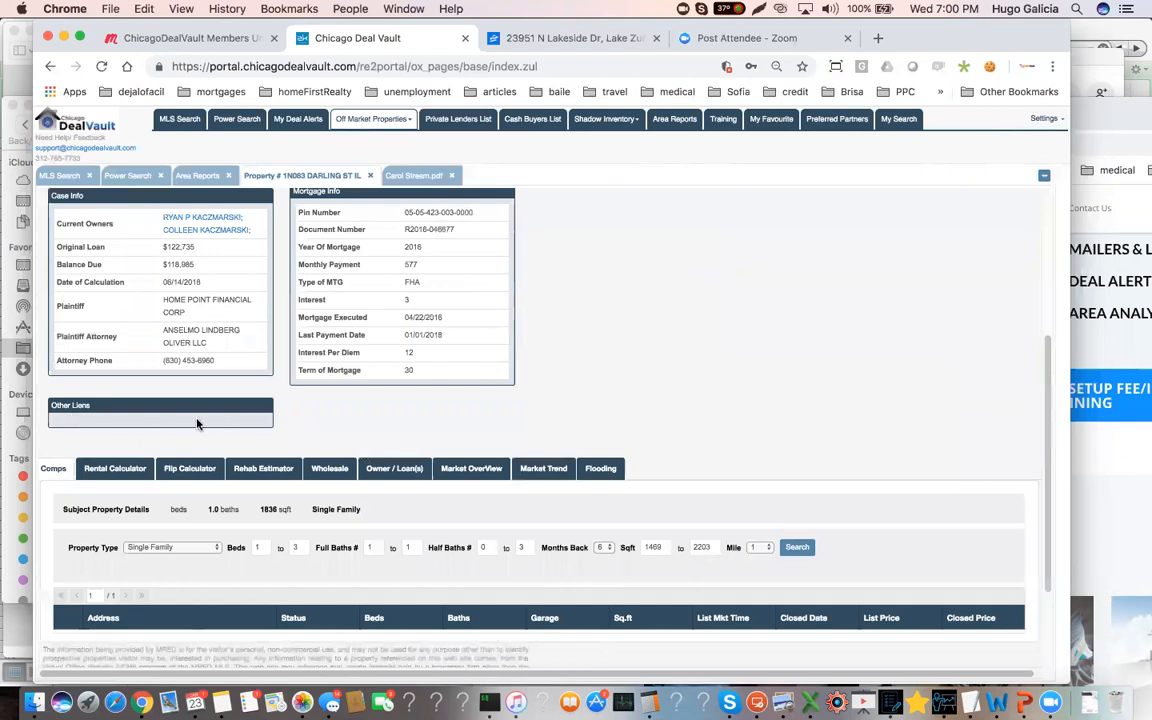
pyautogui.scroll(-2, 197, 424)
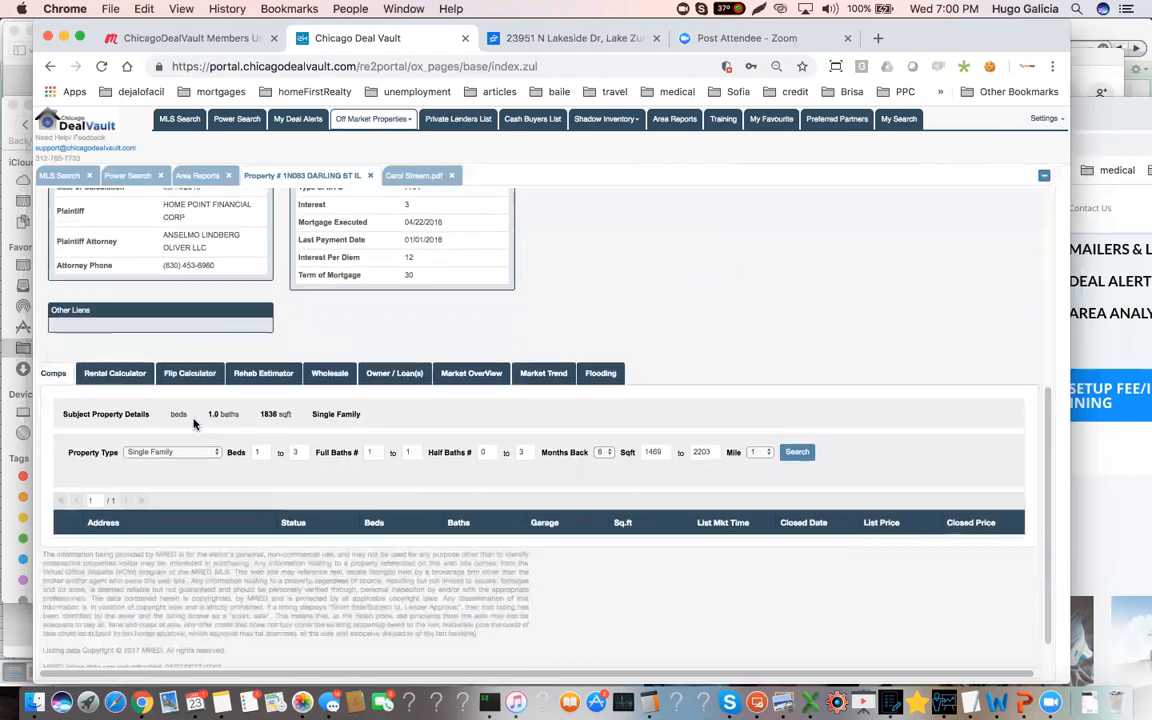
pyautogui.click(797, 452)
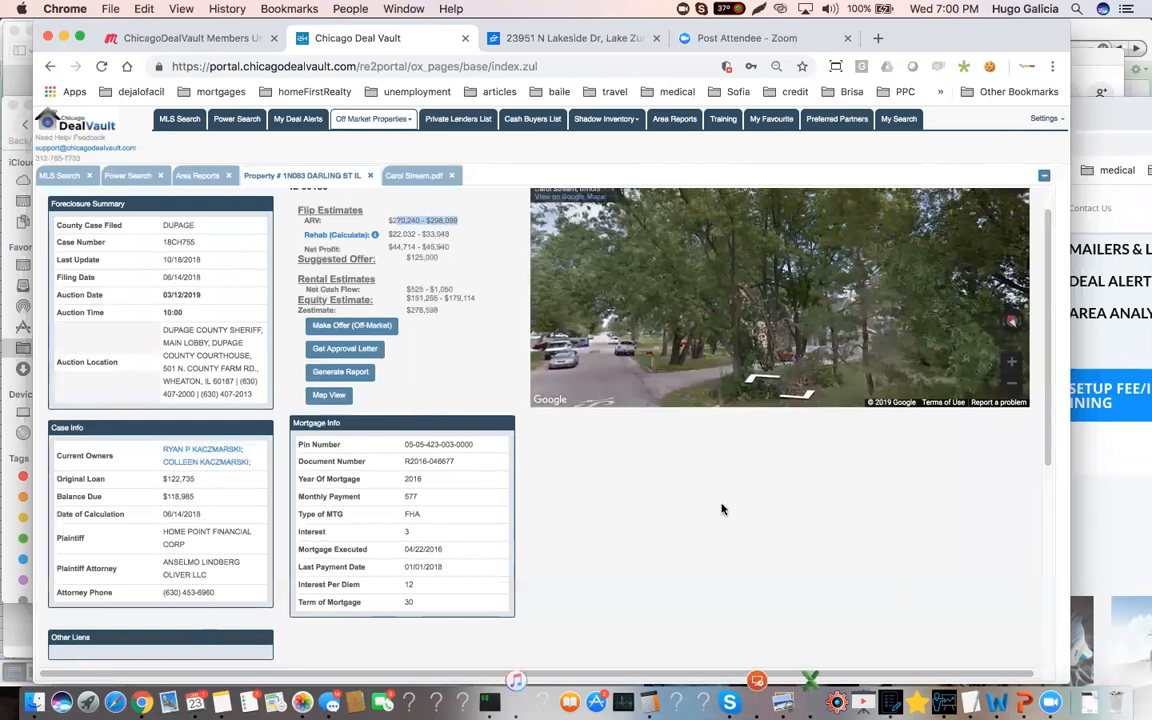
# Compare the comps search criteria with the Carol Stream property's header details, highlighting its bath count
pyautogui.scroll(-3, 824, 538)
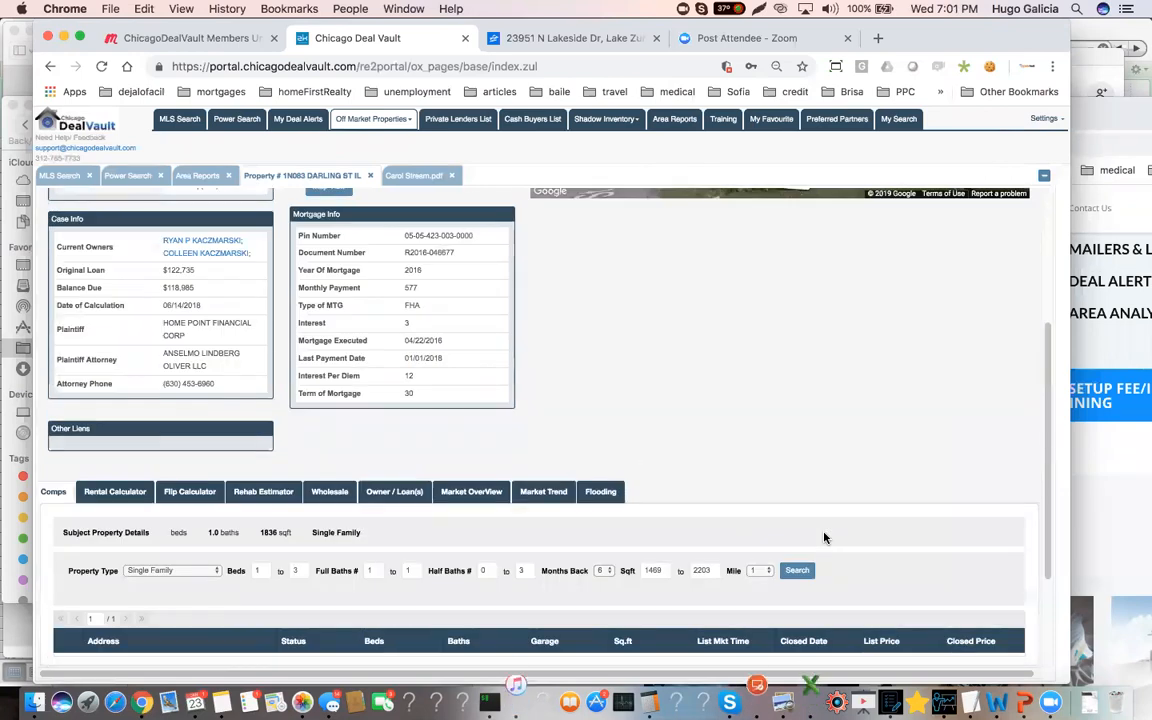
pyautogui.scroll(-1, 824, 538)
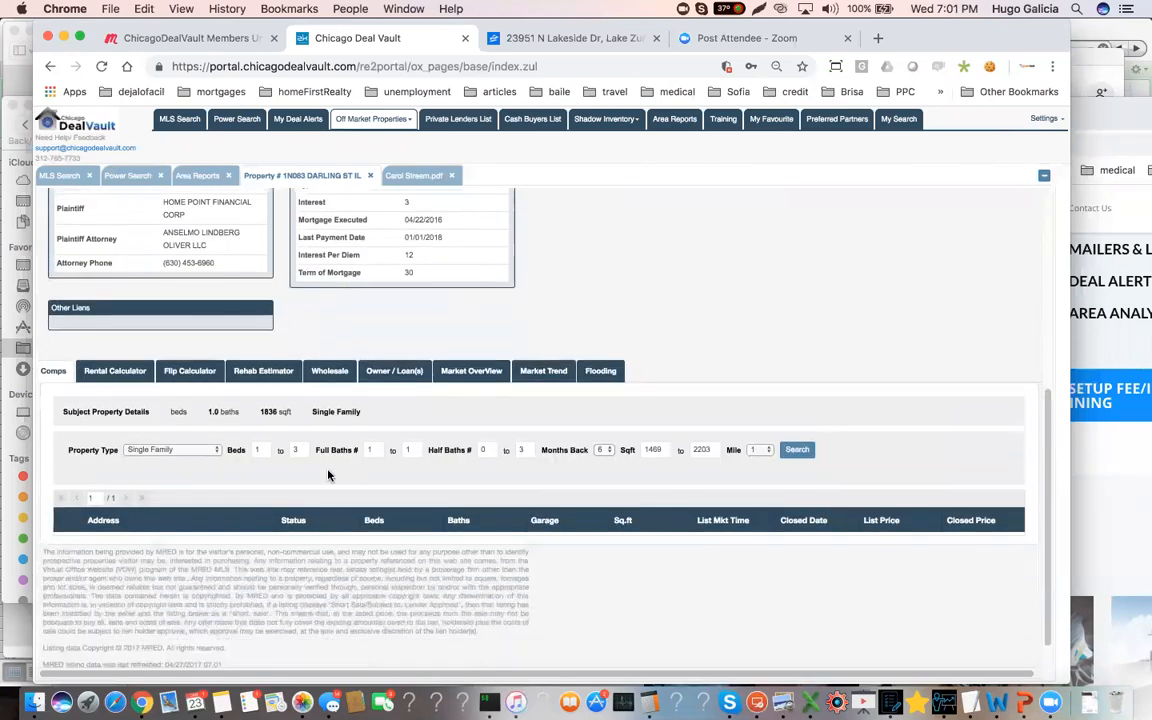
pyautogui.scroll(5, 274, 470)
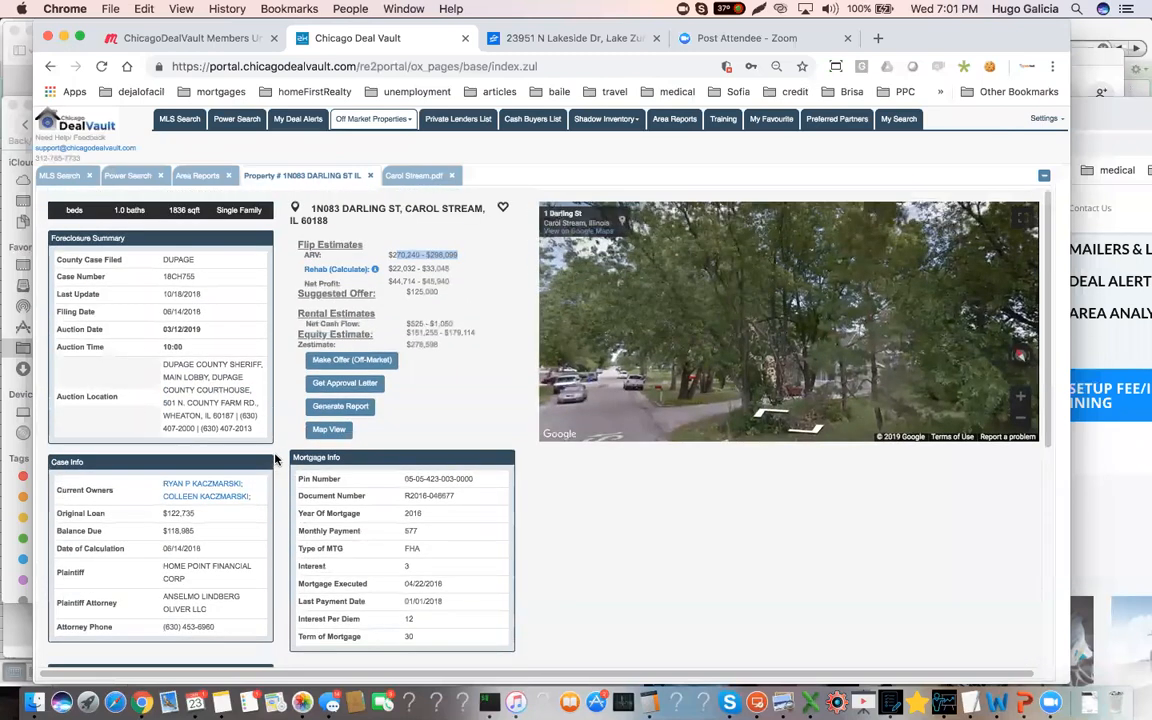
pyautogui.click(55, 210)
pyautogui.moveTo(113, 210); pyautogui.dragTo(181, 211)
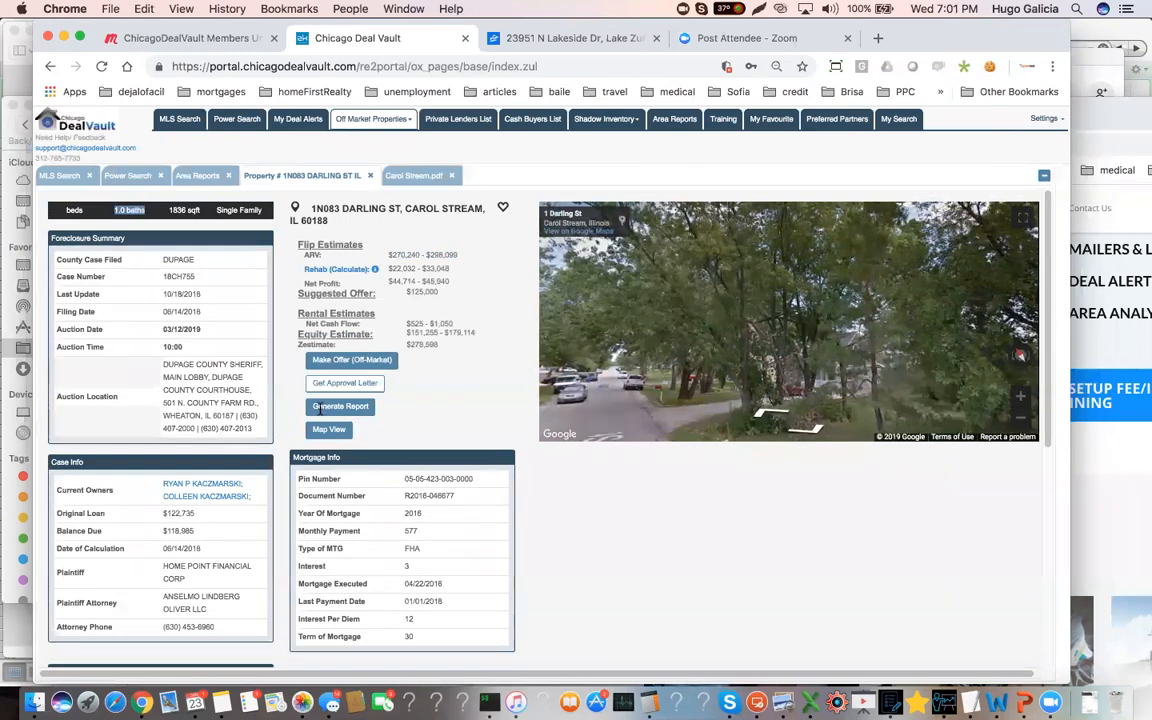
# Widen the comps search to 1 to 2 full baths and a 2-mile radius, and rerun it
pyautogui.scroll(-5, 618, 573)
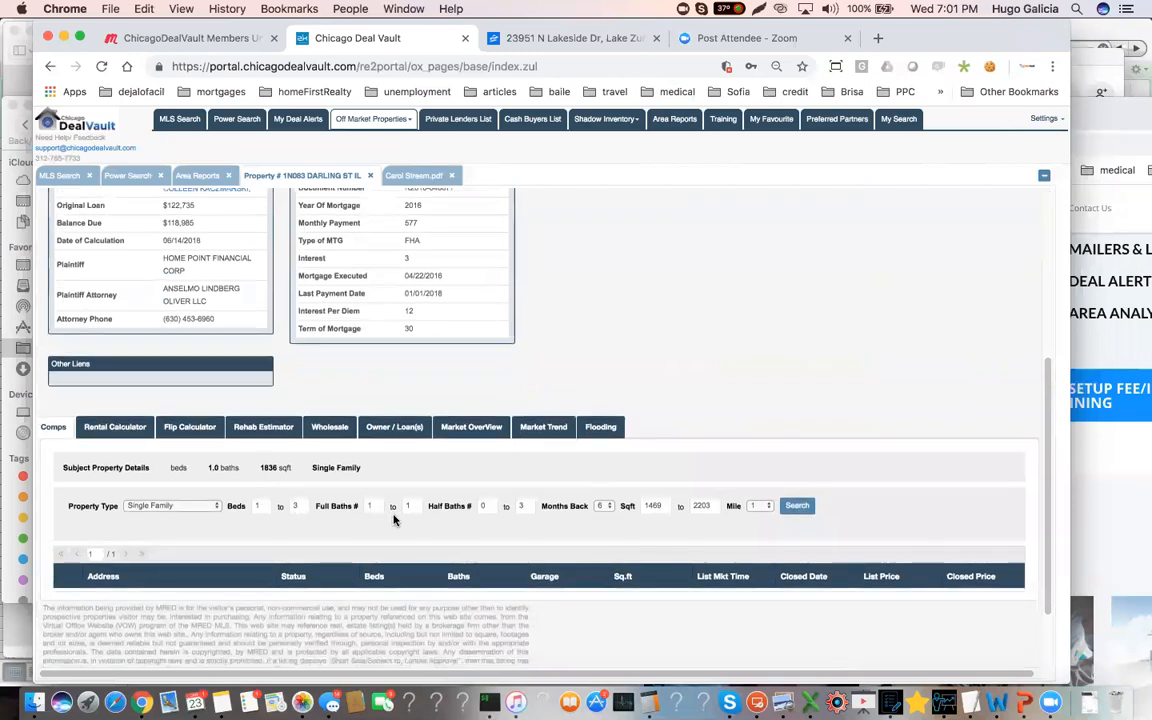
pyautogui.click(416, 505)
pyautogui.click(757, 505)
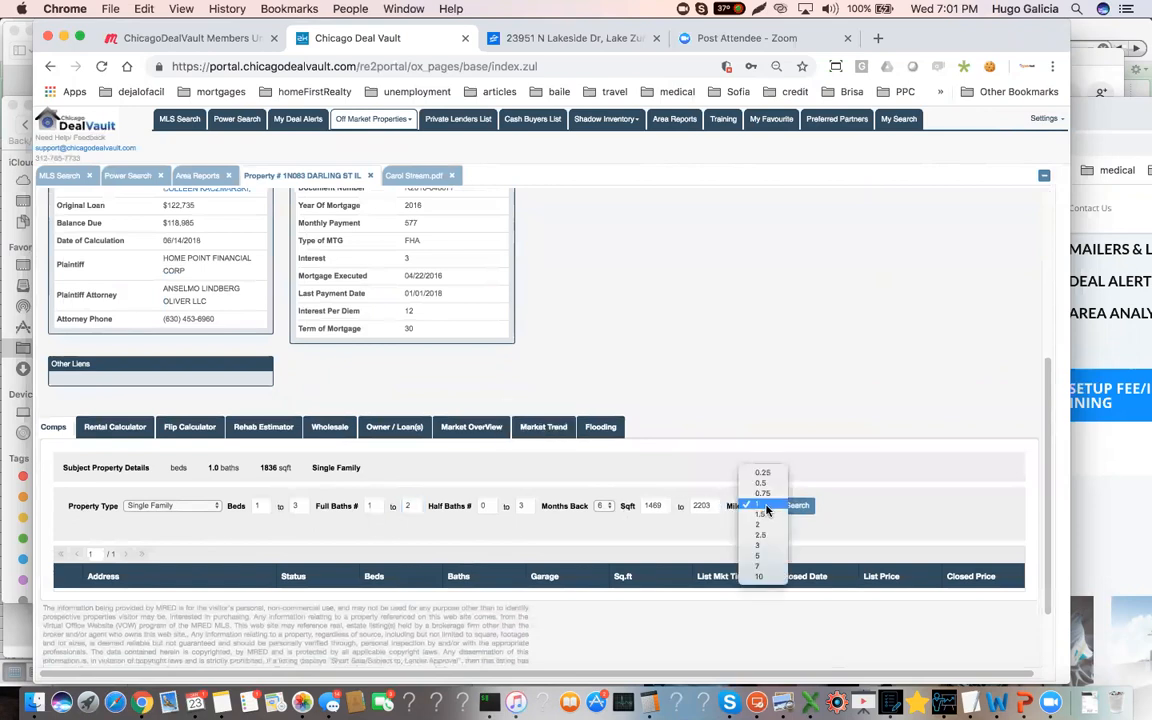
pyautogui.click(757, 524)
pyautogui.click(605, 507)
pyautogui.click(758, 508)
pyautogui.click(798, 506)
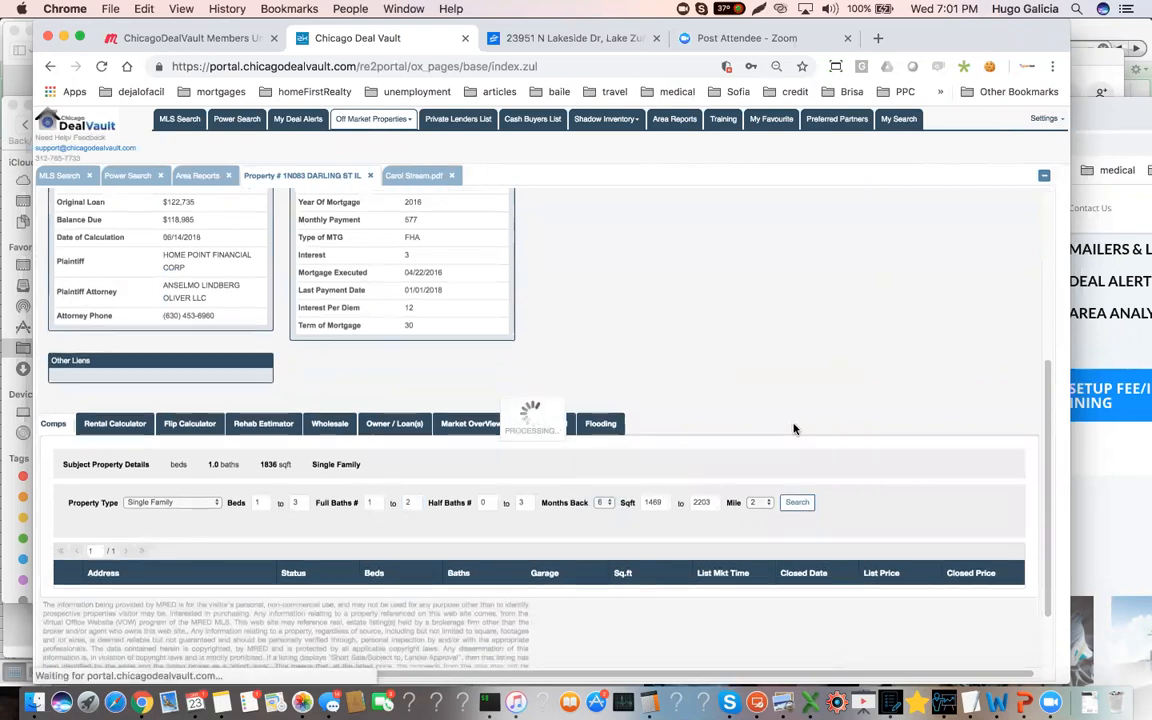
# Review the sold comps' sizes and prices, and highlight the subject property's square footage for comparison
pyautogui.scroll(-1, 735, 440)
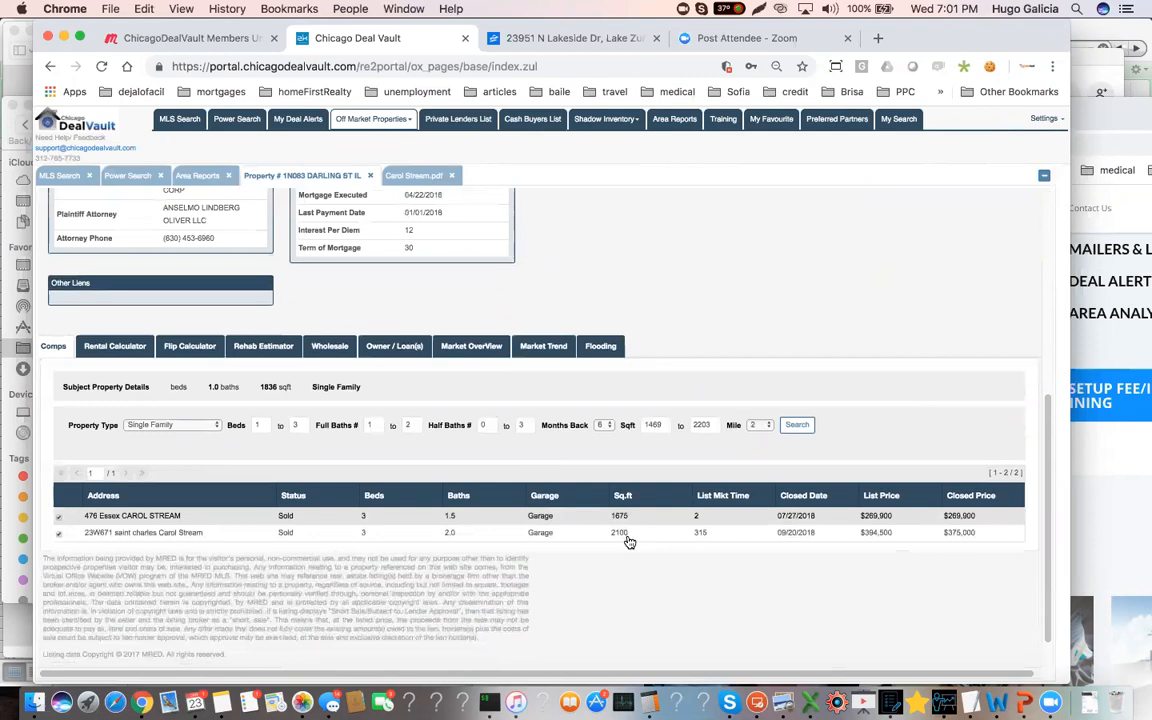
pyautogui.moveTo(267, 386); pyautogui.dragTo(270, 387)
pyautogui.click(270, 387)
pyautogui.doubleClick(266, 387)
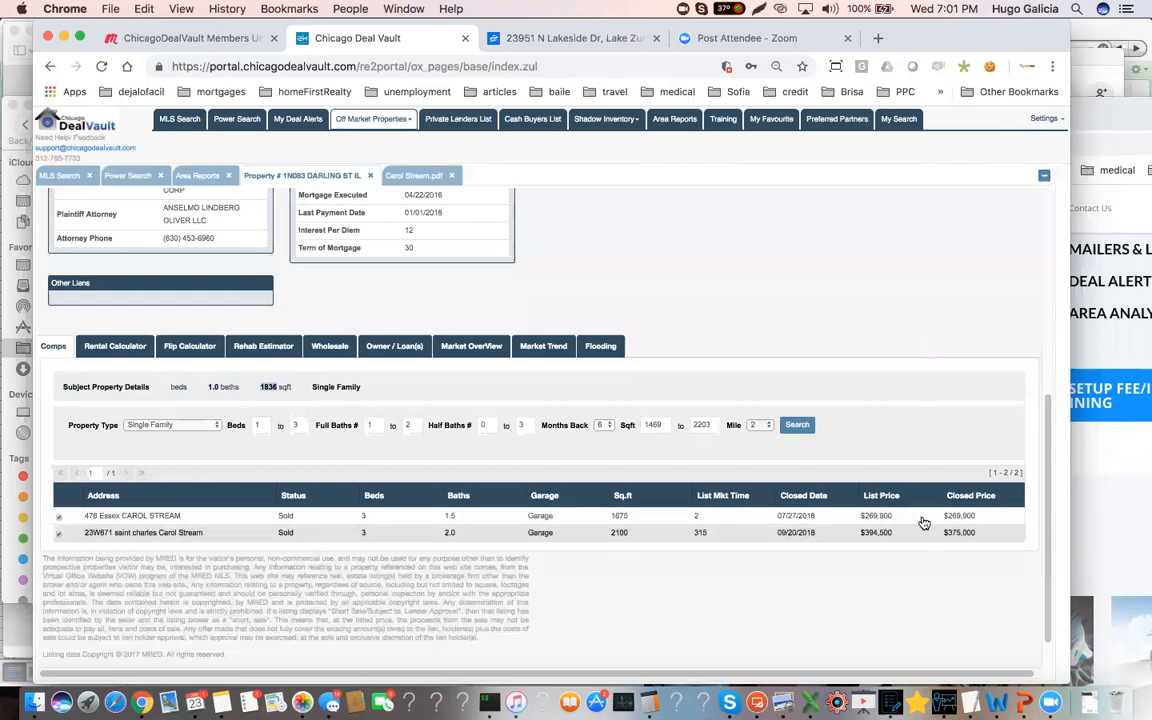
# Check the foreclosure property's recalculated ARV and flip estimates, and return to its list of sold comps
pyautogui.scroll(3, 630, 447)
pyautogui.scroll(1, 630, 447)
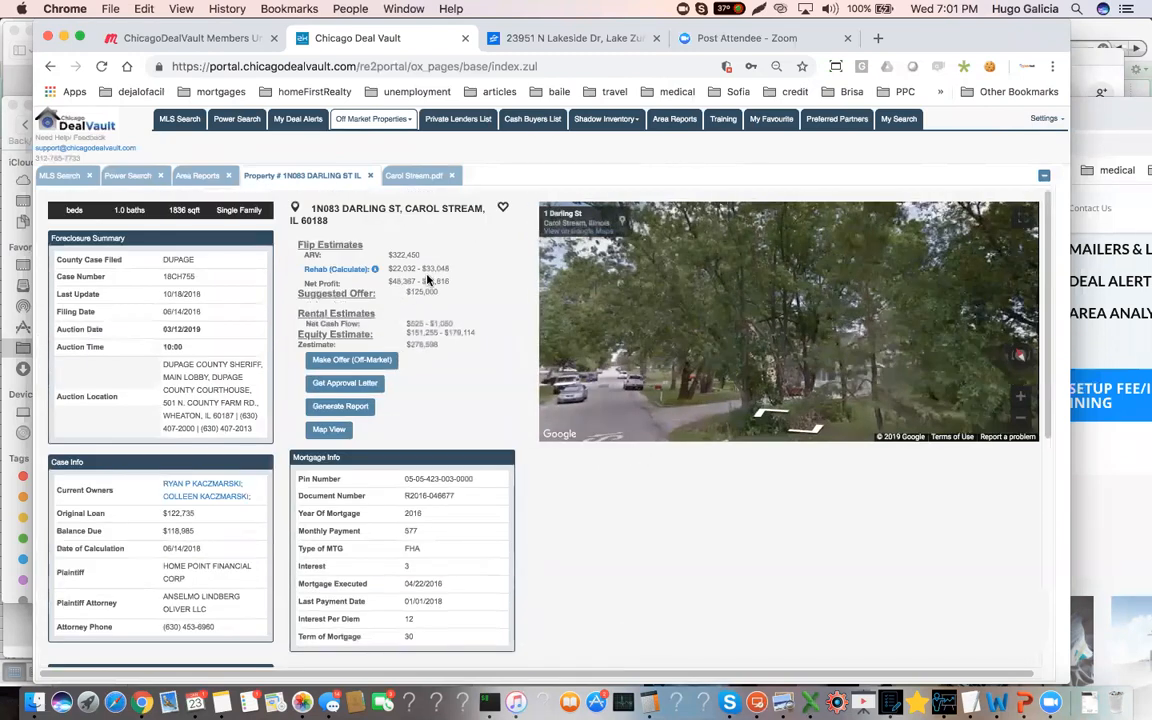
pyautogui.moveTo(417, 262)
pyautogui.mouseDown()
pyautogui.moveTo(388, 260)
pyautogui.moveTo(420, 261)
pyautogui.mouseUp()
pyautogui.scroll(-5, 510, 453)
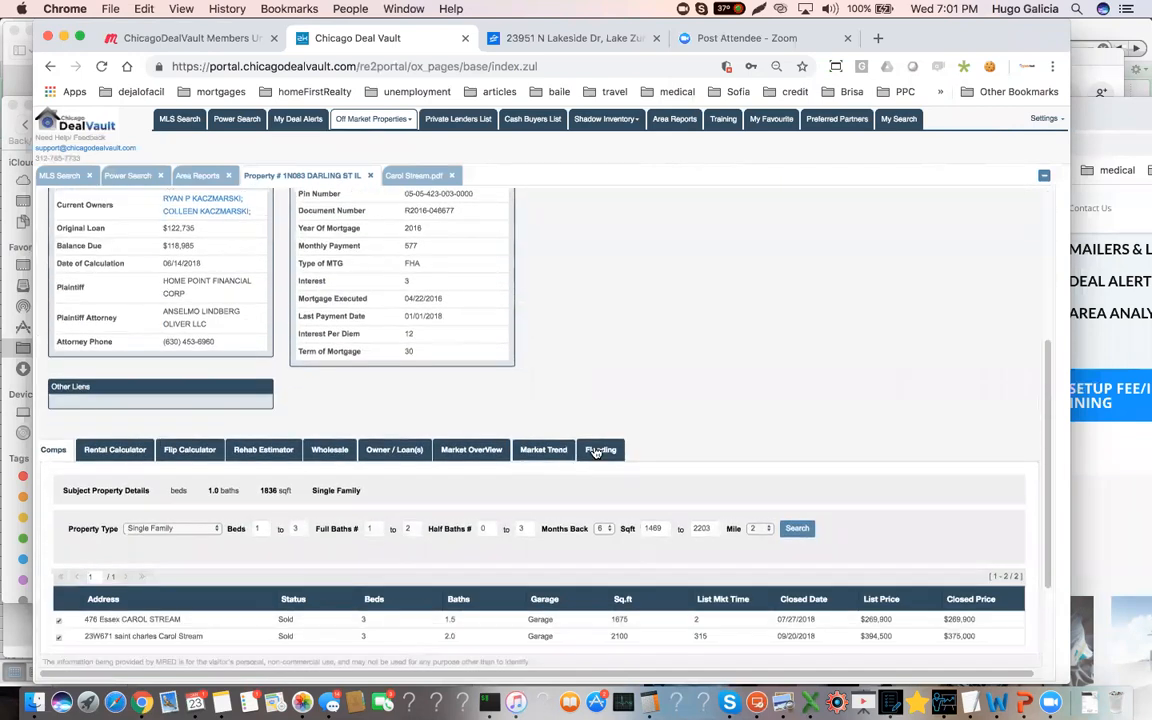
pyautogui.scroll(-1, 597, 452)
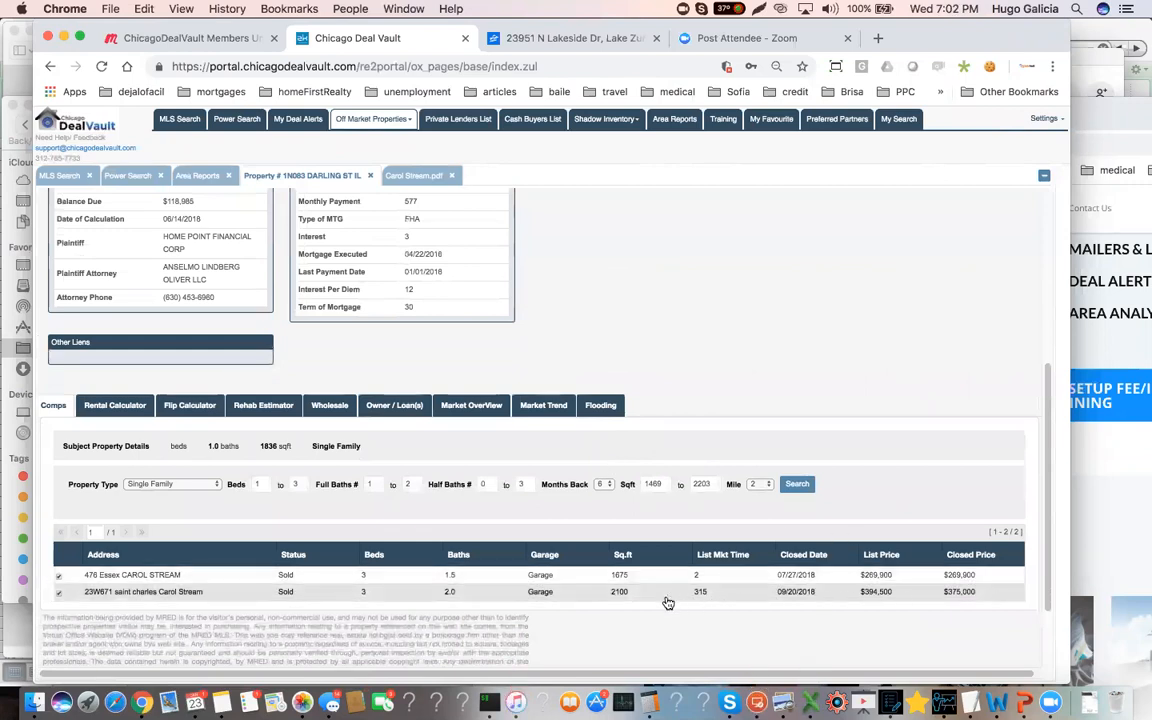
# Open the 2100 sqft sold comp, browse its photos up to the 21st and highlight its days on market
pyautogui.doubleClick(264, 446)
pyautogui.click(153, 595)
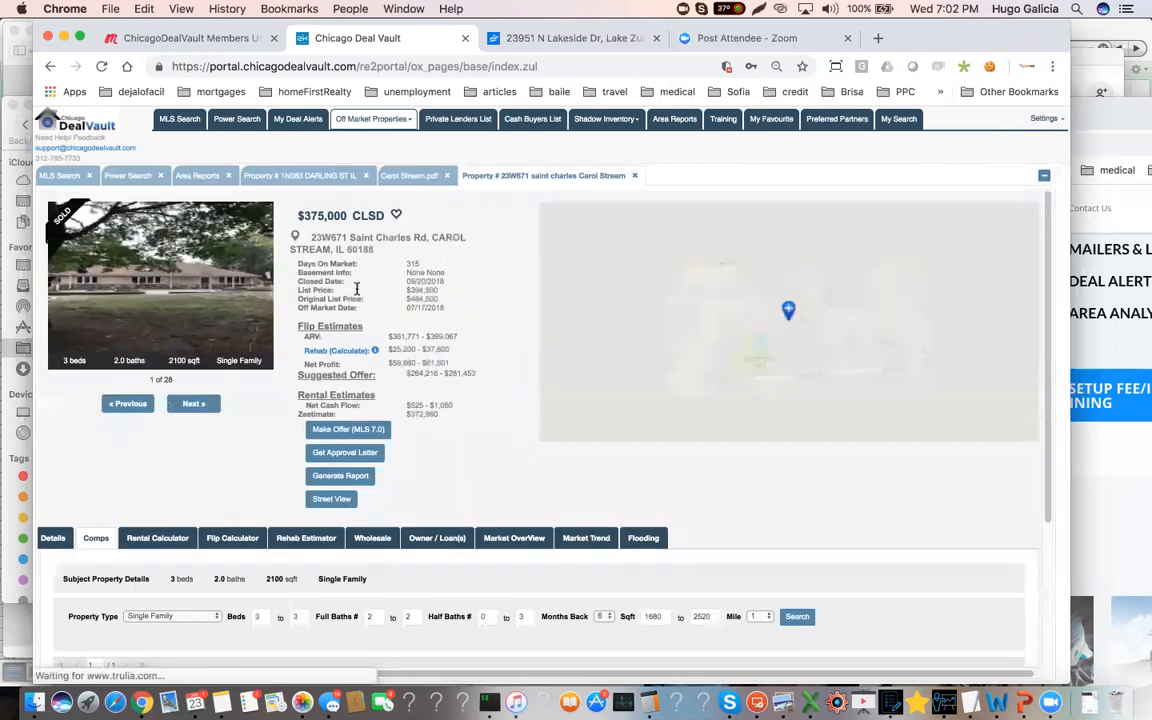
pyautogui.click(191, 406)
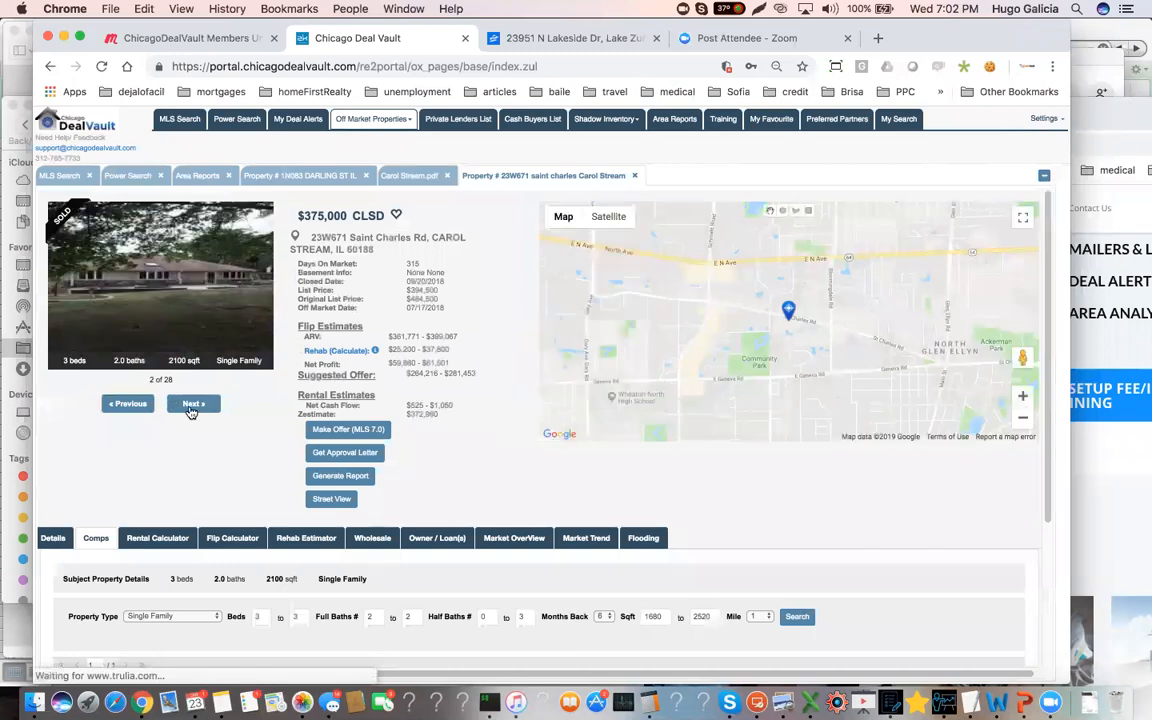
pyautogui.click(191, 406)
pyautogui.click(191, 406)
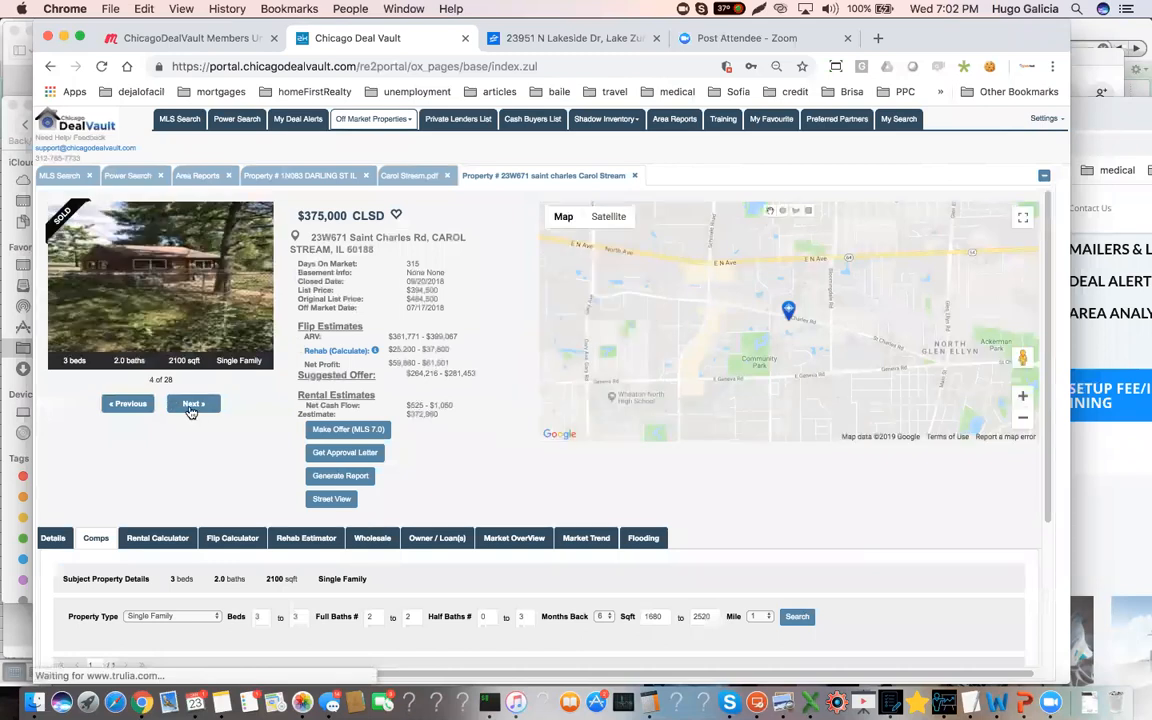
pyautogui.click(191, 406)
pyautogui.click(191, 406)
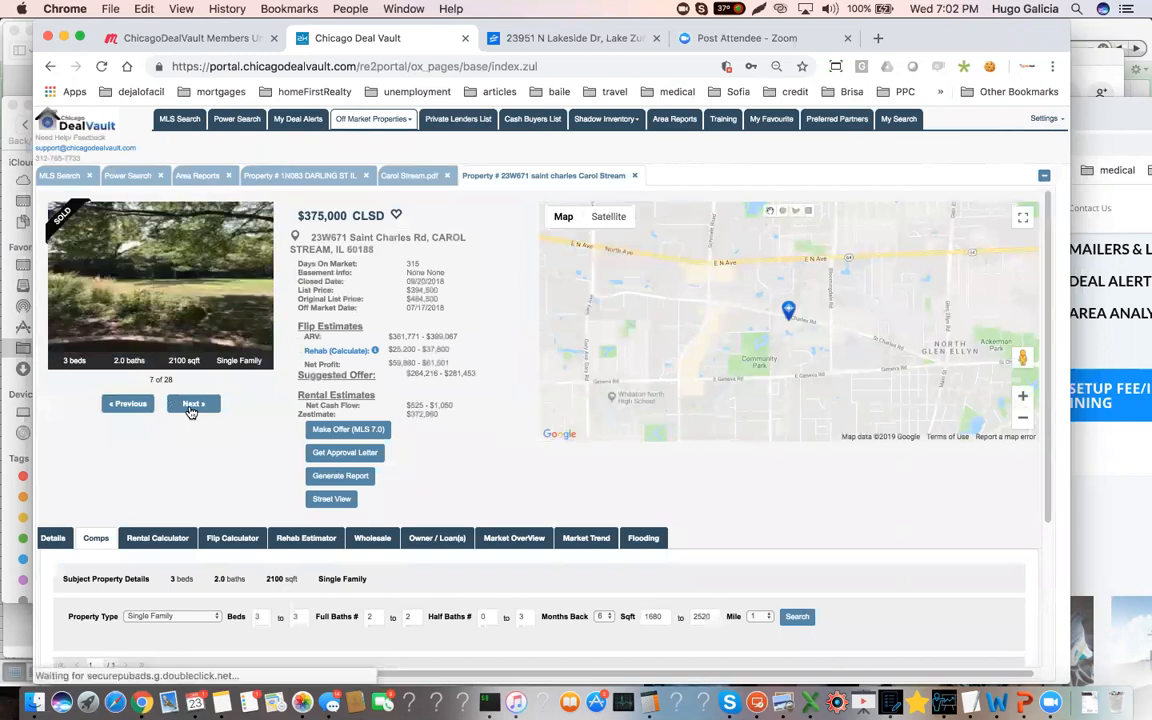
pyautogui.click(191, 406)
pyautogui.click(190, 409)
pyautogui.click(190, 409)
pyautogui.click(190, 409)
pyautogui.click(190, 409)
pyautogui.click(190, 409)
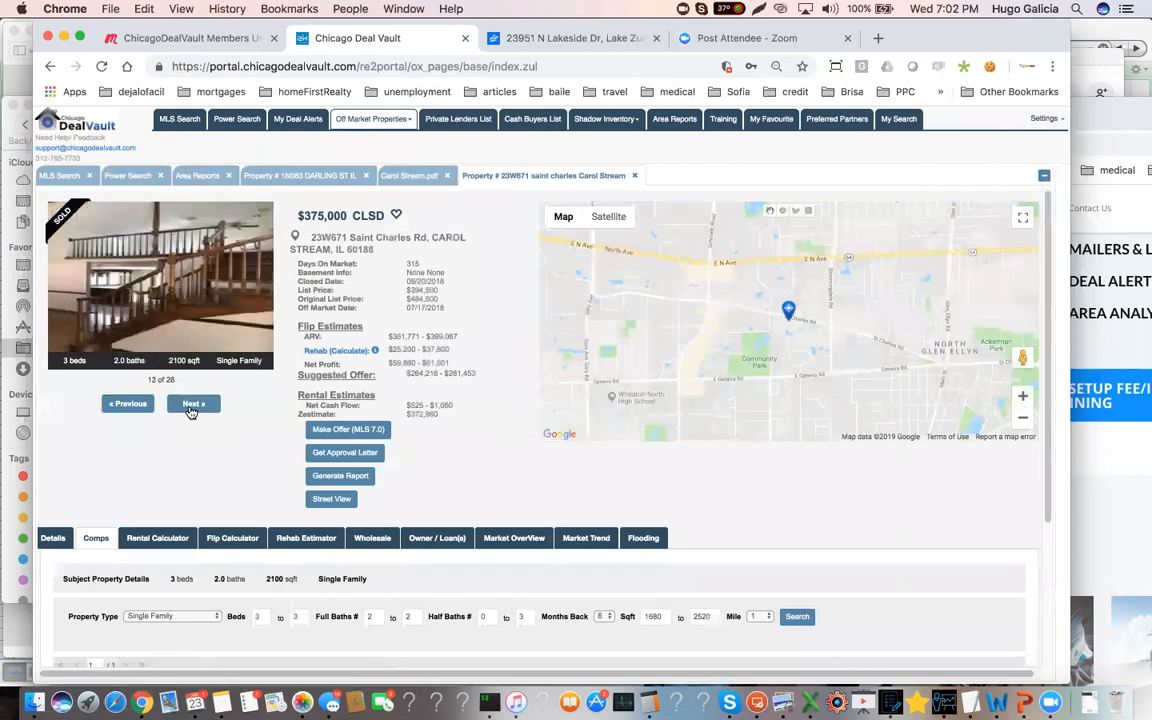
pyautogui.click(190, 409)
pyautogui.click(190, 409)
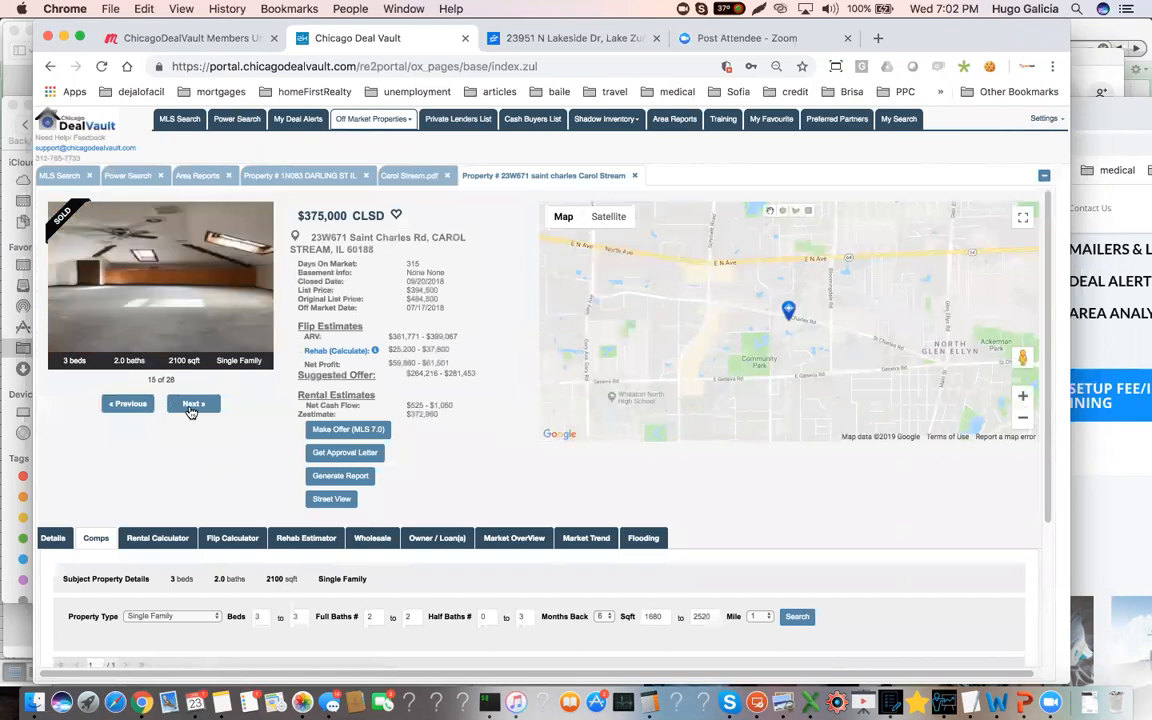
pyautogui.click(190, 409)
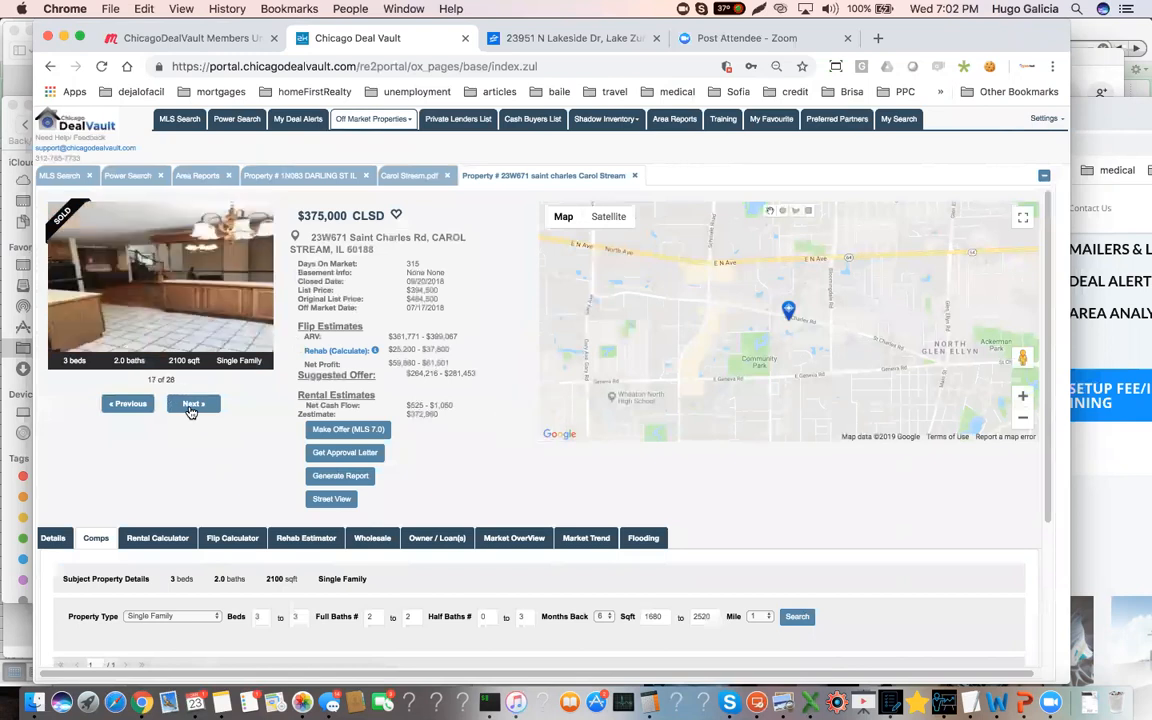
pyautogui.click(190, 409)
pyautogui.click(190, 409)
pyautogui.click(190, 409)
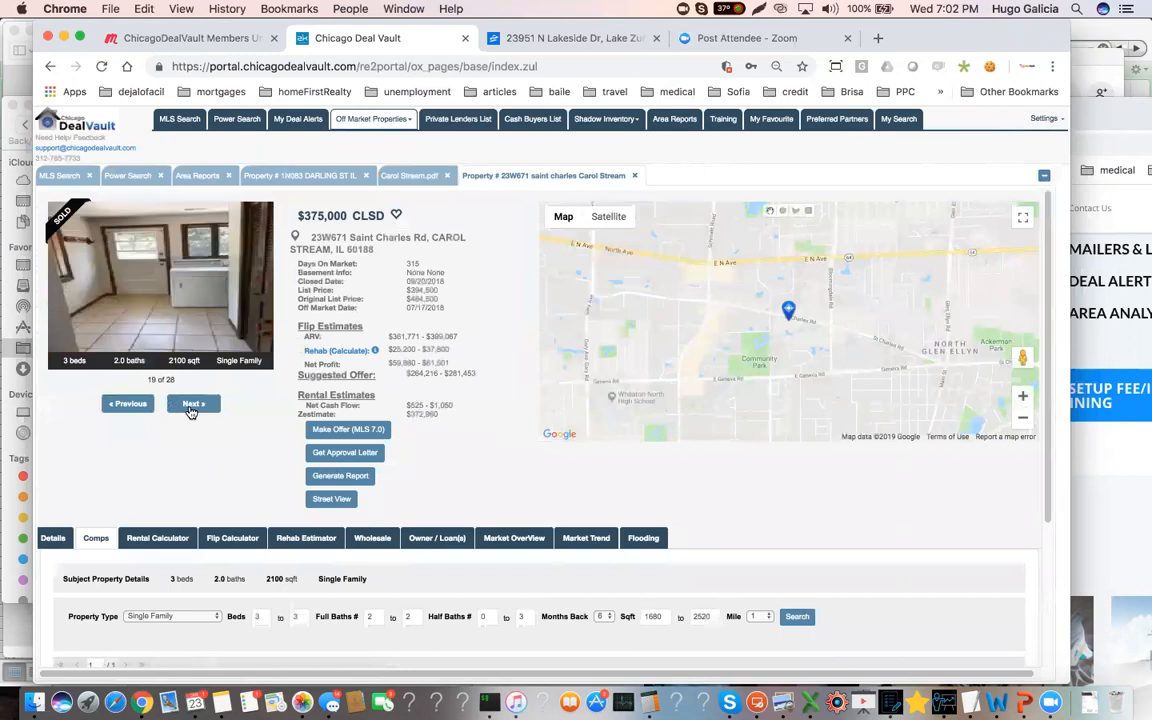
pyautogui.click(190, 409)
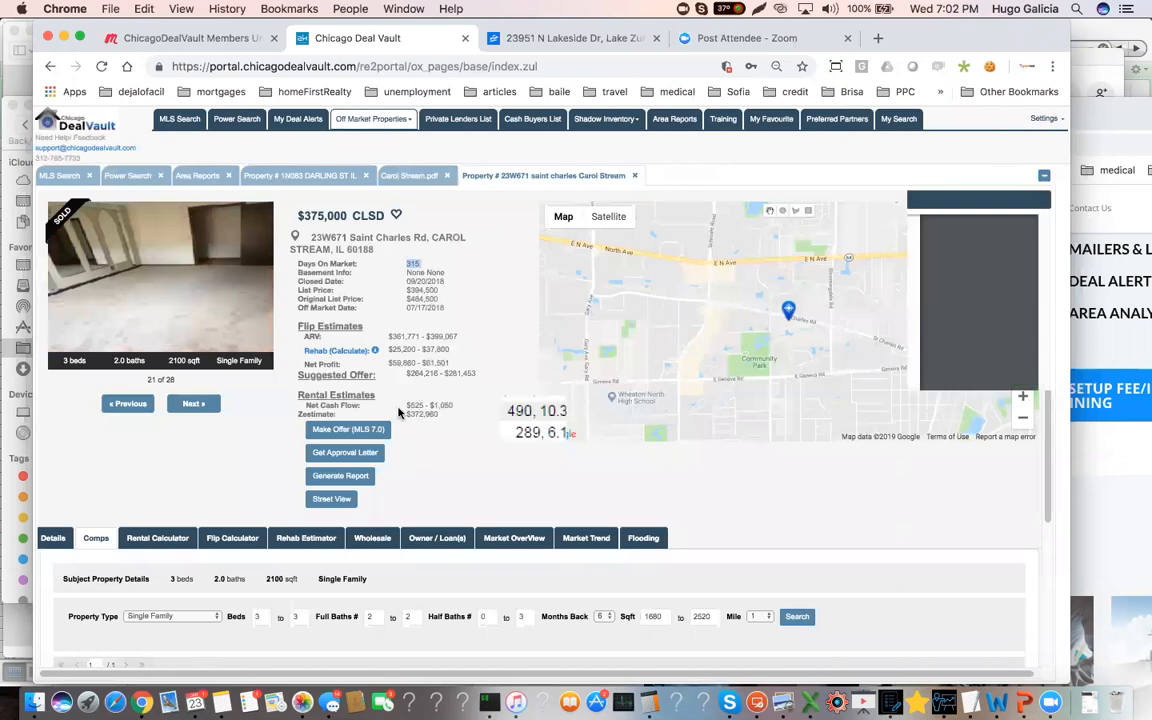
# Close the 2100 sqft comp's record, open the 1675 sqft sold comp and browse its exterior photos, ending on photo 5
pyautogui.click(634, 177)
pyautogui.click(292, 177)
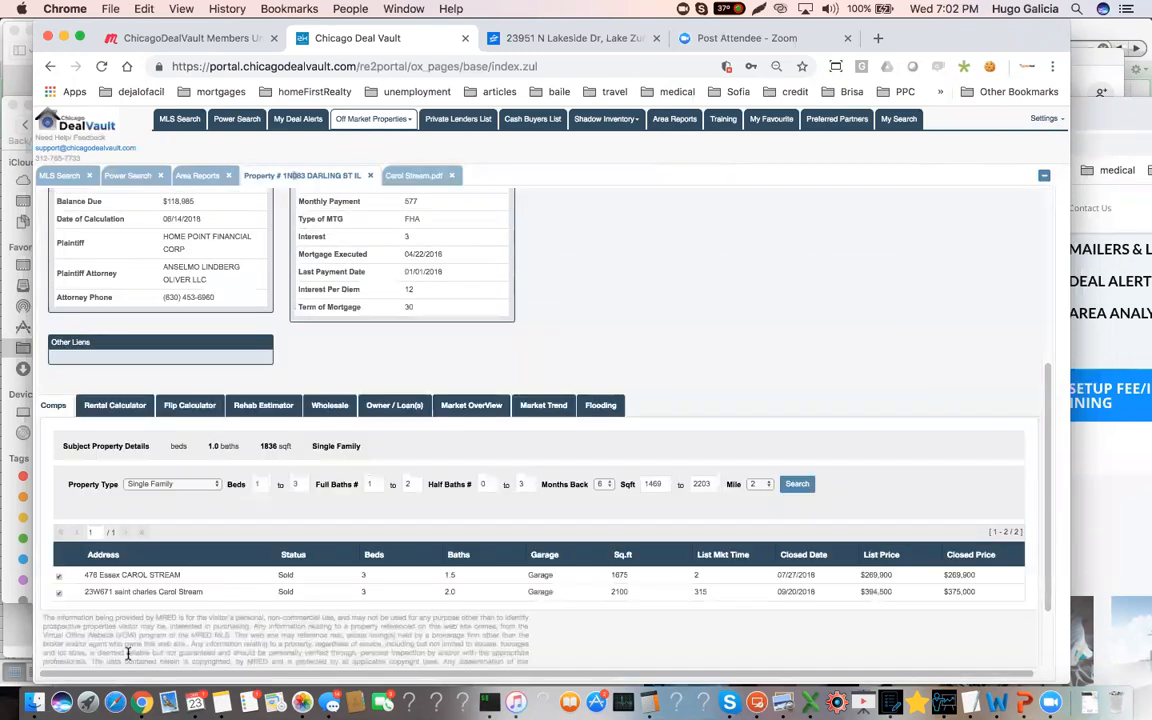
pyautogui.click(325, 574)
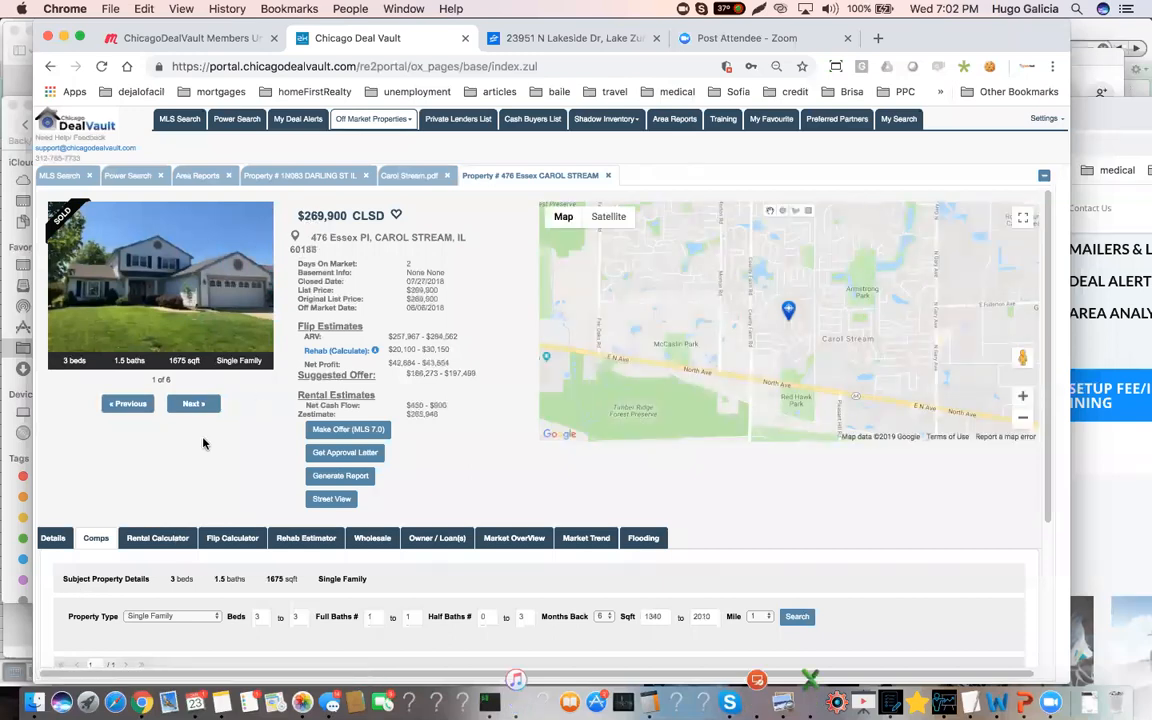
pyautogui.click(194, 406)
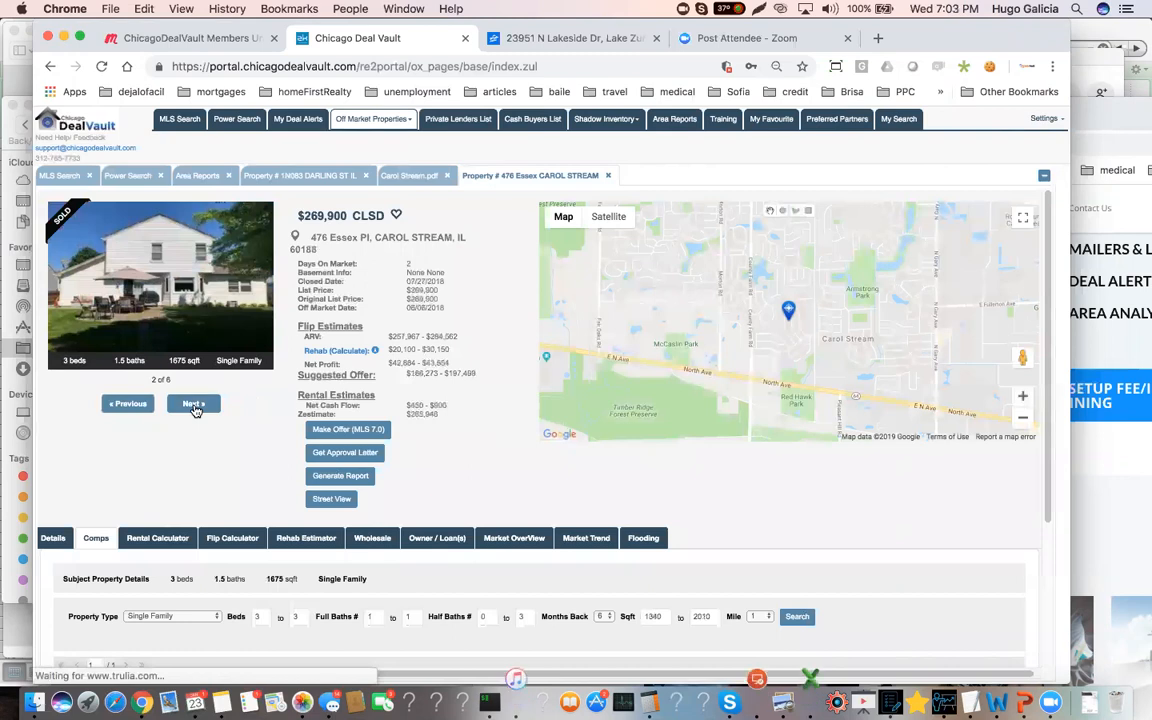
pyautogui.click(194, 406)
pyautogui.click(194, 406)
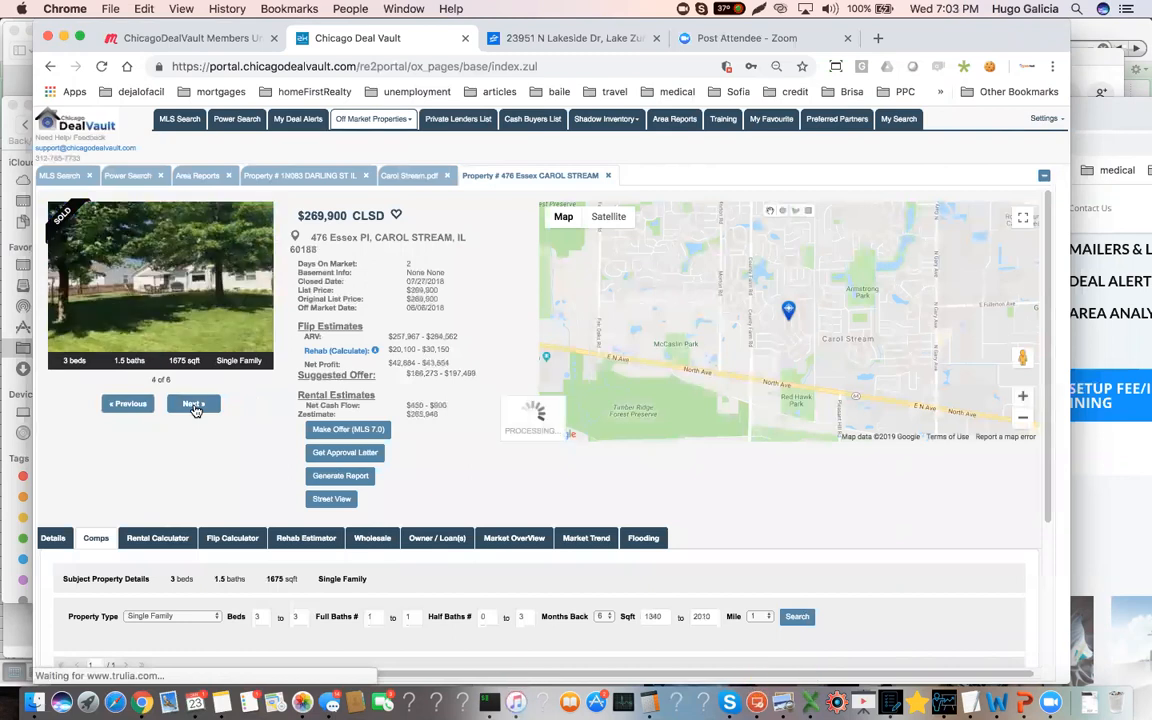
pyautogui.click(194, 406)
pyautogui.click(194, 406)
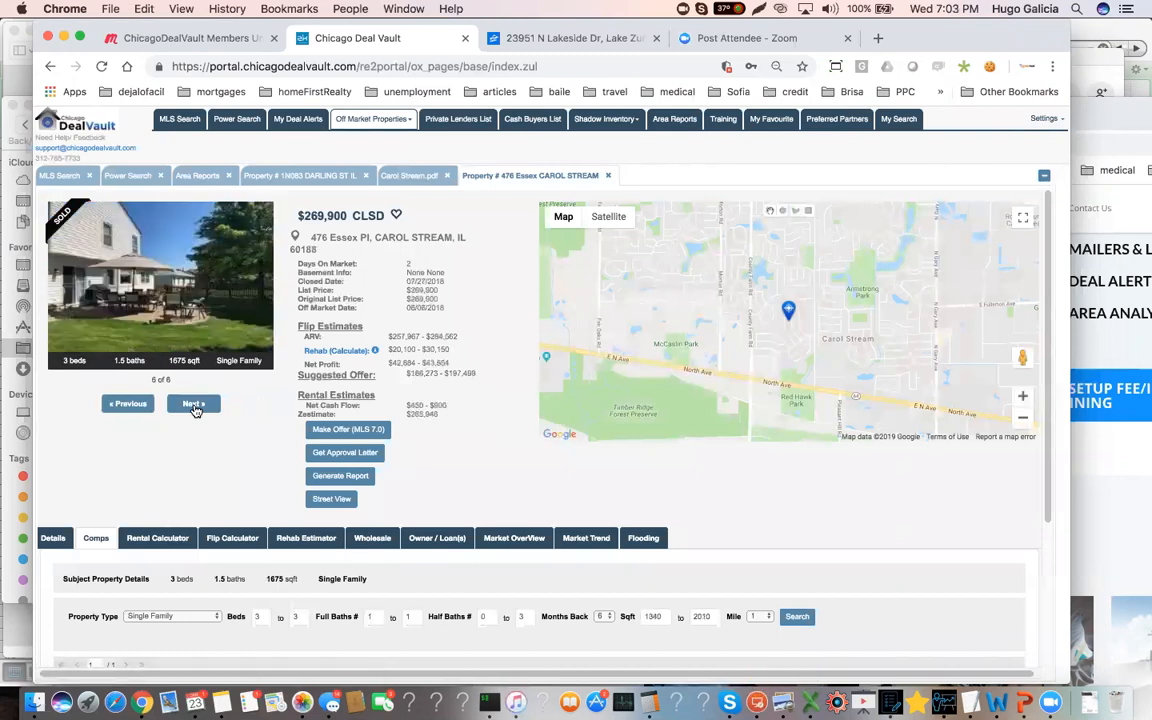
pyautogui.click(127, 404)
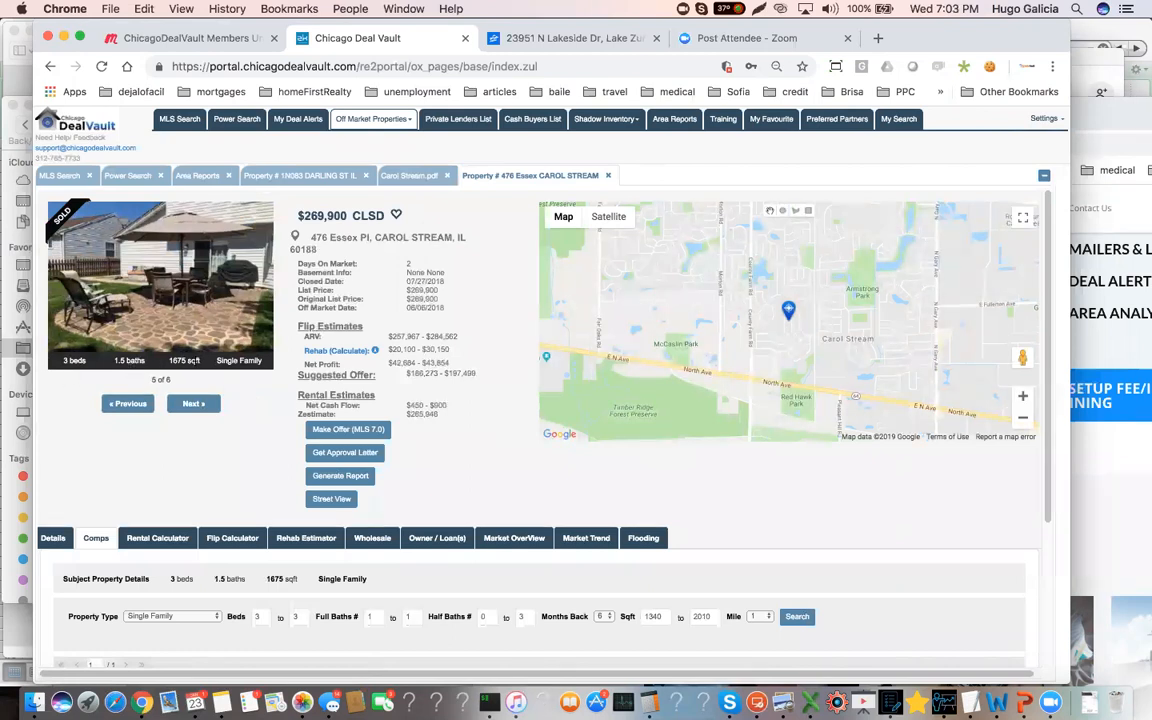
# Highlight the comp's square footage, and return to the foreclosure property record to highlight its beds, baths and square footage
pyautogui.moveTo(200, 366); pyautogui.dragTo(152, 362)
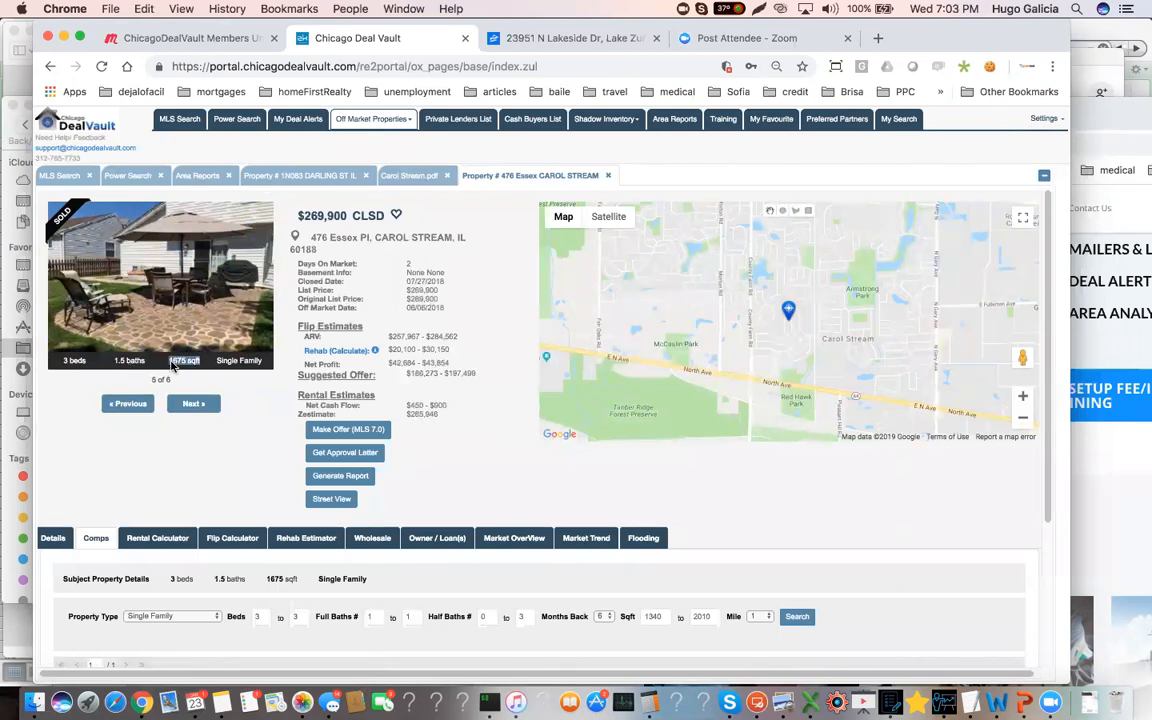
pyautogui.click(321, 179)
pyautogui.scroll(5, 176, 272)
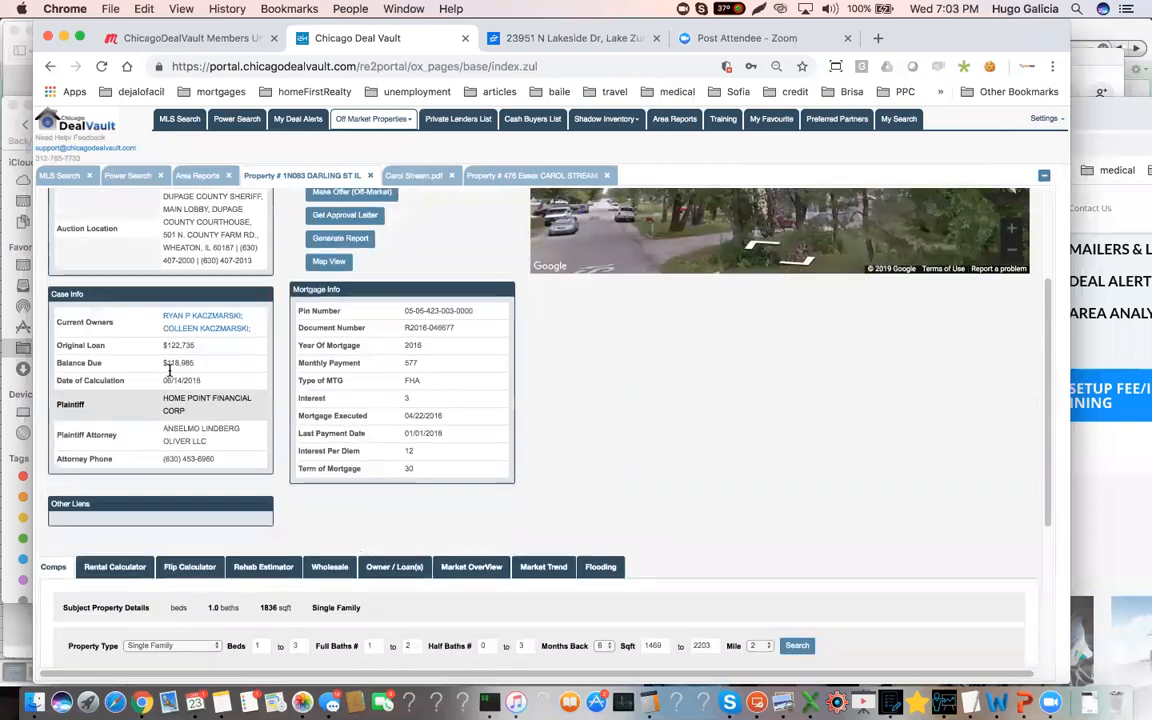
pyautogui.moveTo(82, 212); pyautogui.dragTo(200, 212)
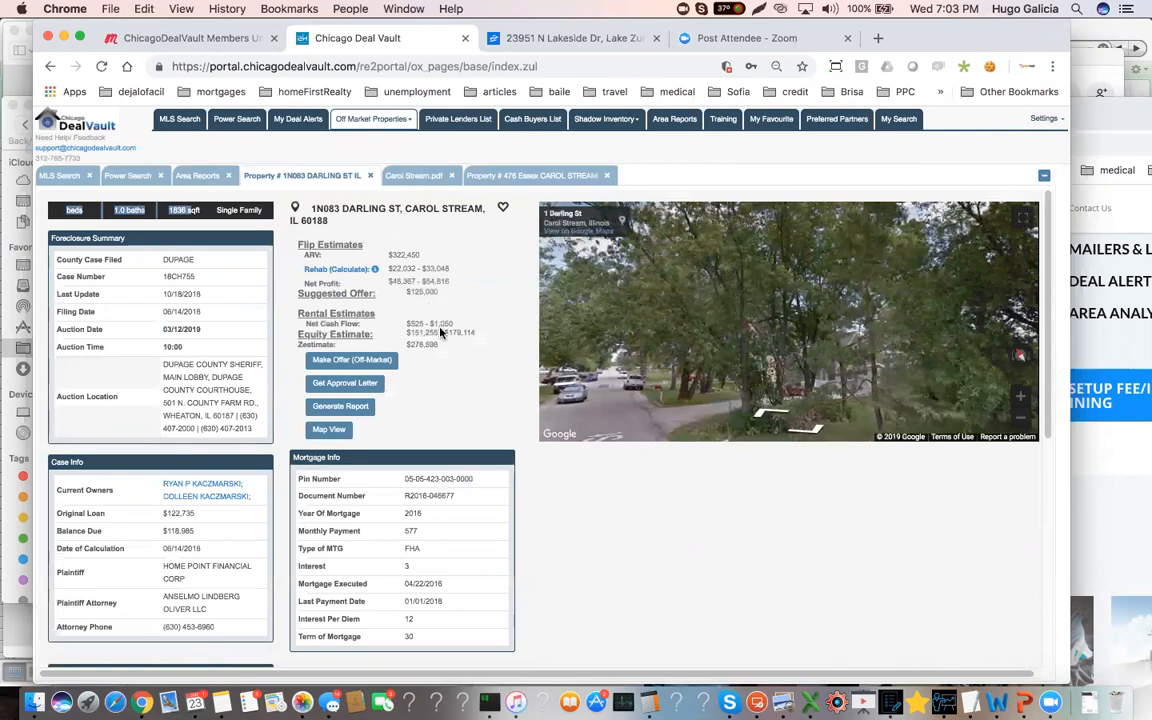
# Review the sold comps' closed prices and the foreclosure summary, and highlight the balance due in the case info
pyautogui.scroll(-5, 501, 458)
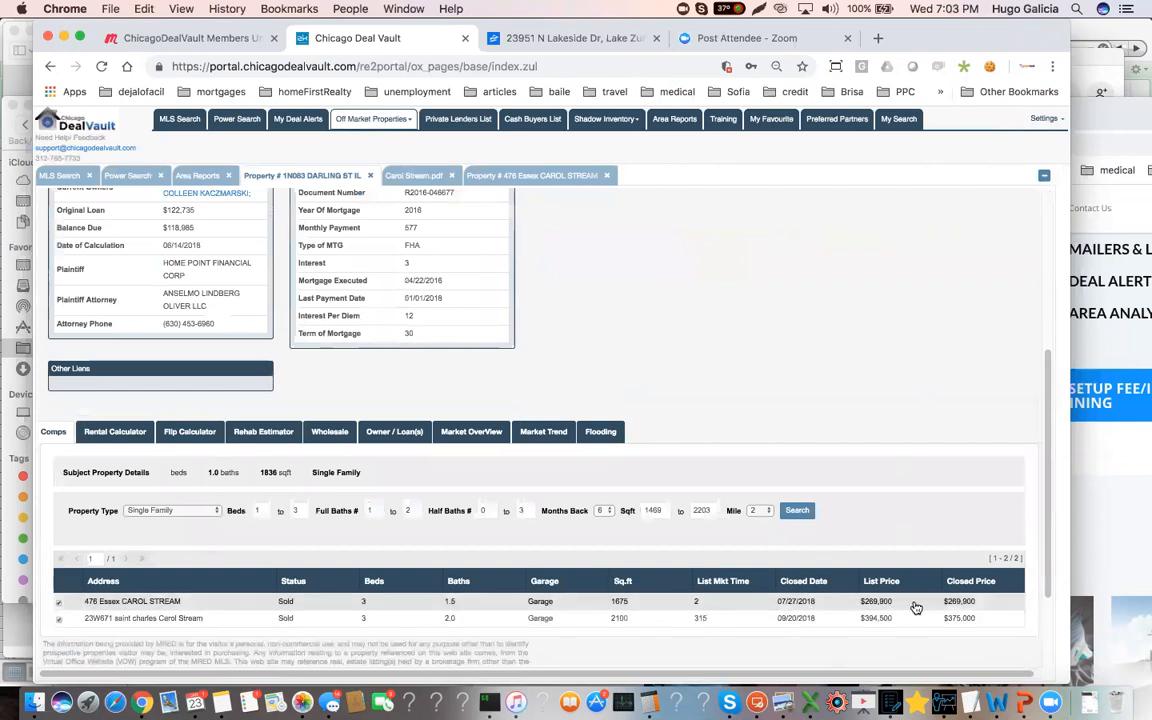
pyautogui.scroll(5, 262, 387)
pyautogui.scroll(1, 262, 387)
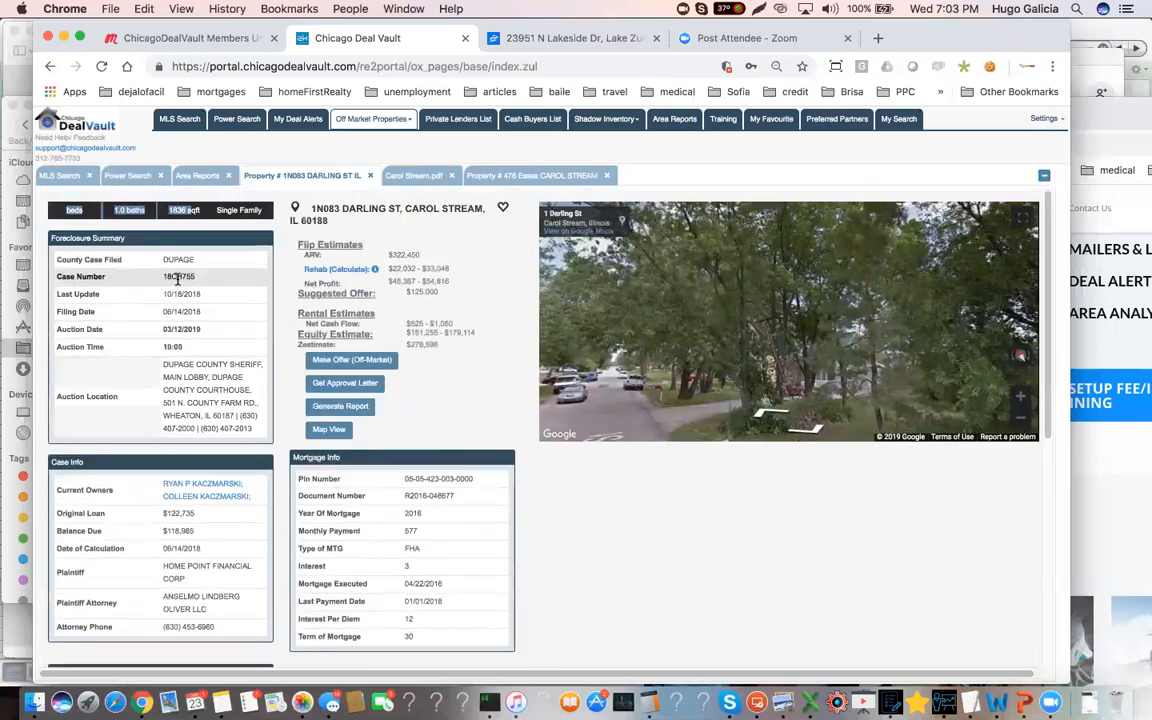
pyautogui.click(202, 225)
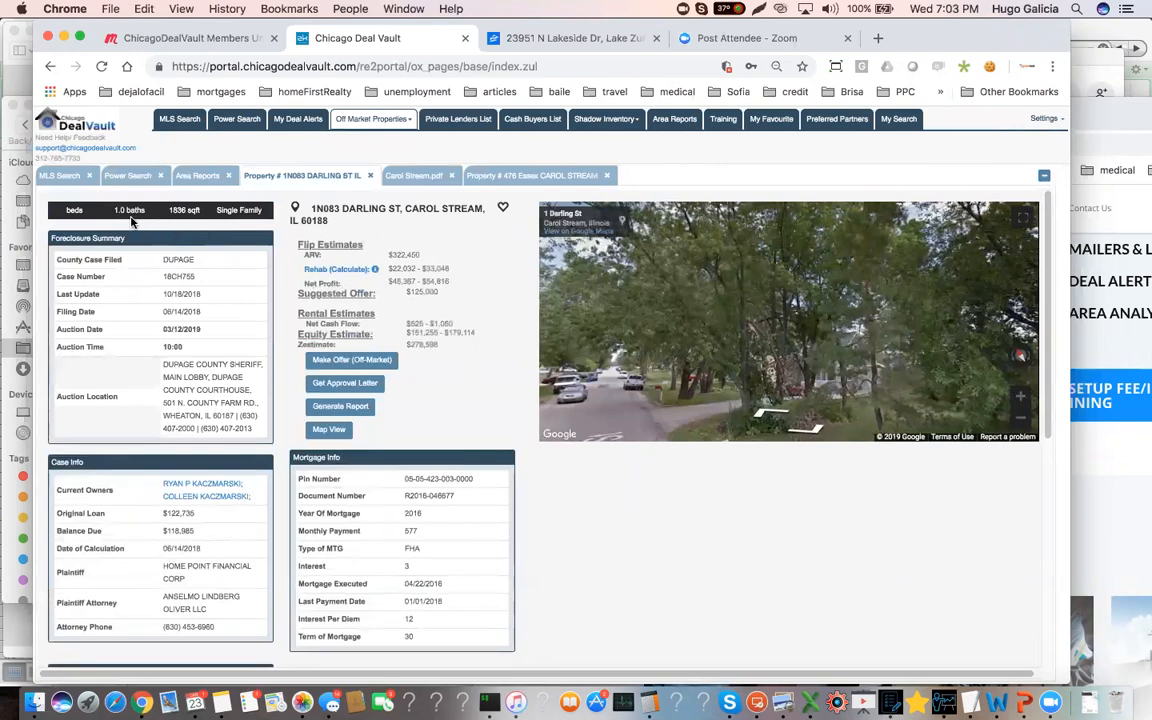
pyautogui.scroll(-1, 135, 290)
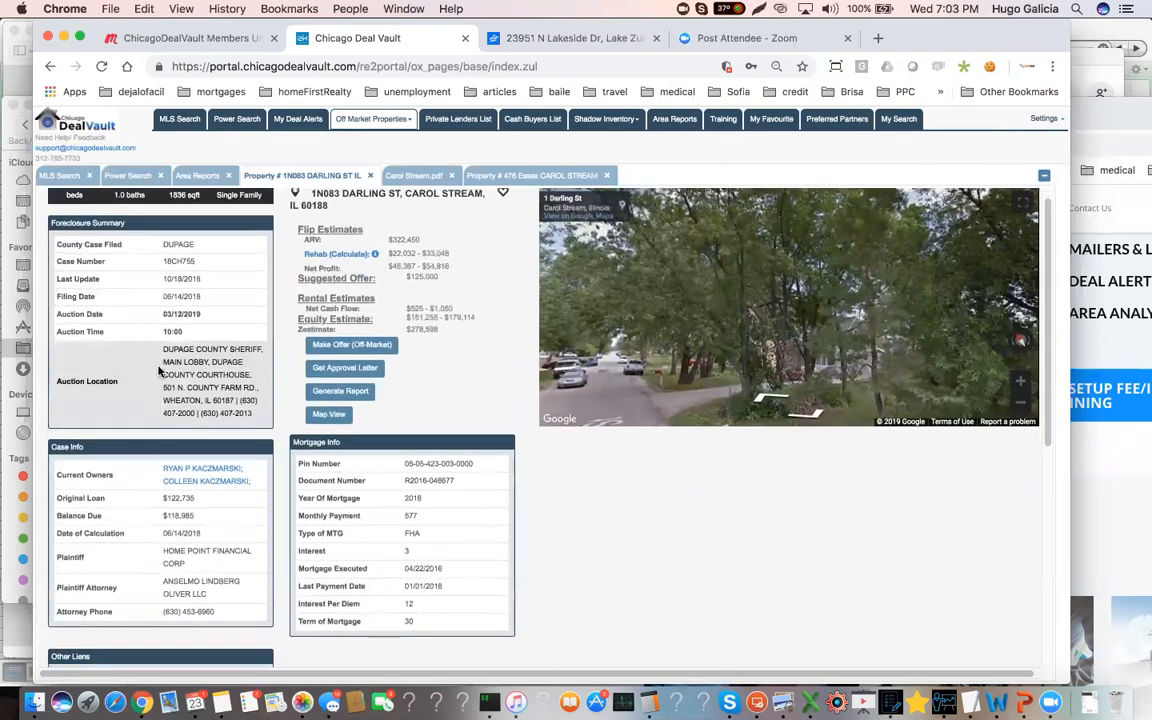
pyautogui.scroll(-1, 199, 489)
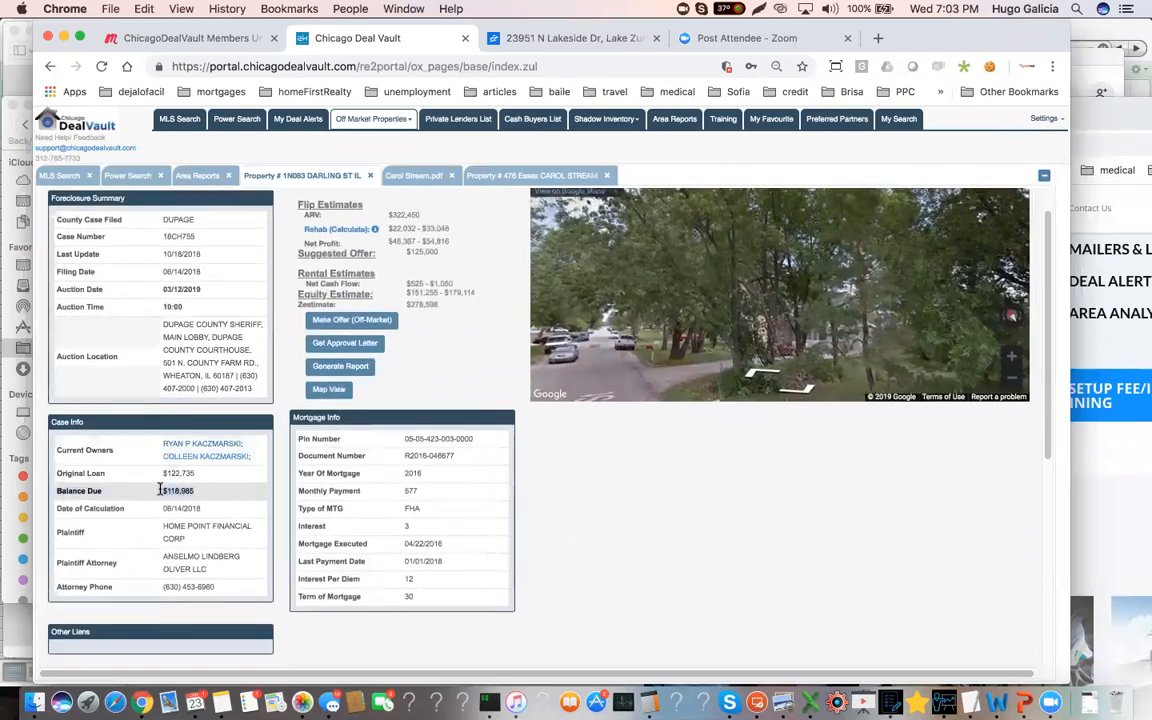
# In the rental calculator, set the monthly expenses to 130 for maintenance, 50 for management fee and 110 for insurance
pyautogui.scroll(-1, 221, 487)
pyautogui.scroll(-5, 221, 487)
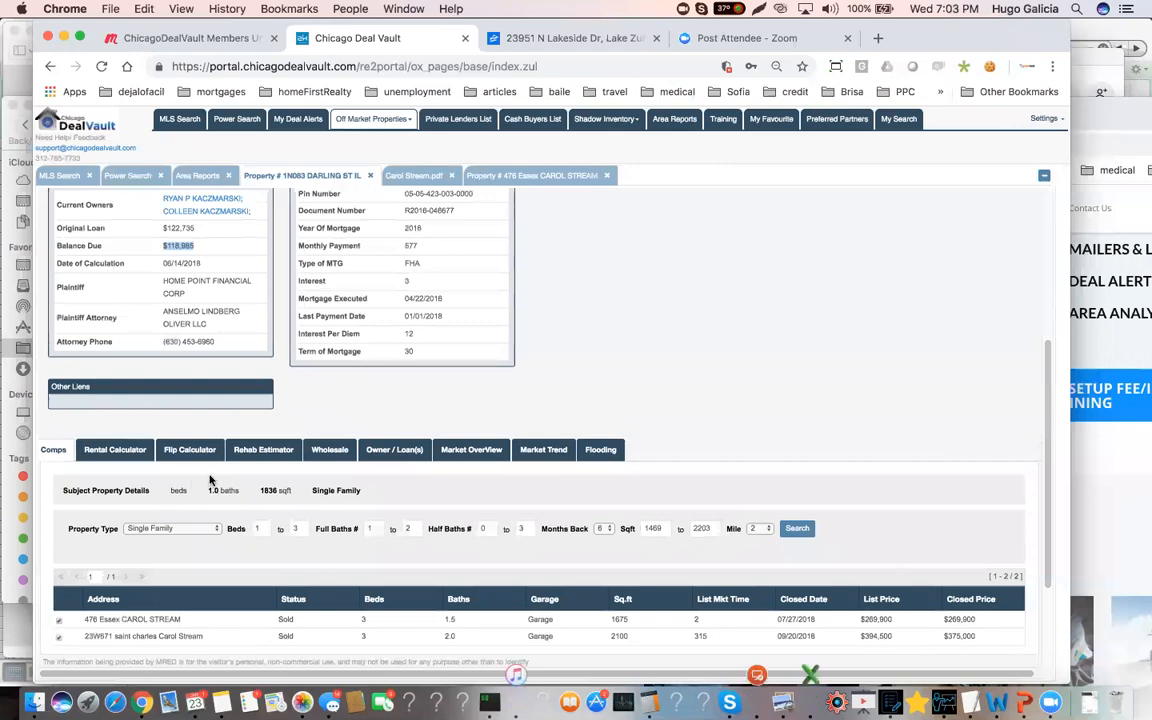
pyautogui.click(111, 455)
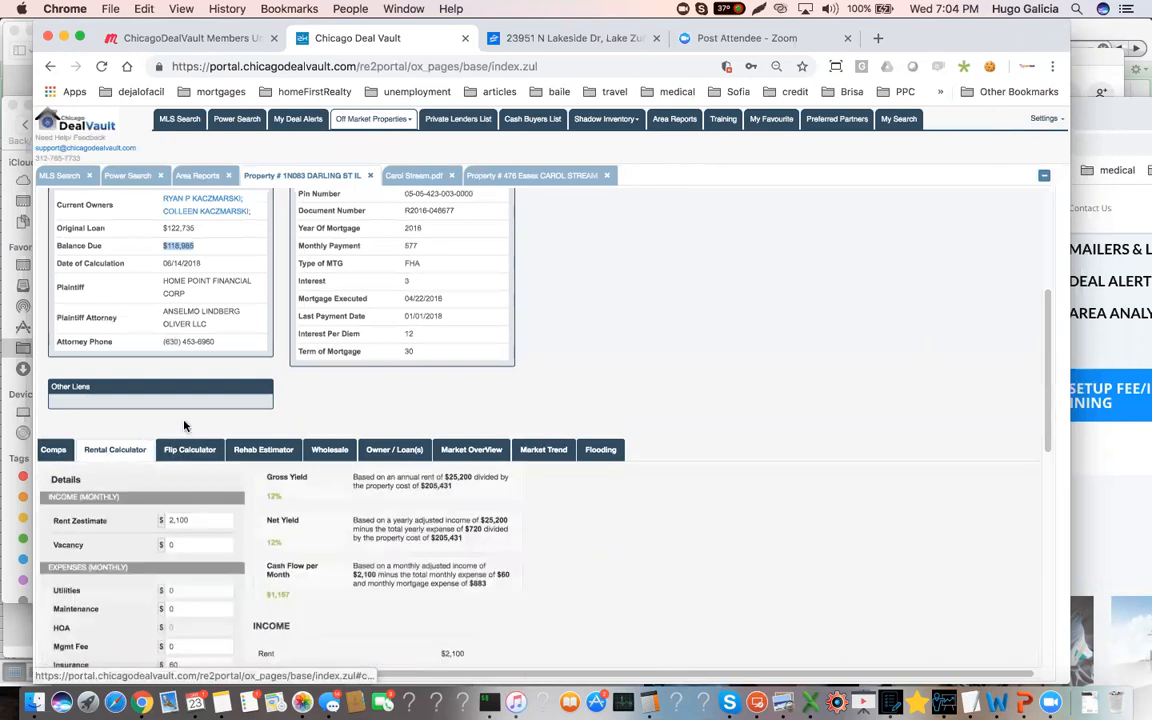
pyautogui.scroll(-2, 160, 455)
pyautogui.click(178, 440)
pyautogui.click(160, 511)
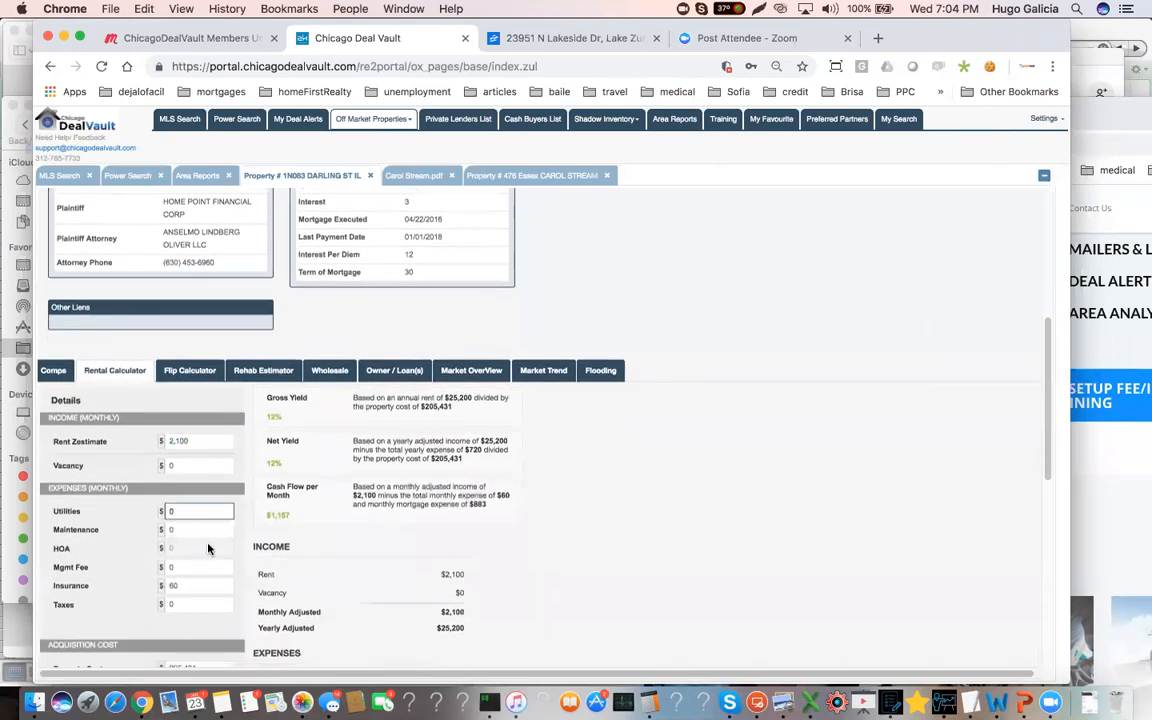
pyautogui.click(189, 530)
pyautogui.click(173, 565)
pyautogui.write('50')
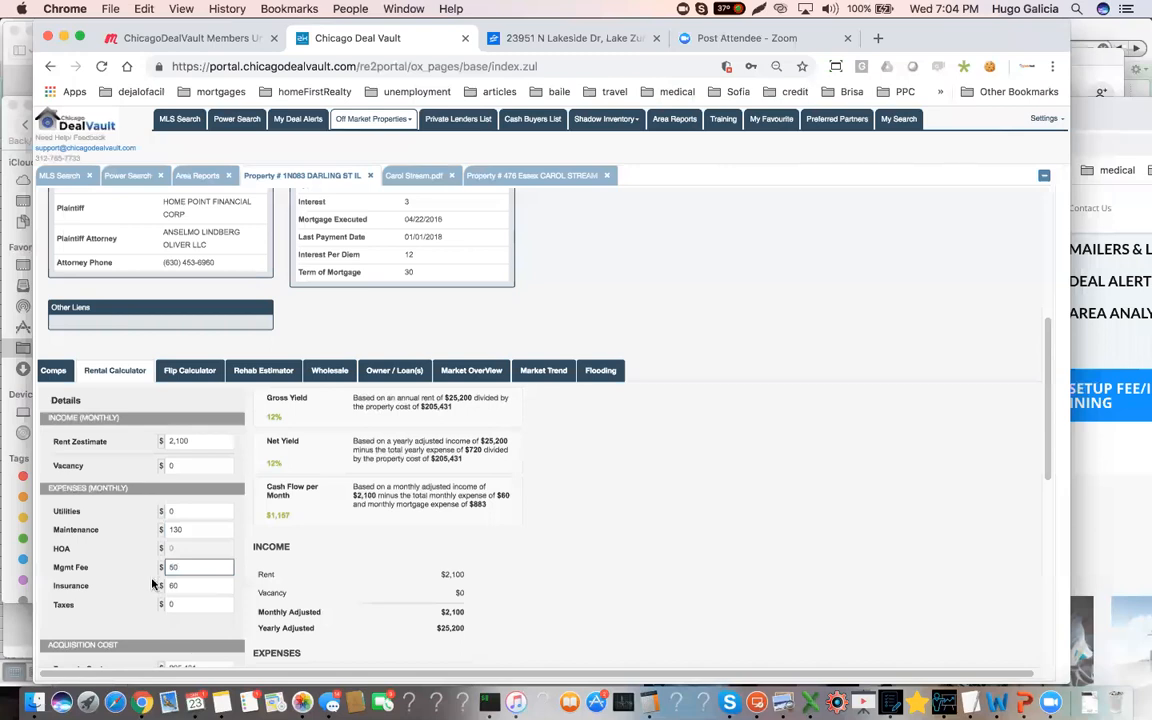
pyautogui.press('Tab')
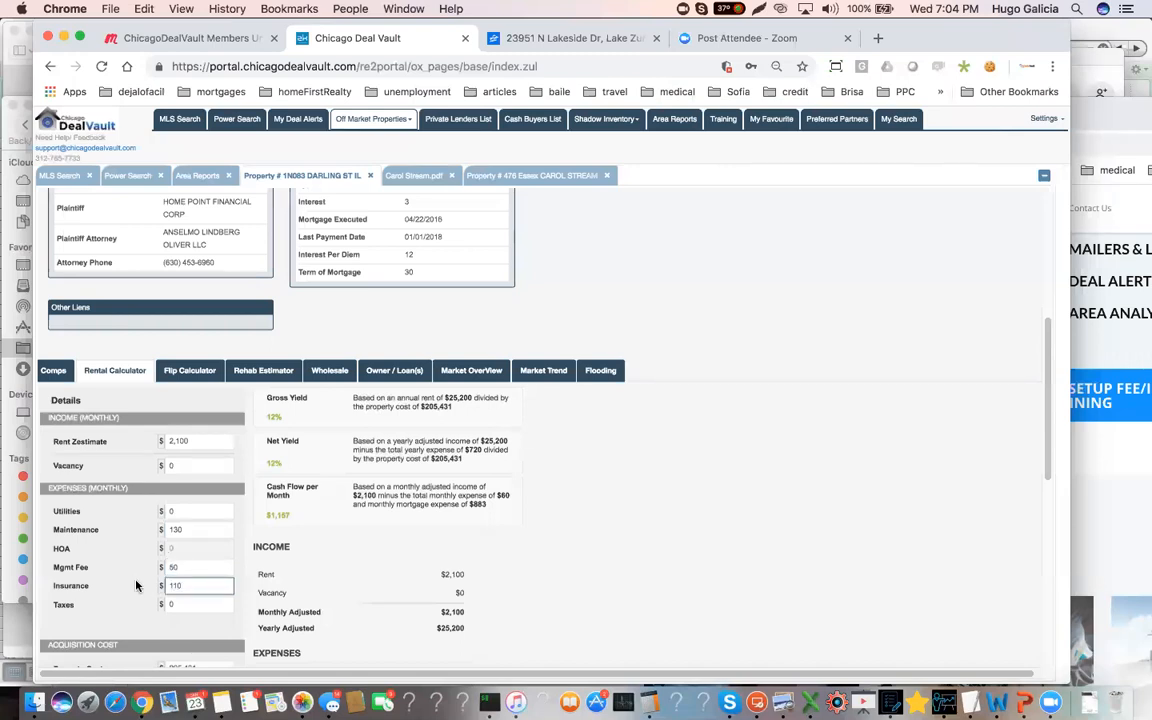
# Open the property's owner and loan records and check the open loans, transaction history and tax history
pyautogui.click(394, 370)
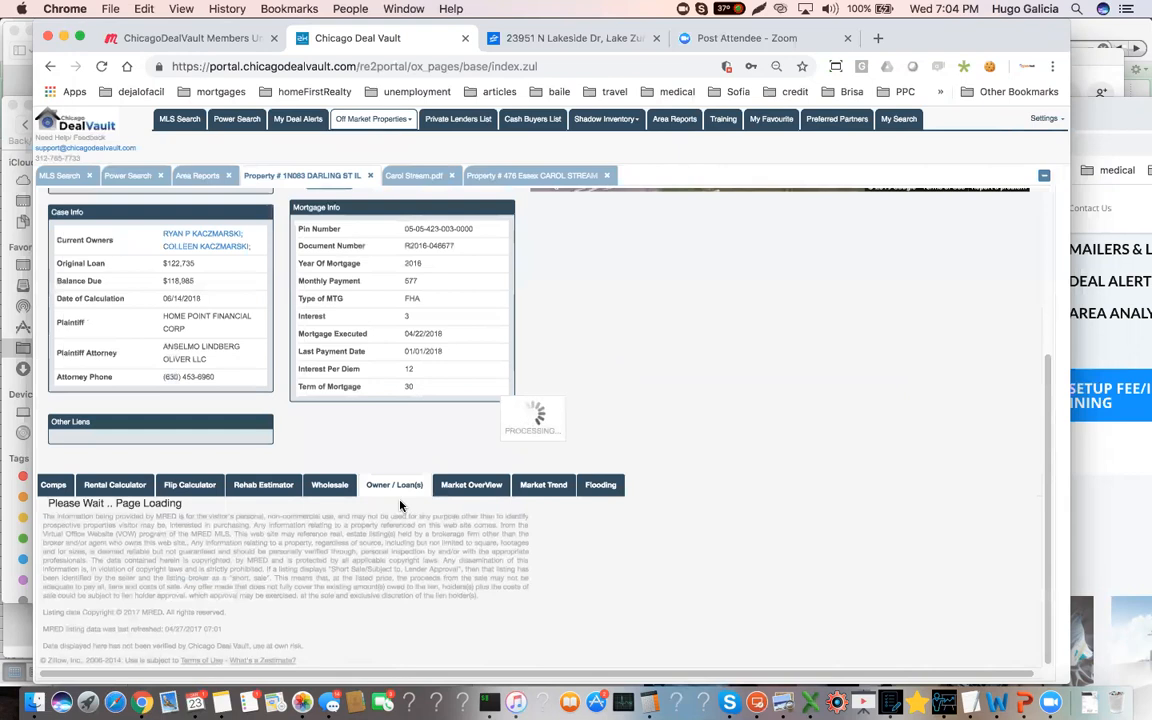
pyautogui.scroll(-3, 400, 505)
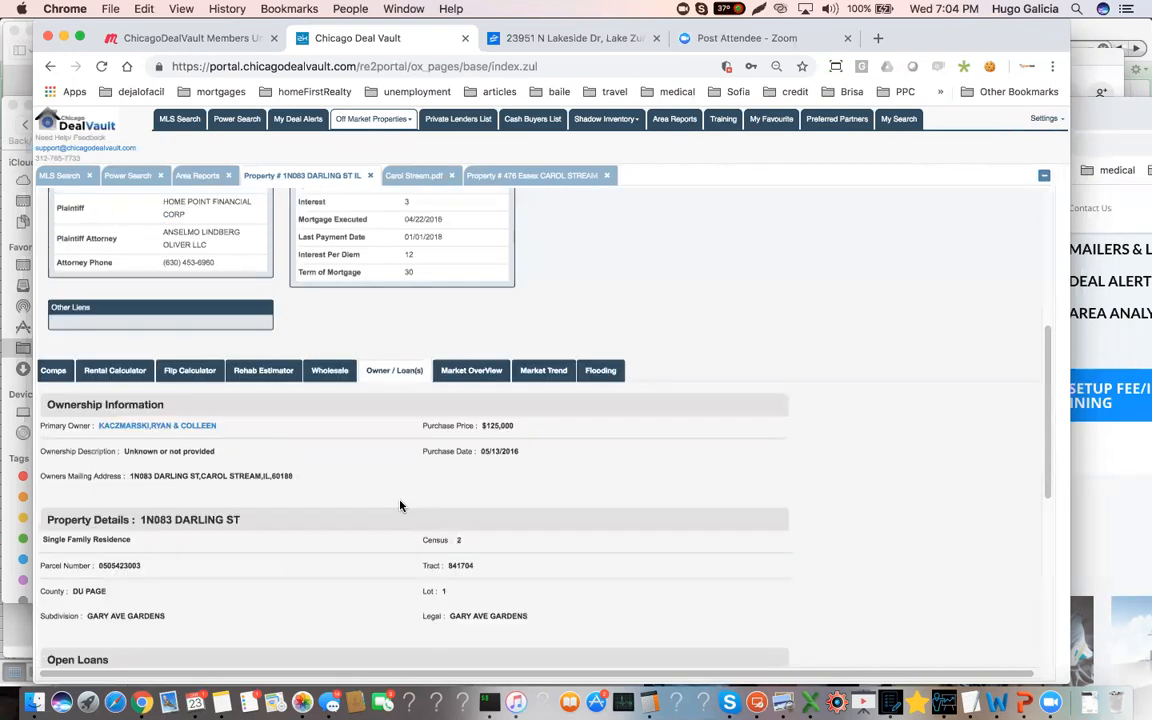
pyautogui.scroll(-1, 400, 505)
pyautogui.scroll(-9, 400, 505)
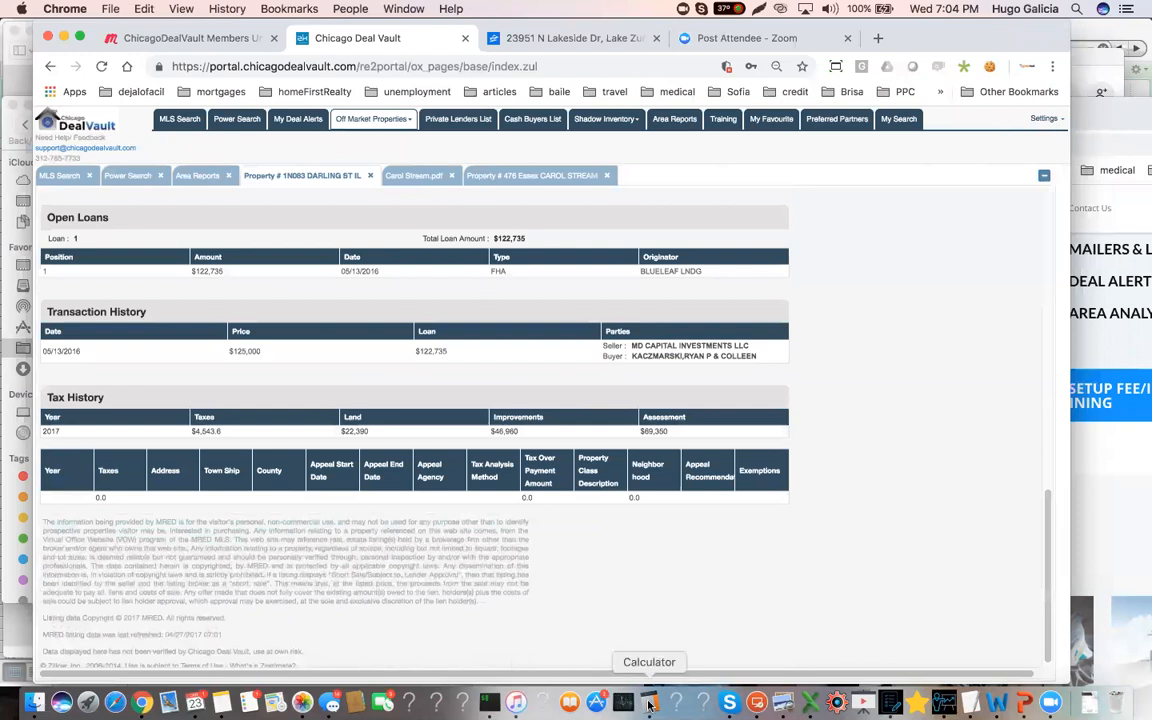
# Switch to the Calculator app, work out the monthly property tax by dividing 4500 by 12, and close the app
pyautogui.click(703, 703)
pyautogui.click(450, 375)
pyautogui.click(451, 450)
pyautogui.click(497, 450)
pyautogui.doubleClick(451, 527)
pyautogui.click(451, 488)
pyautogui.click(497, 488)
pyautogui.click(588, 524)
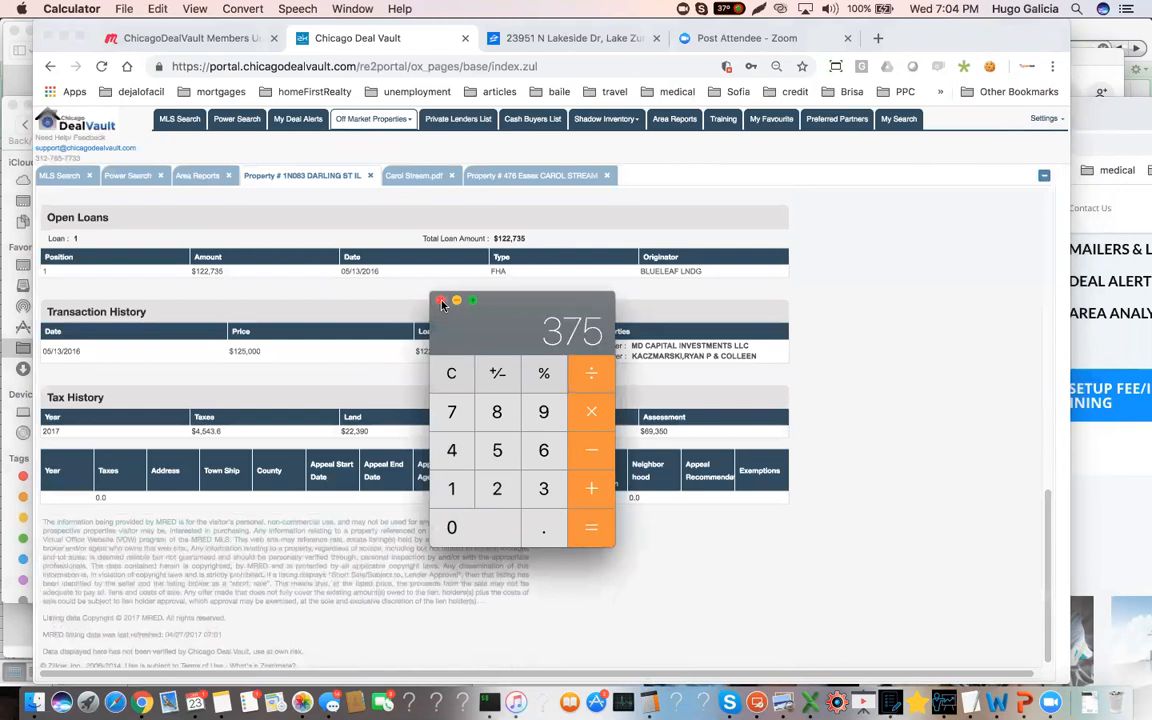
pyautogui.click(395, 270)
# Return to the rental calculator and set the monthly taxes to 375
pyautogui.scroll(5, 230, 351)
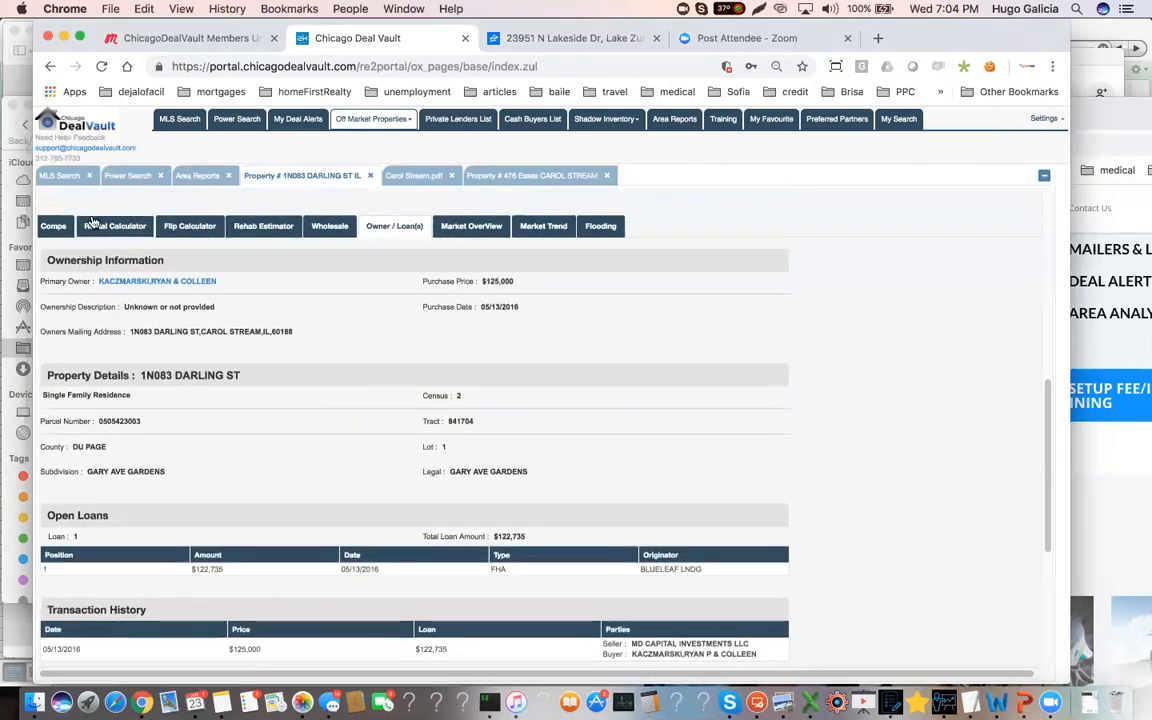
pyautogui.click(115, 226)
pyautogui.click(186, 458)
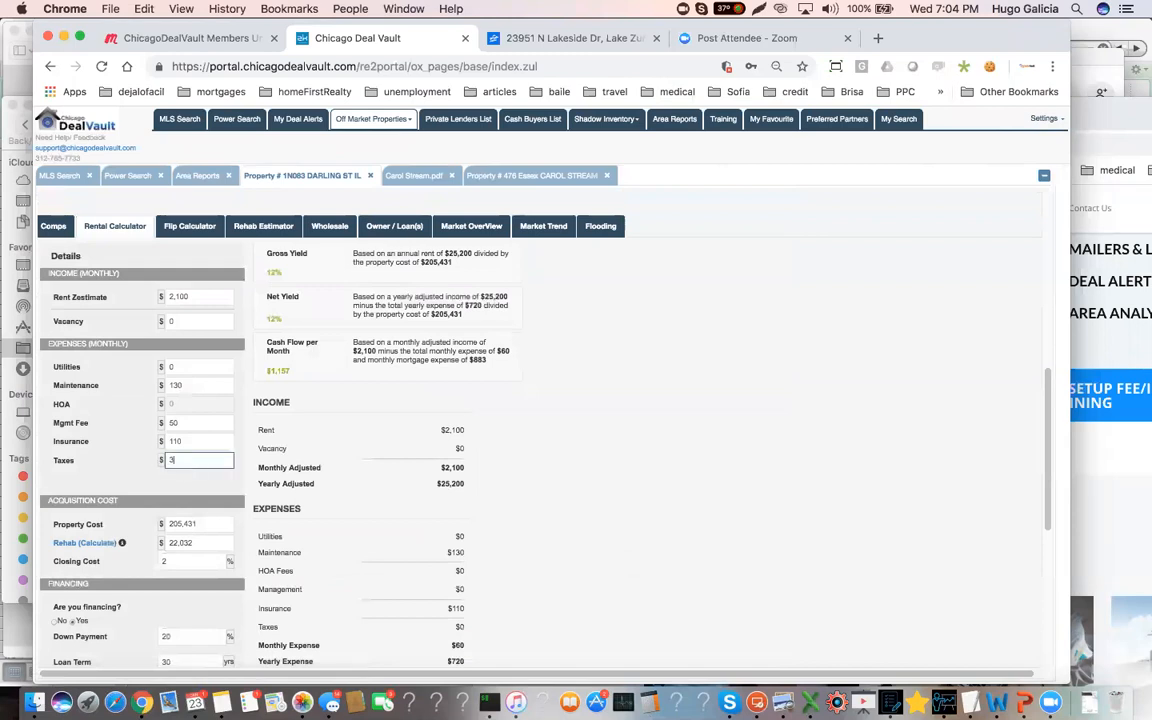
pyautogui.press('Tab')
# Highlight the foreclosure case's balance due again and review the auction details and estimates above it
pyautogui.scroll(5, 290, 481)
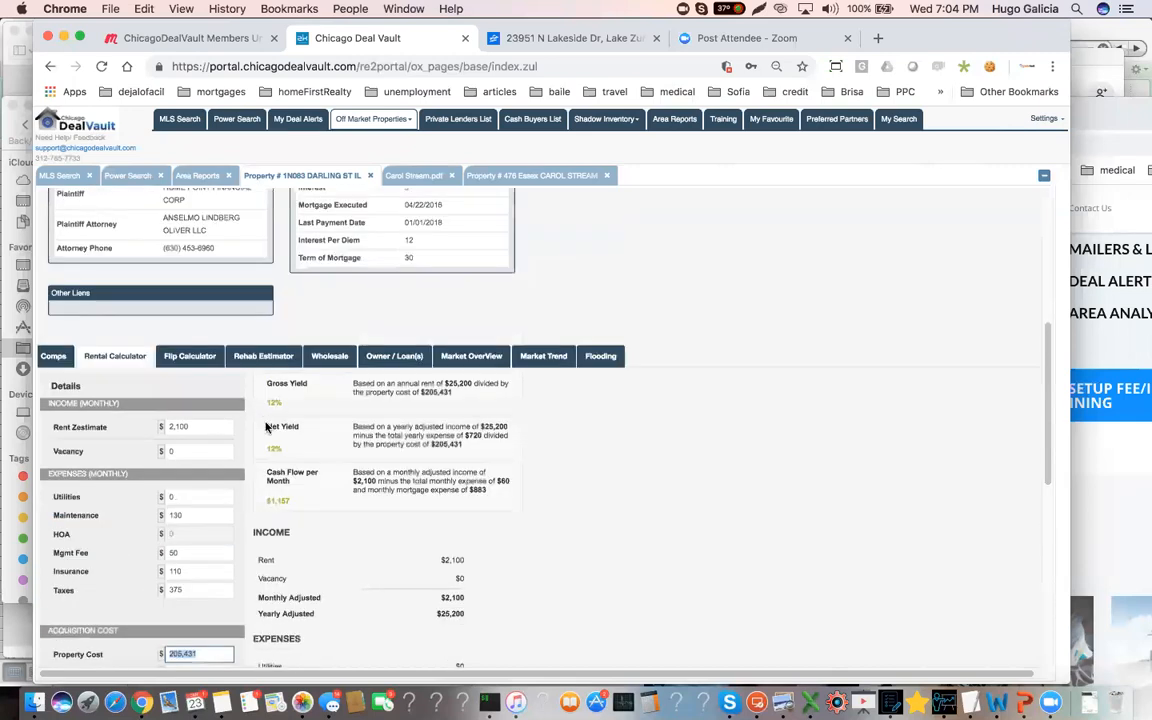
pyautogui.scroll(2, 228, 343)
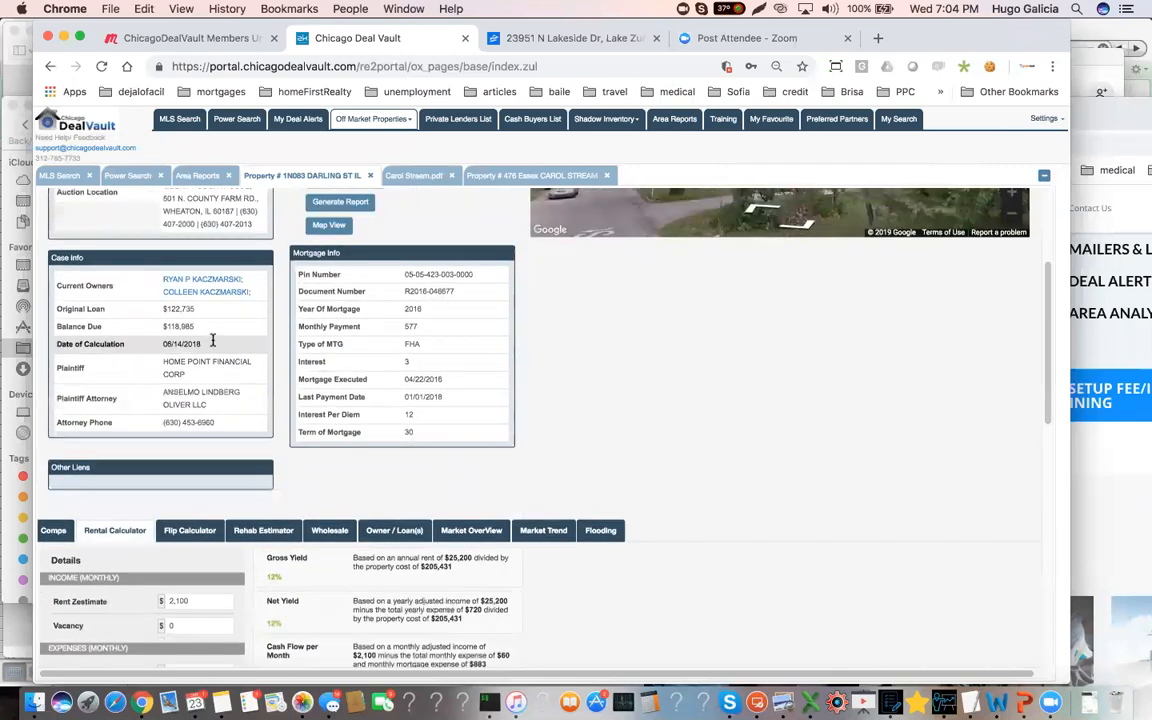
pyautogui.scroll(1, 208, 363)
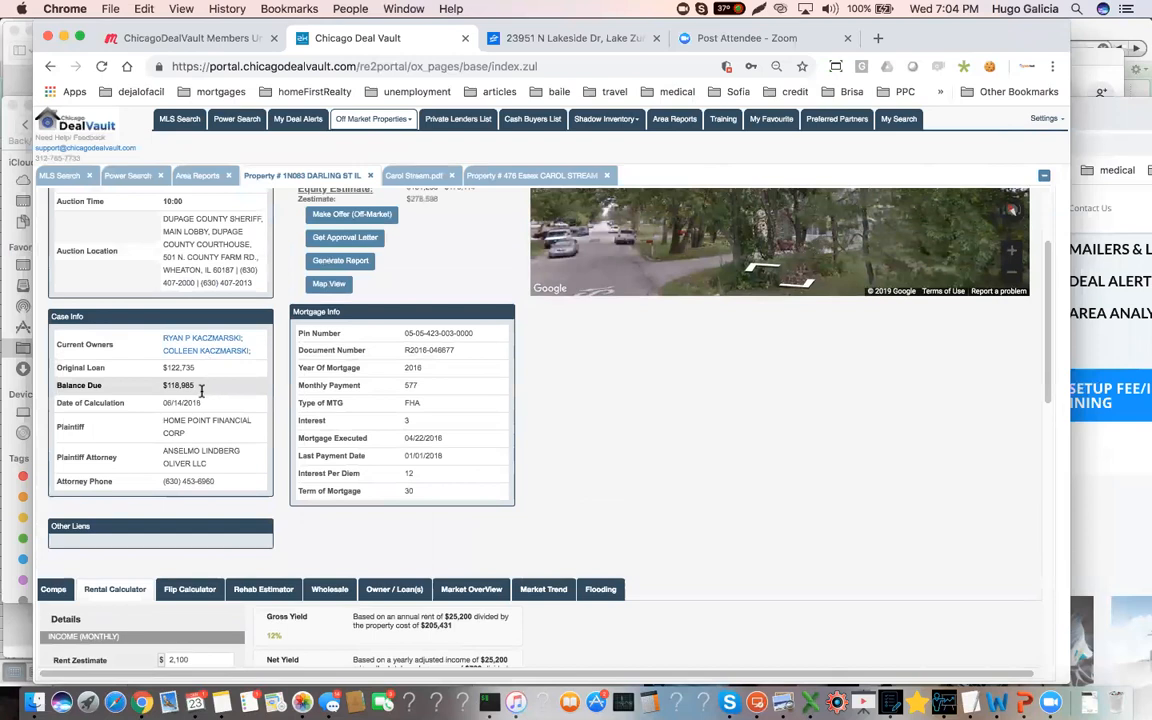
pyautogui.moveTo(201, 385); pyautogui.dragTo(157, 385)
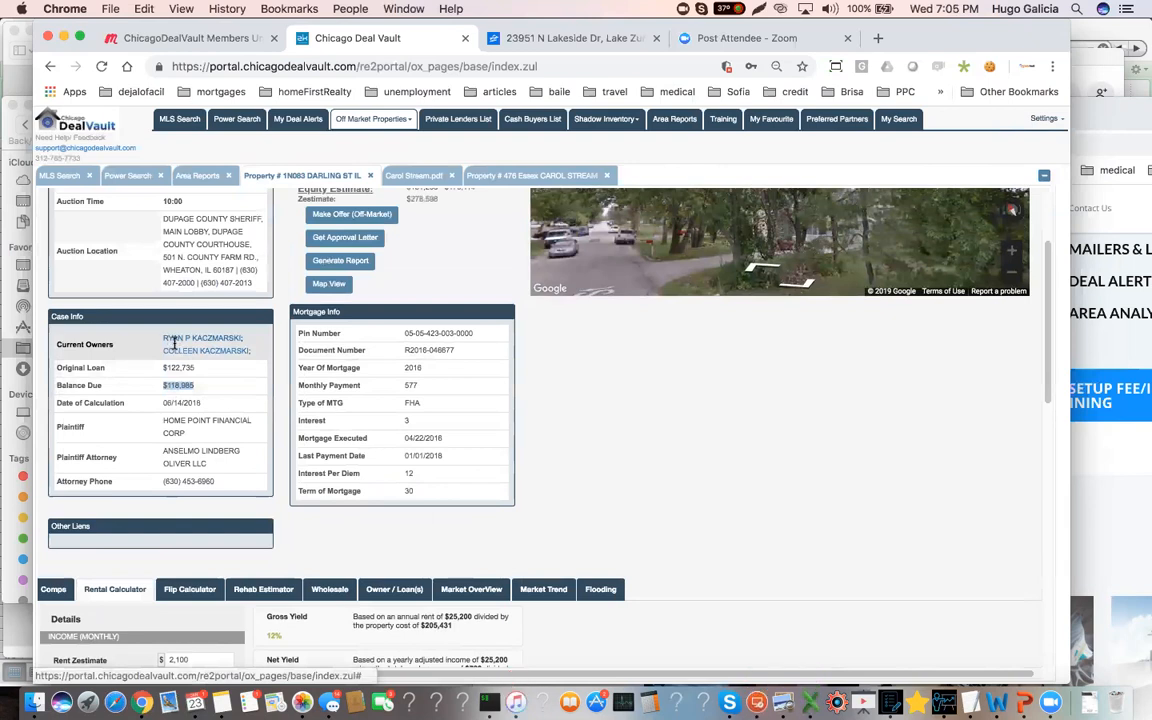
pyautogui.scroll(2, 160, 350)
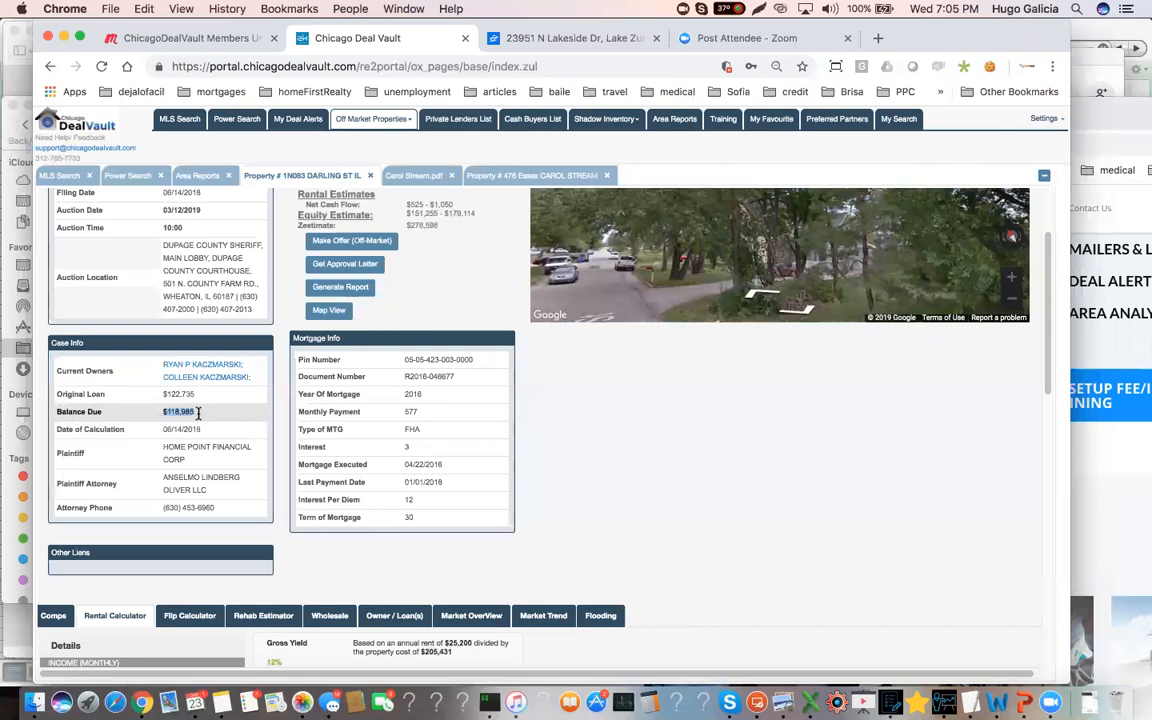
pyautogui.scroll(3, 198, 418)
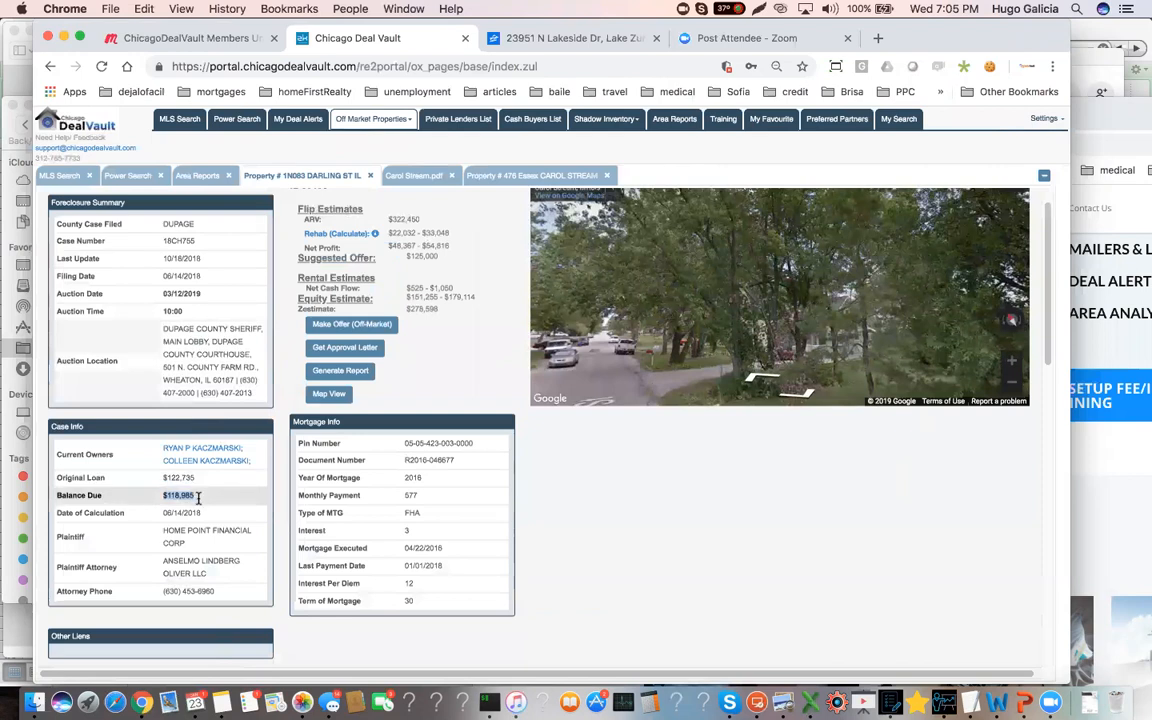
# Set the rental calculator's property cost to 150,000 and check the property's estimates summary
pyautogui.scroll(-3, 196, 508)
pyautogui.scroll(-7, 193, 520)
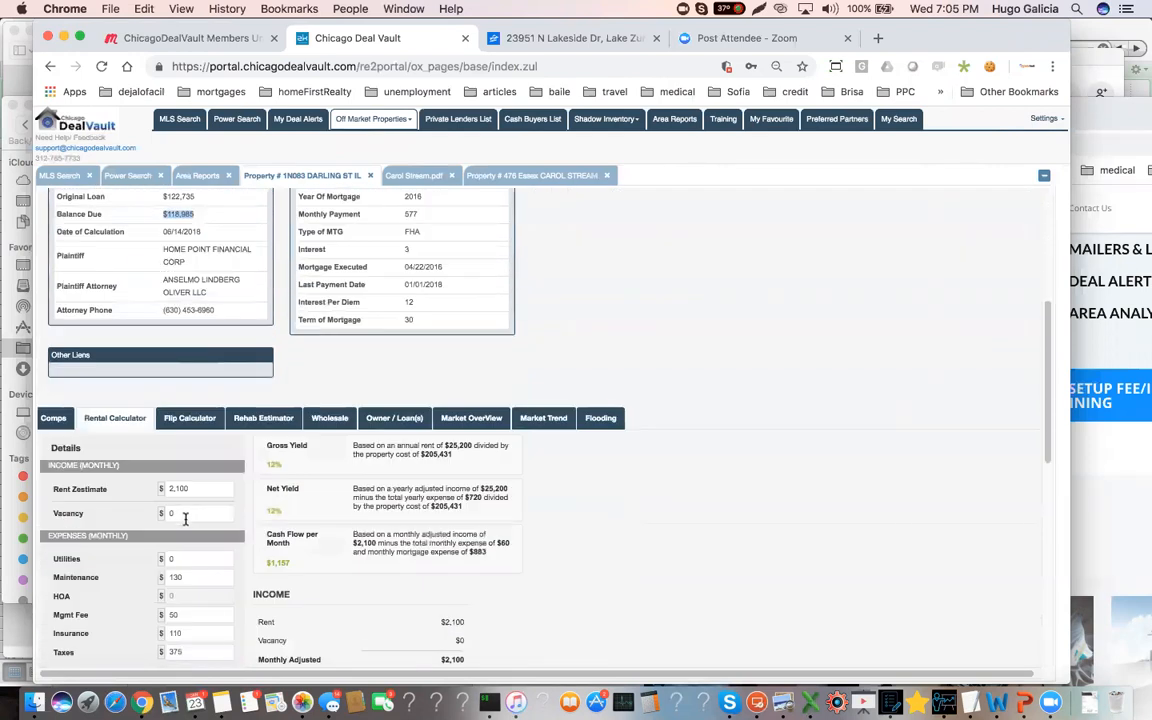
pyautogui.scroll(-2, 200, 515)
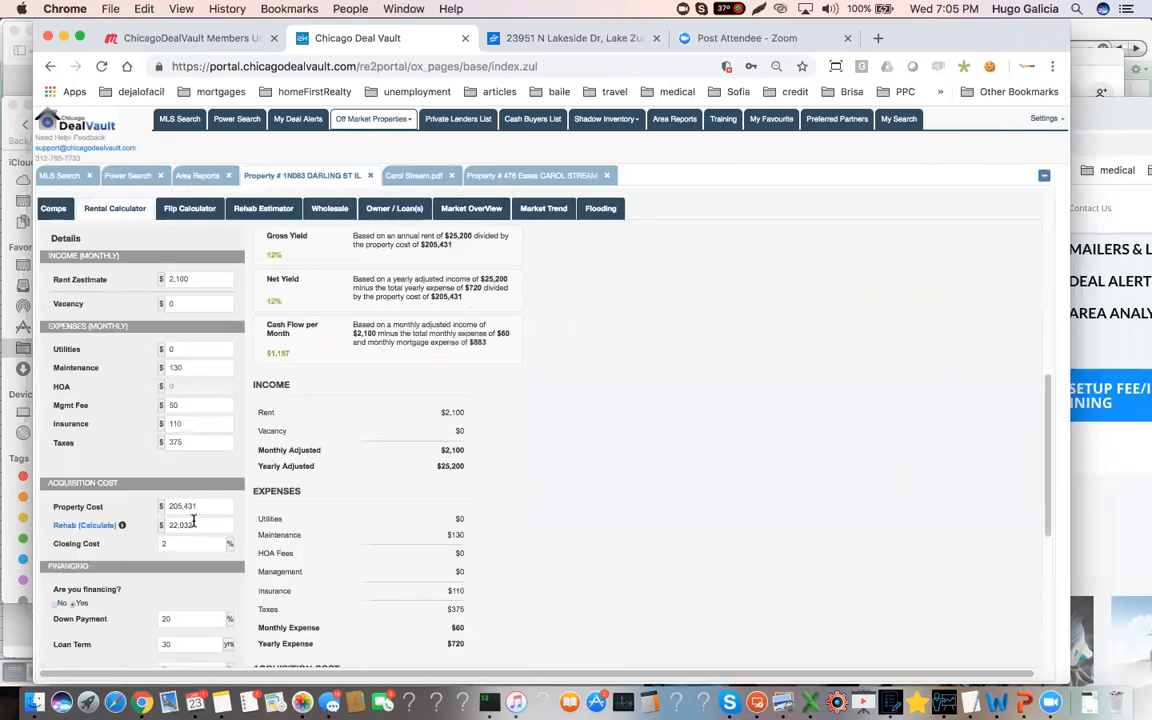
pyautogui.doubleClick(198, 508)
pyautogui.write('150000')
pyautogui.scroll(10, 238, 490)
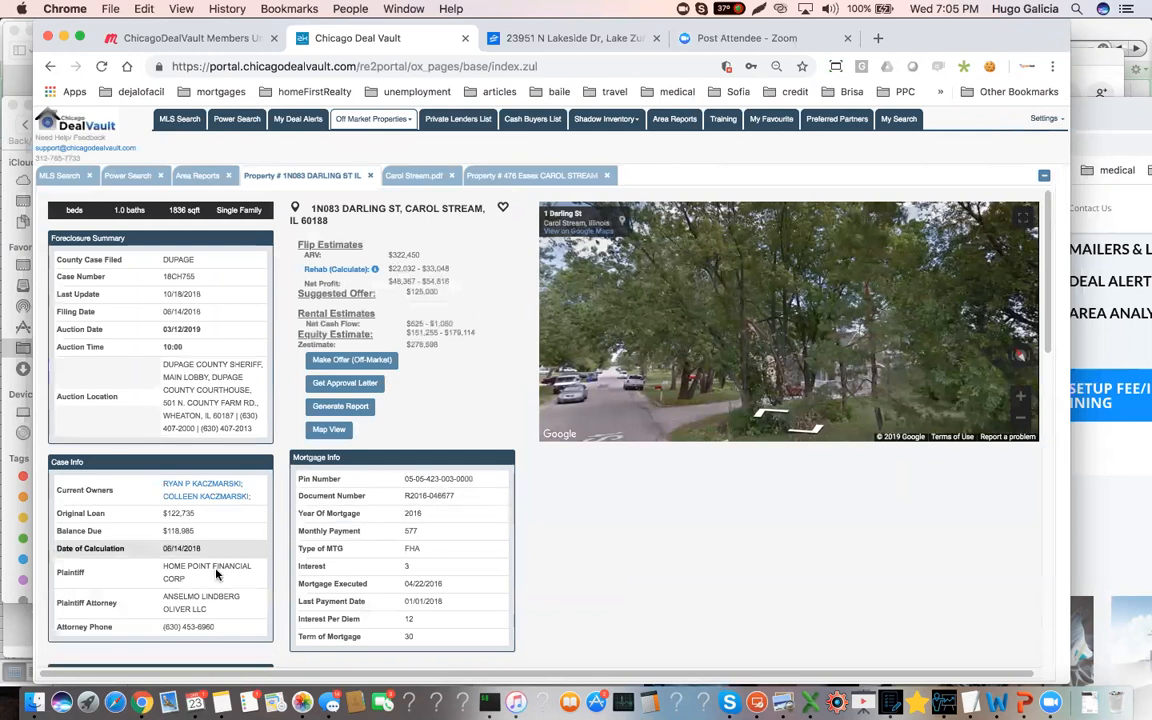
pyautogui.scroll(-15, 196, 520)
# Set the rehab cost to 35,000, recalculate the rental figures and highlight the monthly cash flow
pyautogui.press('Tab')
pyautogui.write('35000')
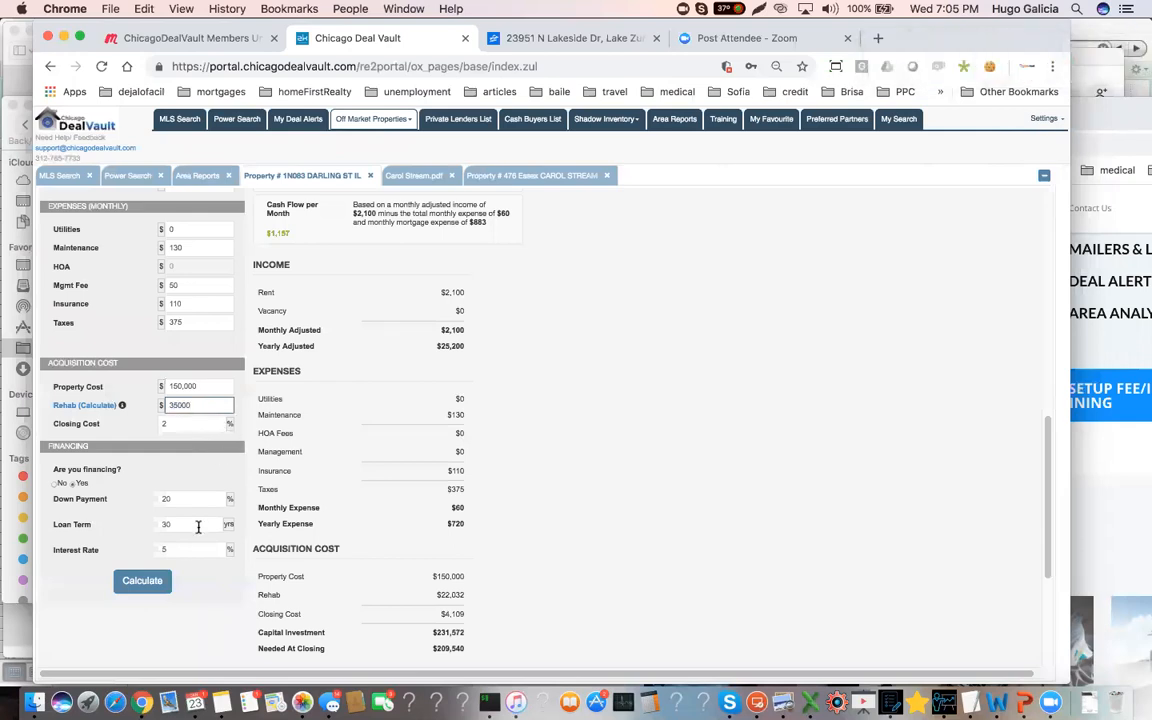
pyautogui.click(142, 580)
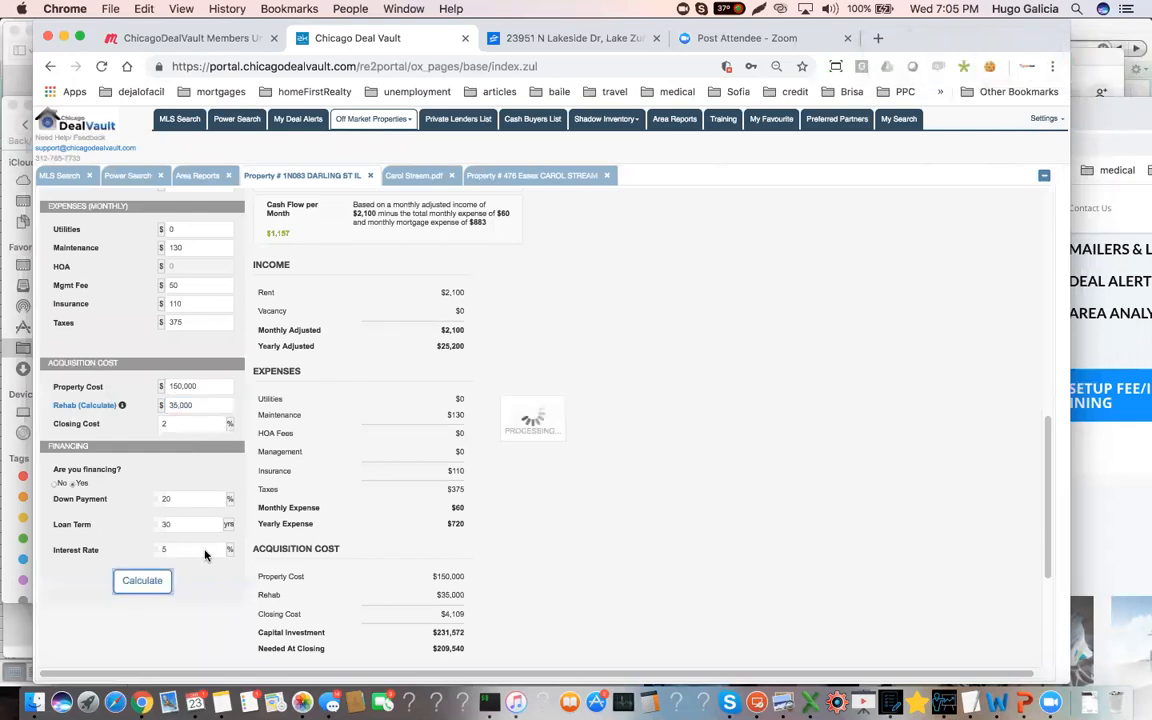
pyautogui.scroll(2, 320, 490)
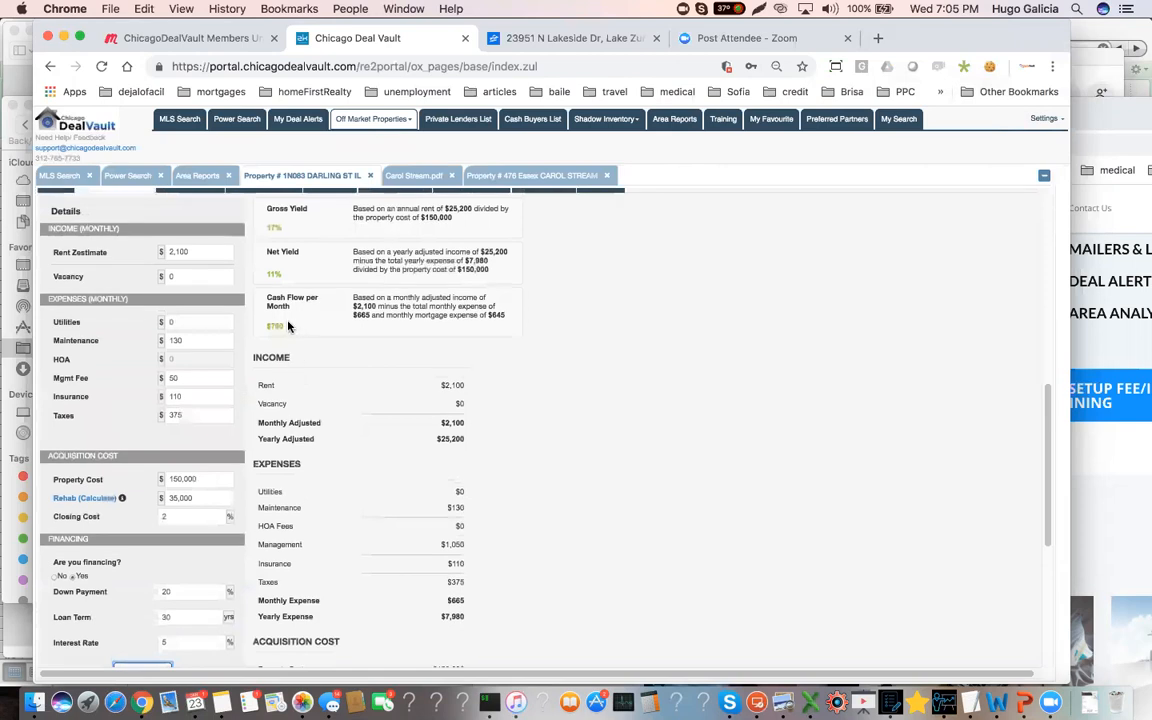
pyautogui.moveTo(288, 325); pyautogui.dragTo(263, 327)
# In the flip calculator, set the property sale value (ARV) to 285,000
pyautogui.scroll(3, 270, 302)
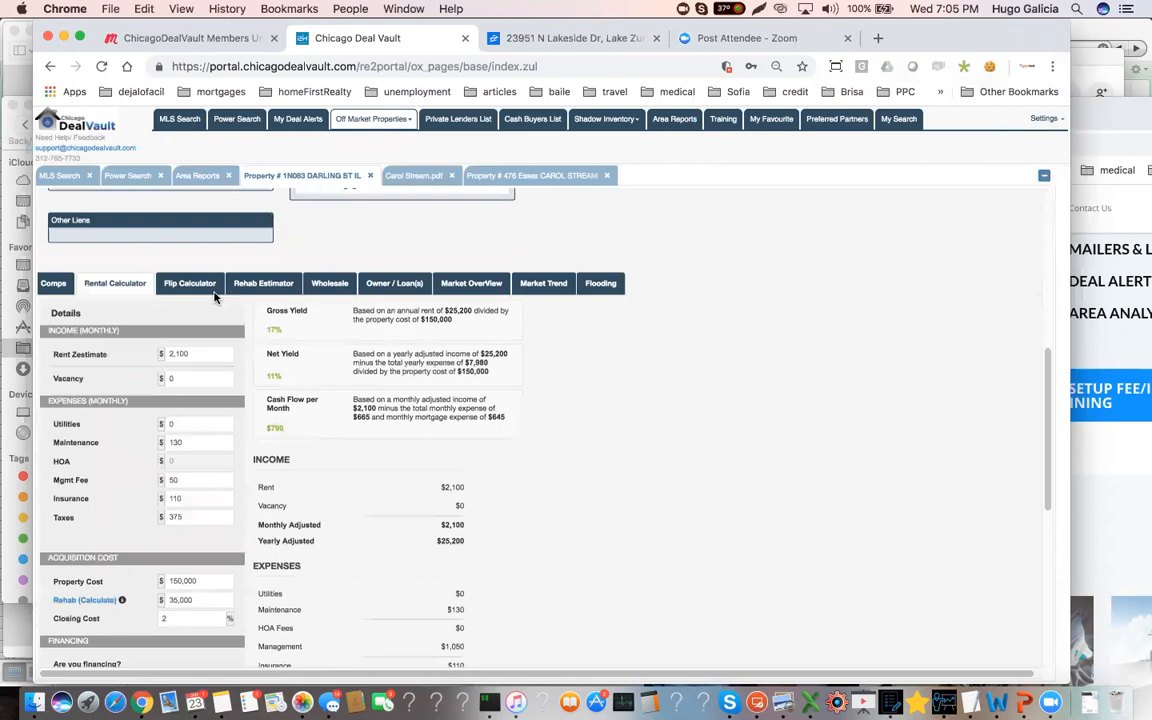
pyautogui.click(190, 284)
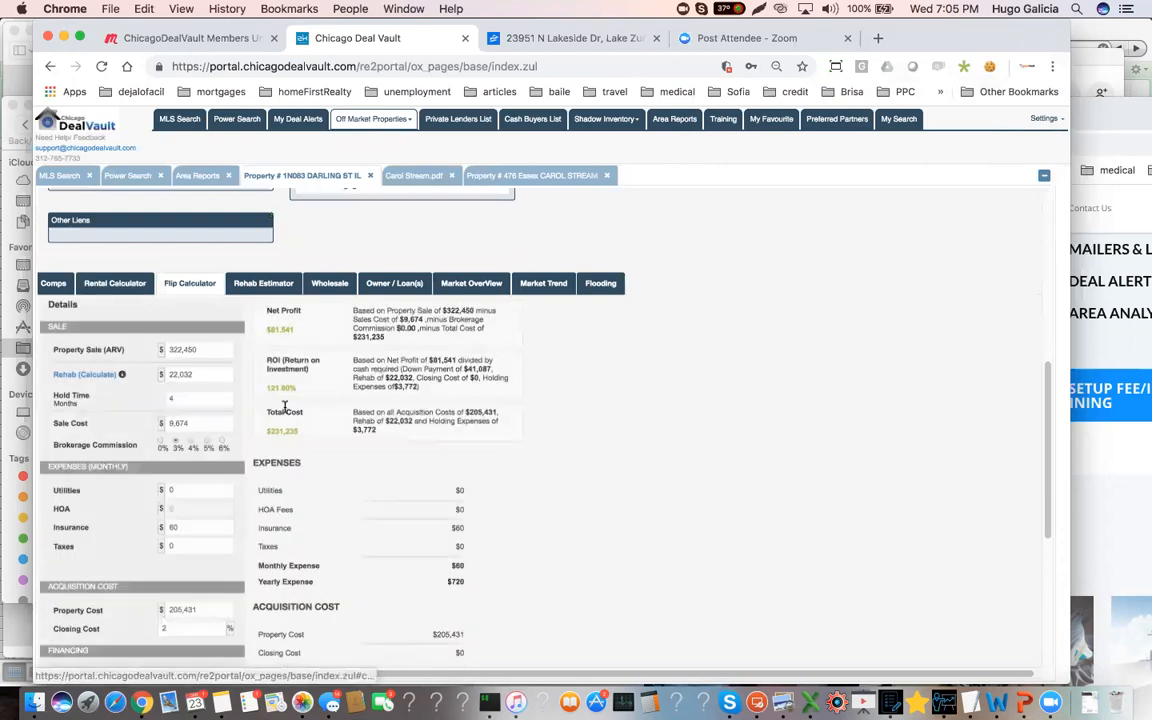
pyautogui.doubleClick(188, 349)
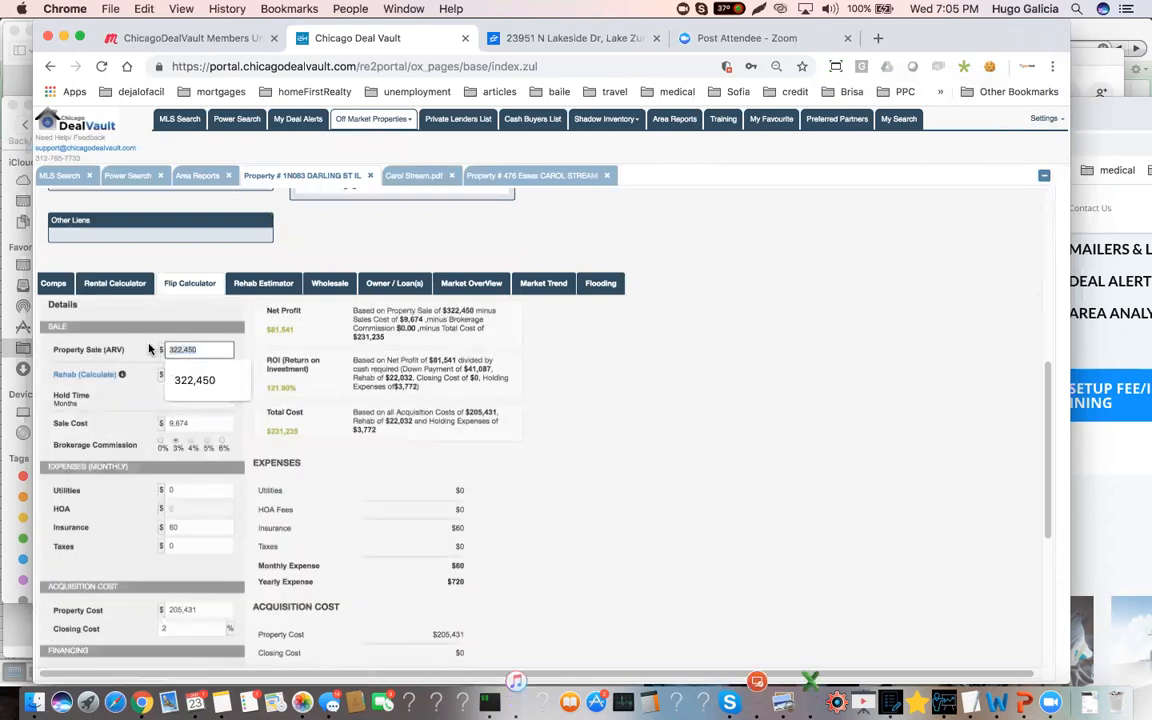
pyautogui.write('285000')
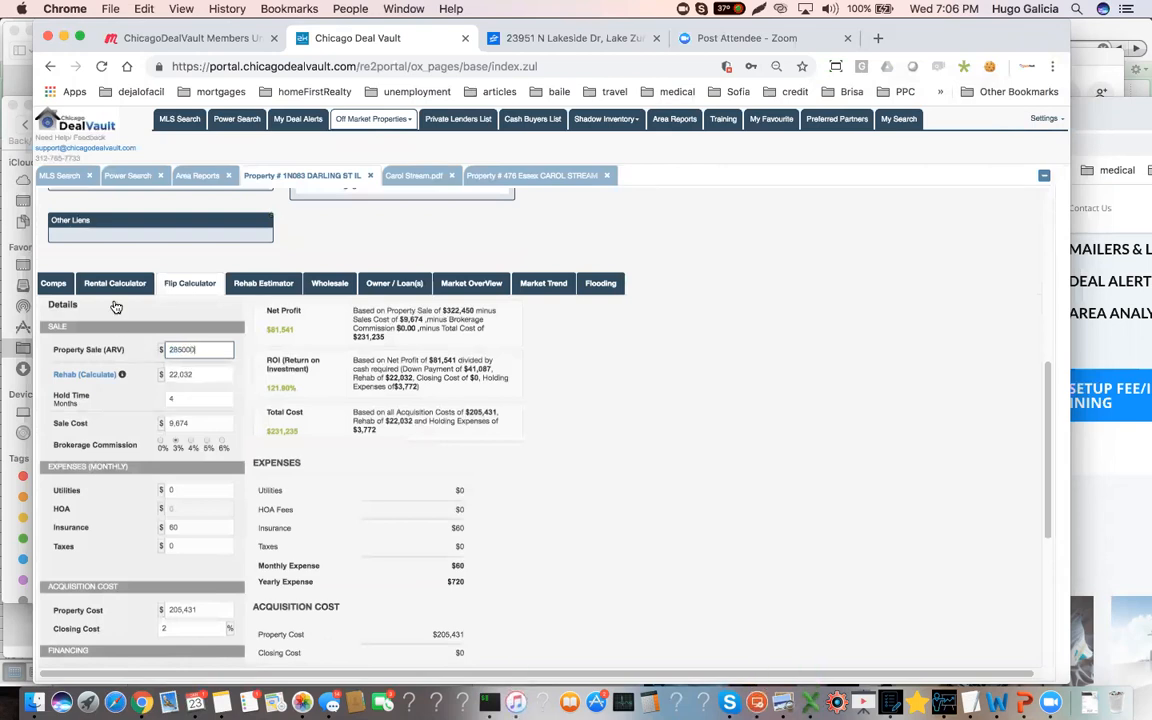
# Recheck the sold comps and the foreclosure property's summary, and return to the flip calculator's sale value
pyautogui.click(53, 283)
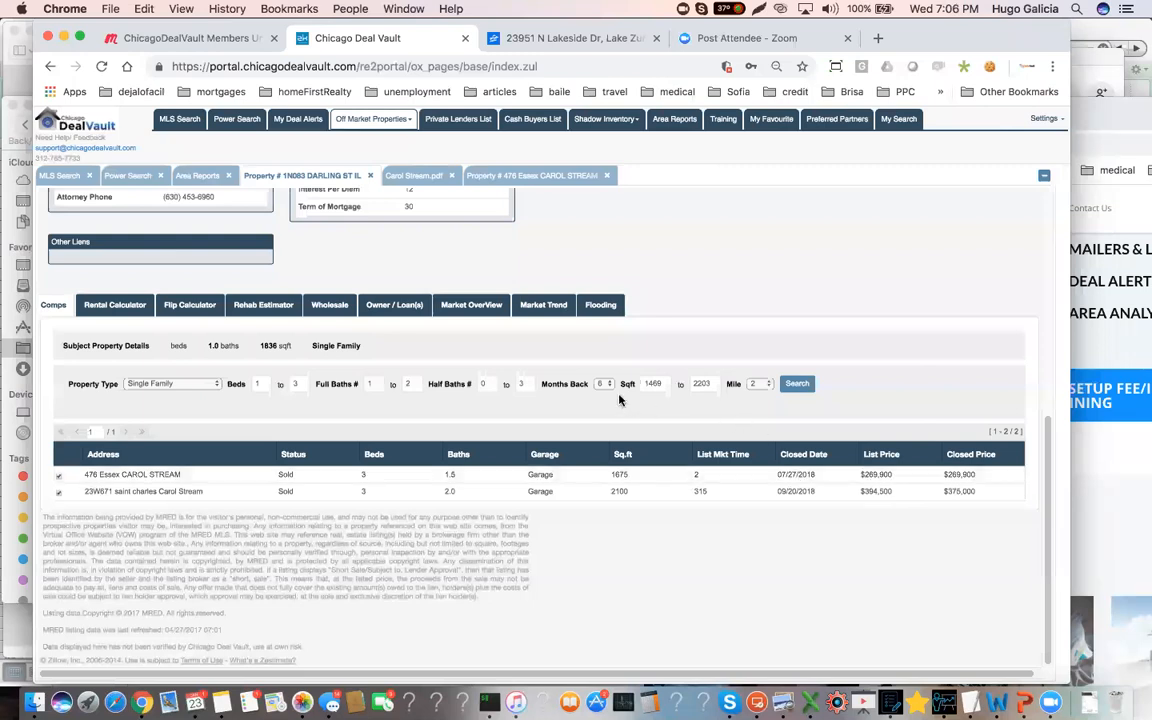
pyautogui.scroll(5, 608, 376)
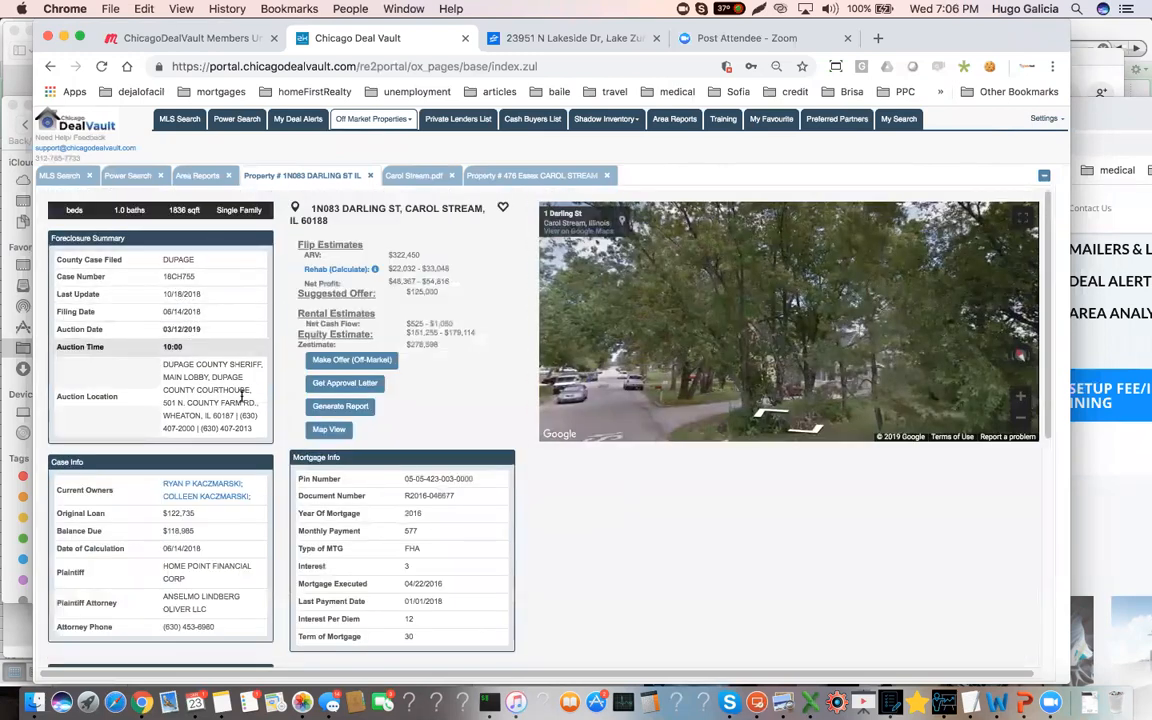
pyautogui.scroll(-3, 252, 519)
pyautogui.click(189, 482)
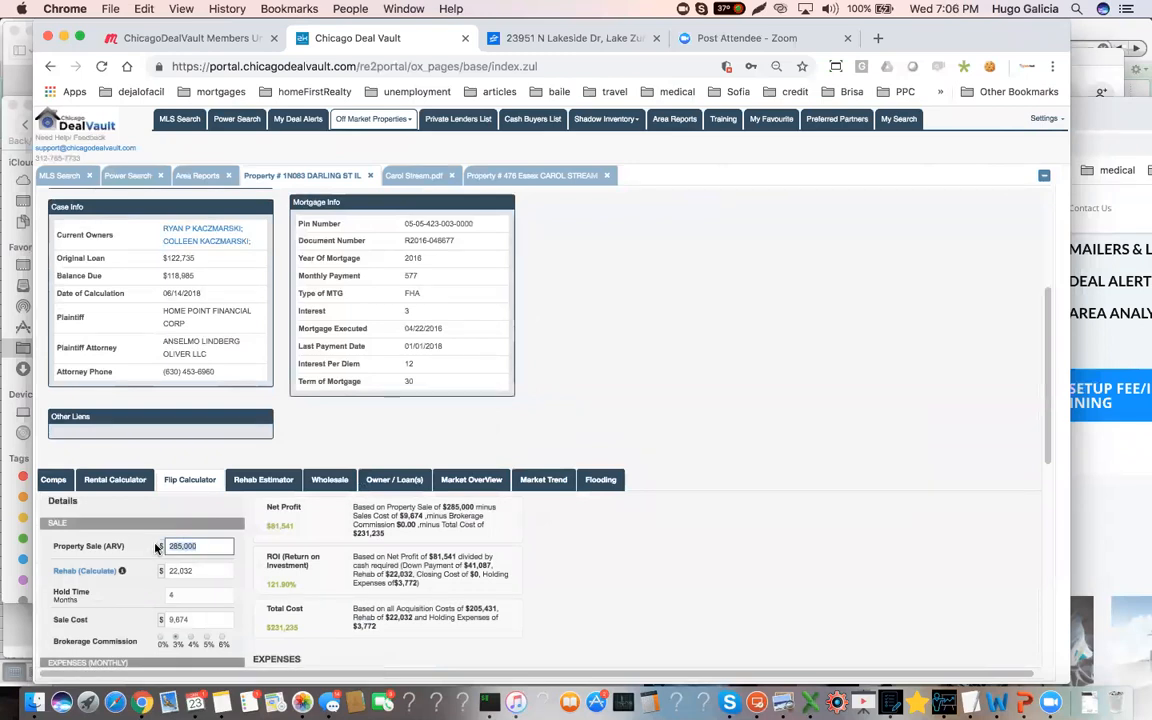
# Set the flip calculator's property sale value (ARV) to 279,000 and the rehab cost to 40,000
pyautogui.write('279,000')
pyautogui.scroll(-2, 166, 555)
pyautogui.click(195, 471)
pyautogui.moveTo(195, 471); pyautogui.dragTo(157, 476)
pyautogui.scroll(5, 226, 471)
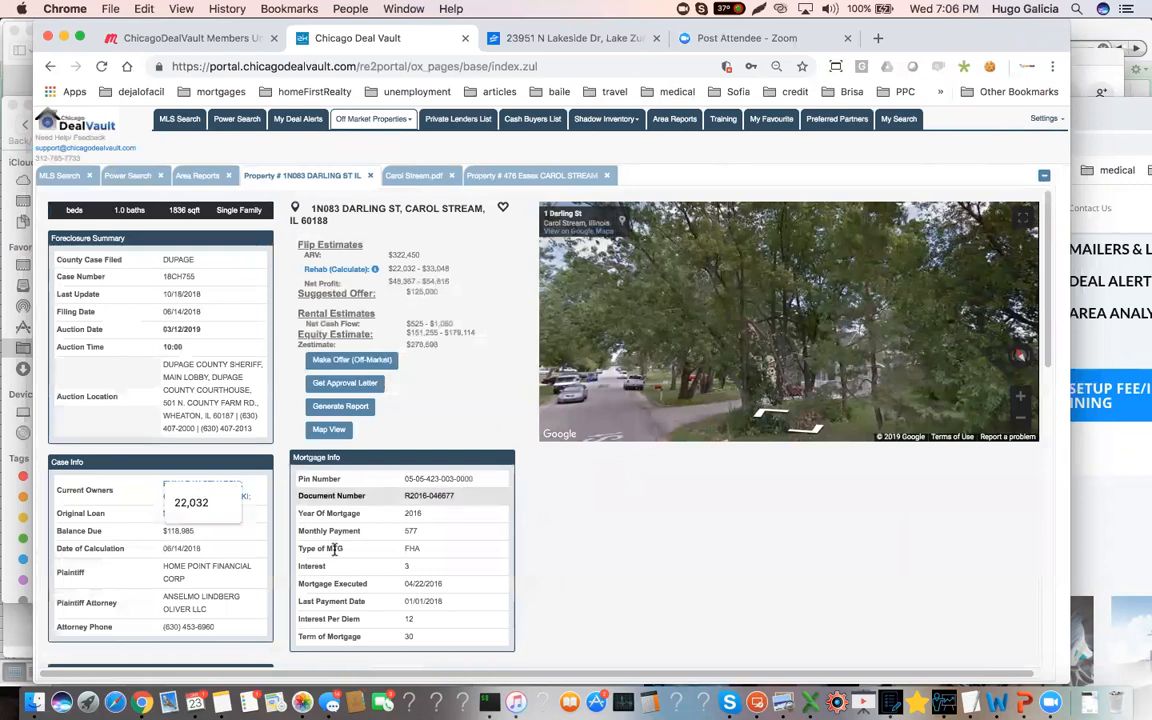
pyautogui.scroll(-3, 245, 601)
pyautogui.scroll(-3, 241, 601)
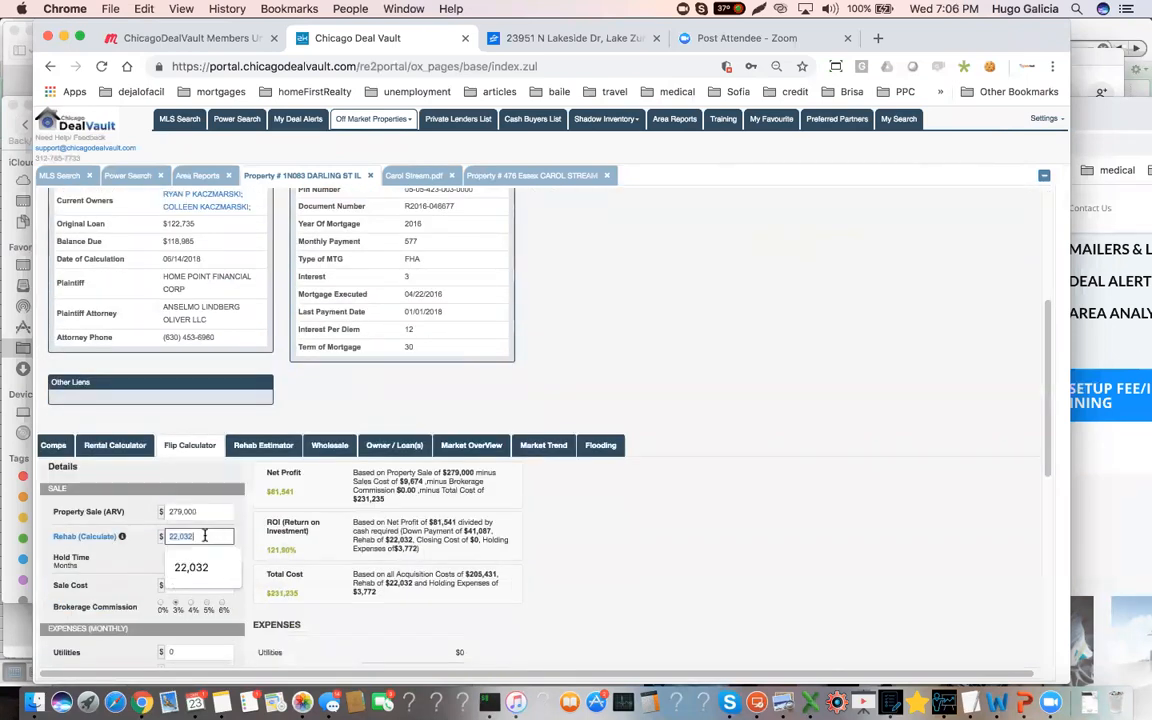
pyautogui.write('40000')
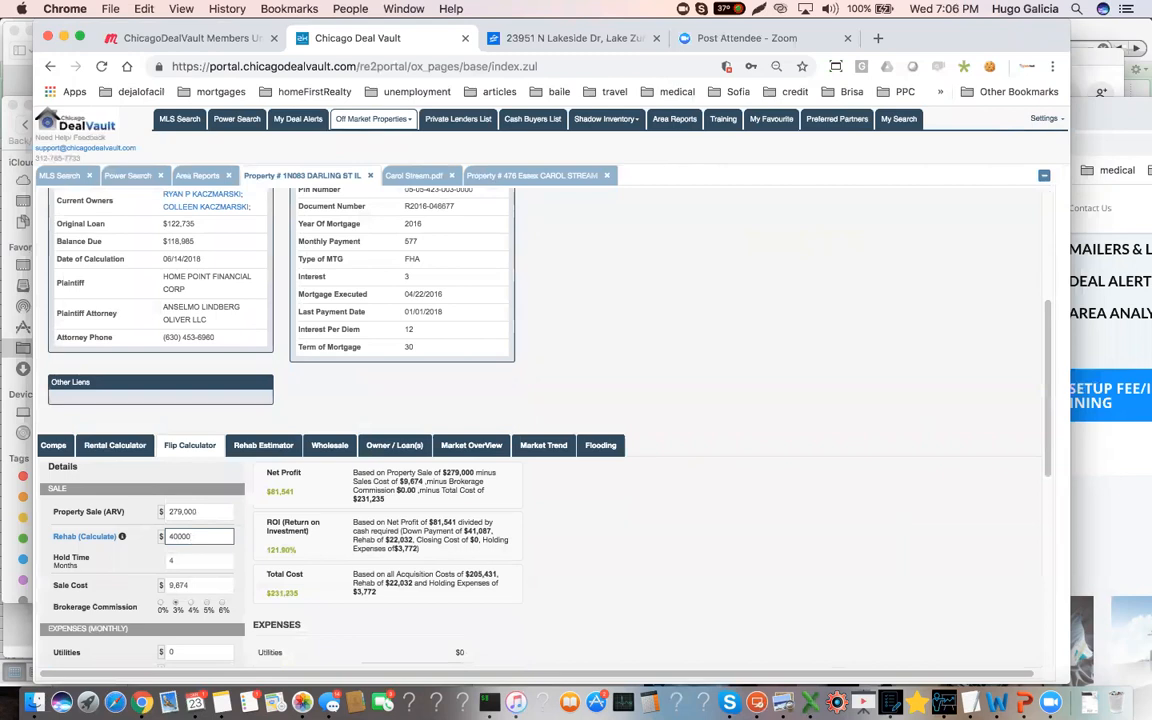
pyautogui.scroll(-1, 171, 539)
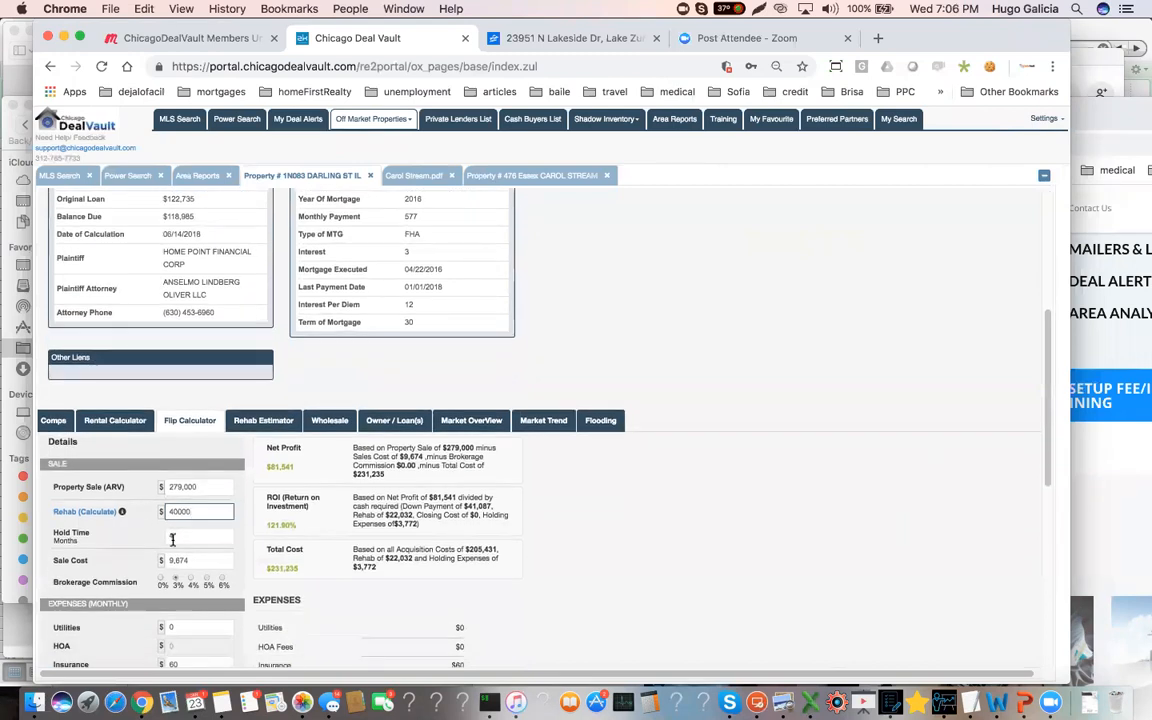
# Look up the average sold market time in the Carol Stream area report to judge the flip's hold time
pyautogui.click(172, 539)
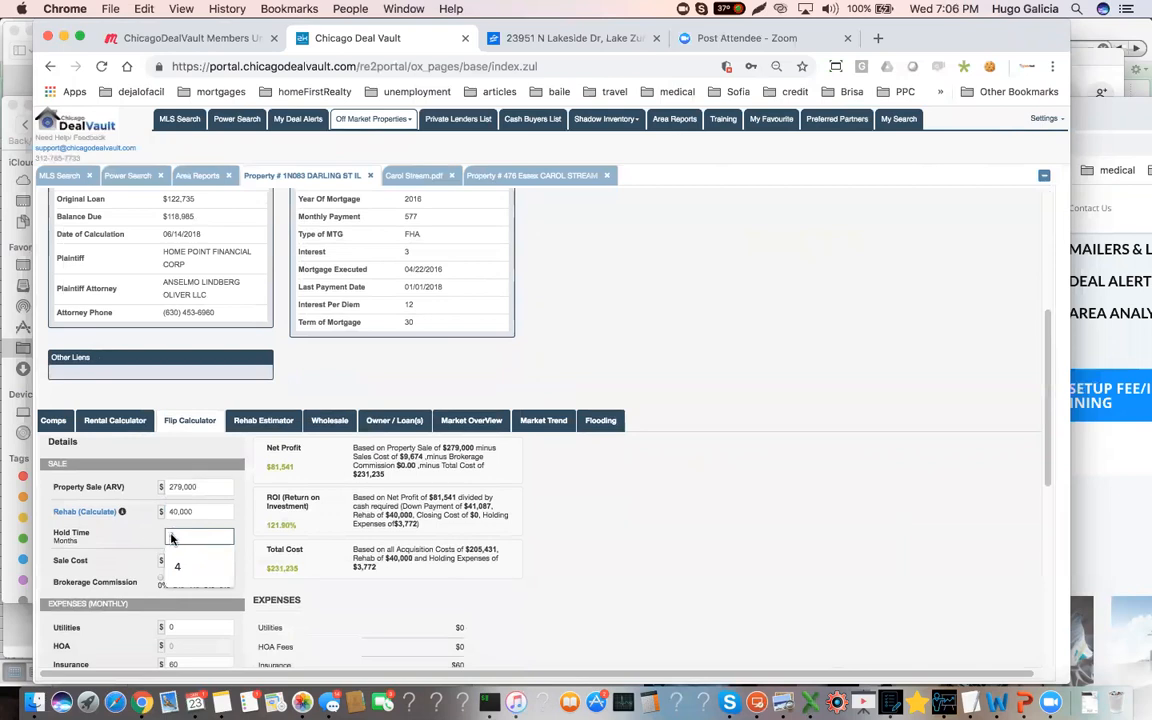
pyautogui.click(412, 175)
pyautogui.scroll(10, 815, 491)
pyautogui.scroll(10, 812, 491)
pyautogui.scroll(-6, 813, 489)
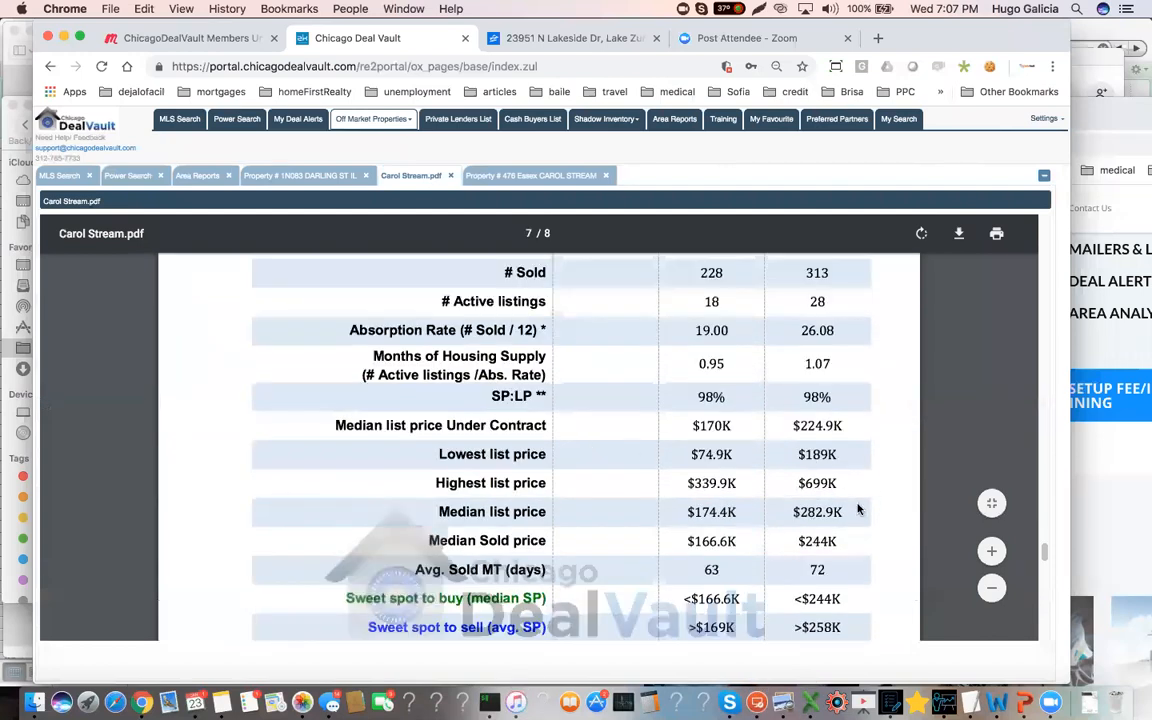
pyautogui.scroll(-2, 857, 510)
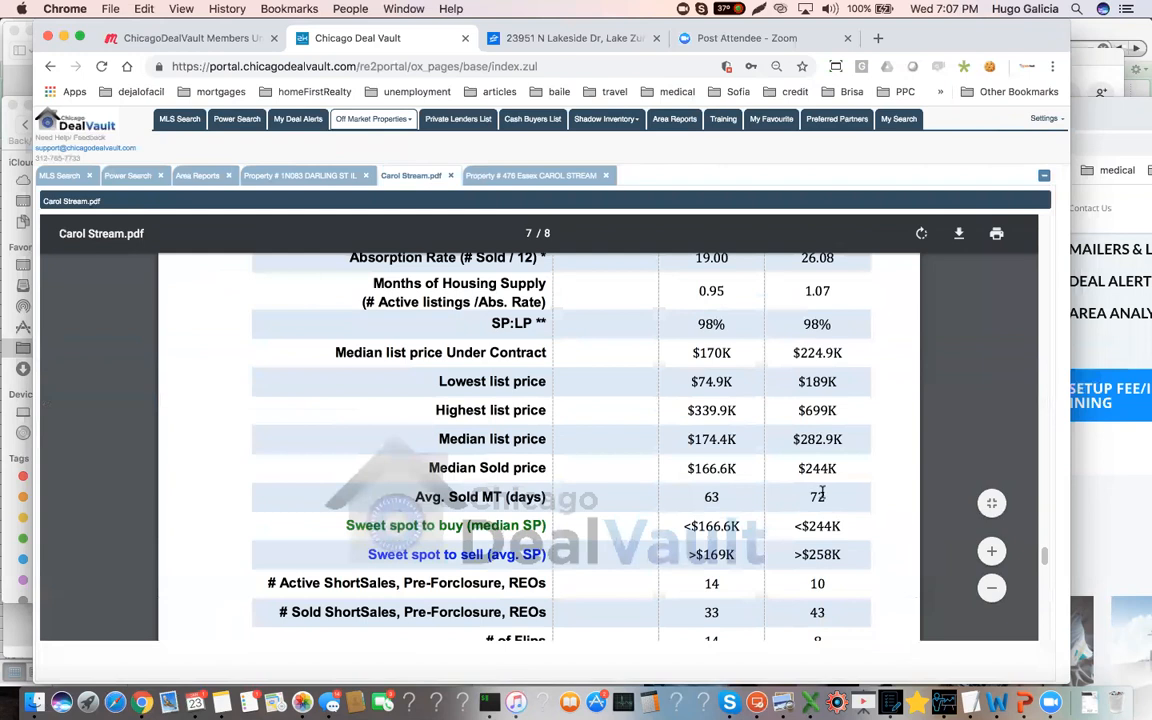
pyautogui.tripleClick(821, 493)
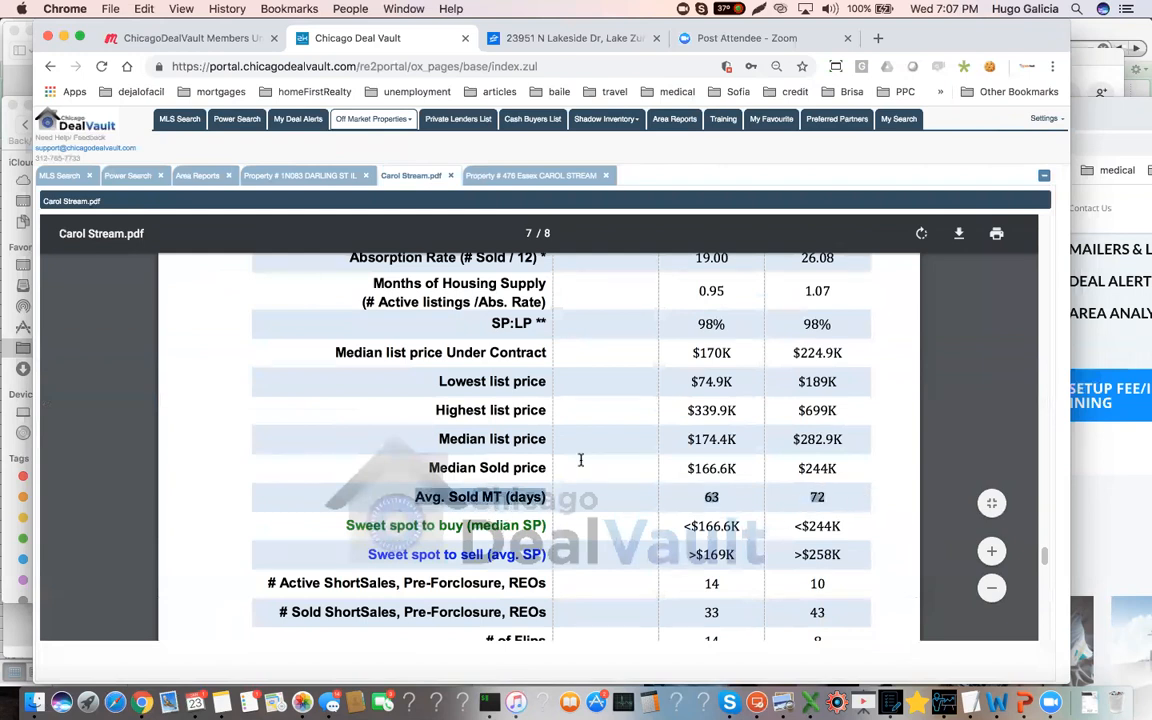
pyautogui.click(312, 178)
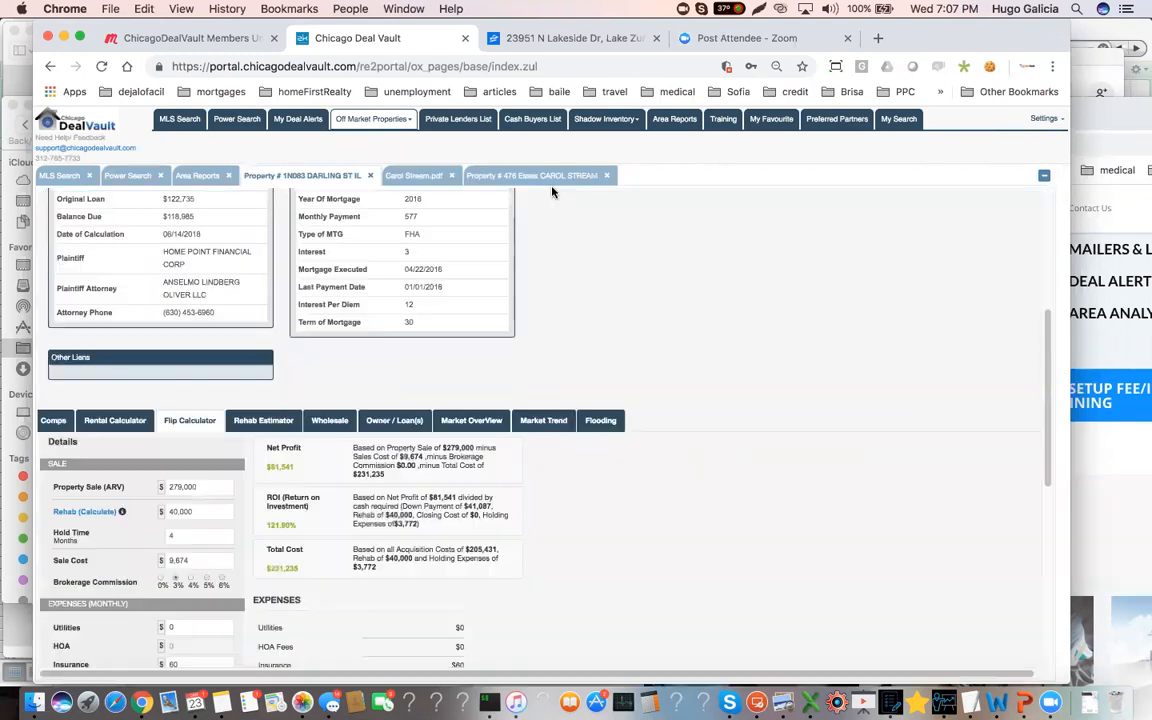
# Keep the flip calculator's hold time at 4 months and choose a 5% brokerage commission
pyautogui.scroll(-1, 176, 532)
pyautogui.click(177, 525)
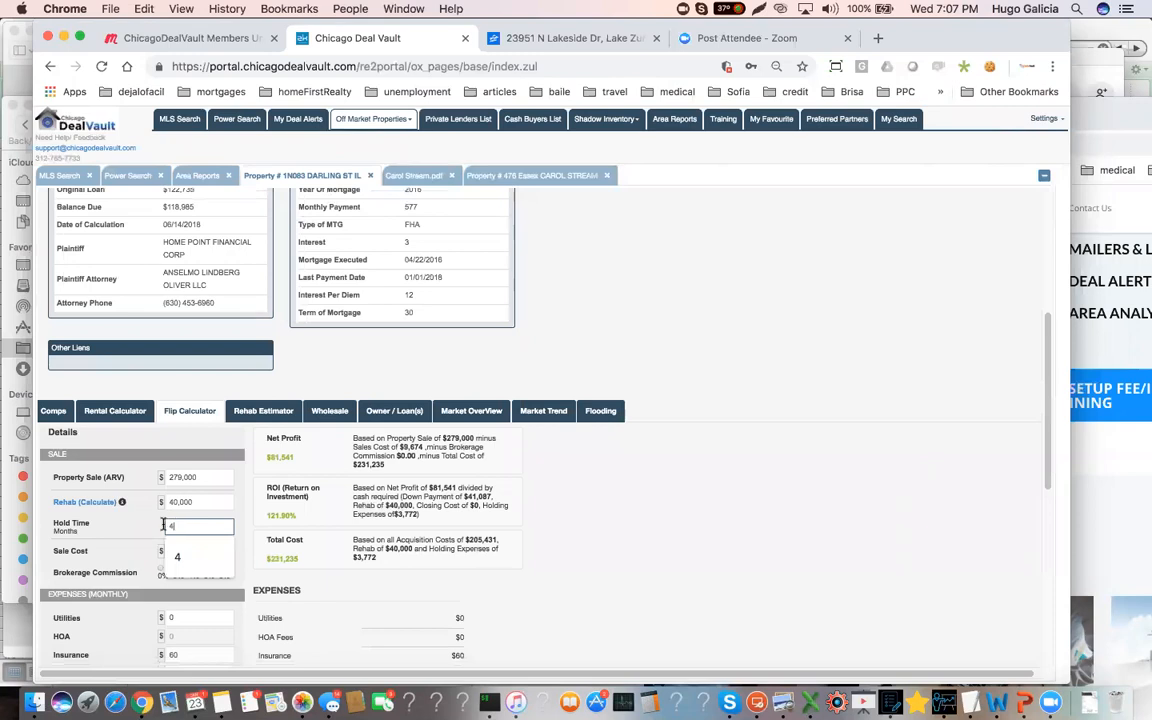
pyautogui.click(148, 531)
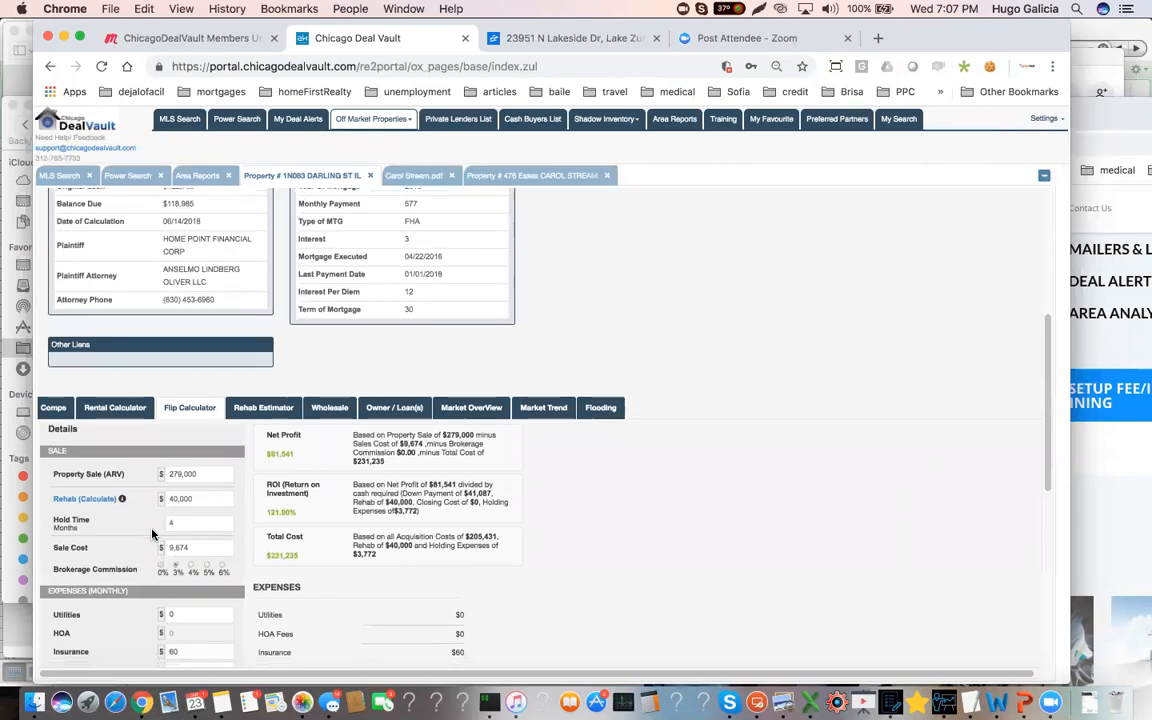
pyautogui.scroll(-2, 152, 535)
pyautogui.click(208, 517)
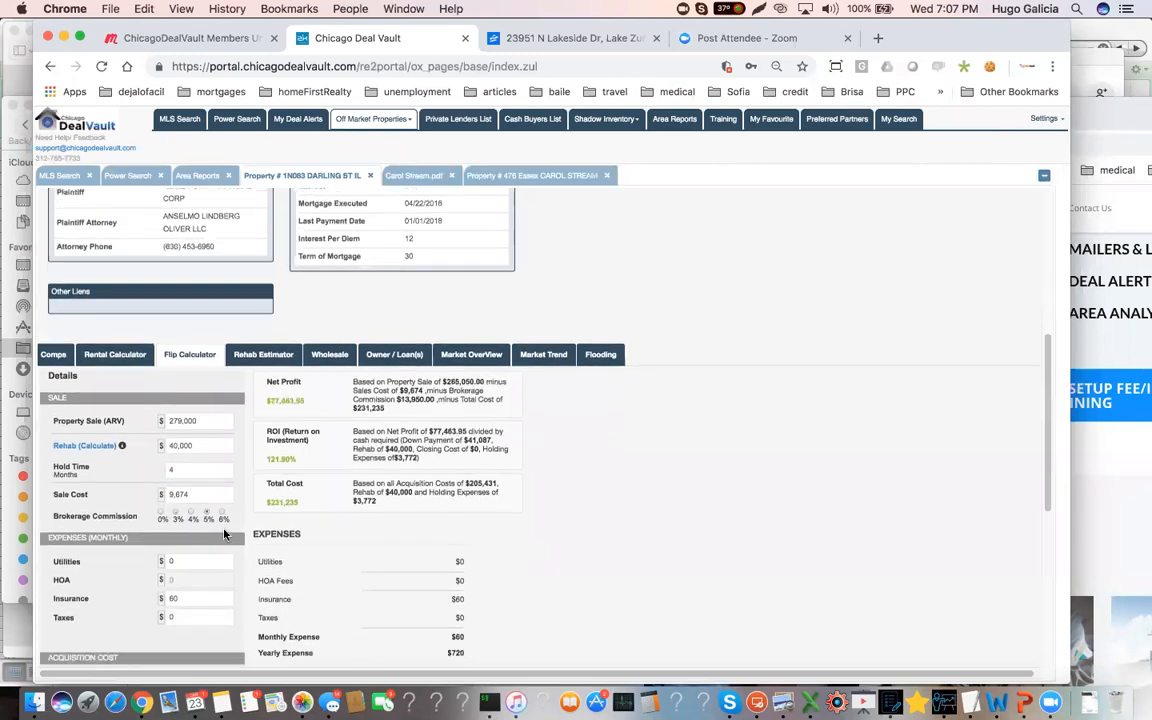
# Set the flip's monthly utilities to 170, insurance to 110 and taxes to 375, taking the tax amount from the rental calculator
pyautogui.scroll(-2, 201, 474)
pyautogui.click(168, 483)
pyautogui.press('BackSpace')
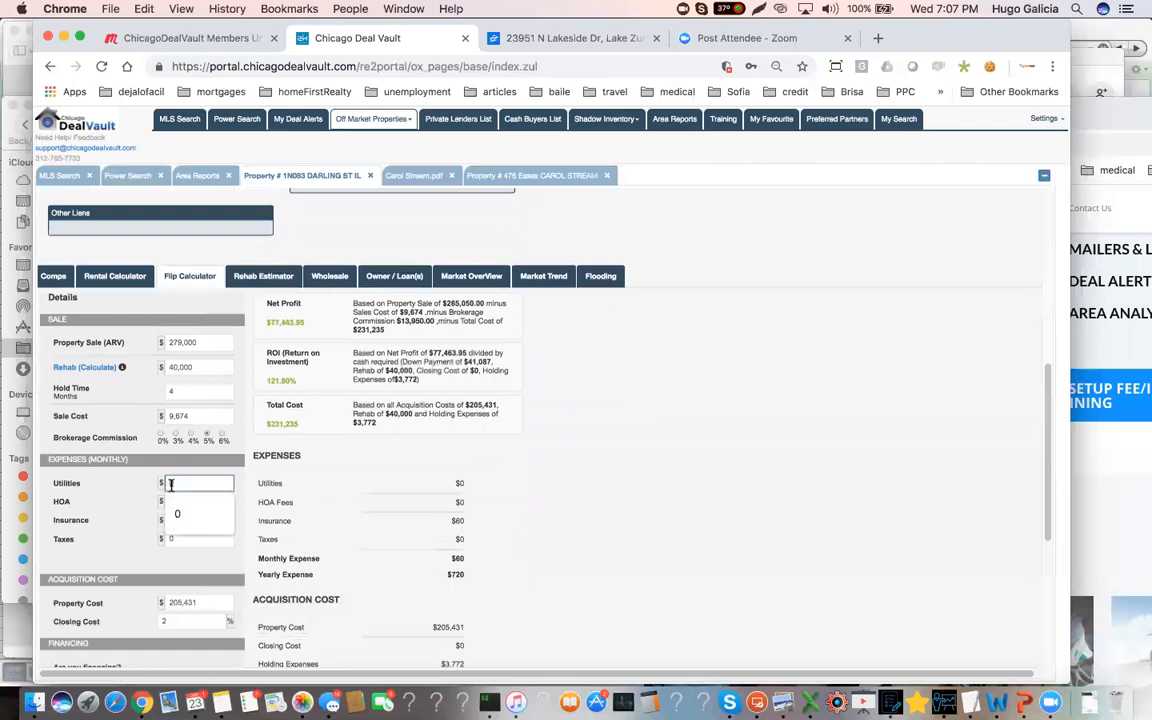
pyautogui.write('1')
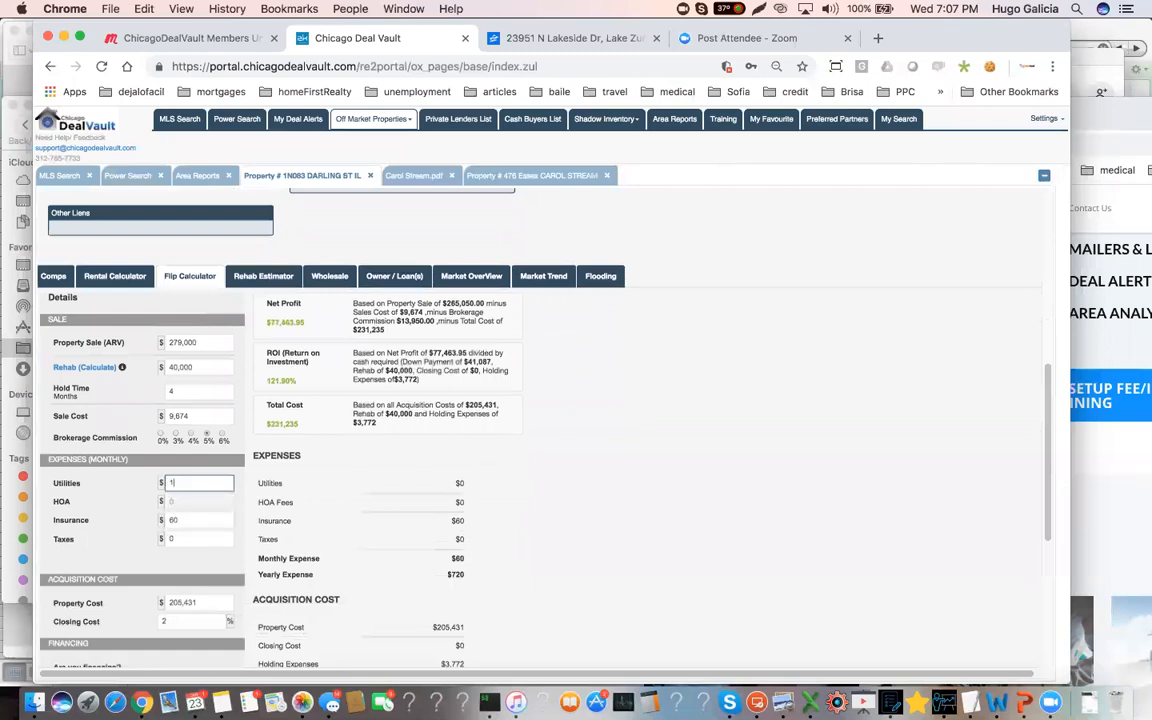
pyautogui.write('70')
pyautogui.press('Tab')
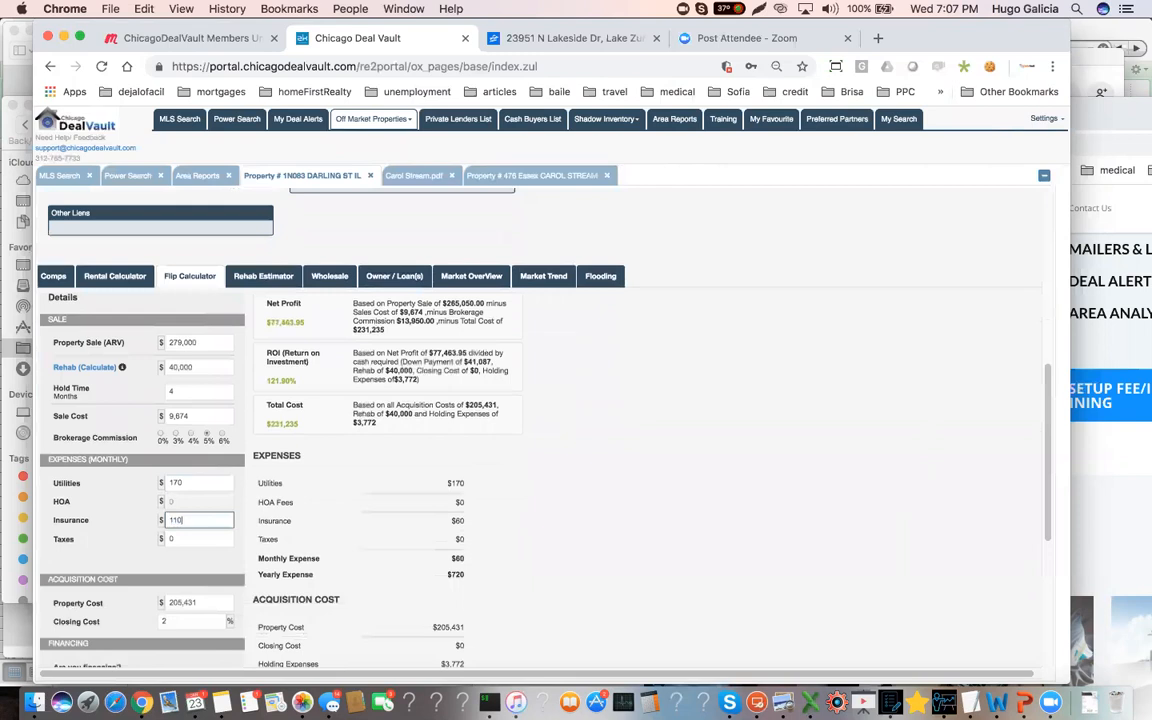
pyautogui.write('110')
pyautogui.press('Tab')
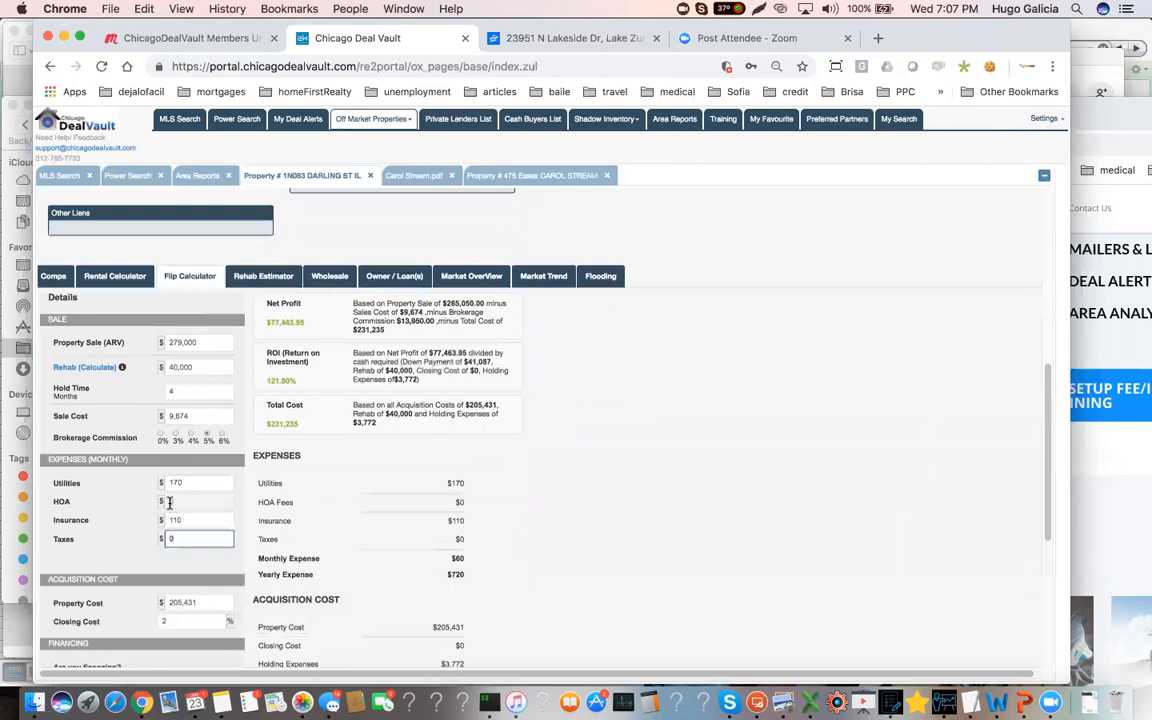
pyautogui.click(114, 276)
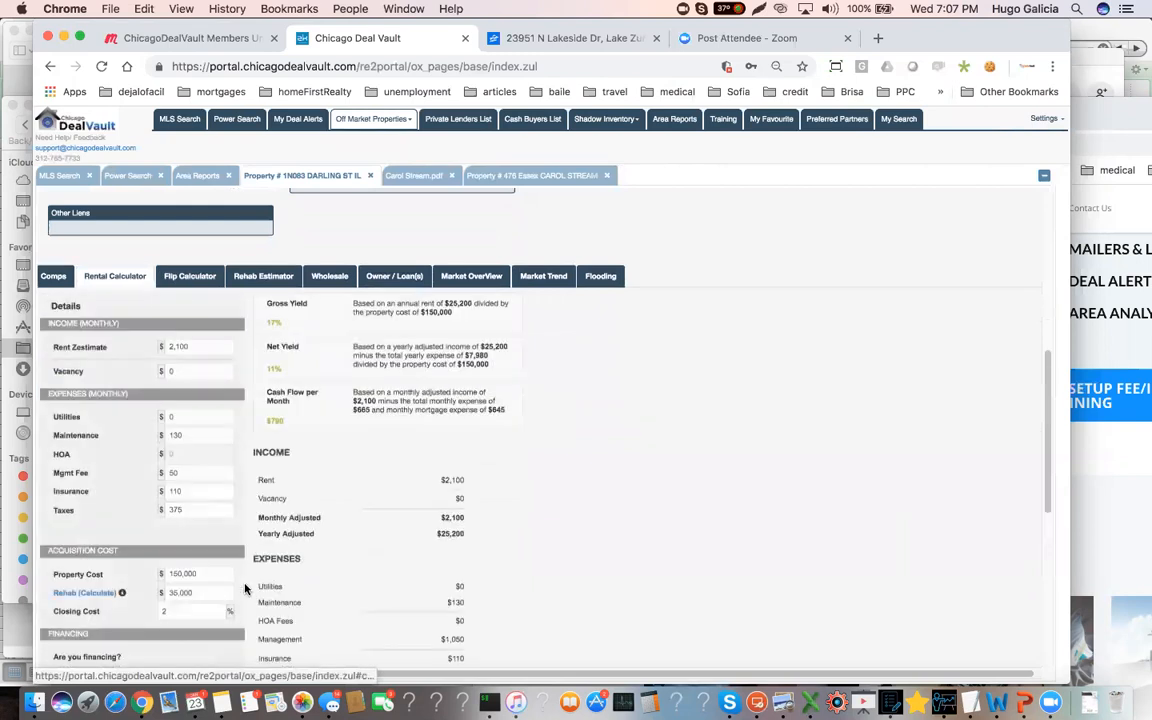
pyautogui.click(189, 276)
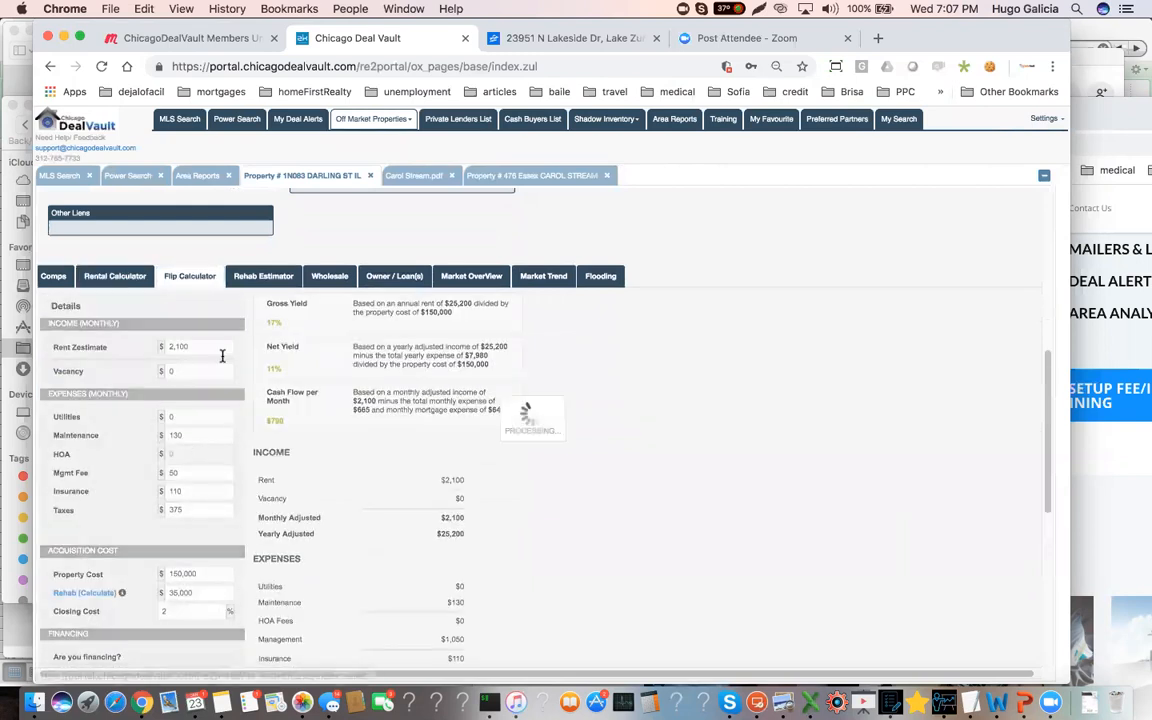
pyautogui.click(168, 541)
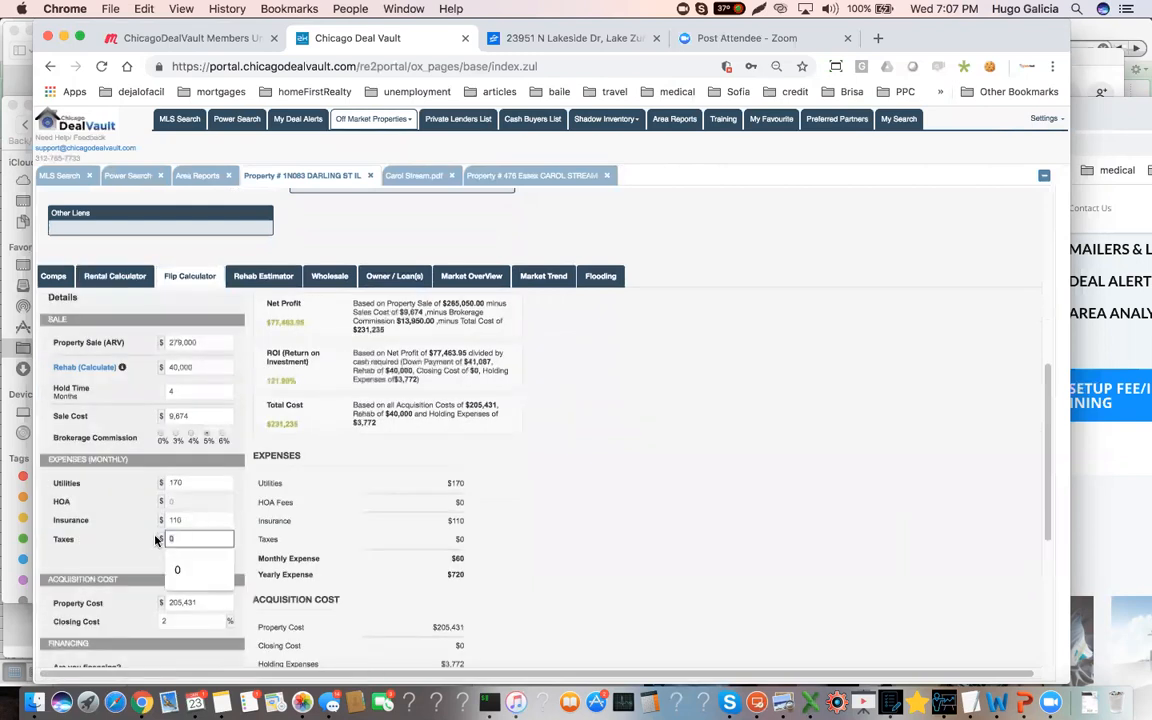
pyautogui.write('375')
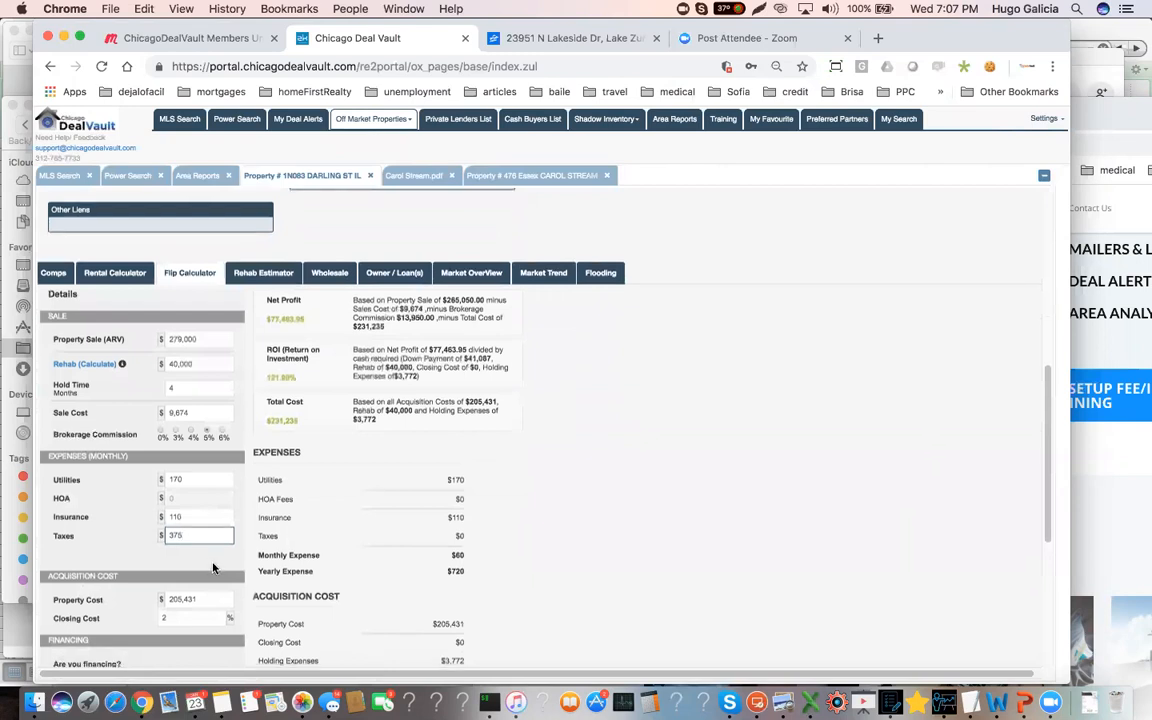
# Set the flip's property cost to 165,000, recalculate the figures and highlight the net profit
pyautogui.scroll(-1, 208, 550)
pyautogui.doubleClick(208, 550)
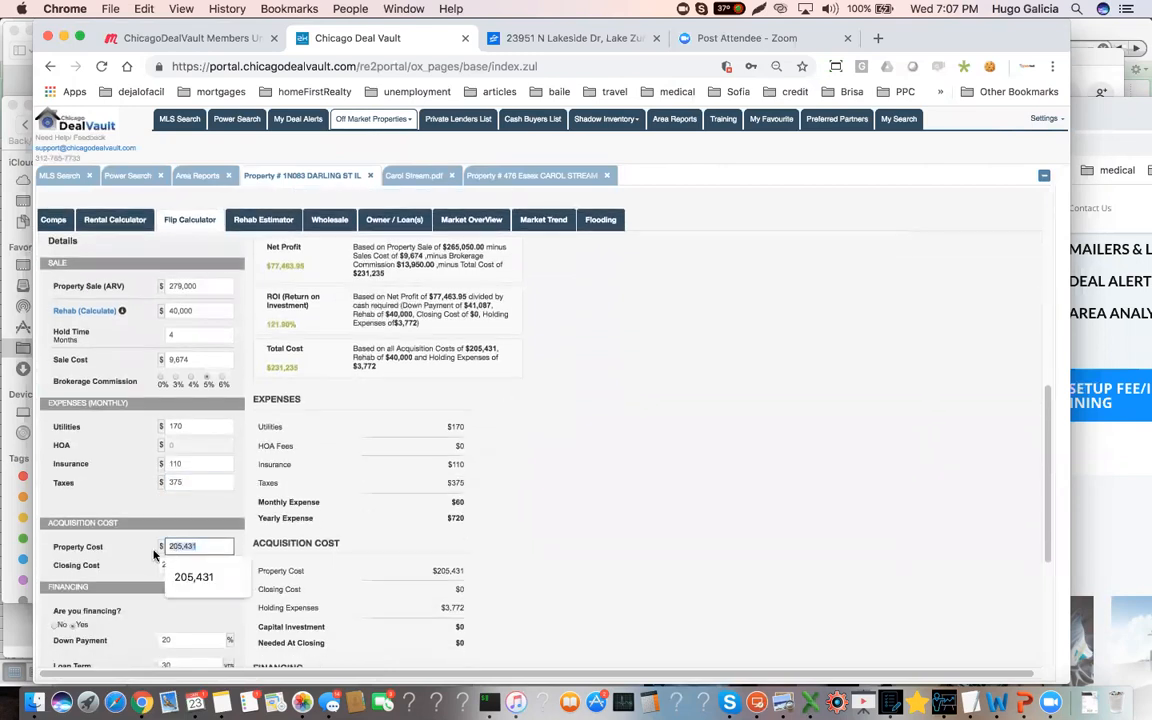
pyautogui.write('165000')
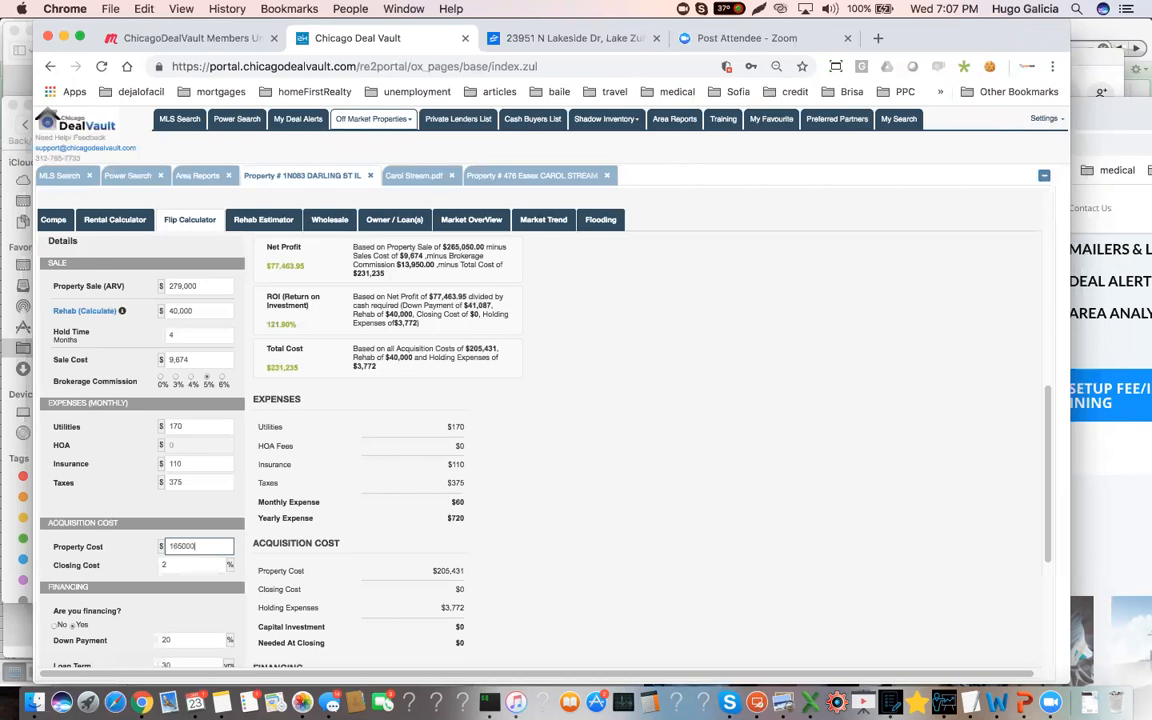
pyautogui.scroll(-3, 150, 560)
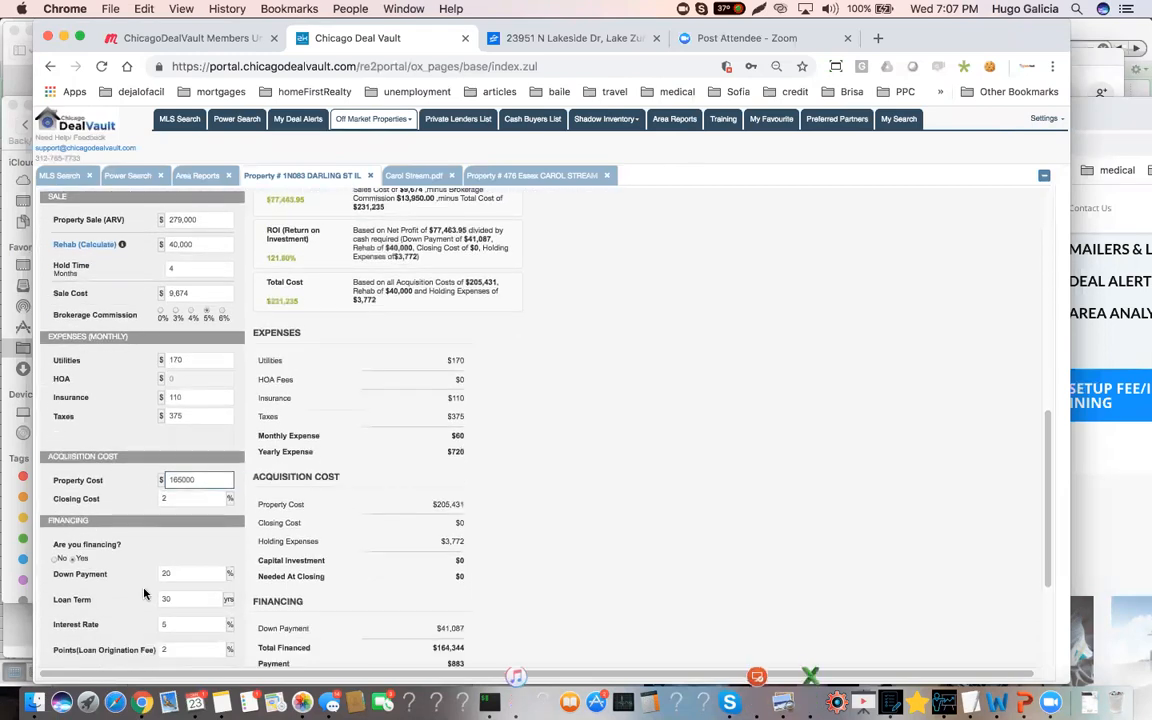
pyautogui.click(143, 609)
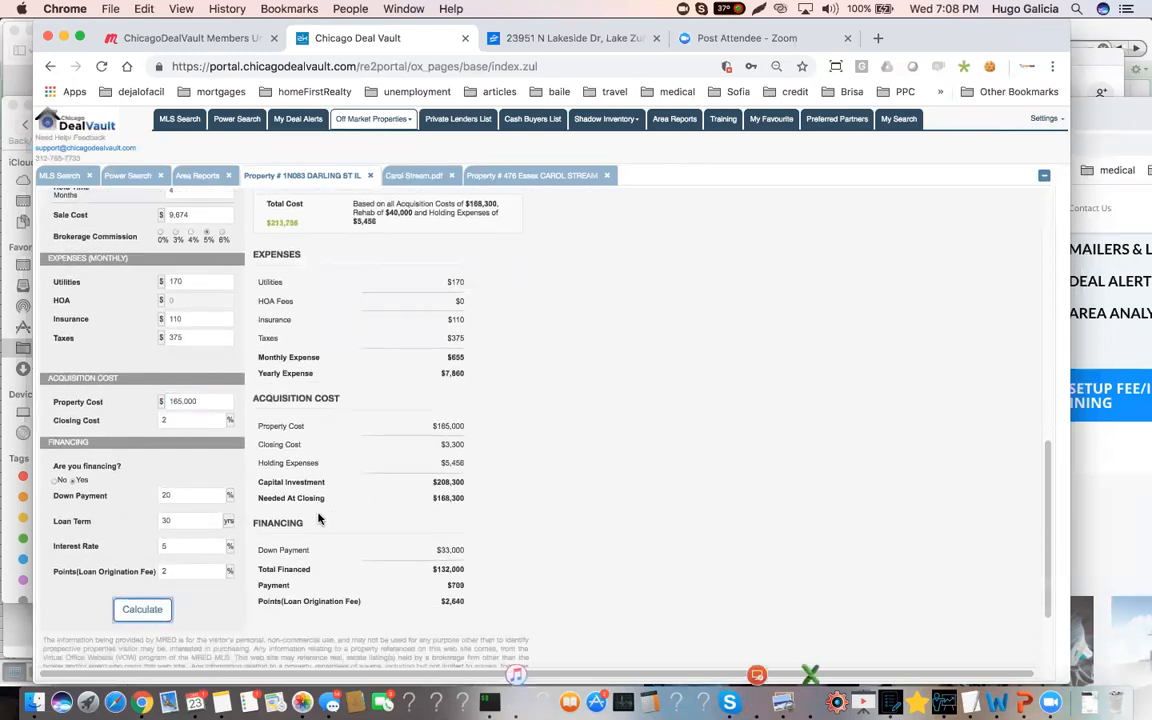
pyautogui.scroll(5, 278, 348)
pyautogui.moveTo(295, 340); pyautogui.dragTo(268, 337)
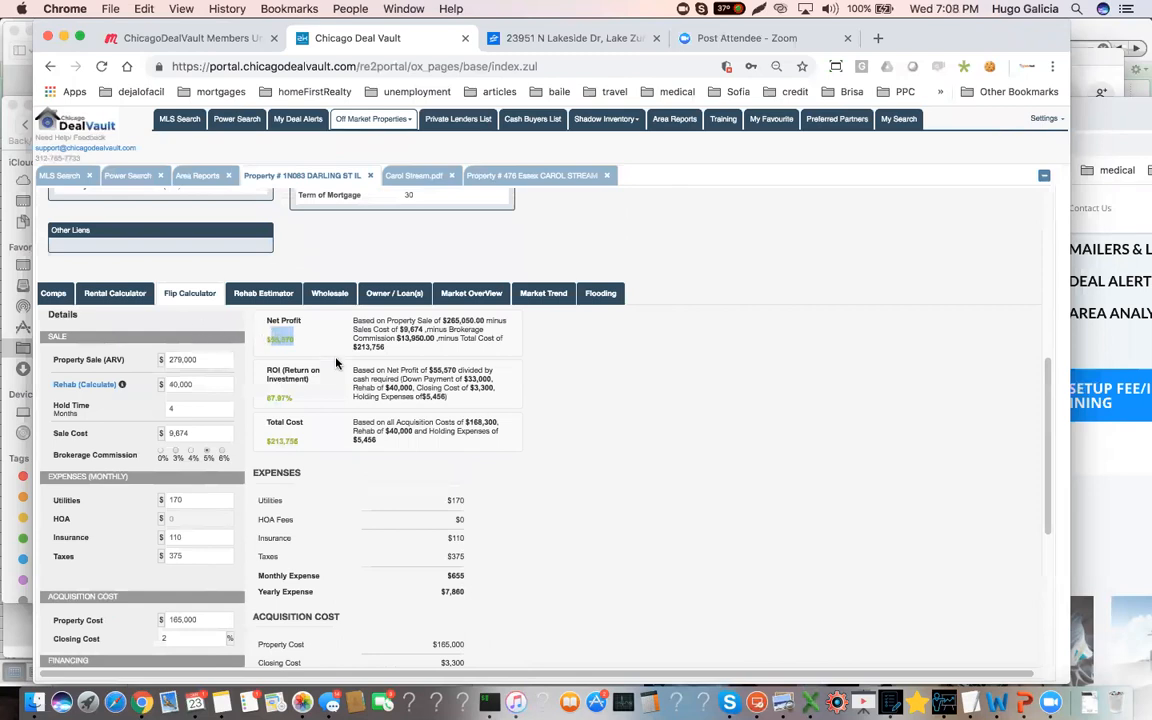
# Compare the flip calculator's property cost with the balance due in the foreclosure case information
pyautogui.scroll(-2, 273, 450)
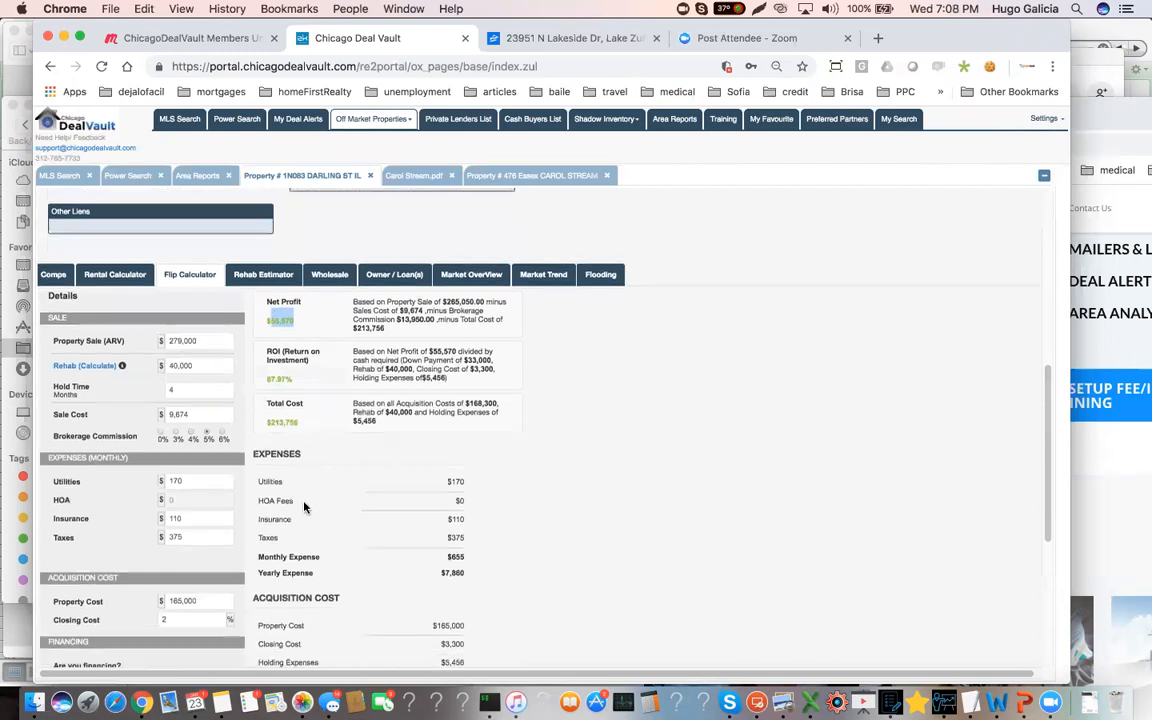
pyautogui.click(206, 571)
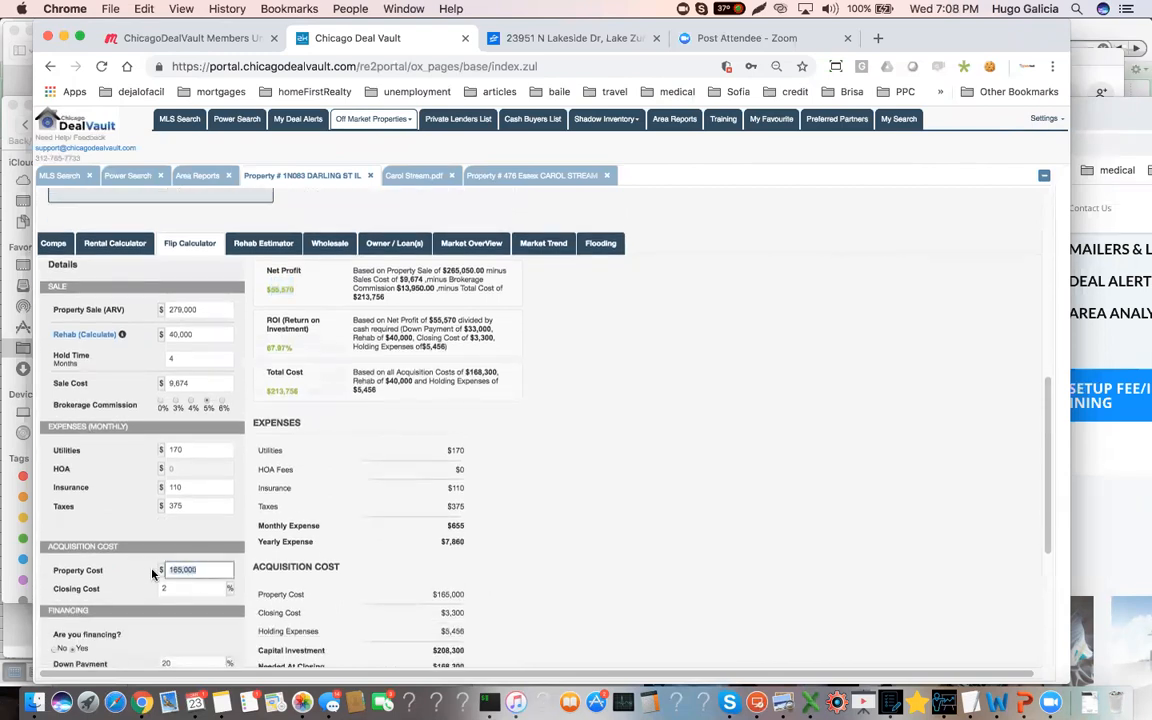
pyautogui.scroll(3, 187, 516)
pyautogui.scroll(1, 187, 516)
pyautogui.moveTo(196, 280); pyautogui.dragTo(150, 286)
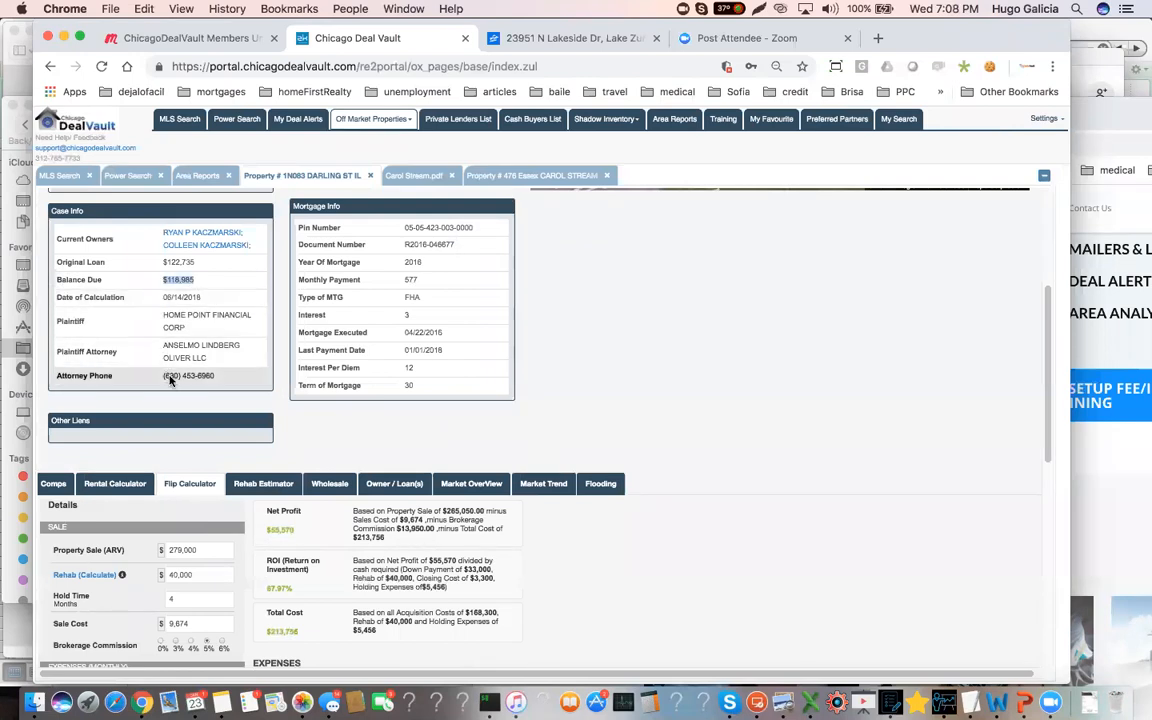
pyautogui.scroll(-3, 167, 597)
pyautogui.scroll(-1, 167, 597)
pyautogui.moveTo(206, 590); pyautogui.dragTo(158, 593)
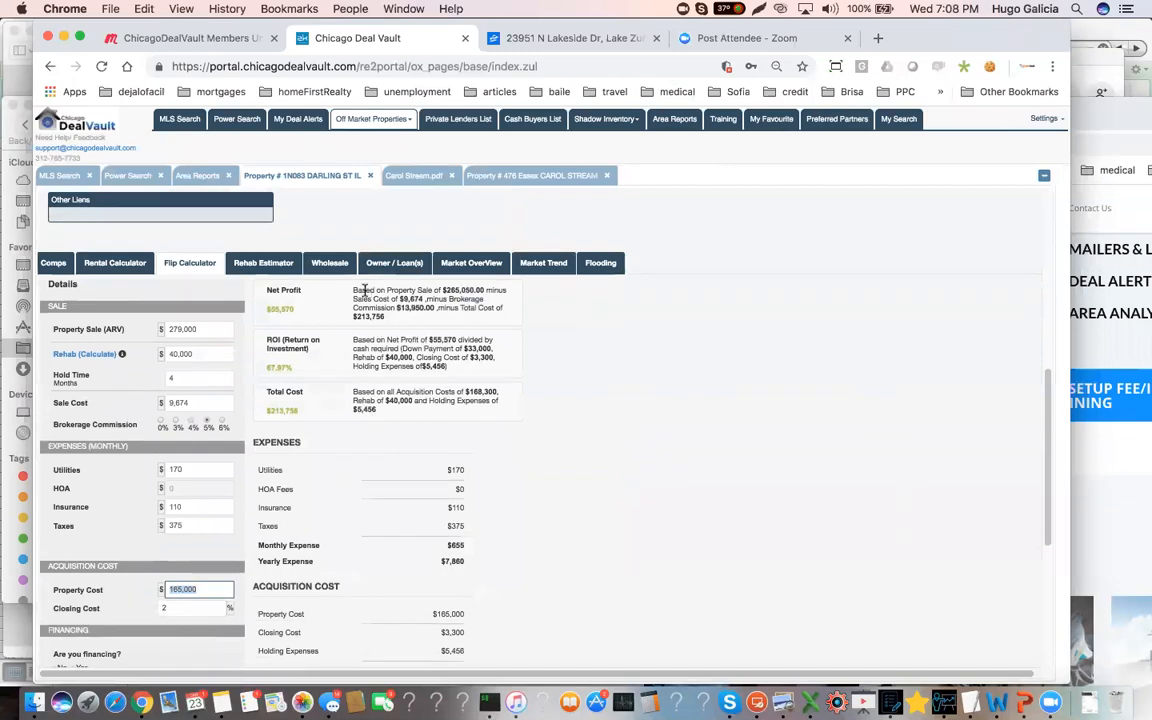
# Review the flip's net profit against its property cost, and check the rental calculator's rent estimate for comparison
pyautogui.moveTo(296, 309); pyautogui.dragTo(263, 315)
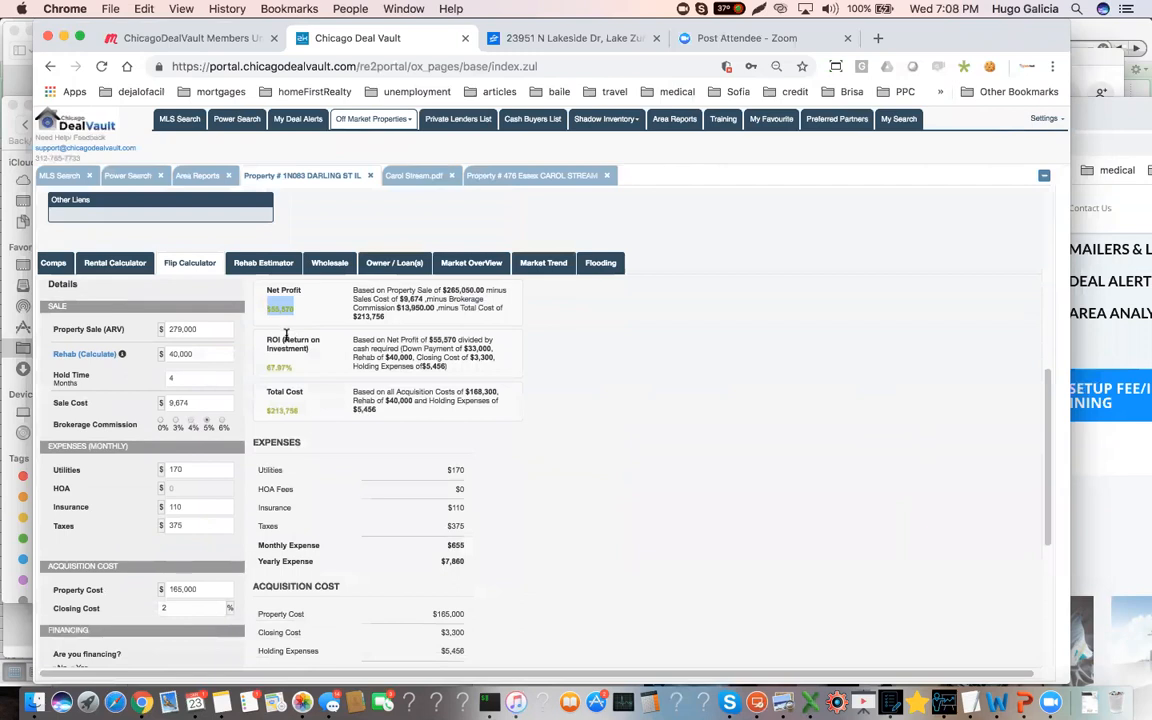
pyautogui.moveTo(205, 589); pyautogui.dragTo(159, 590)
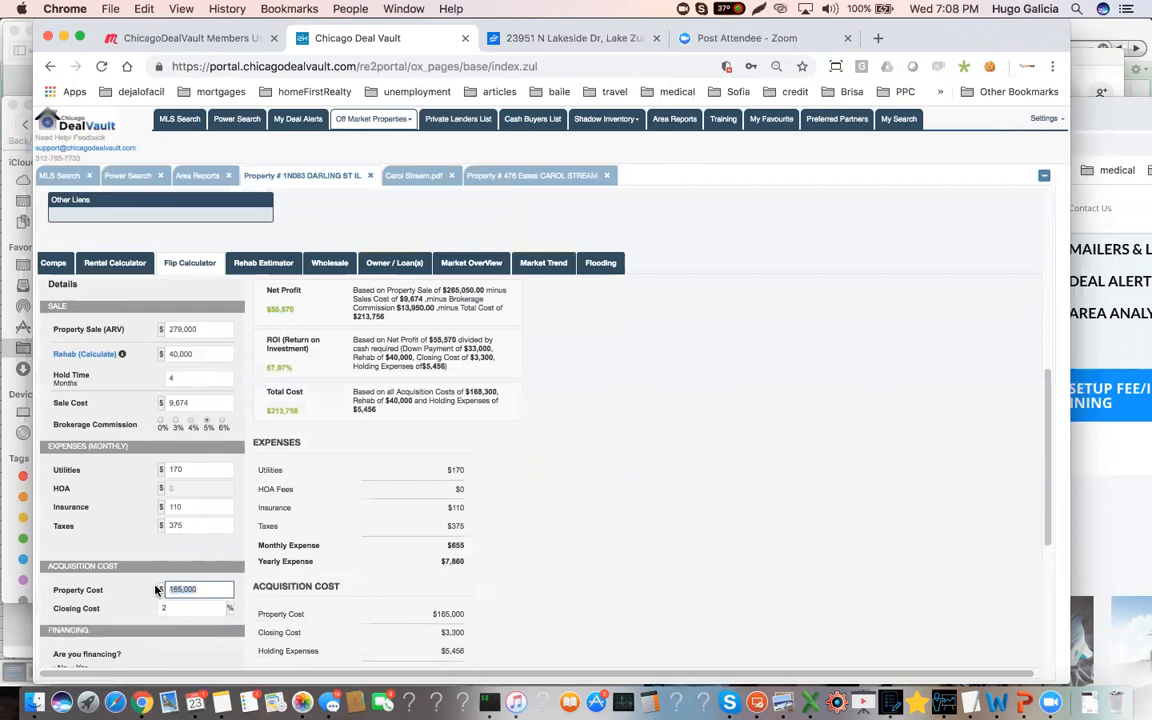
pyautogui.click(205, 589)
pyautogui.moveTo(205, 589); pyautogui.dragTo(164, 591)
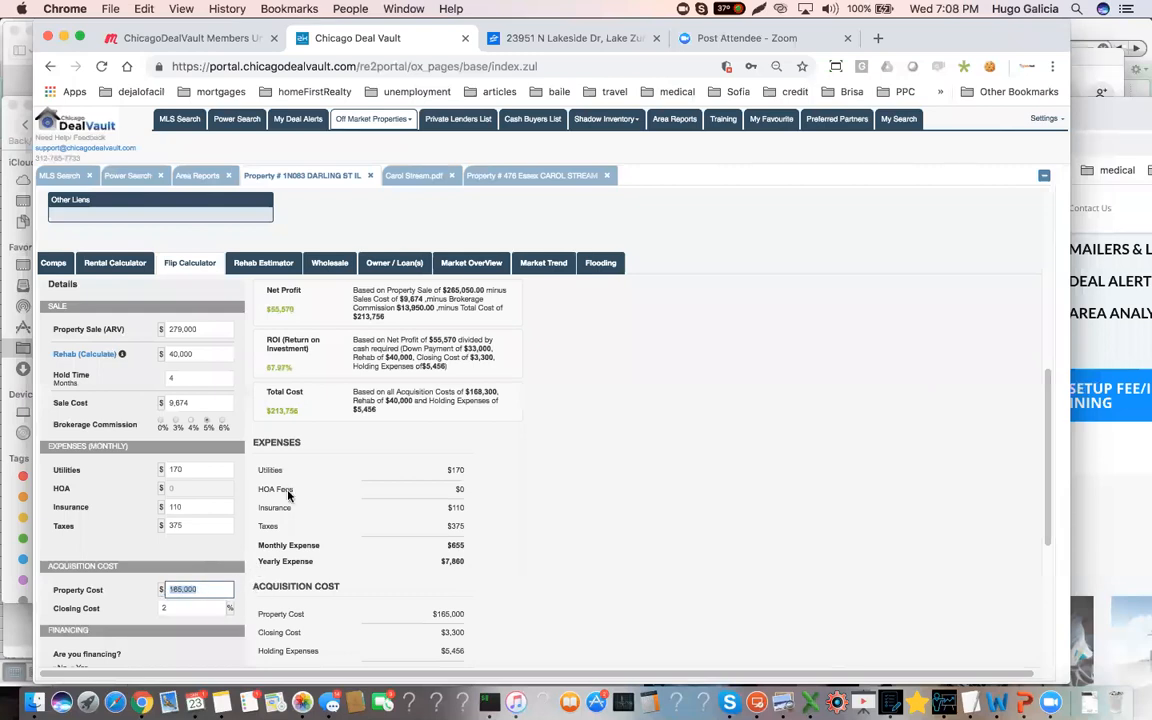
pyautogui.moveTo(294, 306); pyautogui.dragTo(270, 307)
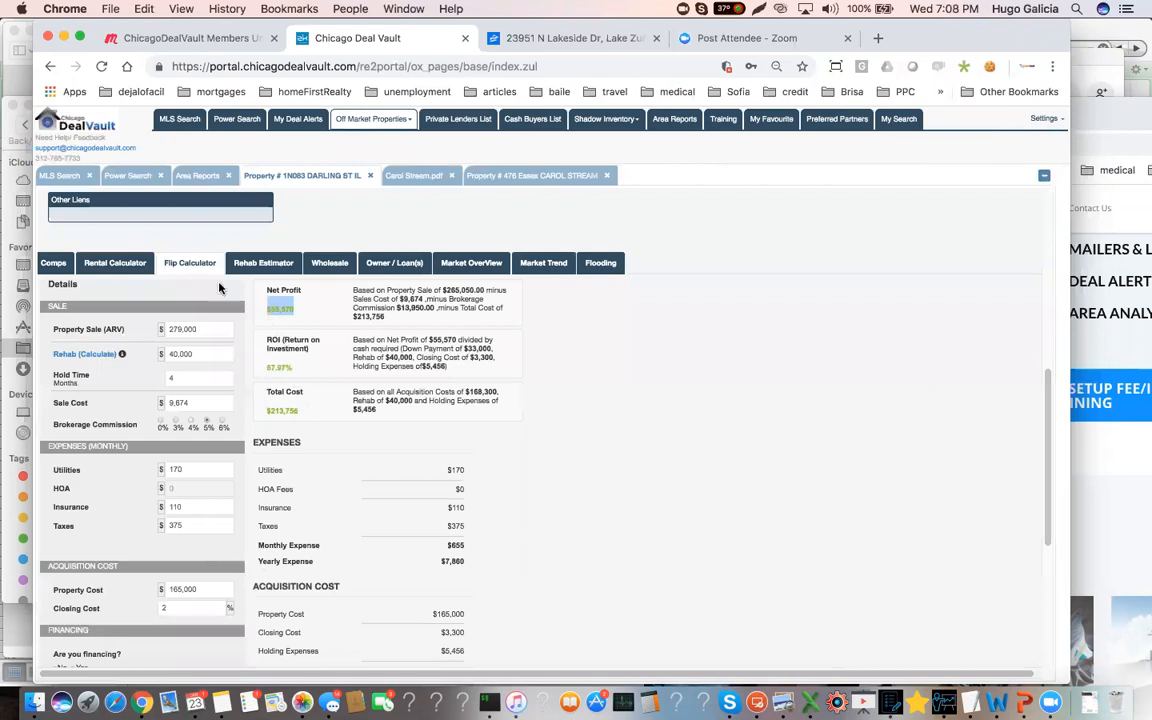
pyautogui.click(114, 262)
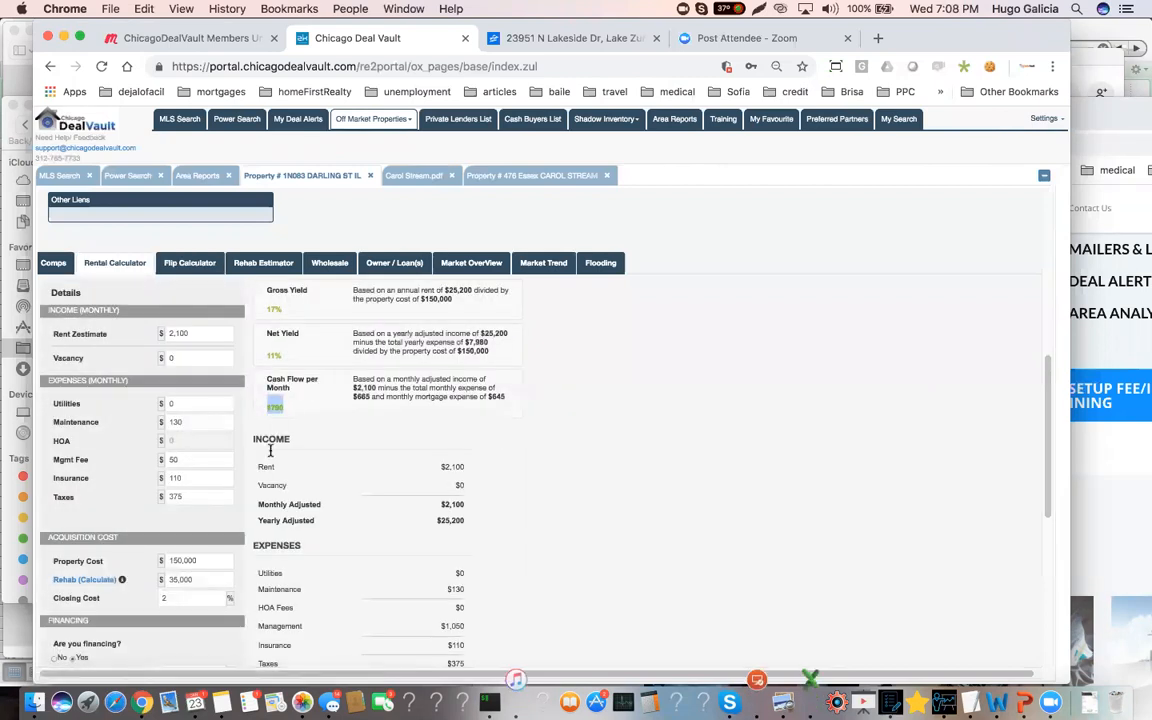
pyautogui.moveTo(193, 332); pyautogui.dragTo(157, 337)
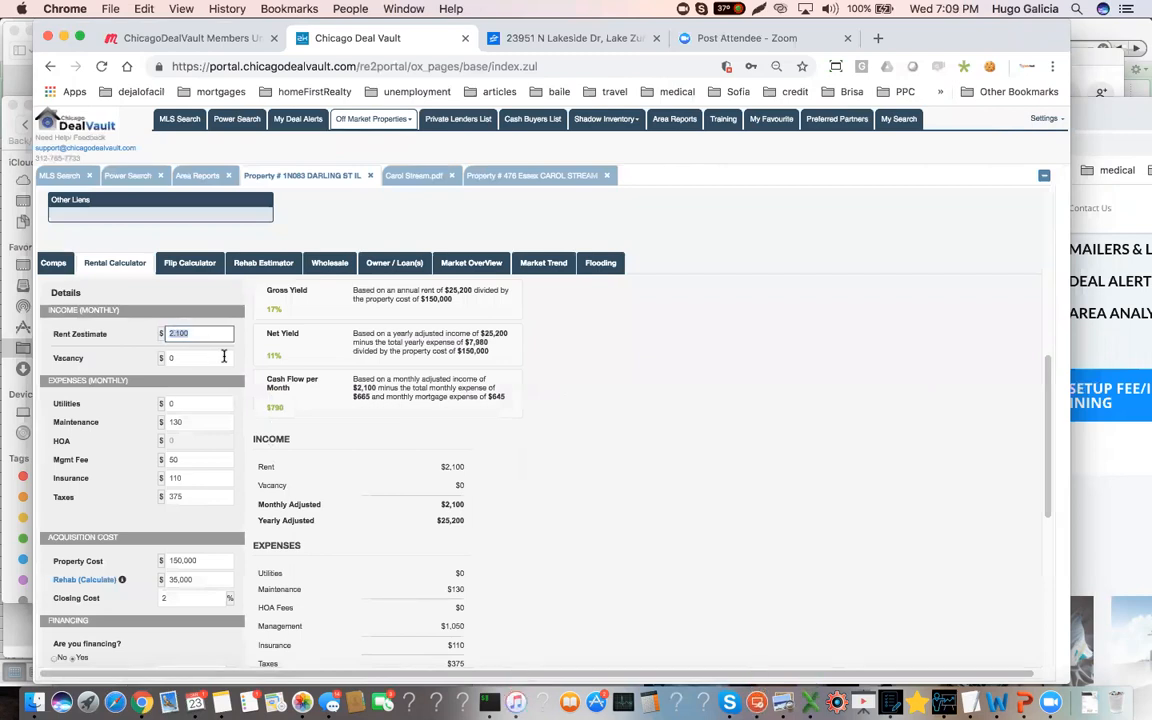
# Review the rental market analysis in the Carol Stream area report, highlighting the conclusion's rental market time and rent level
pyautogui.click(412, 177)
pyautogui.scroll(-10, 651, 443)
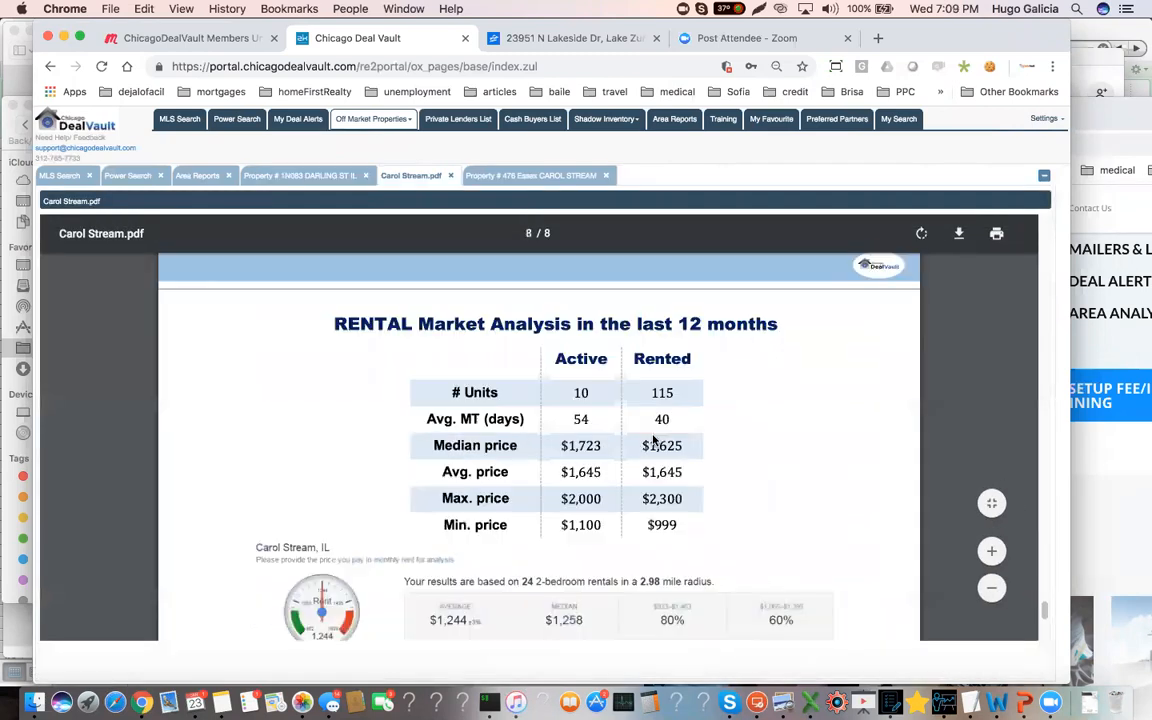
pyautogui.scroll(-1, 652, 445)
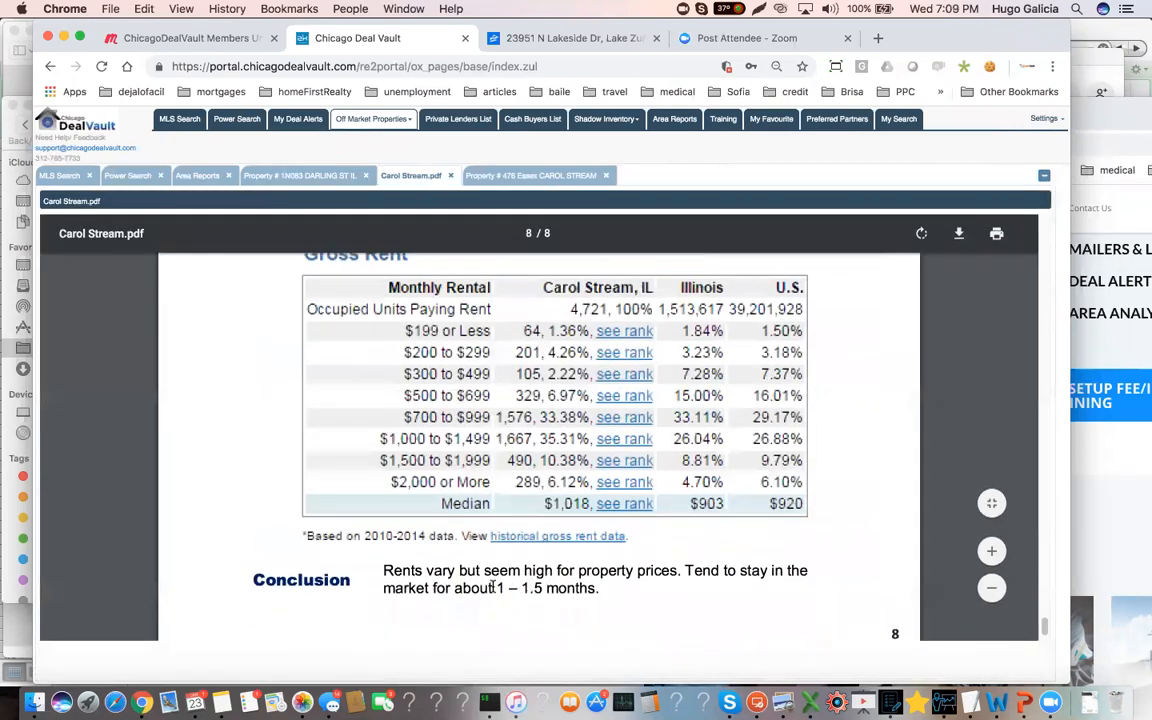
pyautogui.moveTo(498, 588); pyautogui.dragTo(596, 589)
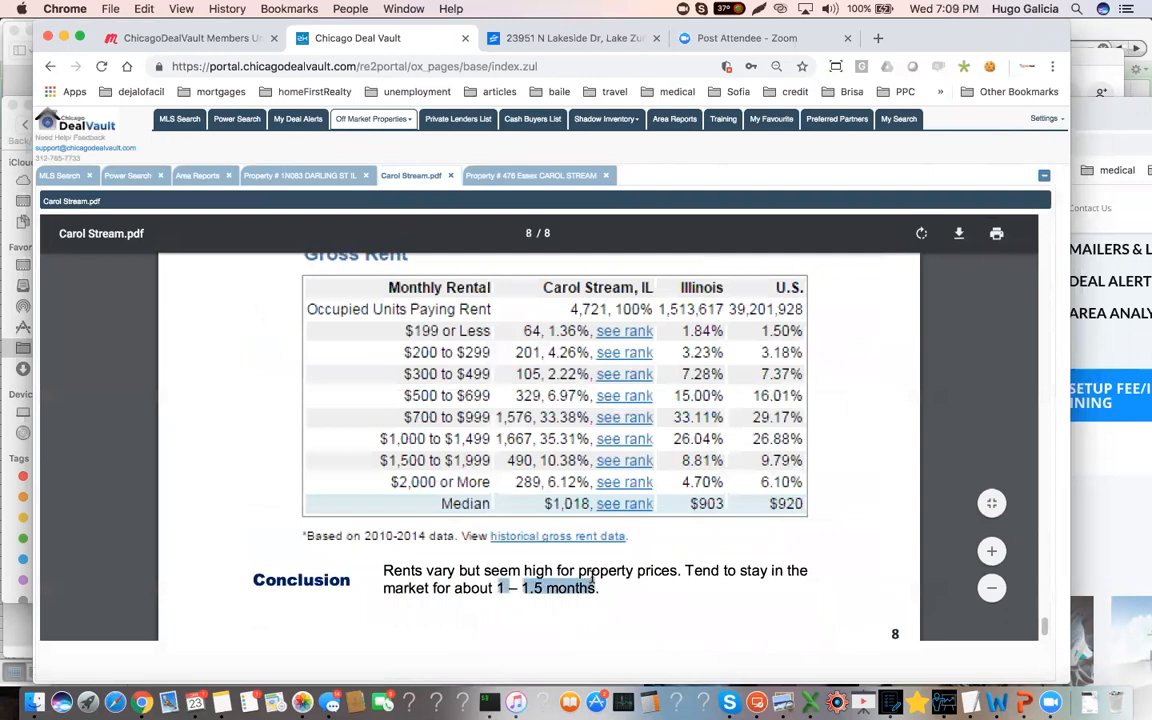
pyautogui.doubleClick(537, 570)
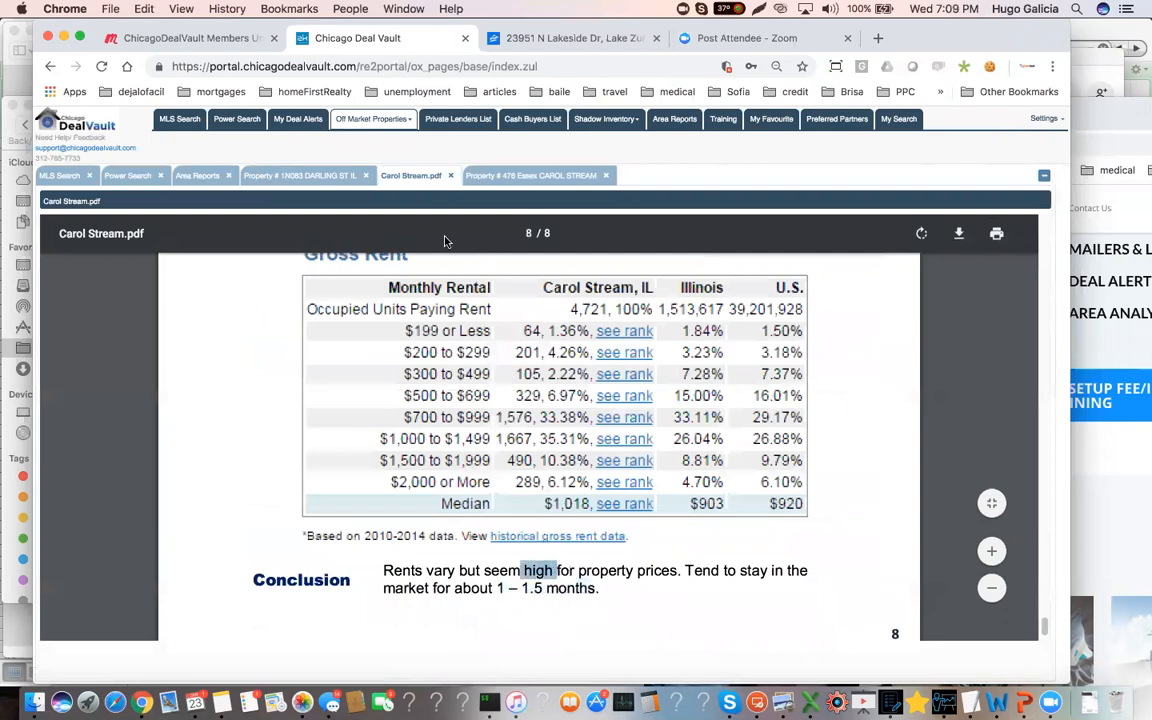
# Compare the property cost used in the Darling St rental calculator with the one in its flip calculator
pyautogui.click(300, 176)
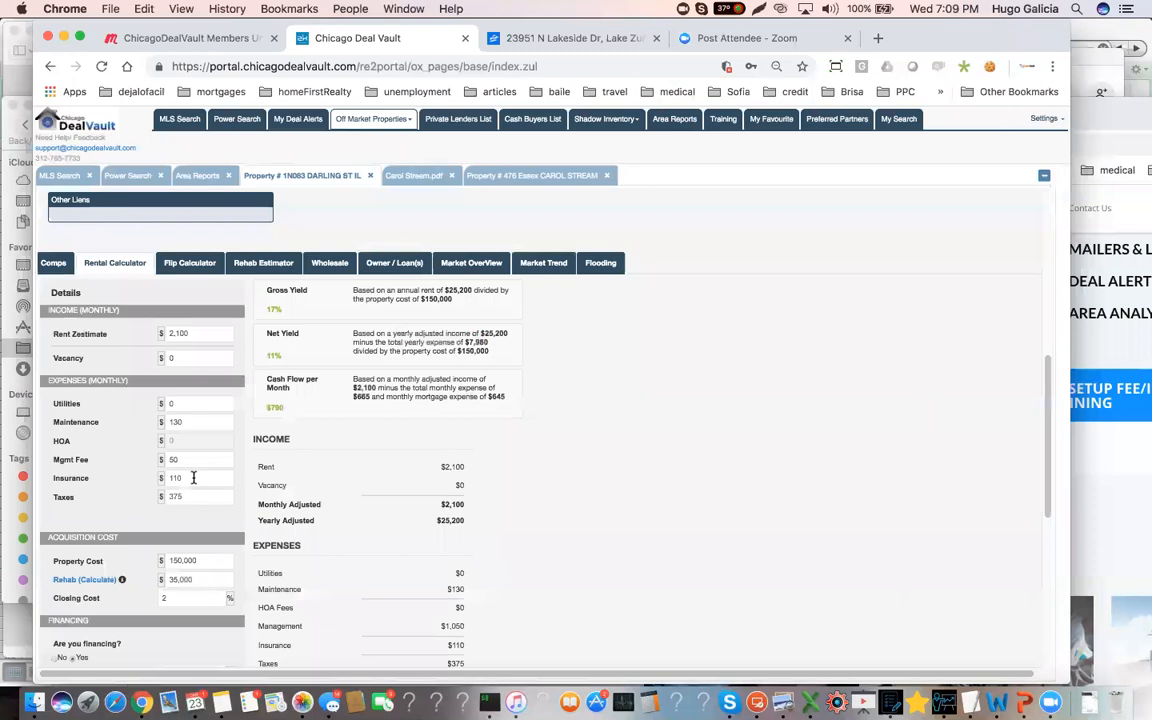
pyautogui.scroll(-1, 193, 477)
pyautogui.scroll(-1, 193, 477)
pyautogui.scroll(4, 193, 478)
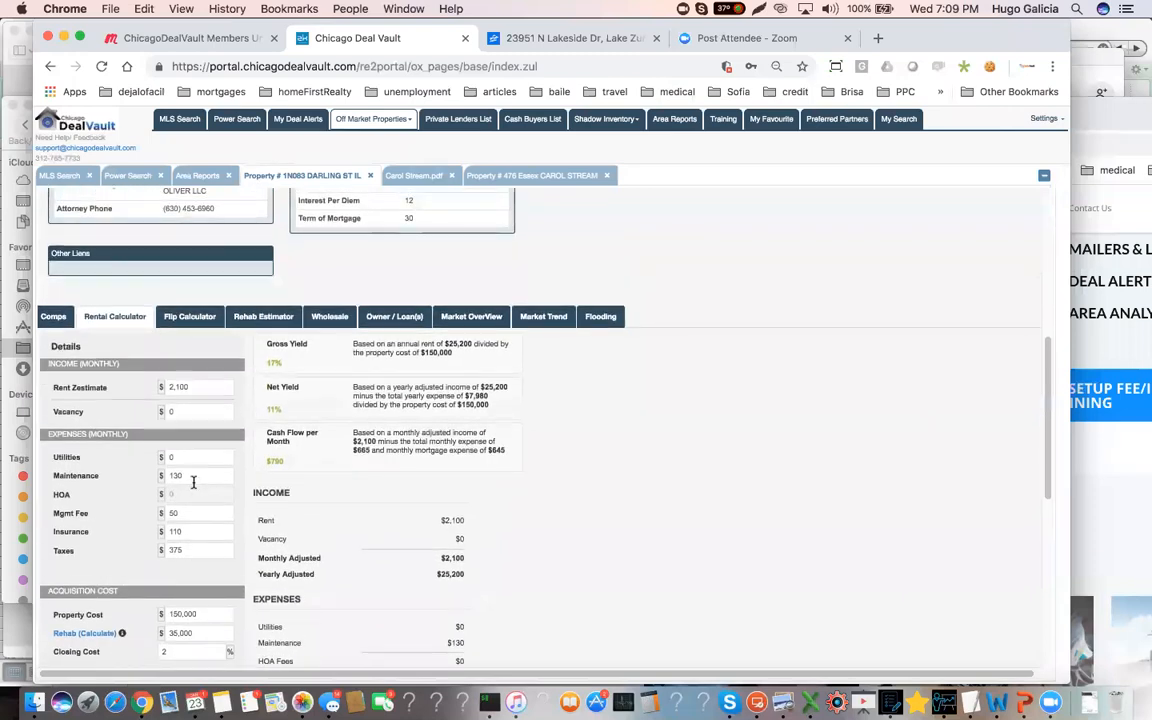
pyautogui.scroll(-3, 193, 495)
pyautogui.click(208, 560)
pyautogui.doubleClick(208, 560)
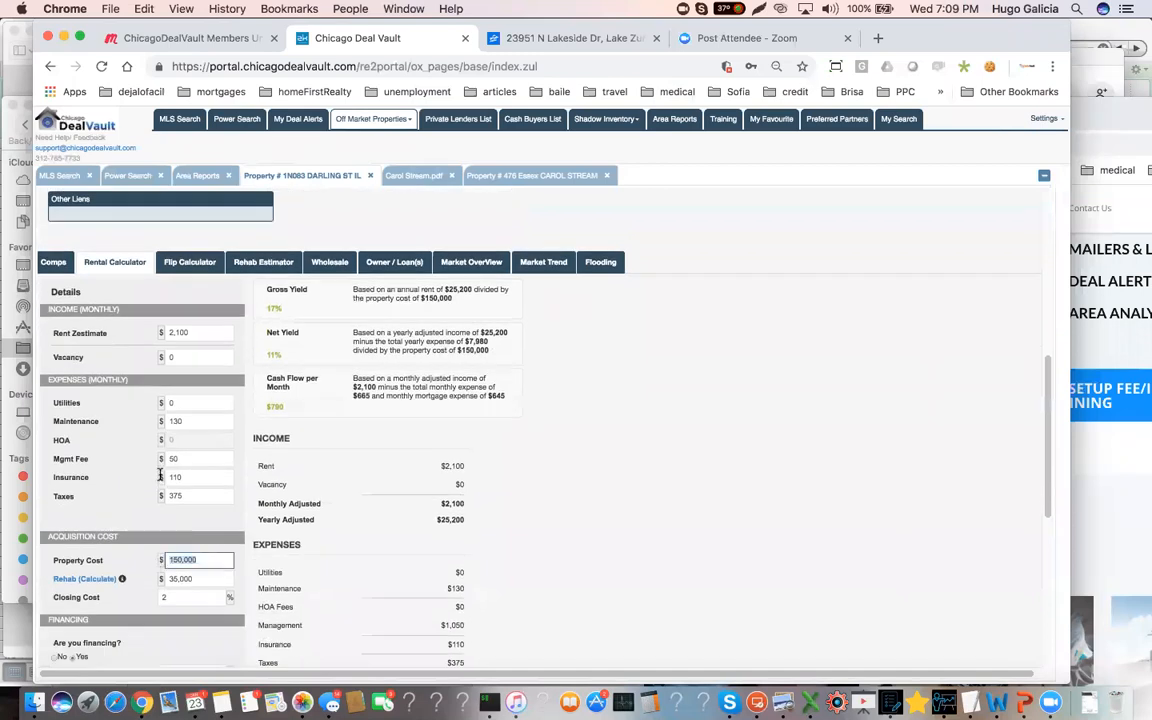
pyautogui.click(178, 263)
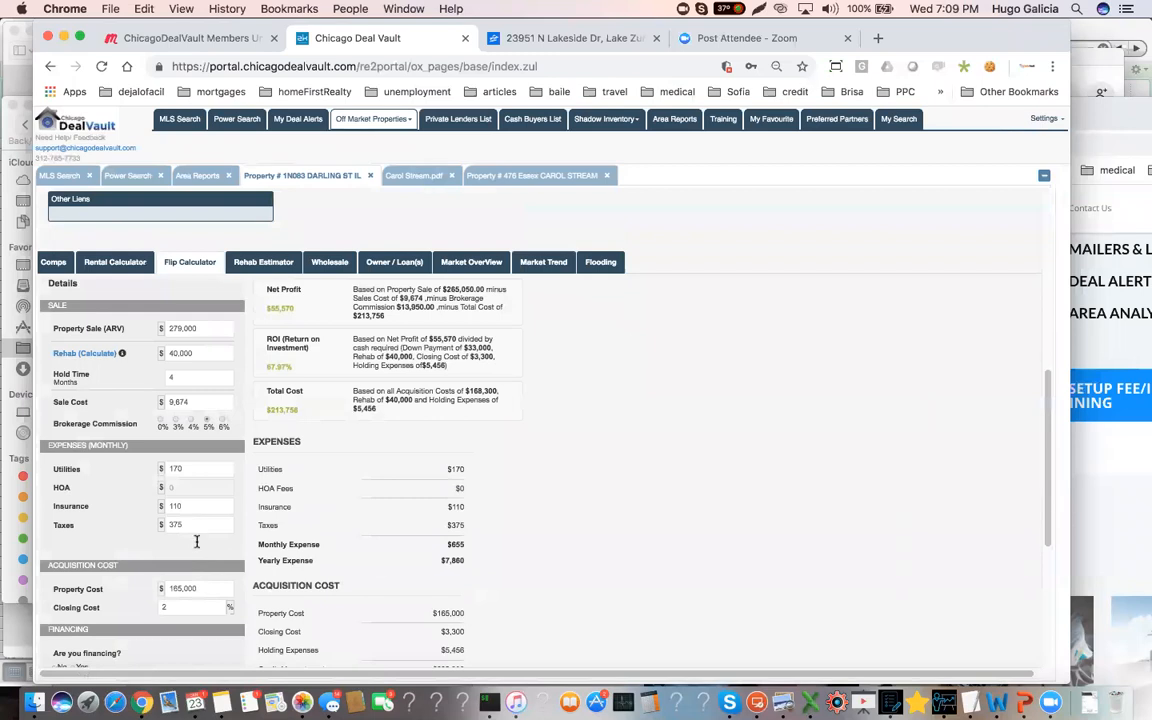
pyautogui.doubleClick(195, 588)
# Check the rental calculator's monthly cash flow against the recommended investment approach in the Carol Stream area report
pyautogui.click(120, 262)
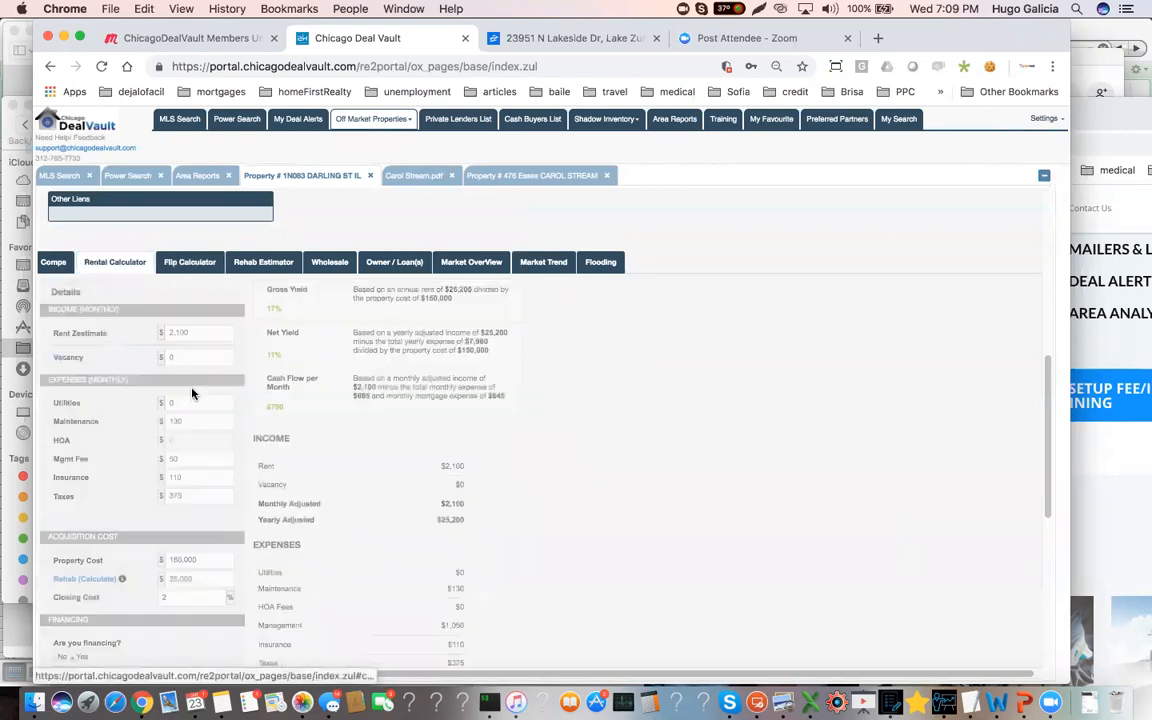
pyautogui.doubleClick(282, 407)
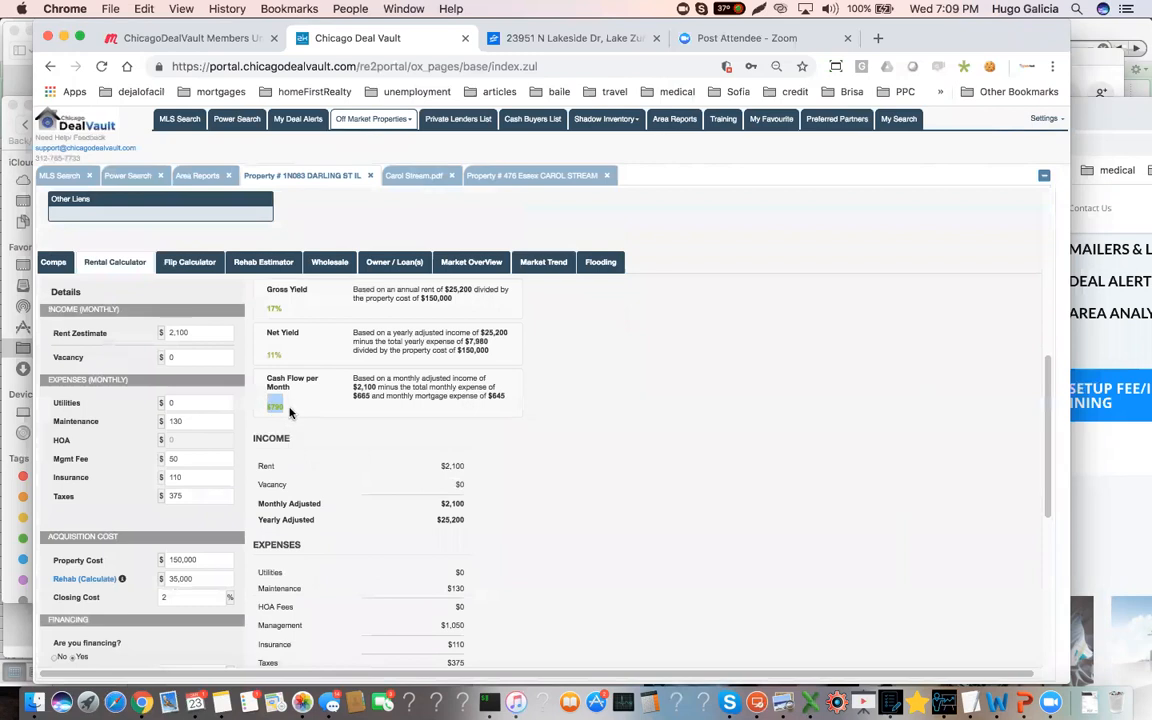
pyautogui.click(291, 416)
pyautogui.click(410, 175)
pyautogui.scroll(15, 448, 376)
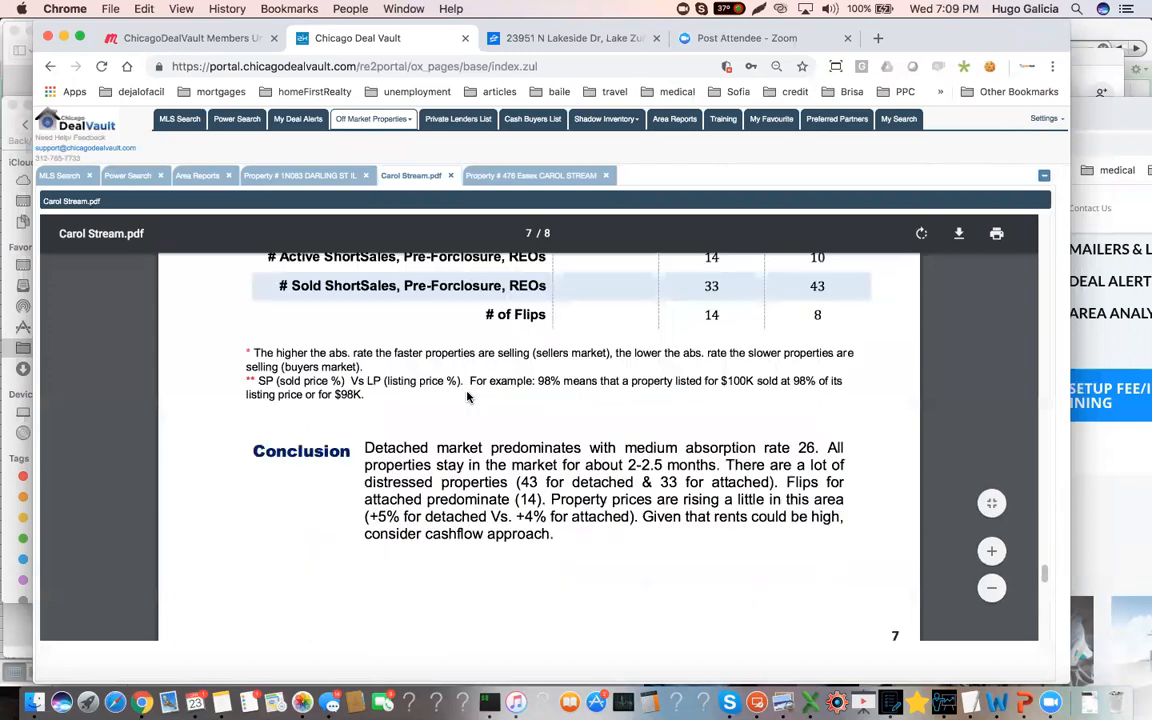
pyautogui.scroll(10, 466, 397)
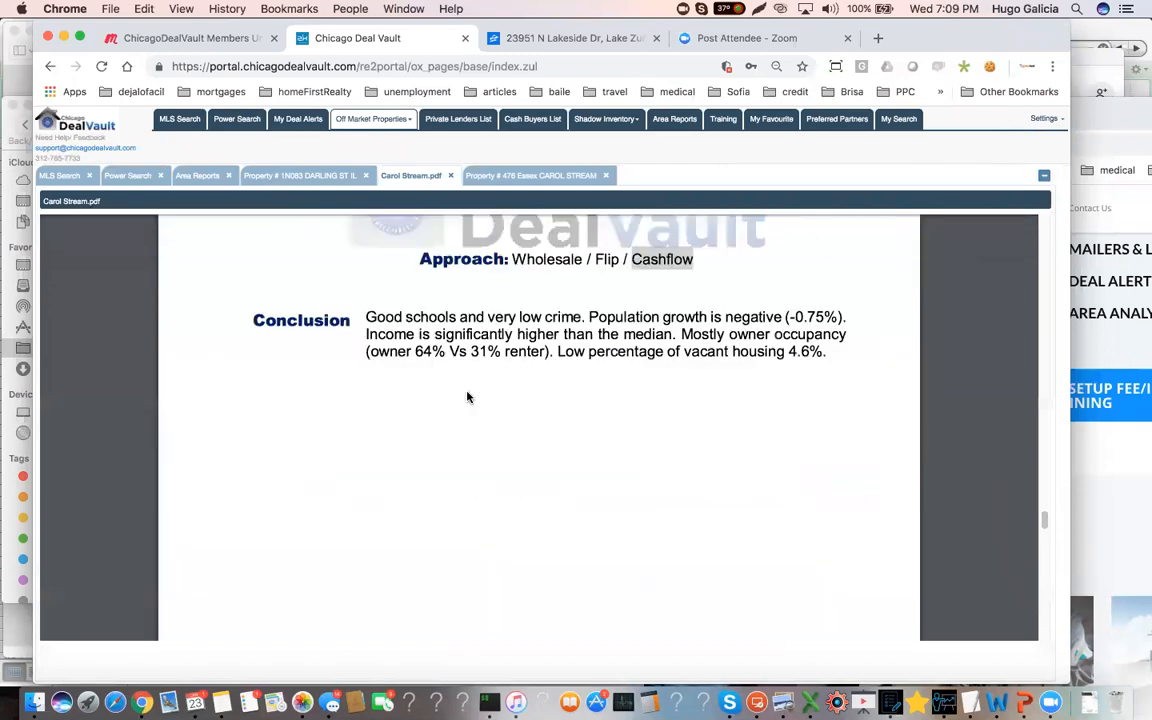
pyautogui.doubleClick(667, 436)
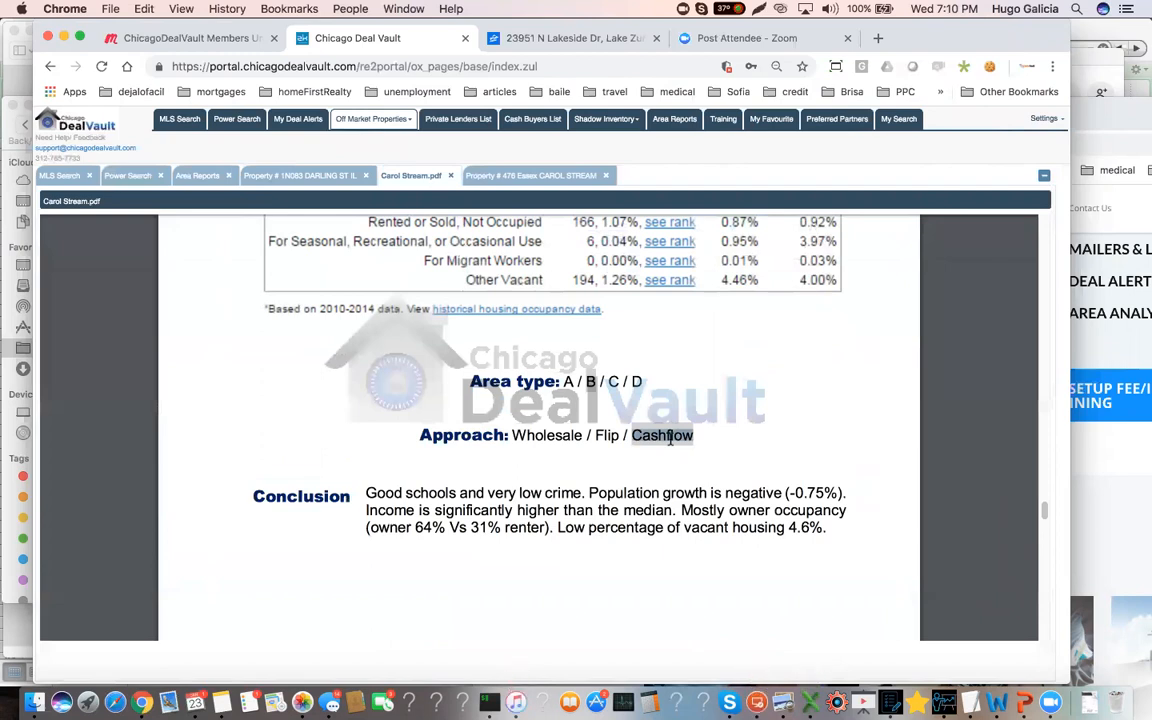
# Look up the contact details of both current owners in the Darling St case information, closing each lookup when read
pyautogui.click(306, 177)
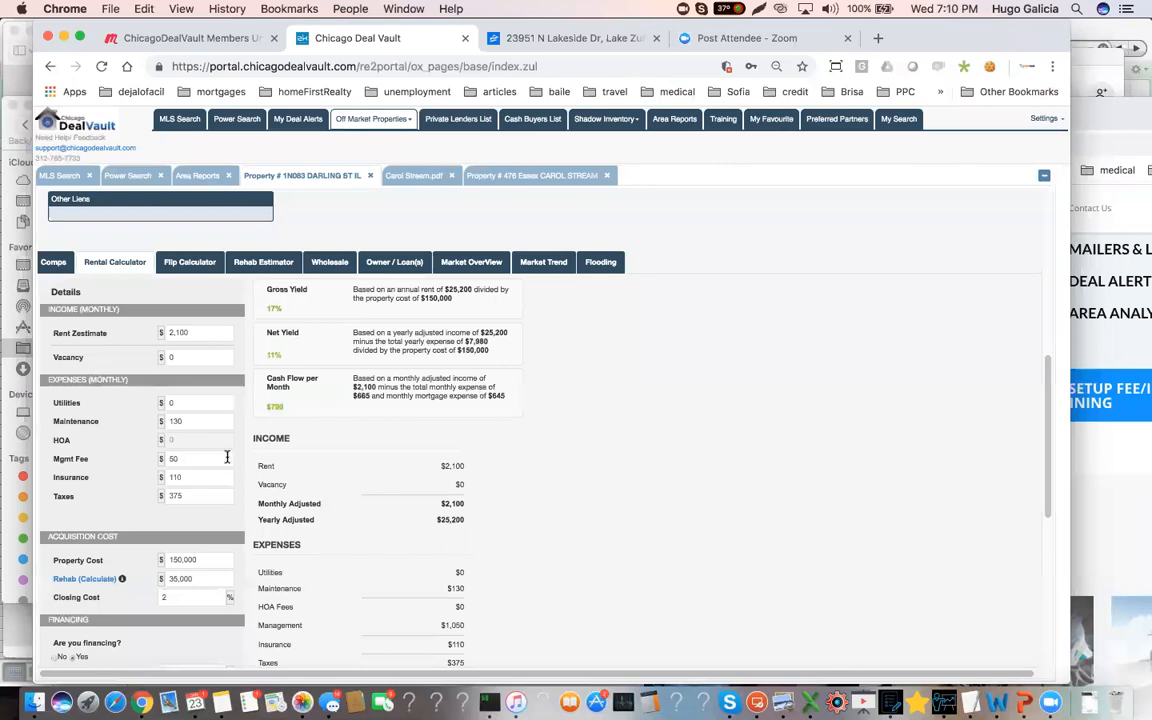
pyautogui.scroll(4, 227, 458)
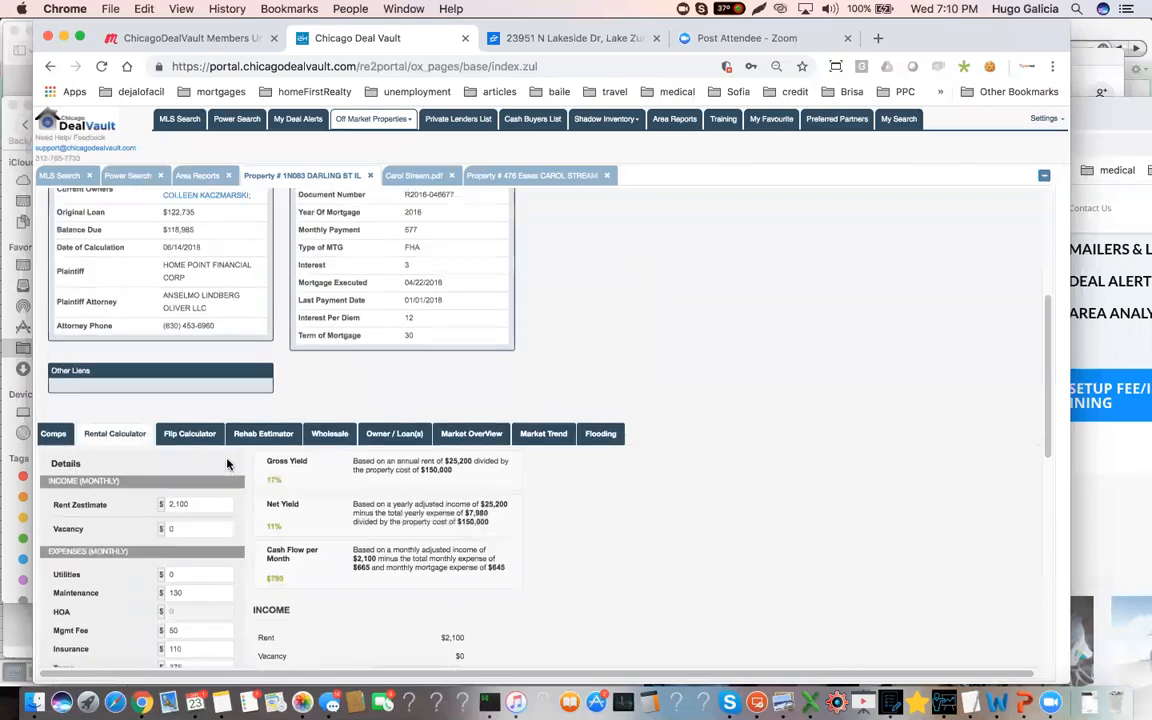
pyautogui.scroll(3, 227, 463)
pyautogui.click(203, 334)
pyautogui.moveTo(438, 369); pyautogui.dragTo(358, 395)
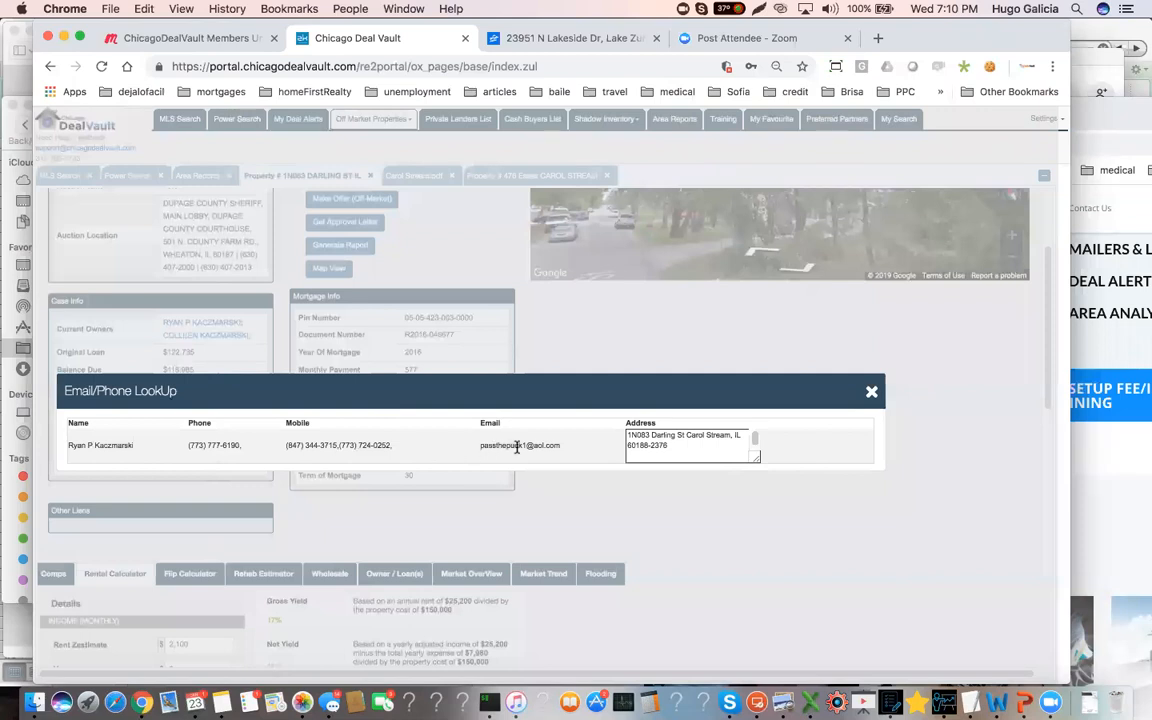
pyautogui.click(871, 393)
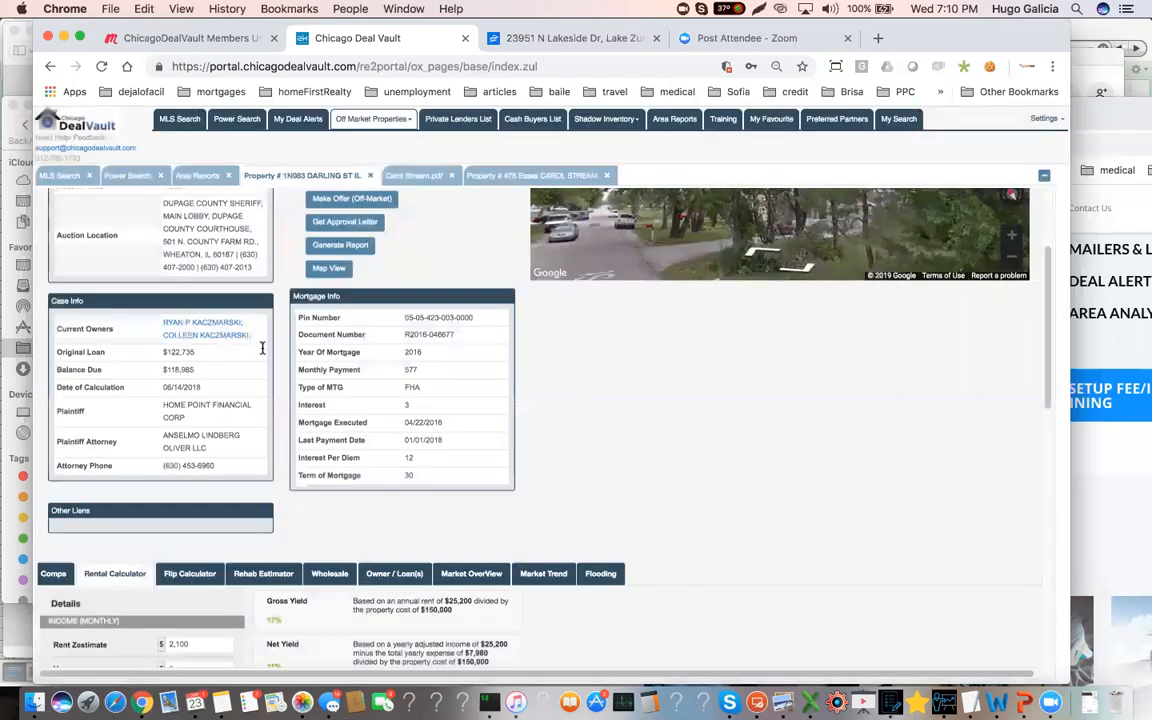
pyautogui.click(183, 337)
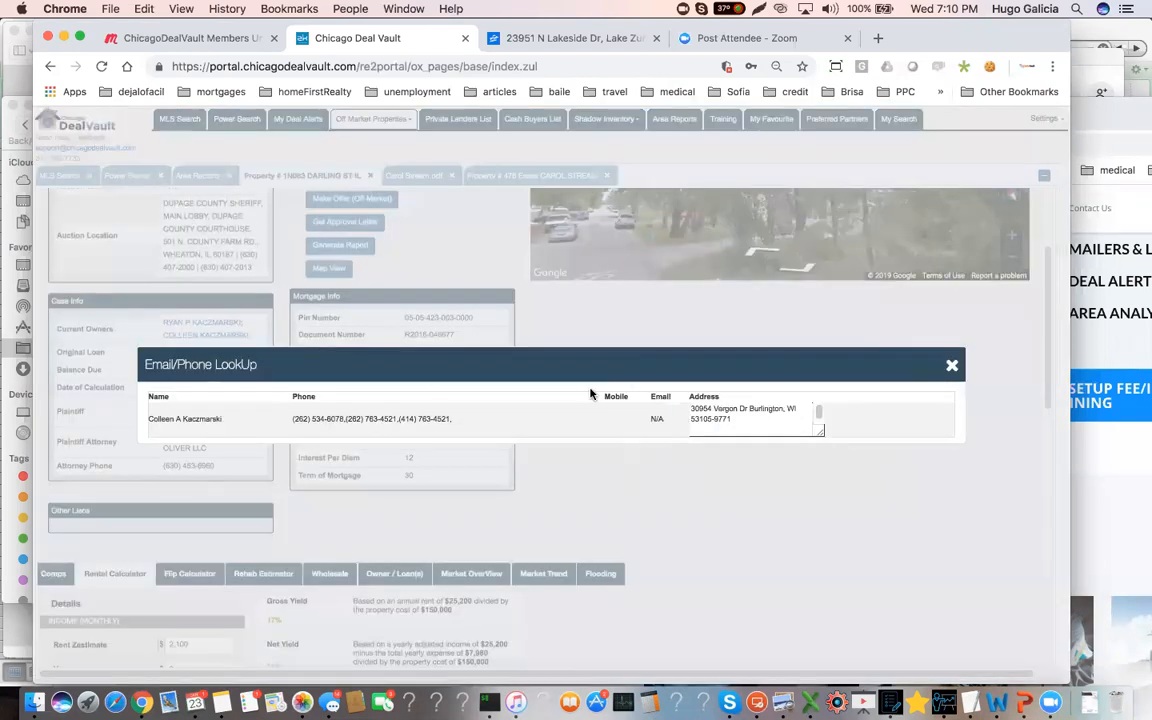
pyautogui.moveTo(757, 365); pyautogui.dragTo(630, 398)
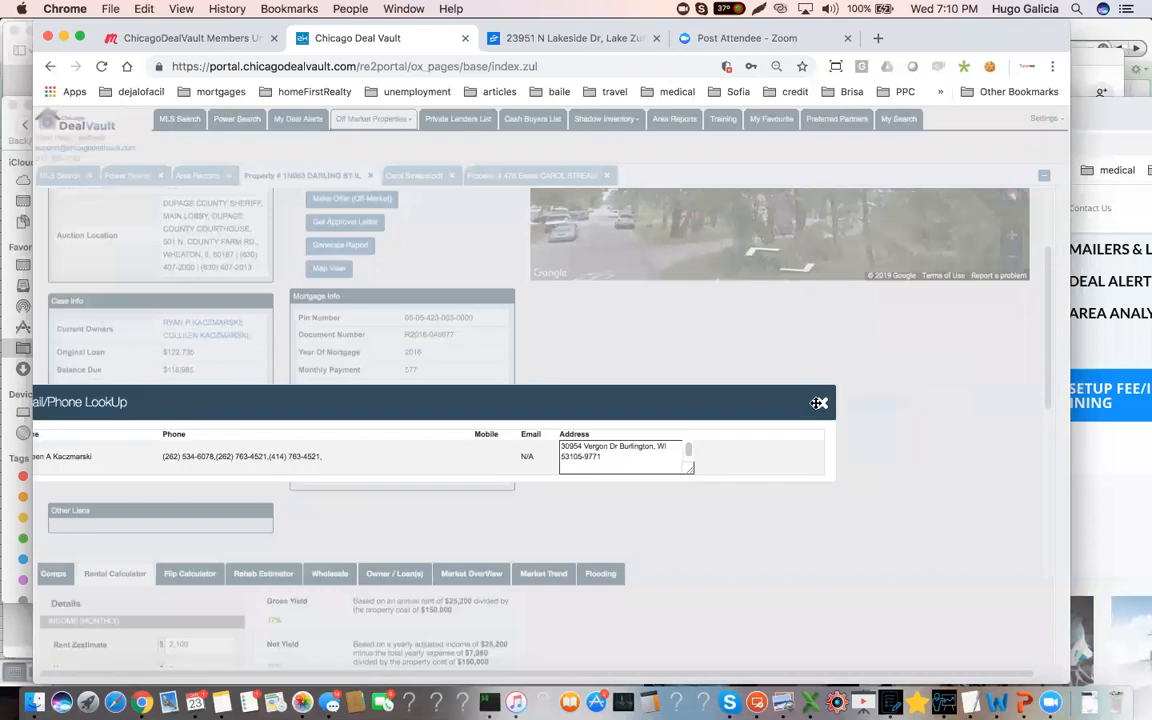
pyautogui.click(823, 399)
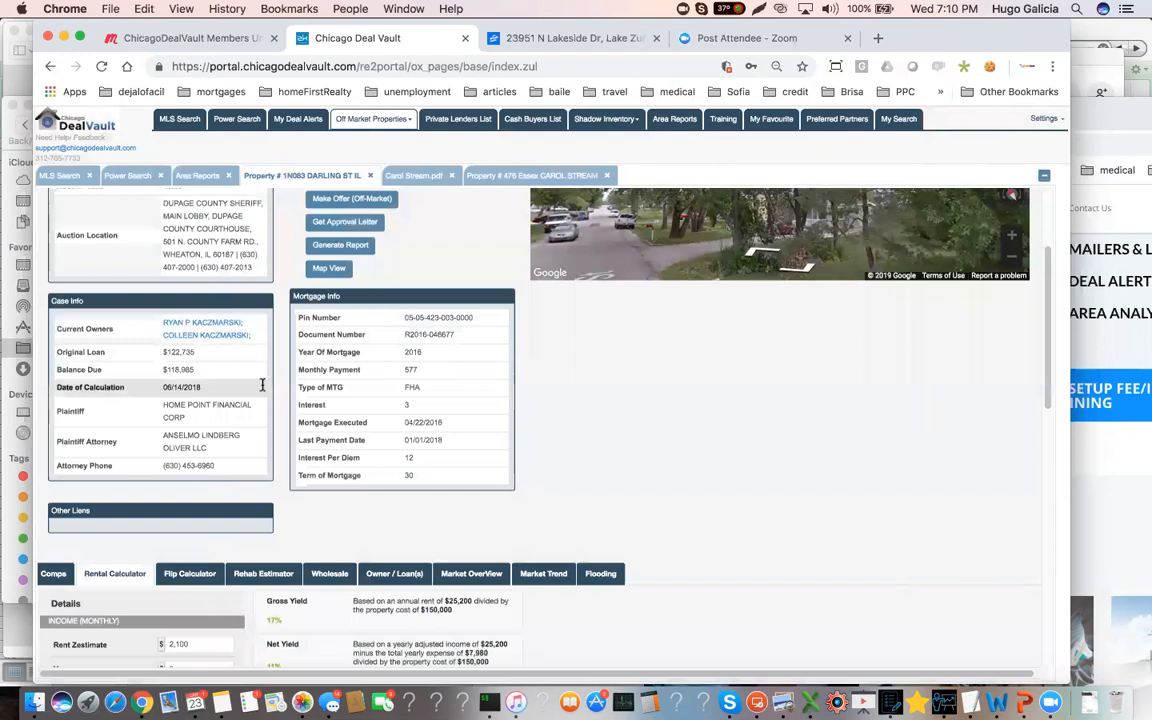
# Review the rental calculator's expenses and acquisition costs, and highlight the property sale (ARV) value in the flip calculator
pyautogui.scroll(-3, 260, 400)
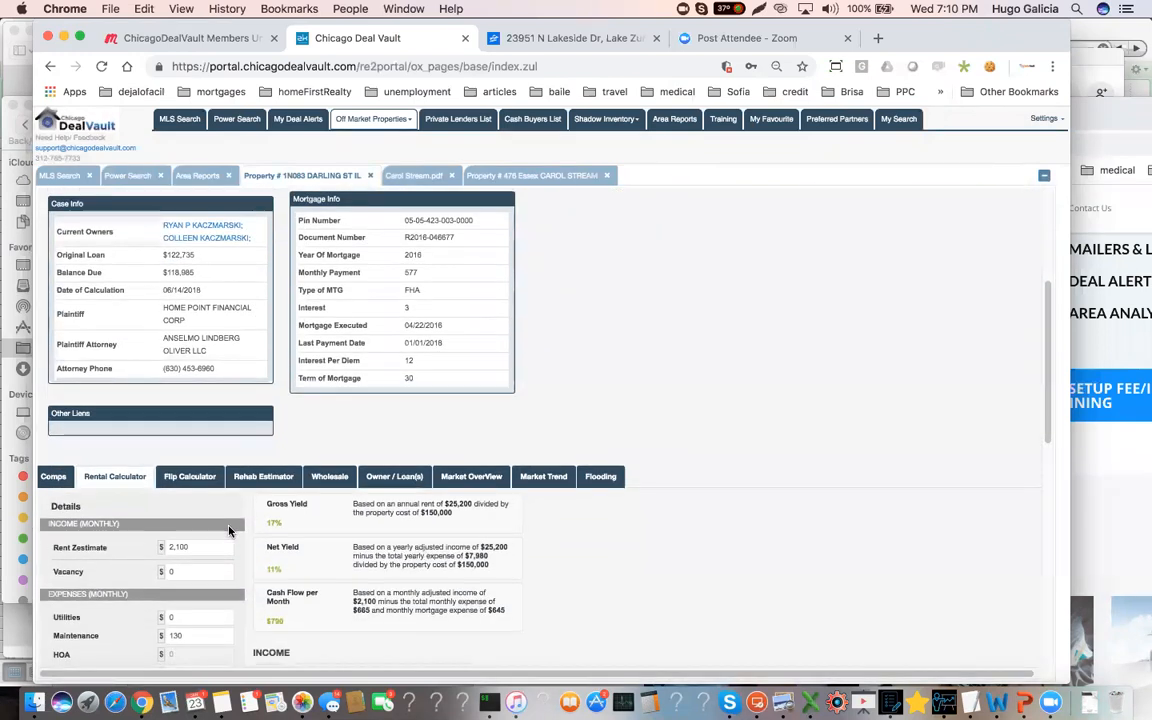
pyautogui.scroll(-5, 208, 479)
pyautogui.scroll(-1, 212, 597)
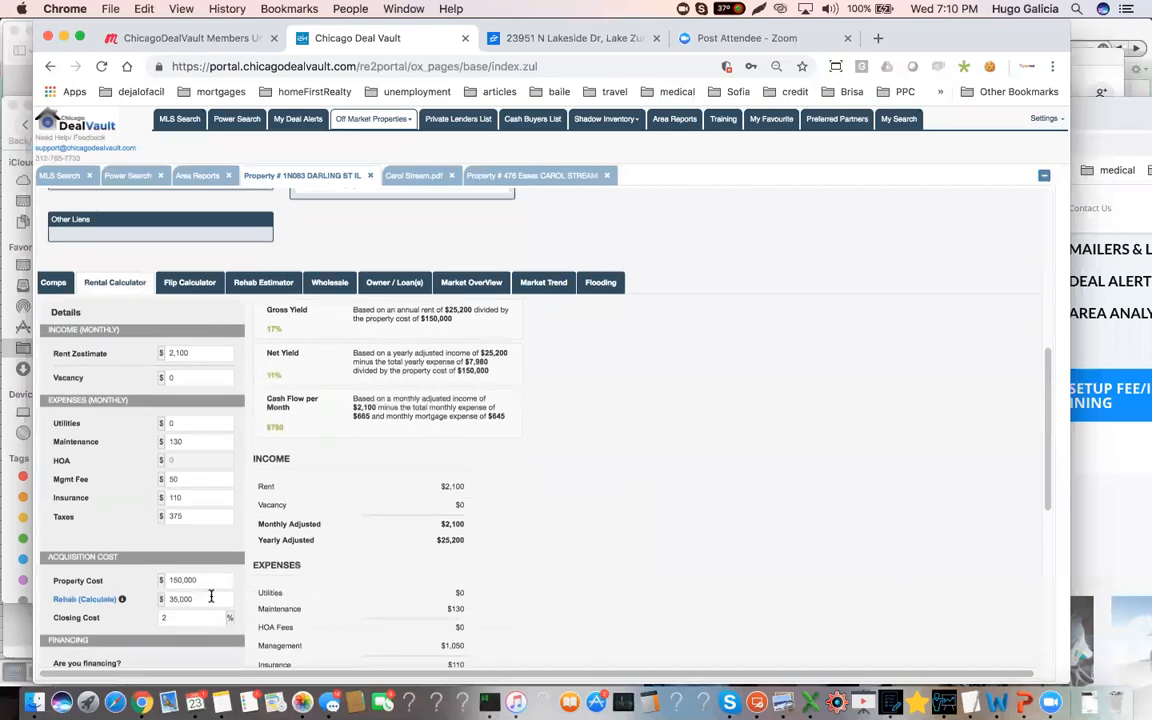
pyautogui.scroll(9, 204, 580)
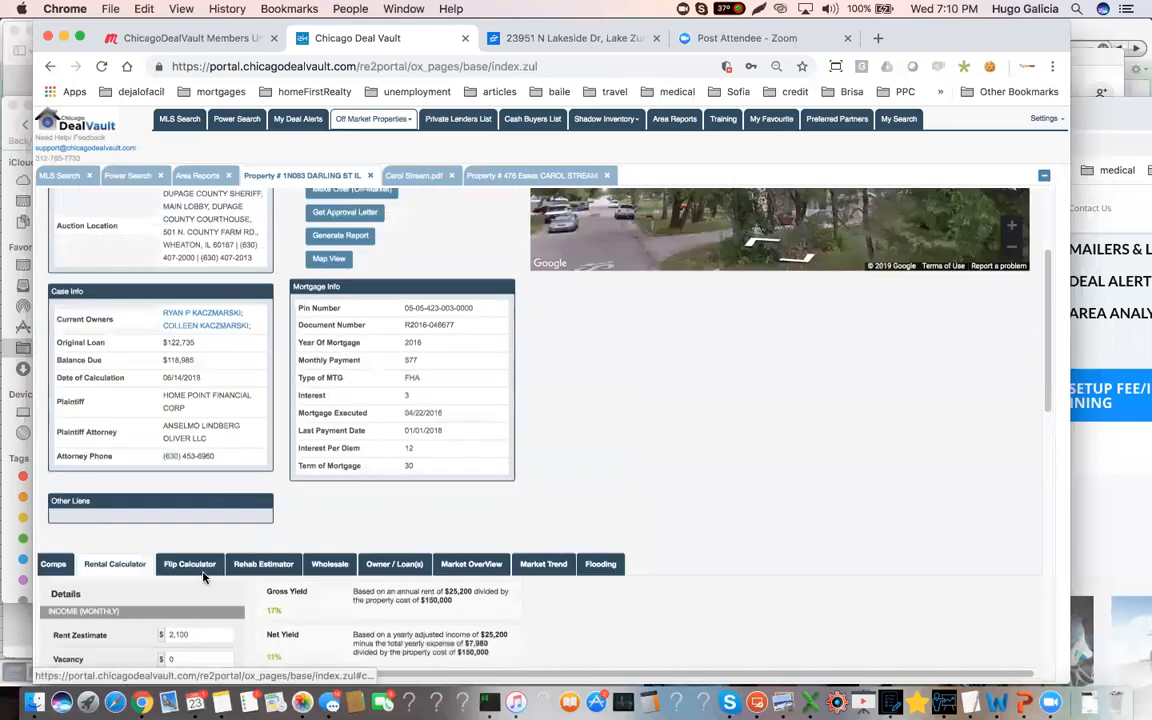
pyautogui.click(205, 563)
pyautogui.scroll(-4, 207, 604)
pyautogui.click(208, 519)
pyautogui.moveTo(208, 519); pyautogui.dragTo(149, 521)
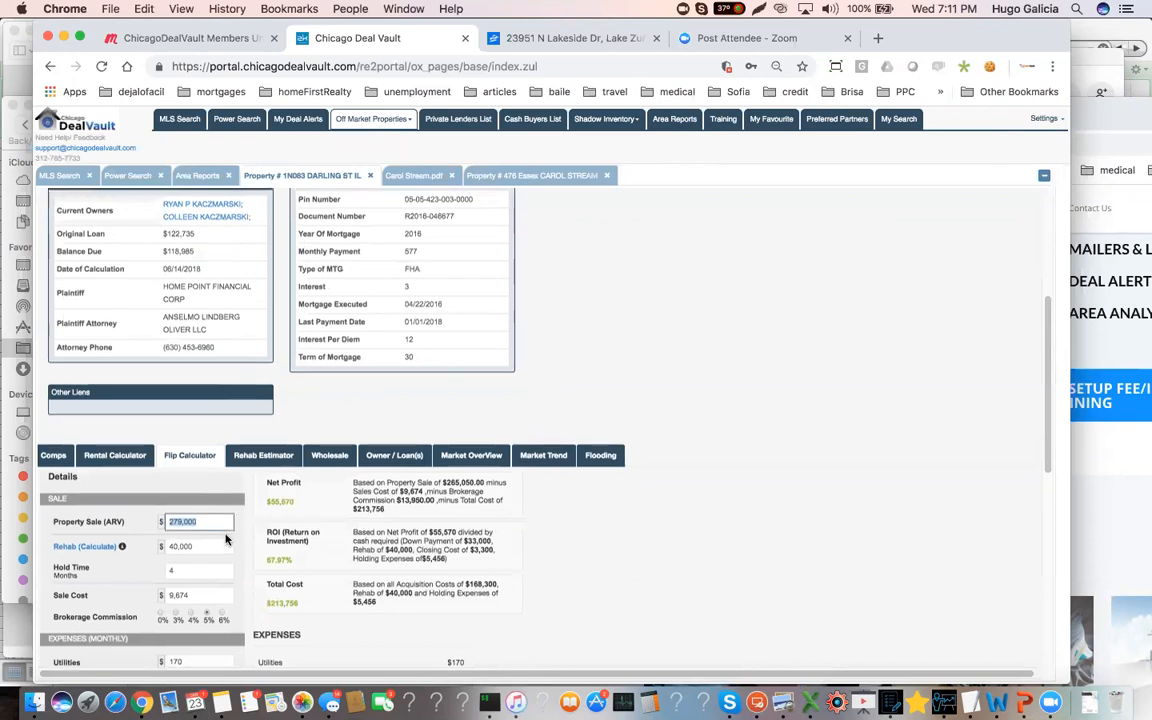
# Examine the property's foreclosure summary, flip and rental estimates and mortgage information, and check the rehab estimator's exterior repair items
pyautogui.scroll(2, 215, 525)
pyautogui.scroll(5, 211, 518)
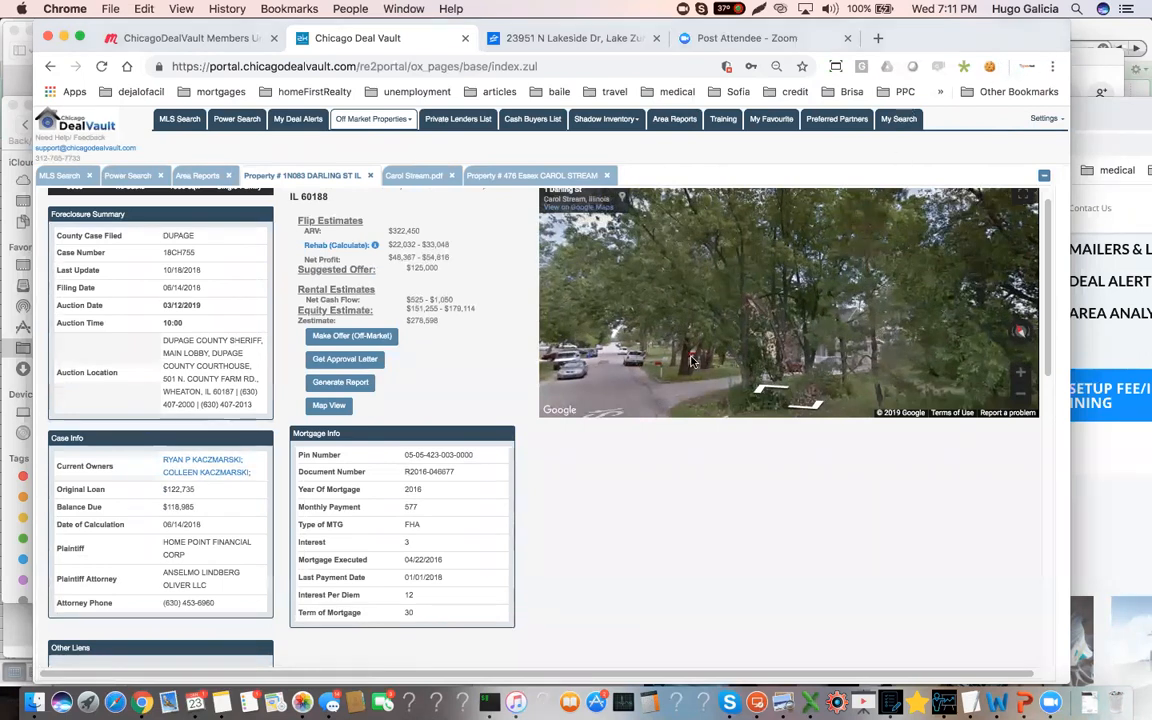
pyautogui.scroll(-3, 445, 392)
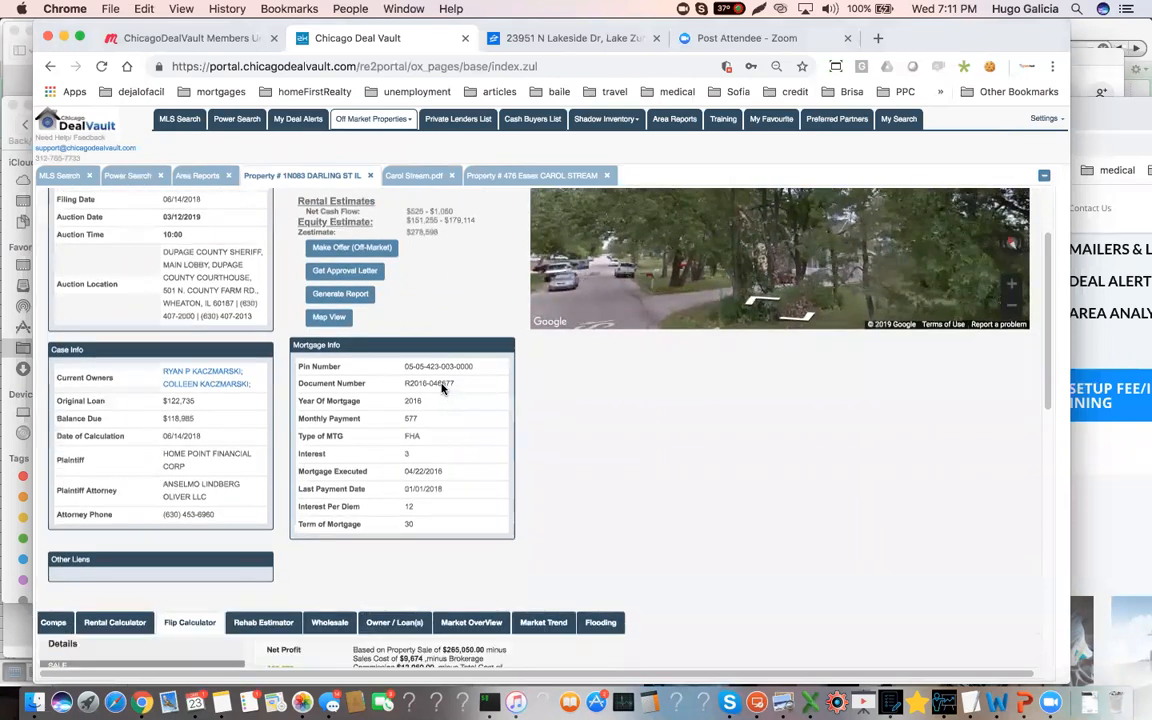
pyautogui.scroll(-1, 448, 327)
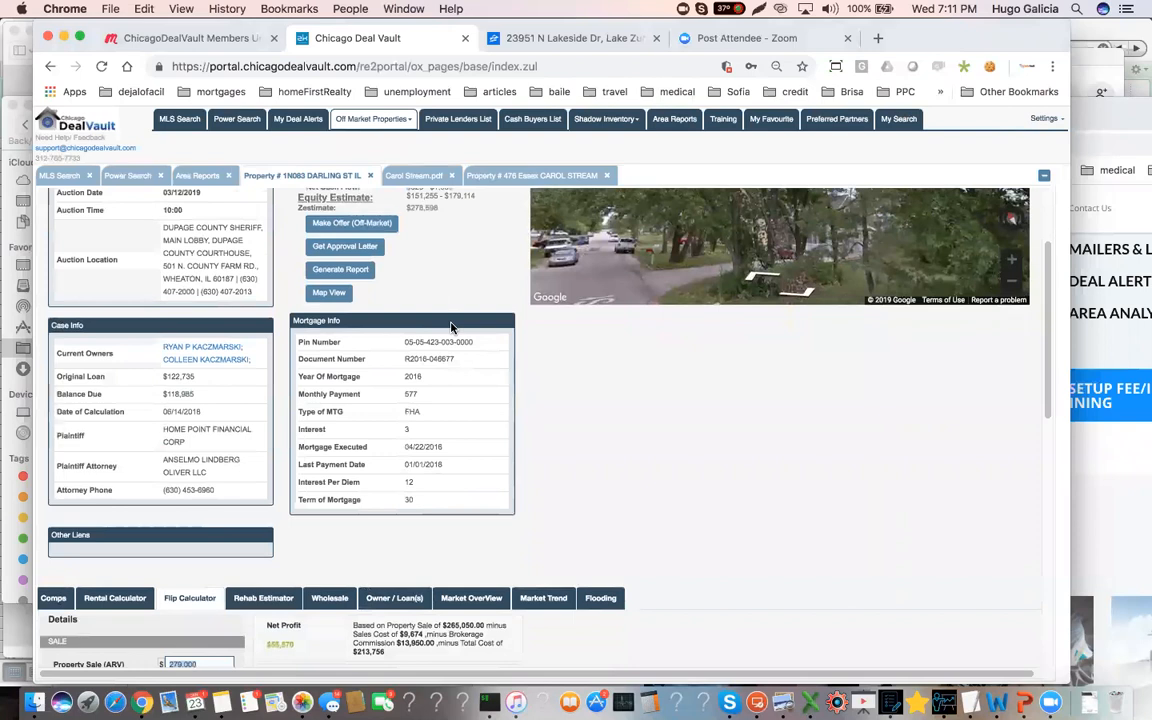
pyautogui.scroll(-1, 468, 322)
pyautogui.scroll(-7, 500, 395)
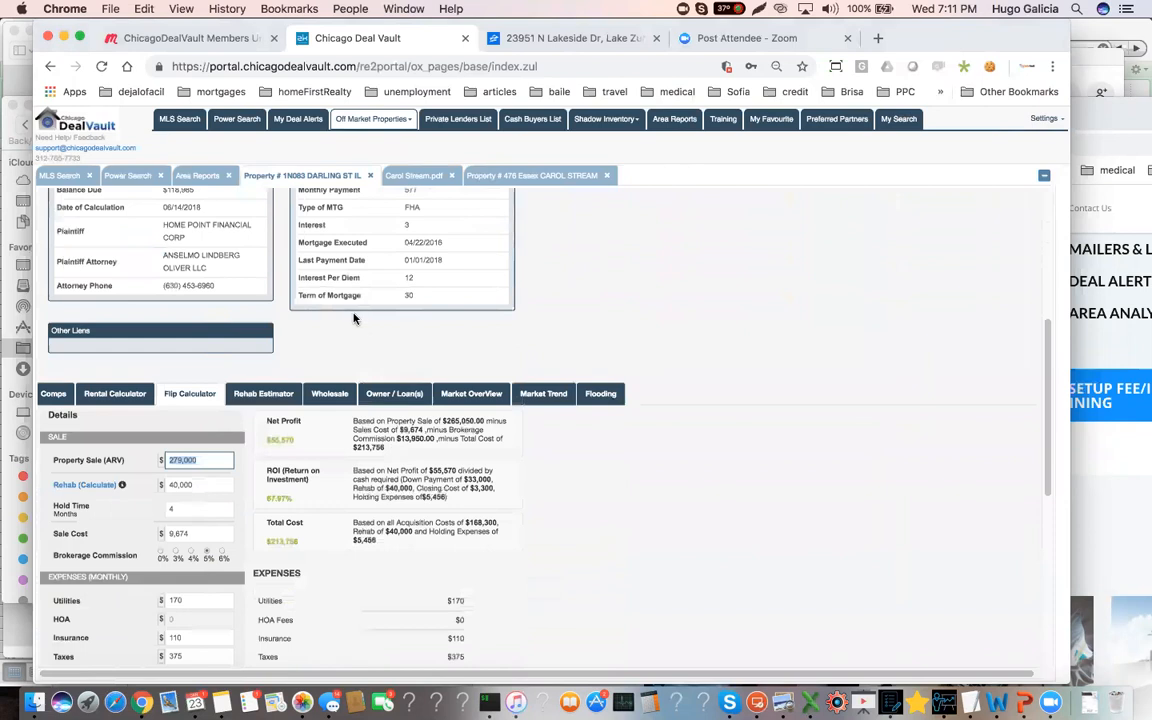
pyautogui.click(53, 393)
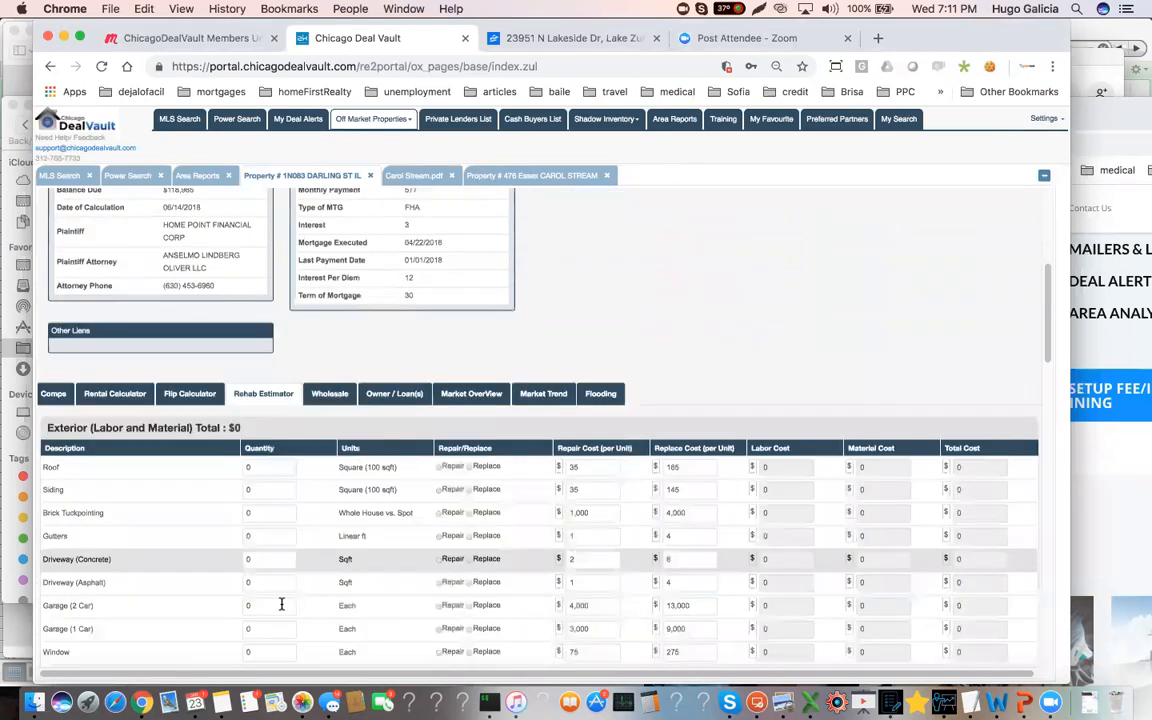
pyautogui.scroll(-2, 180, 520)
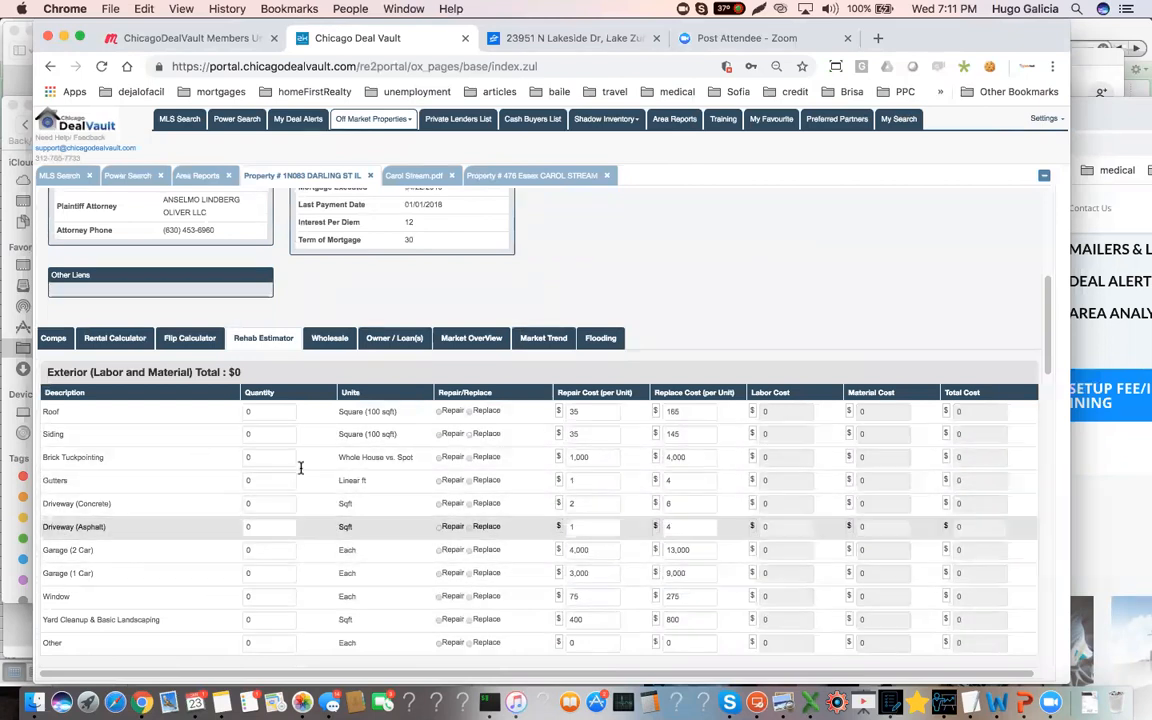
# Compare the rental calculator's yields and cash flow with the flip calculator's results, highlighting the flip's net profit
pyautogui.click(113, 338)
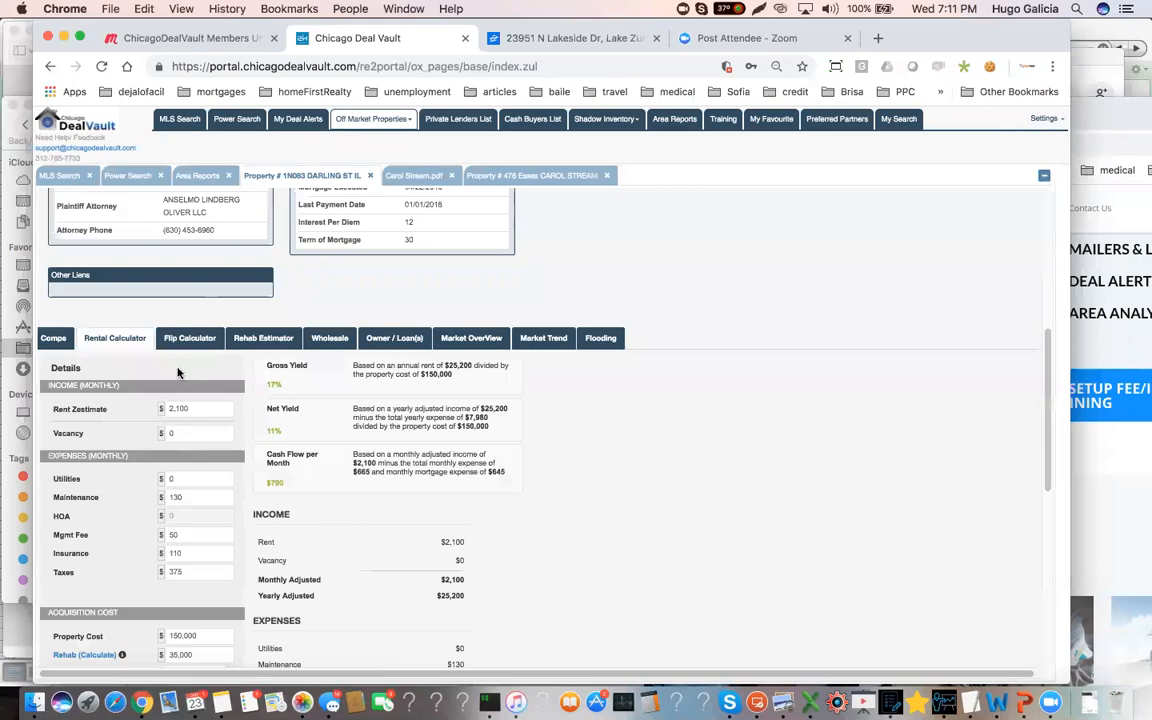
pyautogui.click(178, 340)
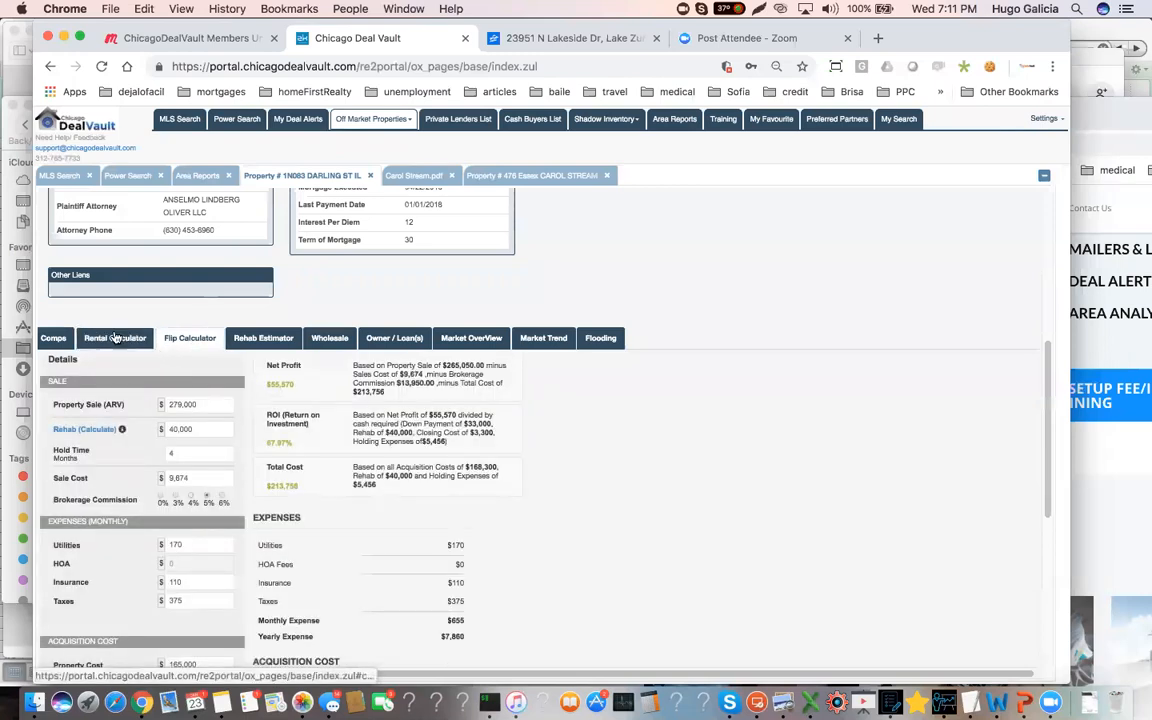
pyautogui.click(114, 338)
pyautogui.click(186, 338)
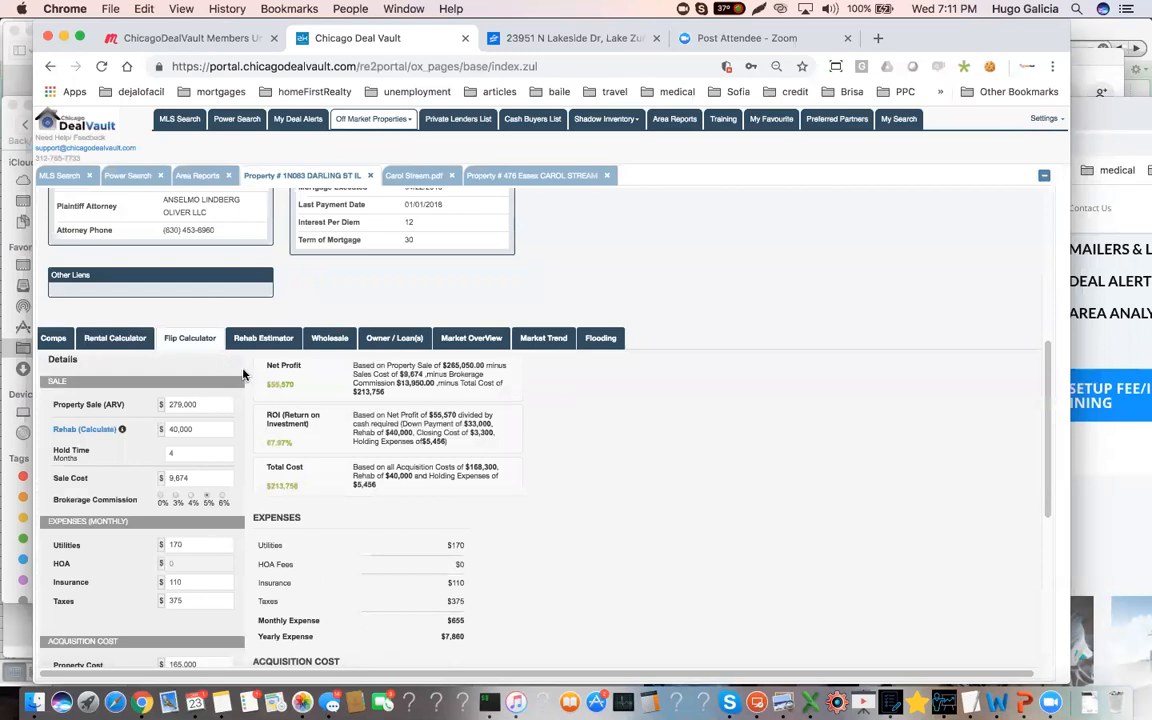
pyautogui.doubleClick(281, 385)
pyautogui.click(115, 338)
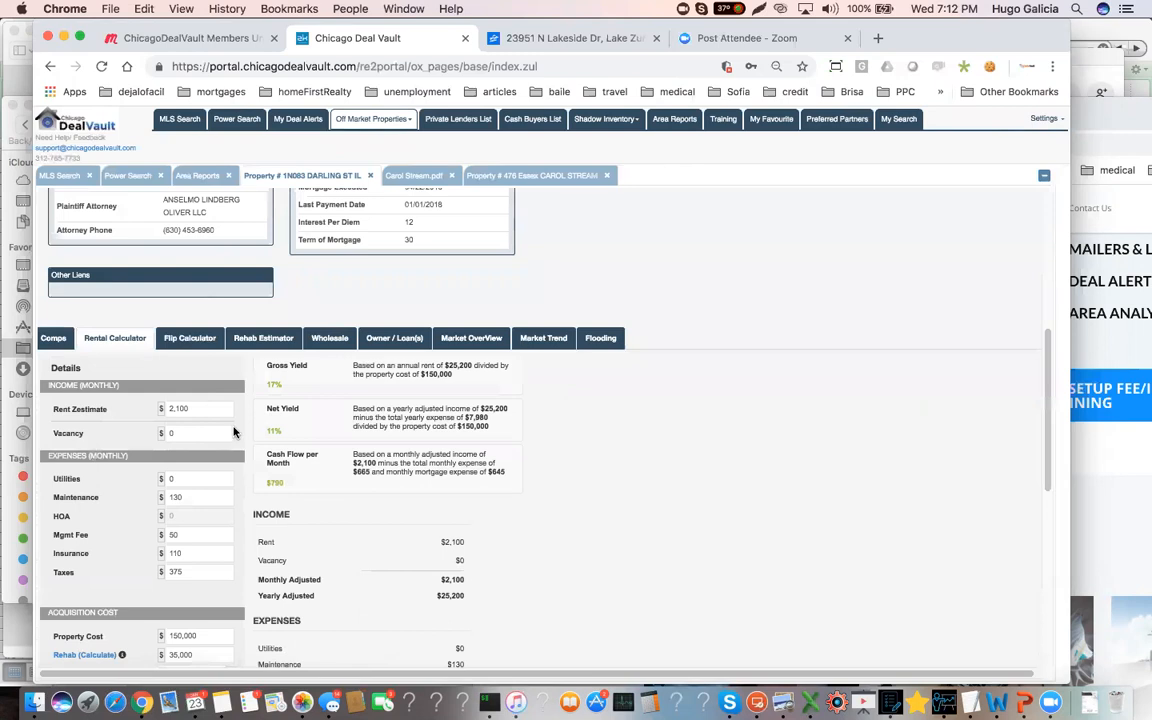
pyautogui.scroll(3, 205, 435)
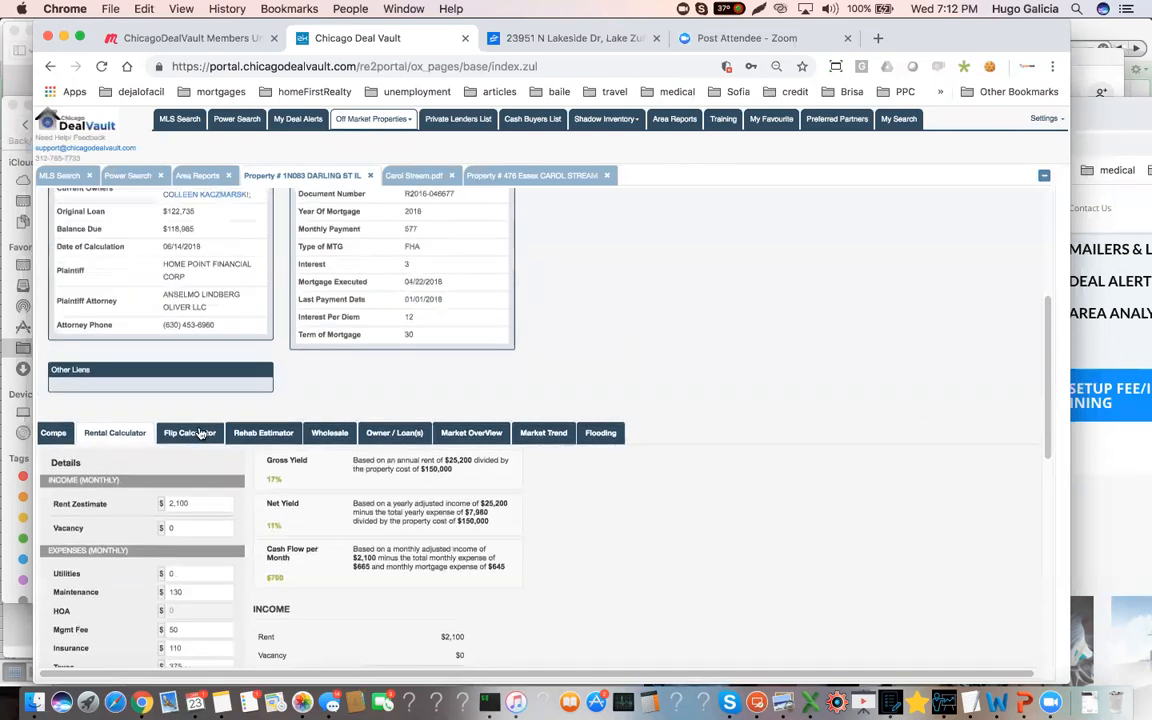
# Highlight the auction date and auction location in the Darling St foreclosure summary, and the plaintiff in its case information
pyautogui.scroll(6, 200, 432)
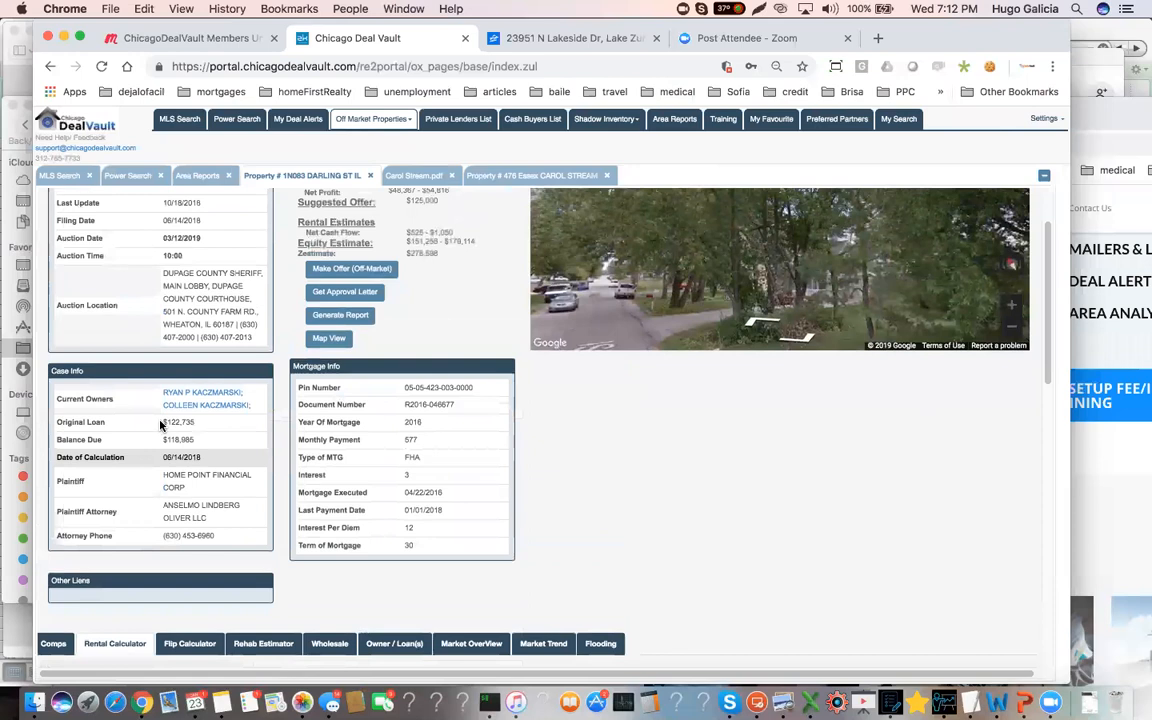
pyautogui.scroll(1, 160, 425)
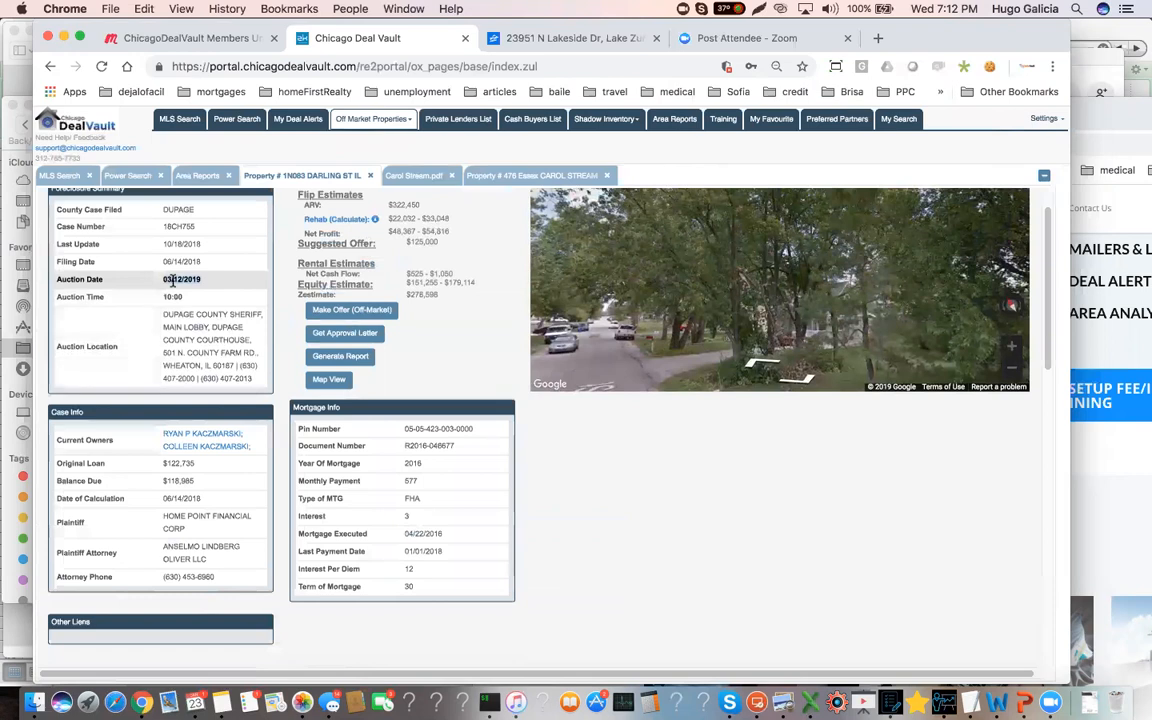
pyautogui.moveTo(203, 282); pyautogui.dragTo(161, 284)
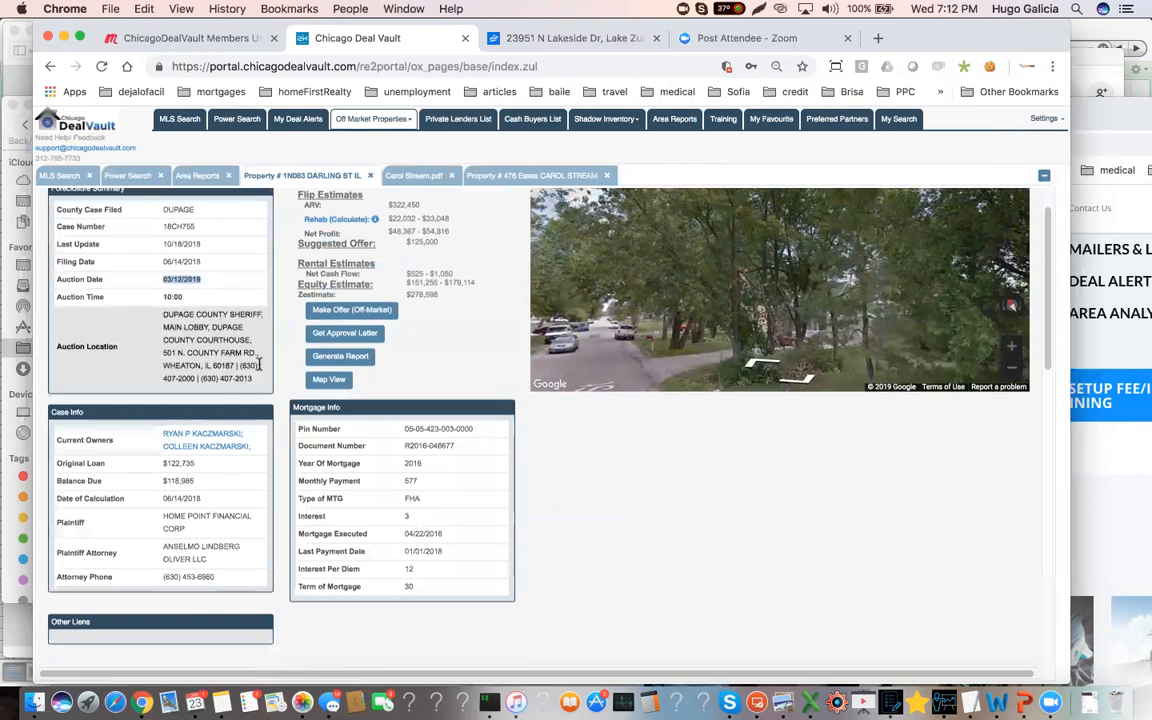
pyautogui.tripleClick(163, 311)
pyautogui.moveTo(163, 311); pyautogui.dragTo(165, 312)
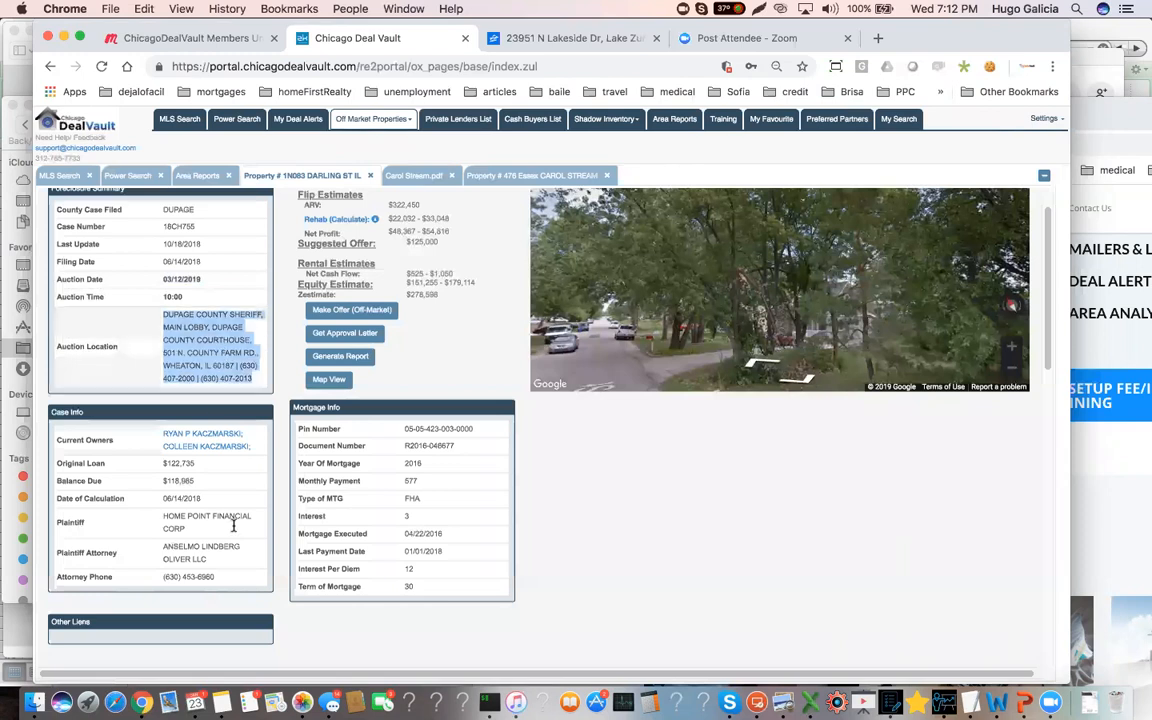
pyautogui.moveTo(187, 529); pyautogui.dragTo(152, 521)
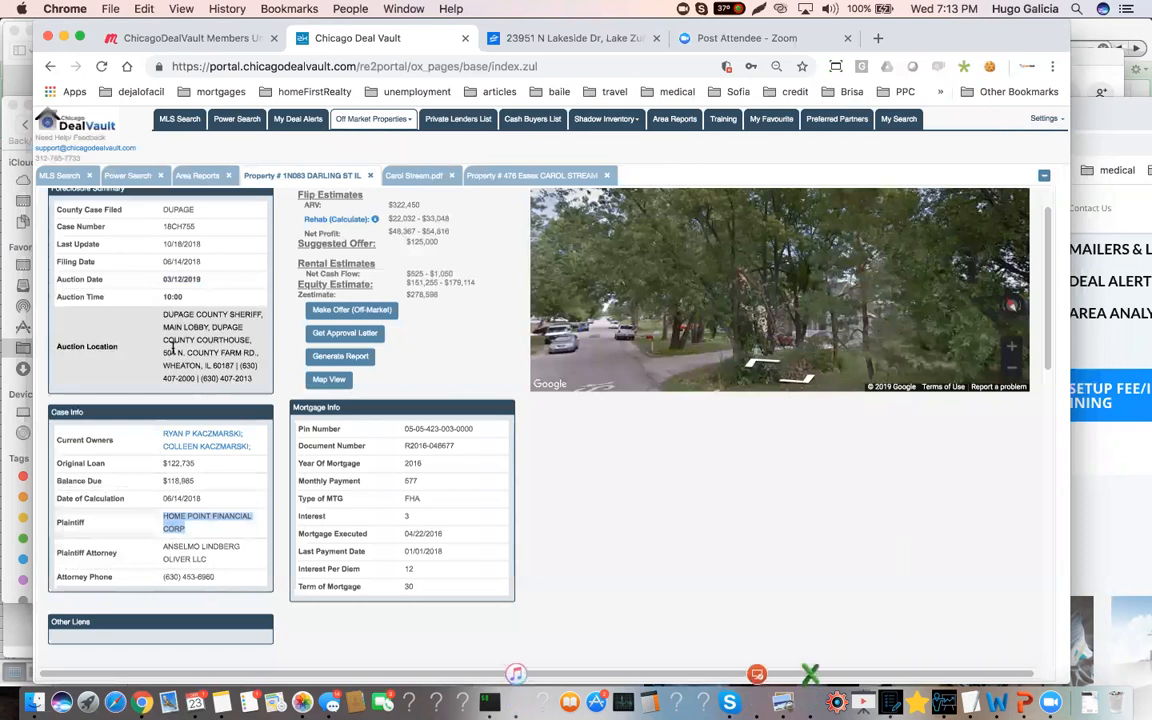
pyautogui.moveTo(253, 378); pyautogui.dragTo(155, 312)
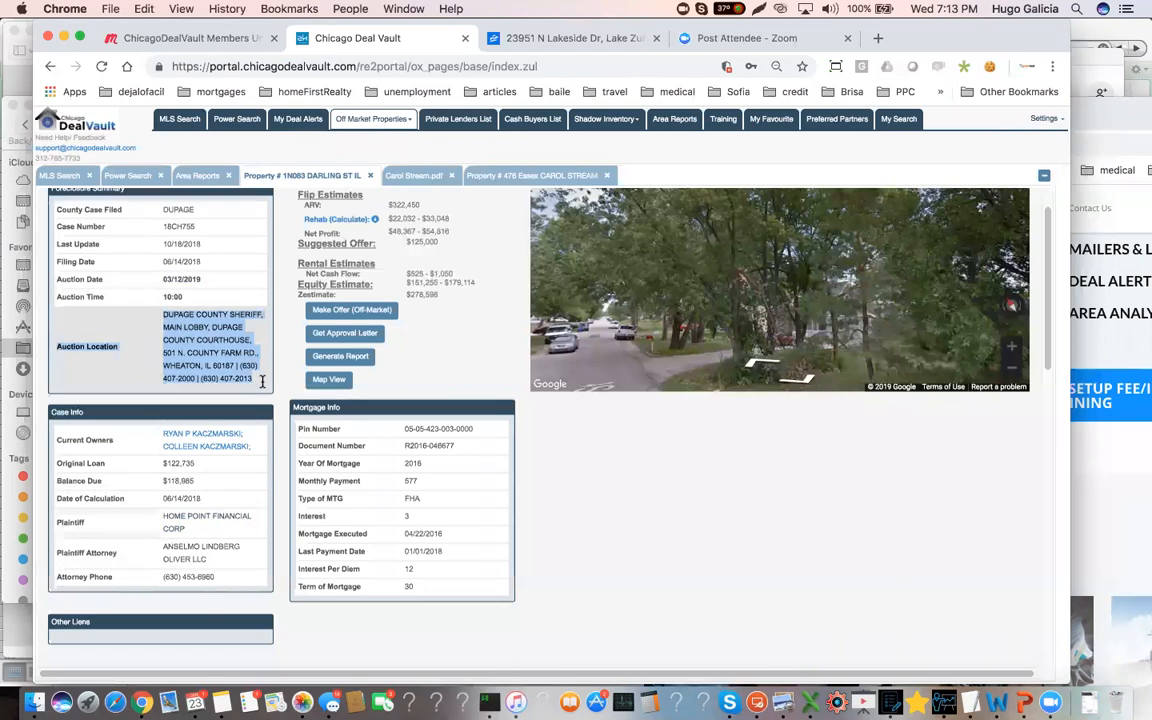
pyautogui.click(262, 381)
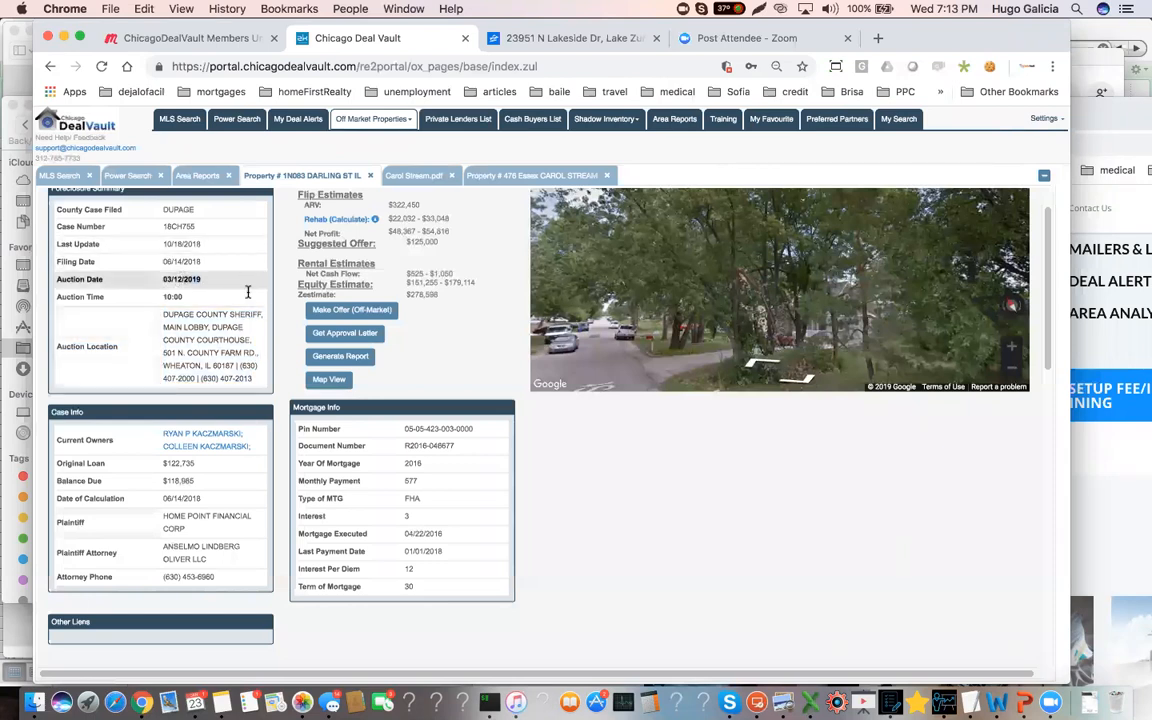
pyautogui.click(236, 333)
# Review the plaintiff and balance due in the case information alongside the auction location and auction date, highlighting each entry
pyautogui.doubleClick(190, 516)
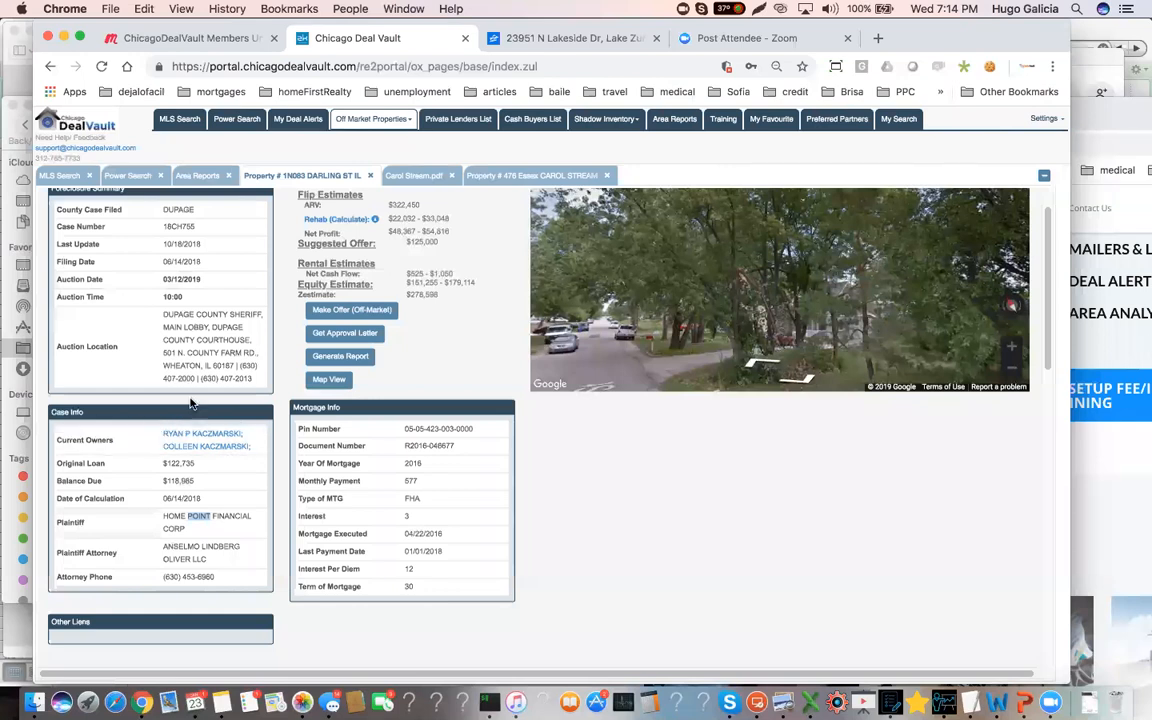
pyautogui.moveTo(197, 483); pyautogui.dragTo(149, 481)
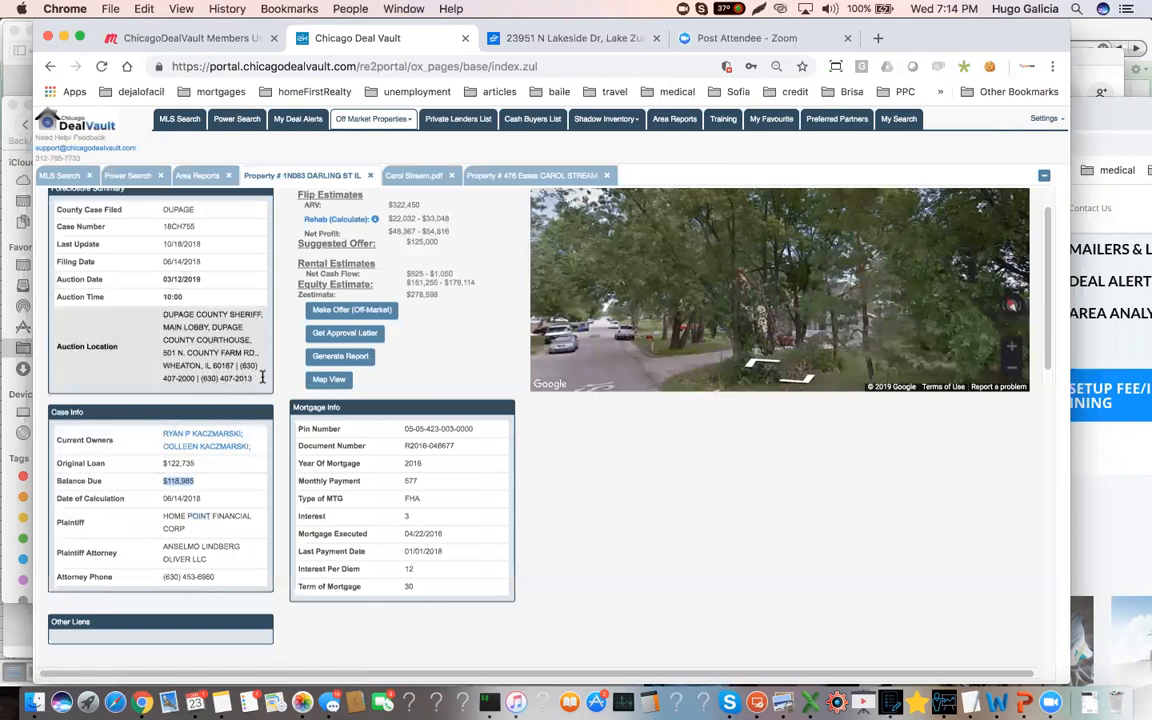
pyautogui.moveTo(262, 377); pyautogui.dragTo(161, 314)
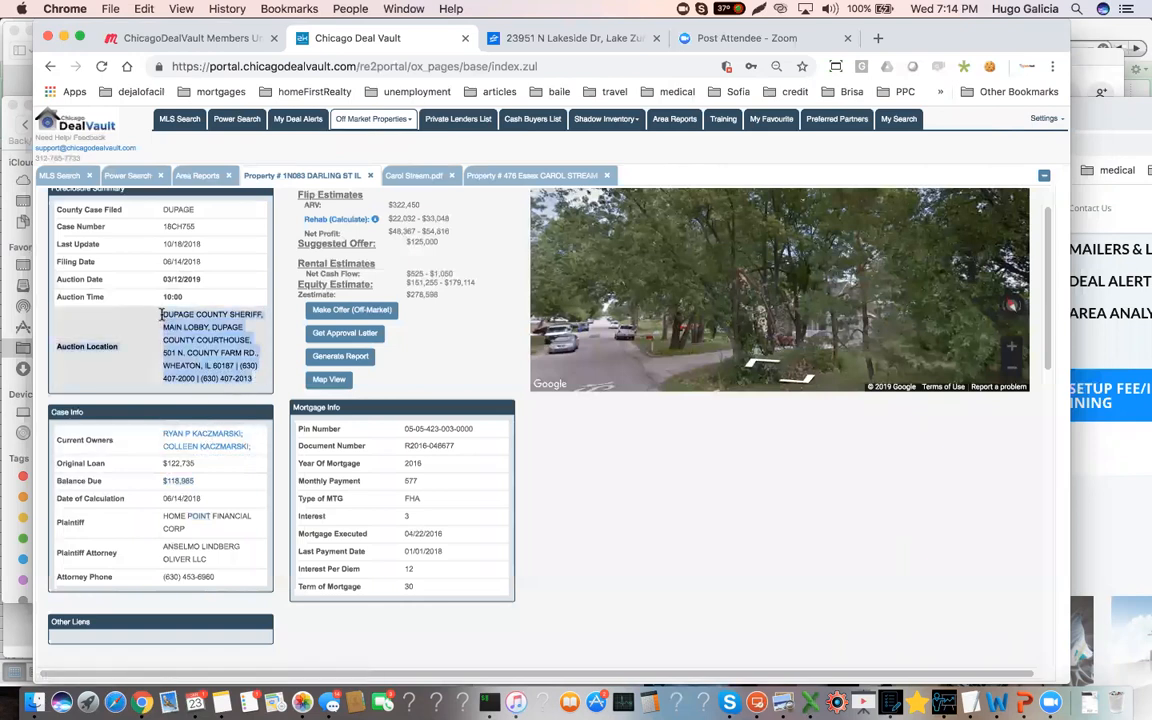
pyautogui.click(259, 378)
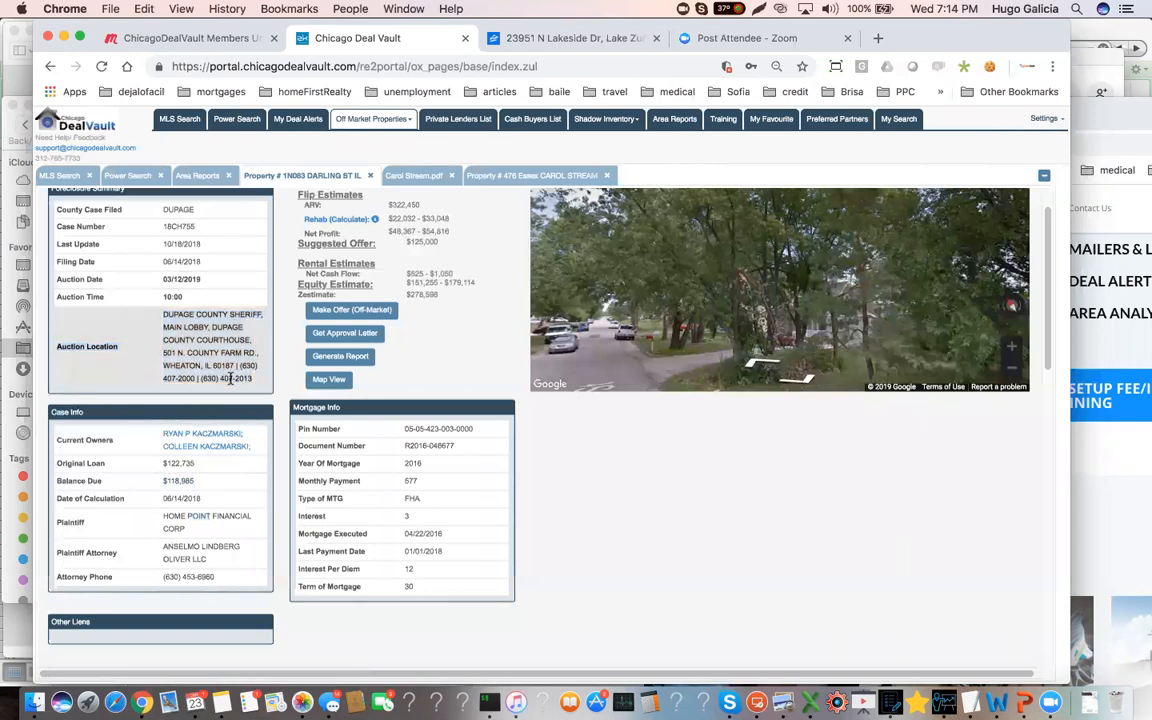
pyautogui.moveTo(253, 379); pyautogui.dragTo(163, 323)
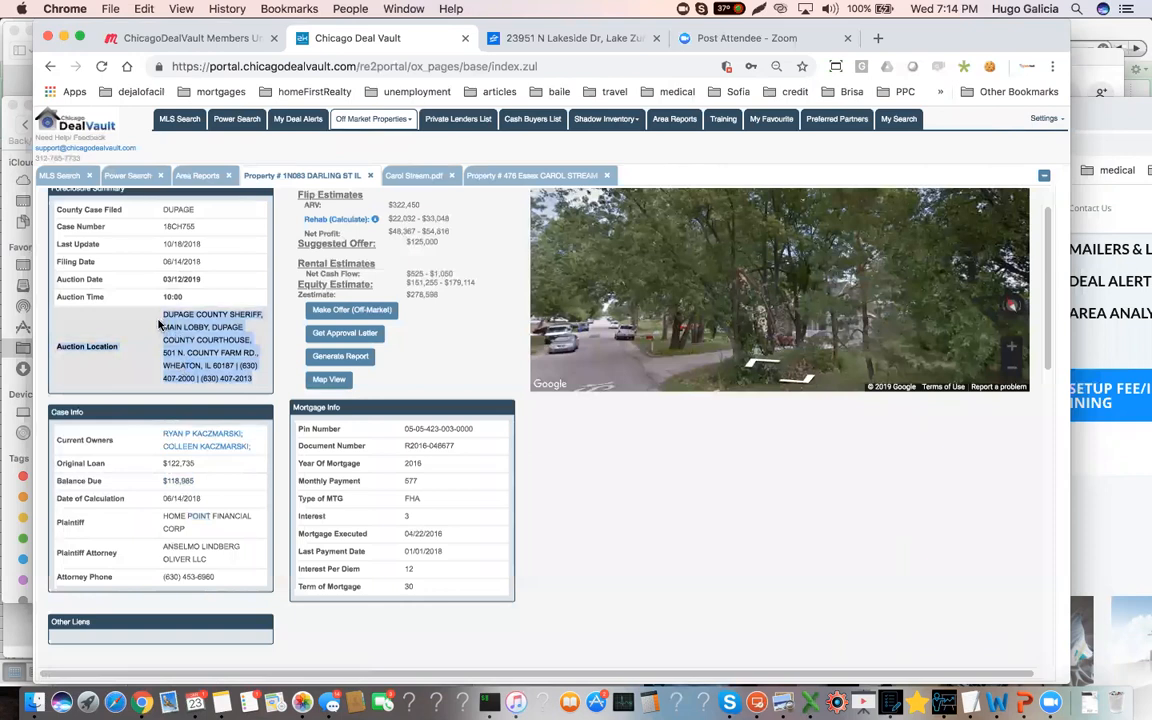
pyautogui.moveTo(160, 323); pyautogui.dragTo(192, 279)
pyautogui.click(171, 279)
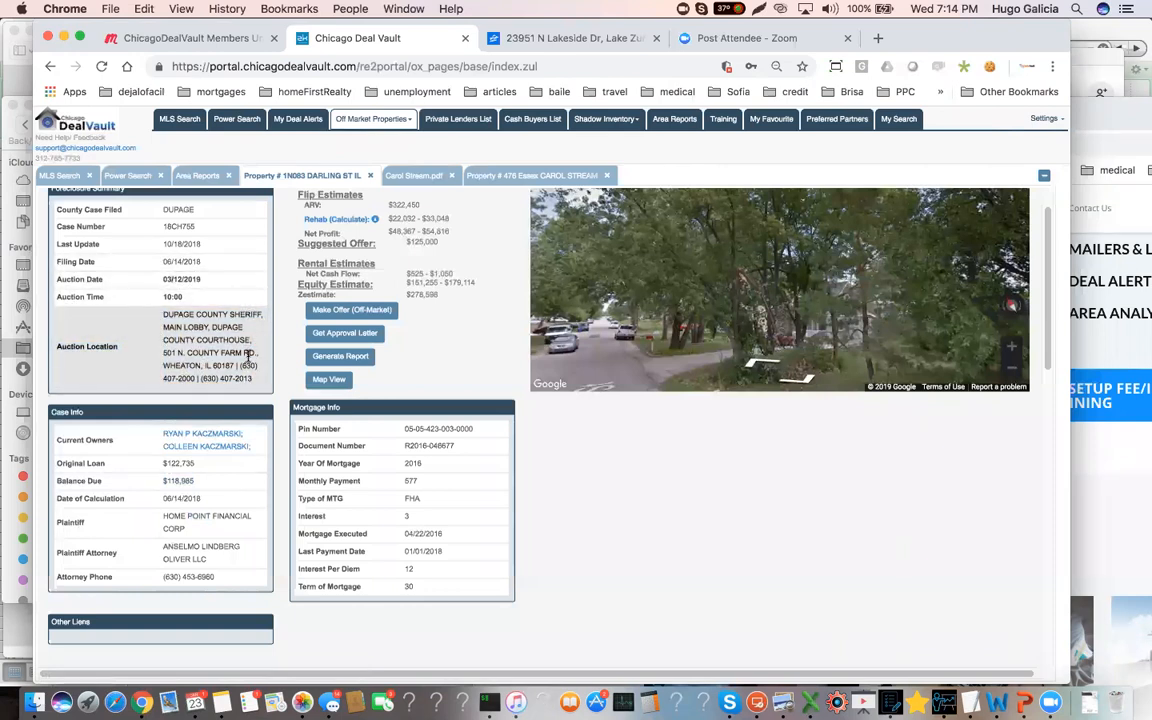
# Reread the Darling St case and mortgage information and check the property's ownership and loan details
pyautogui.scroll(1, 238, 366)
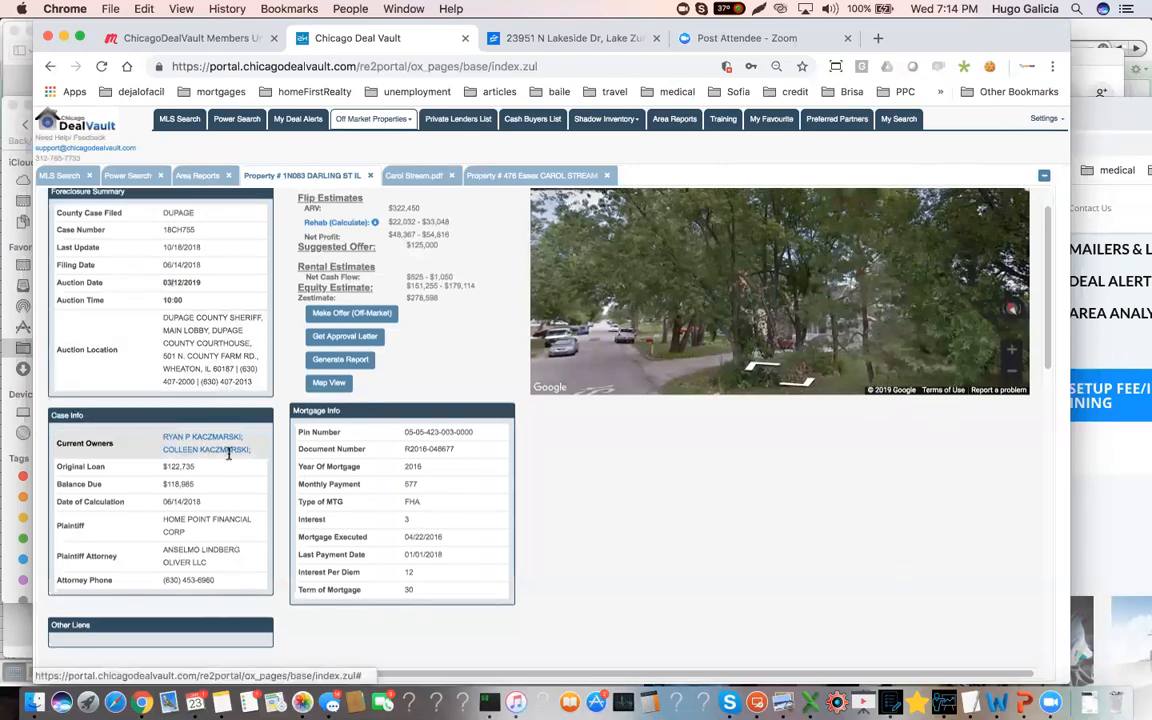
pyautogui.scroll(-3, 225, 455)
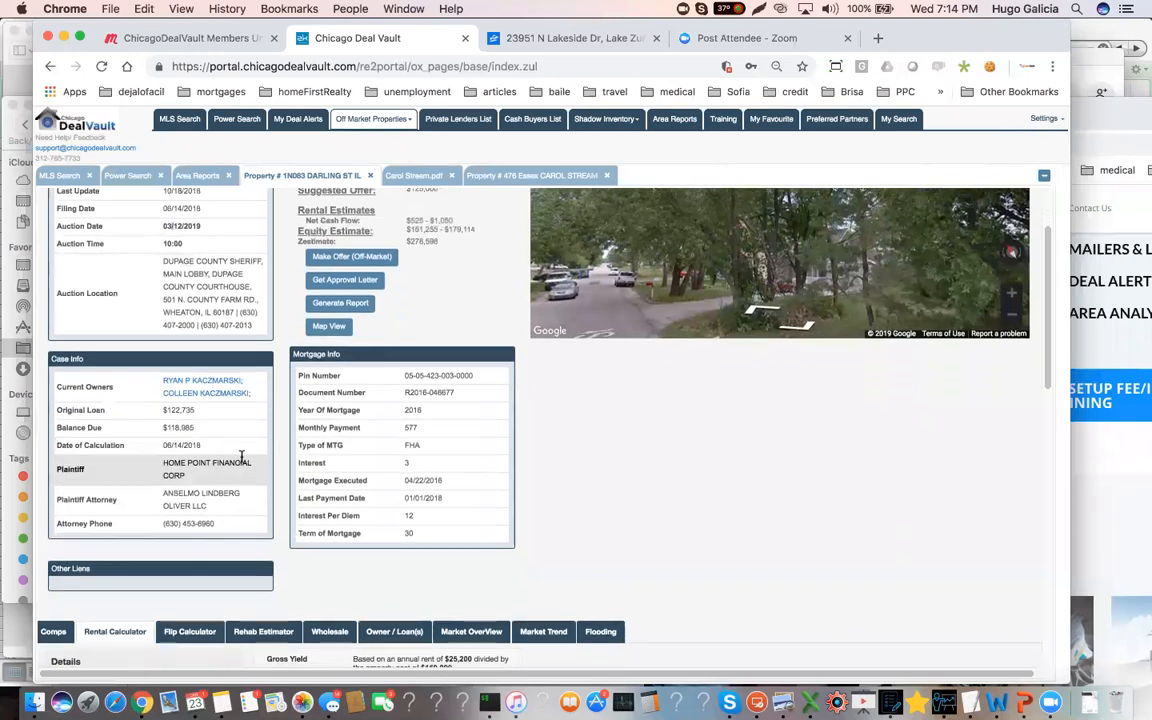
pyautogui.scroll(-2, 240, 456)
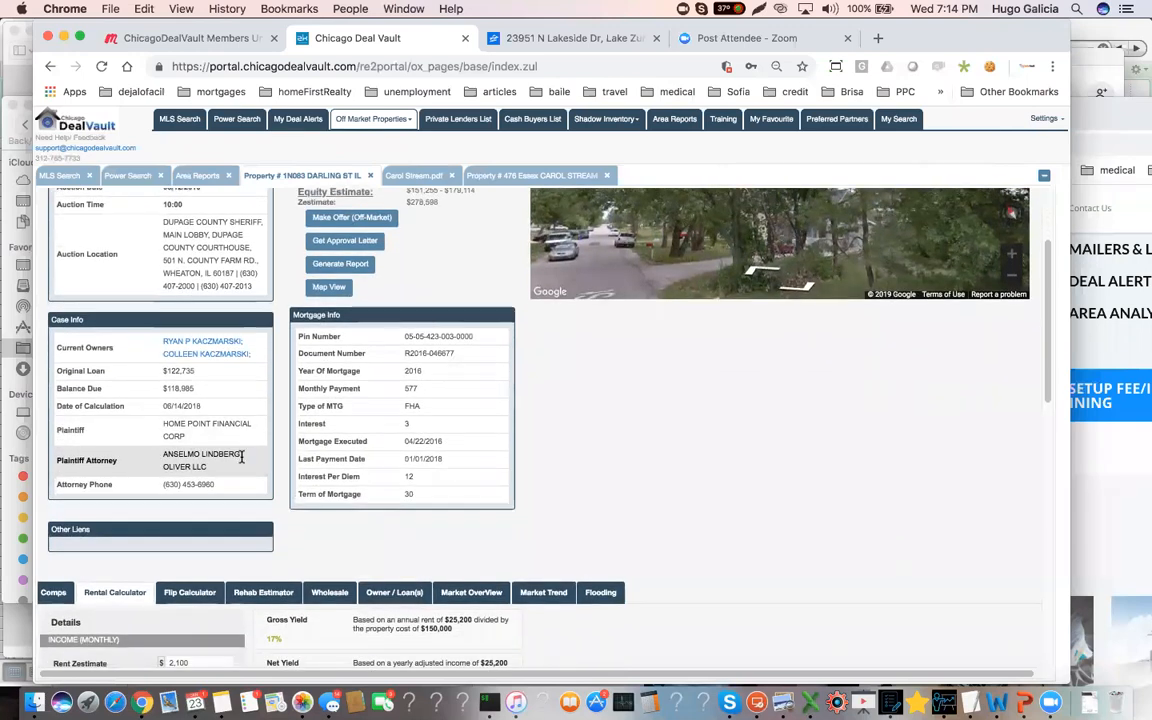
pyautogui.scroll(-1, 241, 457)
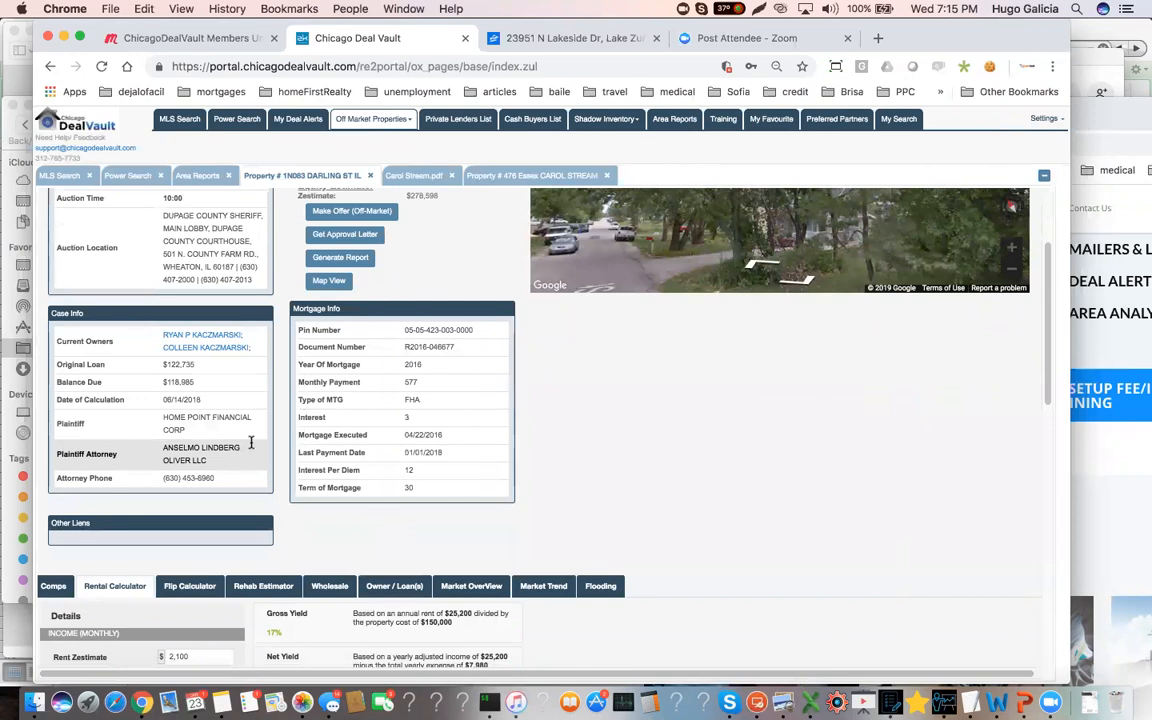
pyautogui.scroll(1, 203, 363)
pyautogui.scroll(1, 203, 363)
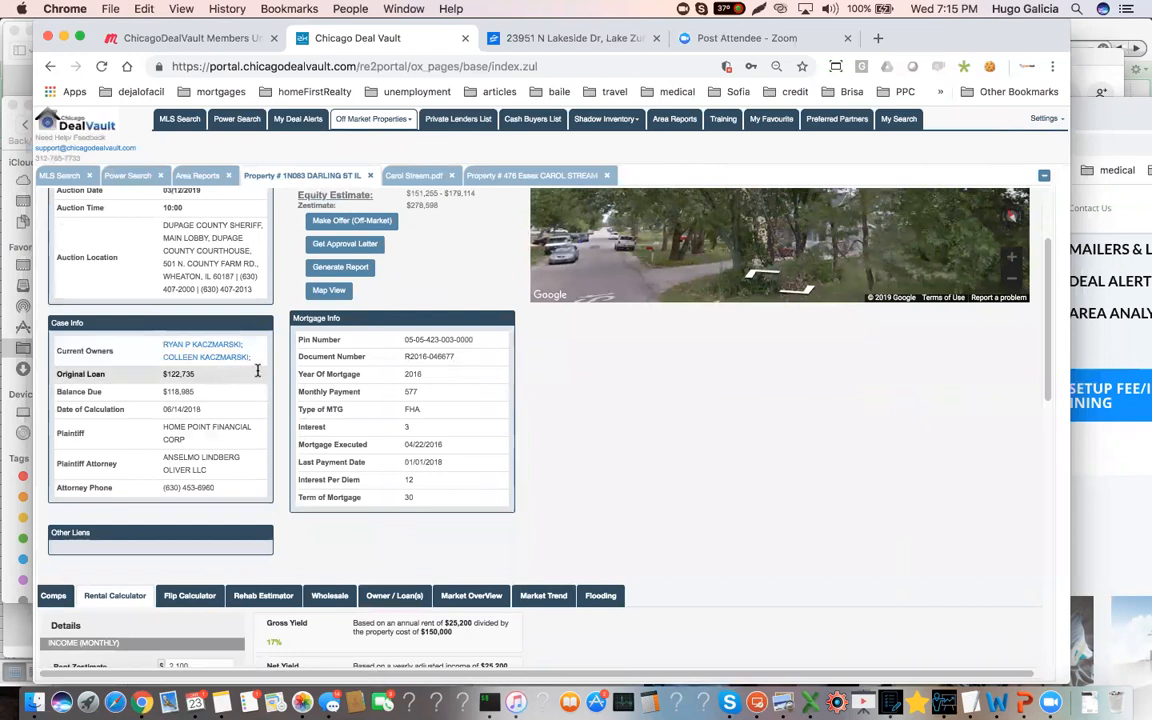
pyautogui.click(412, 594)
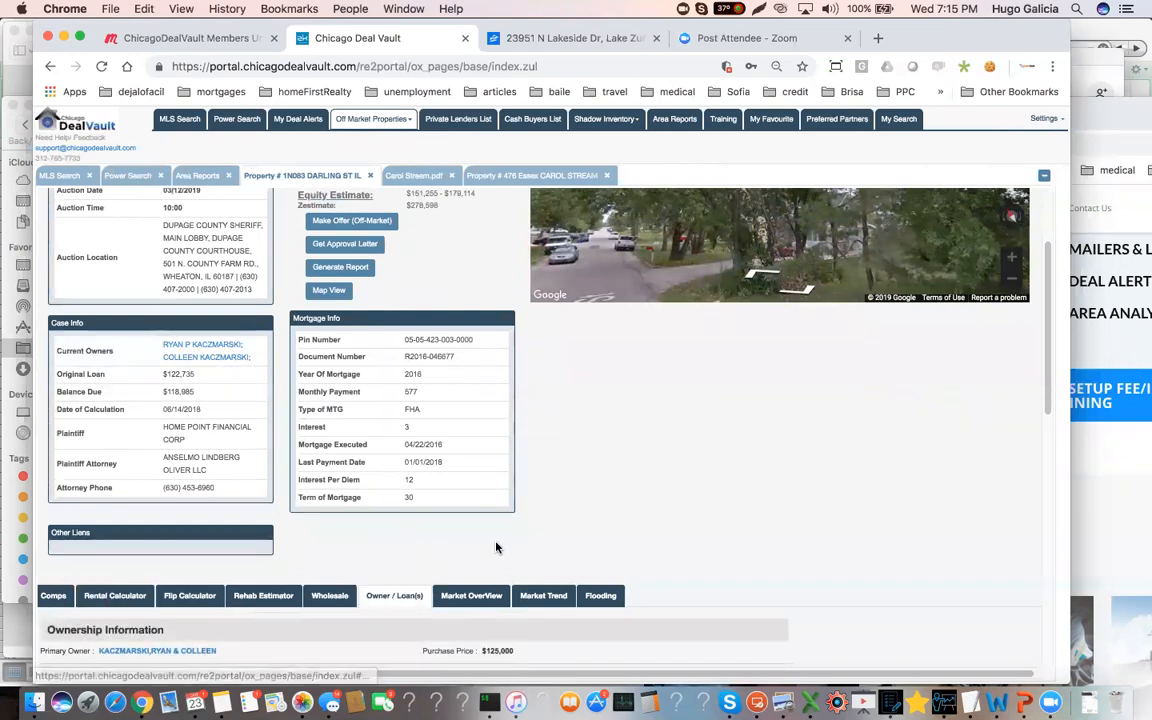
pyautogui.scroll(-3, 224, 483)
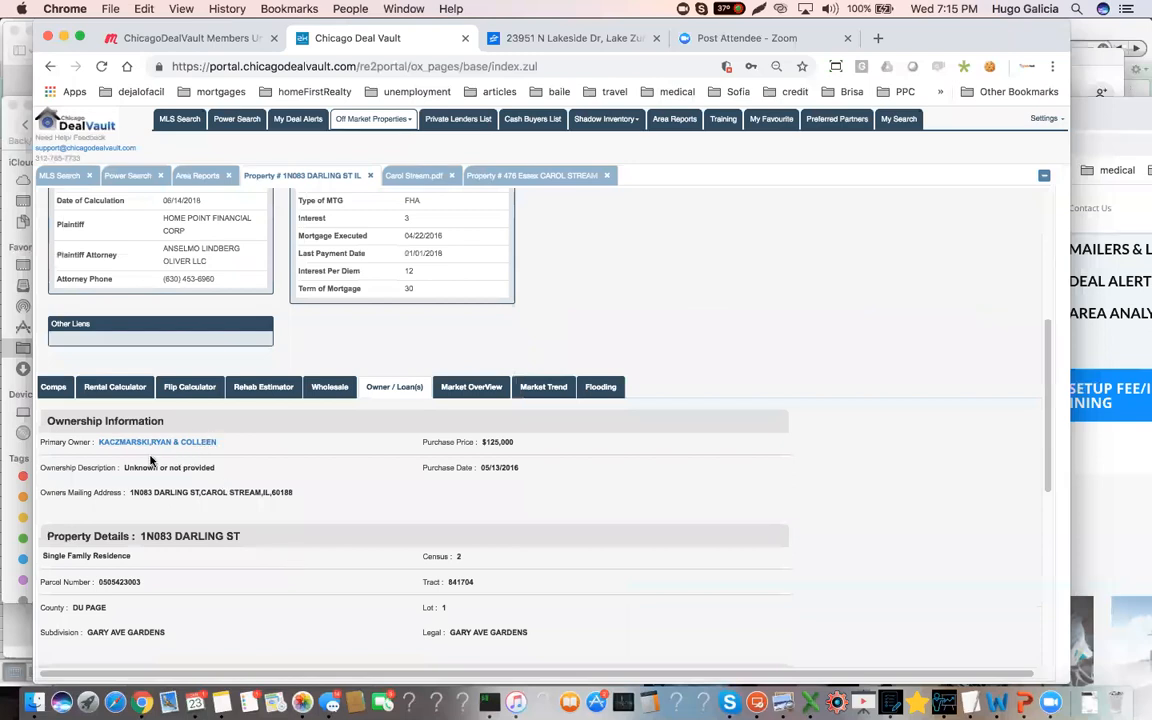
pyautogui.scroll(-1, 254, 497)
pyautogui.scroll(4, 254, 497)
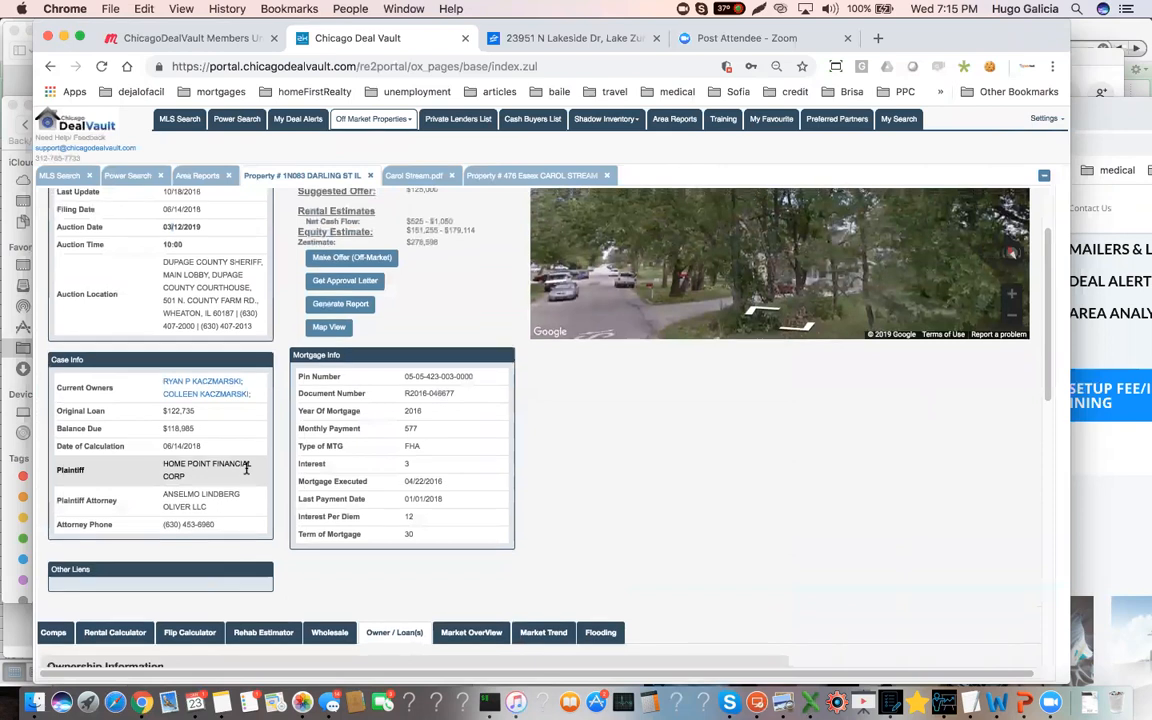
pyautogui.scroll(1, 246, 467)
pyautogui.scroll(2, 246, 467)
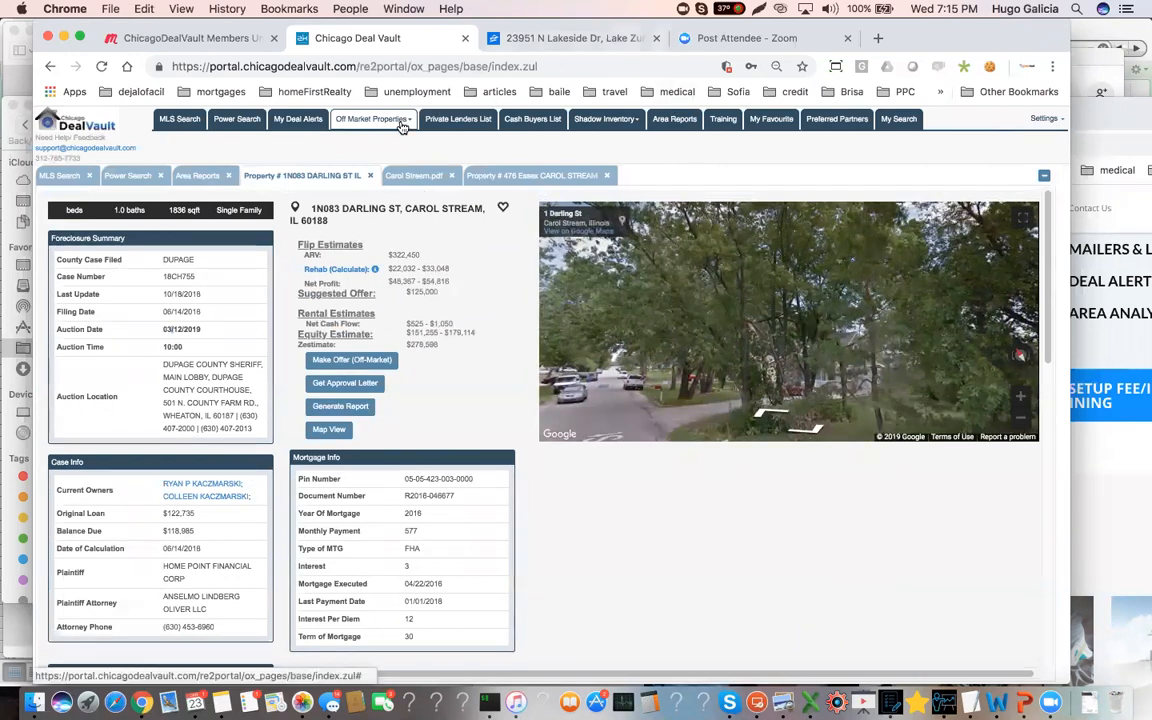
# Open the off-market probate listings and set the Real Estate filter to Yes
pyautogui.click(366, 118)
pyautogui.click(350, 147)
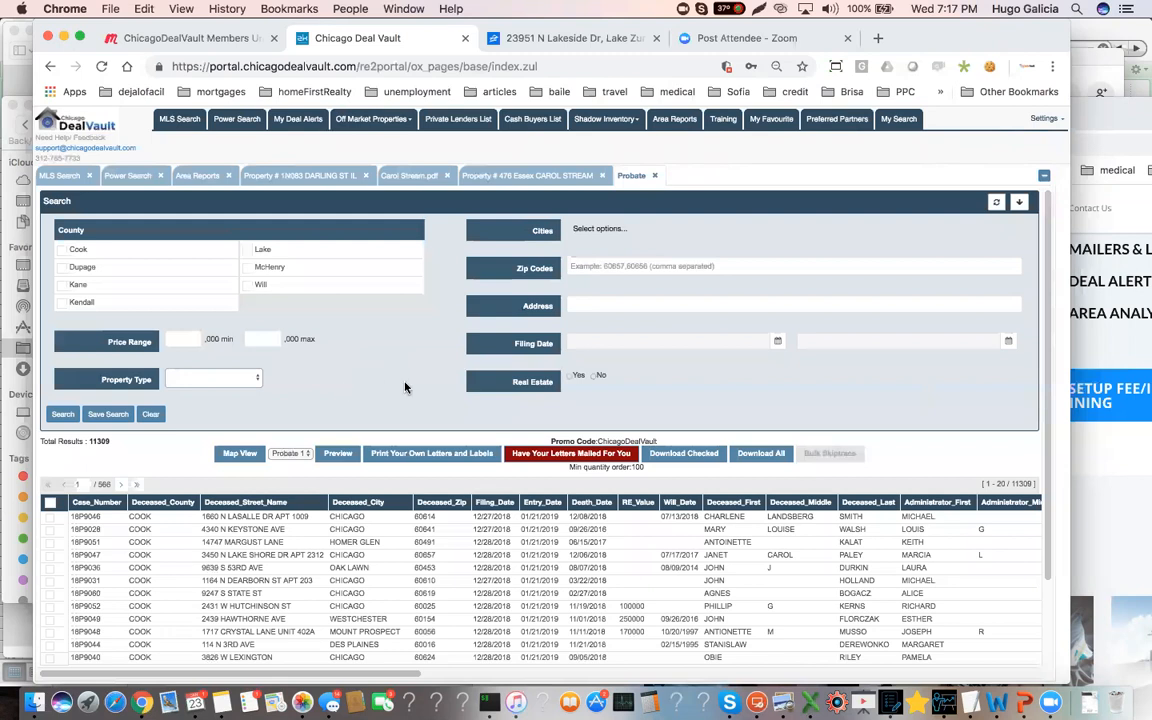
pyautogui.click(570, 377)
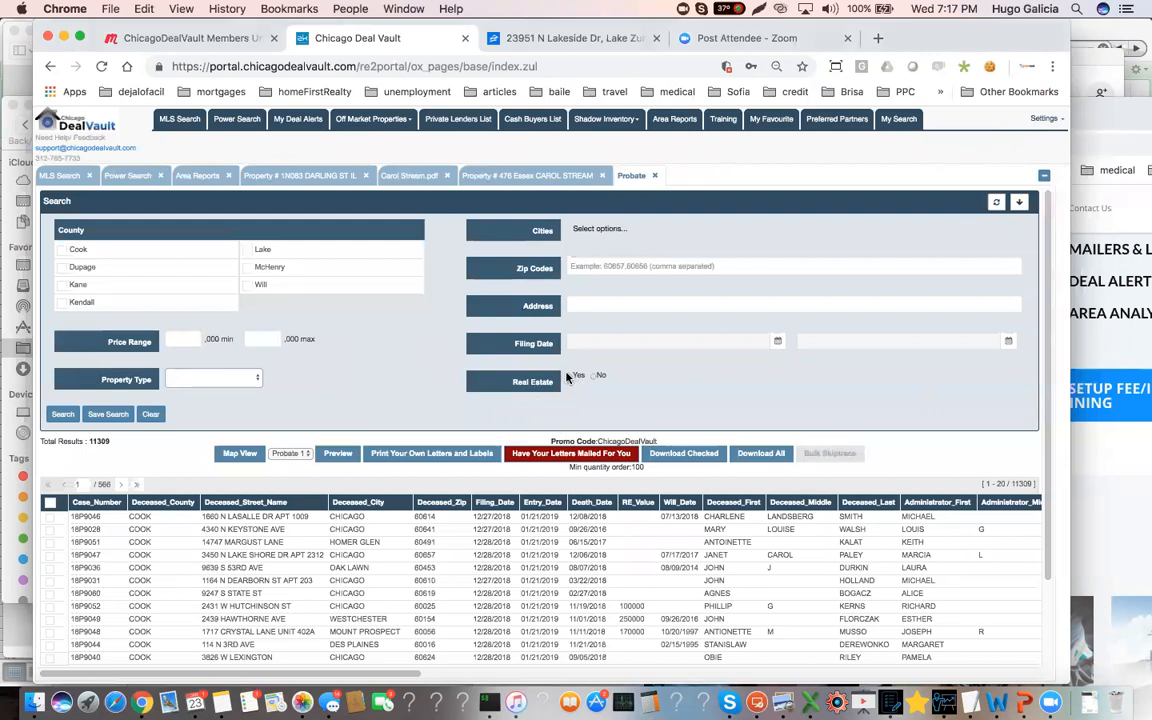
pyautogui.click(601, 303)
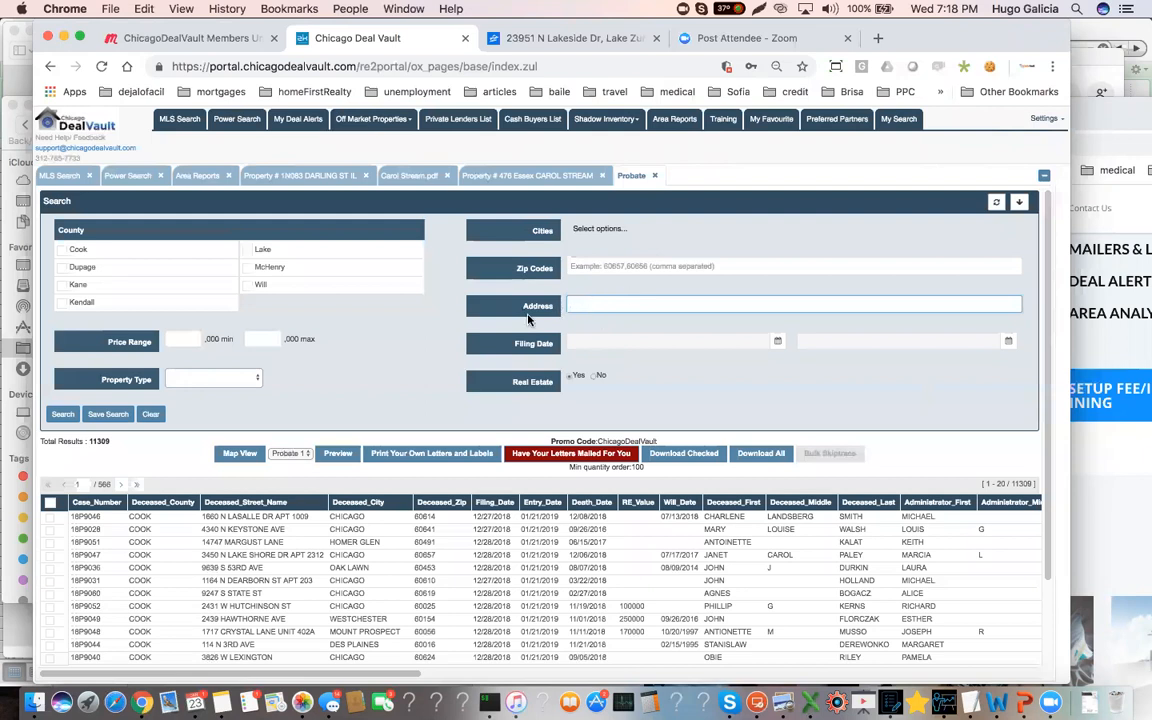
# Open the second listed probate record and highlight the deceased's RE Property entry, the administrator's details and the attorney's details
pyautogui.click(190, 530)
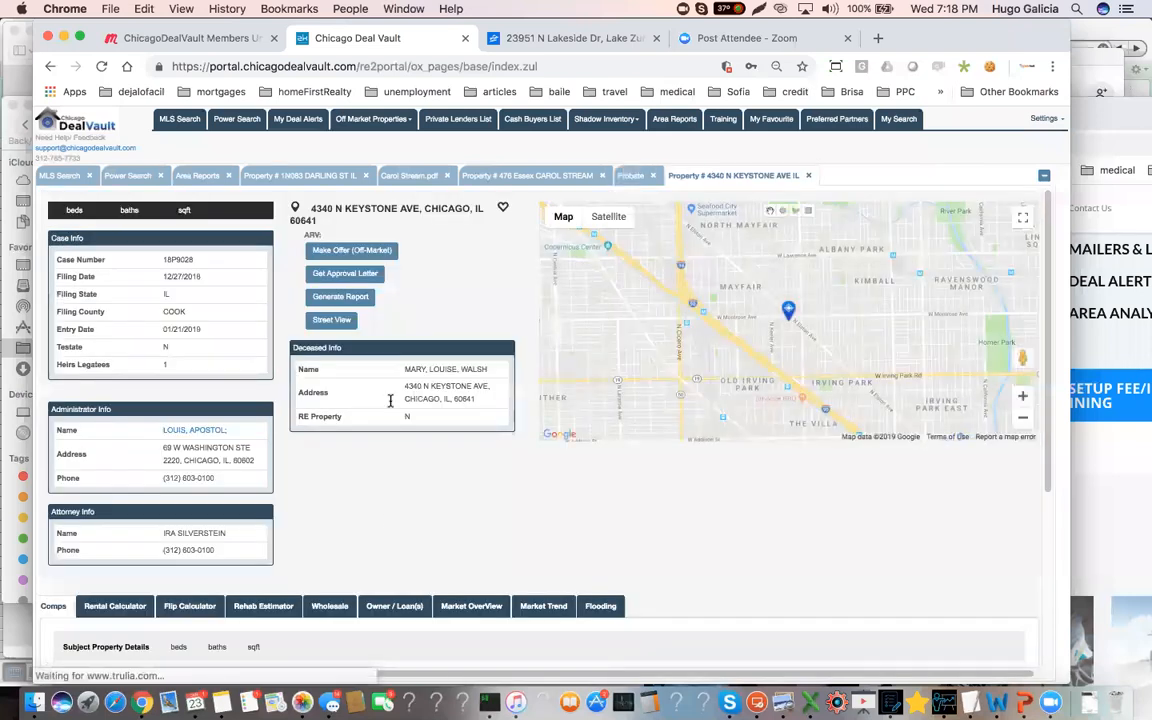
pyautogui.moveTo(404, 369); pyautogui.dragTo(410, 416)
pyautogui.click(405, 416)
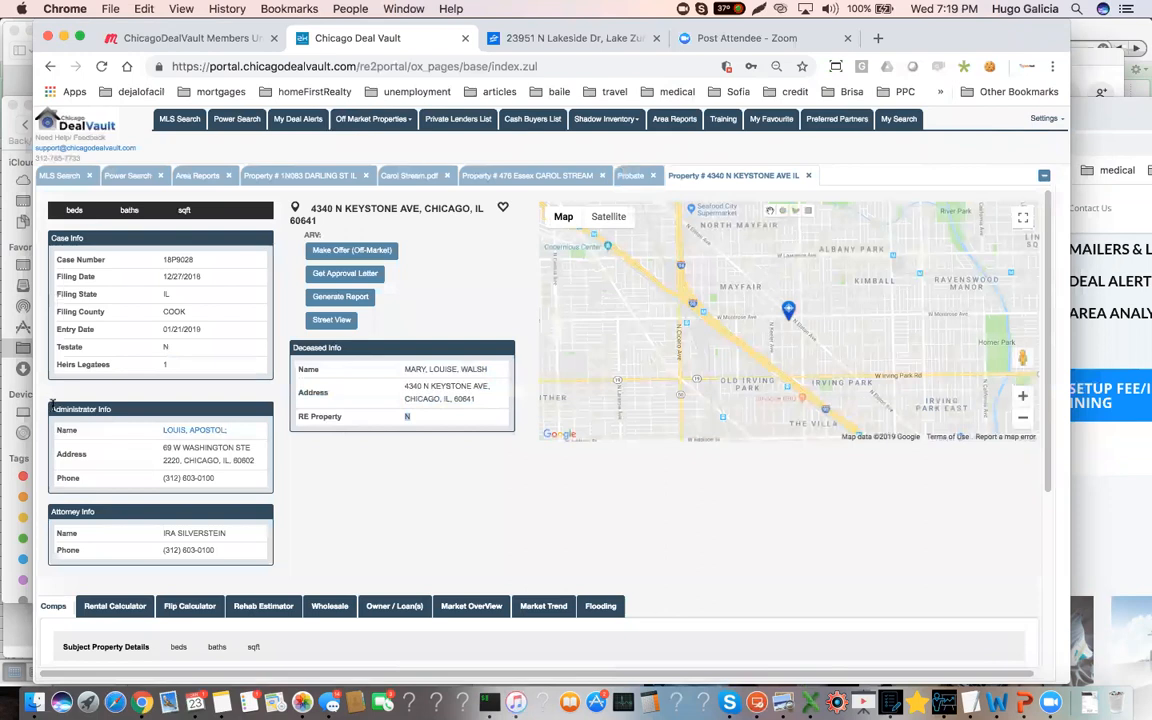
pyautogui.moveTo(50, 403); pyautogui.dragTo(228, 474)
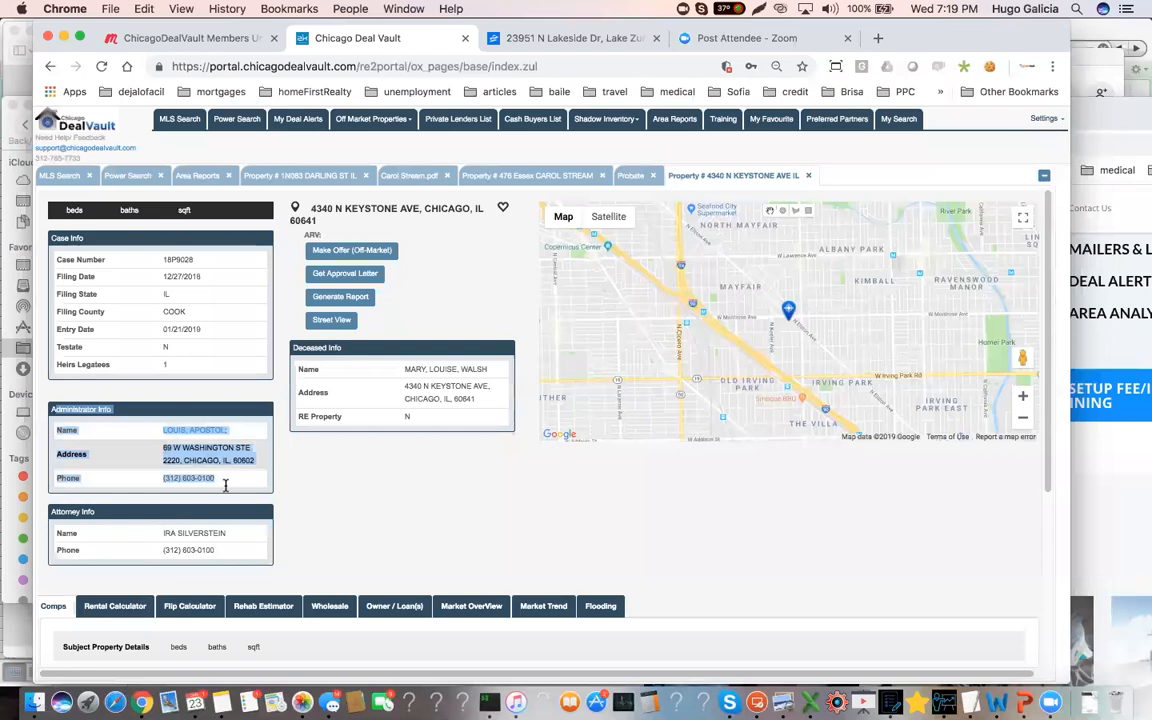
pyautogui.moveTo(232, 549); pyautogui.dragTo(149, 541)
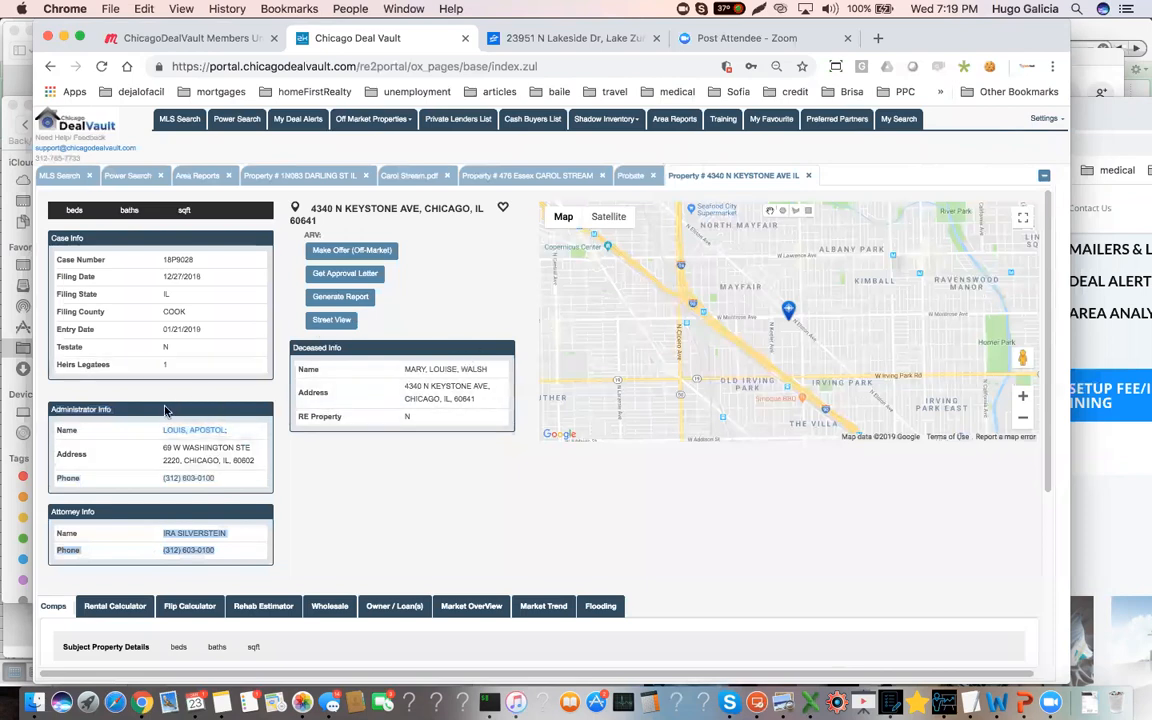
pyautogui.moveTo(150, 430); pyautogui.dragTo(224, 474)
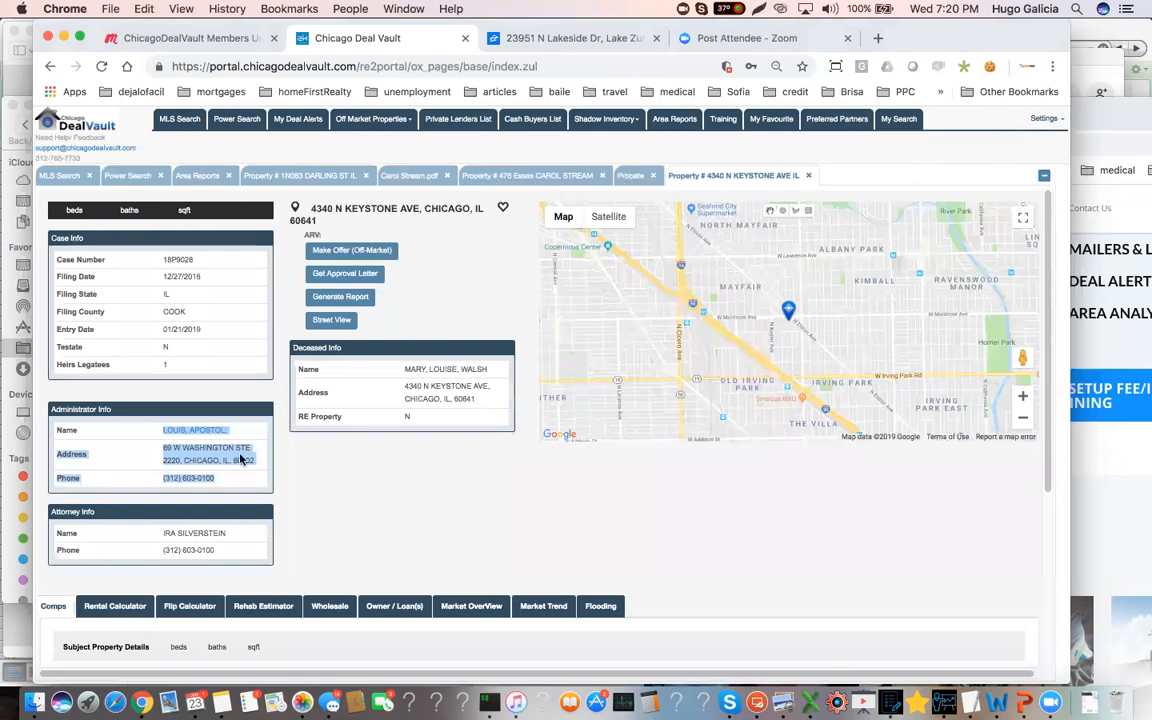
pyautogui.click(127, 434)
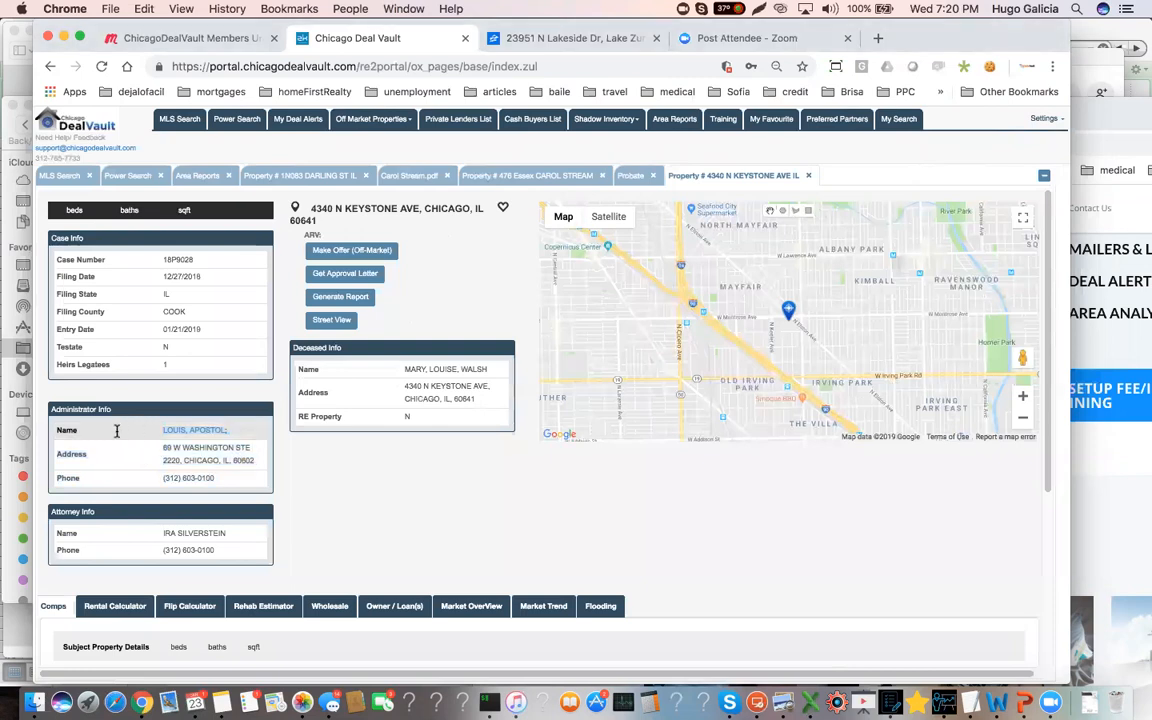
pyautogui.moveTo(214, 481); pyautogui.dragTo(284, 480)
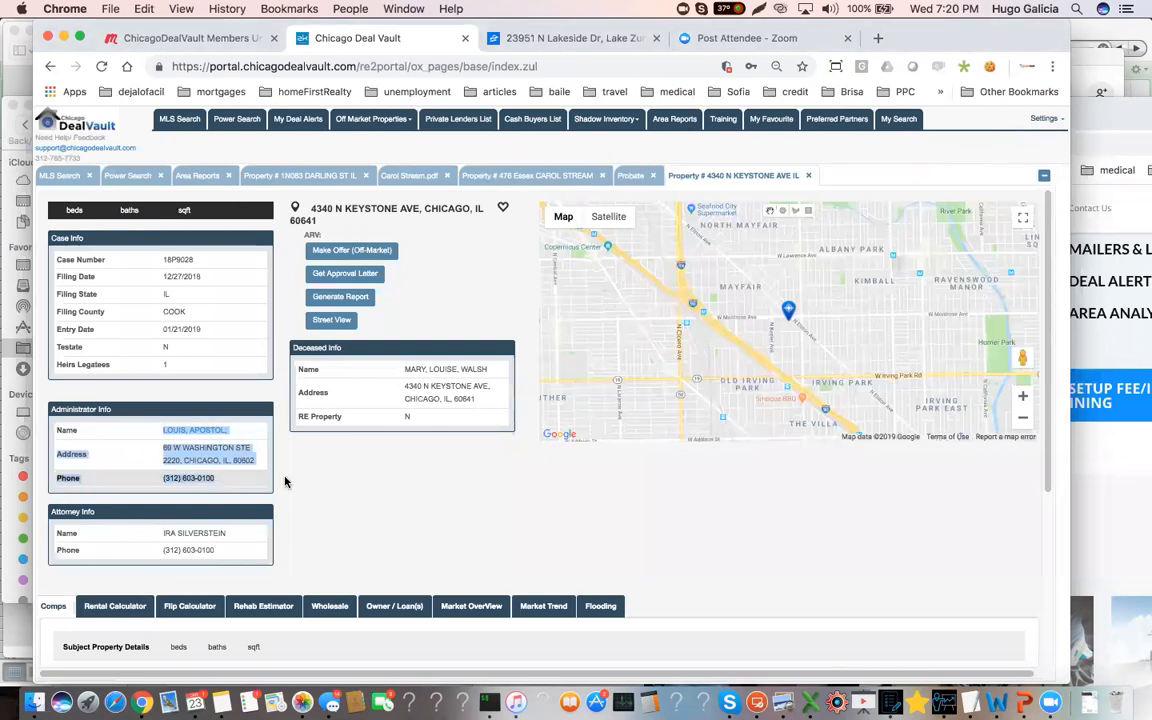
pyautogui.click(450, 450)
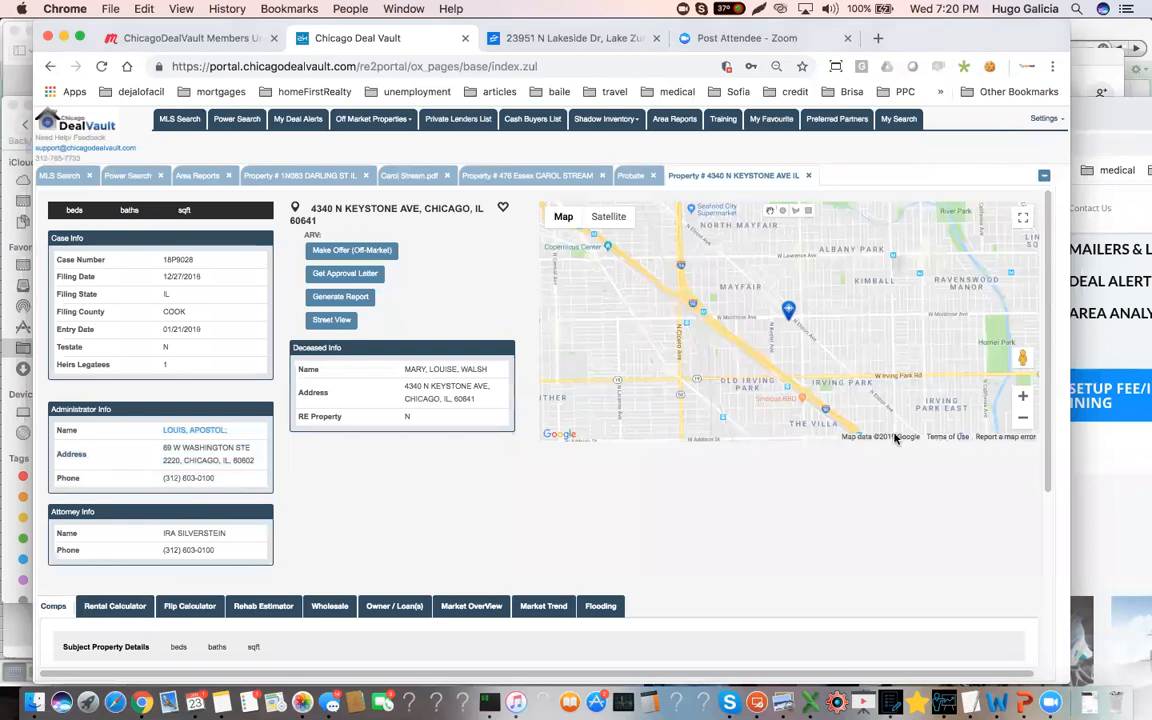
# Open the library of training videos
pyautogui.click(721, 121)
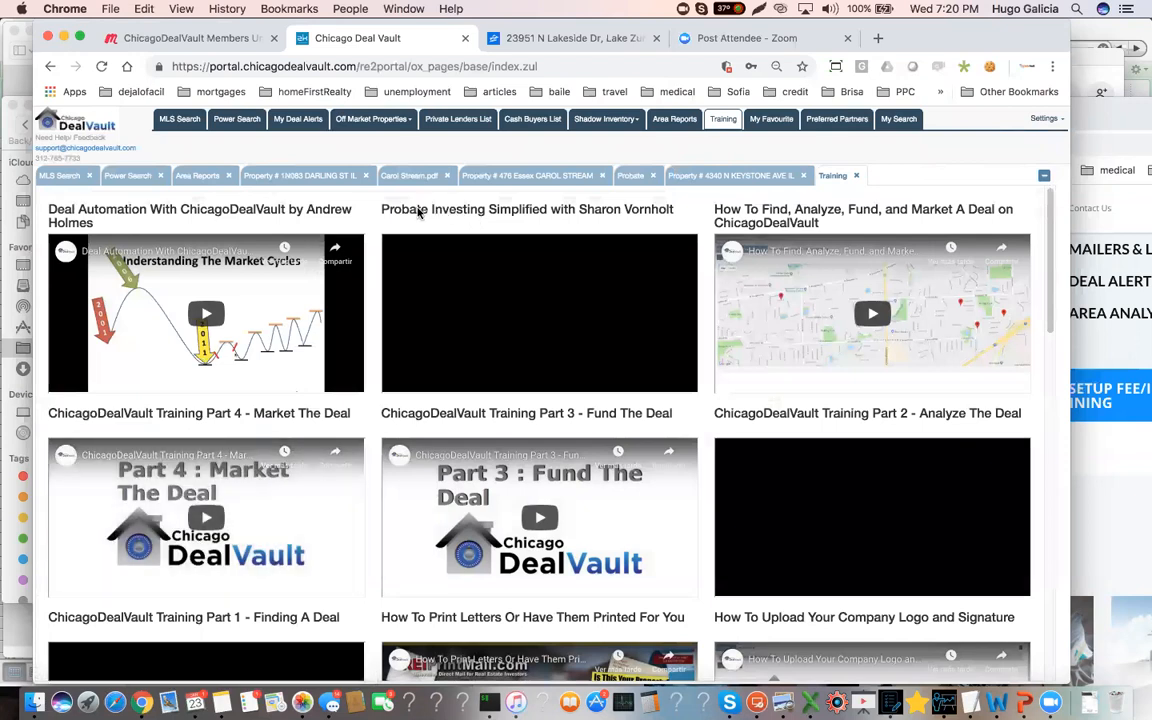
# Highlight the title of the Probate Investing Simplified video and look through the training library down to the MASTERMIND videos
pyautogui.moveTo(389, 209); pyautogui.dragTo(676, 210)
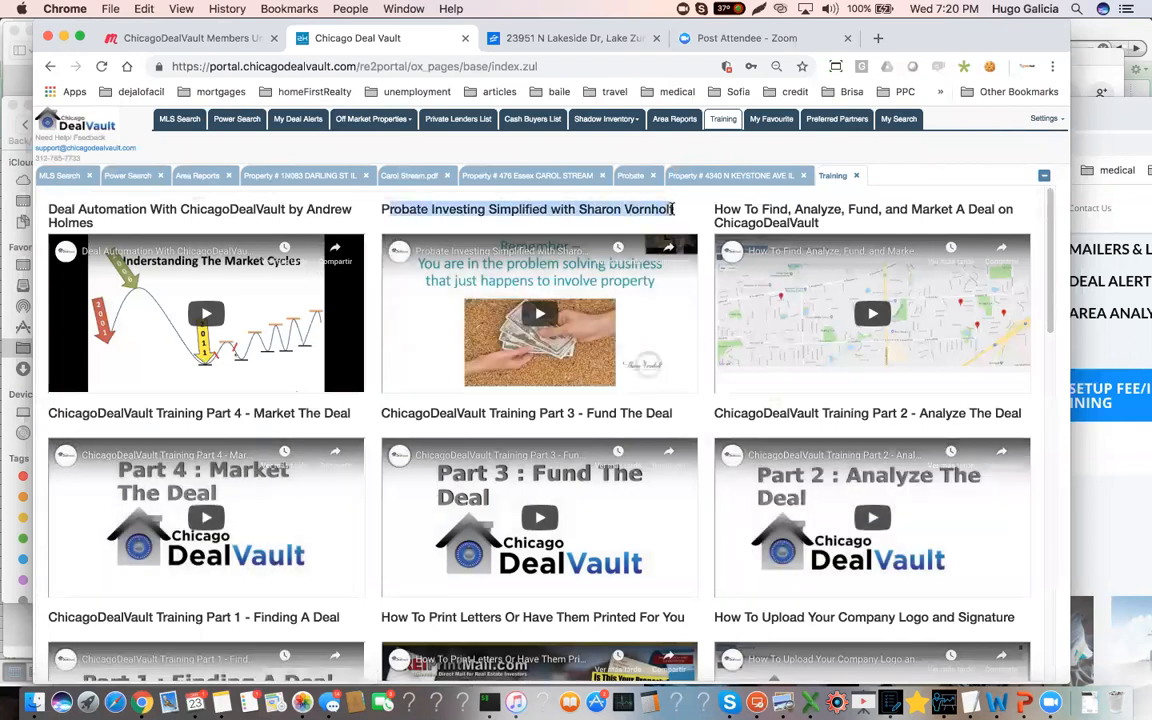
pyautogui.scroll(-1, 581, 259)
pyautogui.scroll(-1, 581, 259)
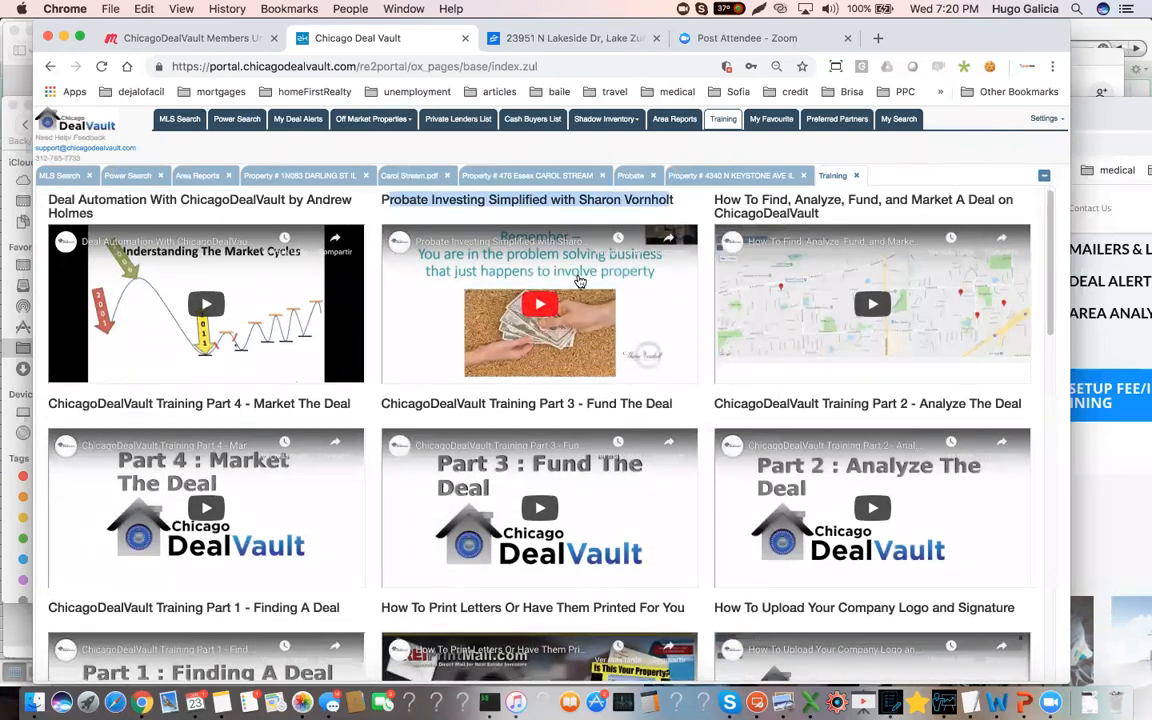
pyautogui.scroll(-10, 579, 282)
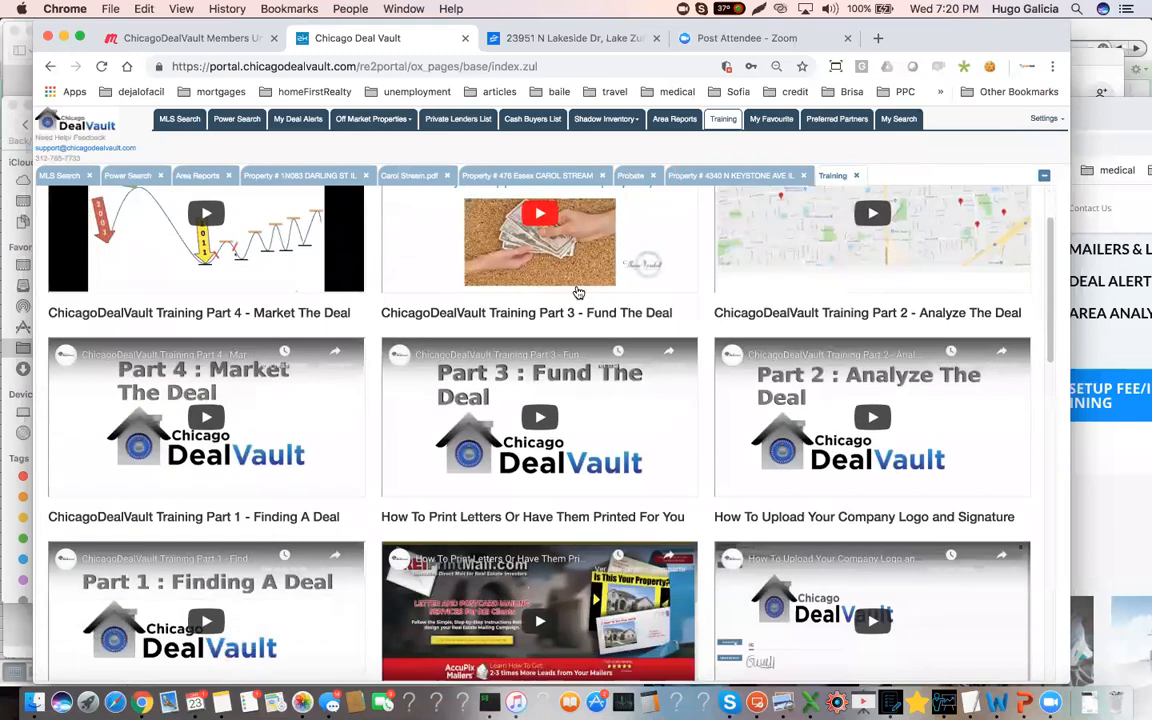
pyautogui.scroll(-10, 577, 294)
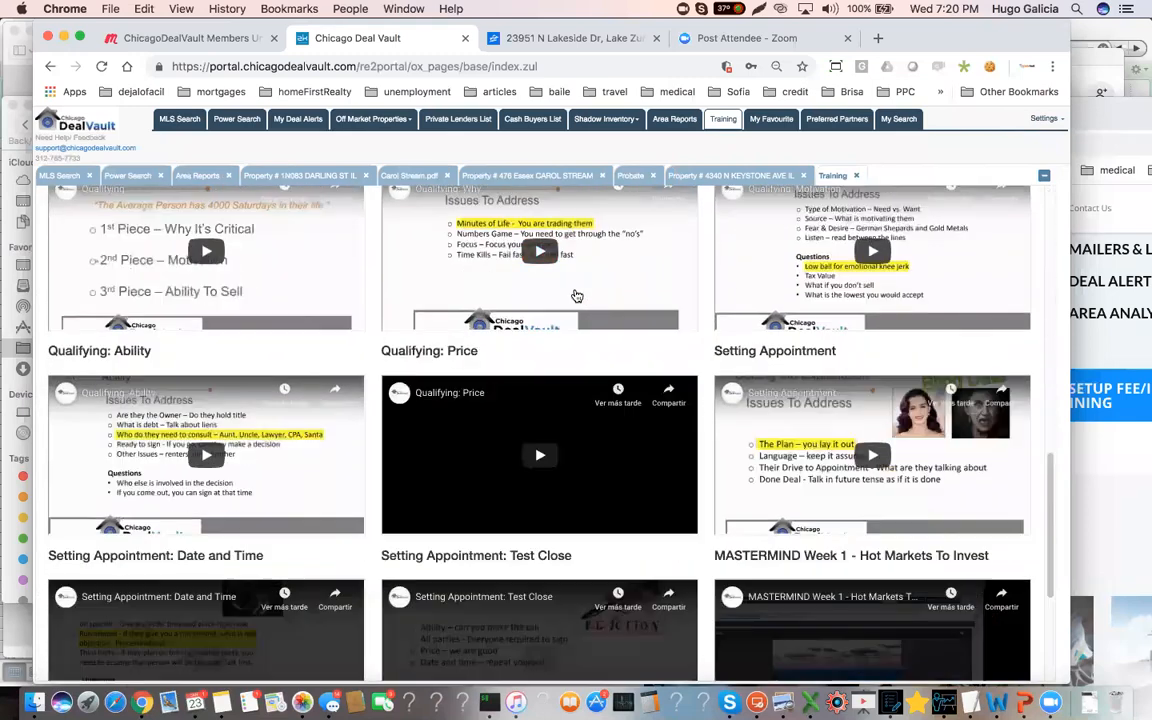
pyautogui.scroll(-5, 577, 299)
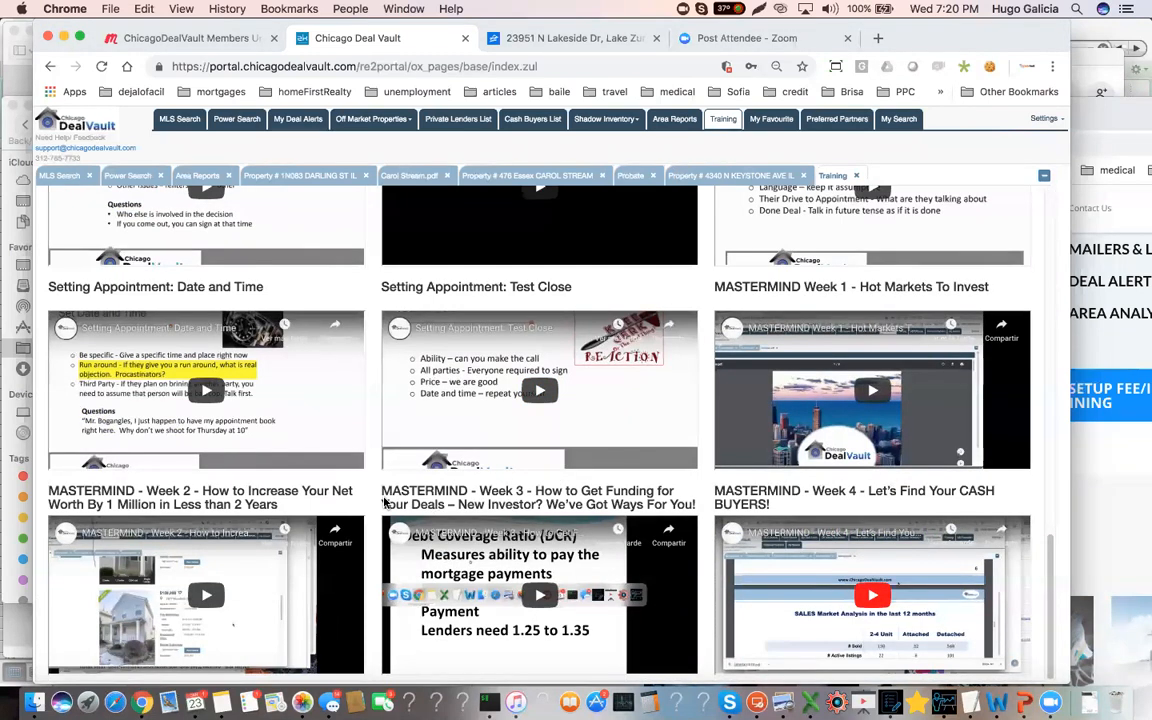
# Review the qualifying and rapport-building videos back to the start of the library and highlight the full Probate Investing Simplified title again
pyautogui.scroll(1, 383, 502)
pyautogui.scroll(6, 383, 502)
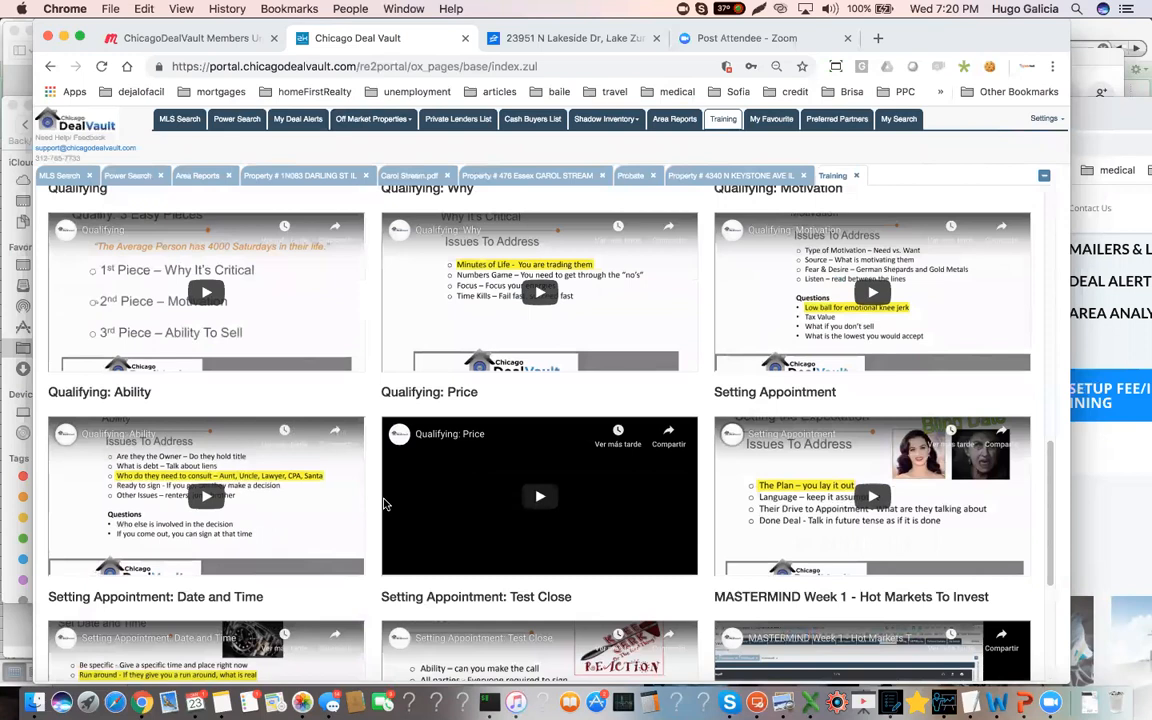
pyautogui.scroll(1, 385, 504)
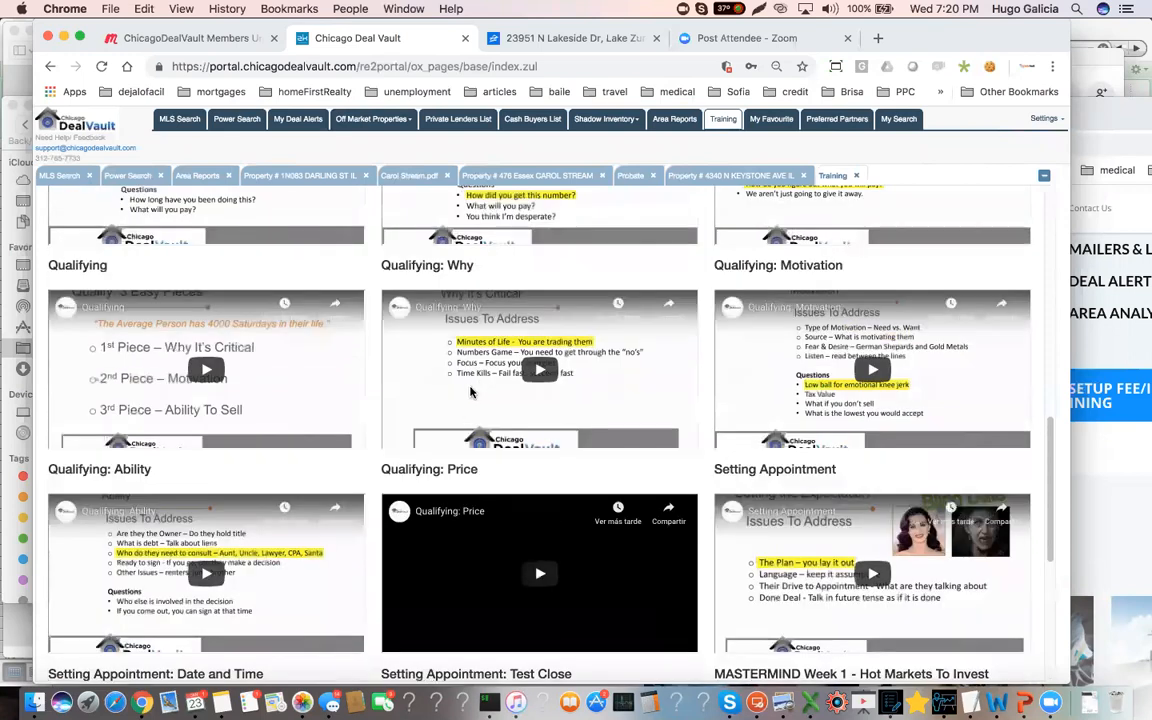
pyautogui.scroll(5, 470, 398)
pyautogui.scroll(4, 463, 405)
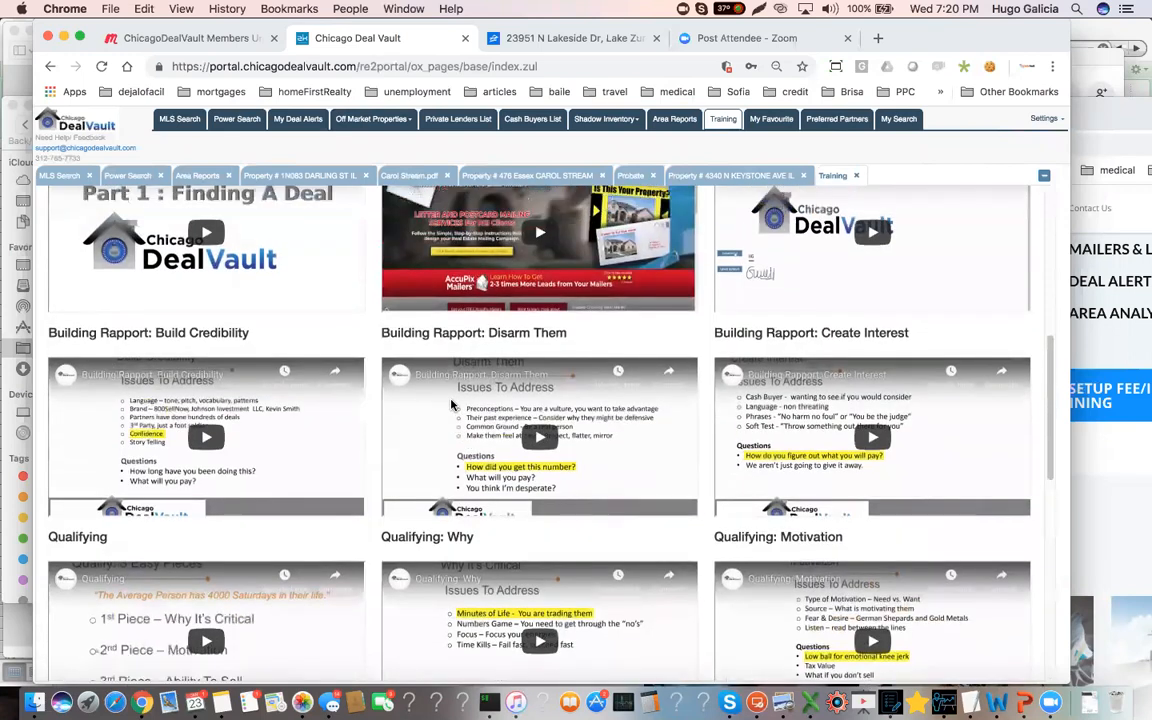
pyautogui.scroll(5, 450, 405)
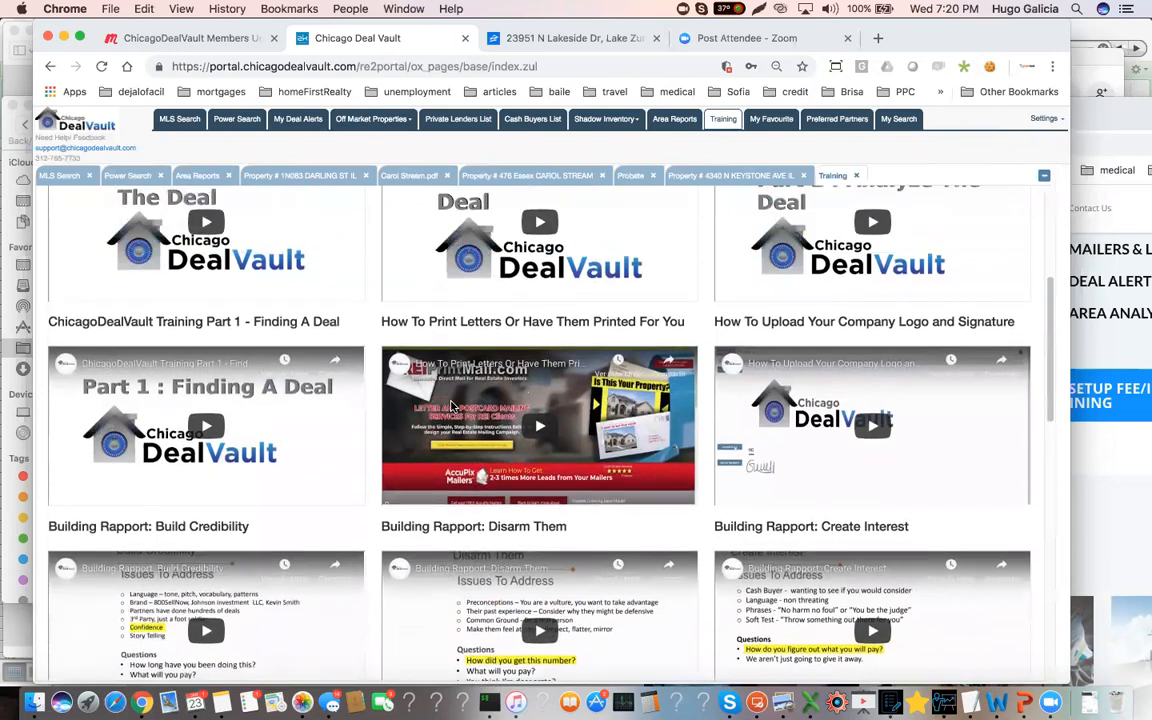
pyautogui.scroll(3, 450, 405)
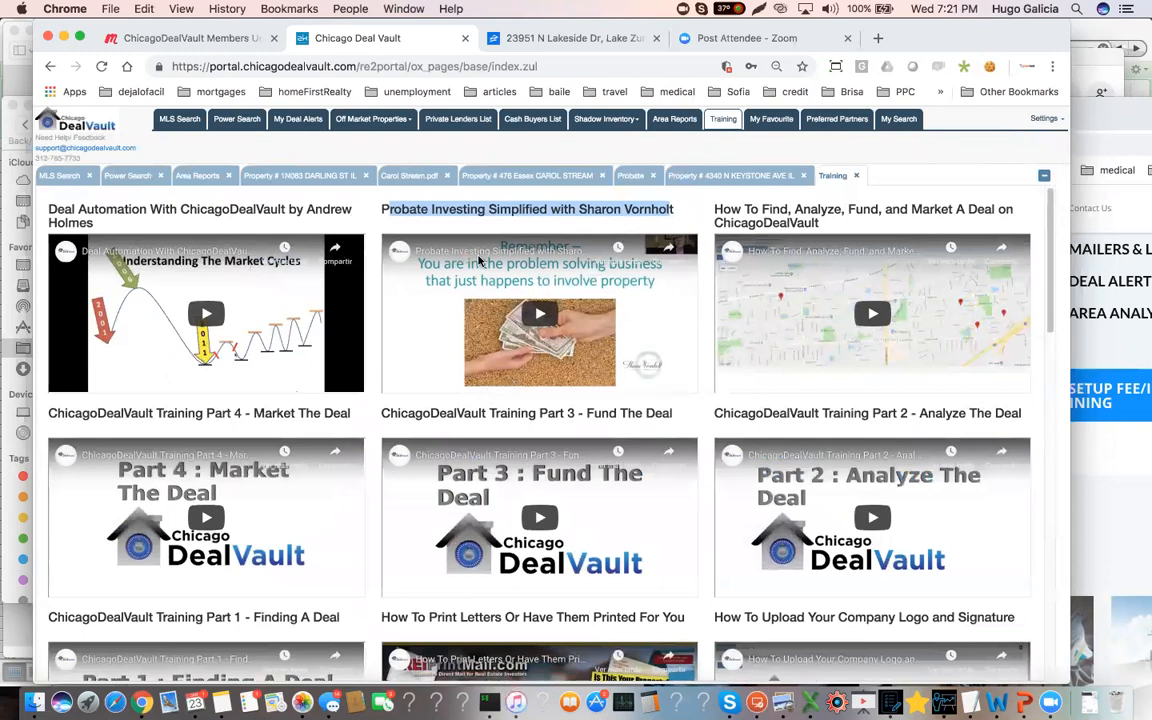
pyautogui.click(568, 212)
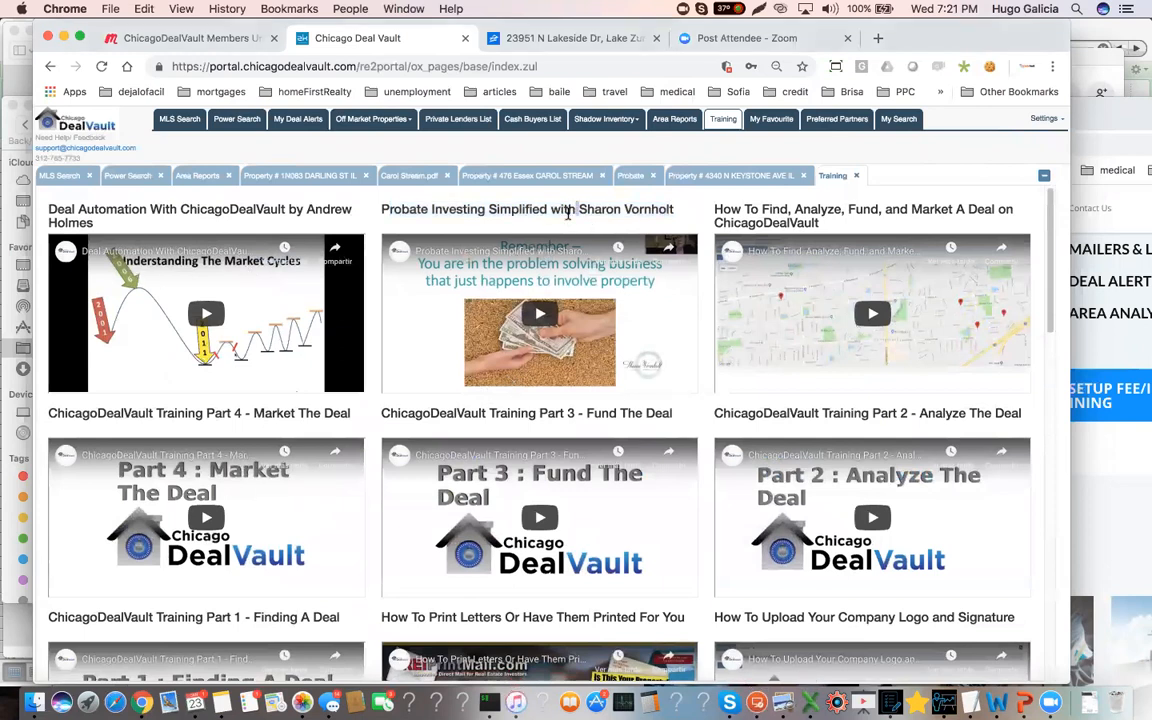
pyautogui.tripleClick(396, 207)
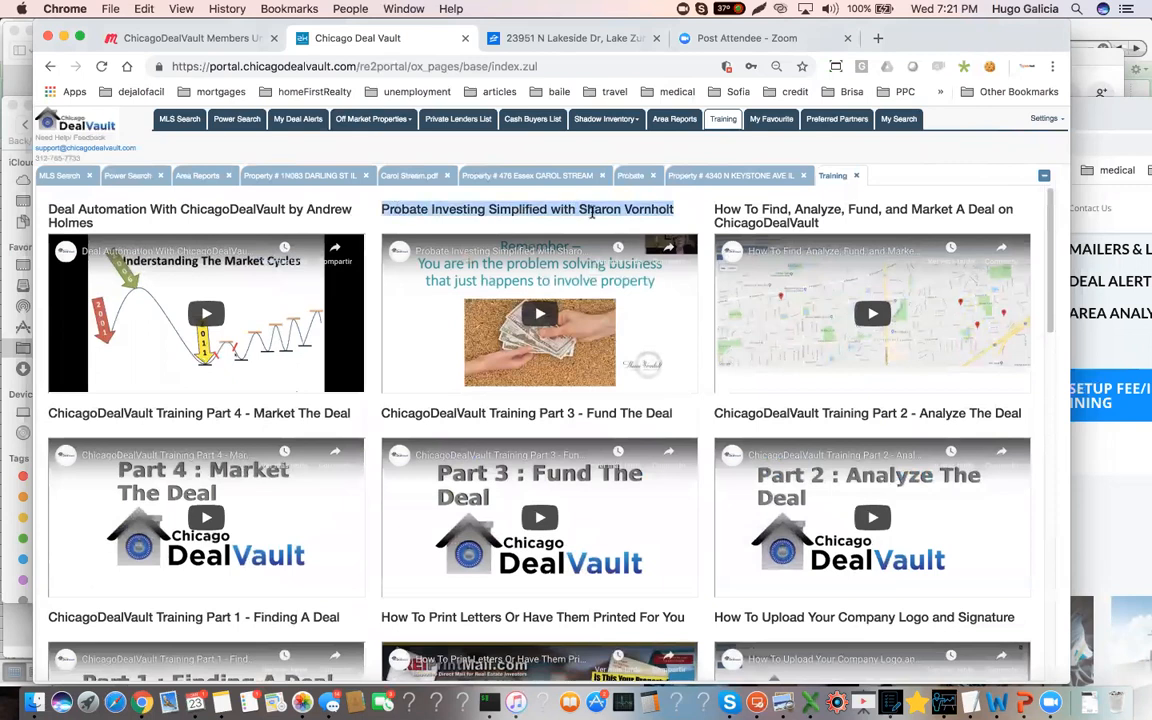
# Generate an off-market offer for the Keystone Ave probate property and open the downloaded PDF contract
pyautogui.click(728, 175)
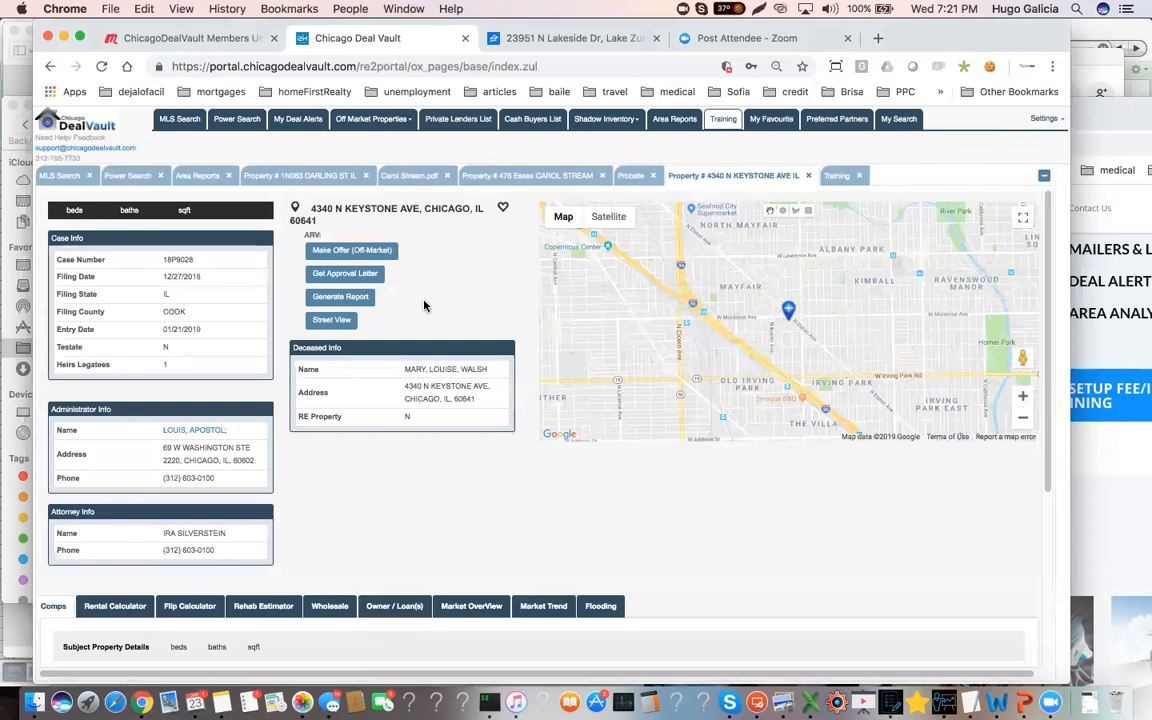
pyautogui.click(347, 253)
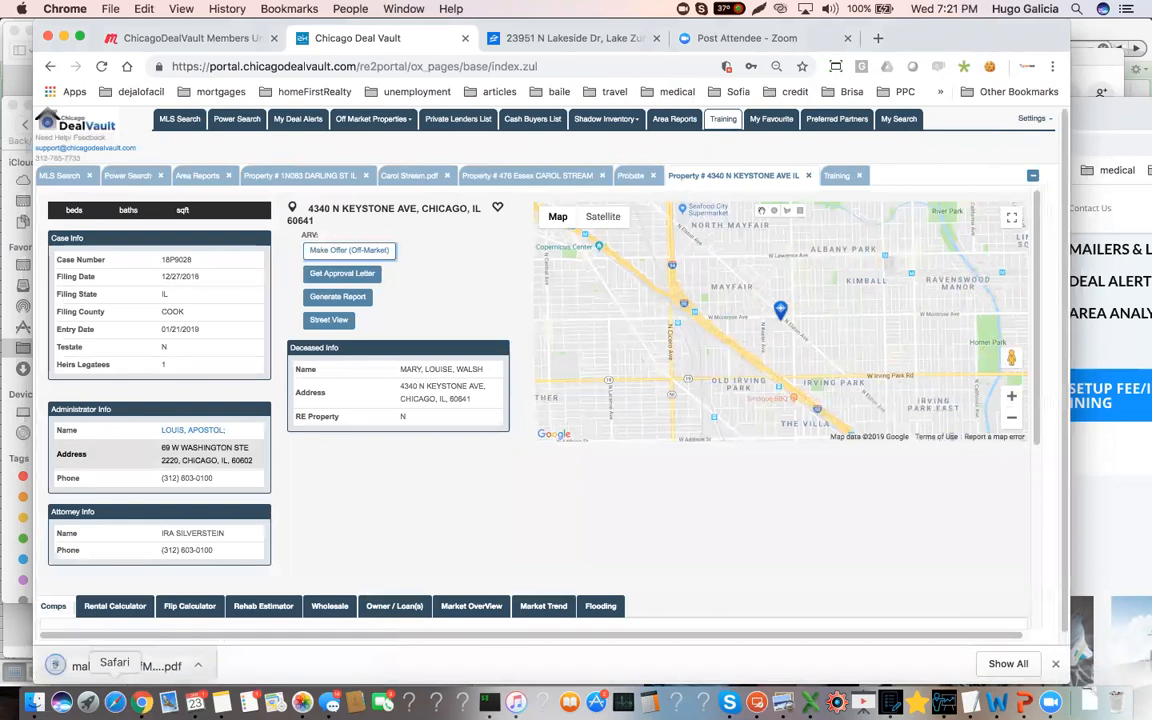
pyautogui.click(120, 665)
# Review the purchase contract's terms, signature block and prefilled buyer and property fields, and return to the Keystone Ave probate record
pyautogui.scroll(-5, 517, 498)
pyautogui.scroll(-10, 519, 488)
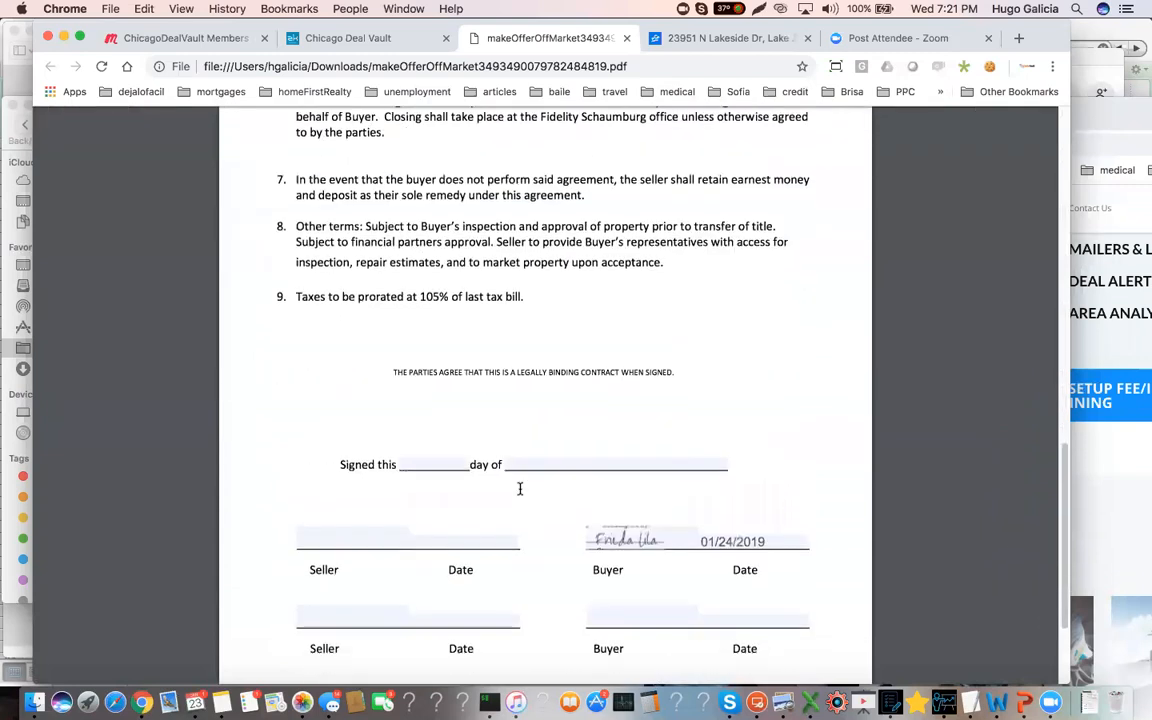
pyautogui.scroll(7, 519, 488)
pyautogui.scroll(7, 519, 488)
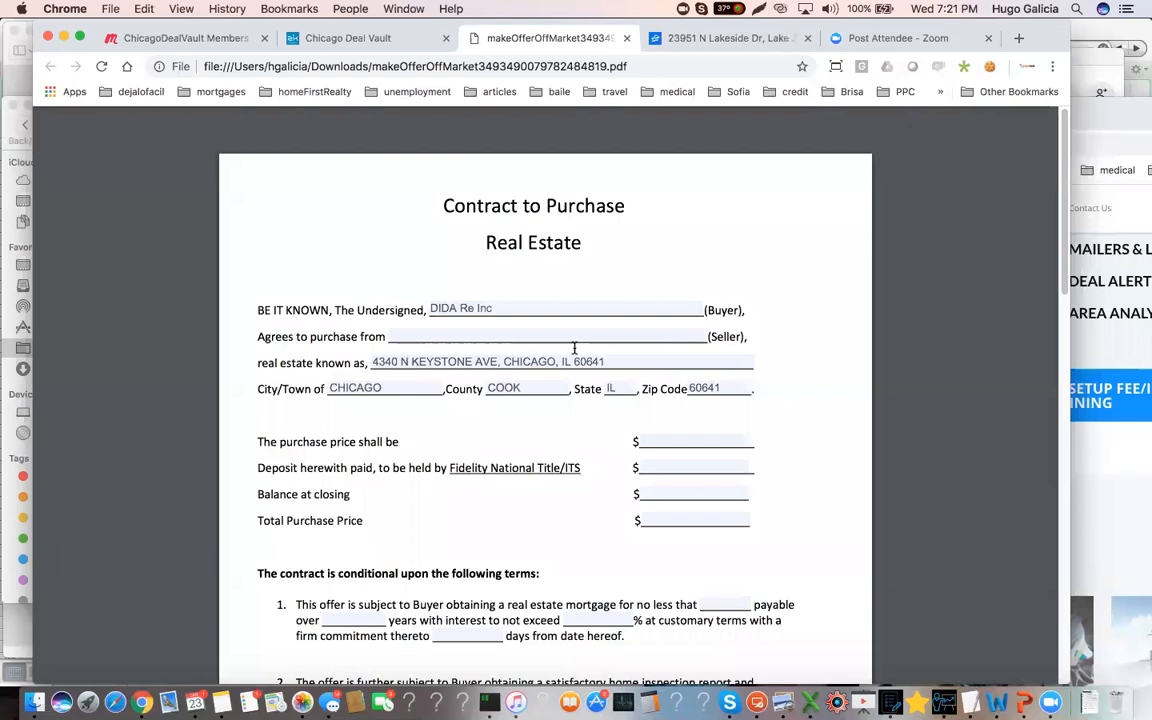
pyautogui.click(318, 38)
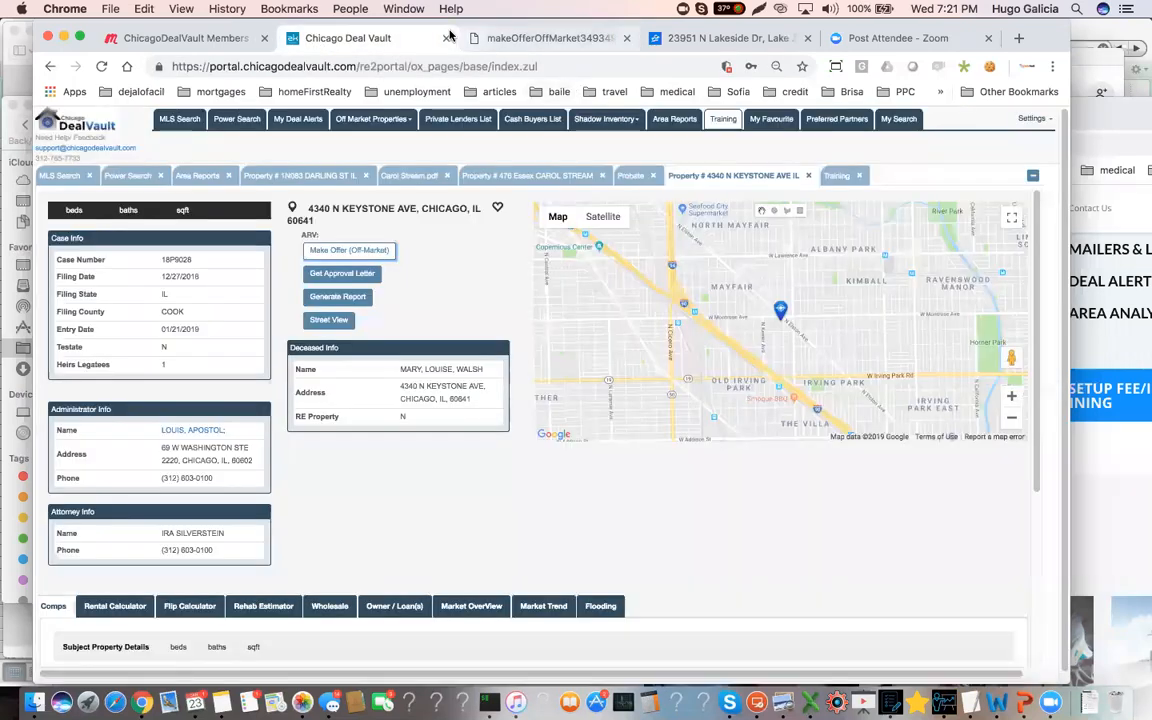